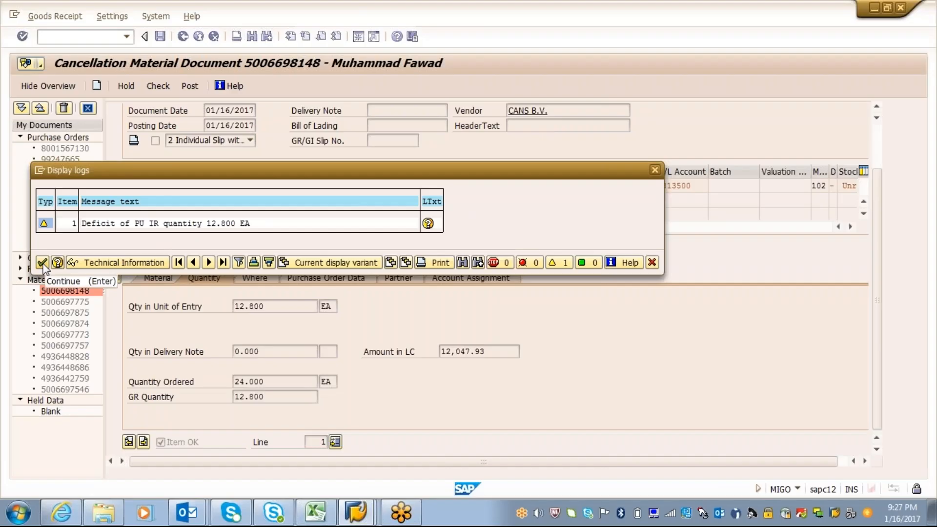
Acknowledge the quantity-deficit warning on the goods receipt cancellation and look at the purchase order history
left_click(42, 263)
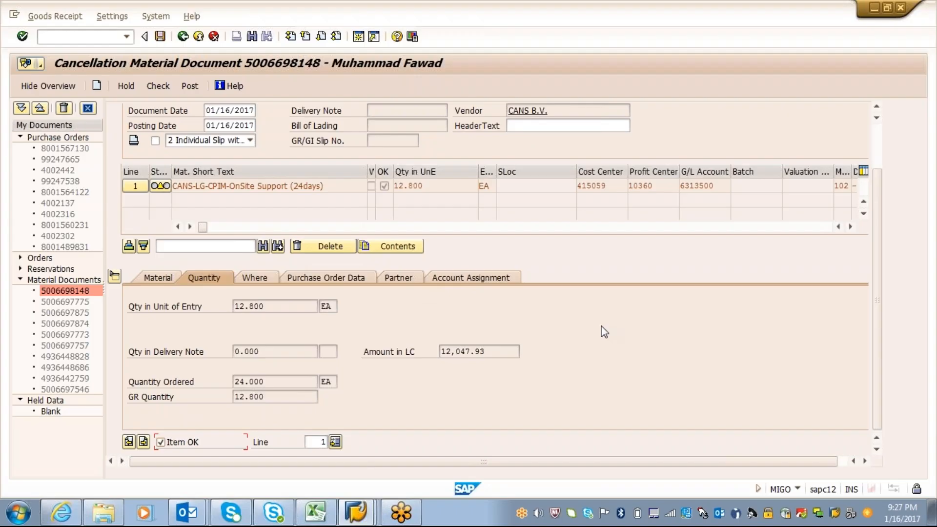
key("alt+Tab")
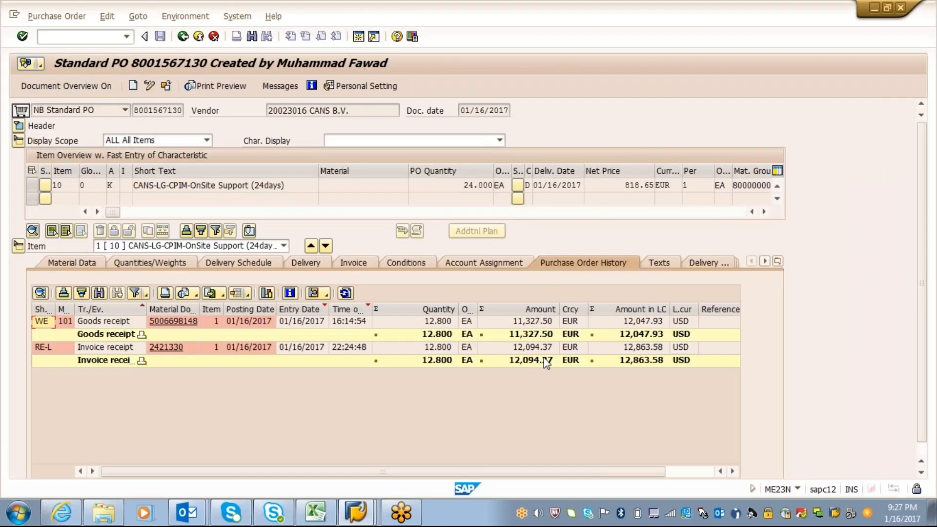
key("alt+Tab")
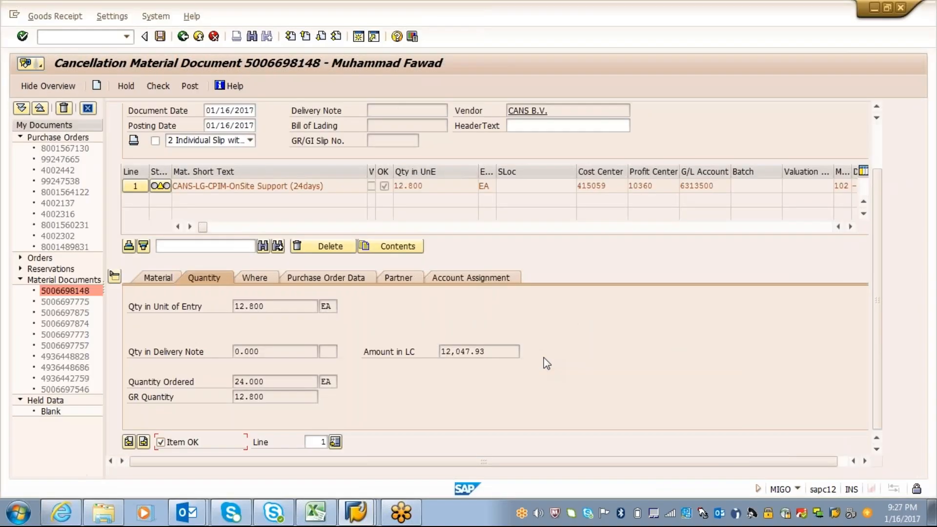
Review the cancellation item's movement, purchase order, partner, account assignment, material and quantity details
left_click(249, 279)
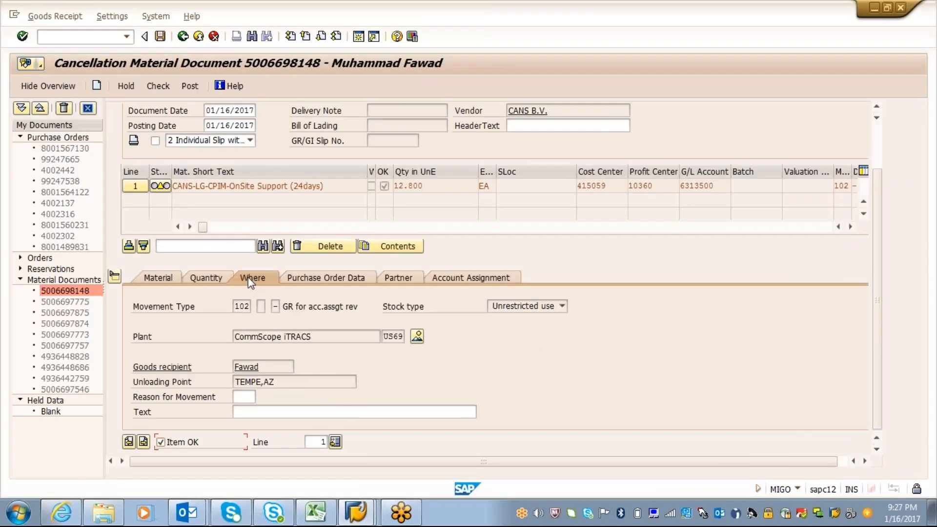
left_click(327, 278)
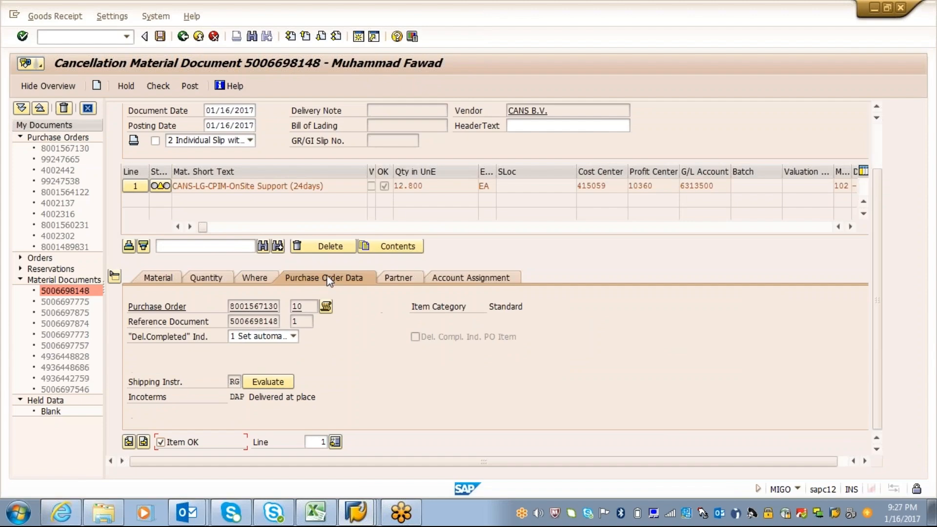
left_click(407, 274)
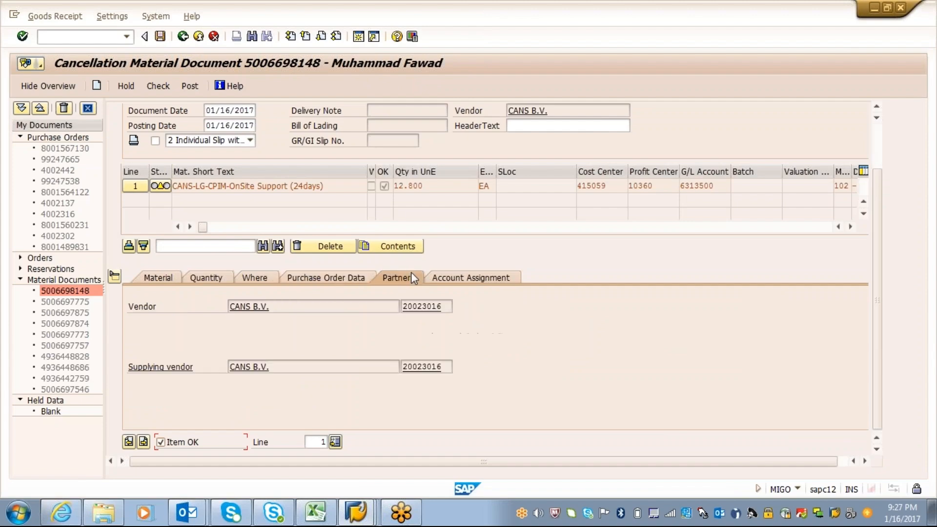
left_click(470, 277)
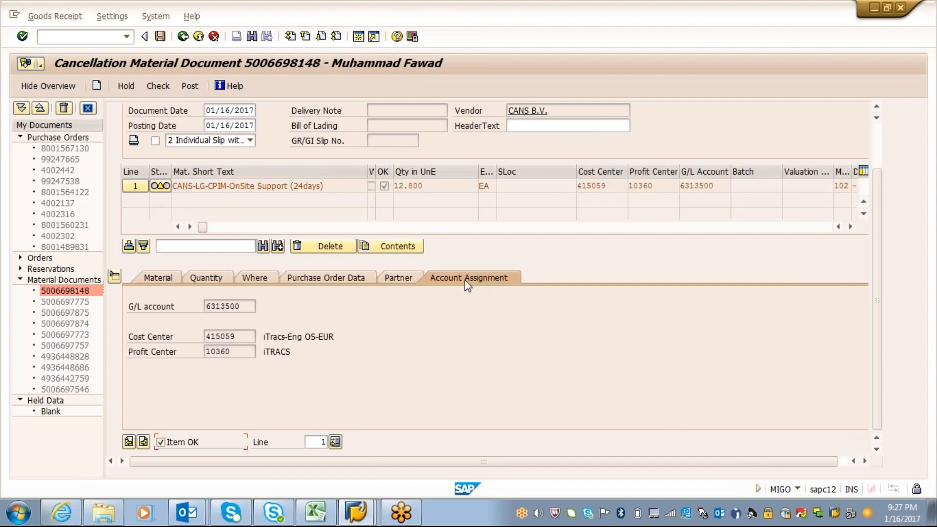
left_click(152, 279)
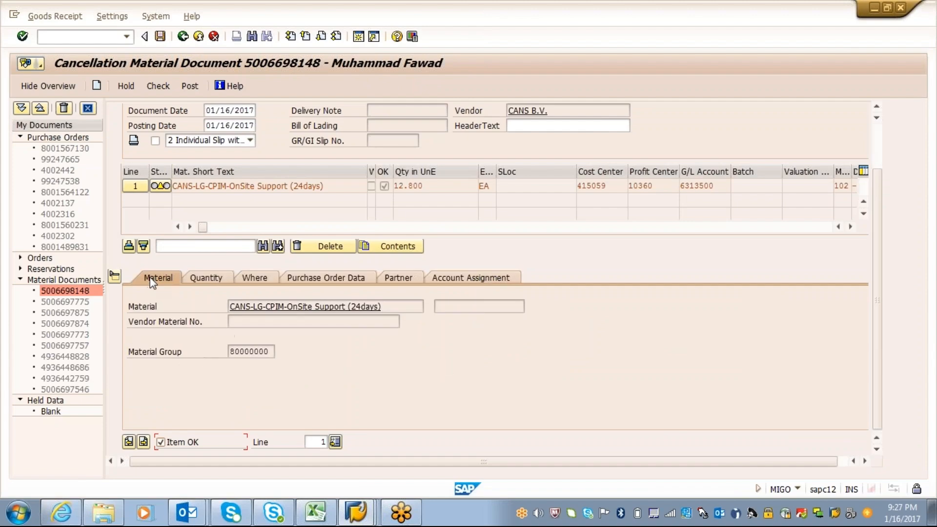
left_click(216, 282)
Compare the cancellation document's local-currency amount with the goods receipt and invoice amounts in the purchase order history
key("alt+Tab")
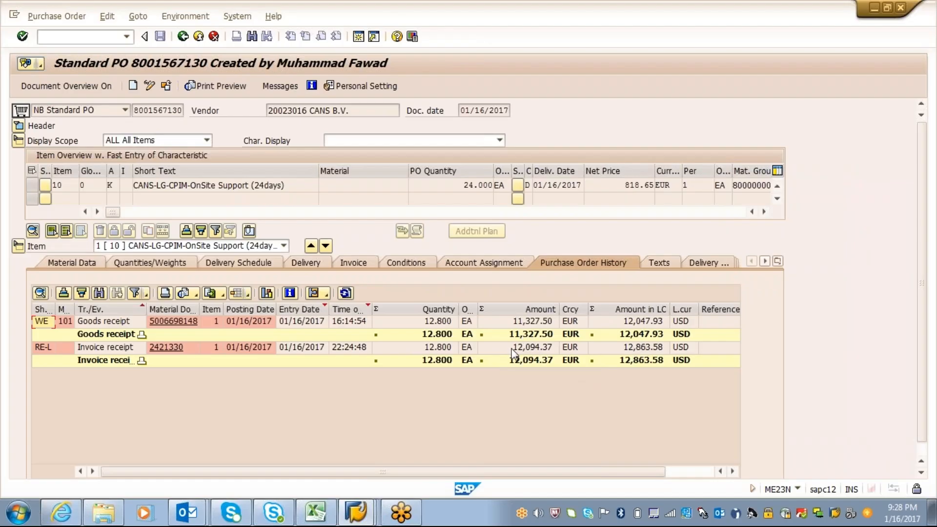
key("alt+Tab")
key("alt+Tab")
key("alt+Tab")
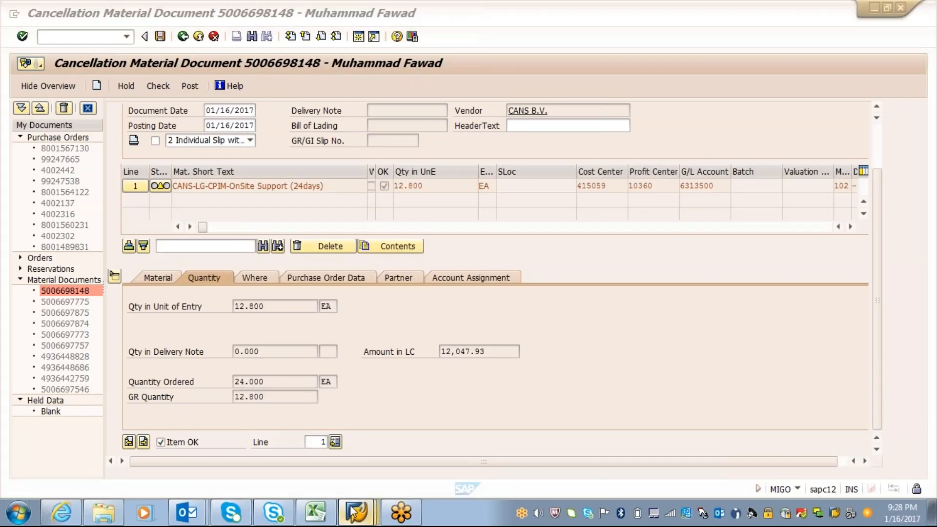
mouse_move(353, 512)
left_click(312, 438)
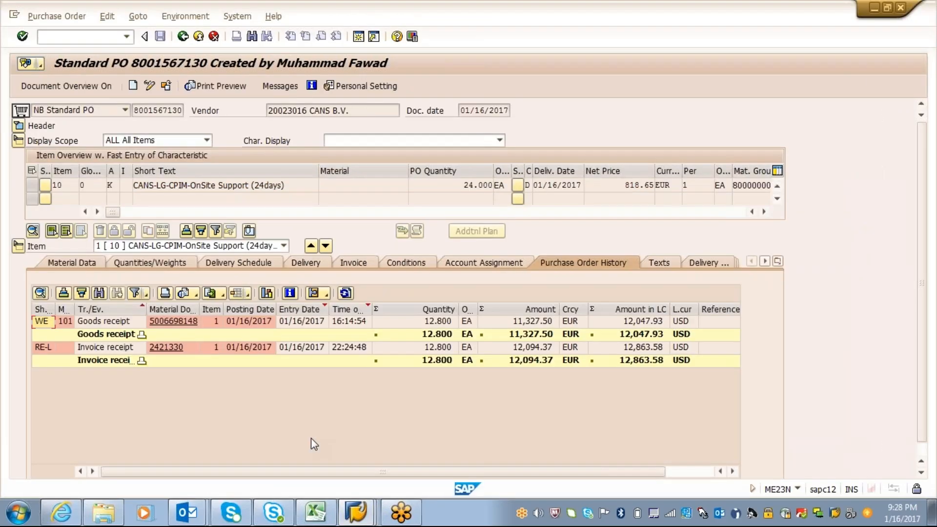
Compare the history of the CANS purchase order dated 12/07/2016 with that of the one dated 01/16/2017
mouse_move(354, 511)
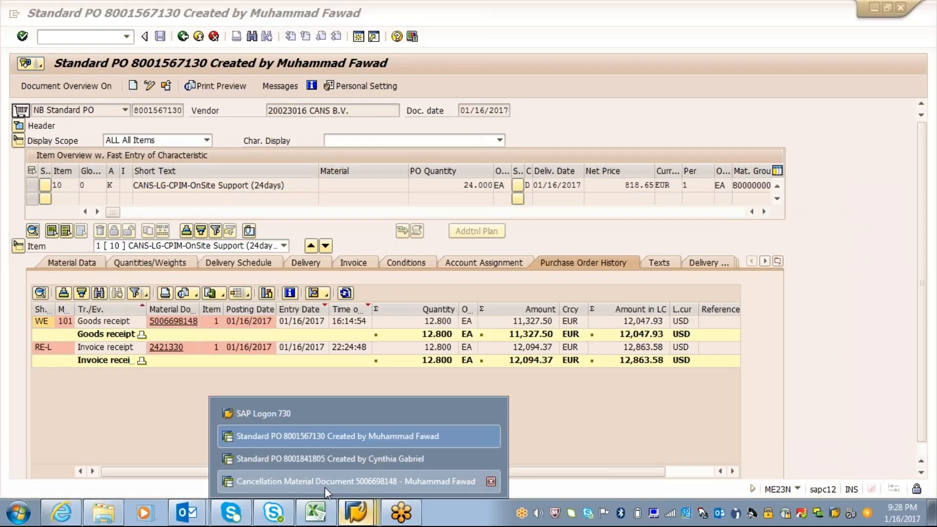
left_click(324, 487)
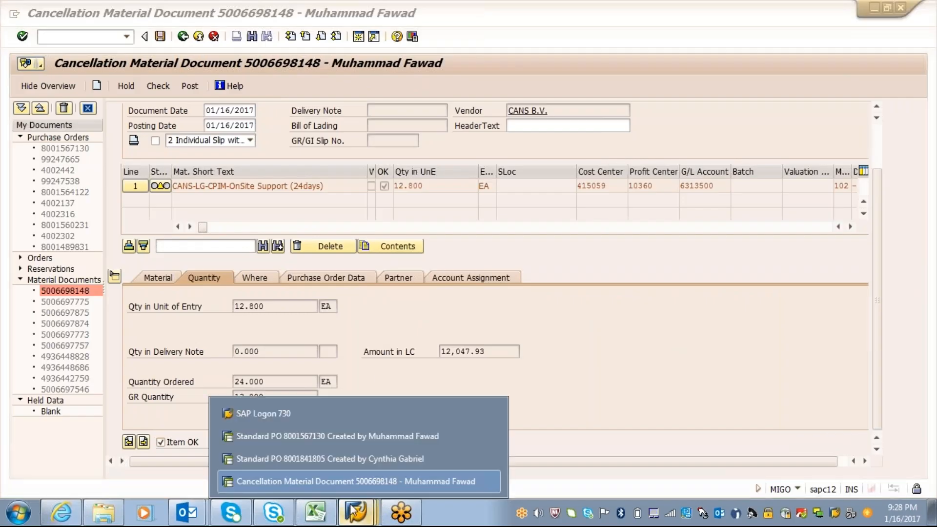
left_click(327, 458)
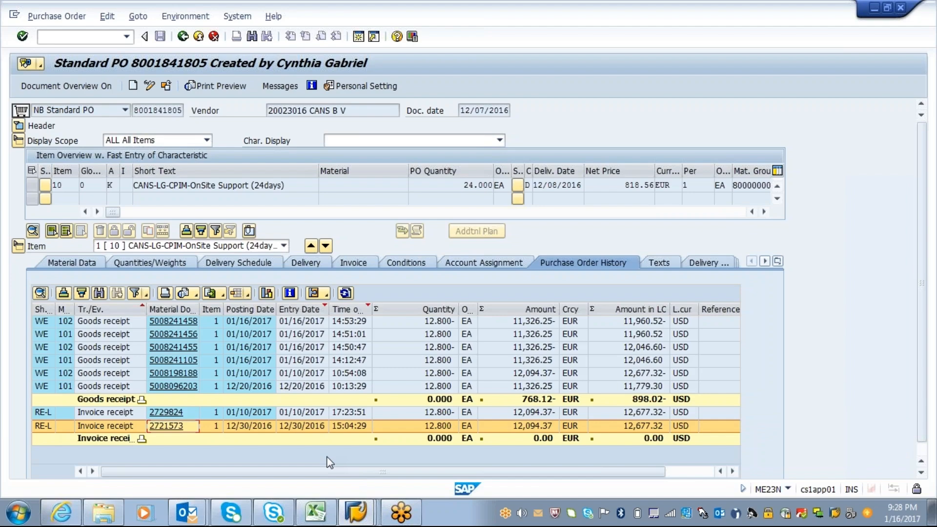
mouse_move(356, 512)
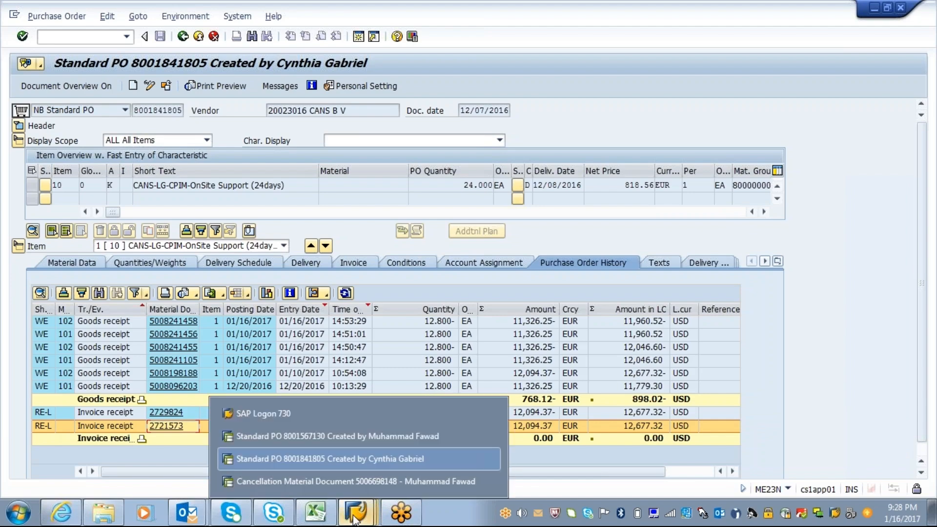
left_click(377, 439)
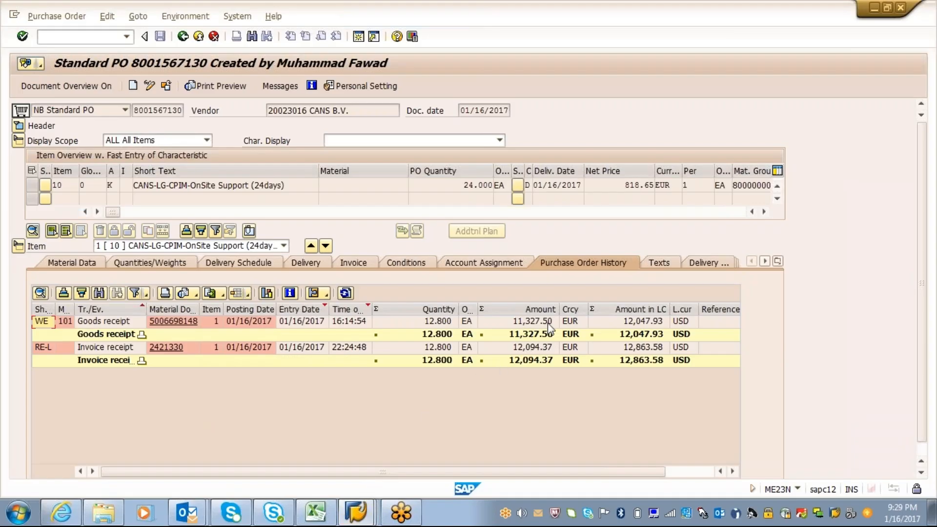
key("alt+Tab")
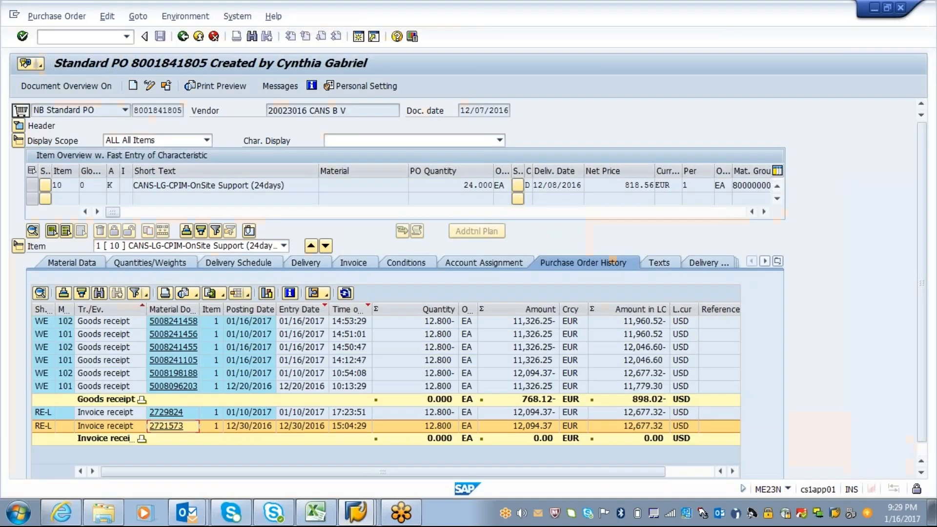
Return to the goods receipt cancellation document and post it
left_click(359, 517)
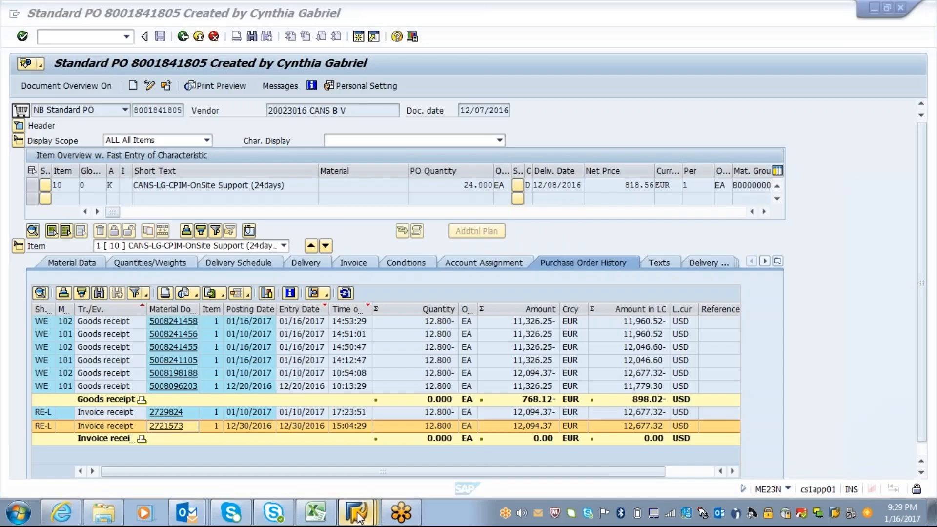
left_click(326, 481)
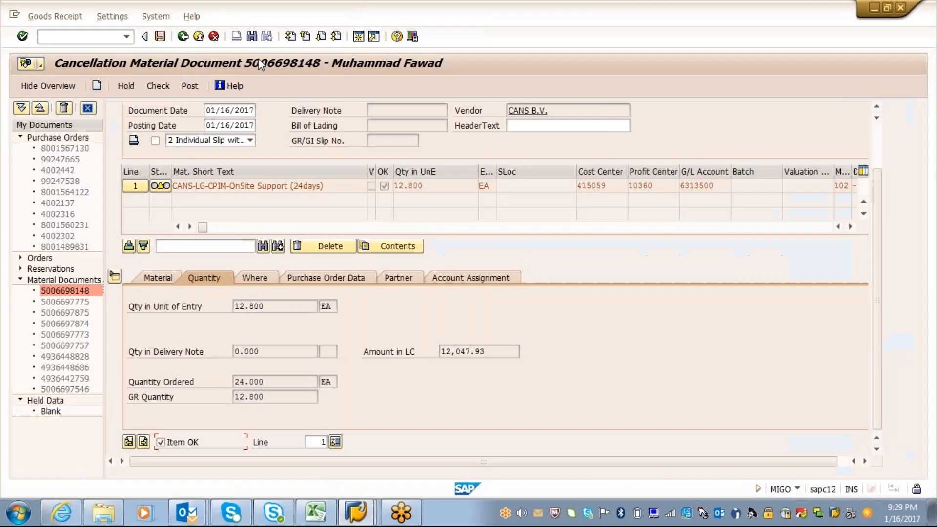
left_click(189, 86)
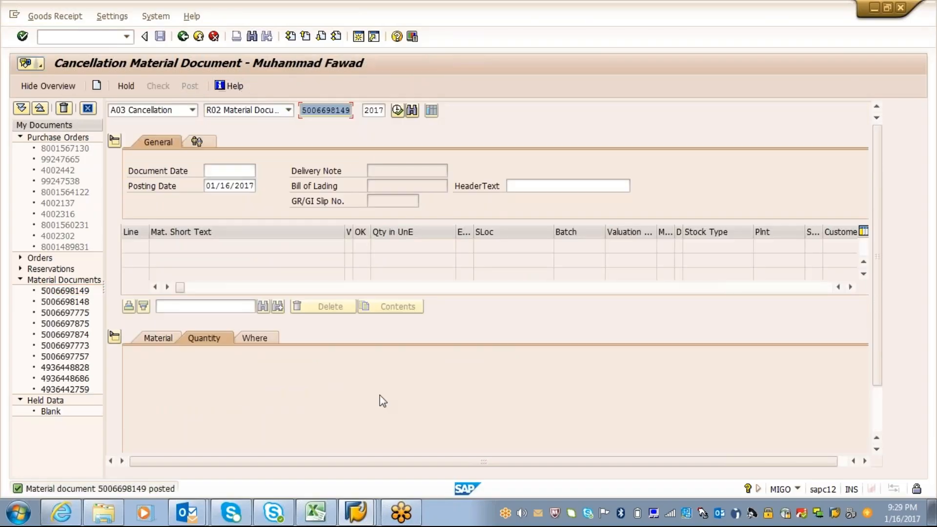
Refresh the history of the purchase order dated 01/16/2017 and check the posted goods receipt reversal
mouse_move(354, 513)
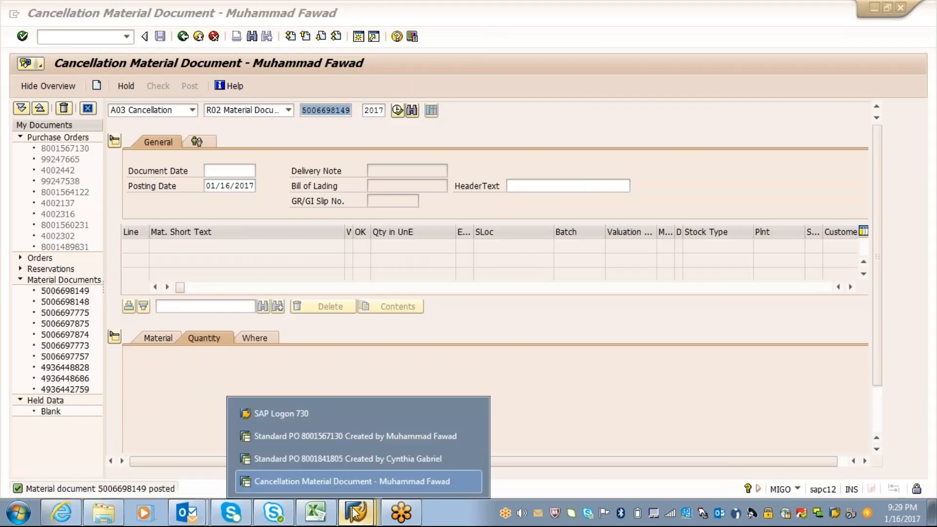
left_click(341, 433)
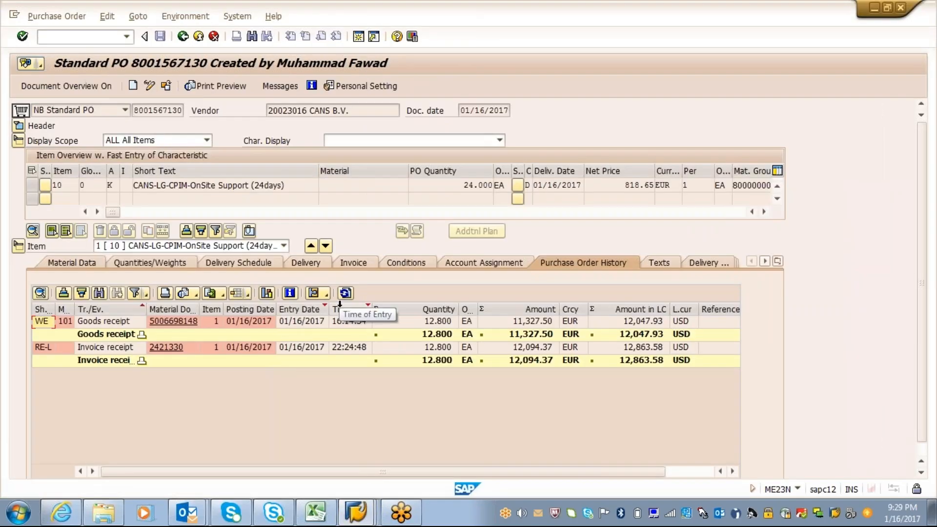
left_click(345, 293)
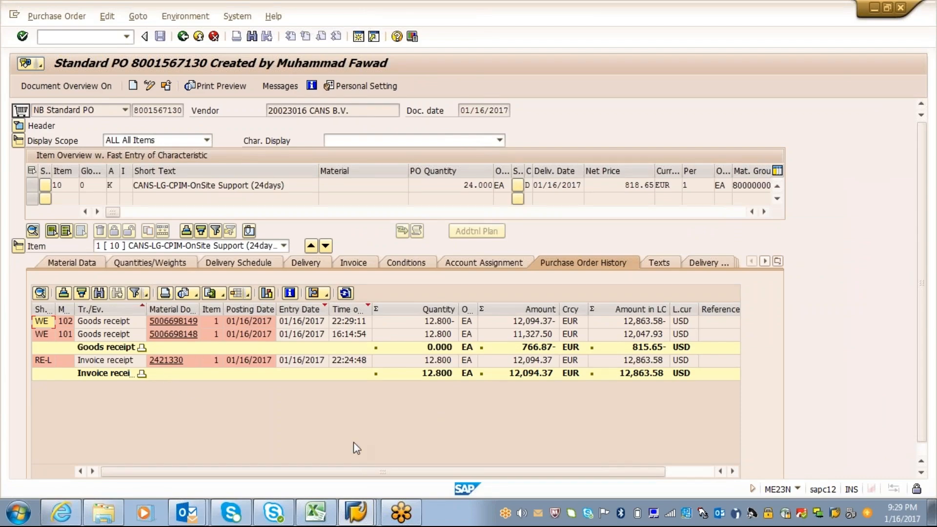
Leave the material document cancellation and return to the SAP Easy Access screen
mouse_move(356, 511)
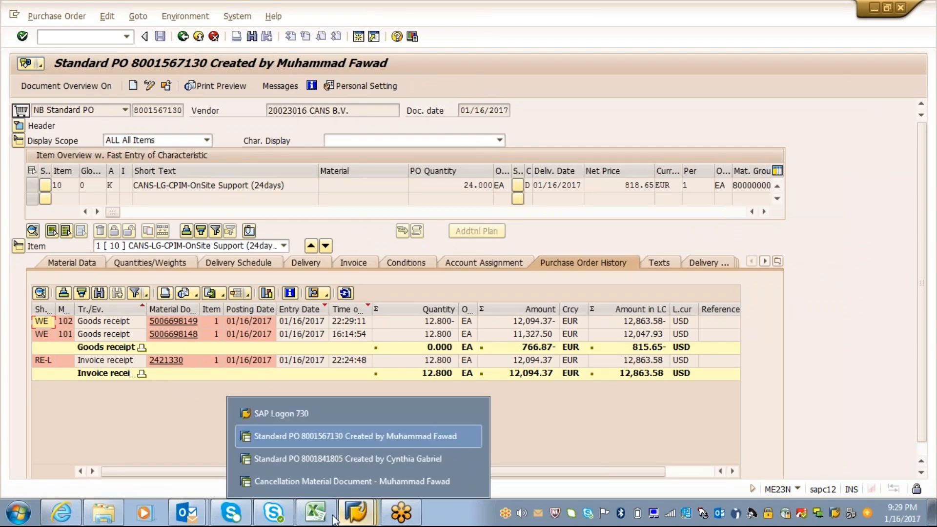
left_click(338, 478)
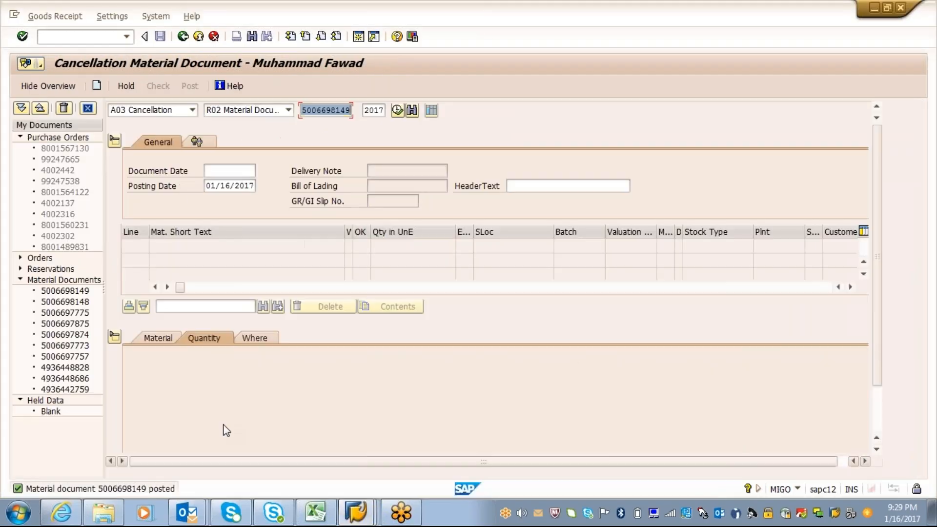
left_click(202, 39)
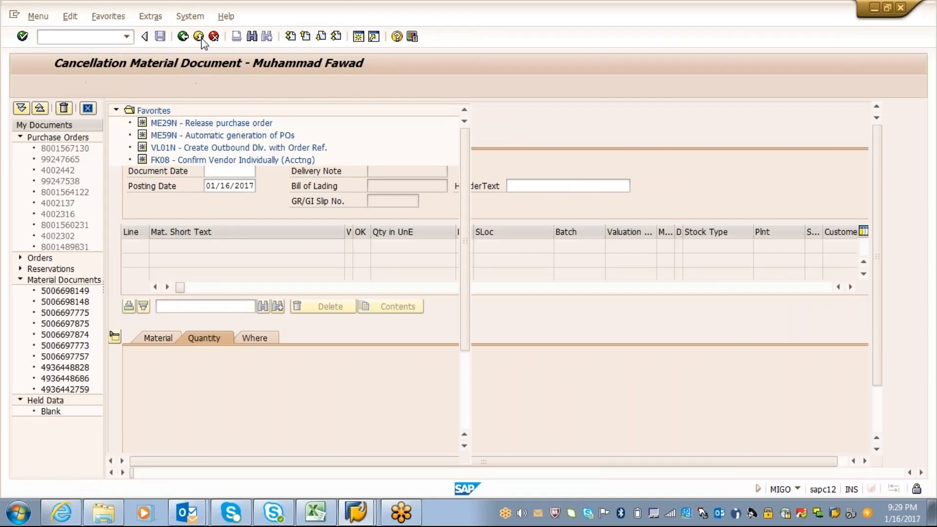
type("mir9")
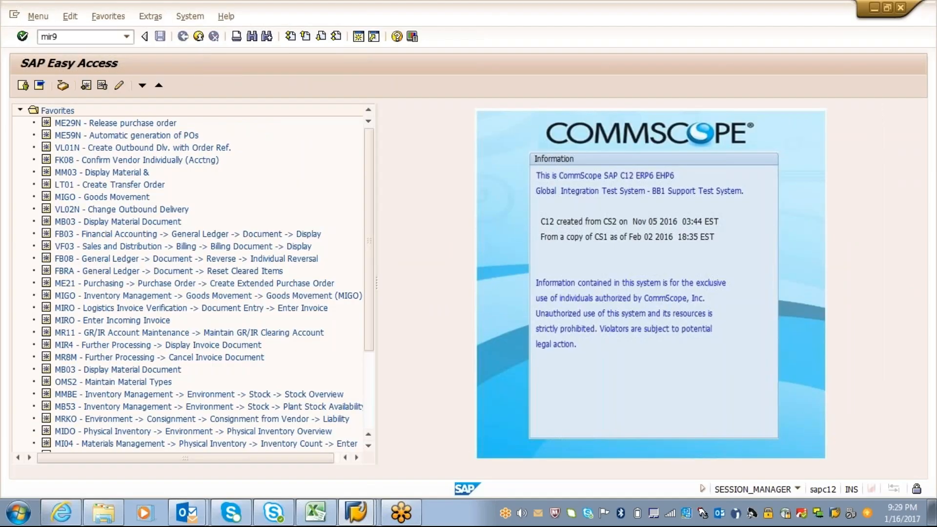
key("BackSpace")
type("o")
key("Return")
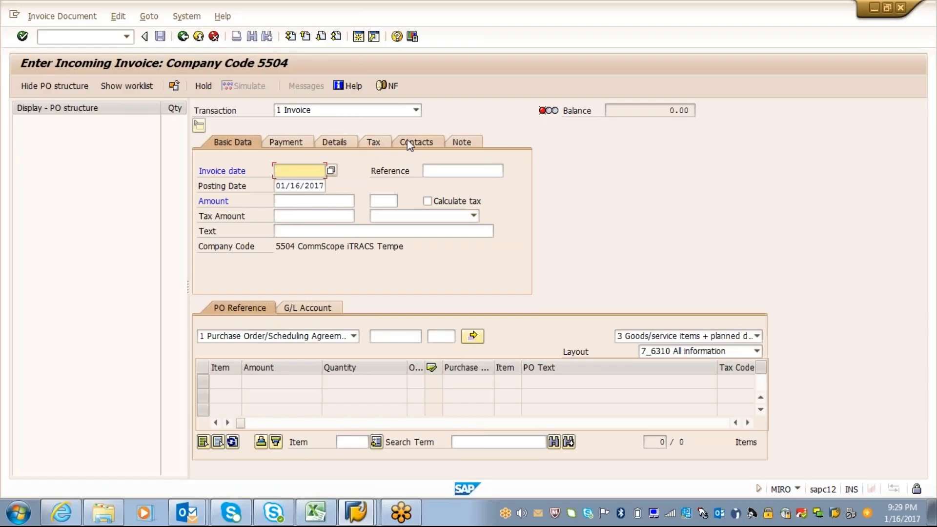
left_click(199, 37)
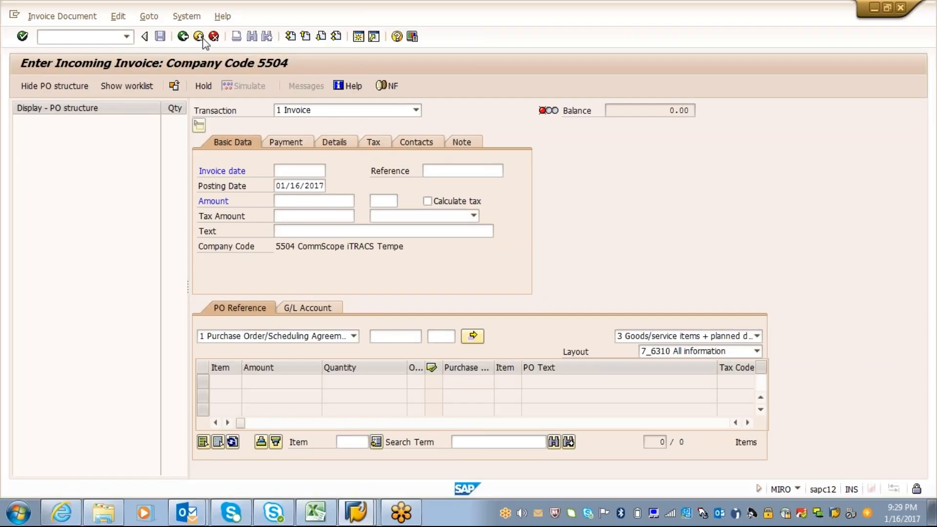
Open transaction MR8M for cancelling invoices and check the preset invoice document against the purchase order history
type("mr")
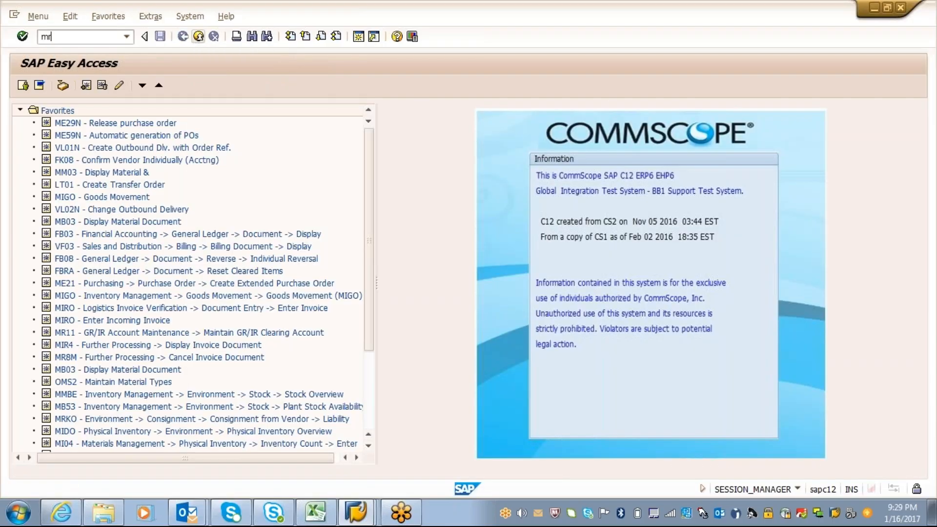
type("8m")
key("Return")
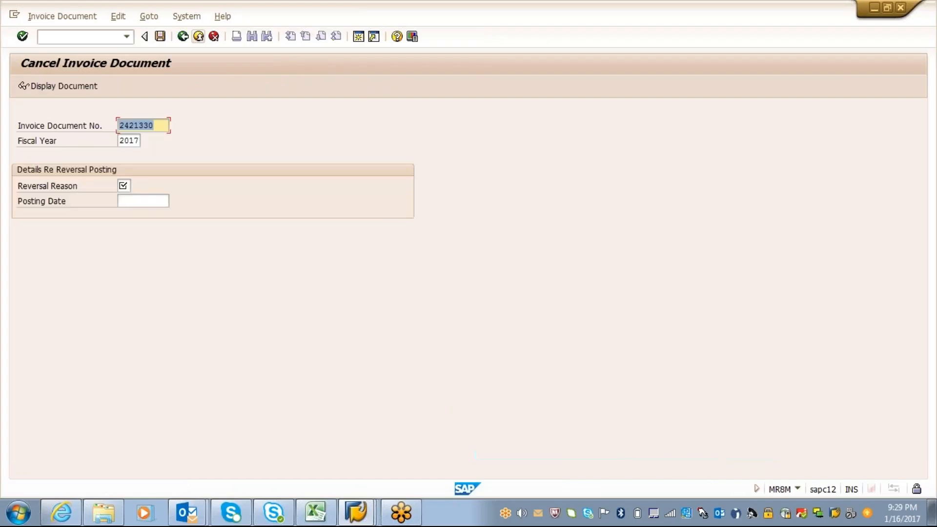
key("alt+Tab")
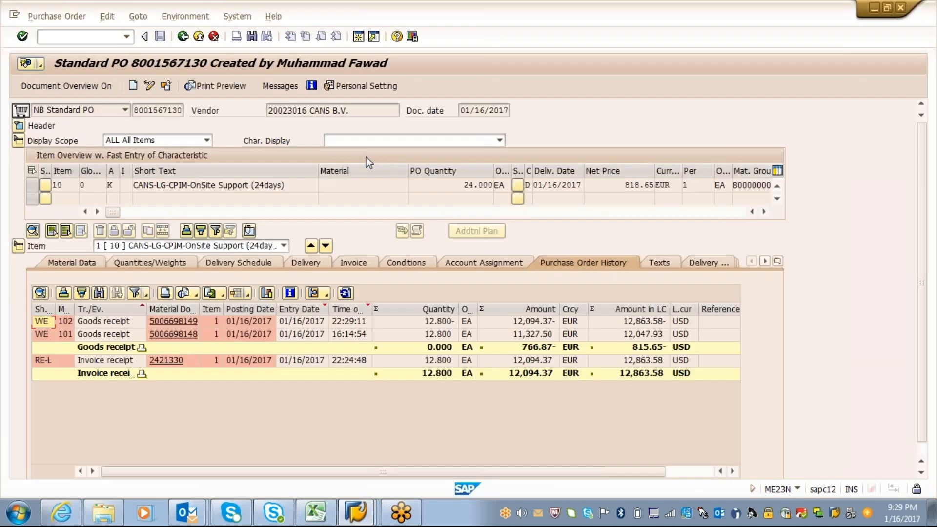
key("alt+Tab")
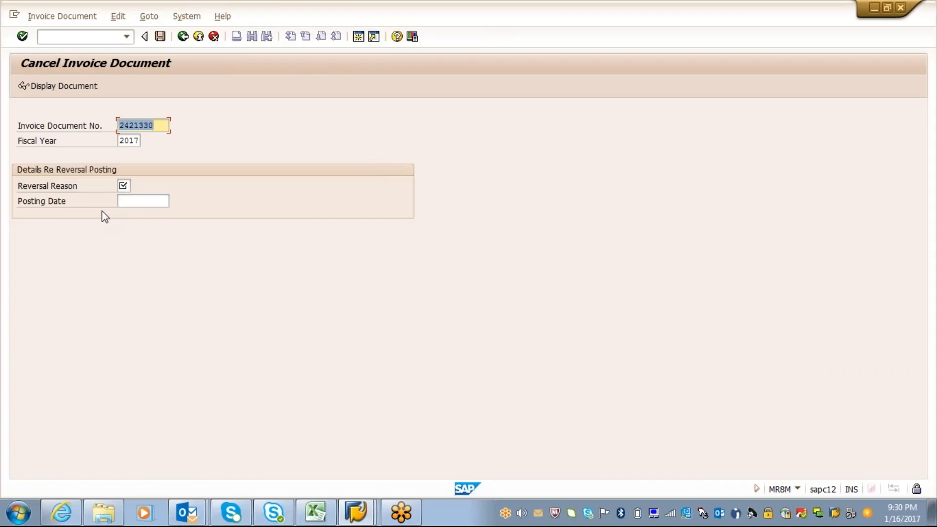
Set the reversal reason to 01 (Reversal in current period) and the posting date to 01/16/2017 for the invoice cancellation
left_click(123, 186)
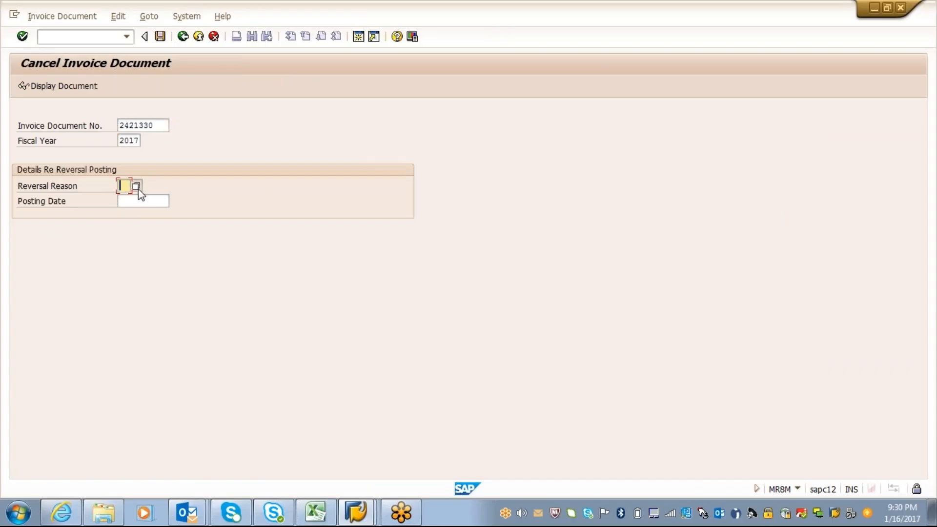
left_click(137, 188)
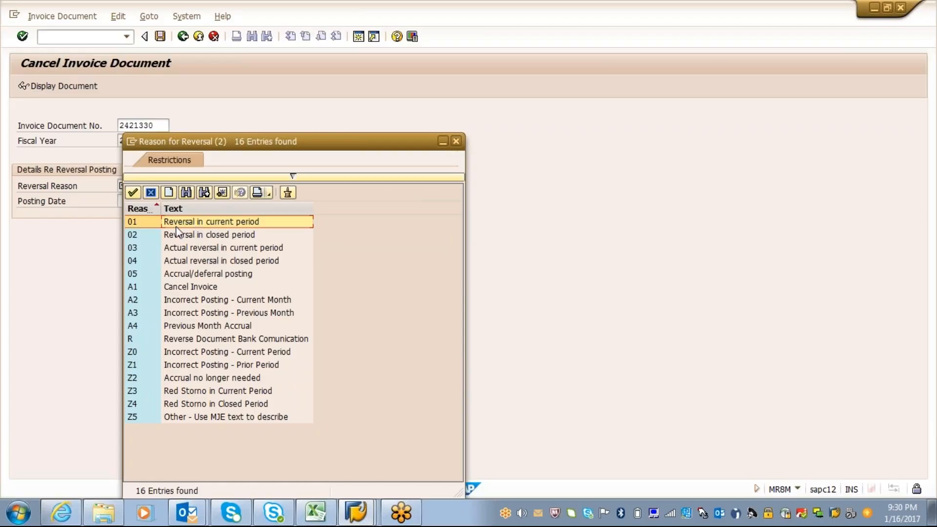
left_click(133, 192)
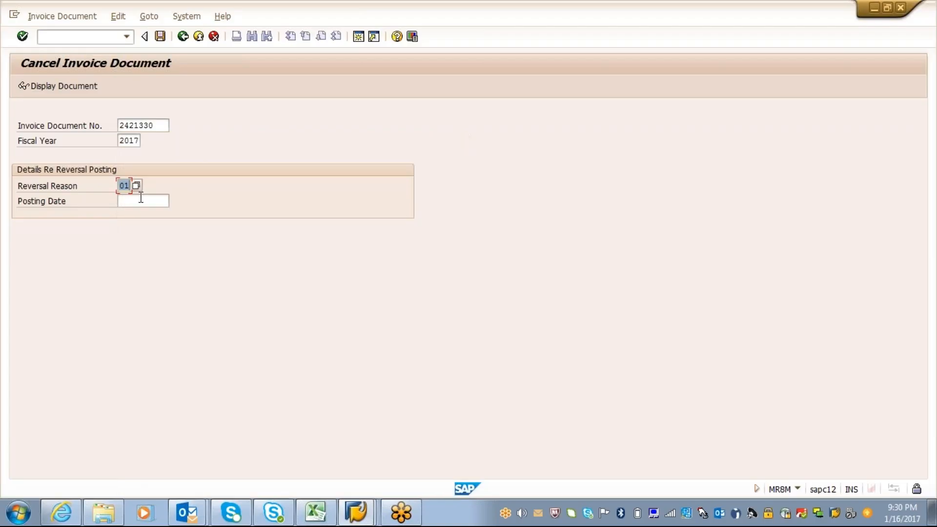
left_click(135, 201)
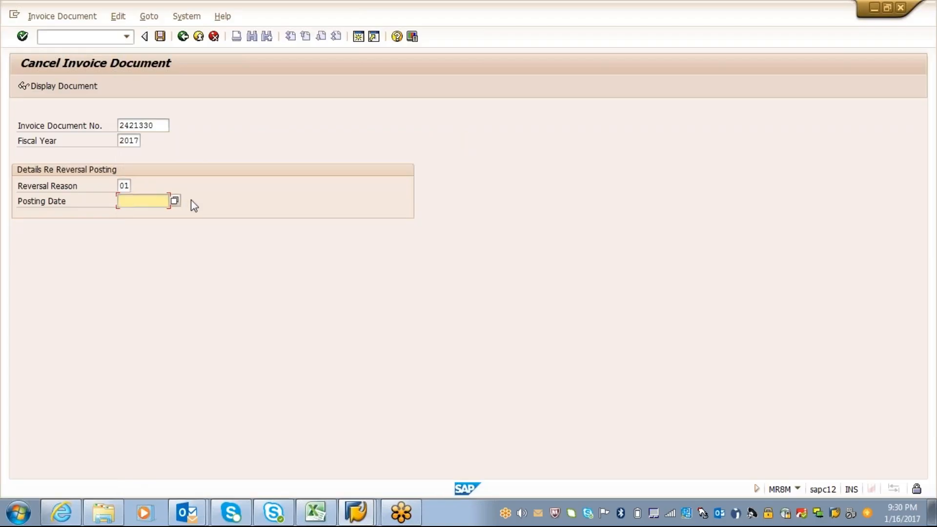
type("01/16/2017")
key("Return")
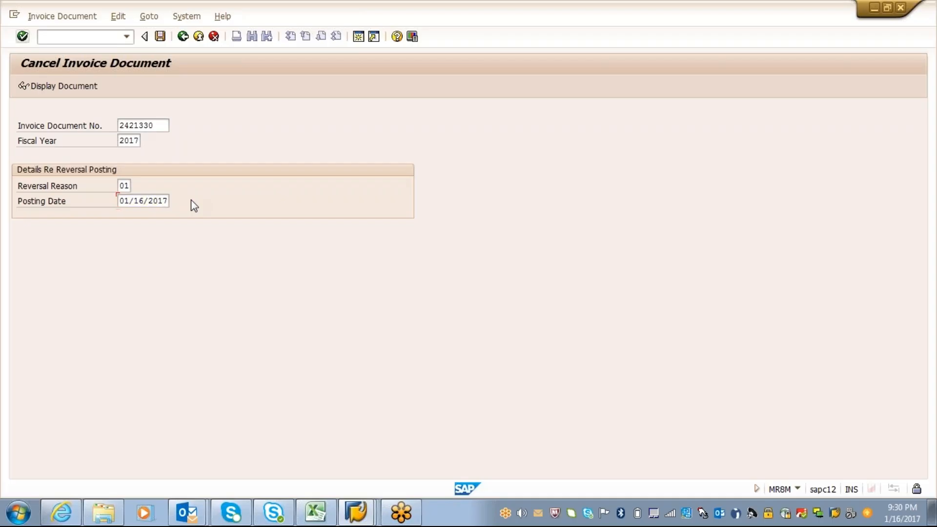
Try to post the invoice cancellation and compare the document with the purchase order history
left_click(22, 38)
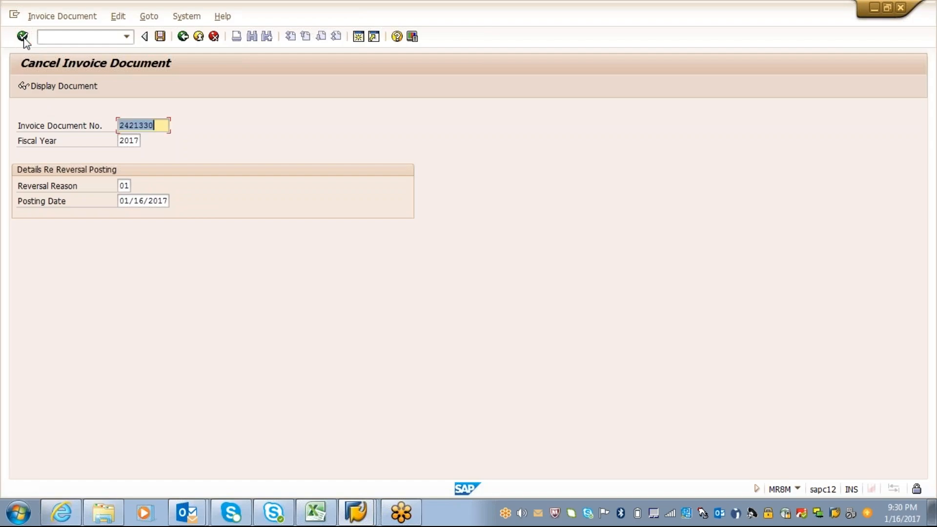
left_click(23, 37)
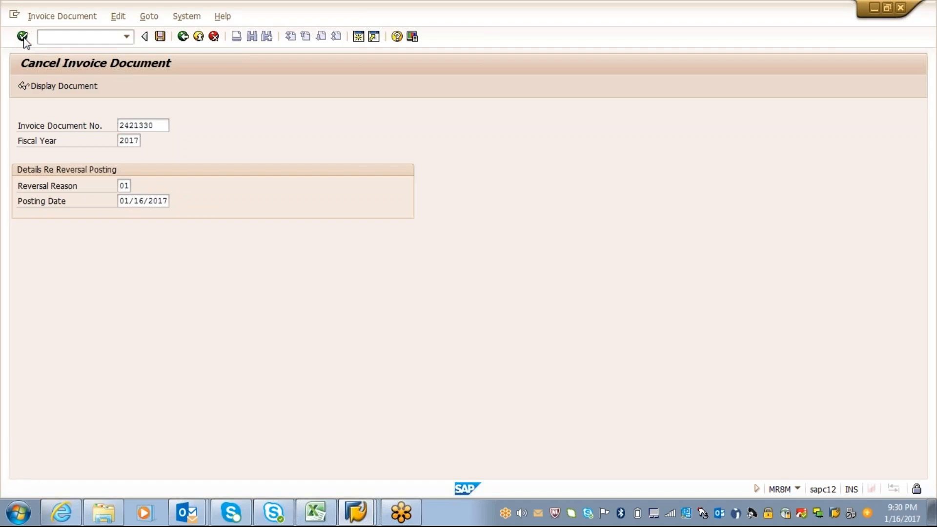
left_click(24, 38)
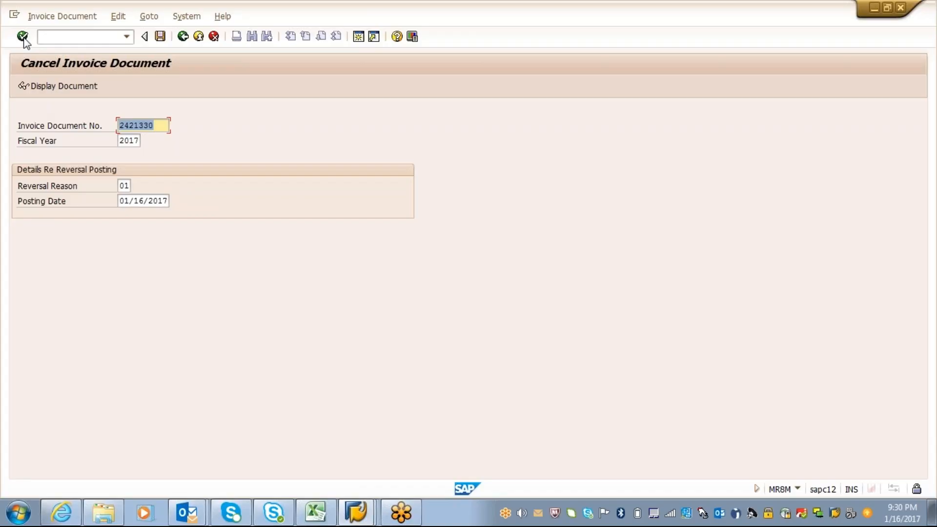
left_click(162, 38)
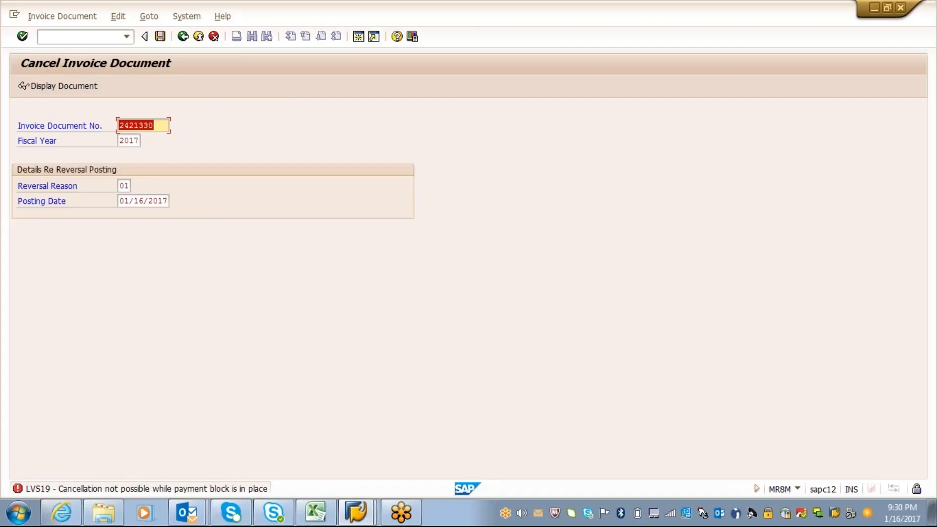
key("alt+Tab")
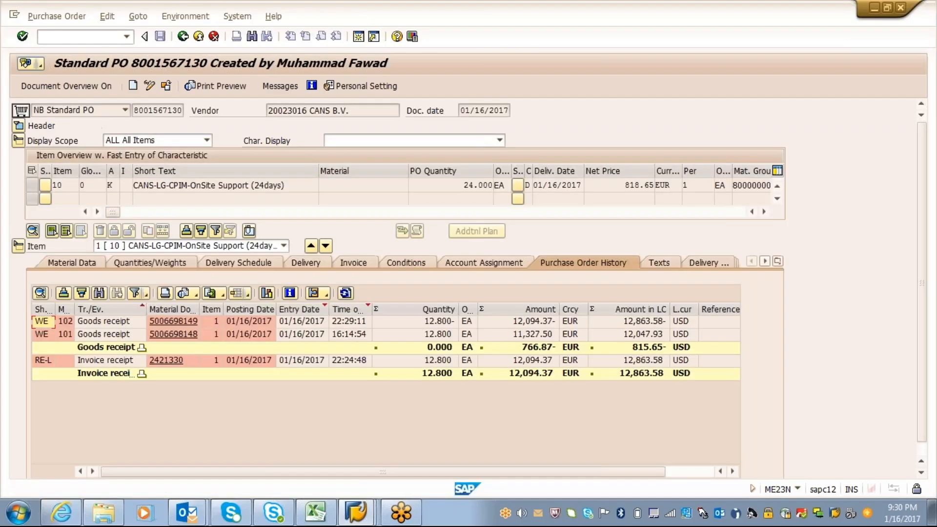
key("alt+Tab")
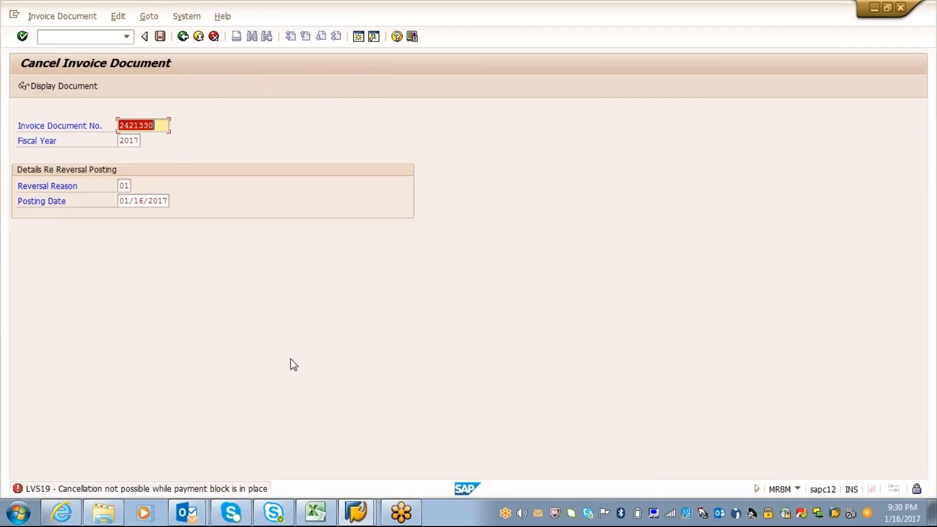
Open transaction MRBR for releasing blocked invoices in a new session
left_click(359, 39)
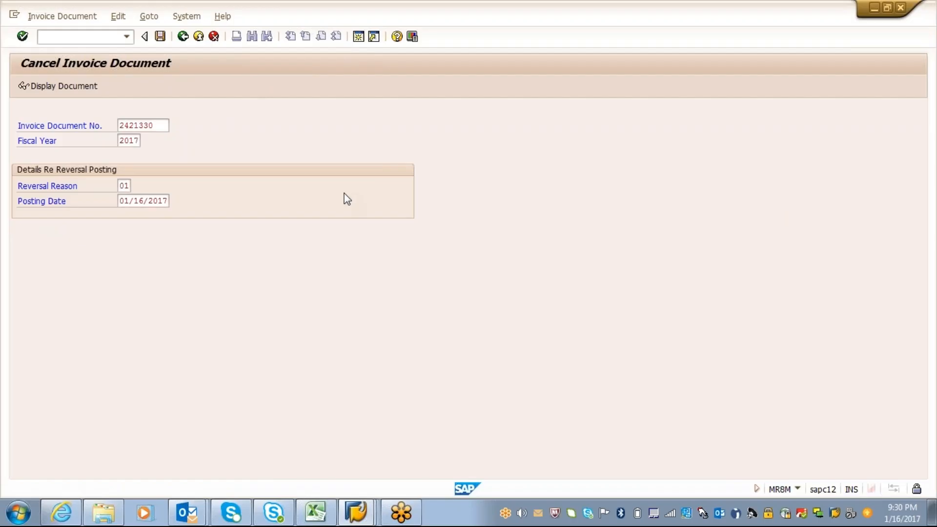
type("mrbr")
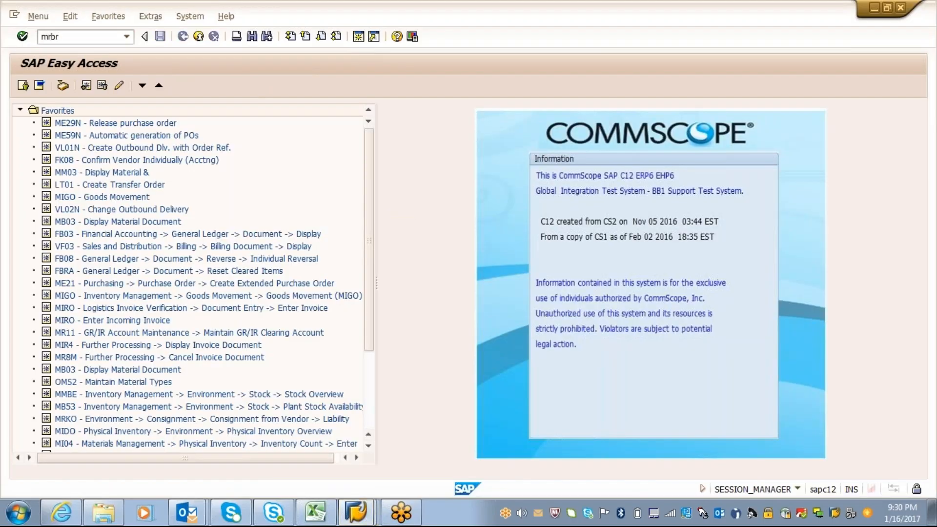
key("Return")
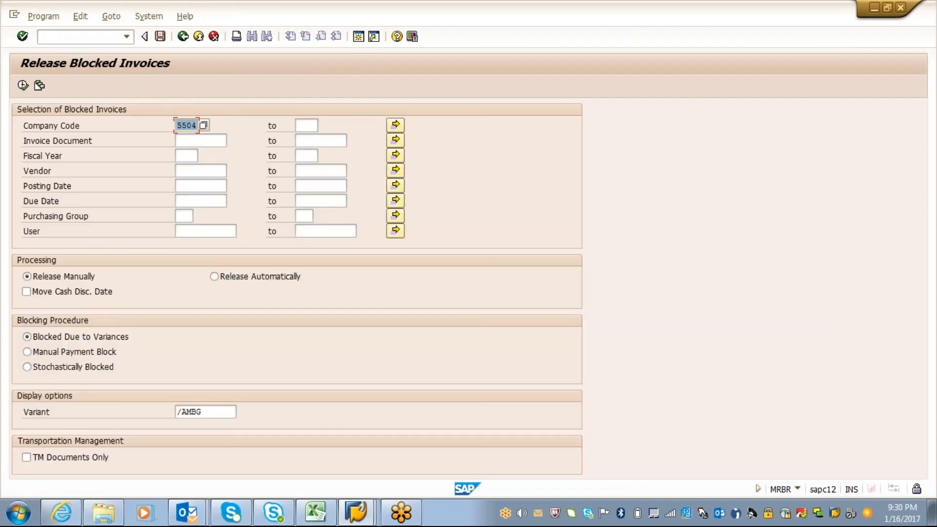
List the blocked invoice by entering its invoice document number and fiscal year 2017 in the selection
left_click(206, 142)
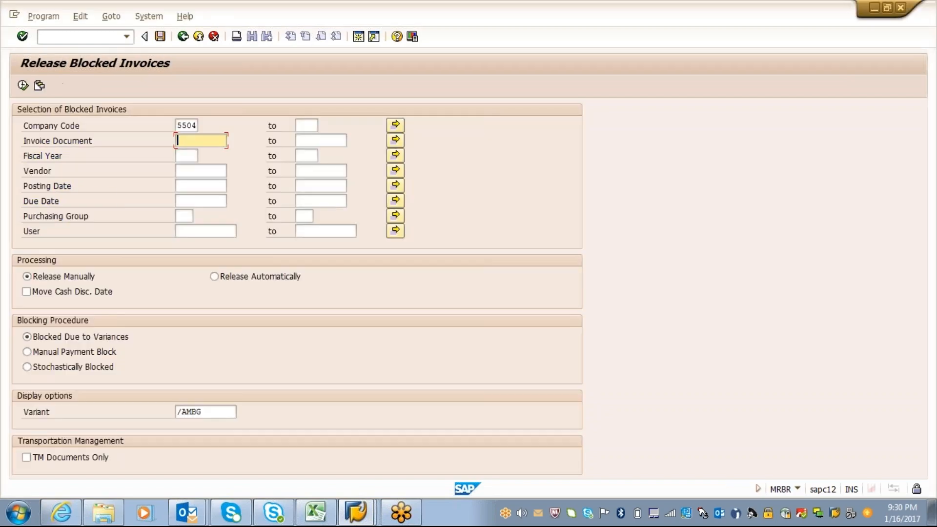
type("2421330")
key("Tab")
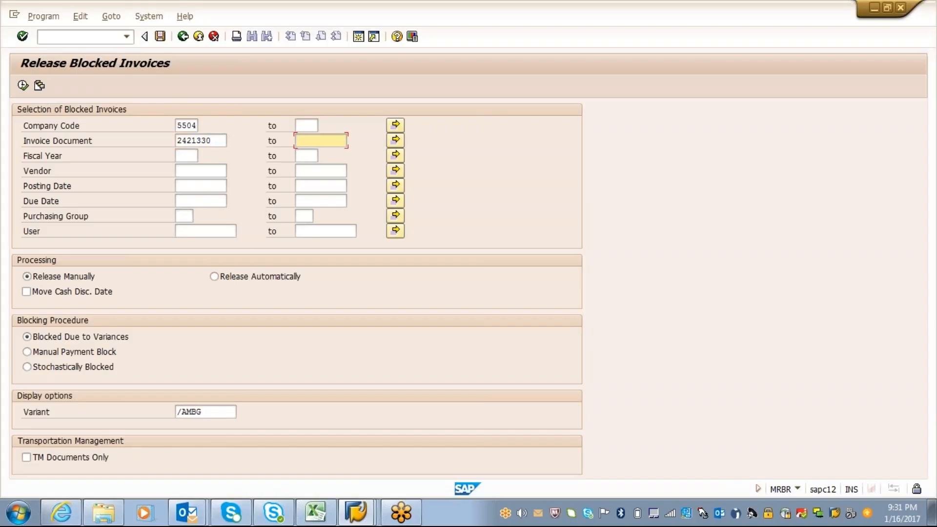
key("alt+Tab")
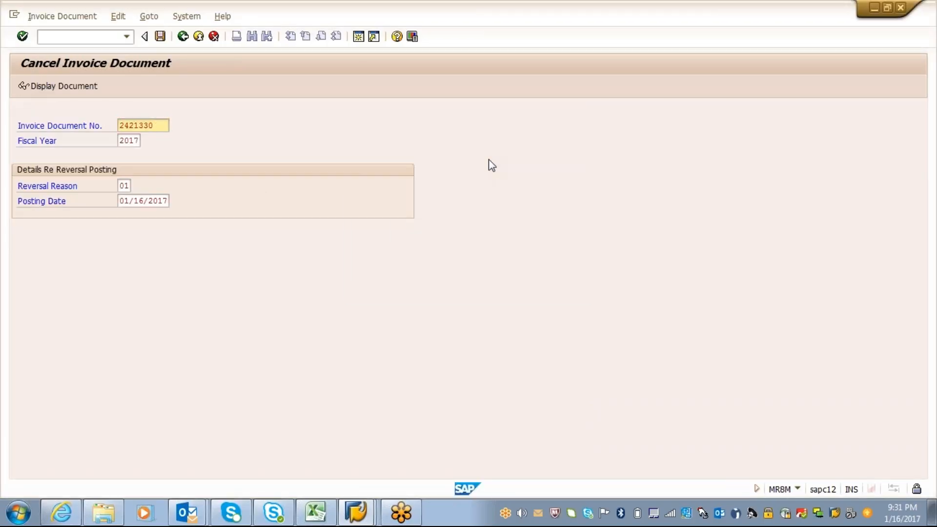
key("alt+Tab")
left_click(192, 156)
type("2017")
key("Tab")
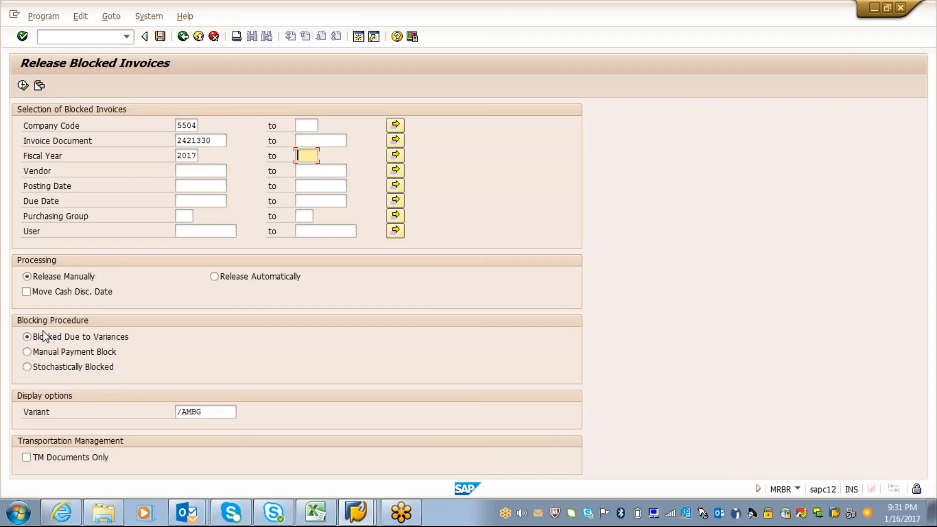
left_click(22, 87)
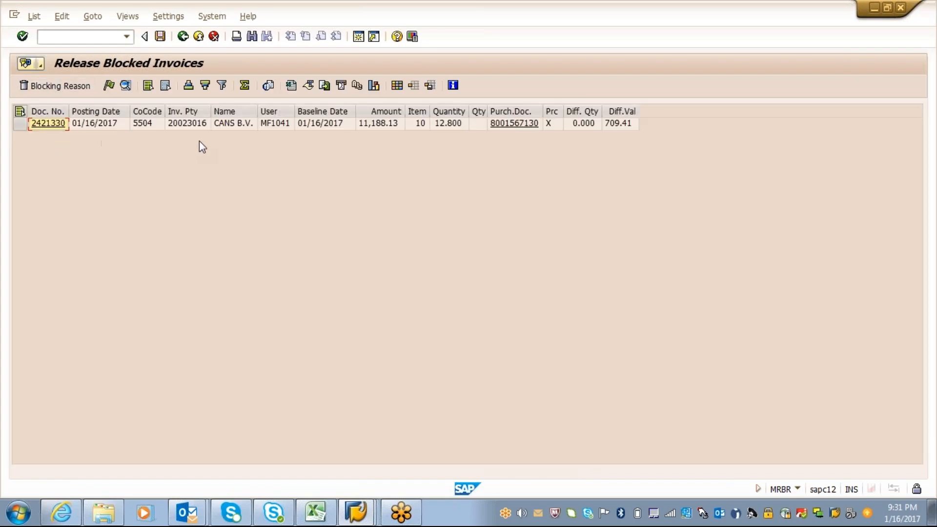
Save the blocked invoice list without marking a line, retry the invoice reversal in the other session, and exit the cancellation screen
left_click(162, 43)
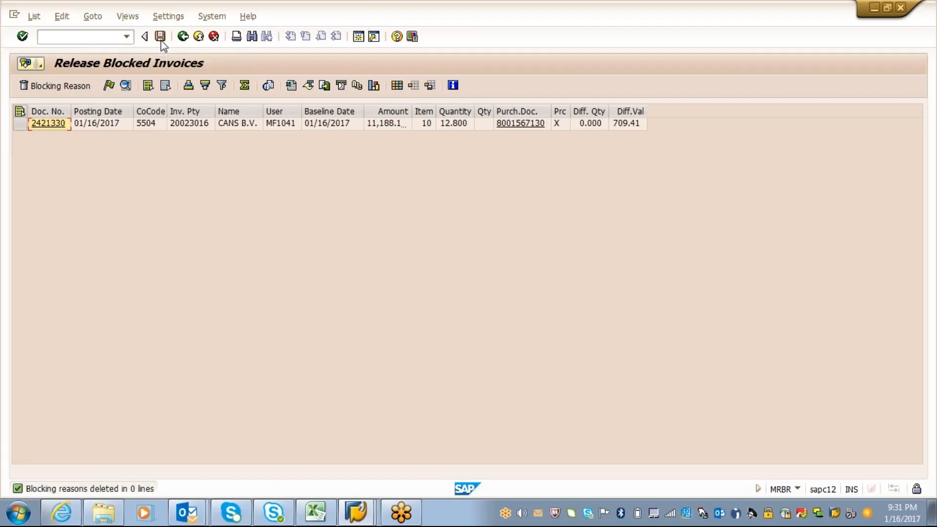
left_click(356, 517)
left_click(326, 462)
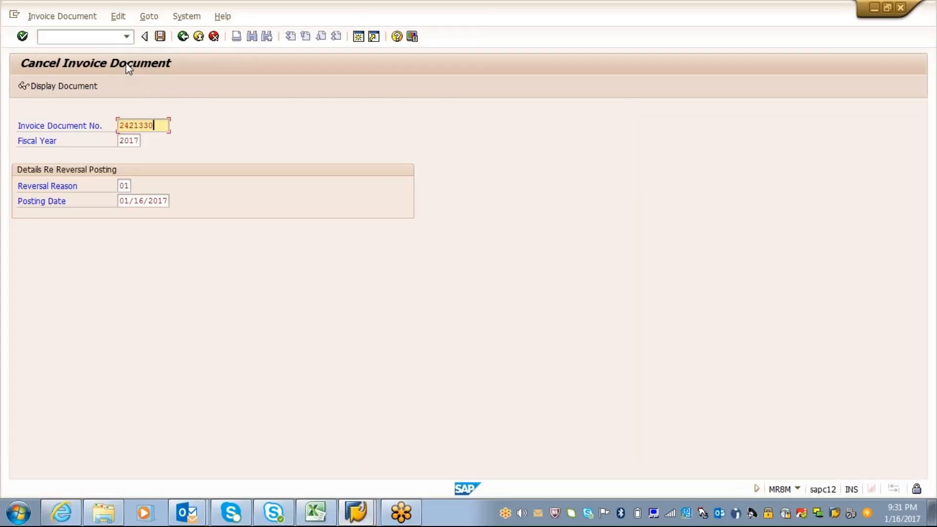
left_click(160, 37)
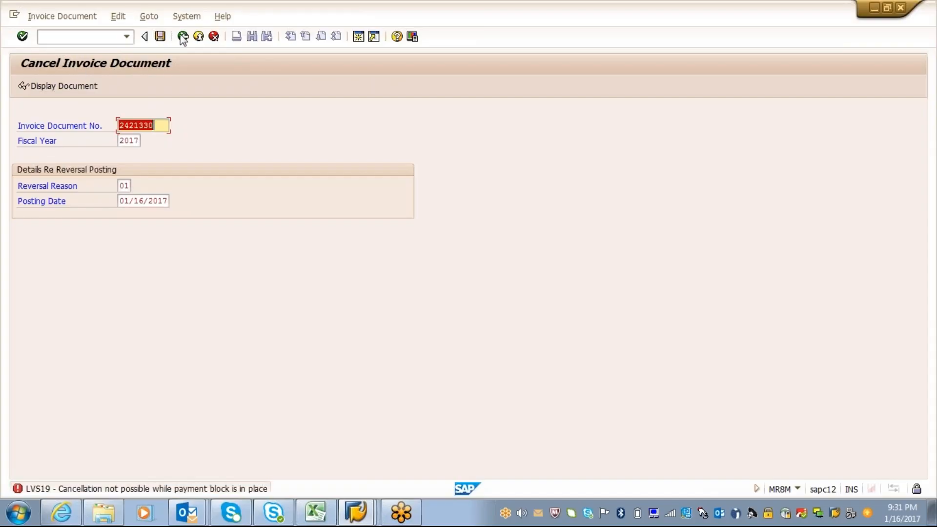
left_click(183, 37)
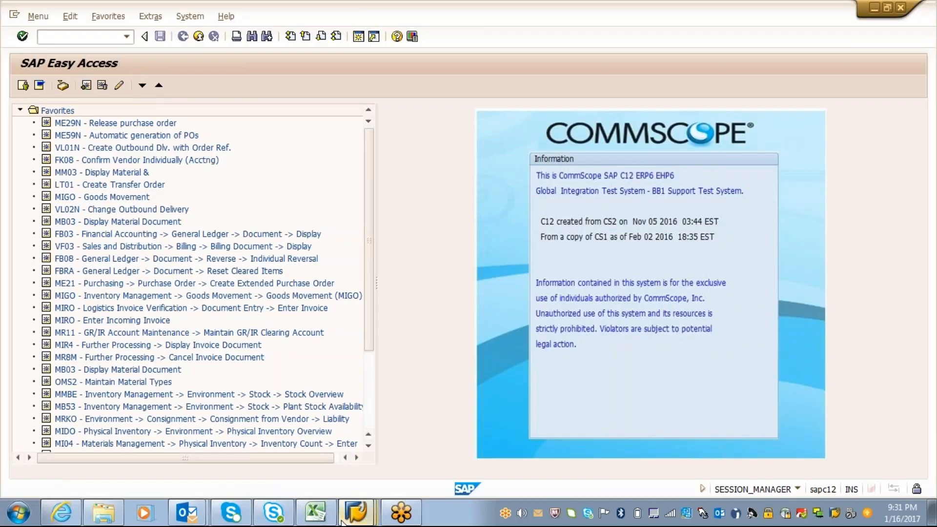
Return to the blocked invoices list, release the CANS B.V. invoice line and save the release
left_click(356, 513)
left_click(305, 481)
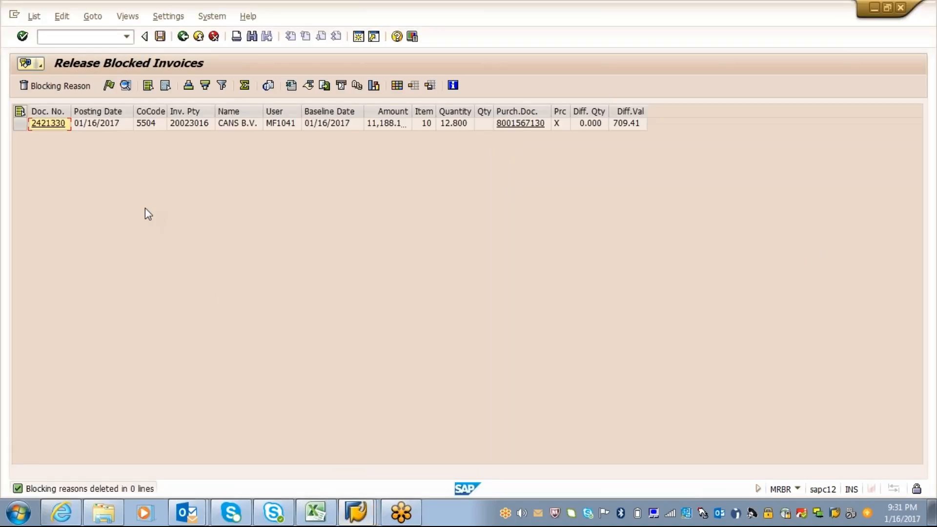
left_click(20, 125)
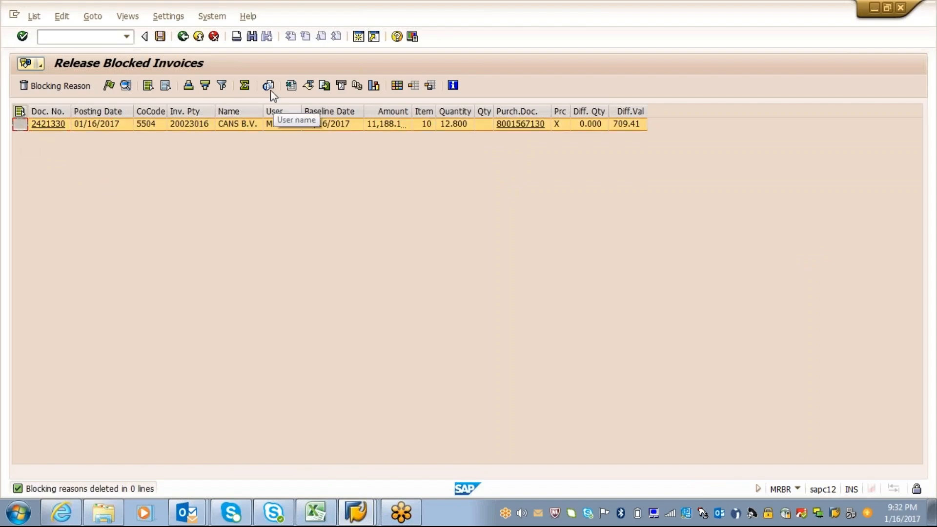
left_click(109, 87)
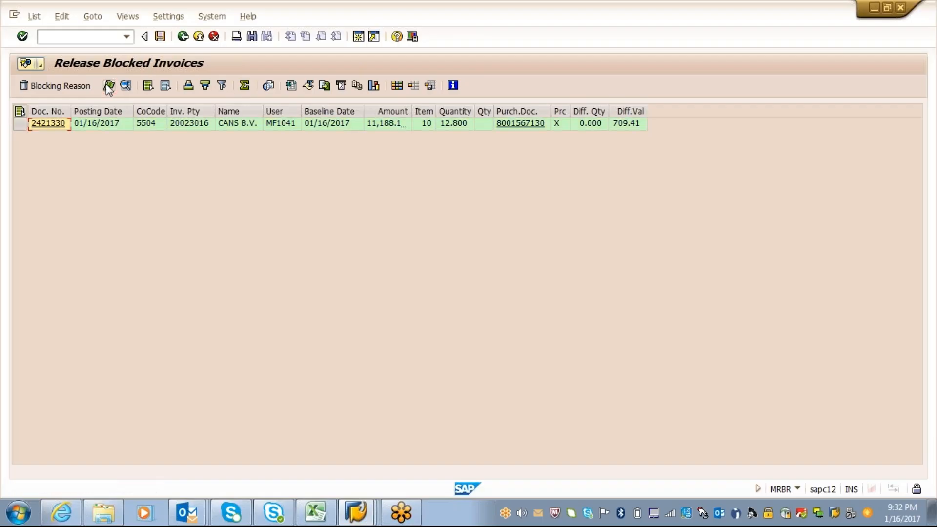
left_click(162, 38)
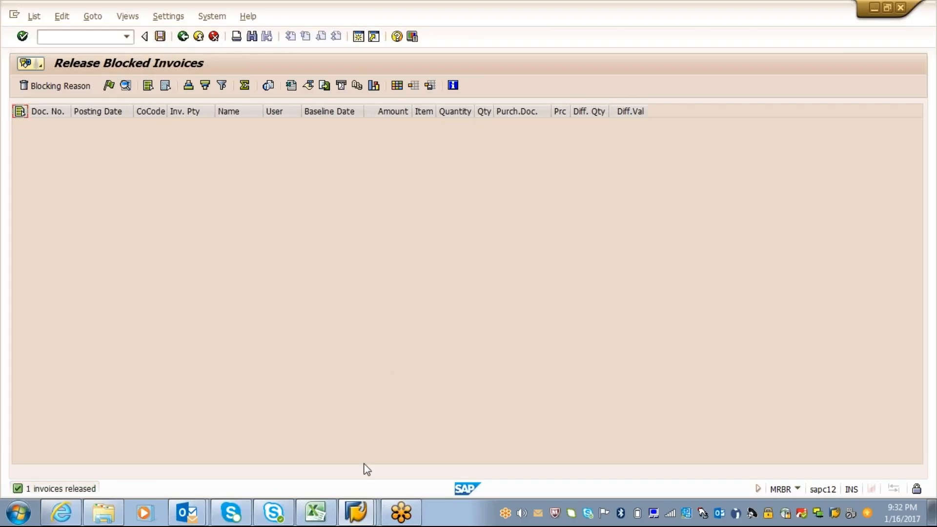
Switch to the SAP Easy Access session and reopen transaction MR8M for cancelling the invoice
left_click(356, 513)
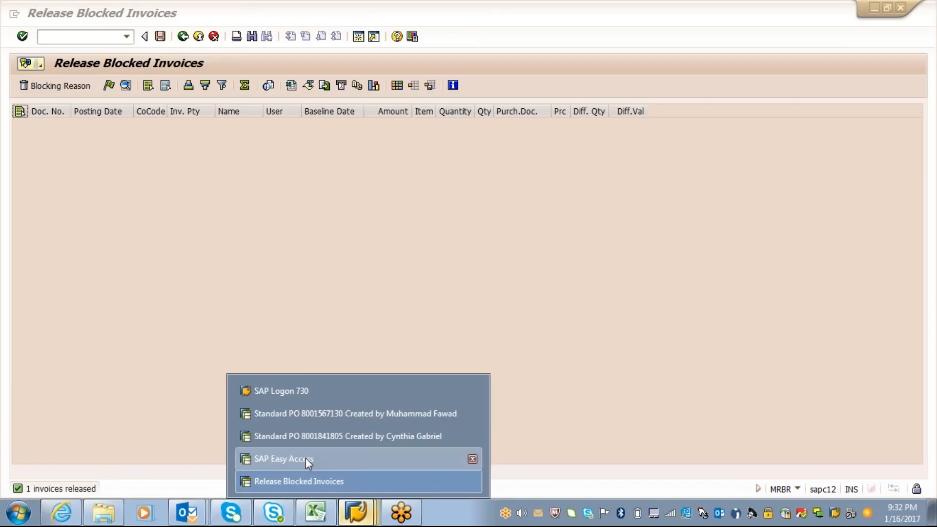
left_click(305, 458)
type("m")
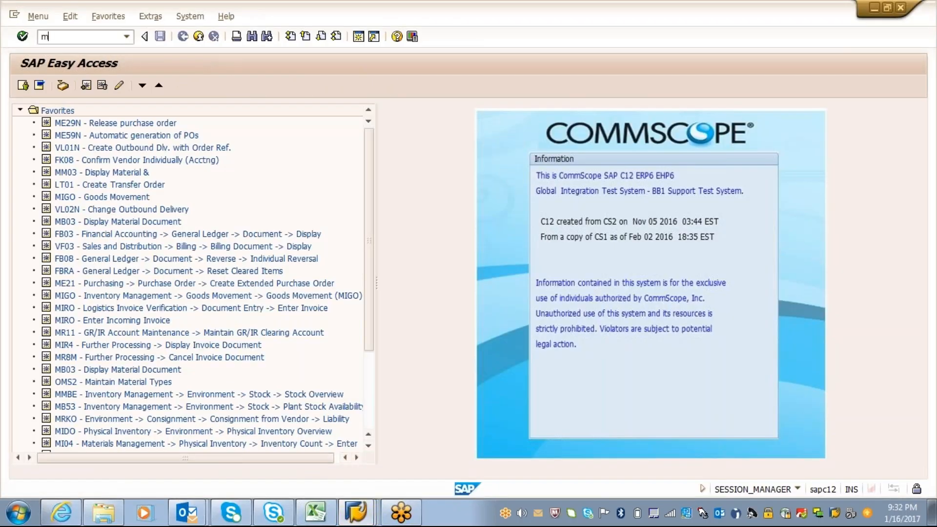
type("r8m")
key("Return")
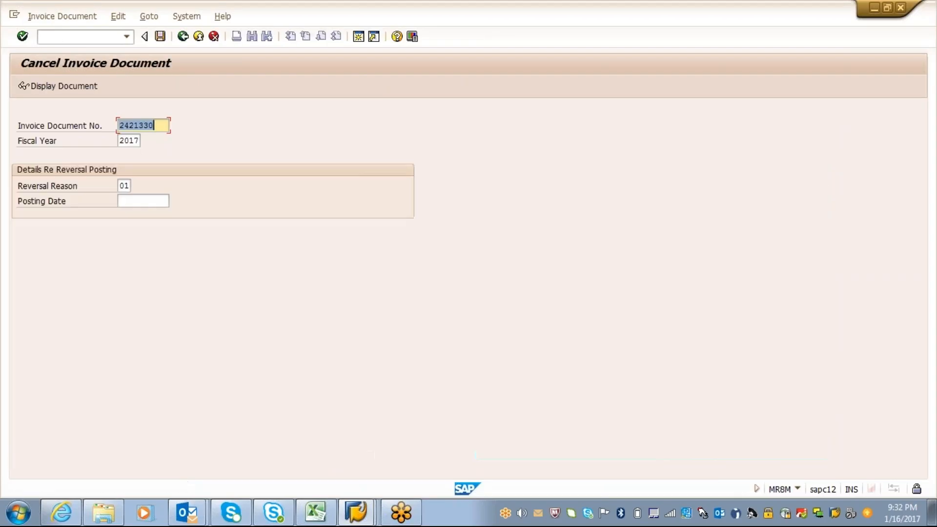
Set the reversal posting date to 01/16/2017 and post the invoice cancellation
left_click(128, 201)
type("201")
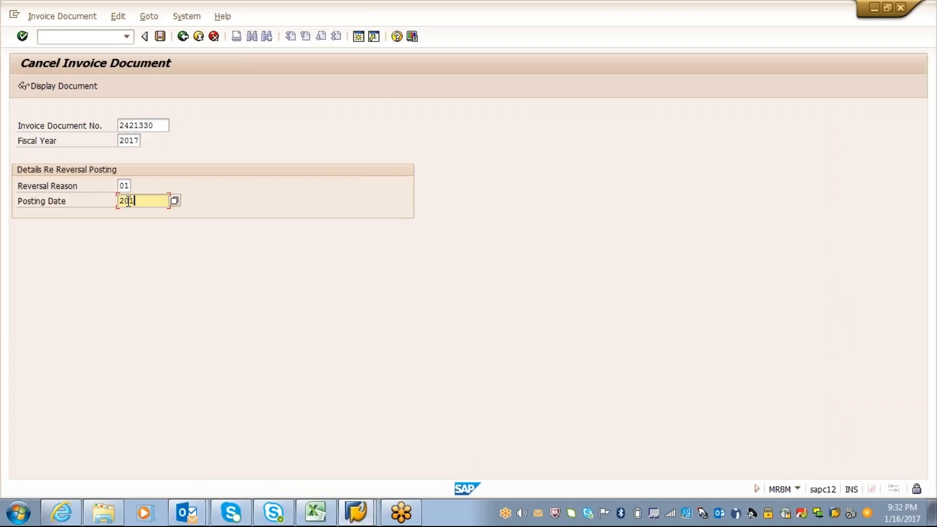
key("BackSpace")
key("BackSpace")
key("BackSpace")
type("0")
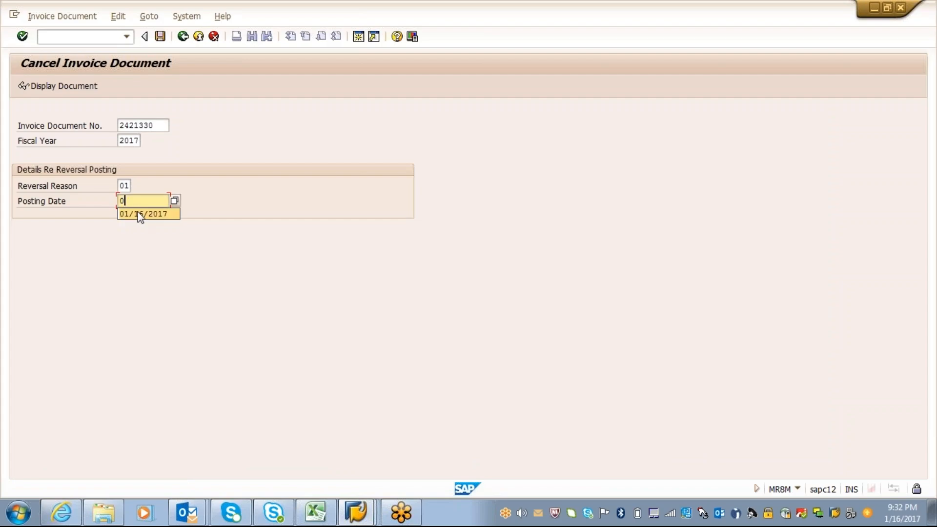
left_click(129, 213)
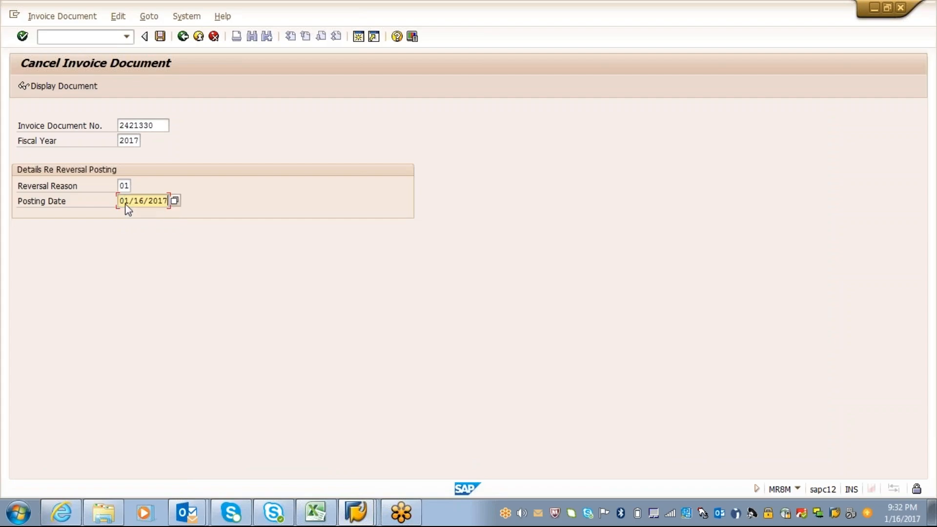
left_click(161, 37)
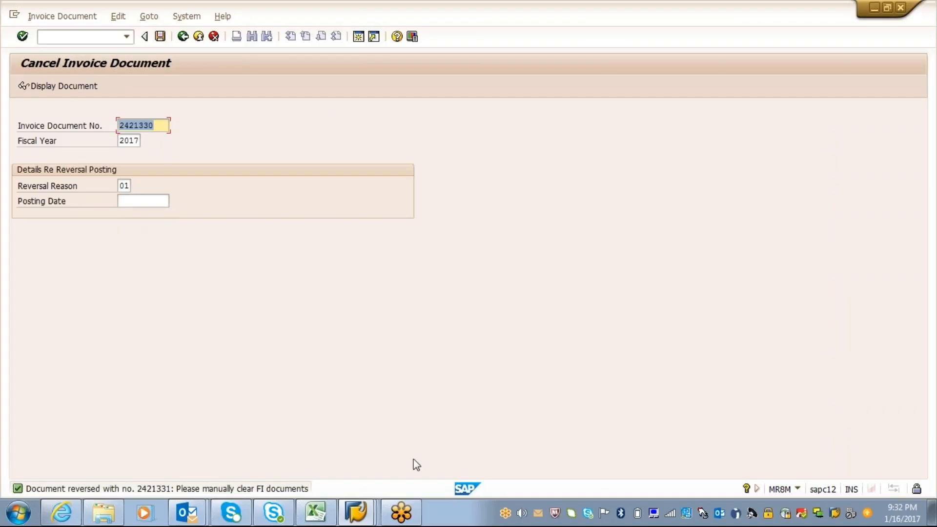
Switch to the session with the CANS B.V. purchase order dated 01/16/2017 and refresh its purchase order history
left_click(356, 512)
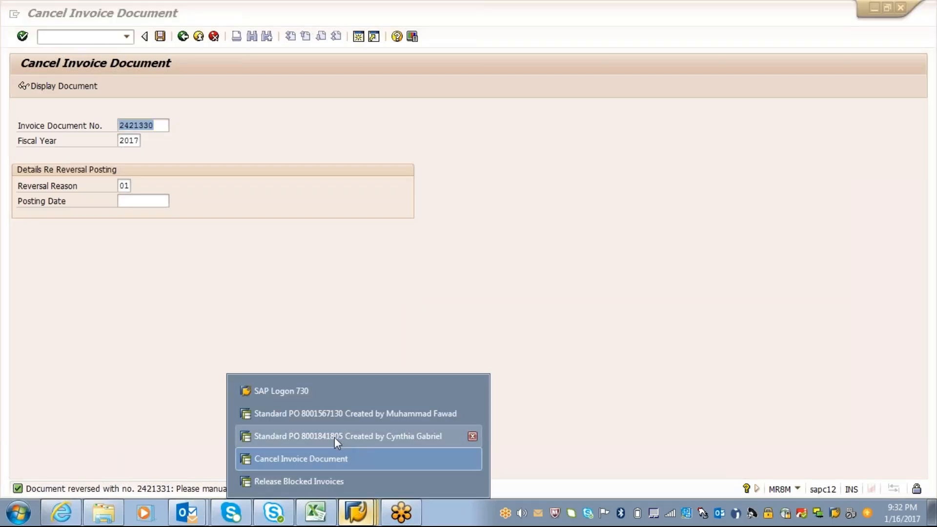
left_click(335, 438)
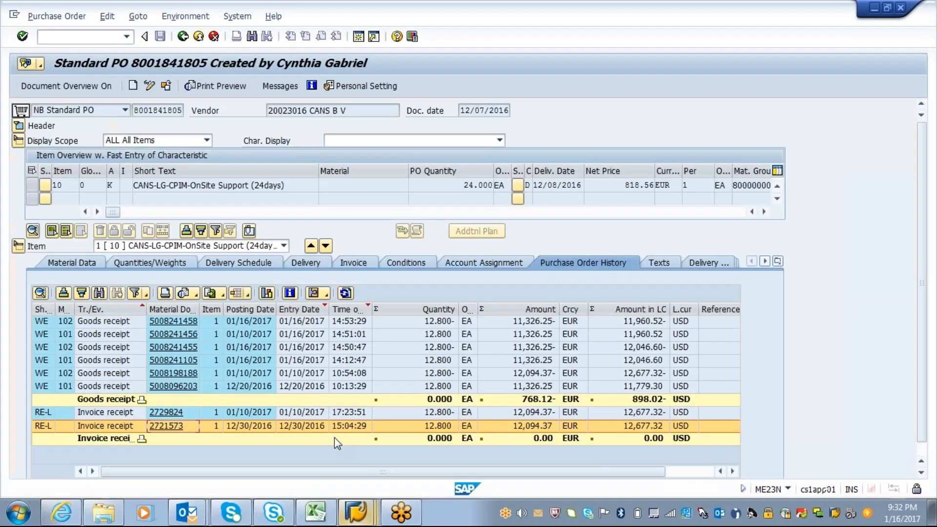
left_click(360, 519)
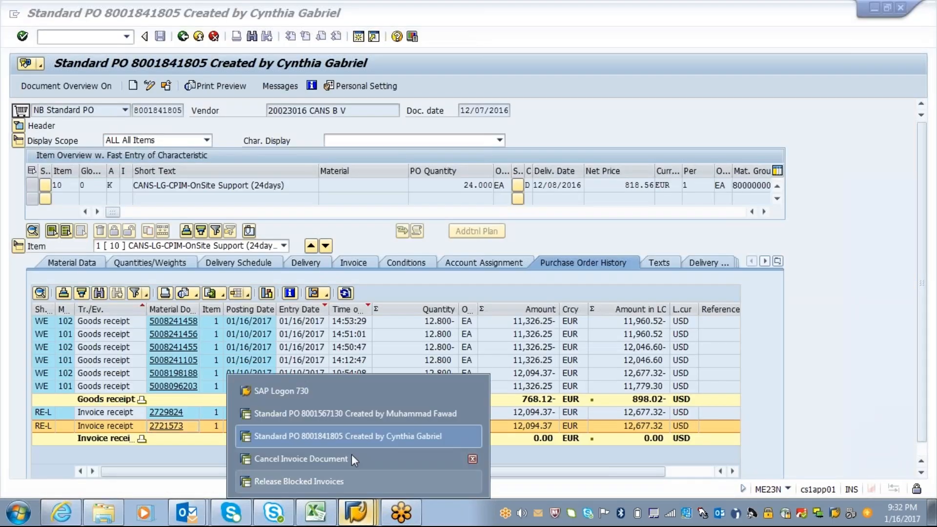
left_click(371, 415)
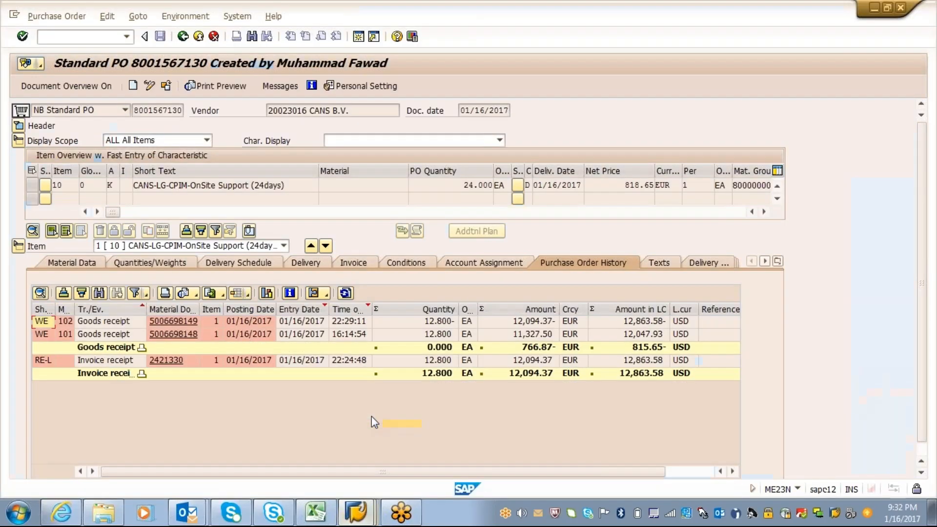
left_click(345, 293)
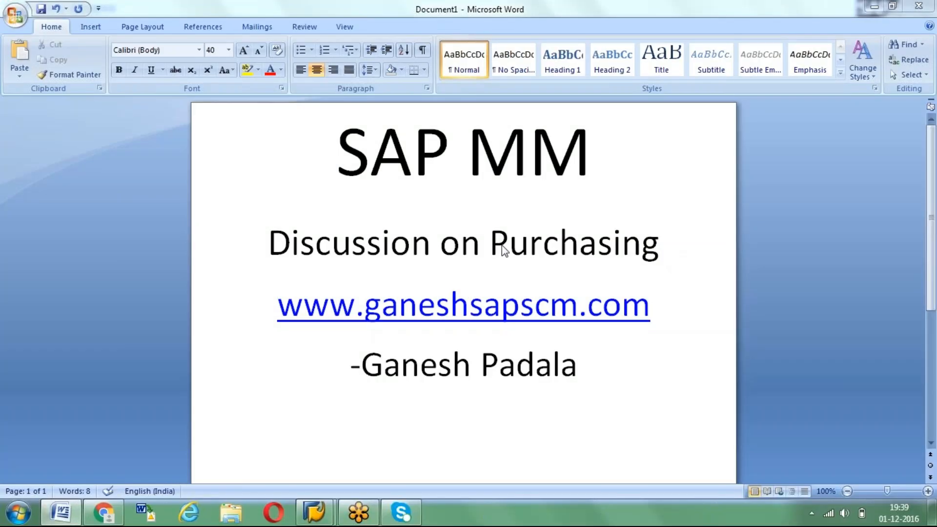
Switch from Word to the SAP Easy Access session and open transaction MC46 for slow-moving items
left_click(361, 363)
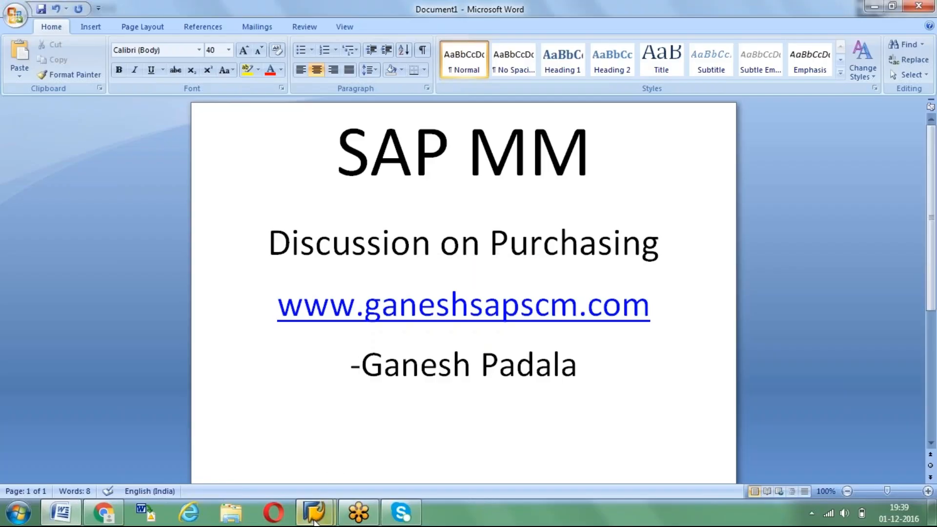
mouse_move(315, 521)
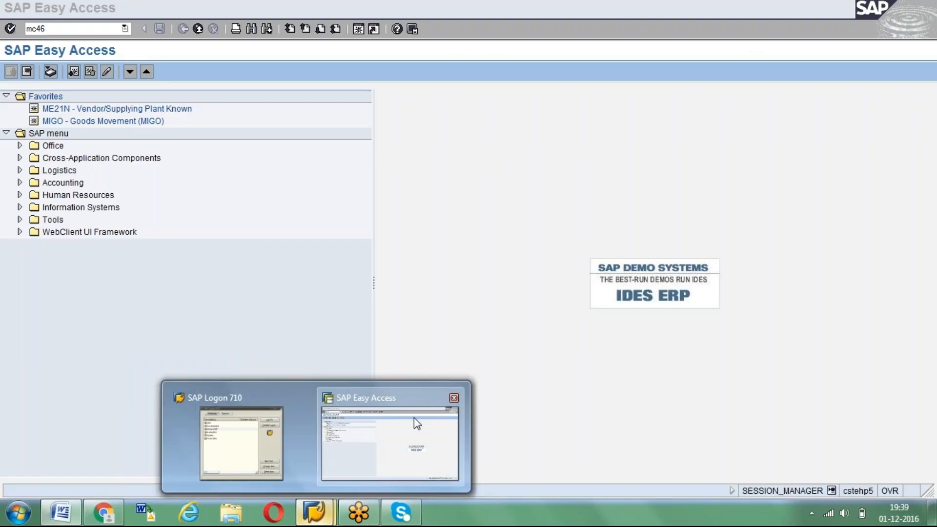
left_click(414, 417)
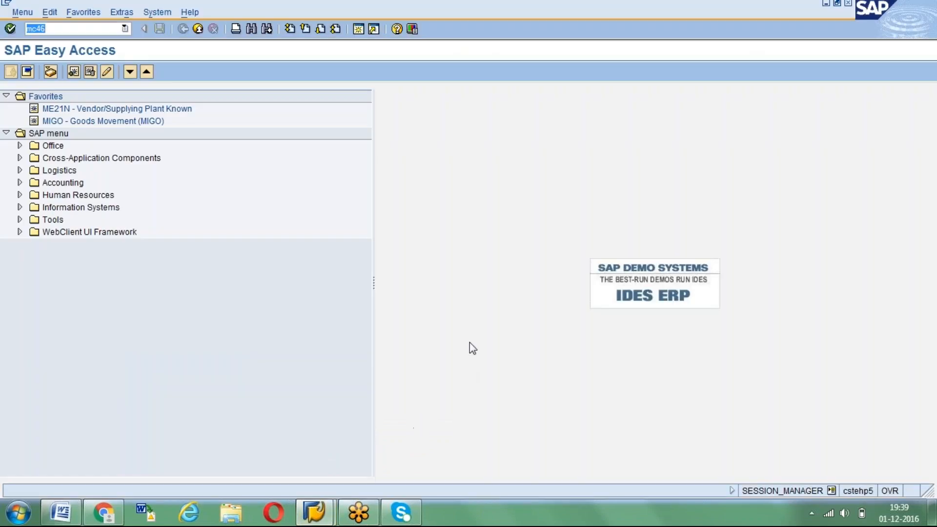
type("mc46")
key("Return")
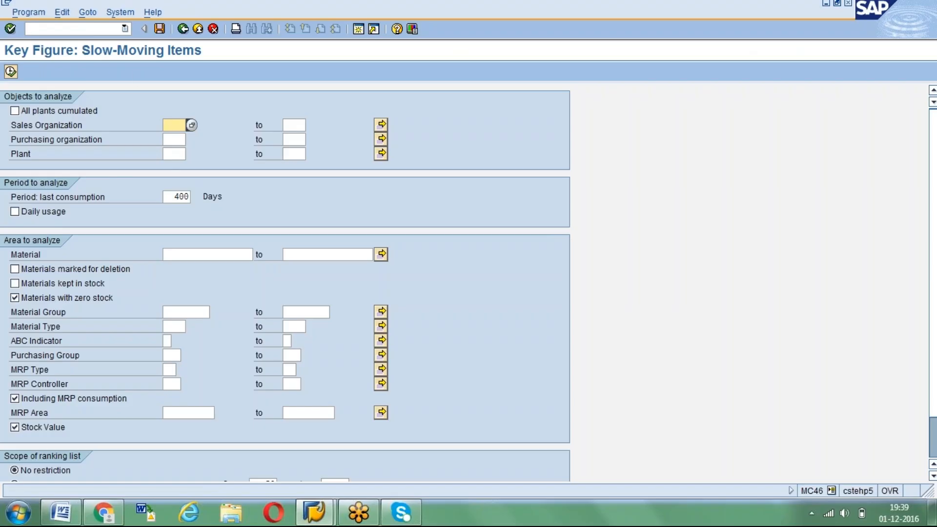
Set the plant to 1000 and the last-consumption period to 300 days in the slow-moving items selection
left_click(171, 154)
type("1000")
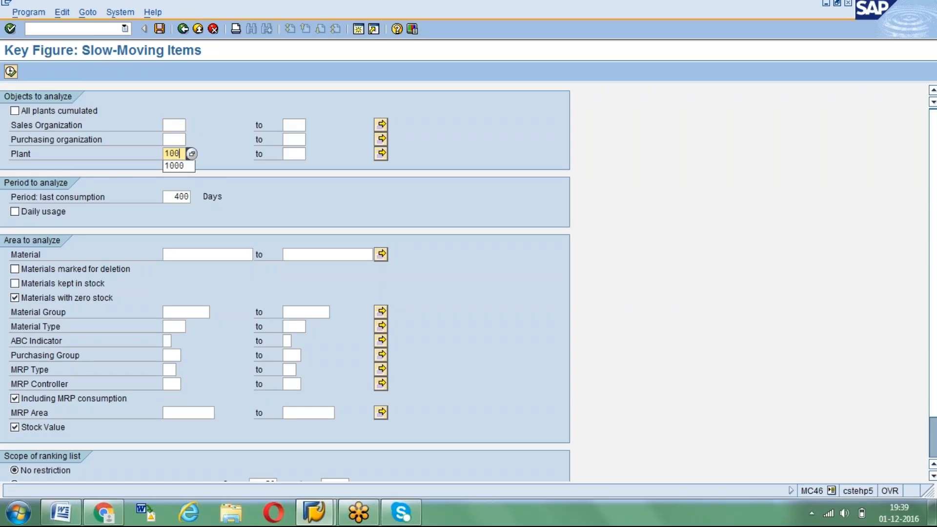
left_click(175, 199)
key("Delete")
key("Delete")
key("Delete")
type("300")
key("Return")
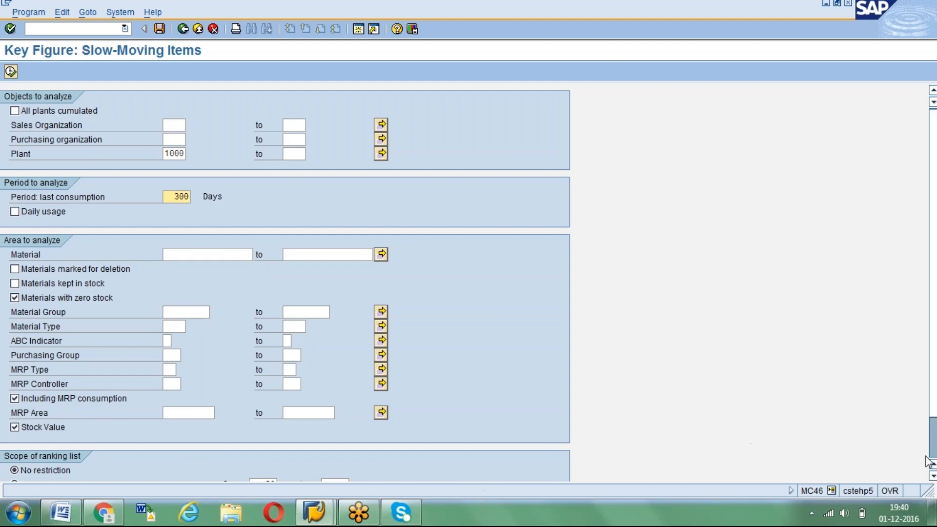
Keep the ranking list scope at No restriction and run the slow-moving items analysis
scroll(933, 449, "down", 2)
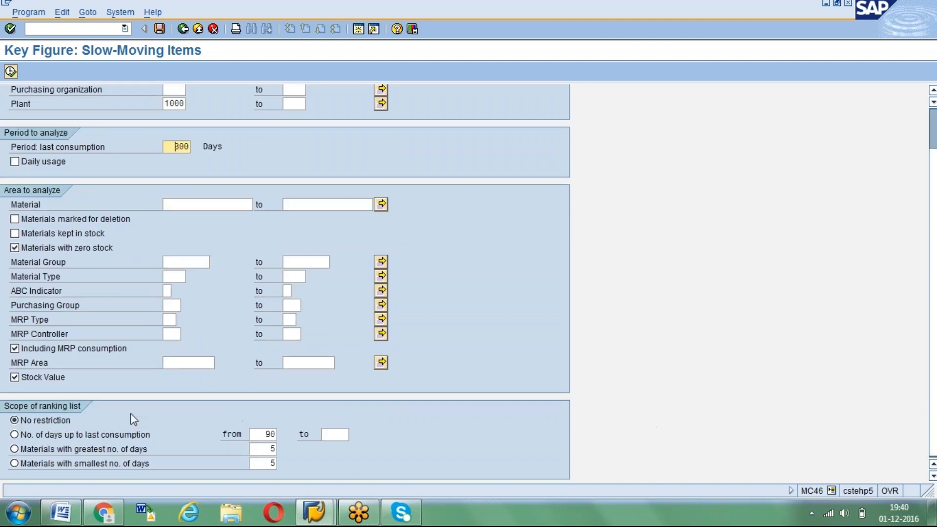
left_click(16, 421)
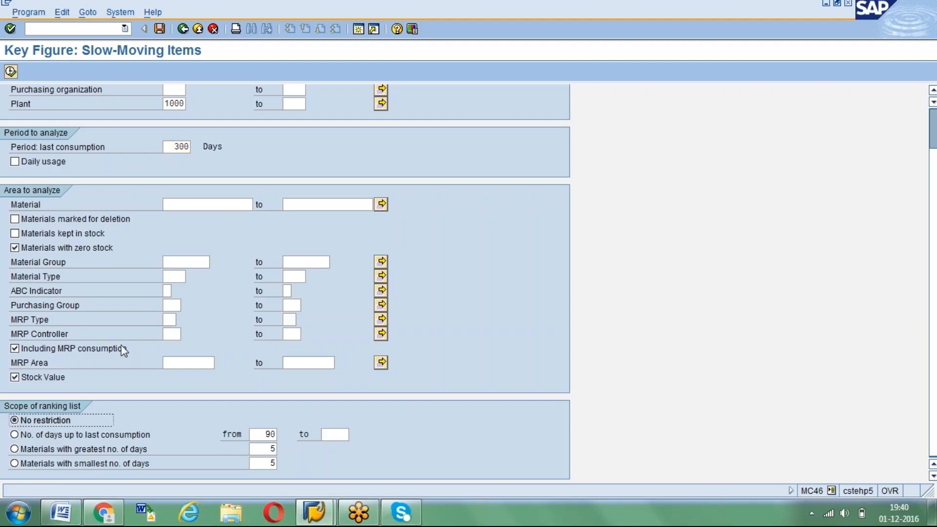
scroll(123, 350, "up", 2)
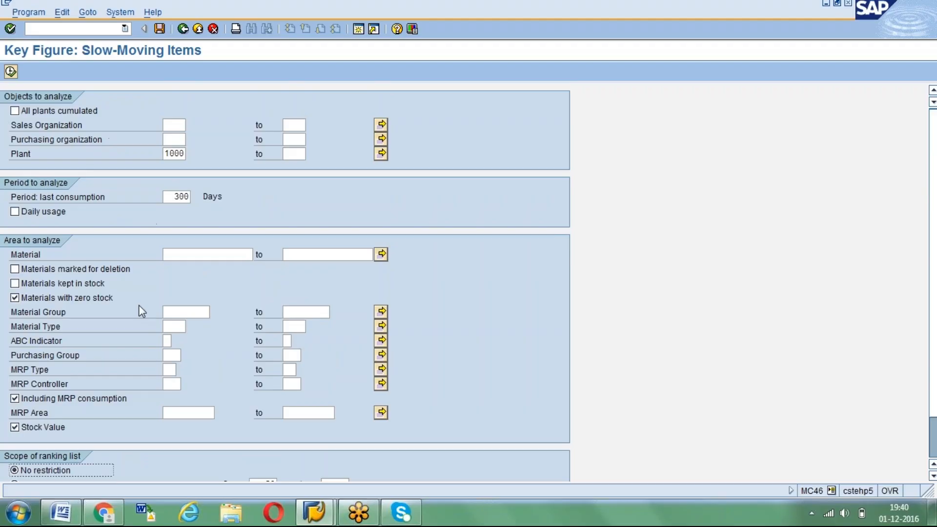
left_click(176, 326)
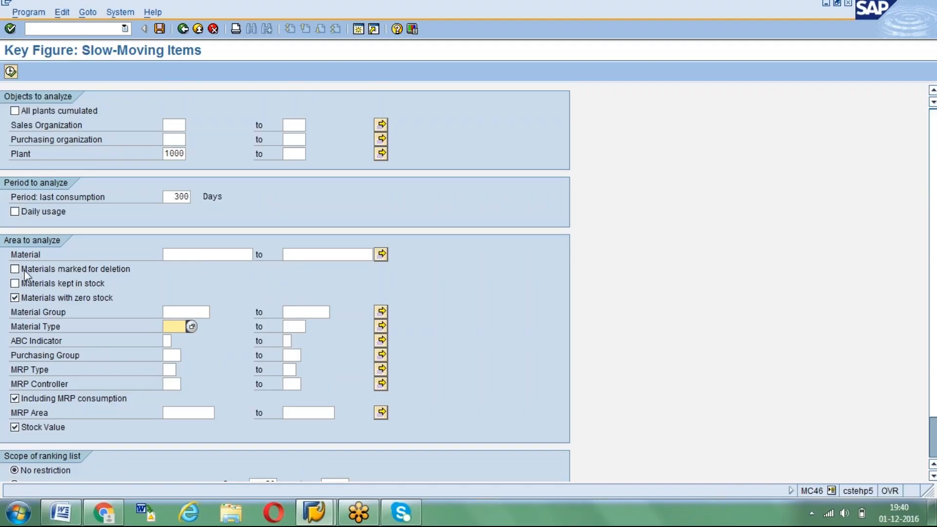
left_click(12, 71)
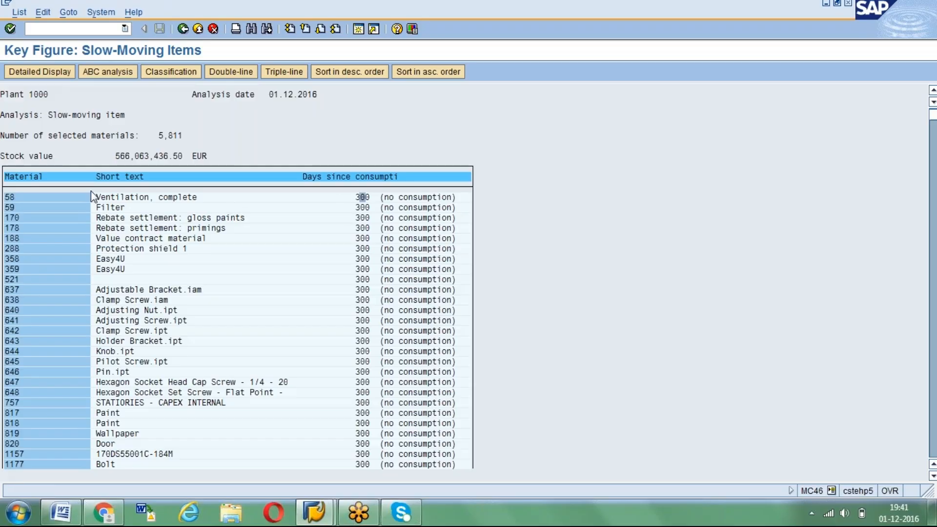
Look through the slow-moving materials list and examine the number of selected materials and the total stock value
scroll(71, 268, "down", 10)
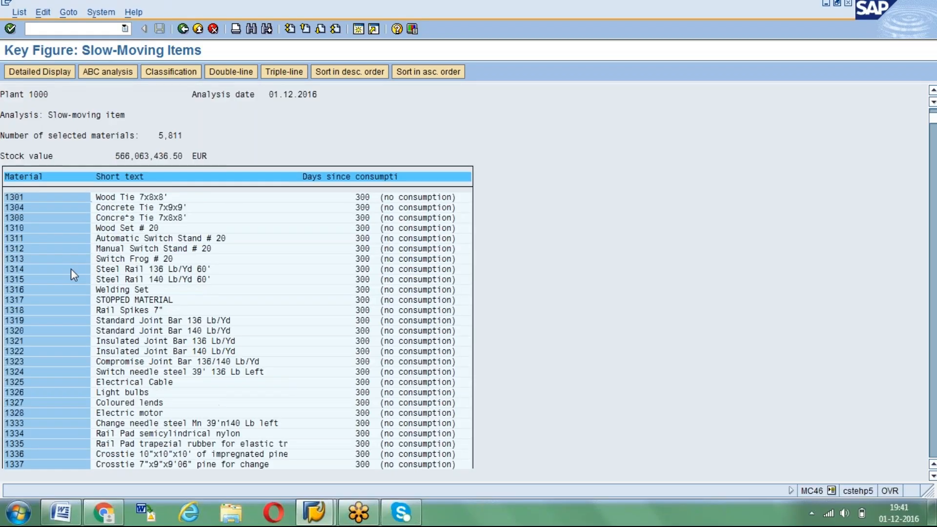
scroll(71, 268, "down", 20)
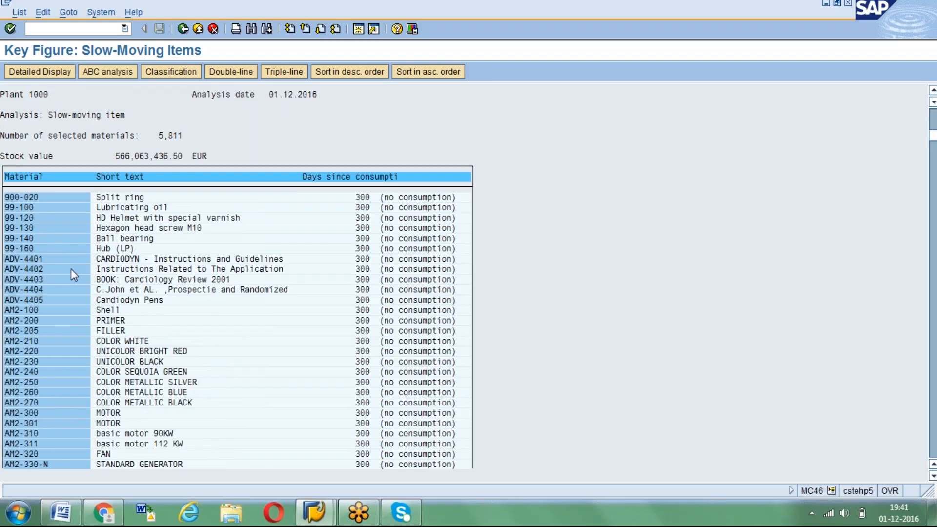
scroll(71, 269, "down", 5)
left_click(162, 136)
left_click_drag(163, 135, 197, 139)
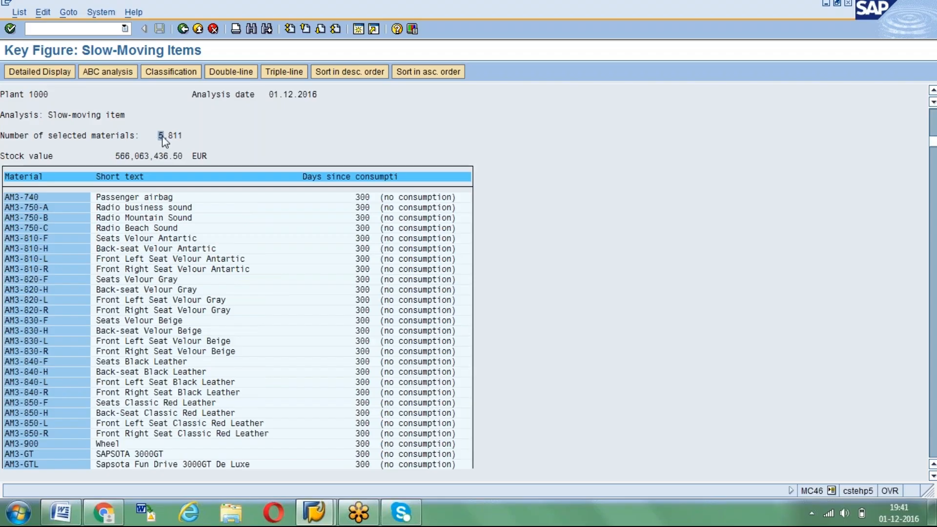
left_click(204, 136)
left_click(161, 137)
left_click_drag(113, 155, 196, 168)
key("ctrl+c")
key("Page_Up")
key("Page_Up")
key("Page_Up")
key("Page_Up")
key("Page_Up")
key("Page_Up")
key("Page_Up")
key("Page_Up")
key("Page_Up")
key("Page_Up")
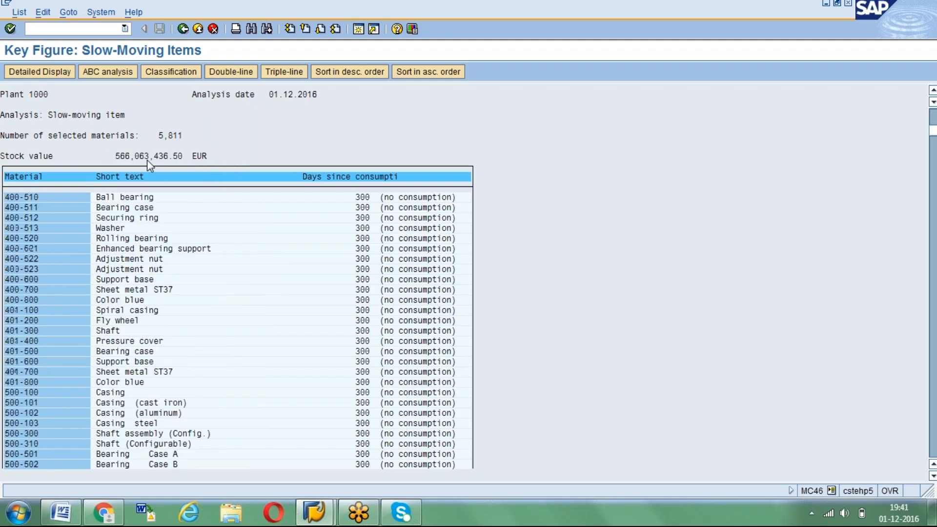
key("Page_Up")
key("Page_Up")
key("Page_Up")
key("Page_Up")
key("Page_Up")
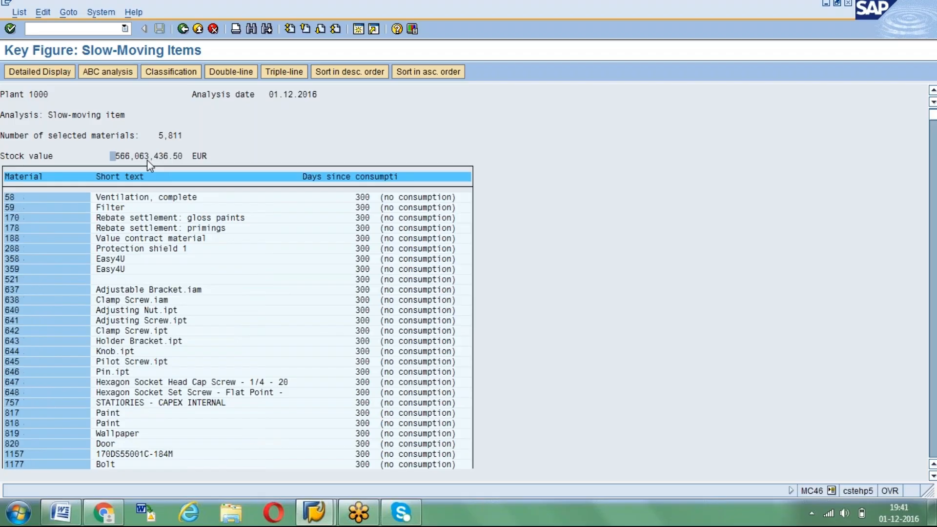
left_click(157, 135)
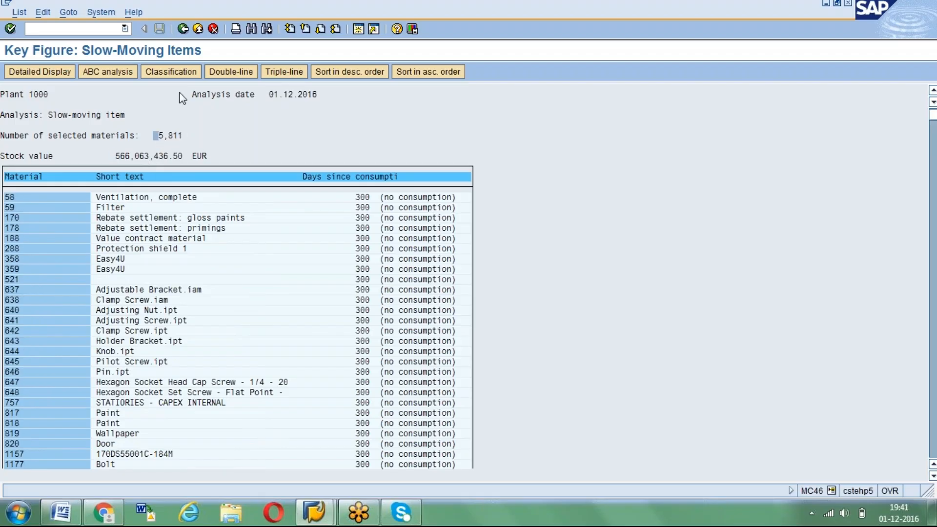
Return to the selection screen and restrict the ranking list to 90 to 300 days up to last consumption
left_click(183, 29)
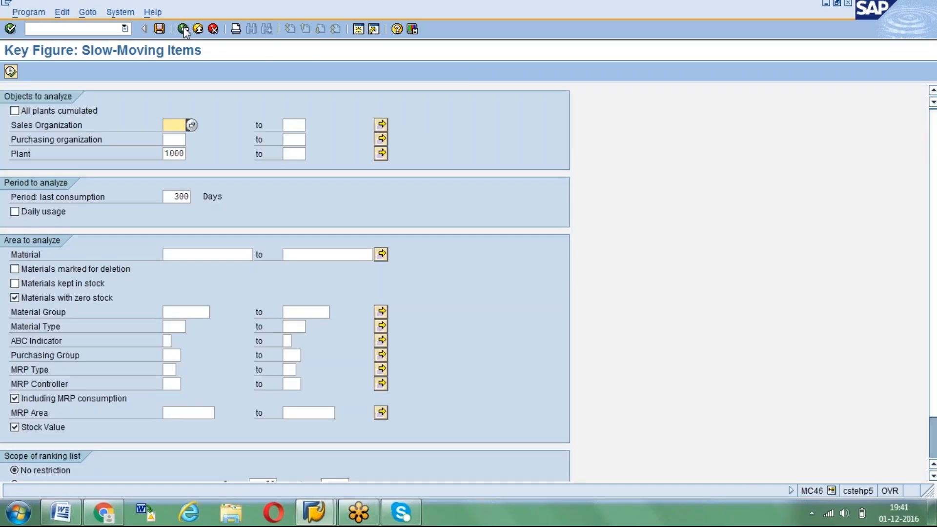
left_click(175, 196)
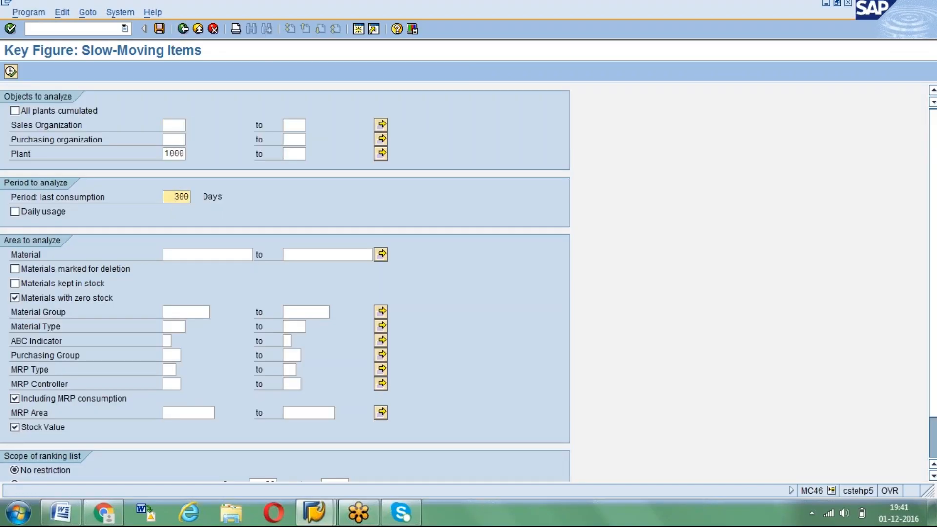
scroll(171, 200, "down", 3)
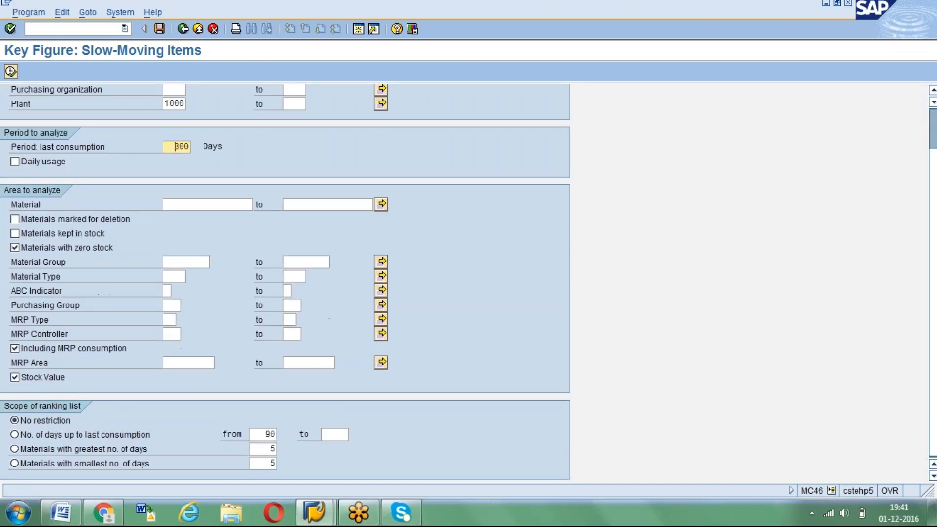
left_click(14, 435)
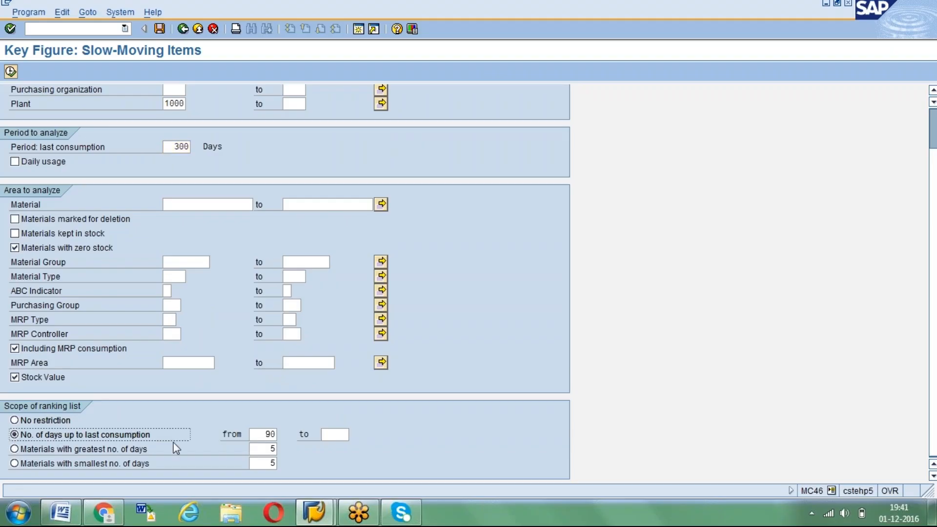
left_click(266, 433)
key("BackSpace")
key("BackSpace")
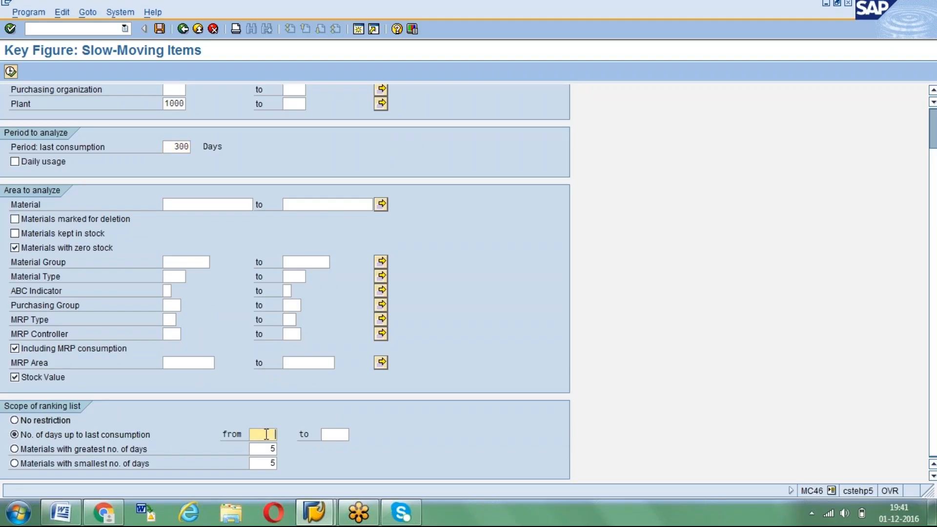
type("90")
key("Tab")
type("300")
key("Return")
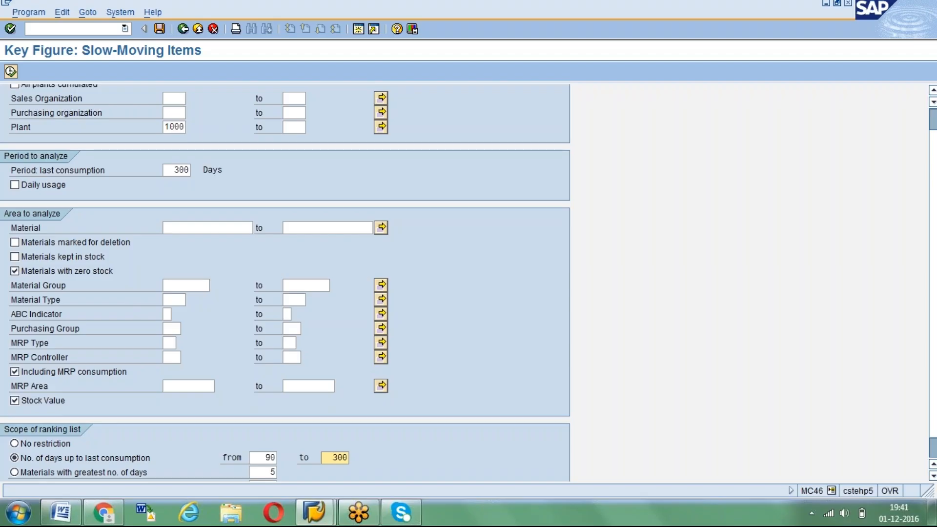
Run the analysis with the restricted ranking list and check the number of selected materials
left_click(11, 72)
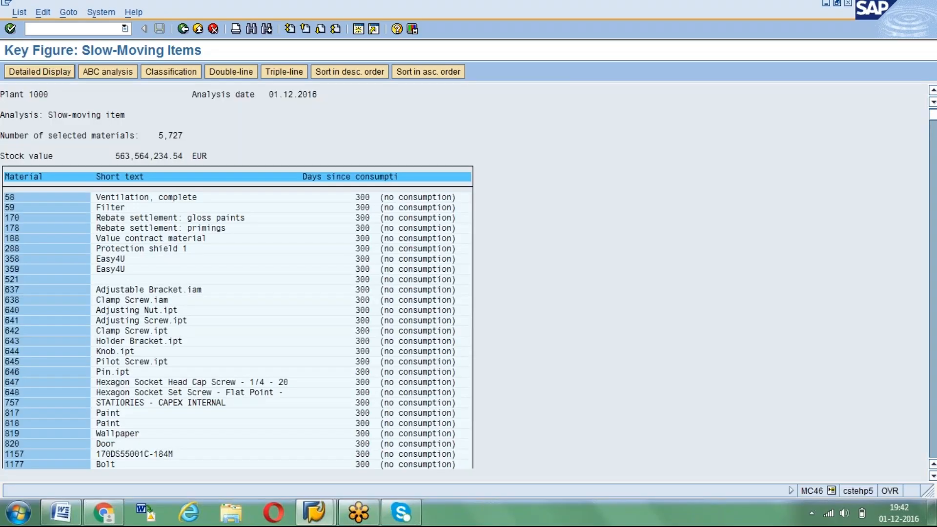
left_click(160, 135)
left_click(191, 139)
Return to the selection screen, set the ranking list scope to No restriction and the last-consumption period to 200 days
left_click(183, 29)
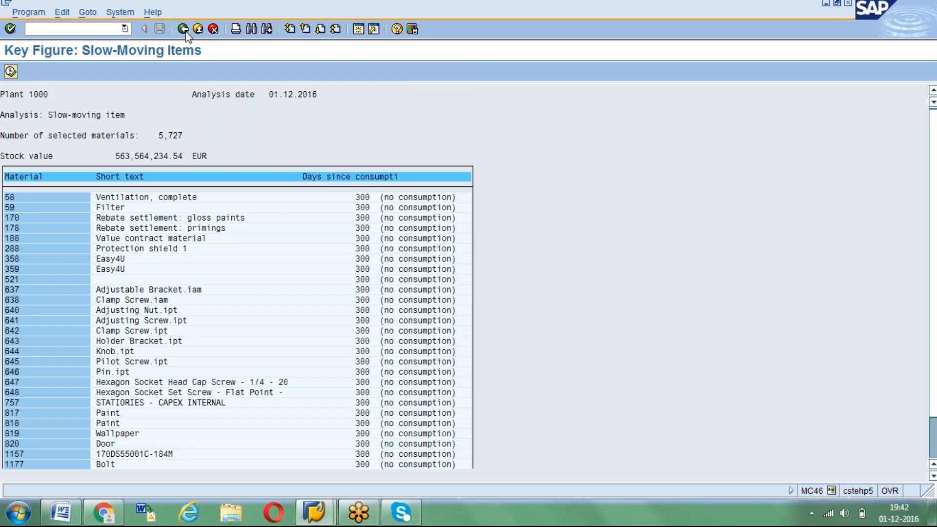
left_click(15, 470)
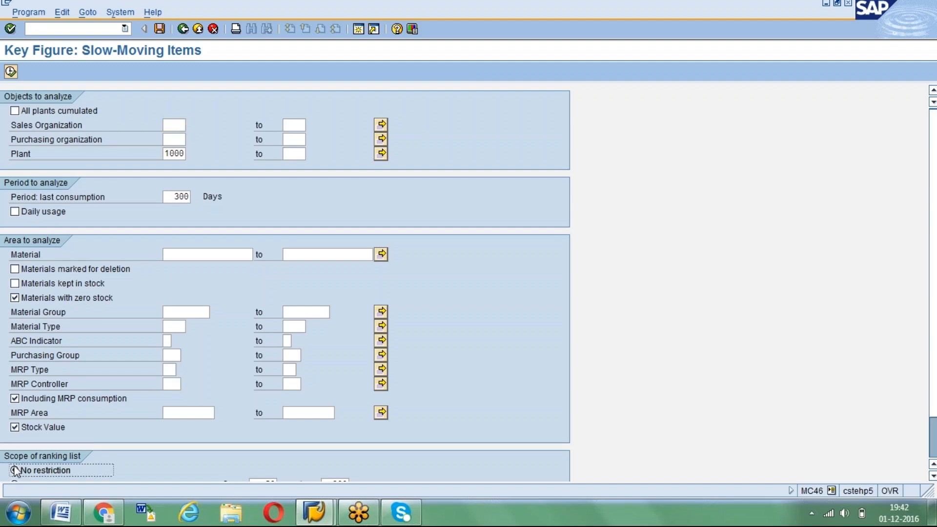
left_click(172, 199)
key("Delete")
key("Delete")
key("Delete")
type("200")
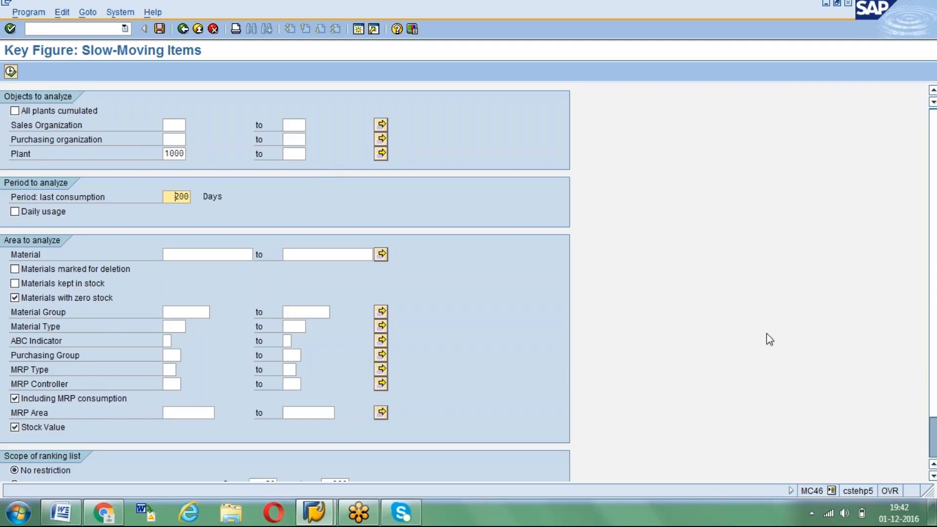
Set the last-consumption period to 300 days and rerun the slow-moving items analysis
type("3")
key("F8")
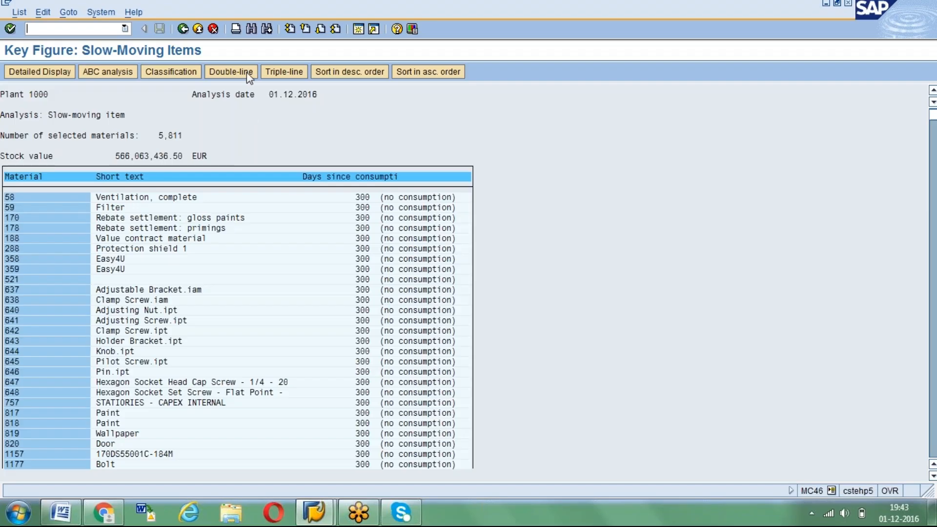
Show the results in double-line display and examine the first material's date against its days since consumption
left_click(247, 72)
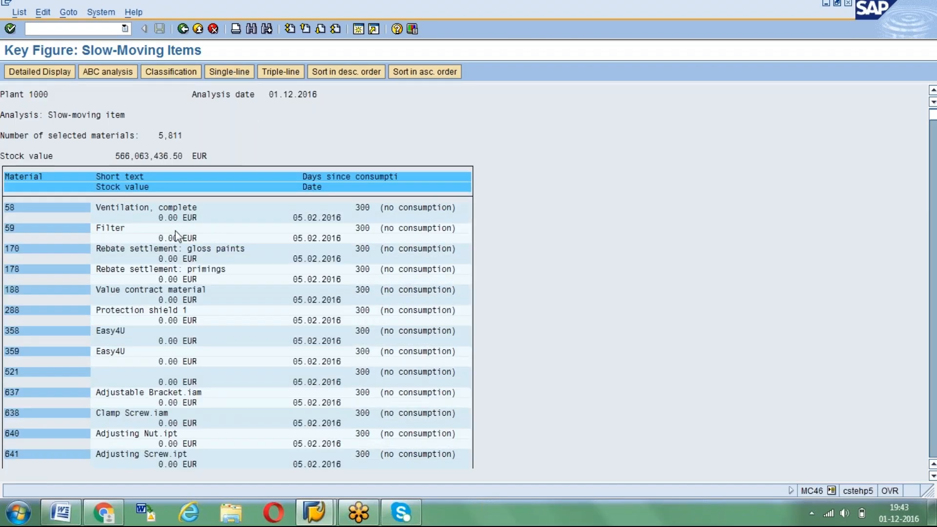
left_click_drag(293, 219, 345, 224)
left_click(295, 217)
left_click_drag(362, 208, 376, 211)
left_click_drag(294, 218, 325, 218)
Show the results in triple-line display and look through the materials' stock values, groups and types
left_click(275, 72)
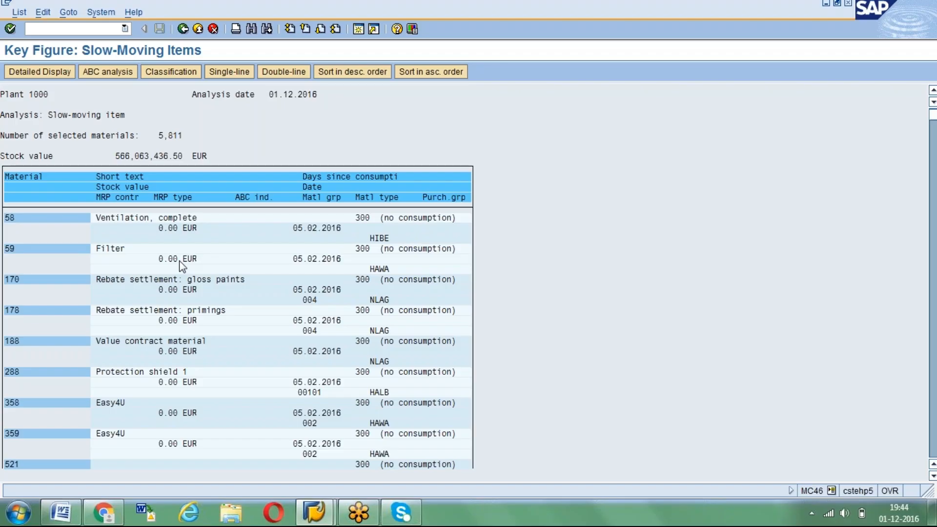
scroll(181, 266, "down", 10)
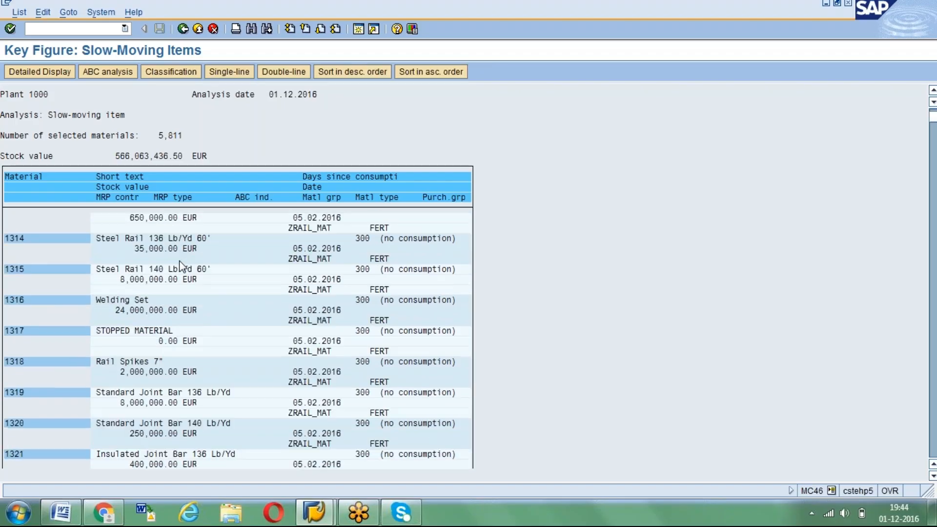
Review more slow-moving materials in the triple-line list and switch the results back to double-line display
scroll(182, 266, "down", 10)
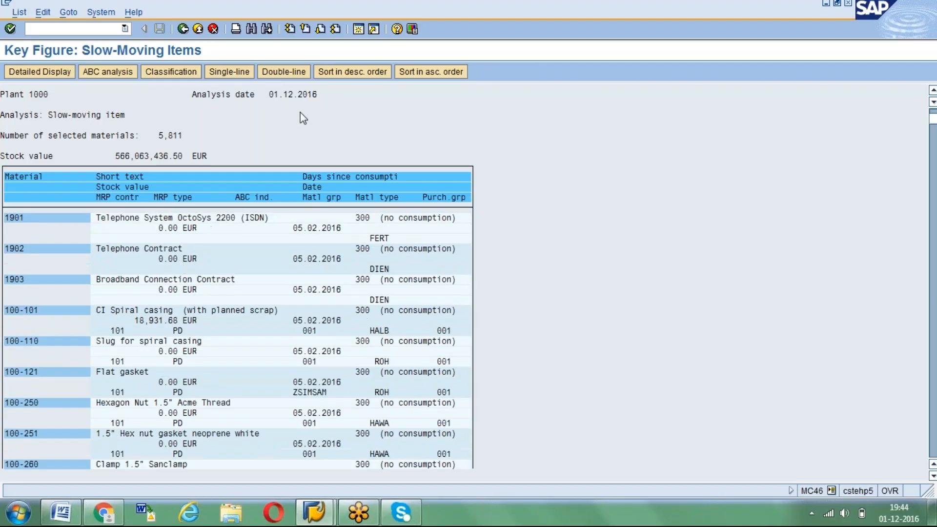
left_click(284, 73)
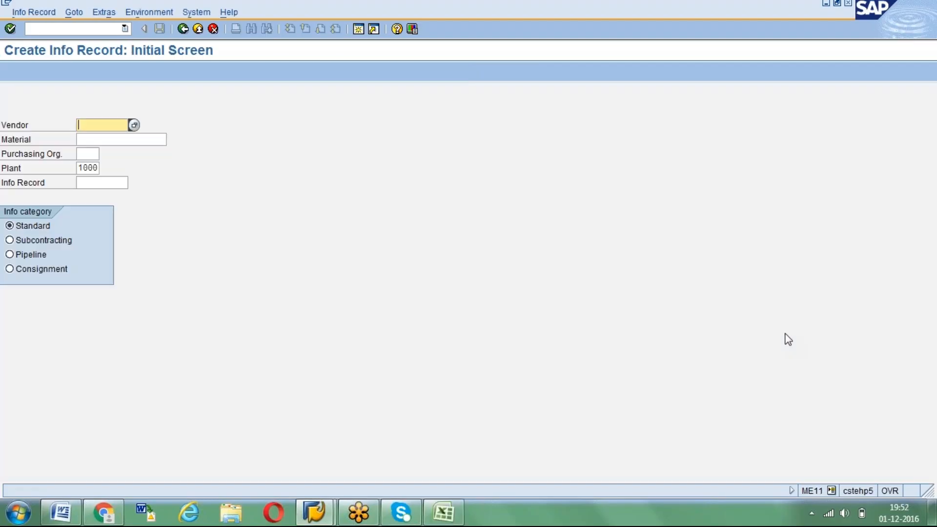
Enter vendor GKV3 for the new info record and clear the default plant
left_click(216, 77)
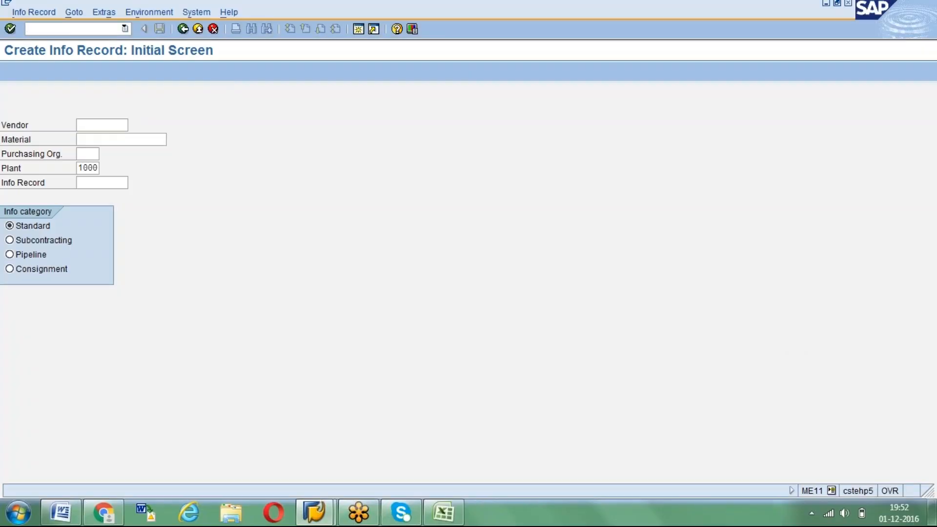
left_click(94, 125)
type("g")
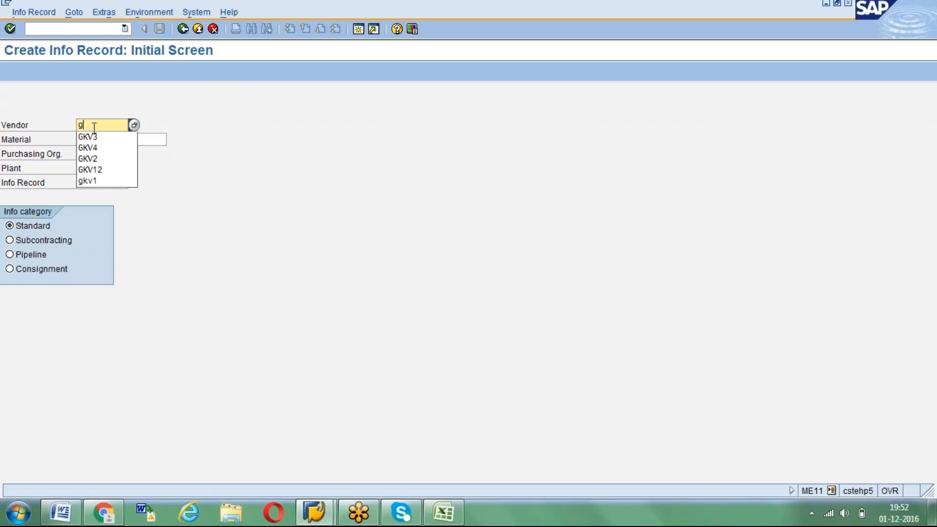
type("kv3")
key("Tab")
key("Tab")
key("Tab")
key("Delete")
key("Delete")
key("Delete")
key("Delete")
key("shift+Tab")
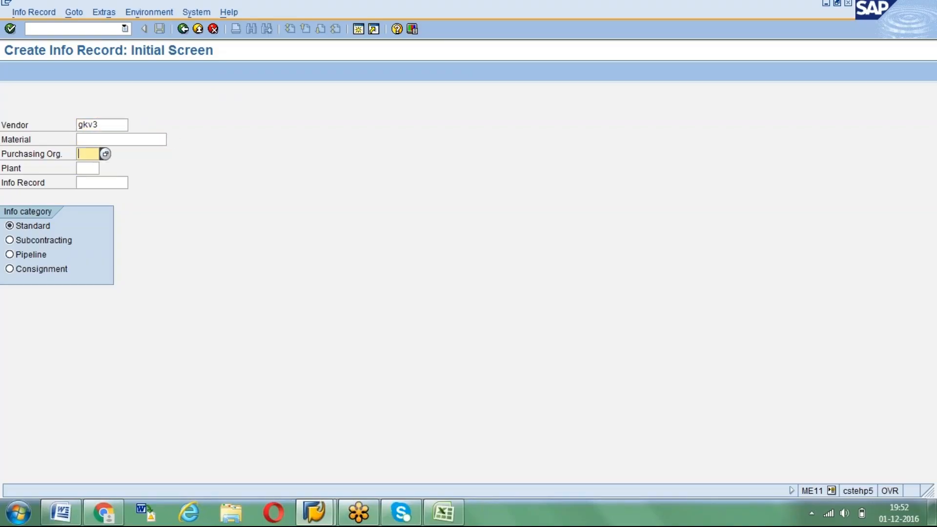
Set purchasing organization GPOR and plant GKP1, leave the material empty and proceed to the info record's general data
type("1000")
key("BackSpace")
key("BackSpace")
key("BackSpace")
key("BackSpace")
type("gpor")
key("Tab")
type("gkp")
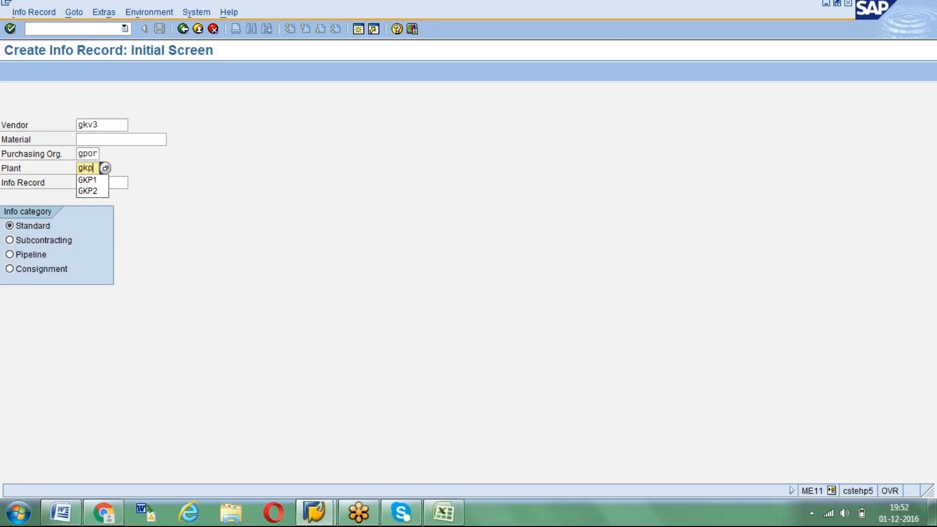
type("1")
key("Return")
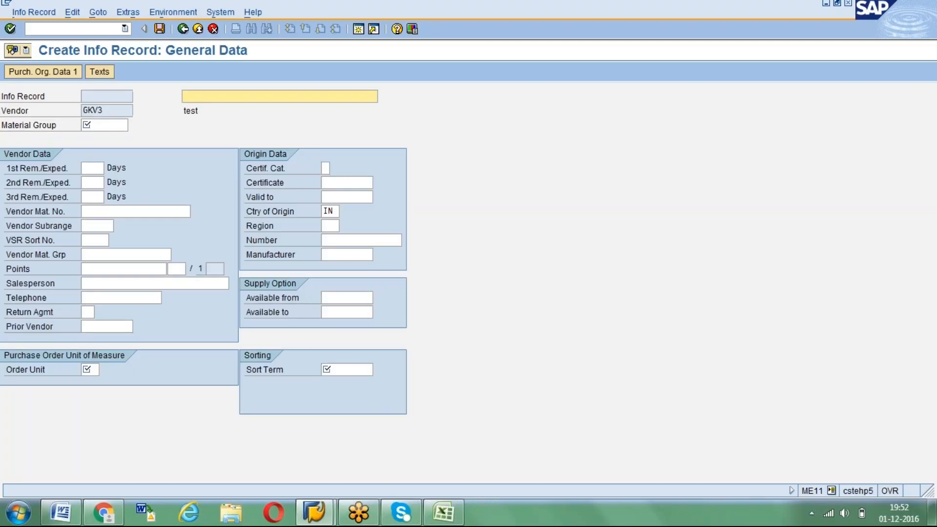
Assign material group 0001 and enter the description "Test Inforecord for MGrp 0001"
left_click(104, 125)
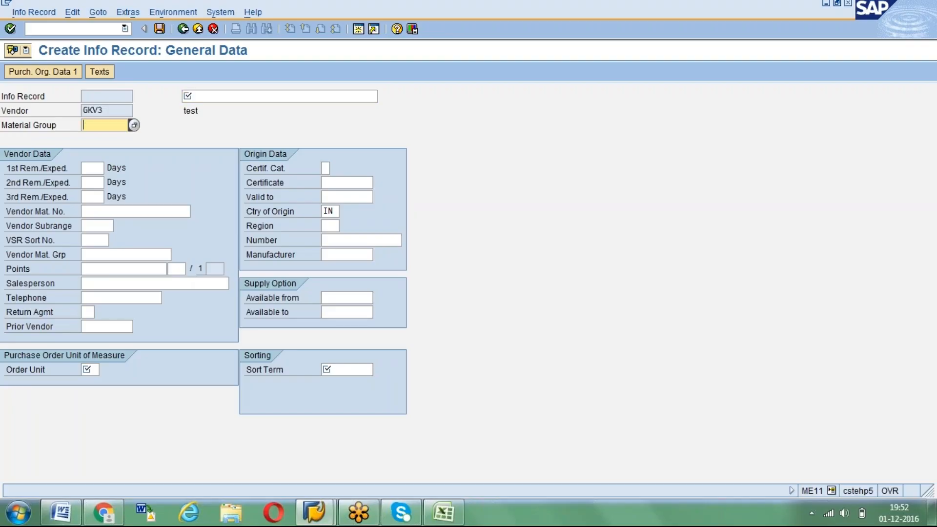
type("0001")
left_click(205, 93)
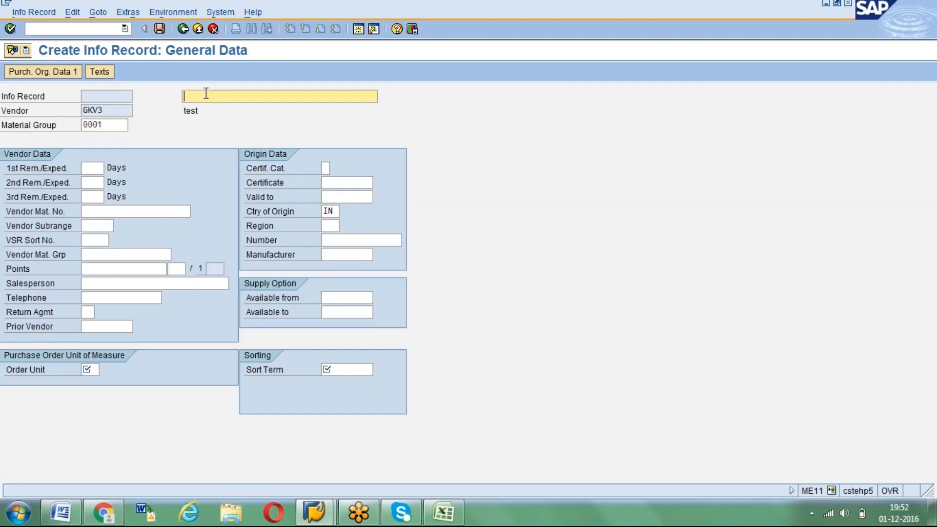
type("T")
key("BackSpace")
type("Test Inforecord for MGrp 0001")
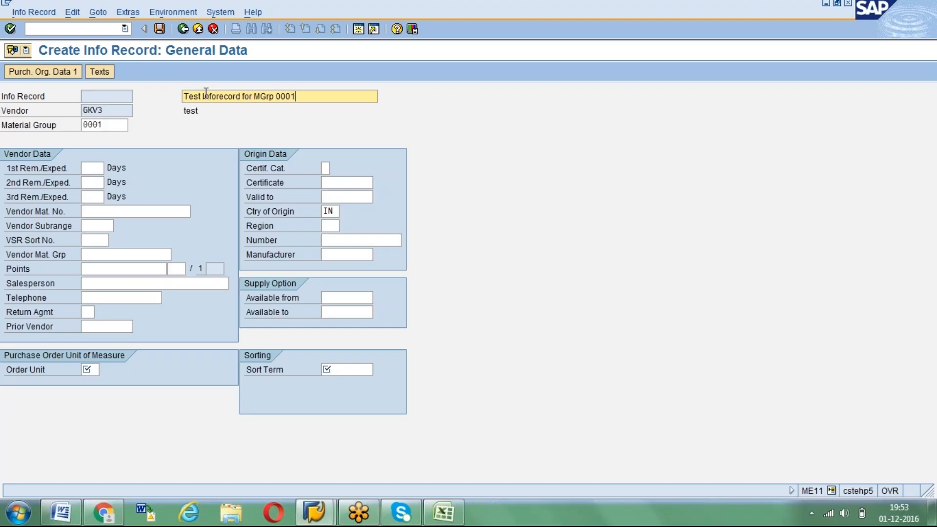
key("Return")
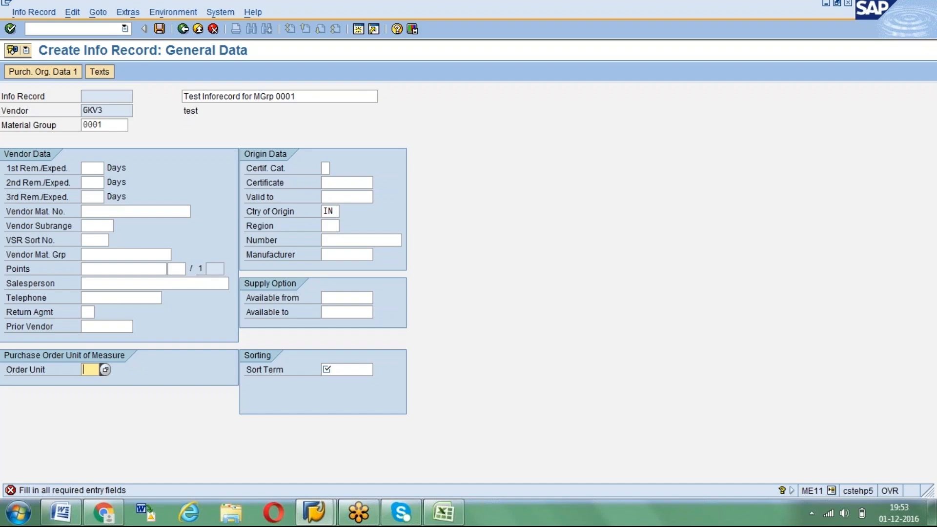
Set the order unit to KG and the sort term to MGIR, and proceed to the purchasing organization data
type("KG")
key("Return")
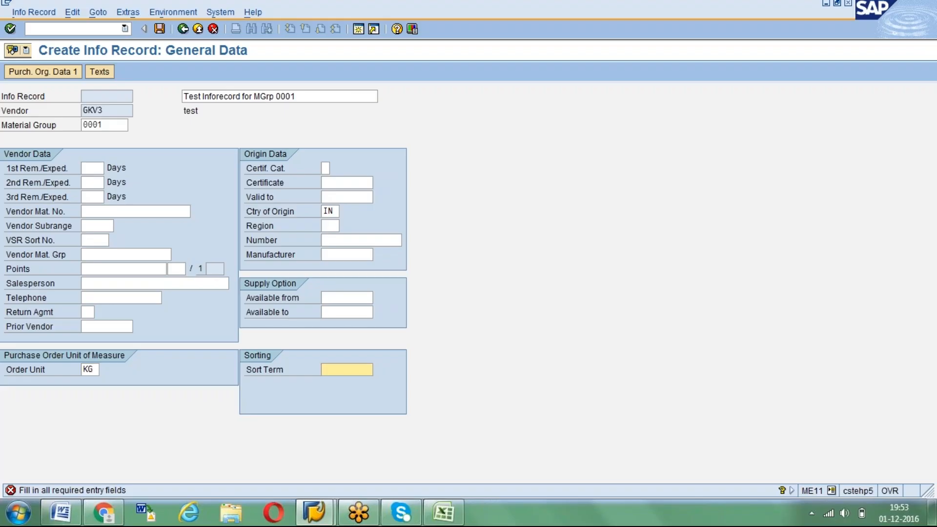
type("MG")
key("Return")
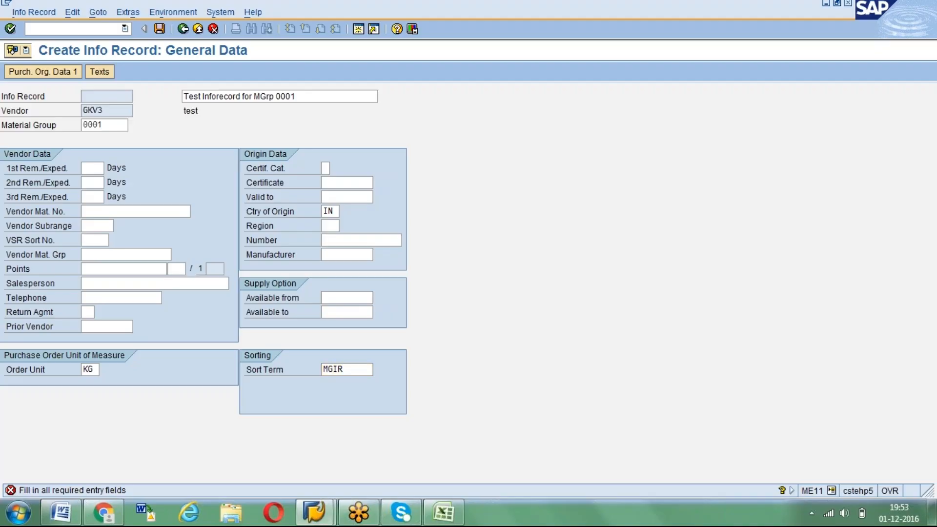
Set the planned delivery time to 10 days and the standard quantity to 1000 KG
type("10")
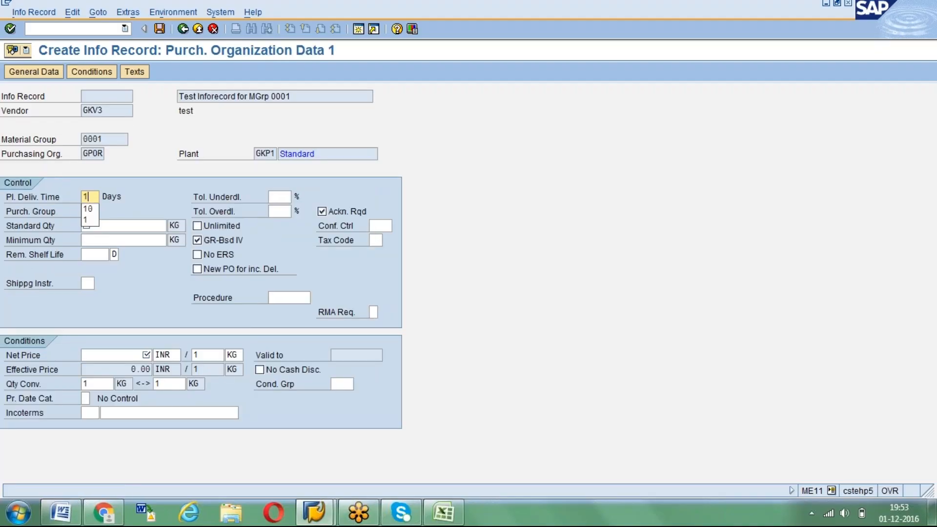
key("Tab")
key("Tab")
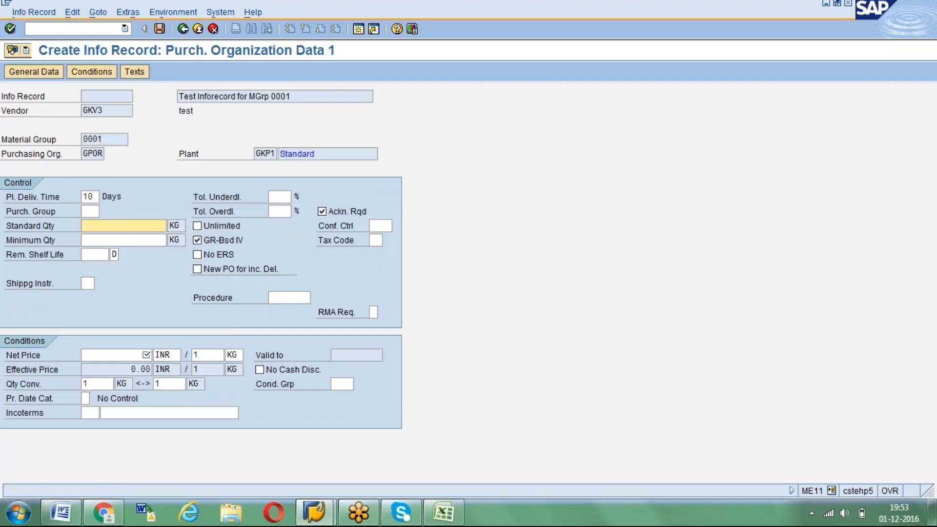
type("1000")
key("Return")
Enter a net price of 10 INR per KG and purchasing group 004, and confirm the purchasing data
type("1")
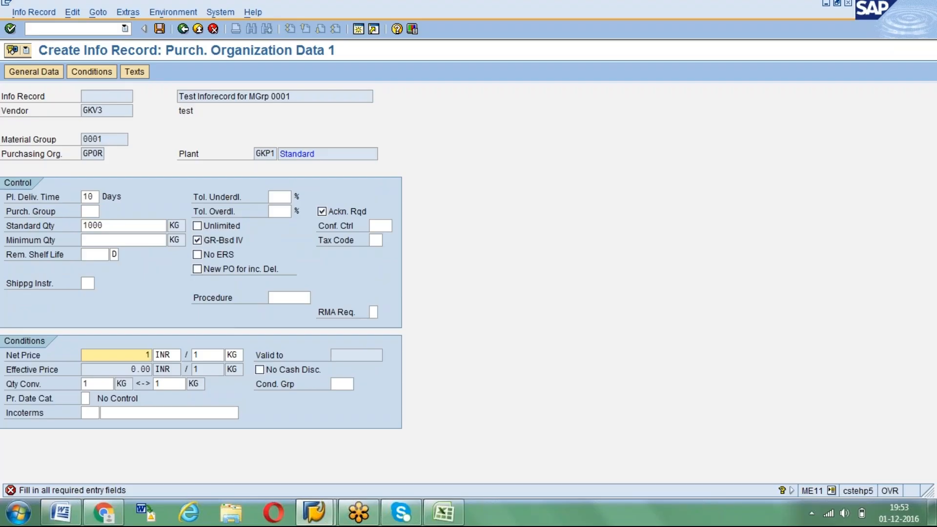
type("0")
key("Return")
type("004")
key("Return")
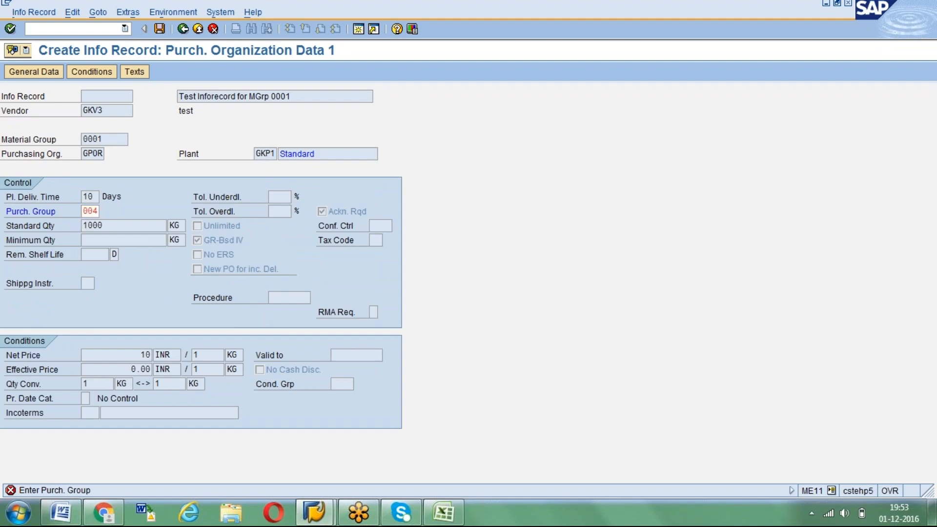
key("Return")
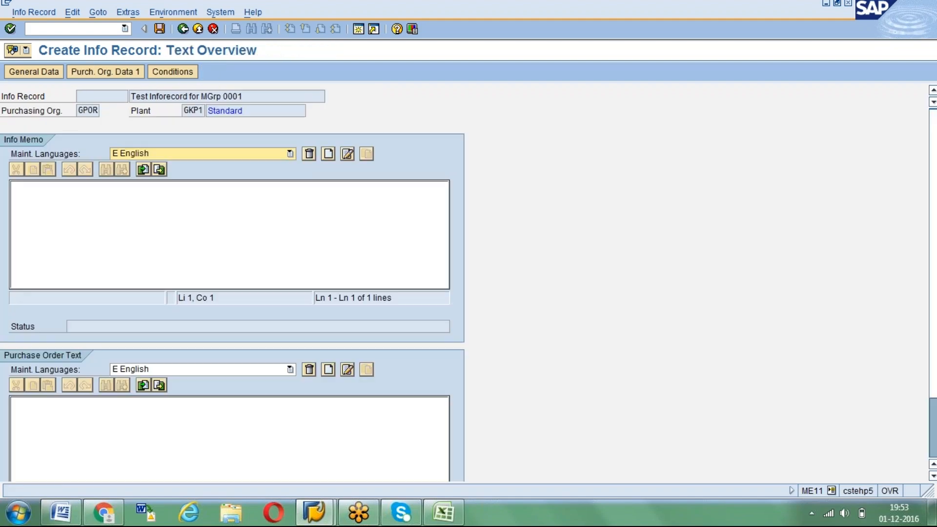
Review the info record's gross price condition for plant GKP1 and save the info record
left_click(104, 72)
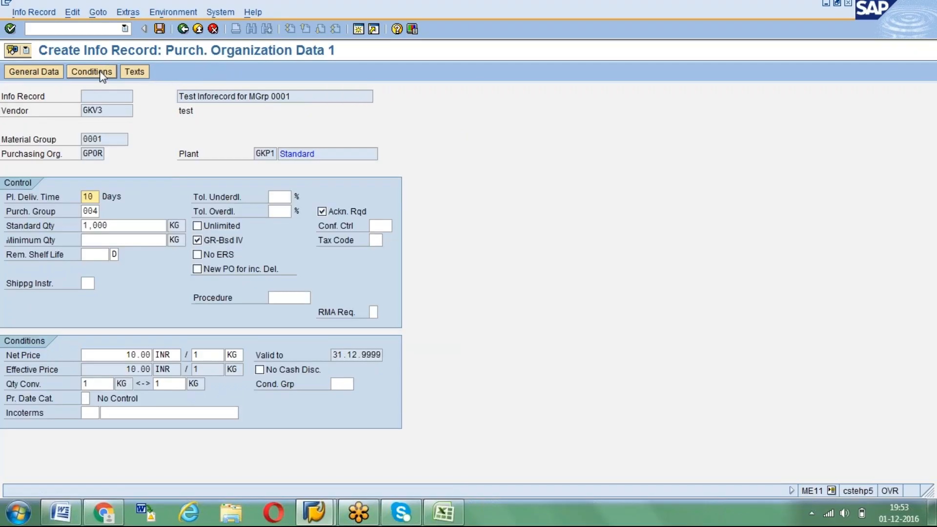
left_click(92, 71)
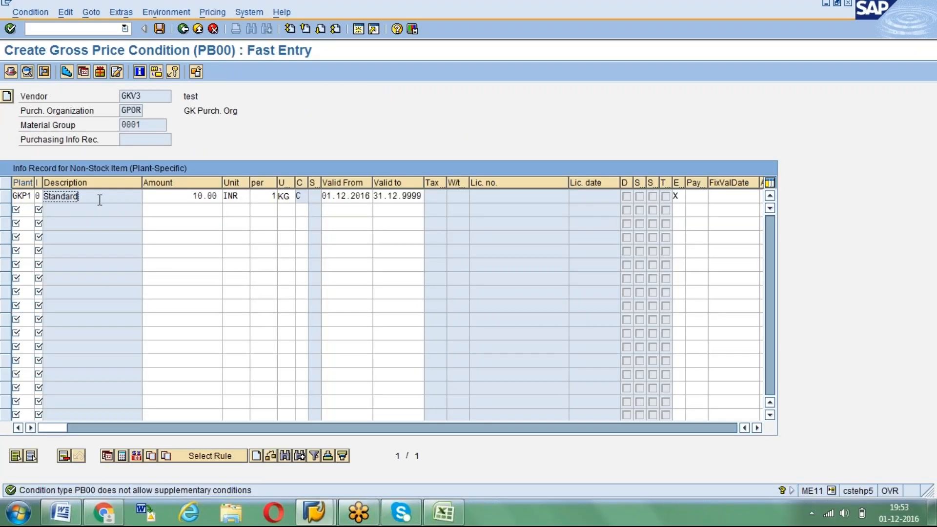
left_click(146, 125)
left_click(165, 196)
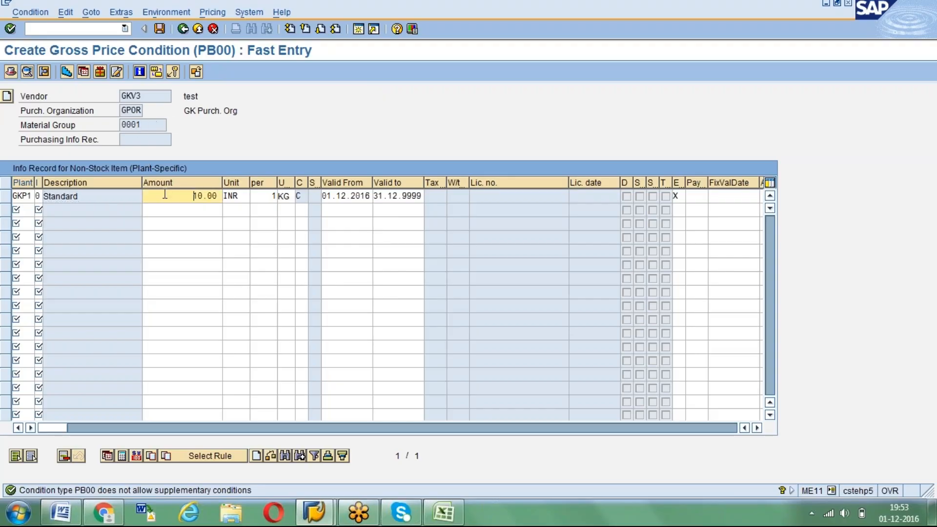
left_click(160, 30)
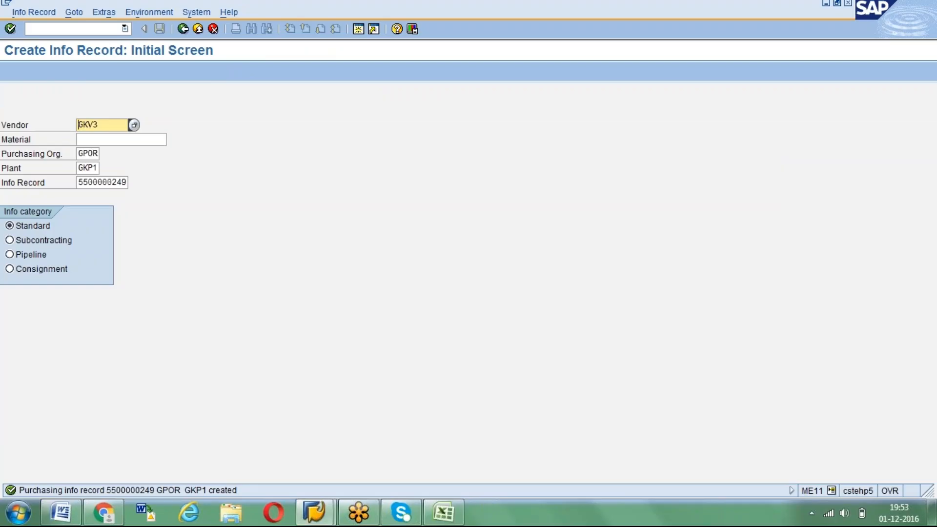
Reopen the newly created info record in change mode and save it as it is
left_click(28, 11)
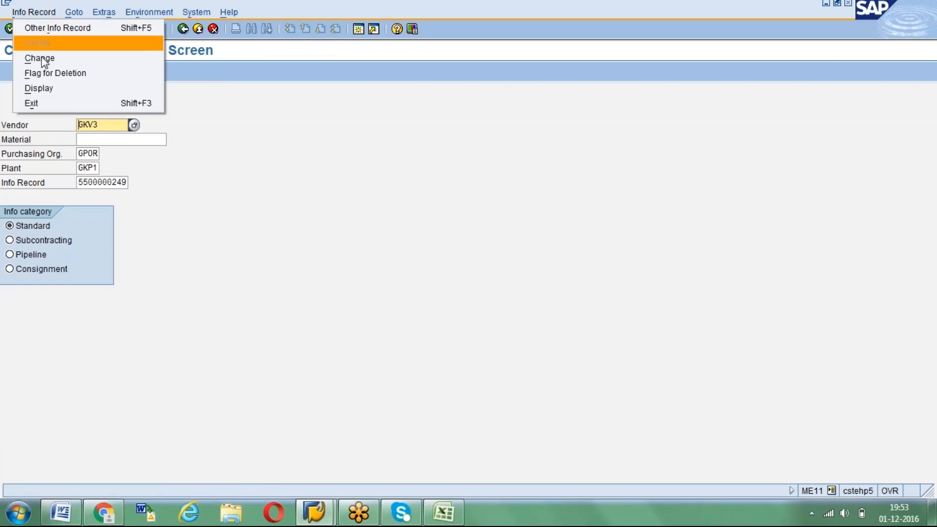
left_click(42, 58)
key("Return")
left_click(164, 28)
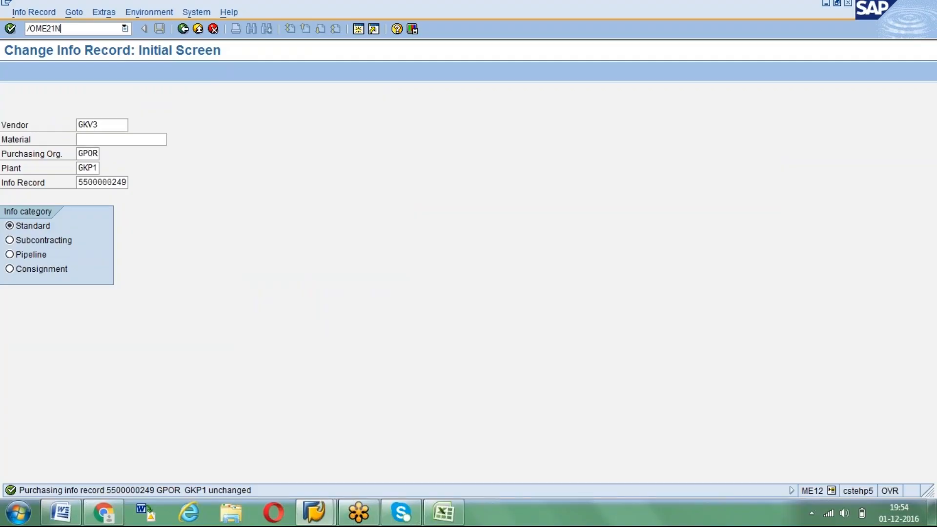
Start a new purchase order in a separate session with transaction ME21N and enter vendor GKV3
type("/OME21N")
key("Return")
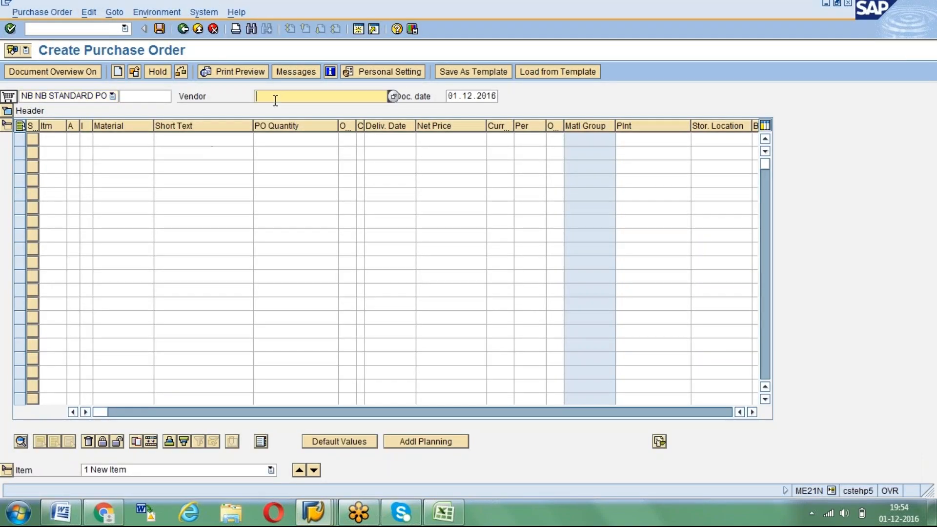
key("Down")
key("Down")
key("Return")
key("BackSpace")
type("3")
key("Return")
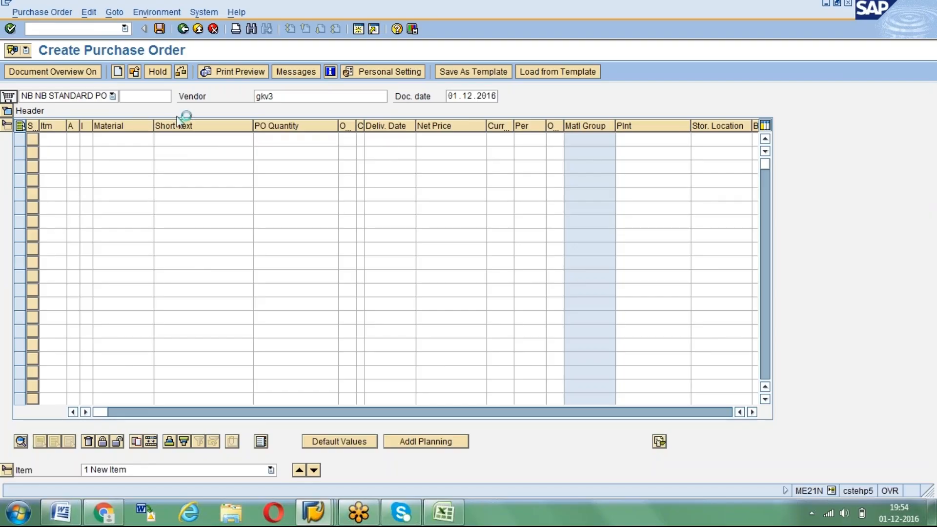
Set the purchase order's purchasing organization to GPOR and its purchasing group to 004
key("Down")
key("Down")
key("Return")
key("Return")
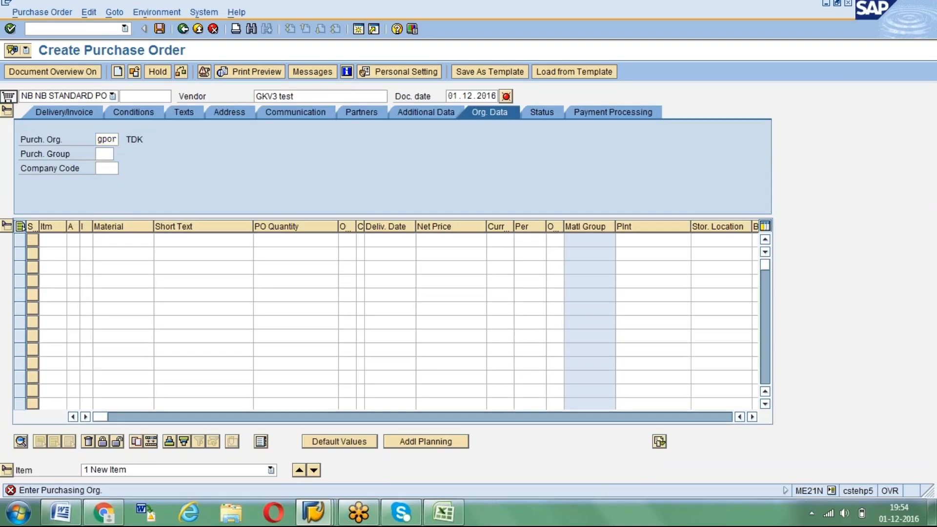
type("004")
key("Return")
Enter TEST PO as the first item's short text, leaving its material number empty
left_click(105, 239)
key("Tab")
key("Tab")
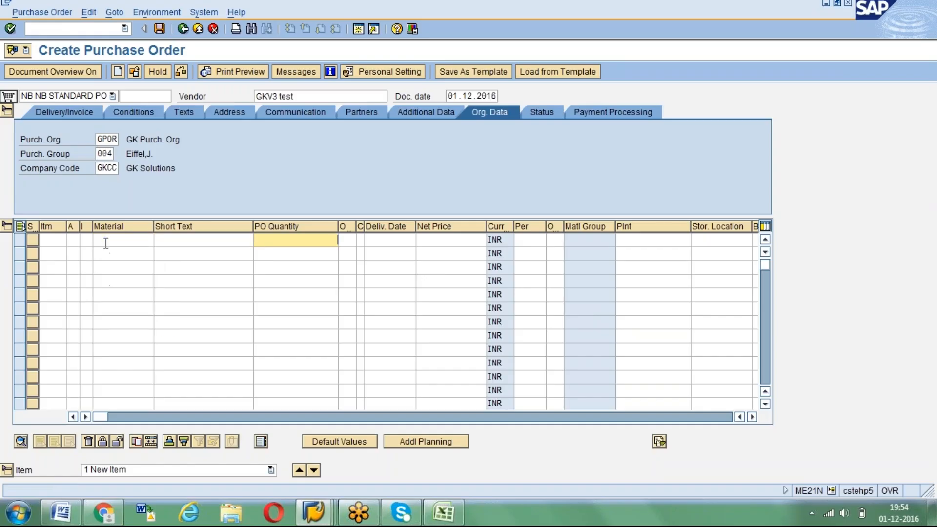
key("shift+Tab")
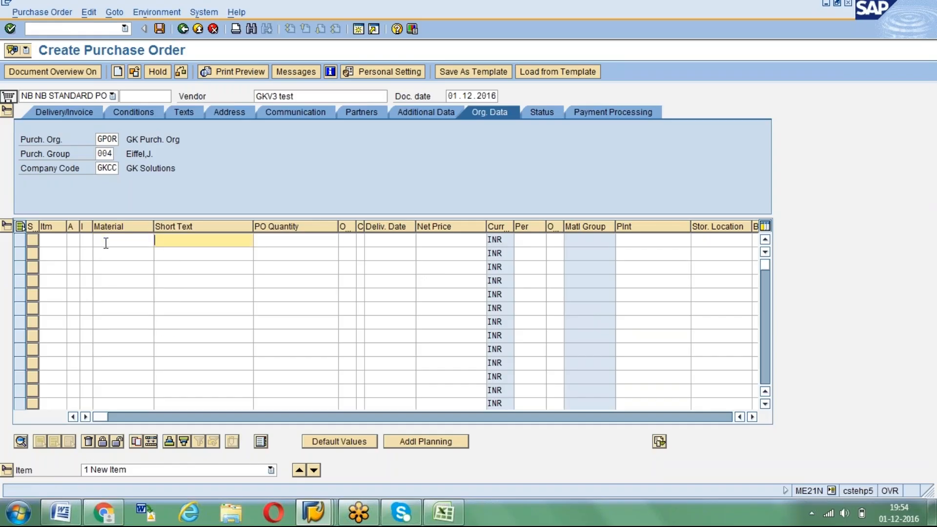
type("TES")
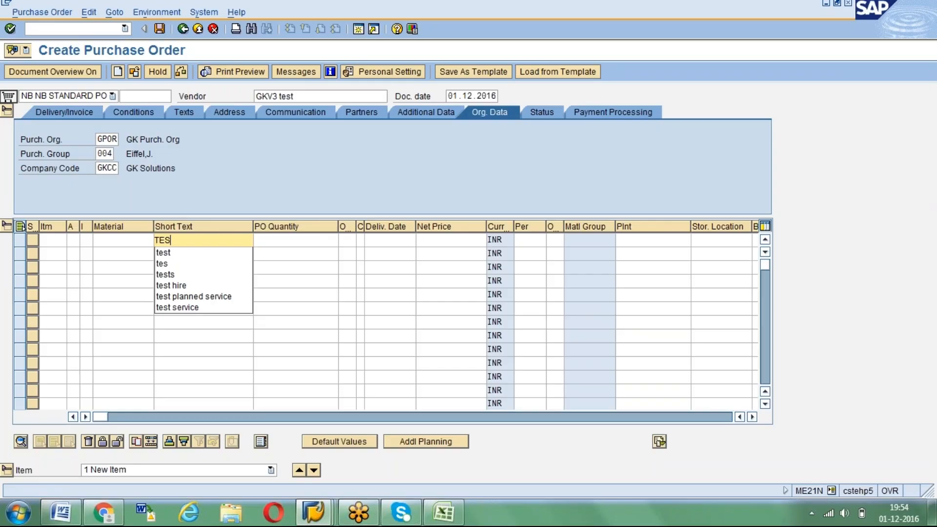
type("XT")
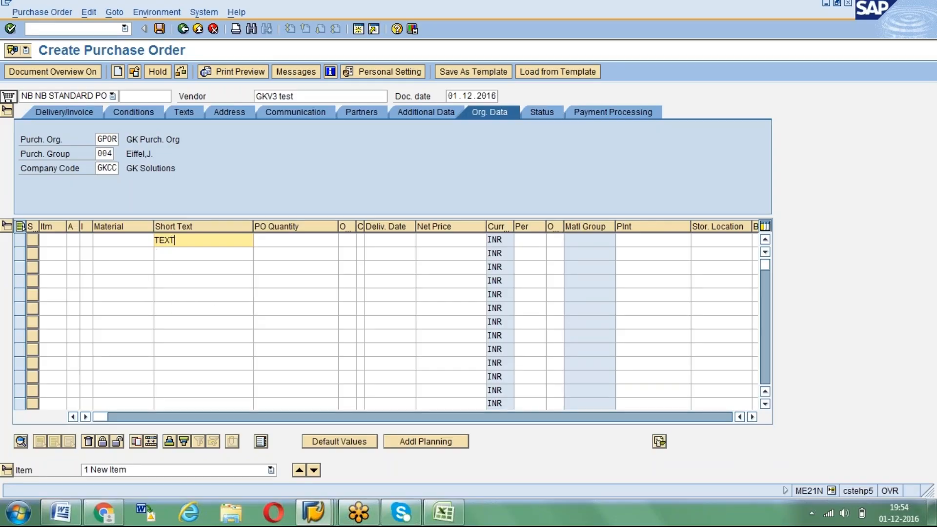
key("BackSpace")
key("BackSpace")
type("ST")
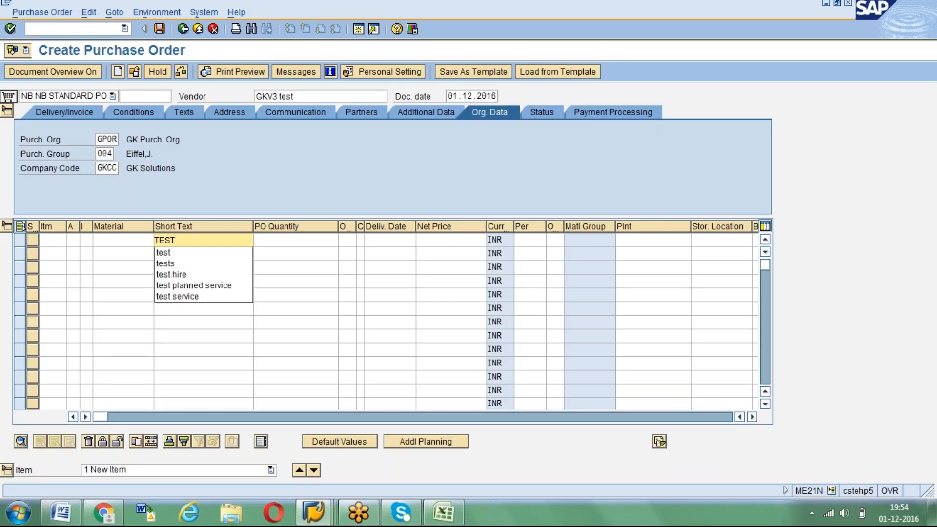
type(" PO")
key("Tab")
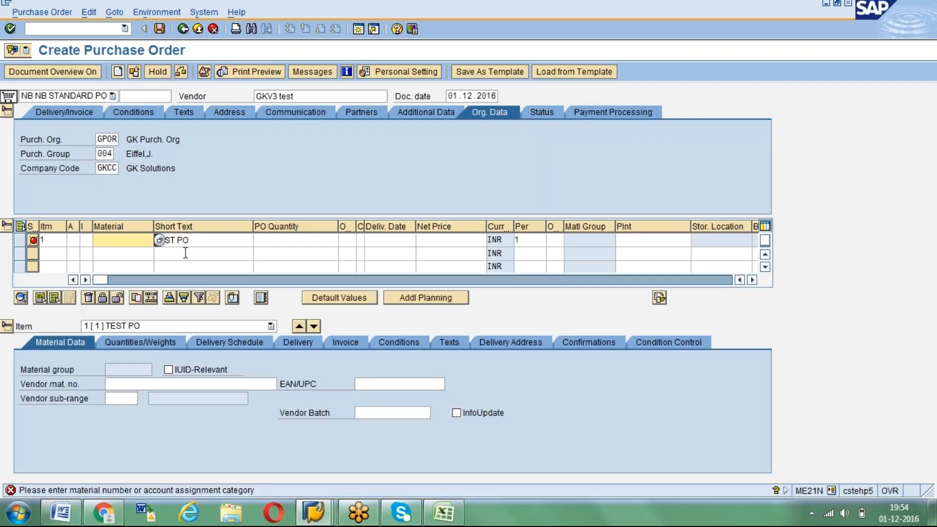
Clear the first item's short text and set its account assignment category to K
left_click(201, 242)
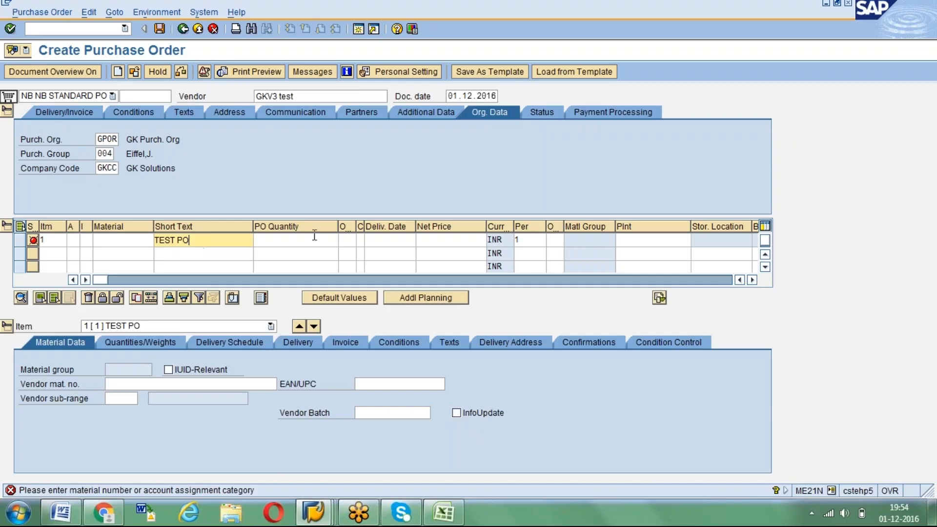
key("BackSpace")
key("BackSpace")
key("BackSpace")
key("BackSpace")
key("BackSpace")
key("BackSpace")
key("BackSpace")
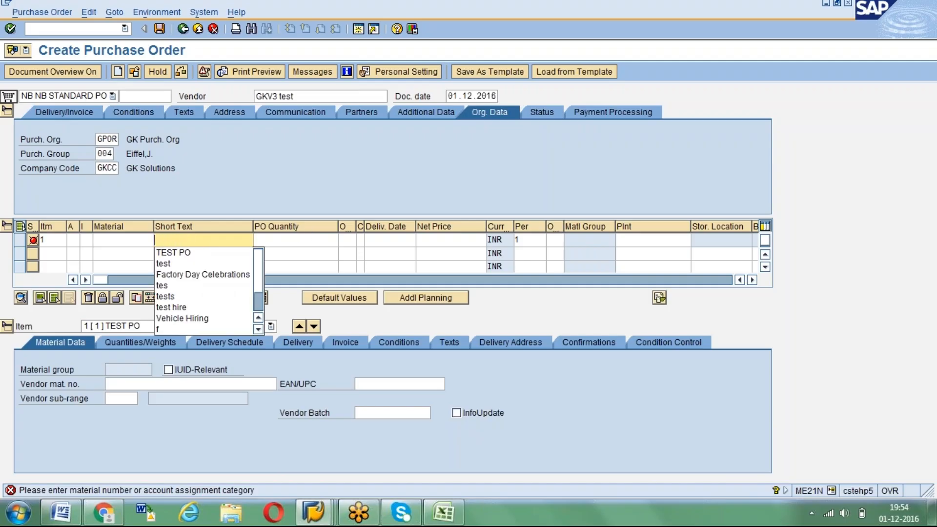
key("Return")
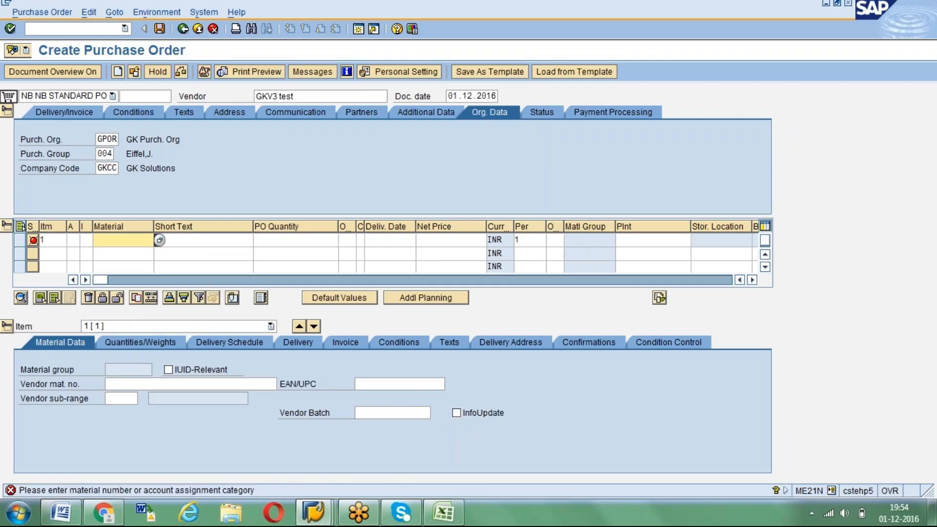
left_click(76, 242)
key("Return")
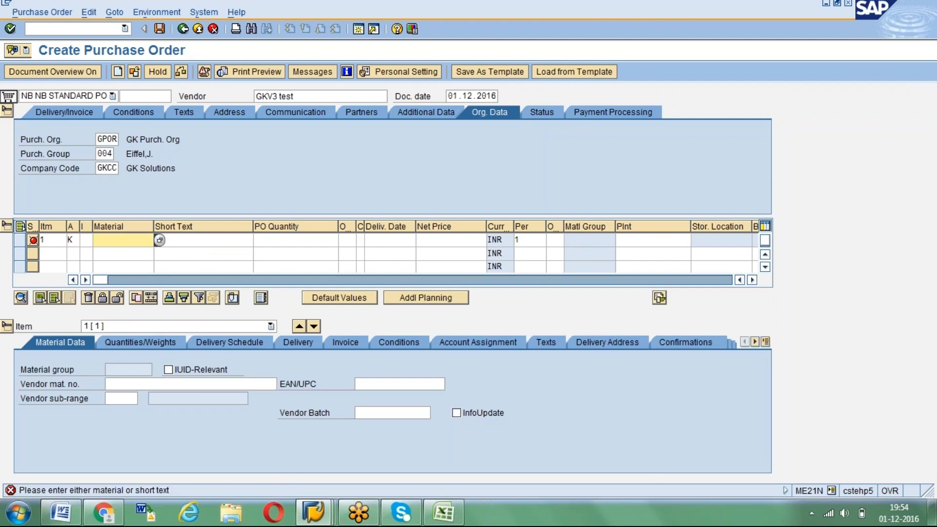
Enter TEST as the first item's short text and set its plant to GKP1
key("Tab")
type("TEST")
key("Return")
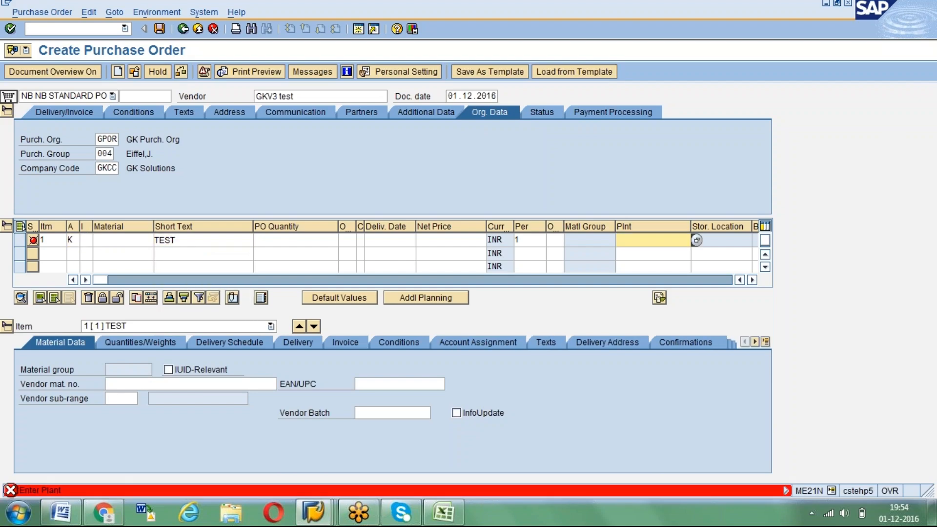
type("GKP")
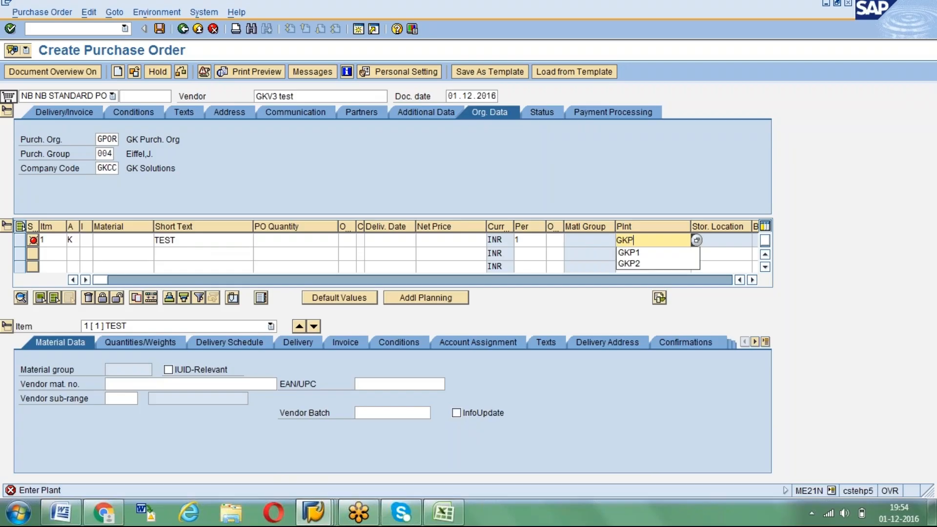
type("1")
key("Return")
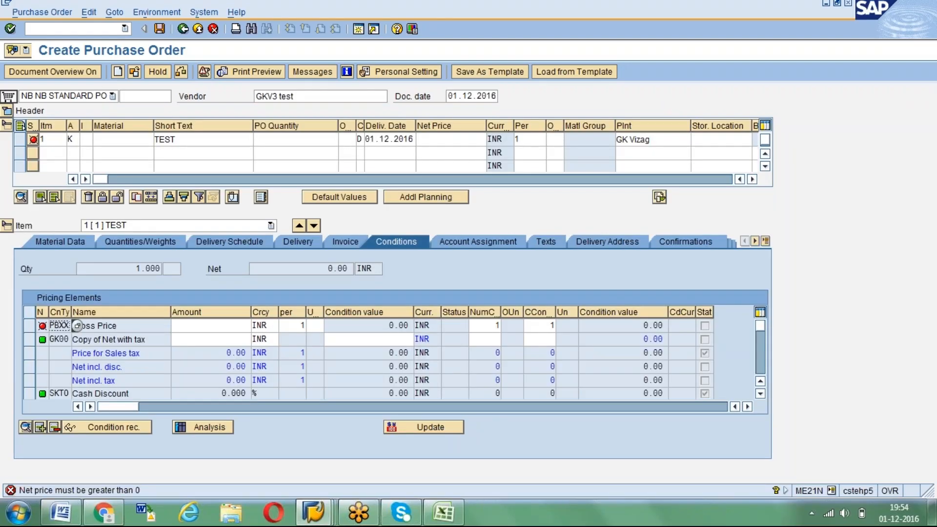
Check the item's material data and change the purchase order's document type to GKNB Test Standard PO
left_click(58, 244)
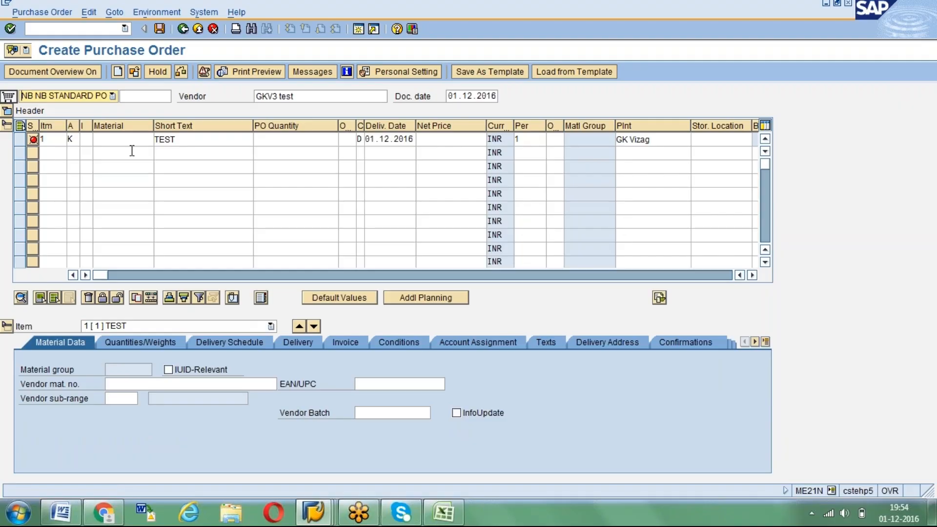
left_click(113, 96)
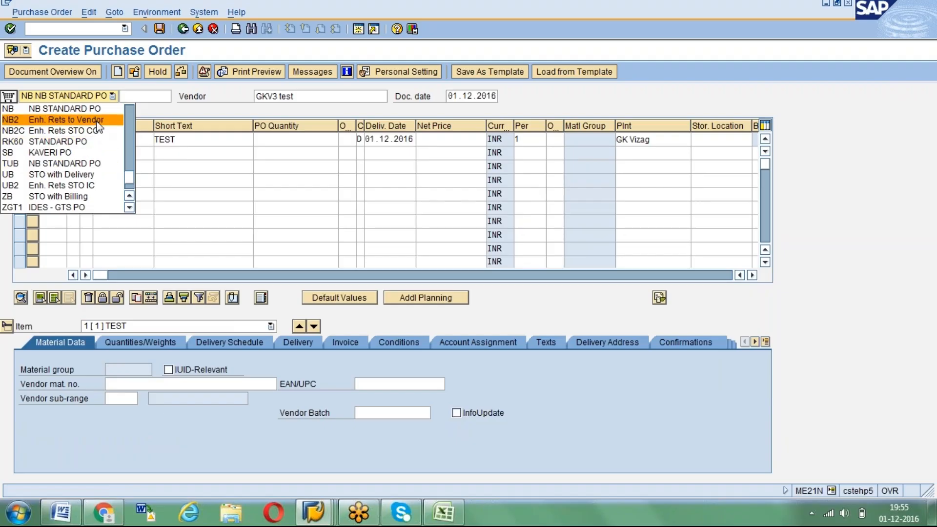
left_click_drag(129, 177, 131, 166)
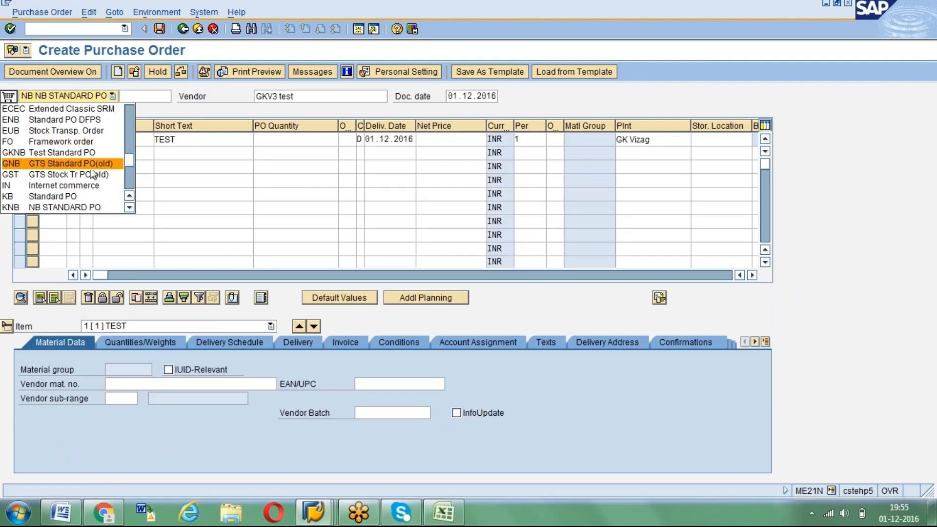
left_click(95, 155)
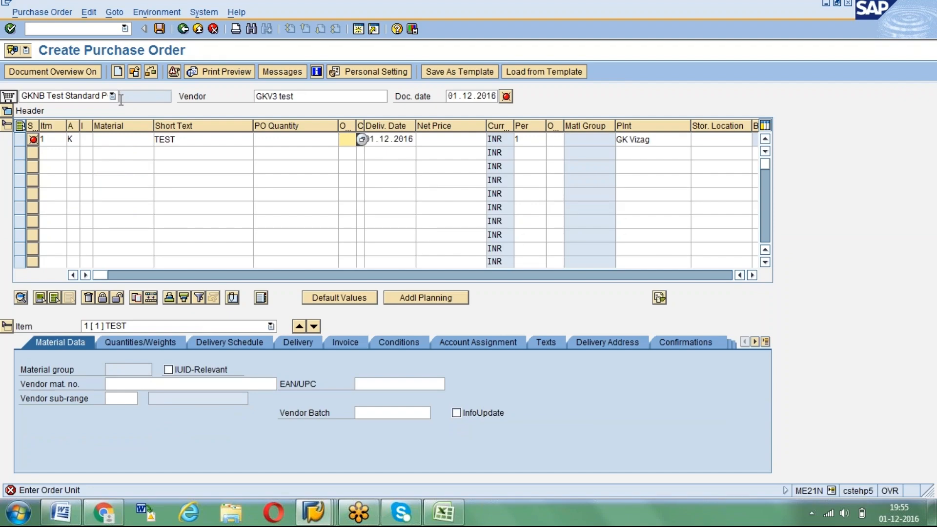
key("Return")
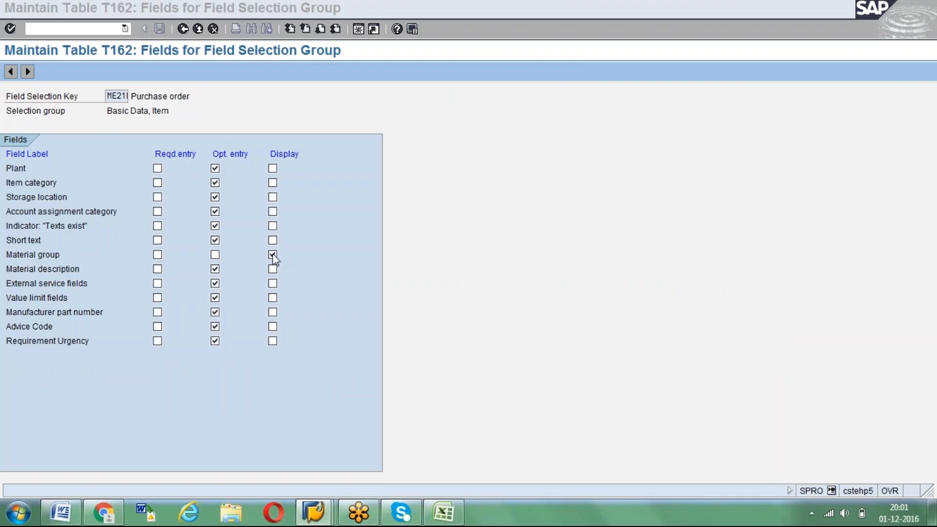
Make Material group an optional entry in the Basic Data, Item fields of selection key ME21N and save it to the customizing request
left_click(273, 255)
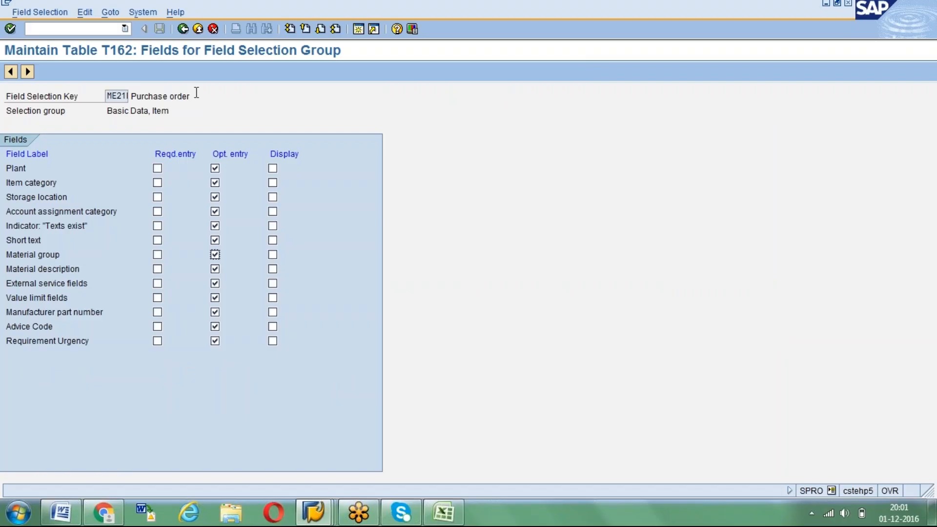
left_click(183, 29)
left_click(183, 29)
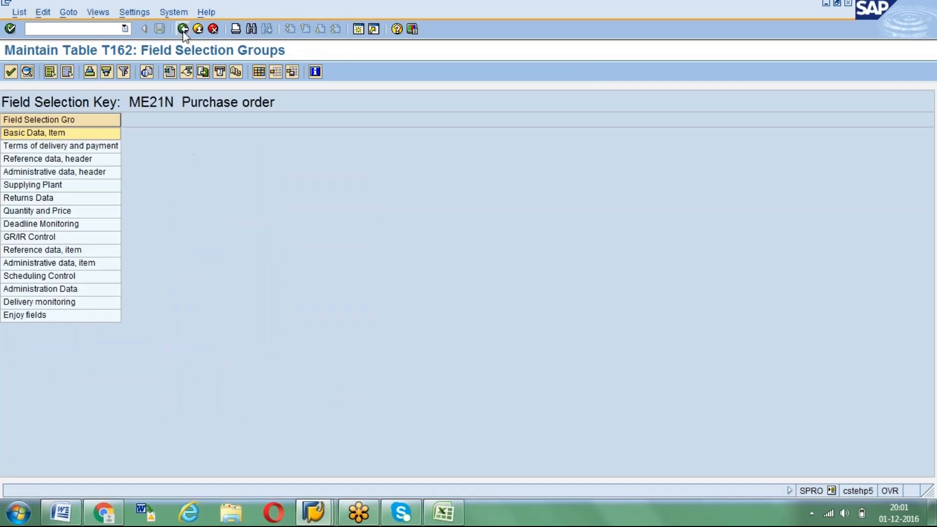
left_click(160, 29)
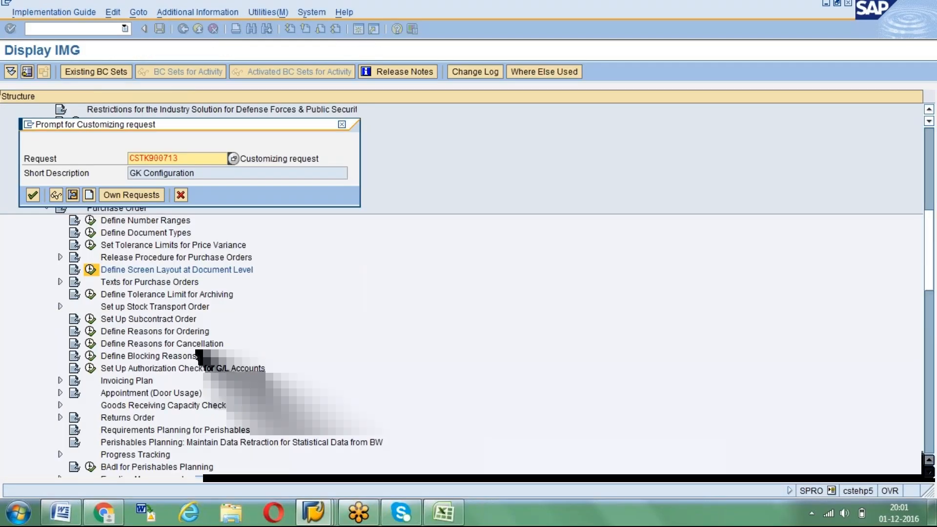
key("Return")
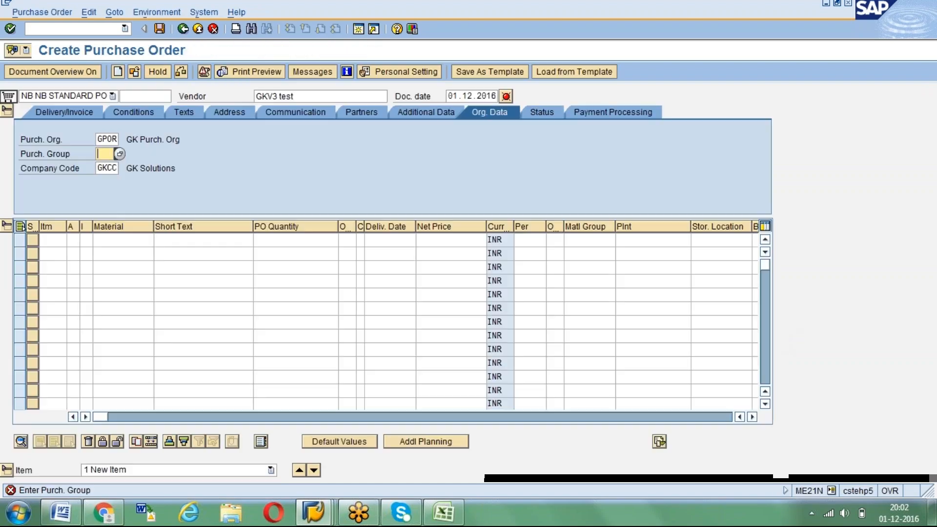
Set the purchasing group of the new NB purchase order for vendor GKV3 to 004
key("F4")
type("004")
key("Return")
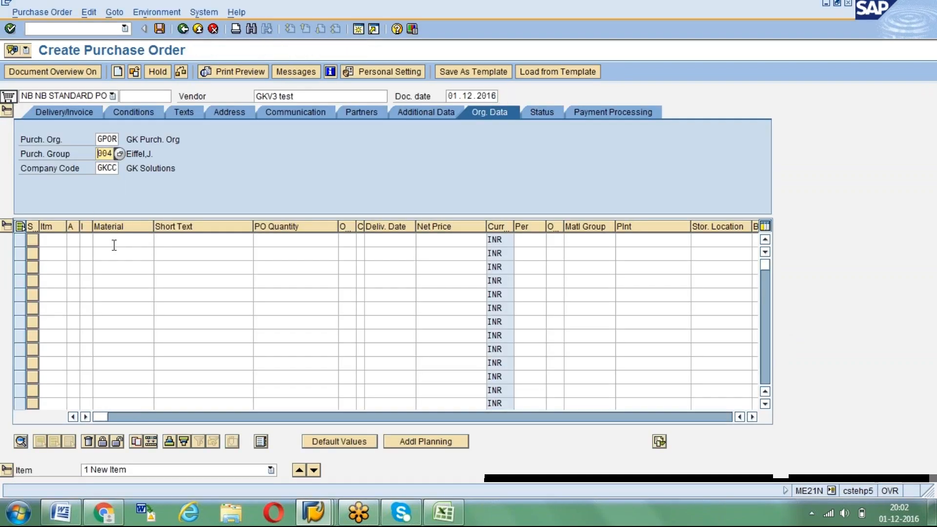
Enter a first item with account assignment category K and short text TEST, leaving its material empty
left_click(70, 239)
type("k")
left_click(161, 239)
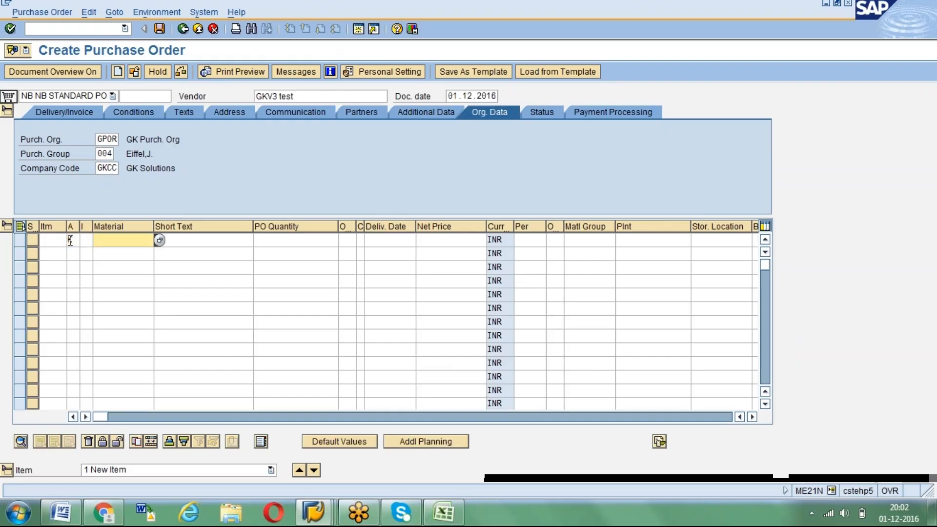
type("TEST")
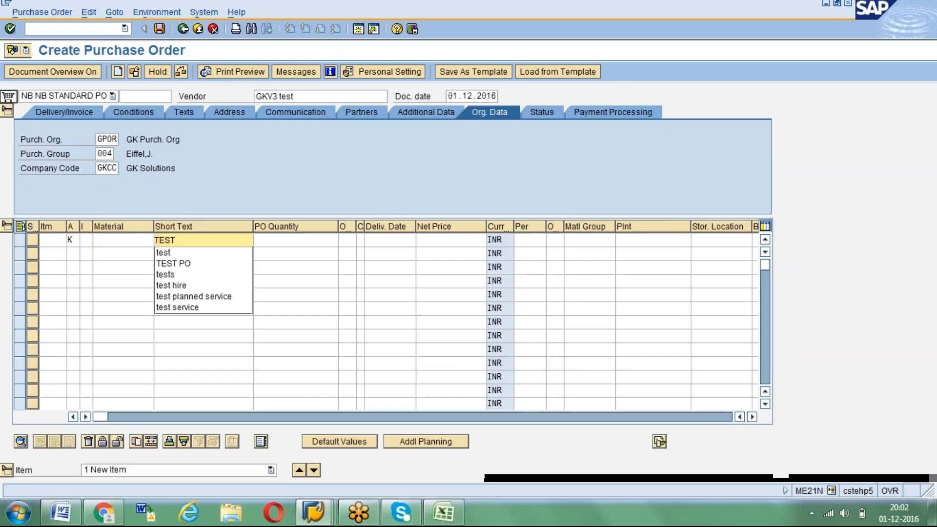
key("Return")
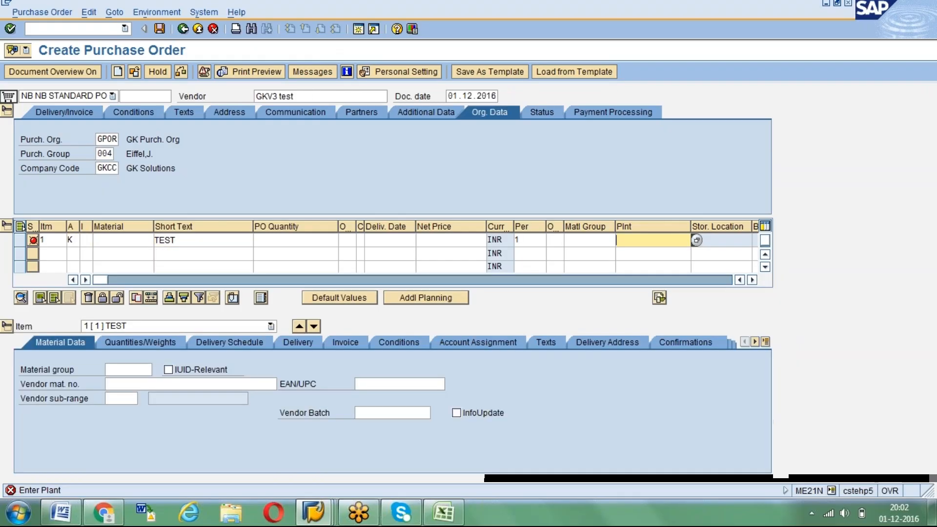
Set the first item's plant to GKP1 and its material group to 0001
type("GKP1")
left_click(588, 240)
type("000")
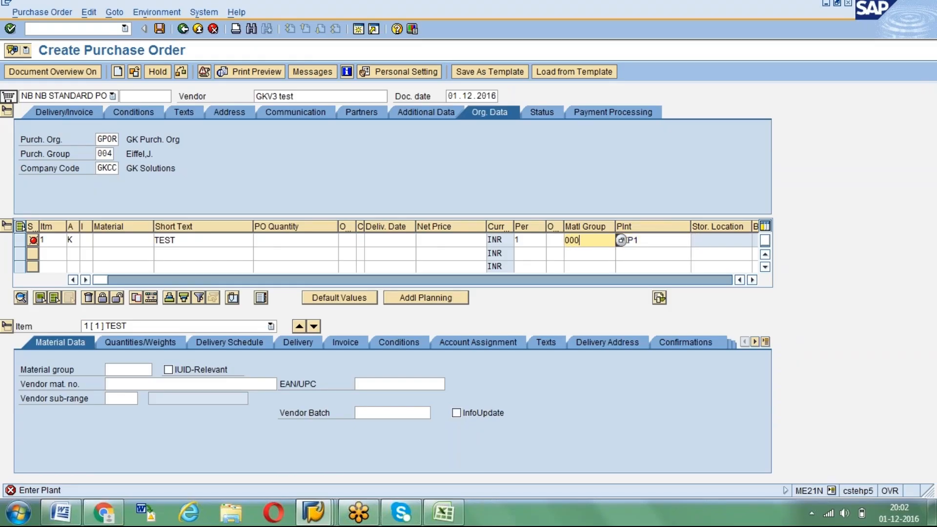
Check the general data of vendor GKV3's info record in the change session and return to the unfinished purchase order
key("alt+Tab")
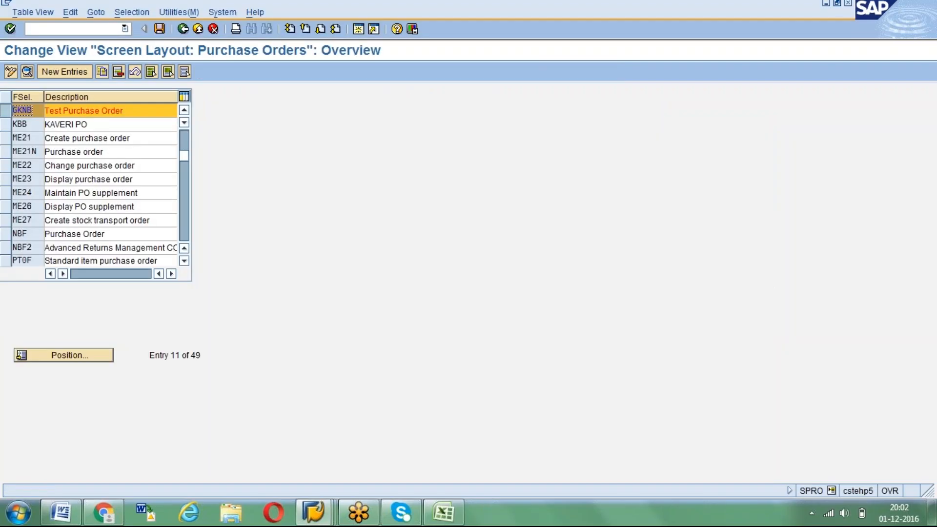
key("alt+Tab")
key("alt+Tab")
key("alt+Tab")
key("alt+Tab")
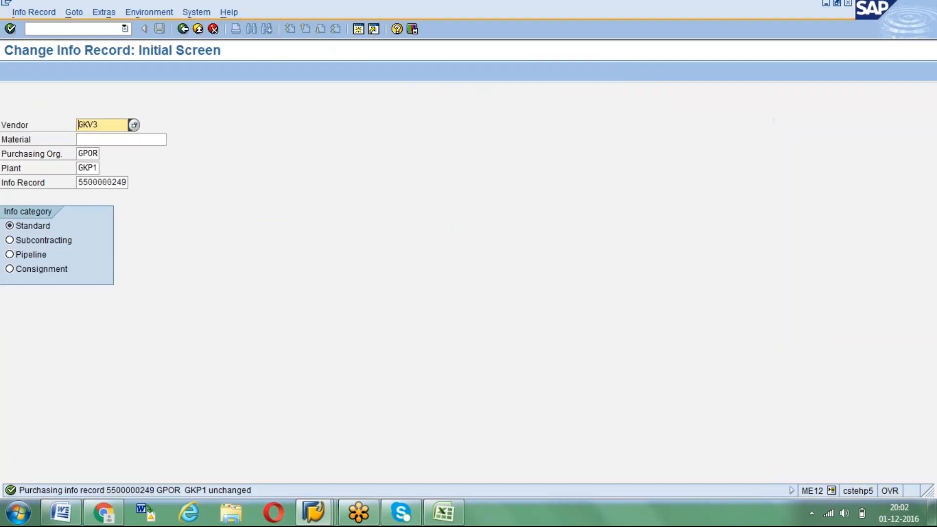
key("Return")
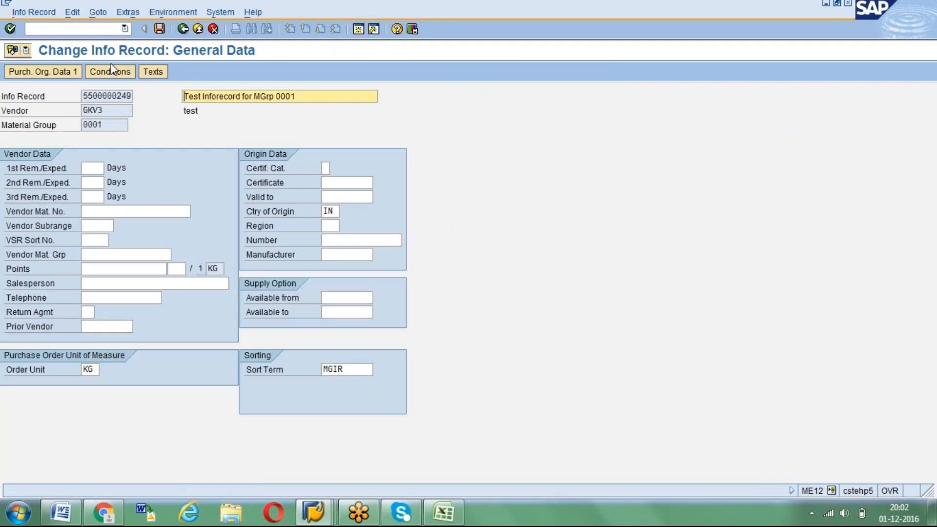
left_click(198, 30)
key("alt+Tab")
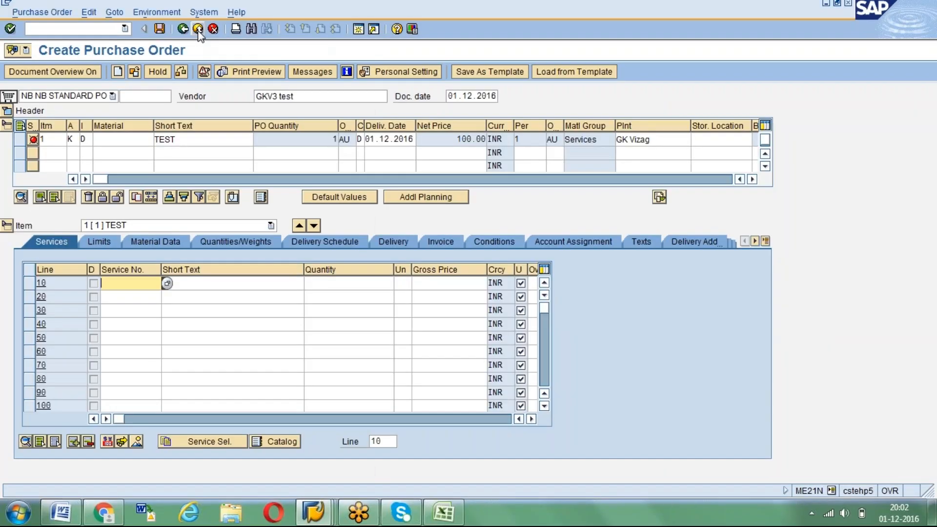
key("alt+Tab")
key("alt+Tab")
key("alt+Tab")
key("alt+Tab")
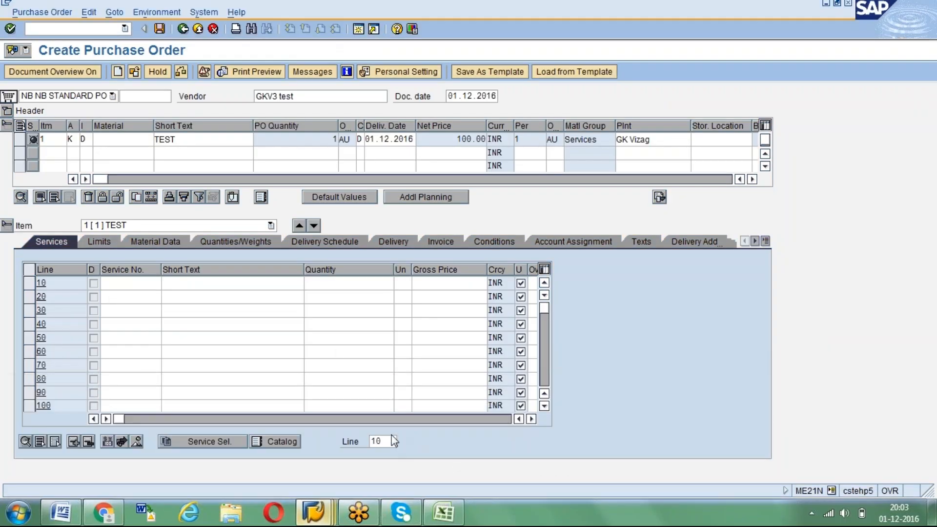
key("alt+Tab")
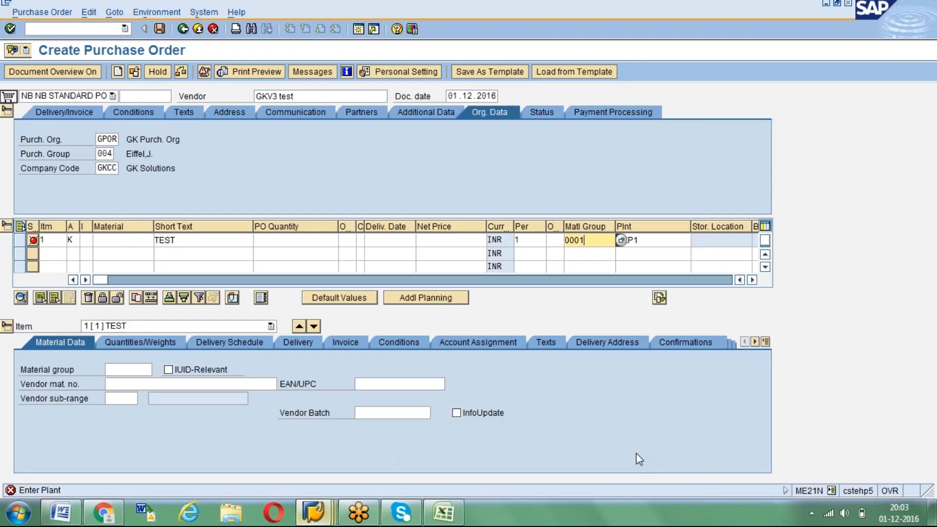
Confirm the item's entries and set its order quantity to 20 KG
key("Return")
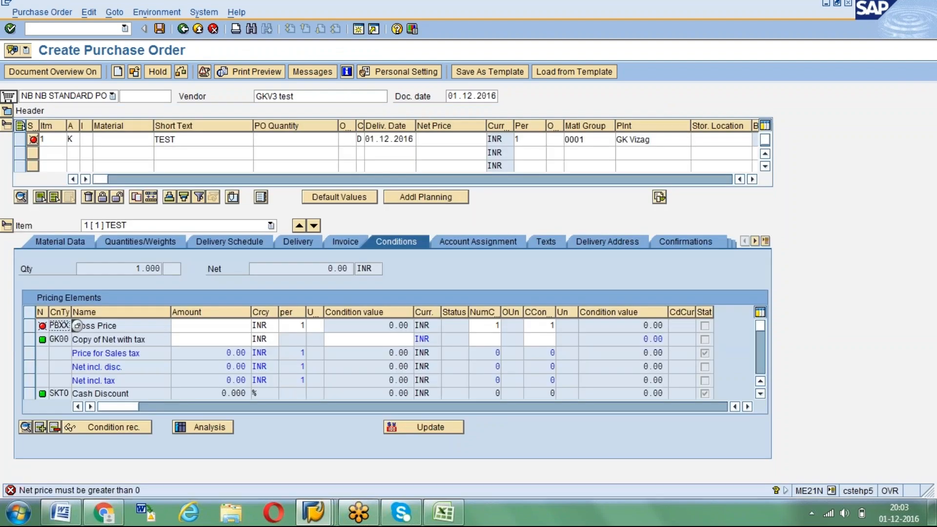
left_click(322, 142)
key("BackSpace")
type("20")
key("Tab")
type("KG")
key("Return")
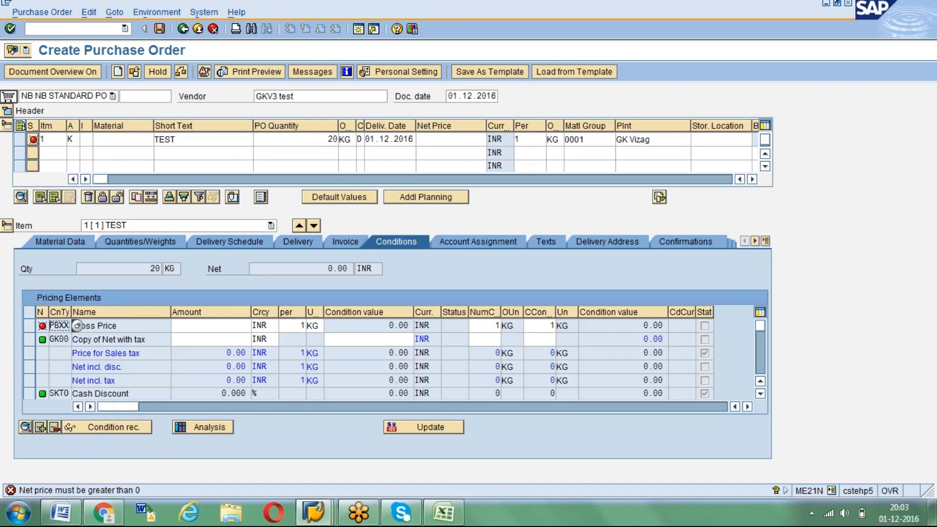
left_click(7, 112)
left_click(8, 111)
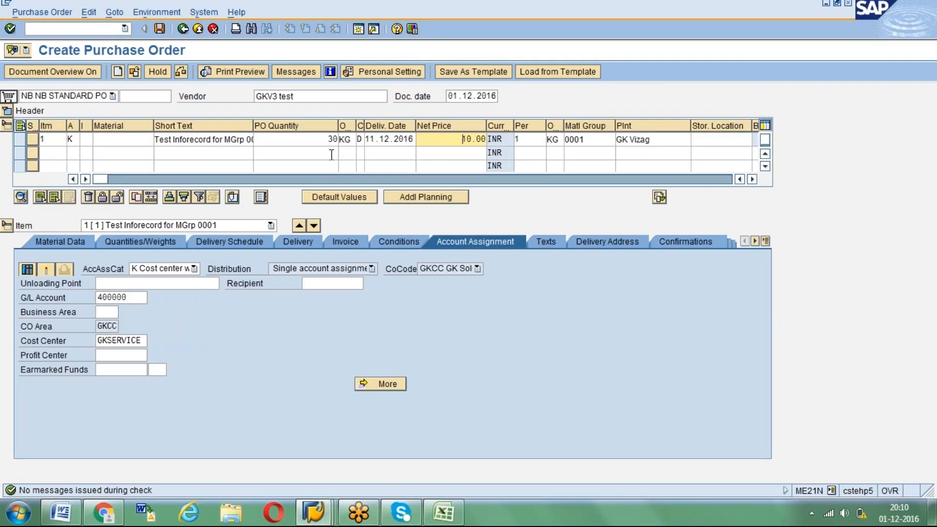
Review the item's net price and its info record reference, and save the purchase order
left_click_drag(463, 139, 485, 139)
left_click(483, 139)
left_click_drag(100, 179, 314, 169)
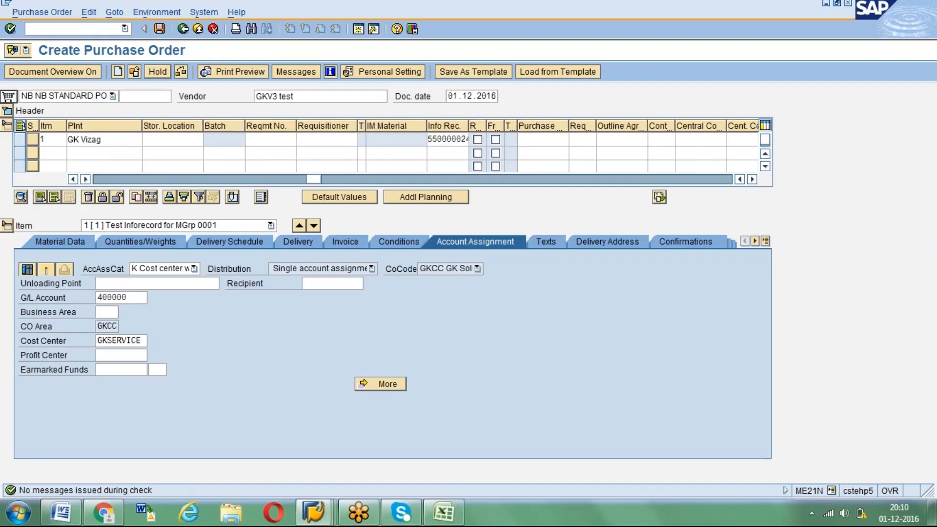
left_click(162, 31)
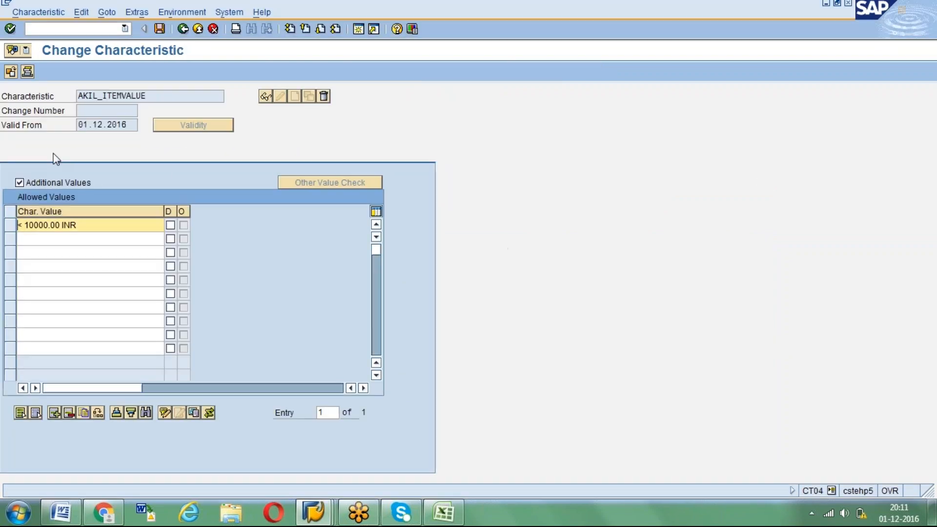
Check the basic data of characteristic AKIL_ITEMVALUE, and return from the price history customizing view to the IMG purchasing structure in the other session
left_click(51, 157)
left_click(312, 512)
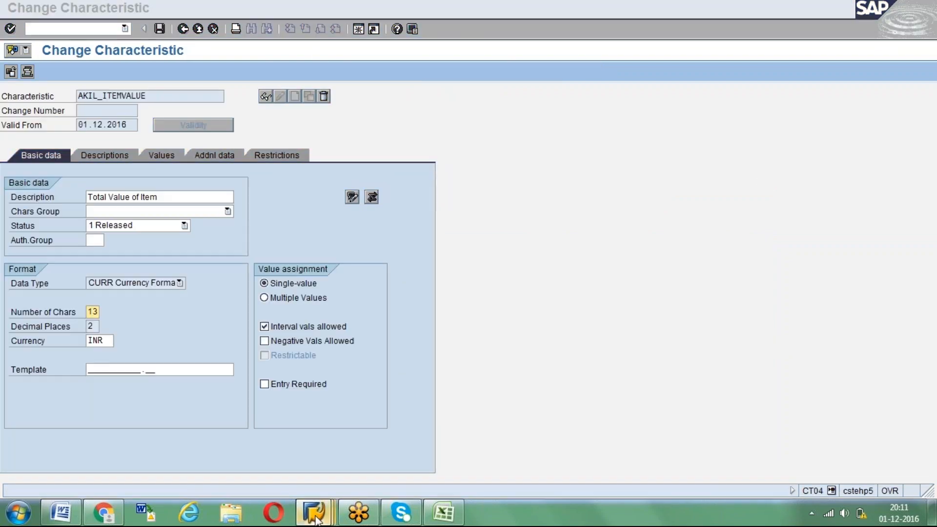
left_click(242, 452)
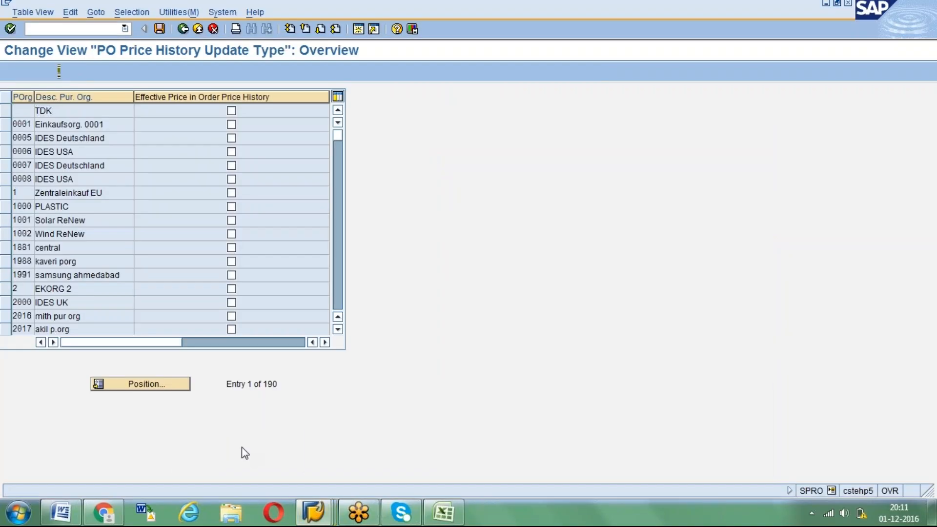
key("F3")
left_click(46, 183)
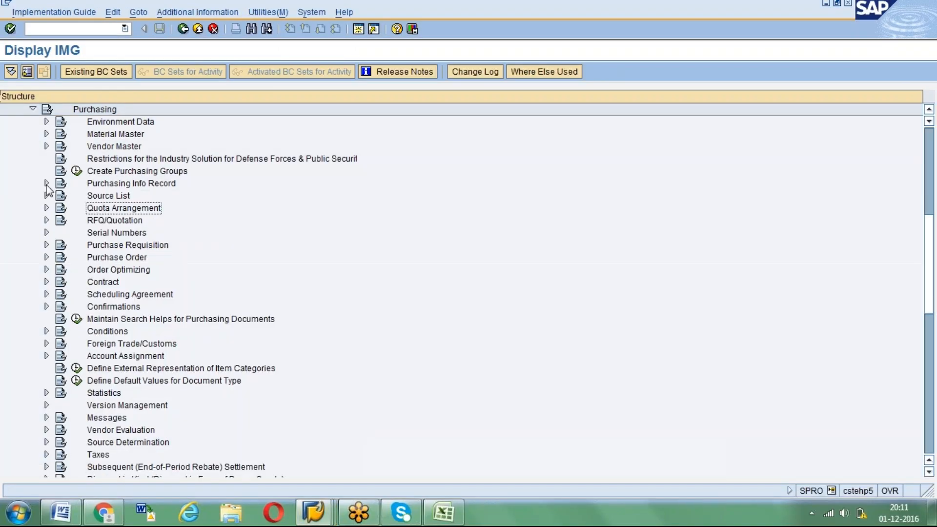
Open Set Up Procedure with Classification under the purchase requisition release procedure in the IMG
left_click(46, 245)
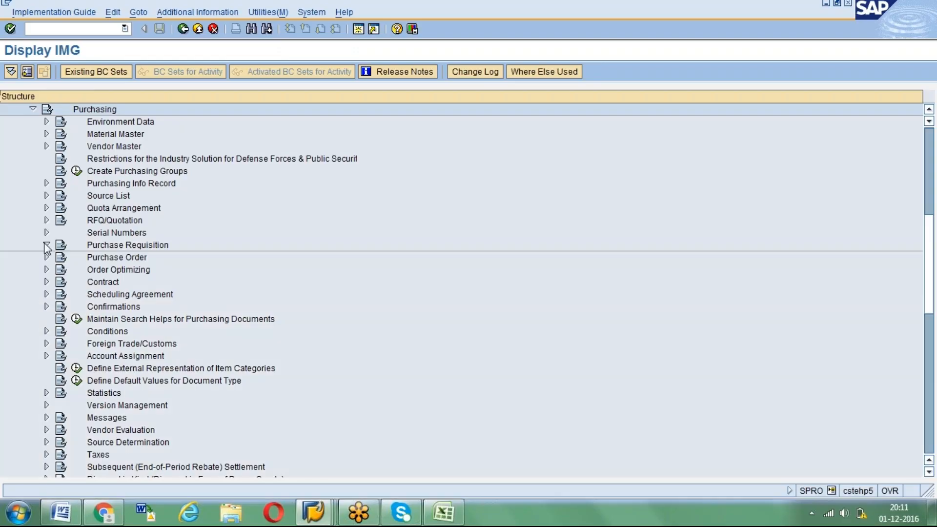
left_click(60, 294)
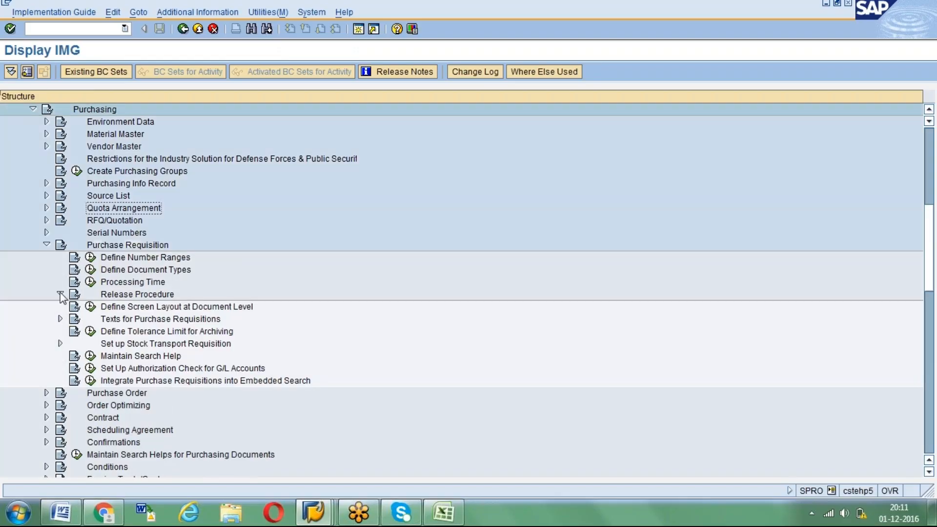
left_click(73, 319)
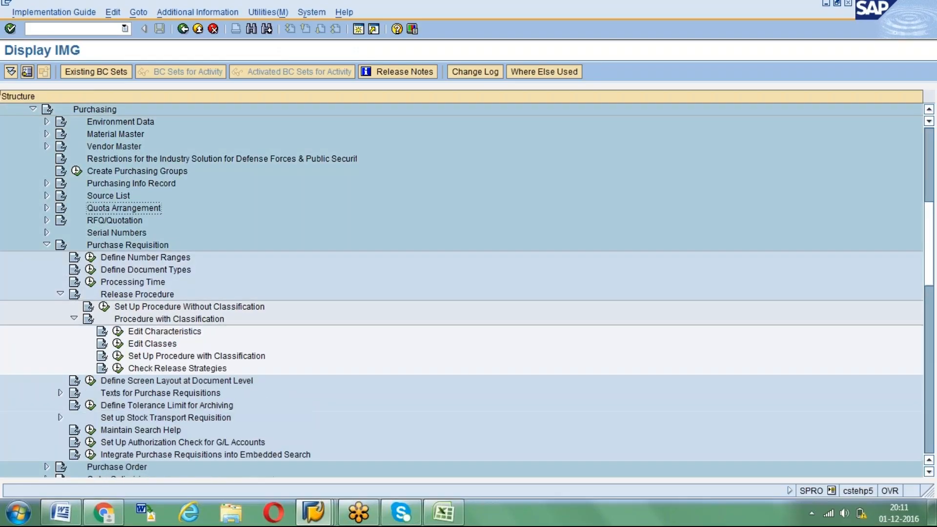
left_click(119, 357)
Open the purchase requisition release strategies and display the details of strategy S1 in release group AL
left_click(74, 184)
double_click(74, 184)
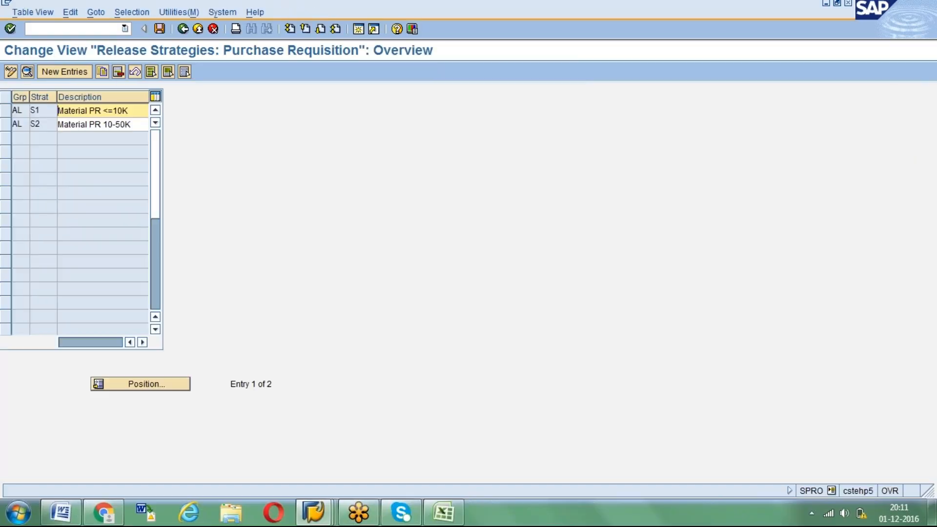
left_click(6, 112)
left_click(27, 72)
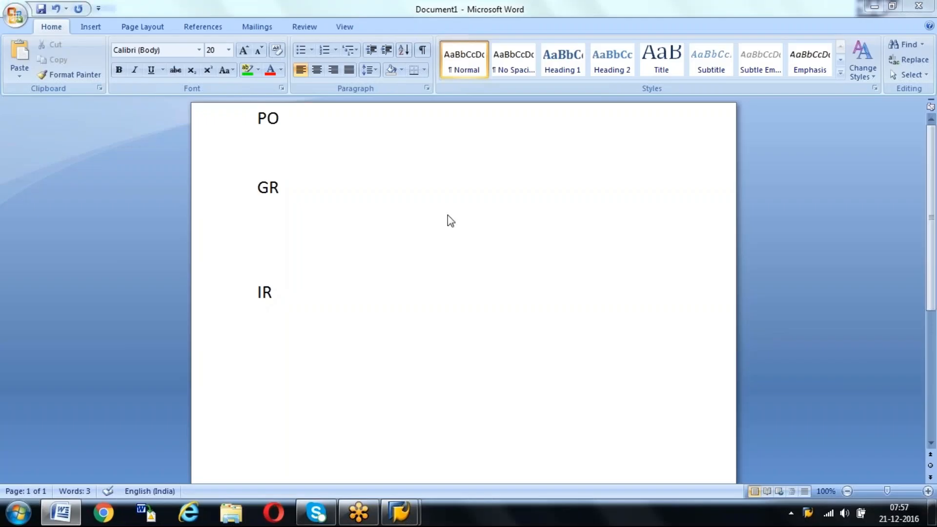
Switch from the Word document to the SAP session and open transaction MM06 for flagging a material for deletion
left_click(292, 124)
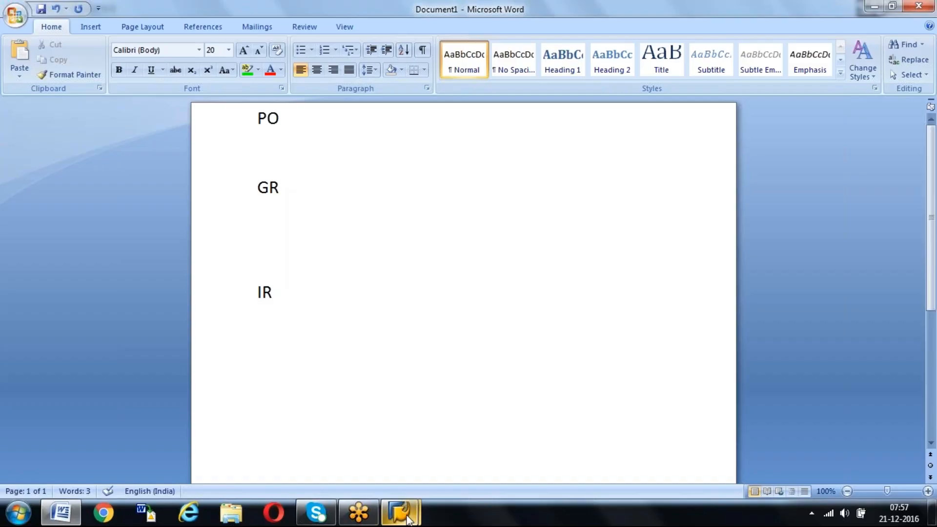
mouse_move(407, 519)
left_click(458, 448)
type("mm06")
key("Return")
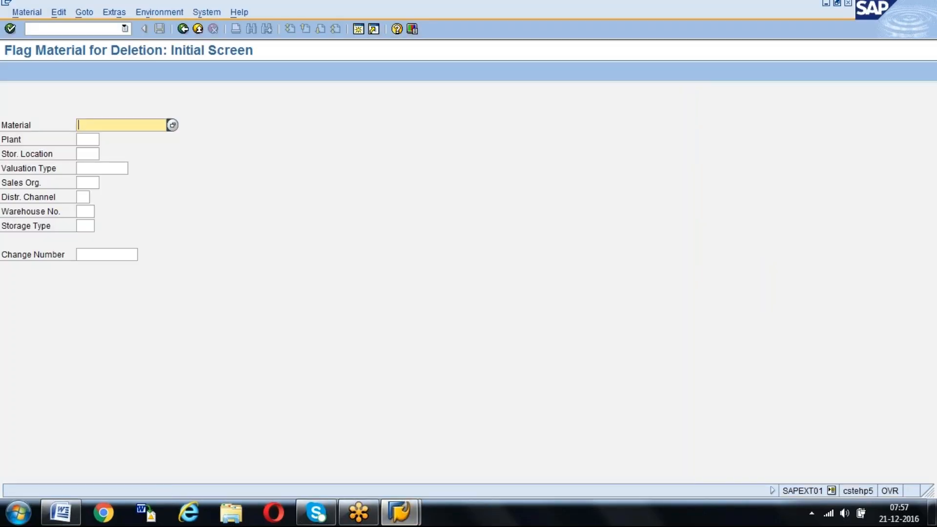
Leave the material deletion screen and open the transaction for flagging a vendor for deletion
left_click(87, 29)
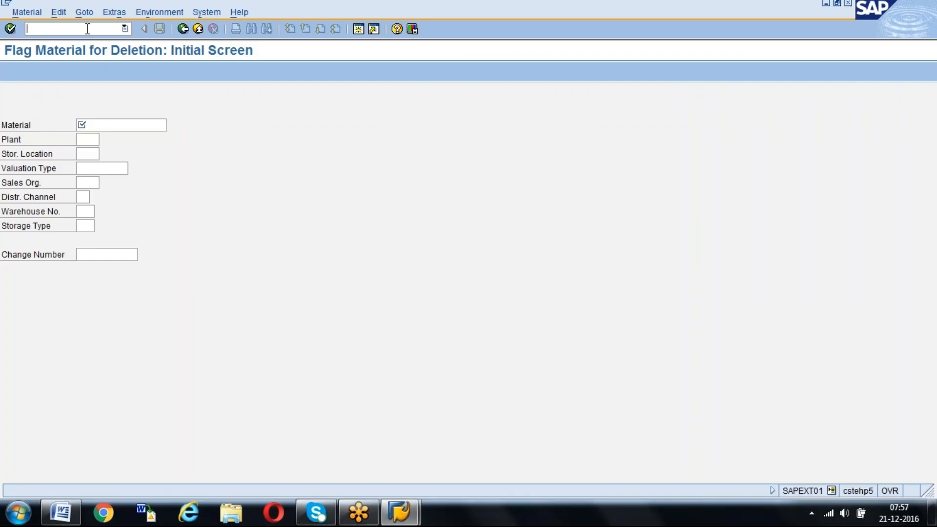
type("/nk")
key("BackSpace")
type("mm06")
key("Return")
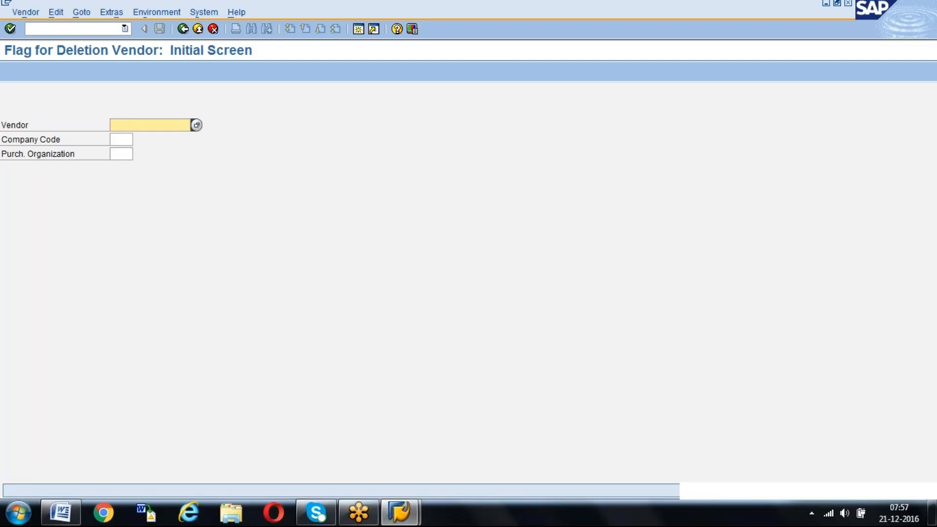
Leave the vendor deletion screen and open the transaction for changing purchase orders
left_click(120, 32)
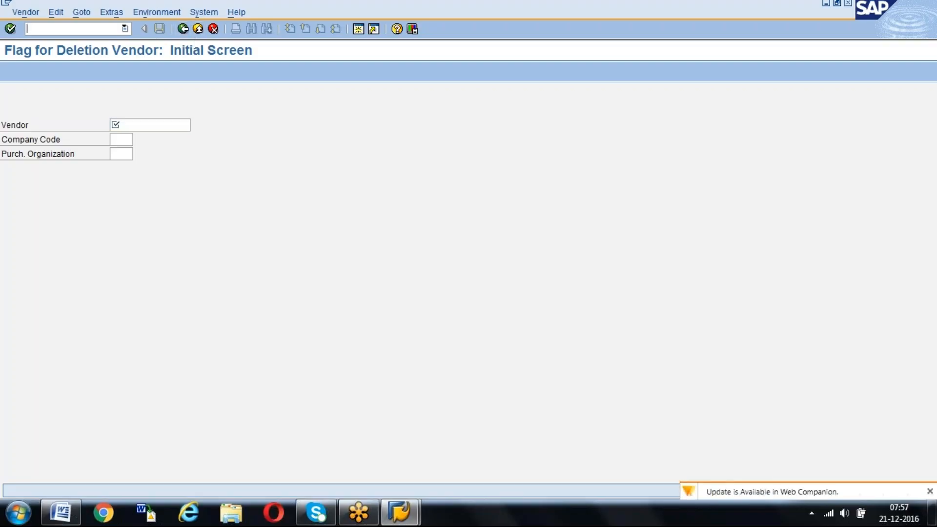
type("/nme")
type("06")
key("Return")
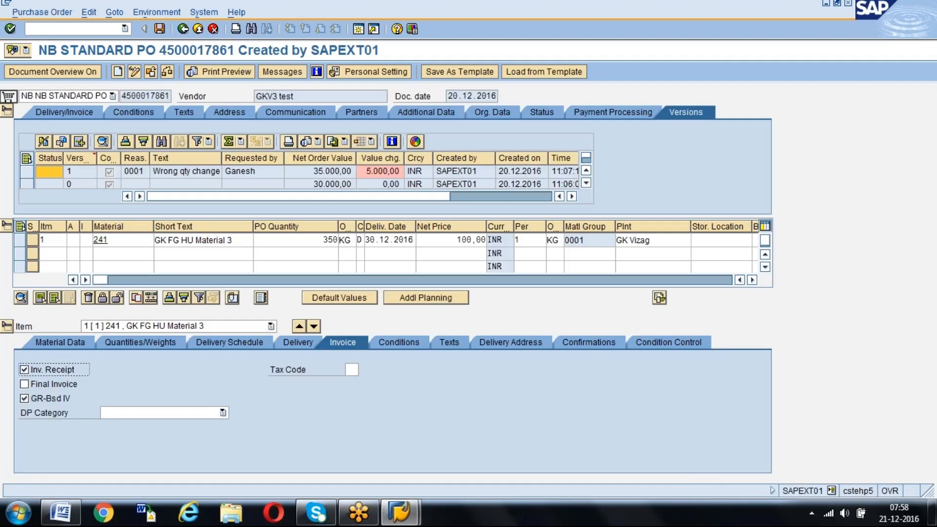
Load the vendor GKV3 purchase order dated 13.12.2016 for material 237 as the other document
left_click(151, 72)
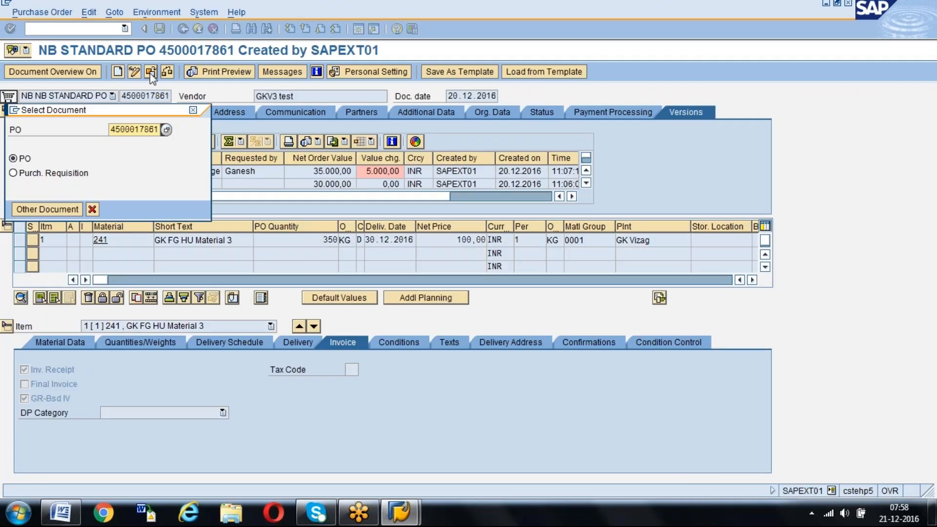
key("Right")
key("Right")
key("Right")
key("Right")
key("Right")
key("Right")
key("Delete")
key("Delete")
key("Delete")
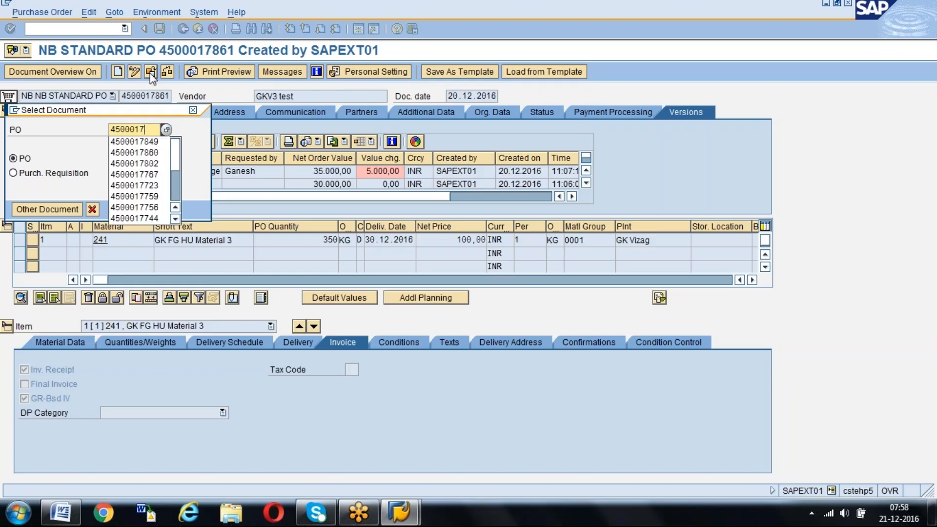
key("Down")
key("Down")
key("Return")
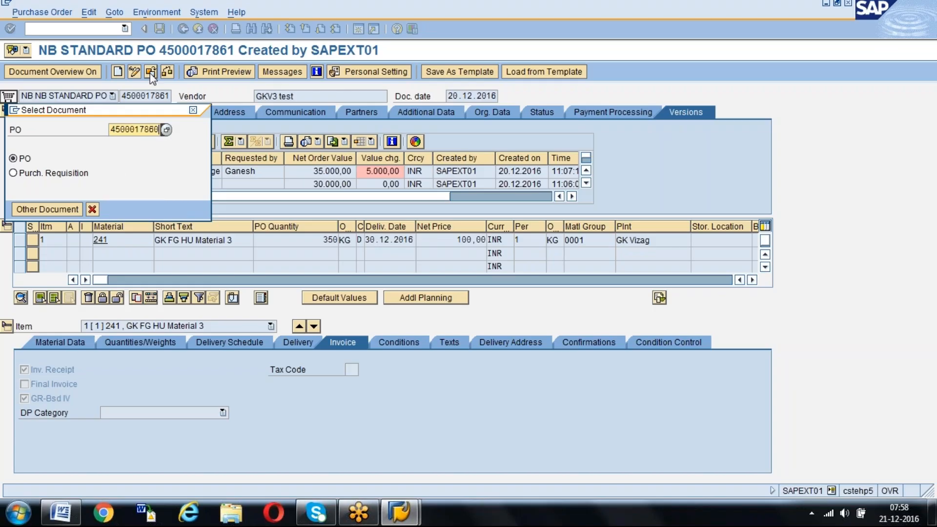
key("Down")
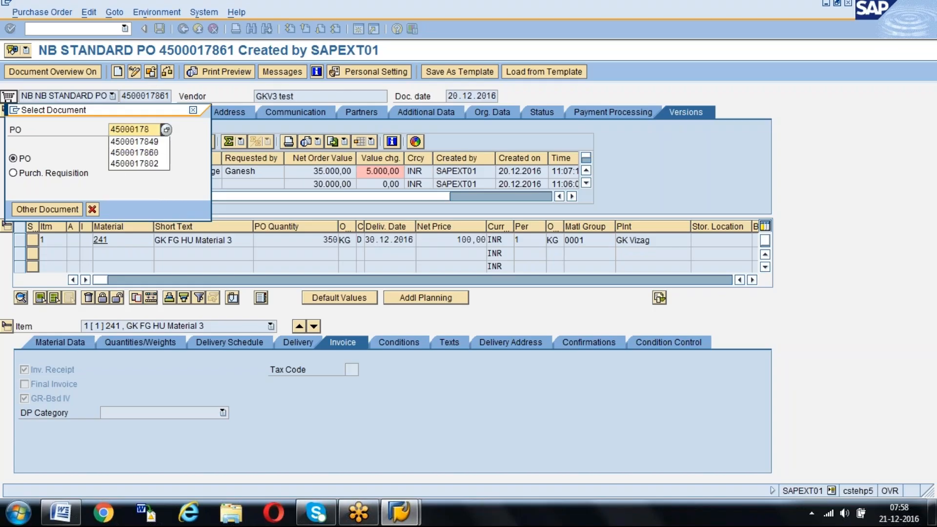
key("Down")
key("Return")
key("Return")
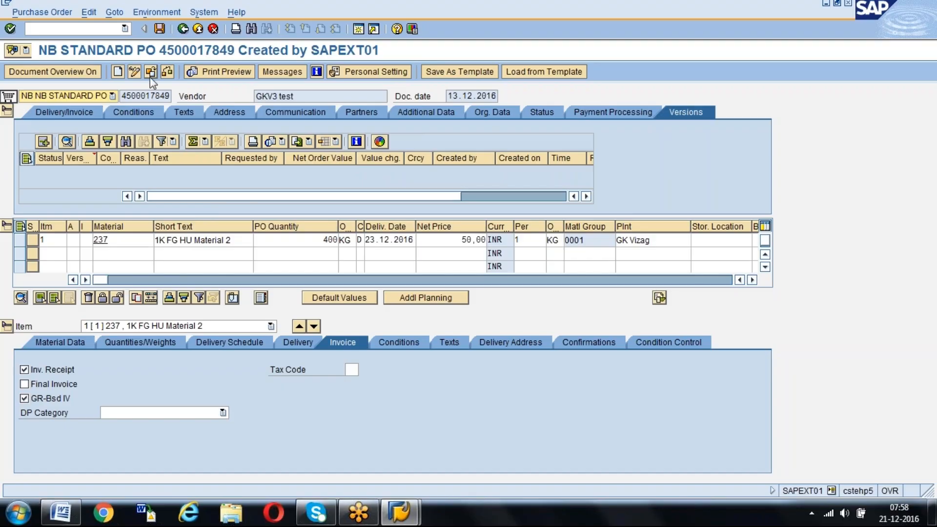
Mark item 1 as delivery completed in its delivery data, and clear the mark again
left_click(286, 344)
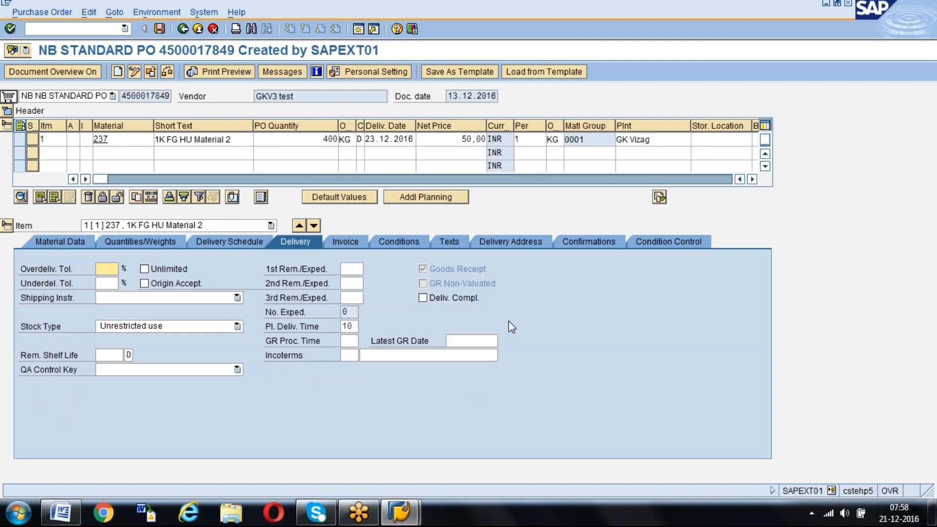
left_click(423, 299)
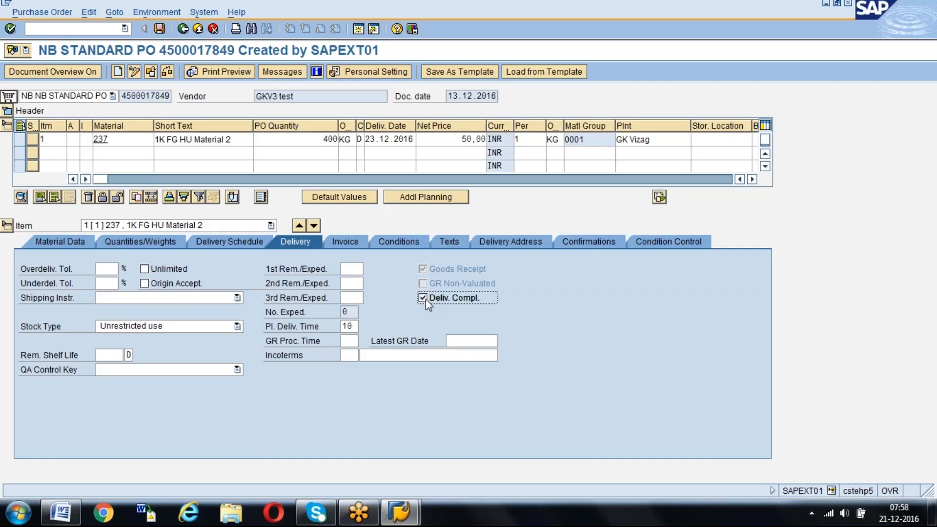
left_click(424, 298)
Open the Purchasing Documents per Document Number report and run it for material TSA1
left_click(95, 27)
type("/nme23n")
key("Return")
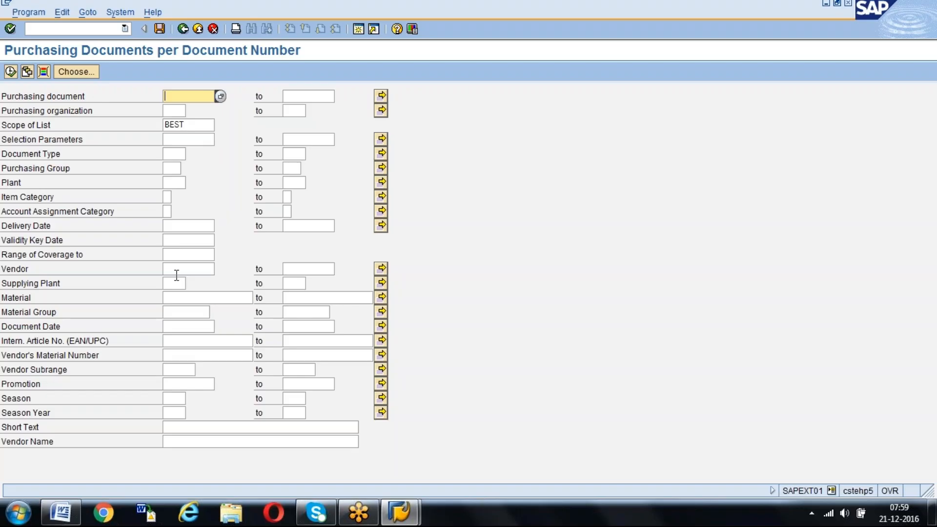
left_click(181, 297)
type("TSA")
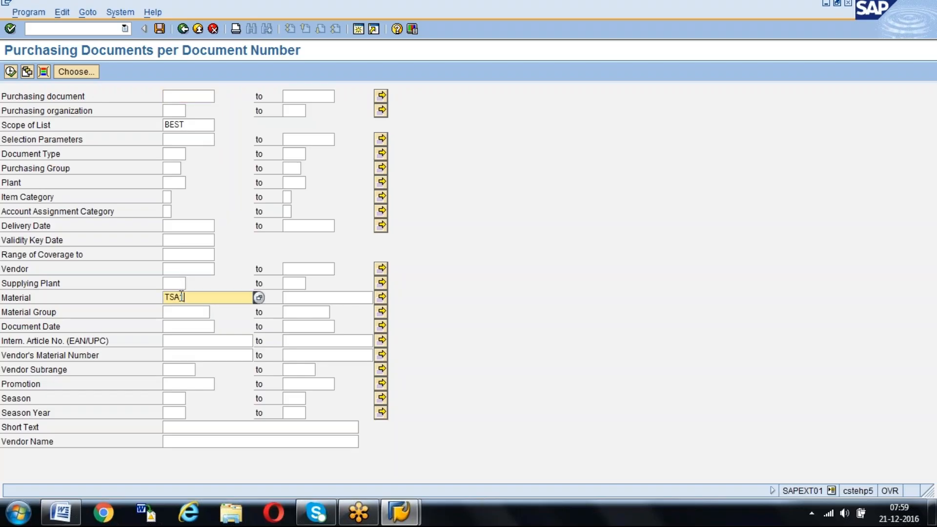
type("1")
left_click(10, 72)
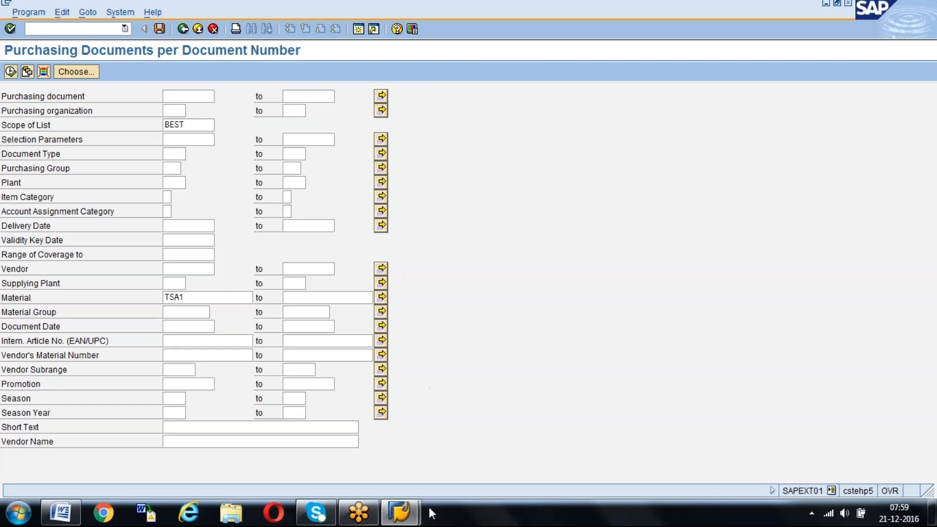
mouse_move(403, 513)
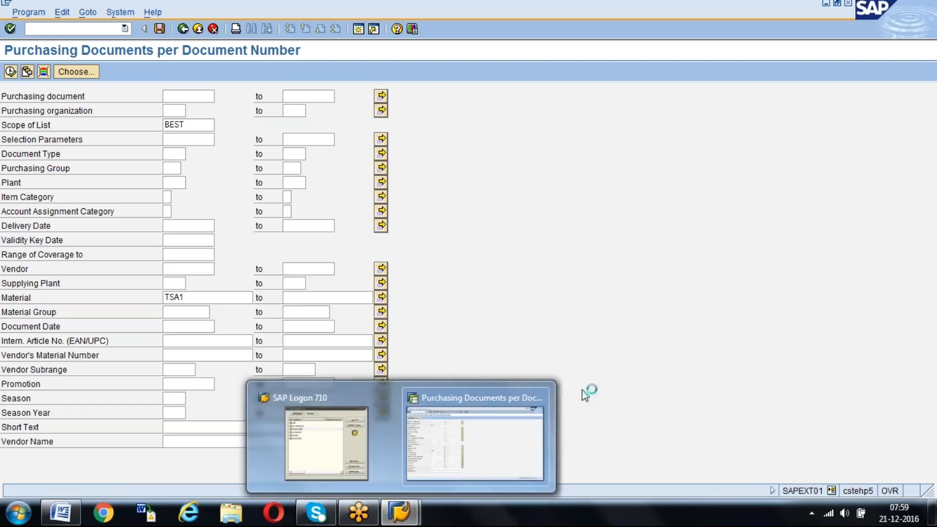
key("F8")
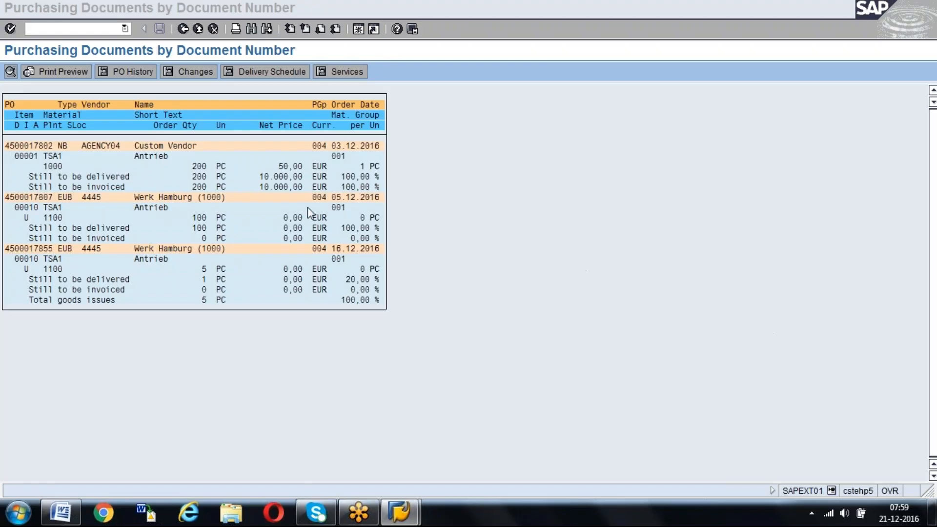
Open the stock/requirements list transaction MD04 in a new session
left_click(374, 28)
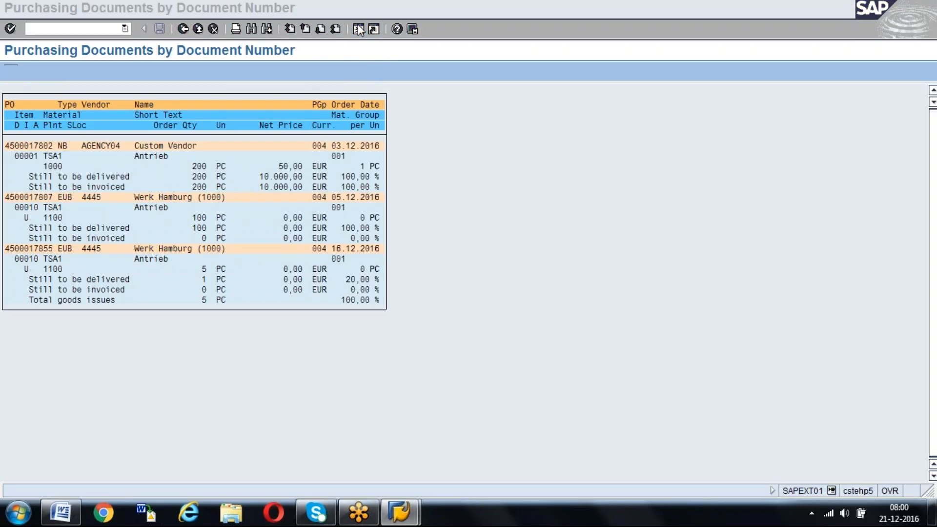
type("md04")
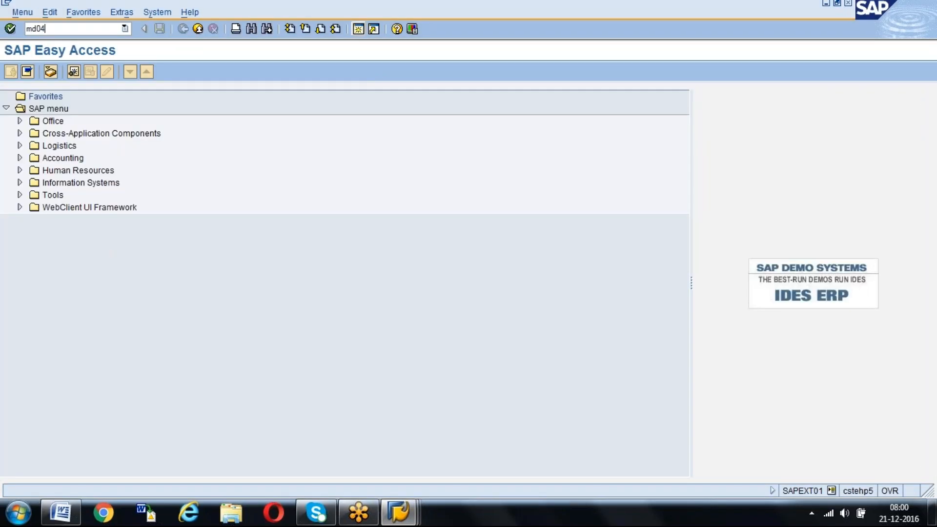
key("Return")
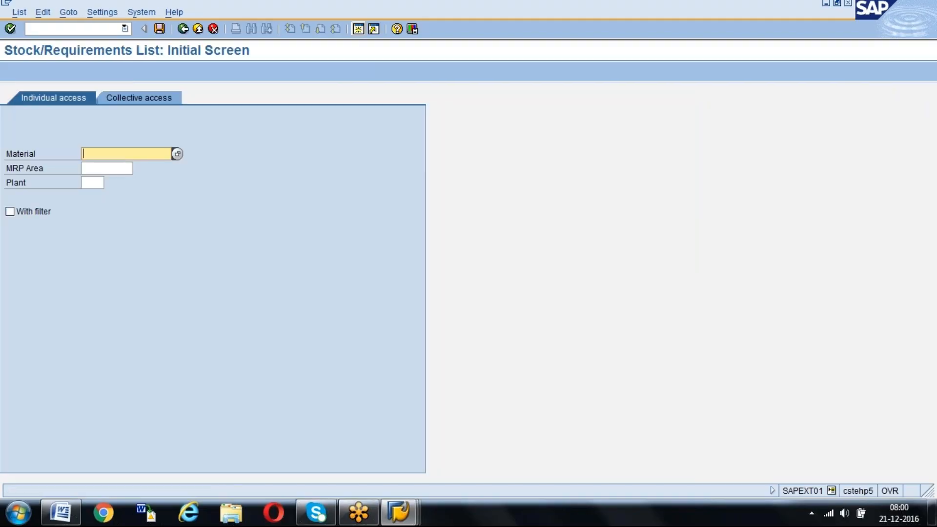
Display the stock/requirements list for material TSA1 in plant 1000
type("tsa")
key("Down")
key("Return")
key("Return")
type("000")
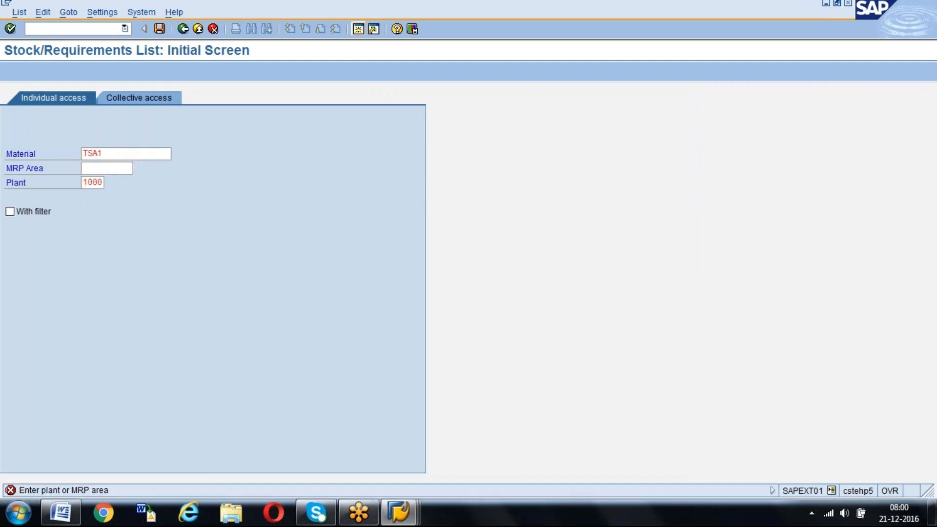
key("Return")
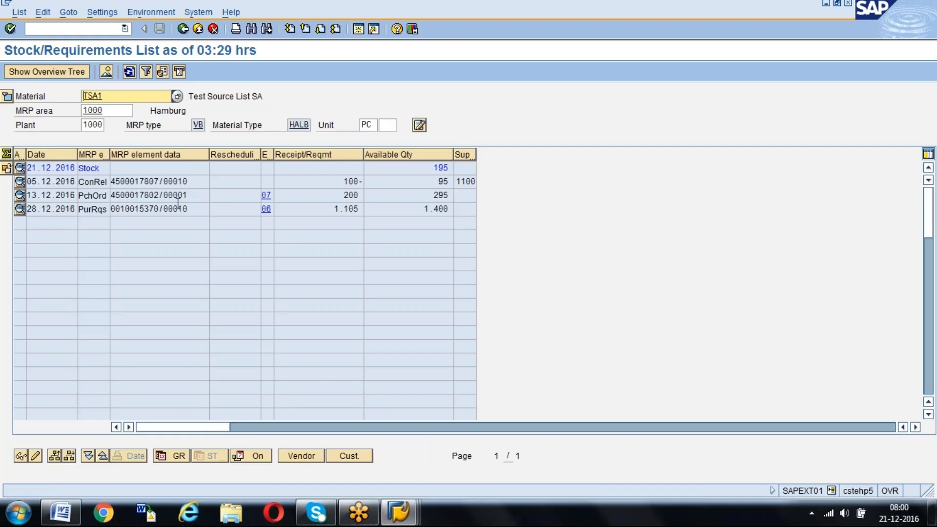
Compare vendor AGENCY04's purchase order in the purchasing documents report with its entry in the stock/requirements list
key("alt+Tab")
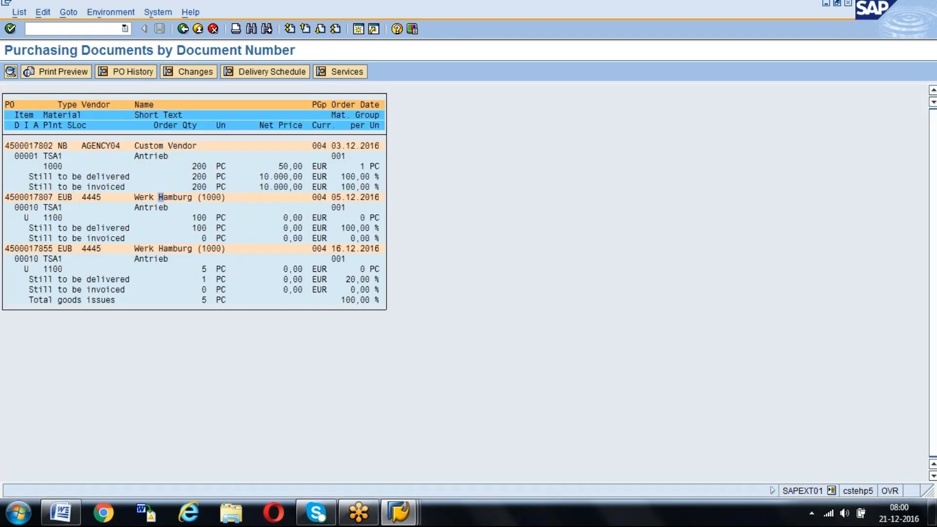
left_click(47, 146)
key("alt+Tab")
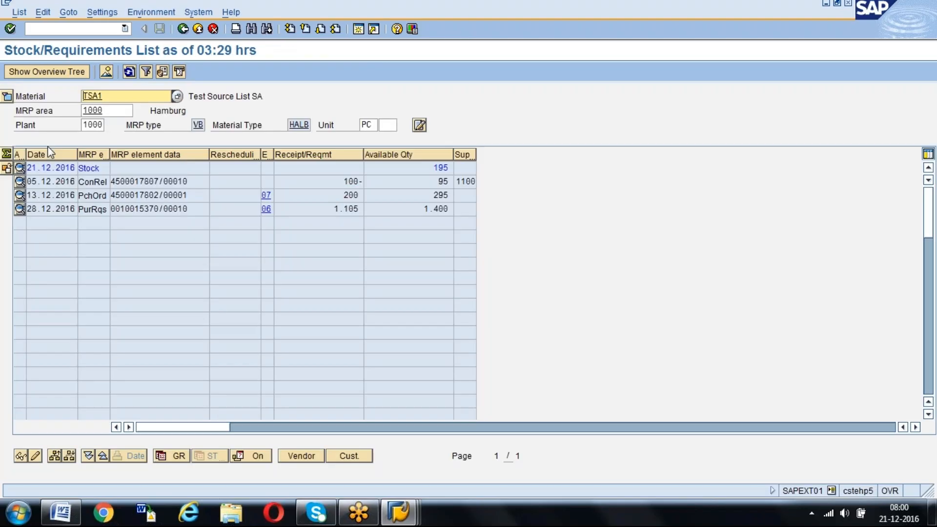
left_click(155, 200)
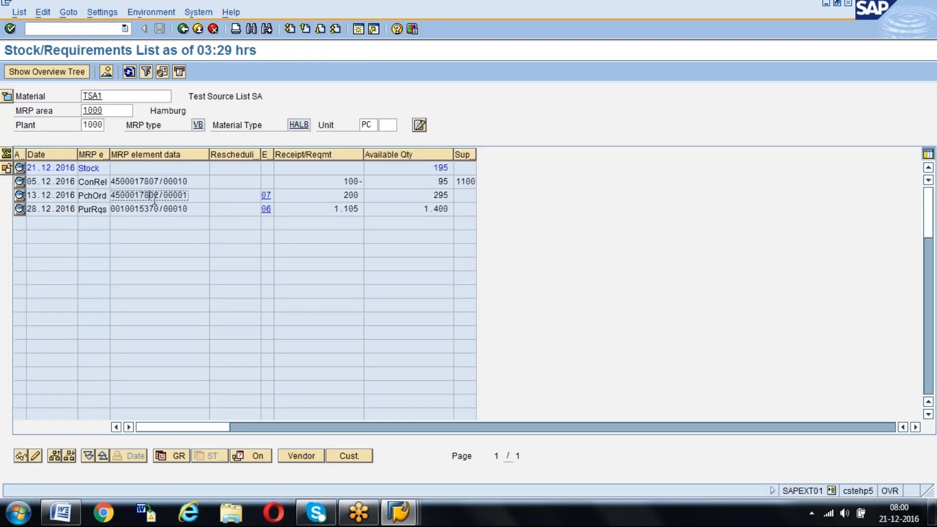
Examine the receipt and requirement quantities of the release, purchase order and purchase requisition against the plant stock
left_click(341, 195)
left_click(340, 181)
left_click(344, 194)
left_click(438, 168)
left_click(342, 194)
left_click(164, 194)
left_click_drag(333, 211, 363, 211)
left_click(138, 210)
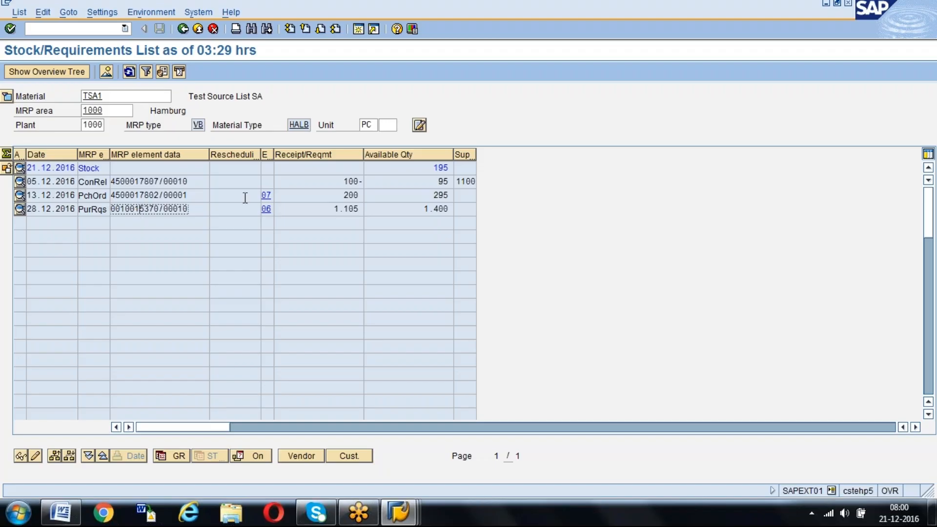
Examine the contract release's requirement quantity in the stock/requirements list and return to the purchasing documents report
left_click(120, 180)
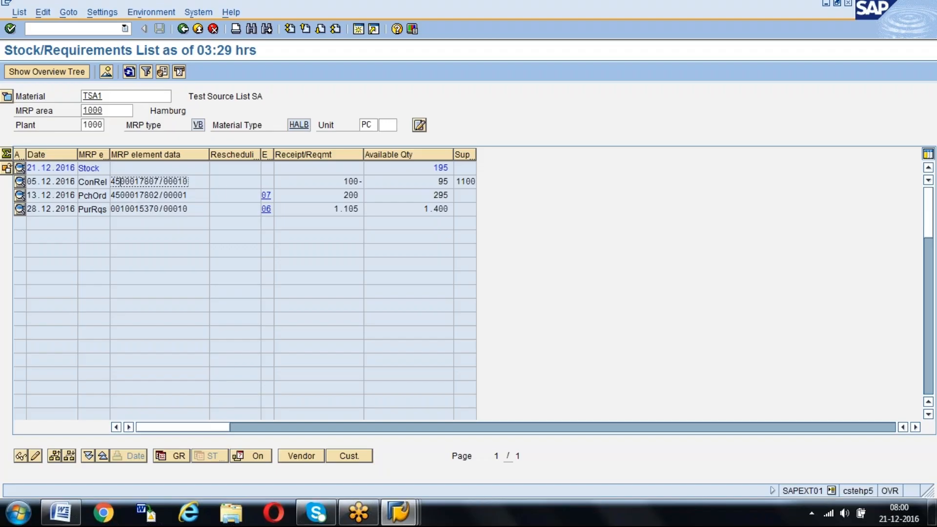
left_click(353, 181)
key("alt+Tab")
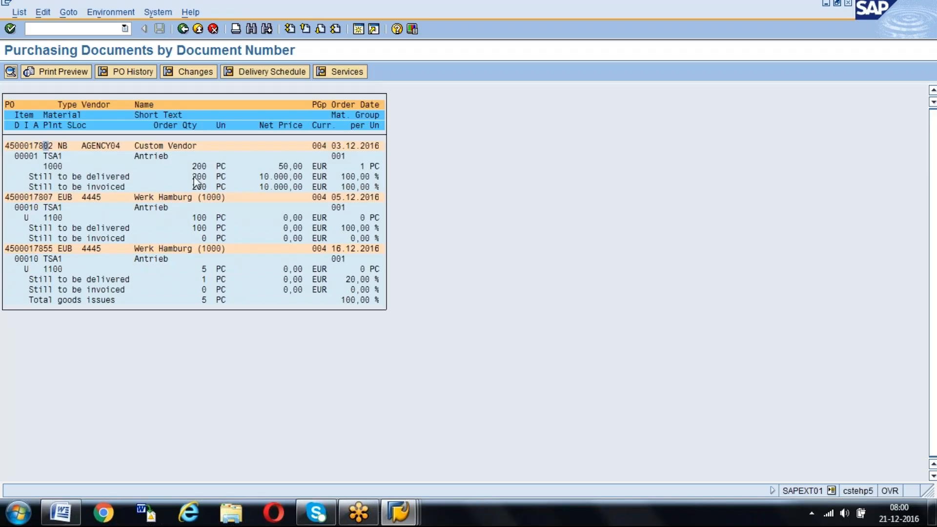
Open vendor AGENCY04's purchase order for editing, delete item 1 for material TSA1 and save the order
double_click(28, 146)
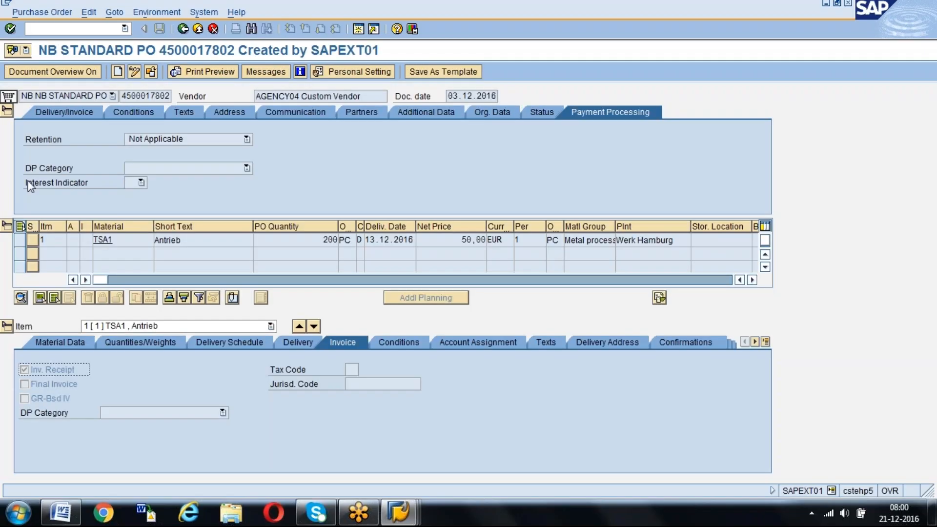
left_click(134, 77)
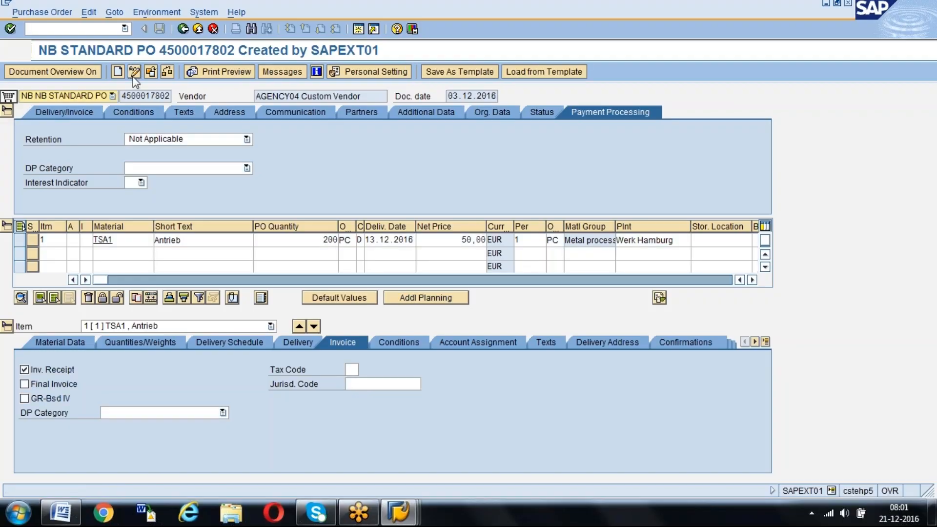
left_click(19, 240)
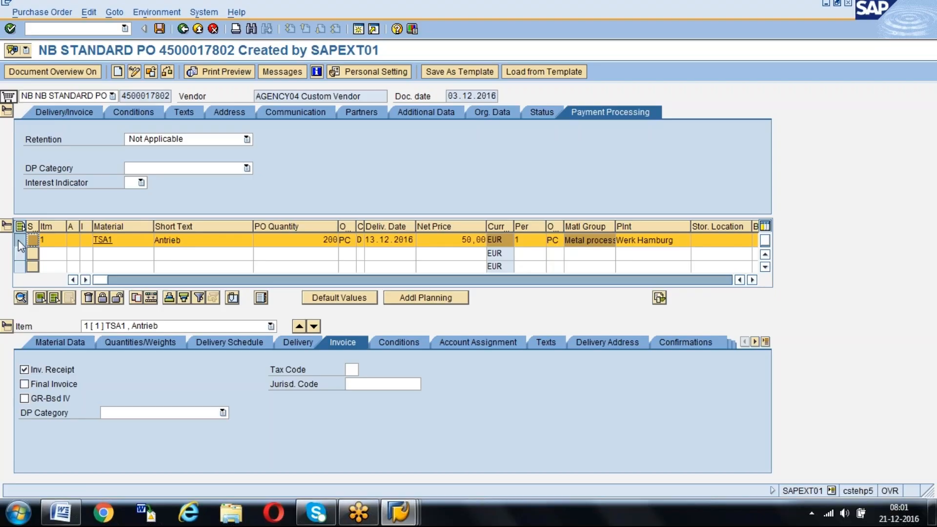
left_click(88, 297)
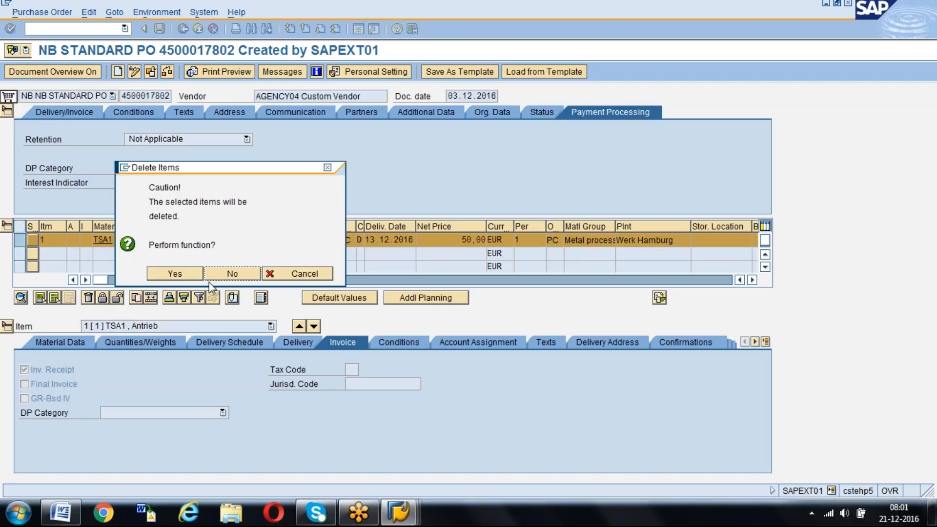
left_click(175, 273)
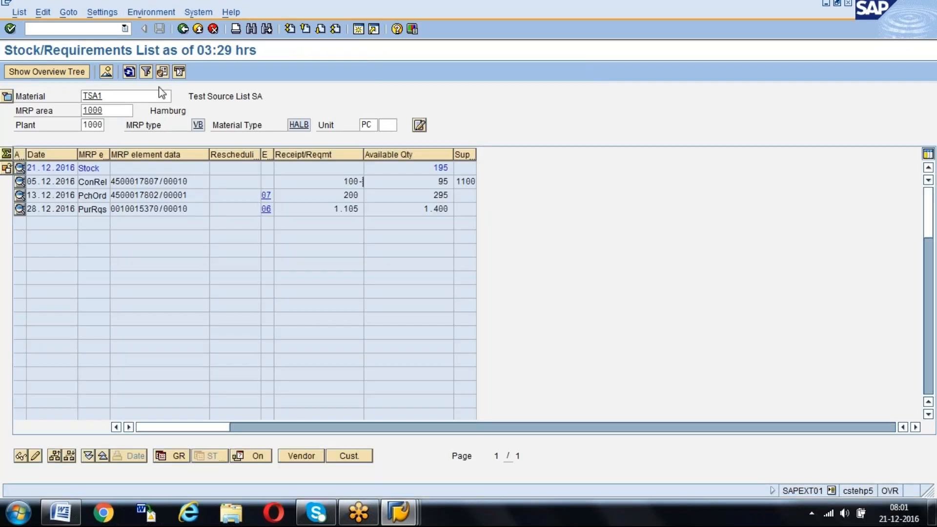
Refresh the stock/requirements list for material TSA1 to check the effect of the item's deletion flag
left_click(129, 72)
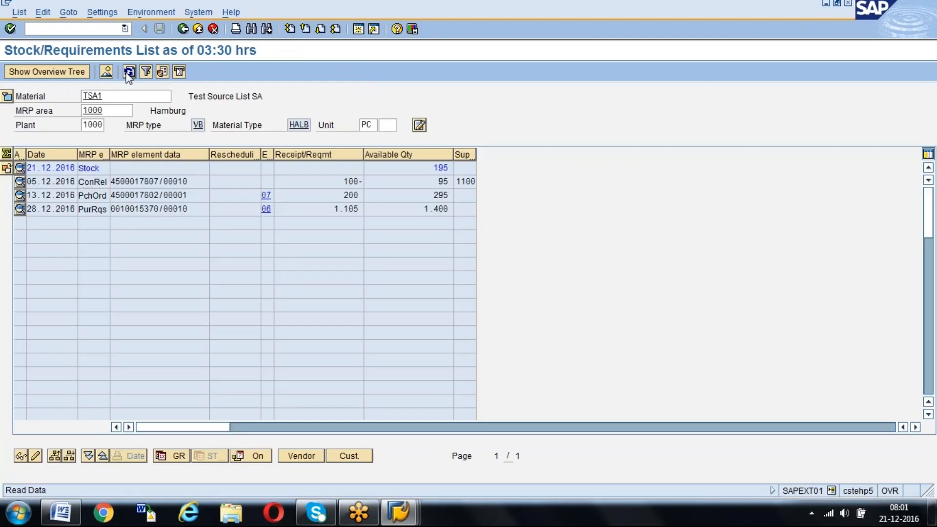
left_click(129, 72)
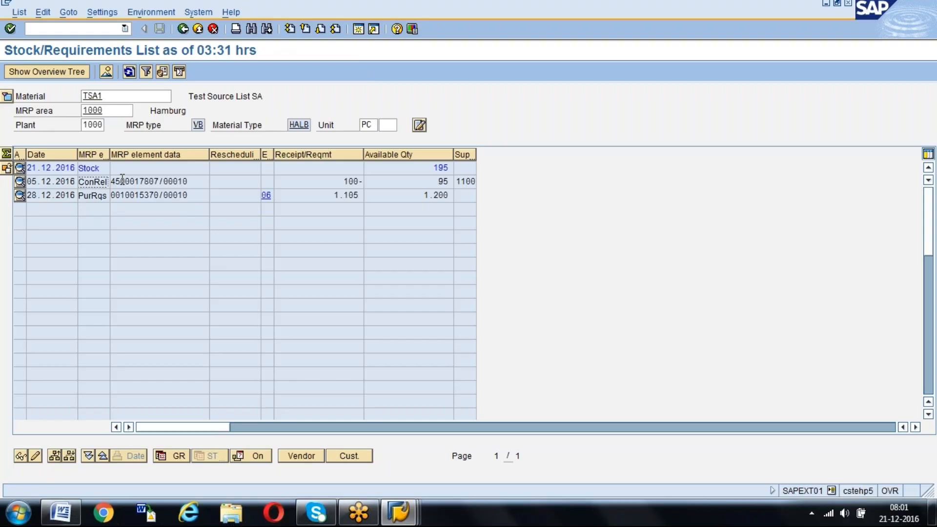
Reopen vendor AGENCY04's purchase order from the report, remove the deletion flag from item 1 and save the order
key("alt+Tab")
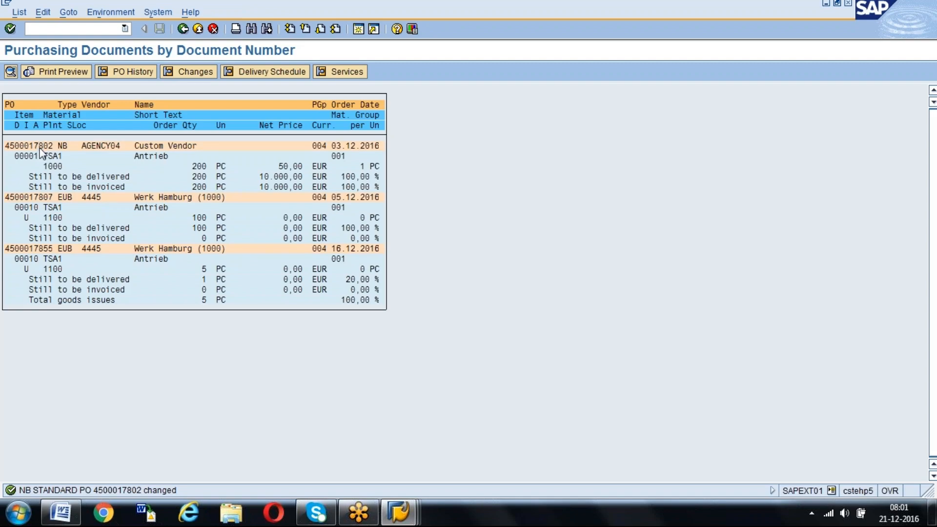
double_click(40, 151)
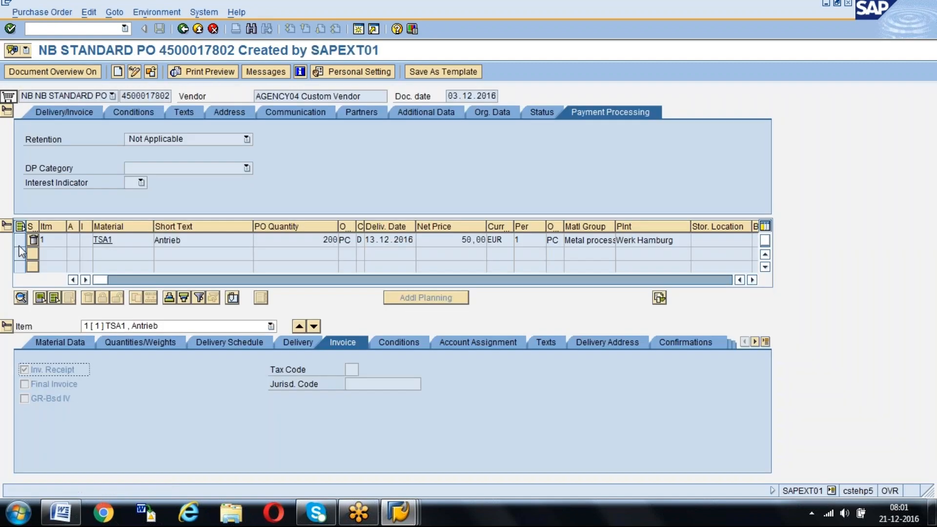
left_click(134, 71)
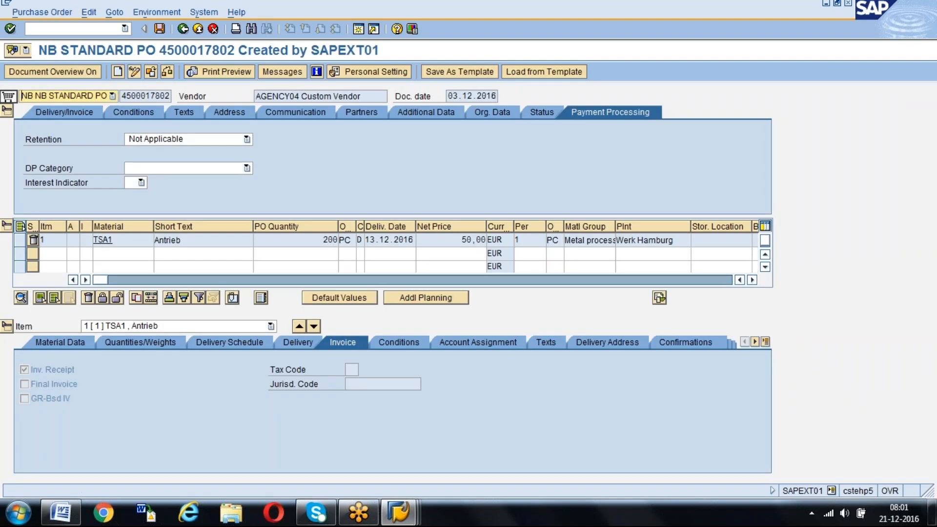
left_click(20, 241)
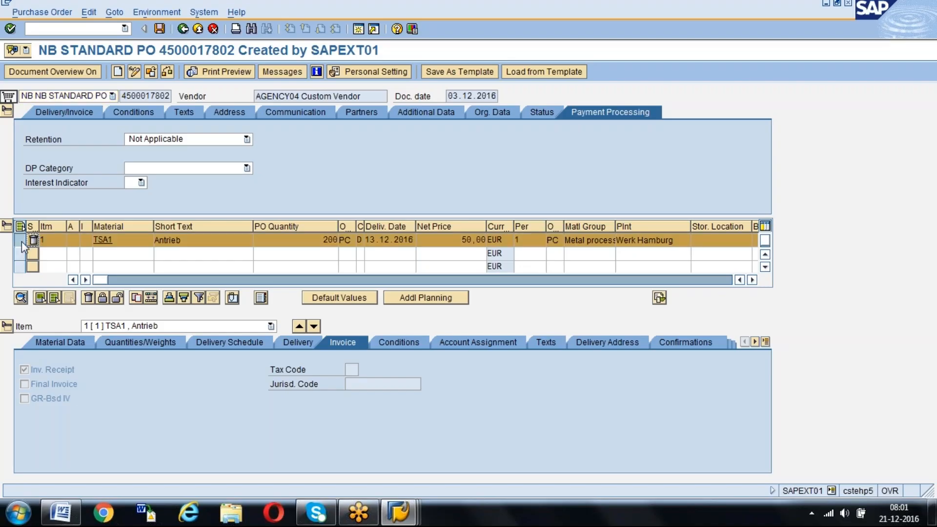
left_click(117, 298)
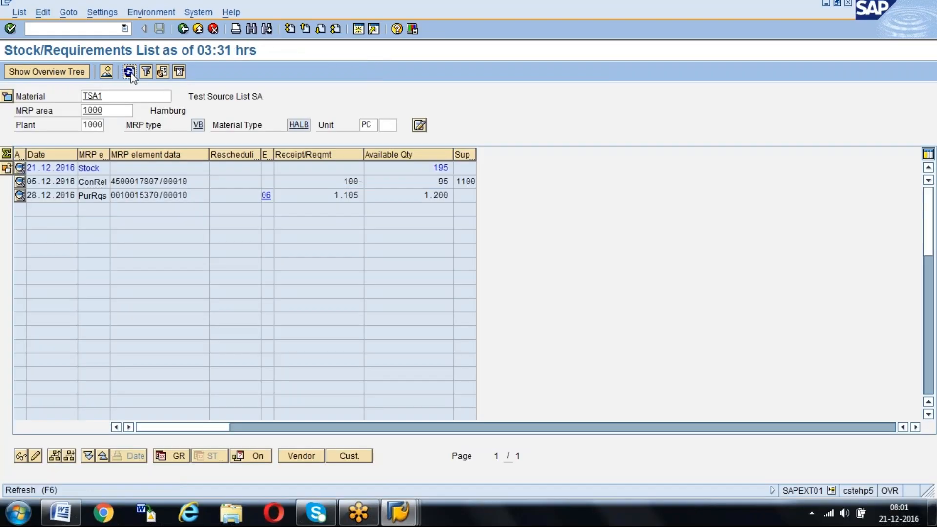
Refresh the stock/requirements list and examine the entry for vendor AGENCY04's purchase order
left_click(129, 72)
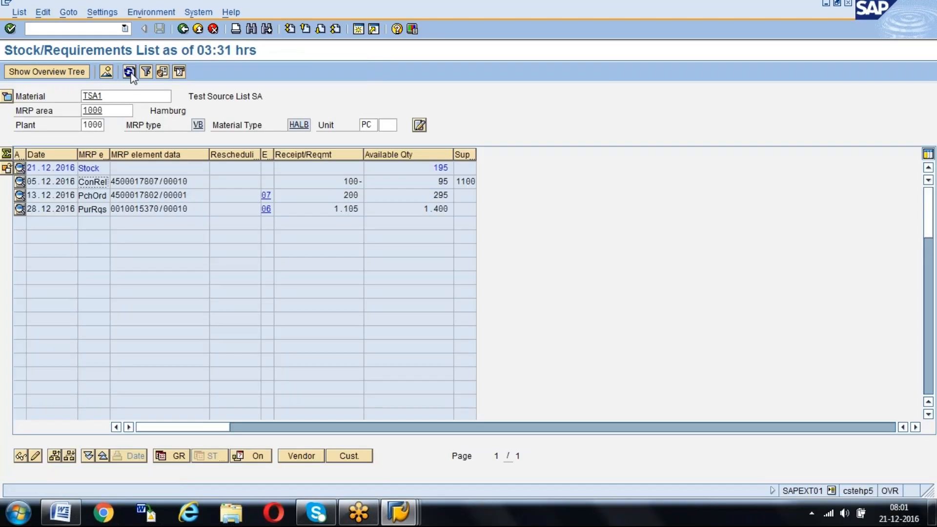
left_click(186, 195)
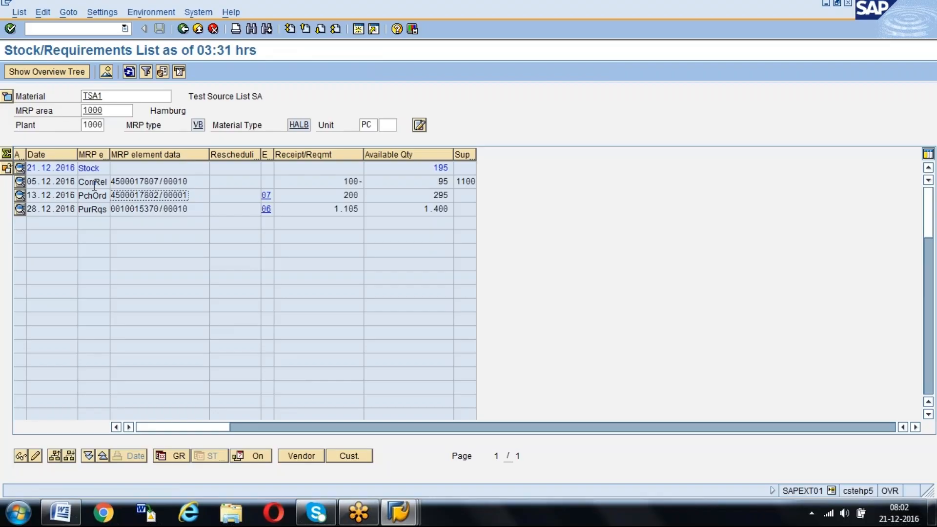
key("F3")
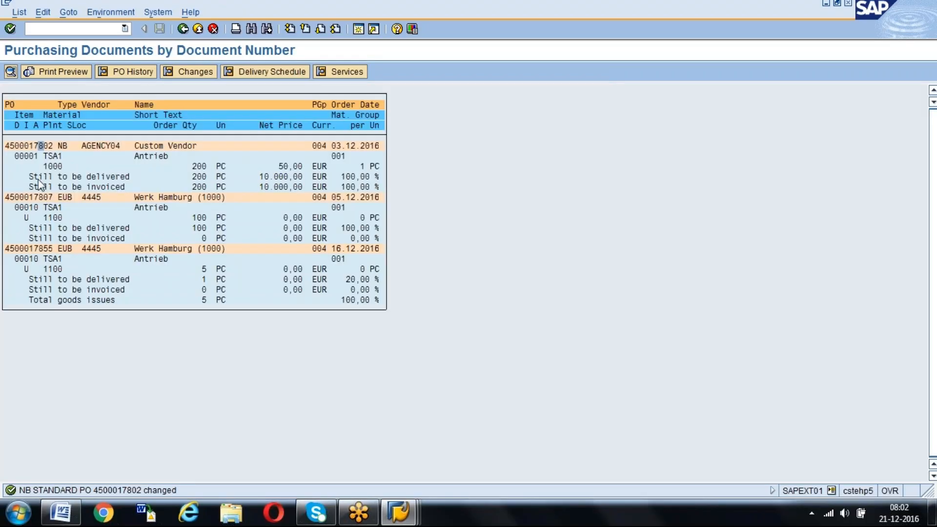
Set the delivery completed indicator on item 1 of vendor AGENCY04's purchase order, save it and refresh the stock/requirements list
double_click(45, 146)
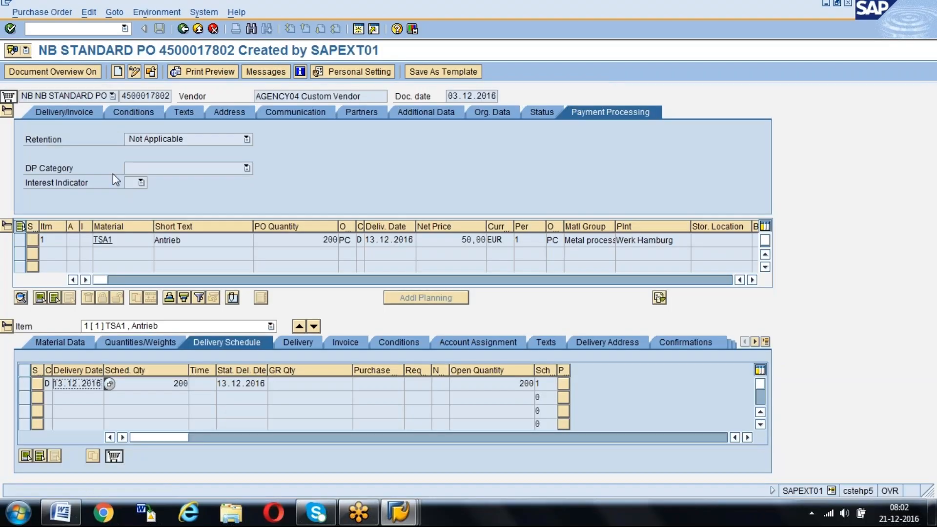
left_click(134, 73)
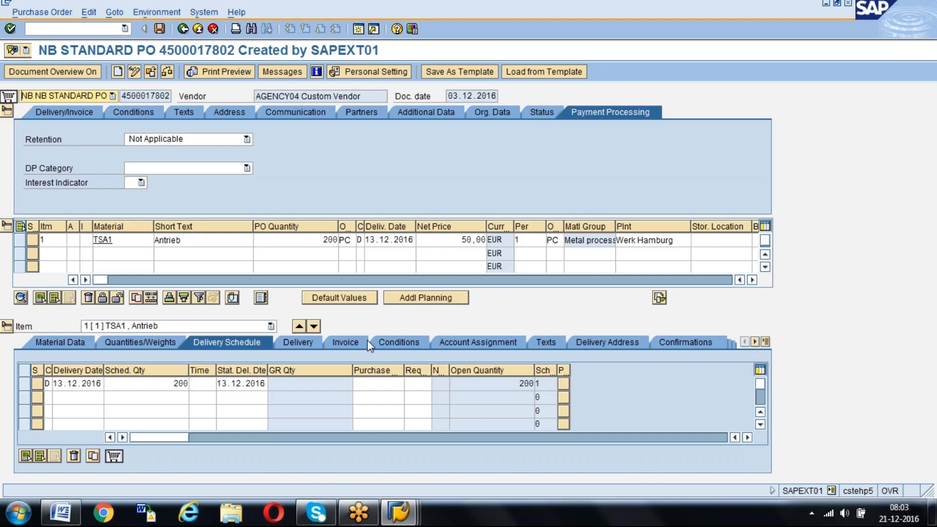
left_click(306, 344)
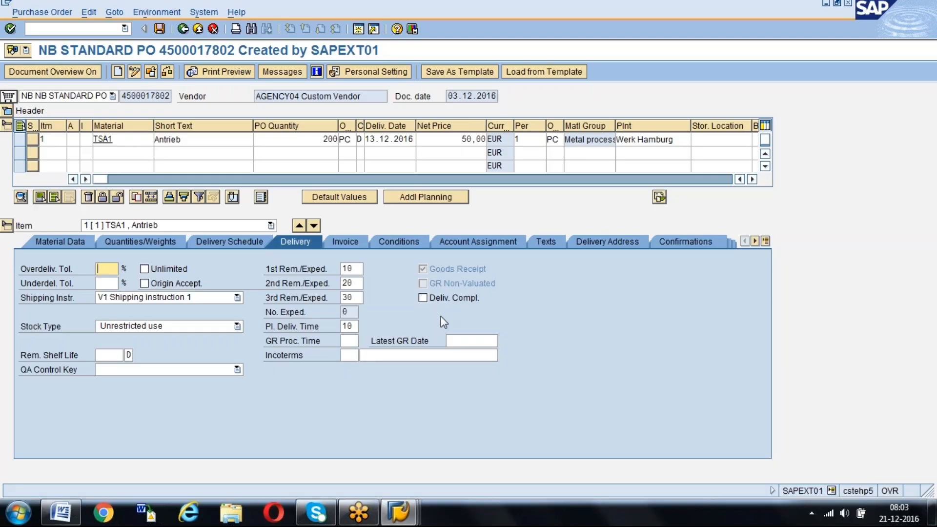
left_click(423, 299)
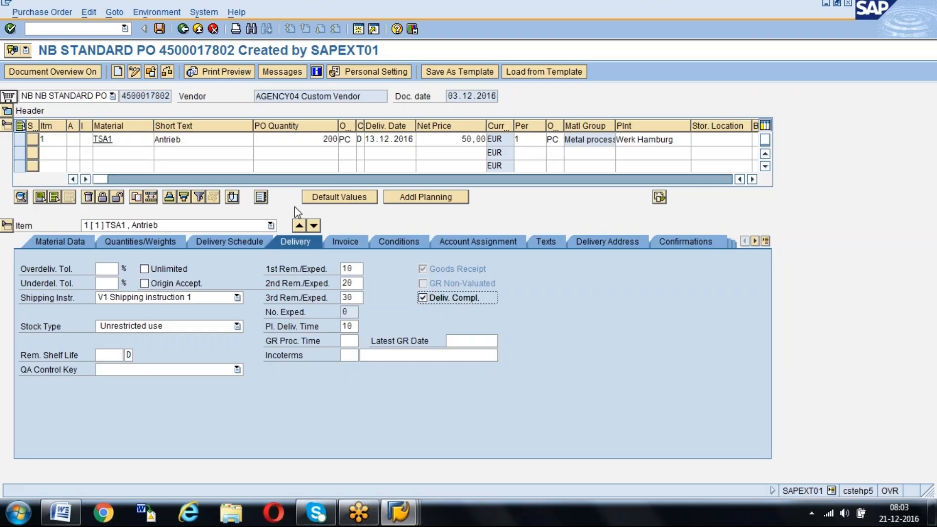
left_click(160, 30)
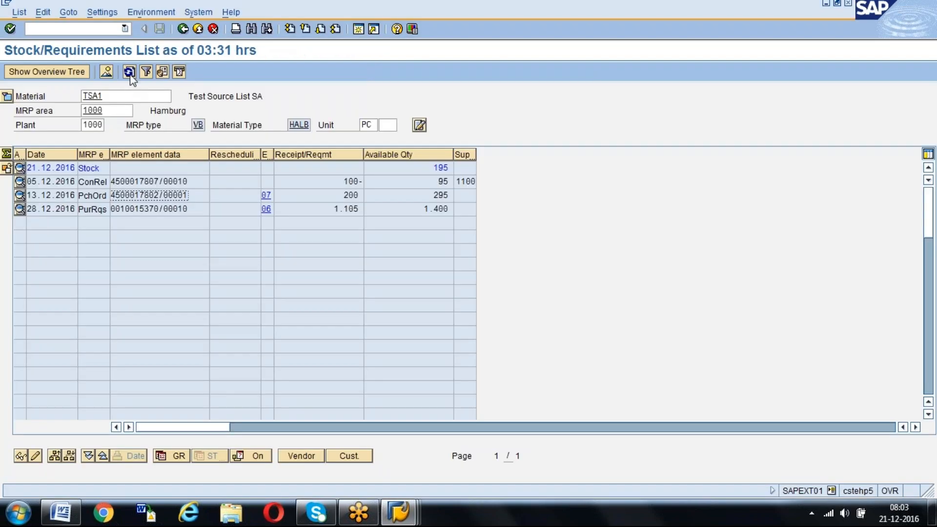
left_click(129, 73)
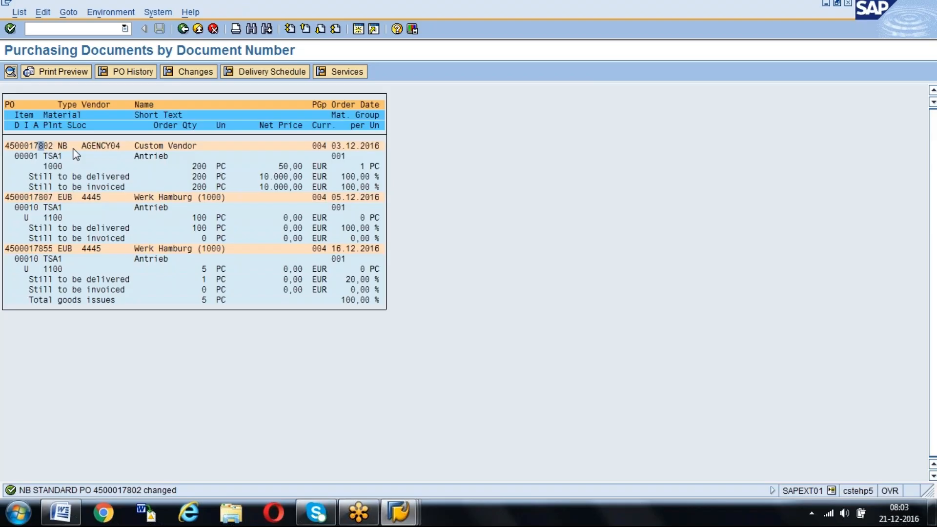
Clear the delivery completed indicator on item 1 of vendor AGENCY04's purchase order and save the order
double_click(43, 145)
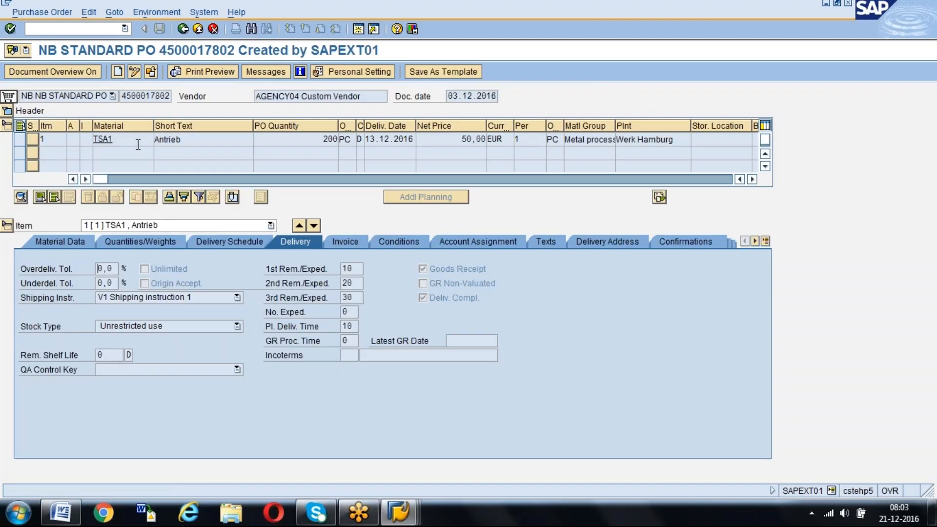
left_click(134, 73)
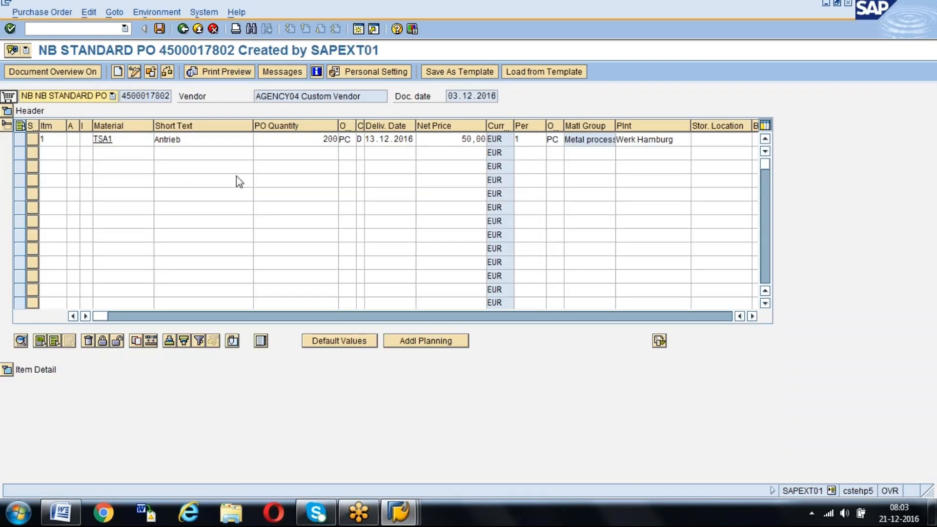
left_click(7, 369)
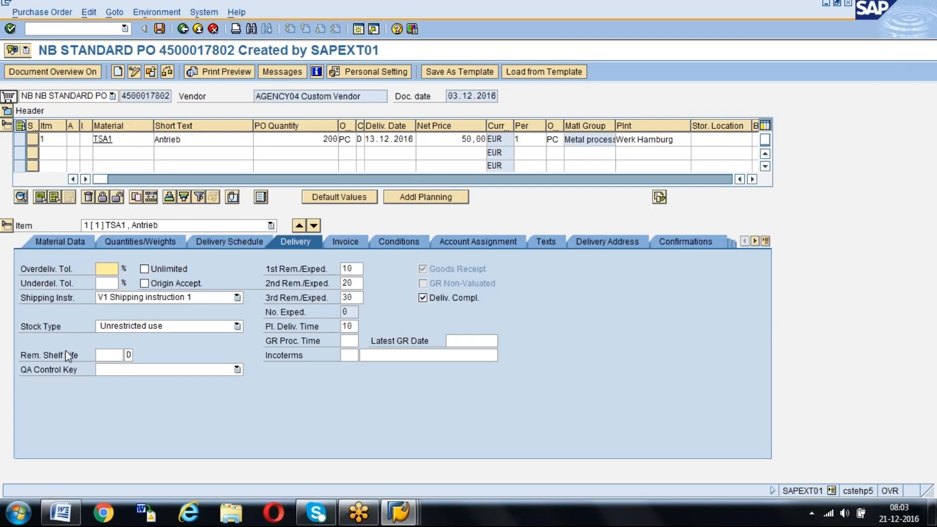
left_click(423, 298)
left_click(423, 297)
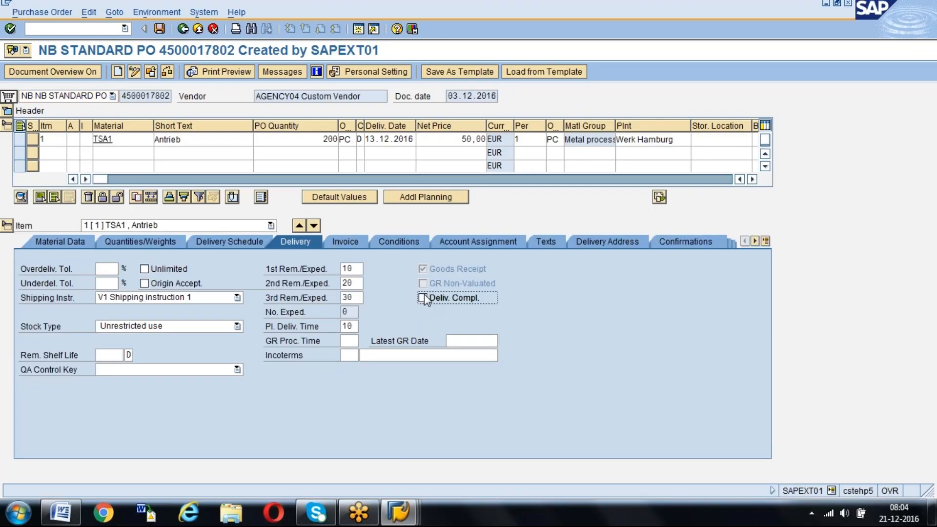
left_click(163, 32)
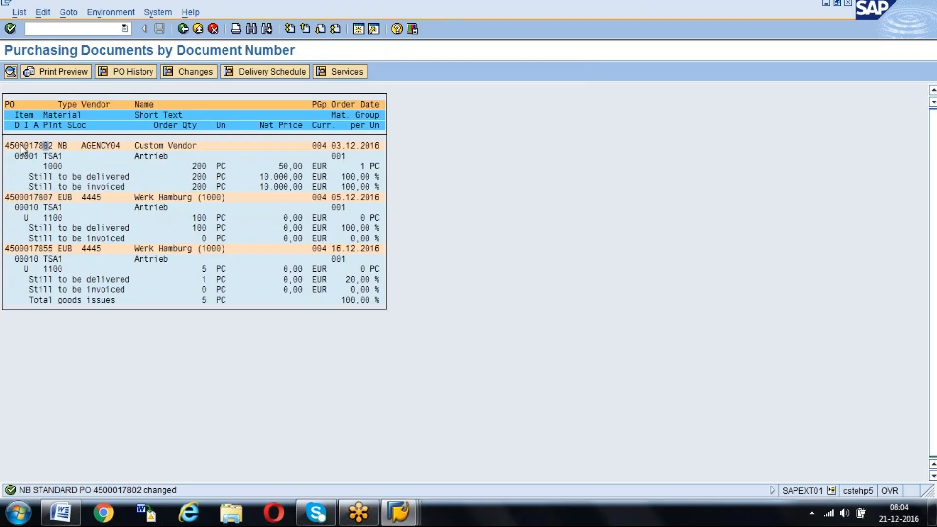
Open transaction MIGO in a new session and load vendor AGENCY04's purchase order for goods receipt
left_click_drag(6, 145, 59, 146)
key("ctrl+c")
left_click(356, 29)
type("migo")
key("Return")
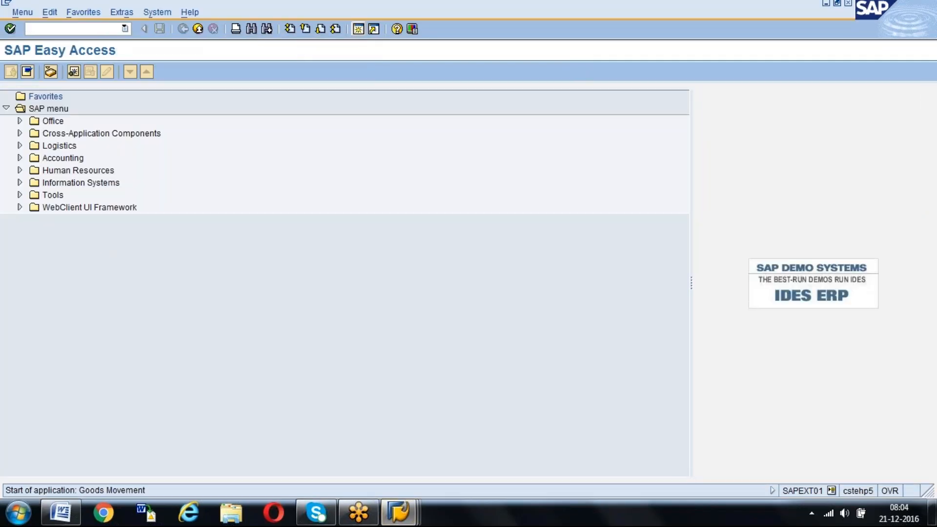
key("ctrl+v")
key("Return")
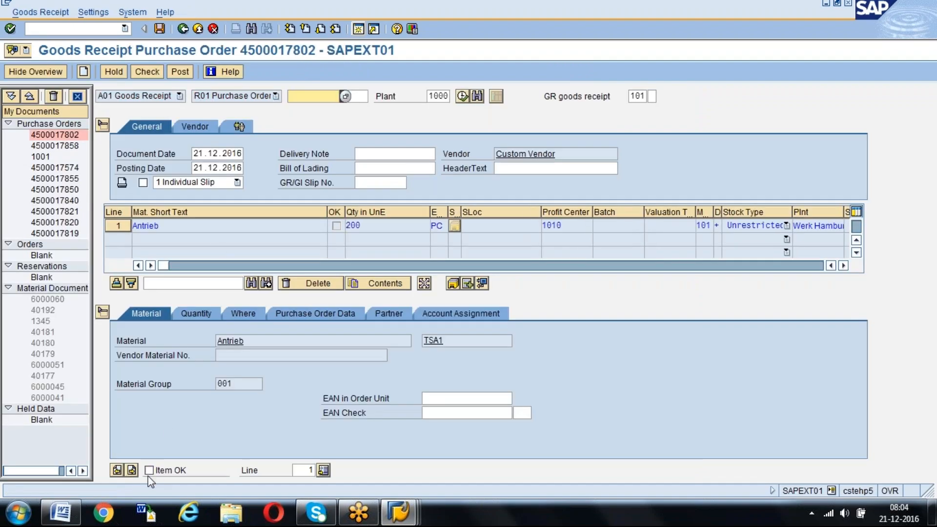
Mark the Antrieb item as OK and set its quantity in unit of entry to 100 PC
left_click(149, 470)
left_click(198, 312)
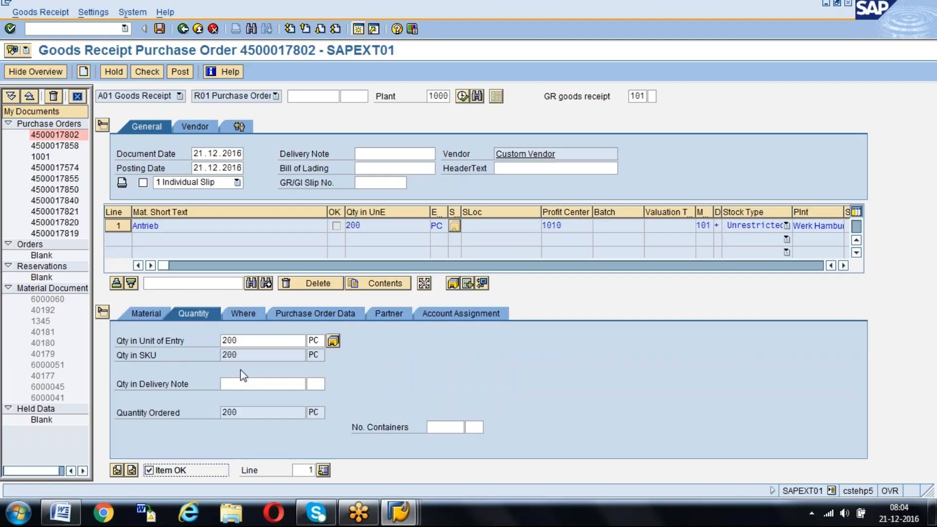
double_click(253, 340)
type("100")
key("Return")
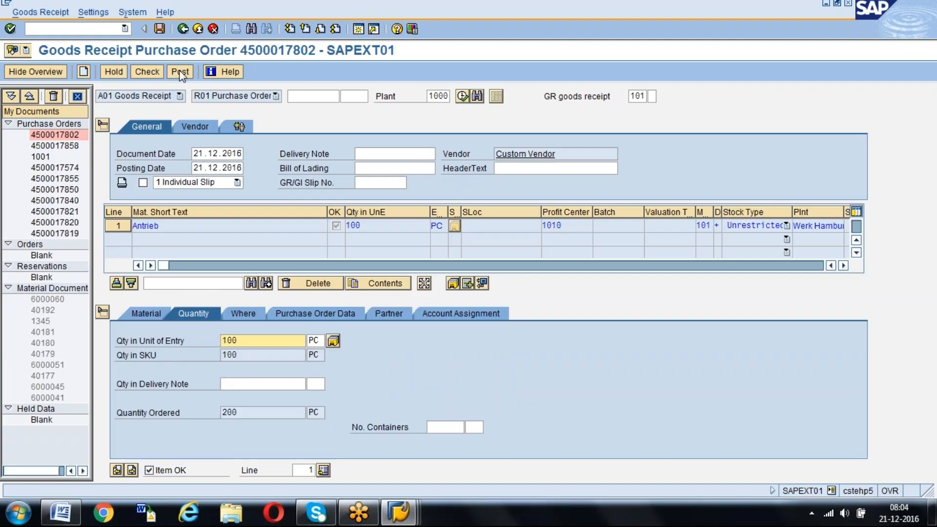
Set the receipt item's storage location to SL in plant 1000
left_click(243, 313)
left_click(236, 387)
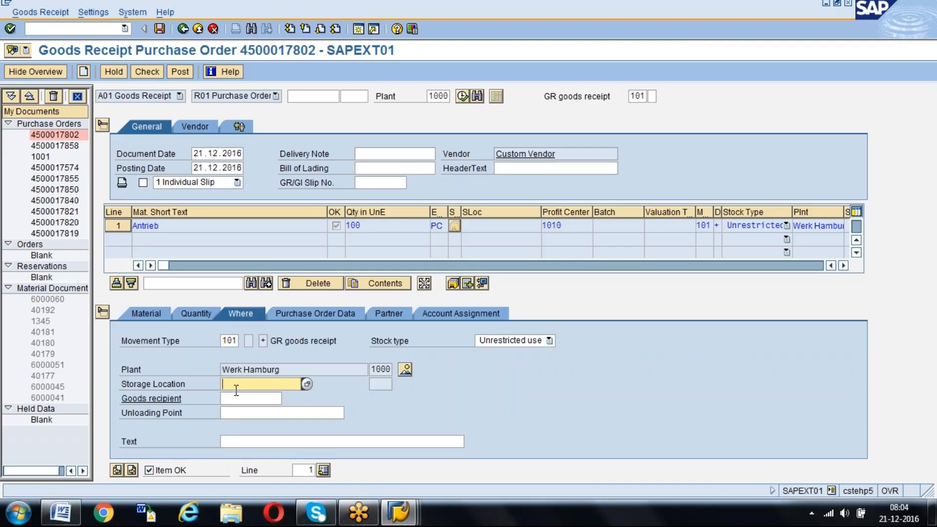
left_click(236, 396)
key("Return")
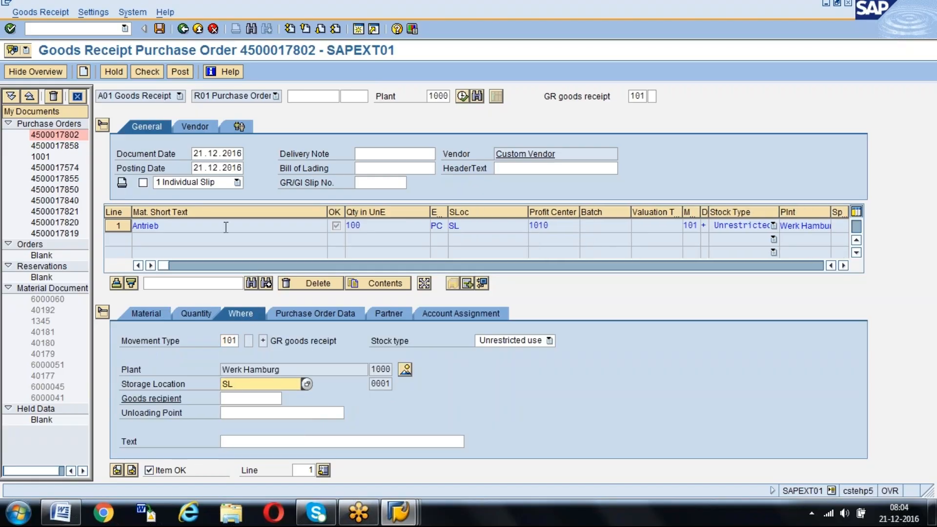
Try to post the goods receipt and look through the item's details for the shipping instruction compliance setting
left_click(181, 73)
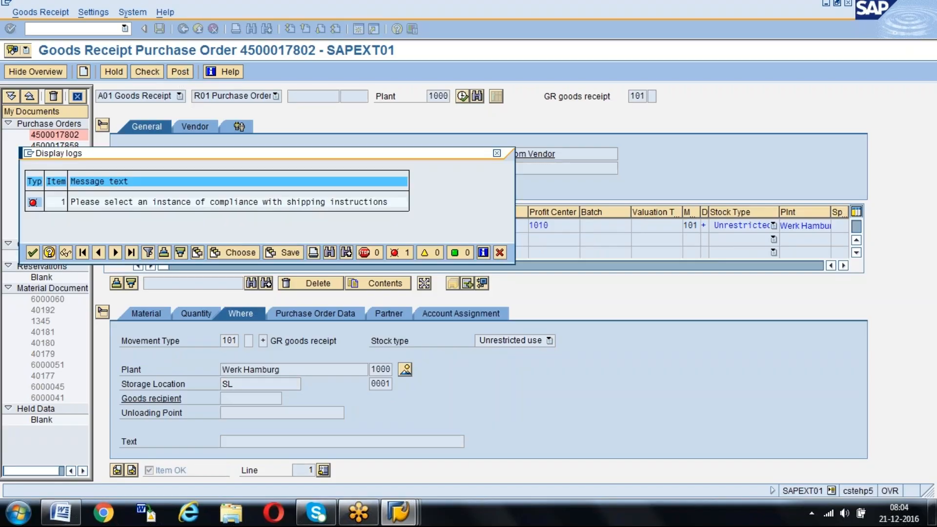
key("Return")
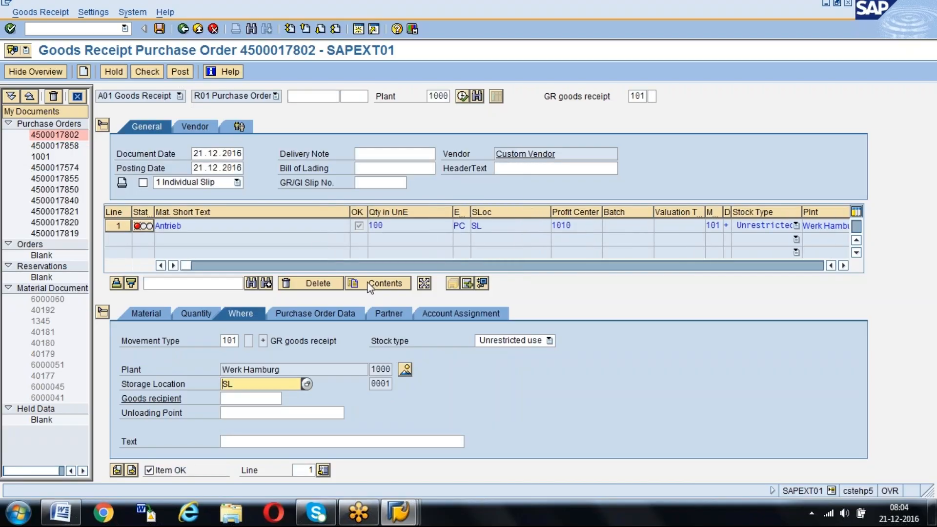
left_click(315, 313)
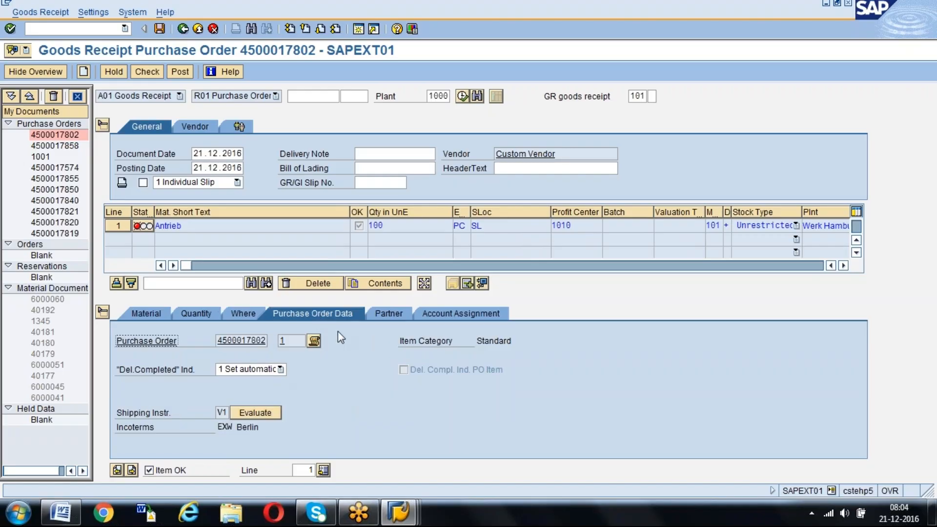
left_click(395, 315)
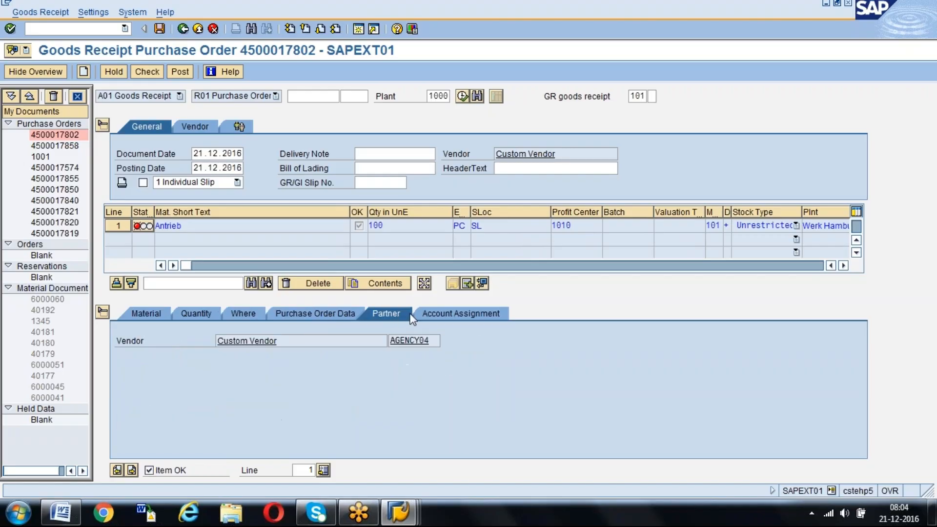
left_click(452, 314)
left_click(243, 314)
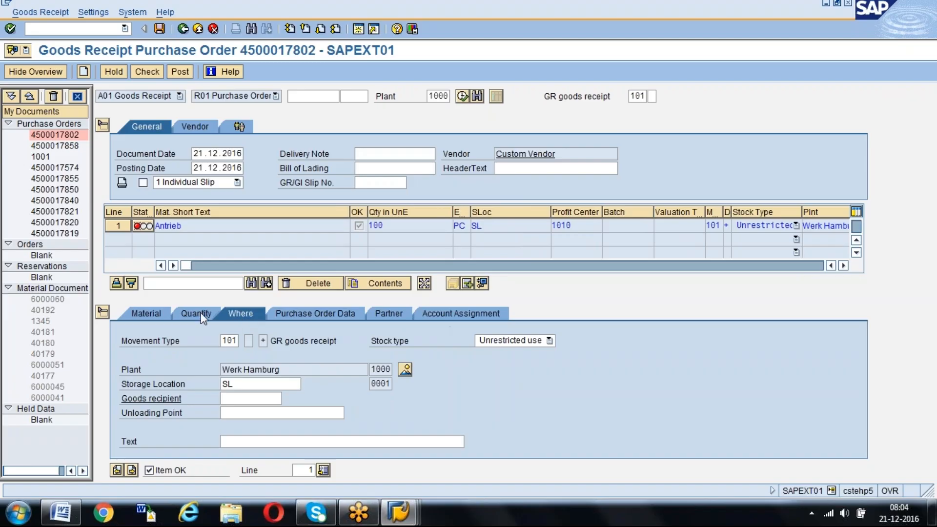
left_click(198, 313)
left_click(162, 315)
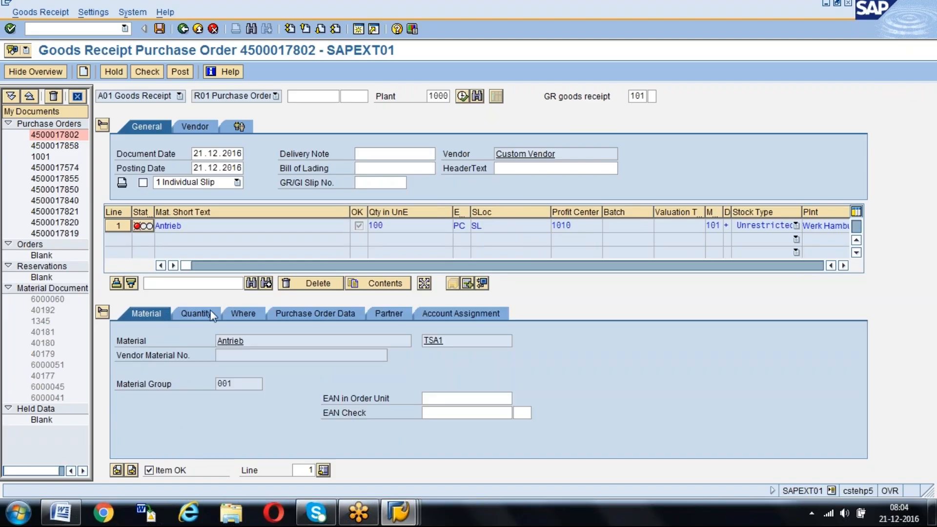
left_click(244, 315)
left_click(312, 315)
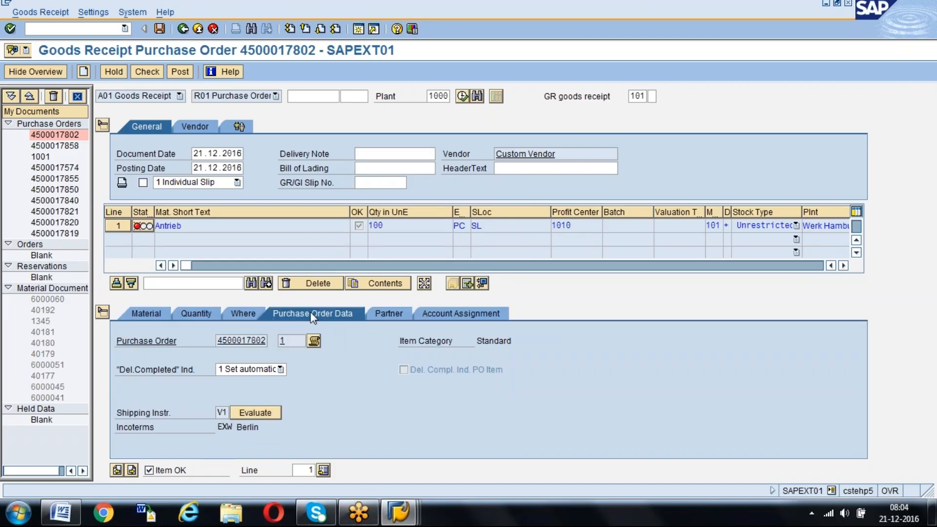
Evaluate the item's compliance with shipping instruction V1, then check and post the goods receipt
left_click(245, 411)
left_click(100, 366)
left_click(148, 73)
key("Return")
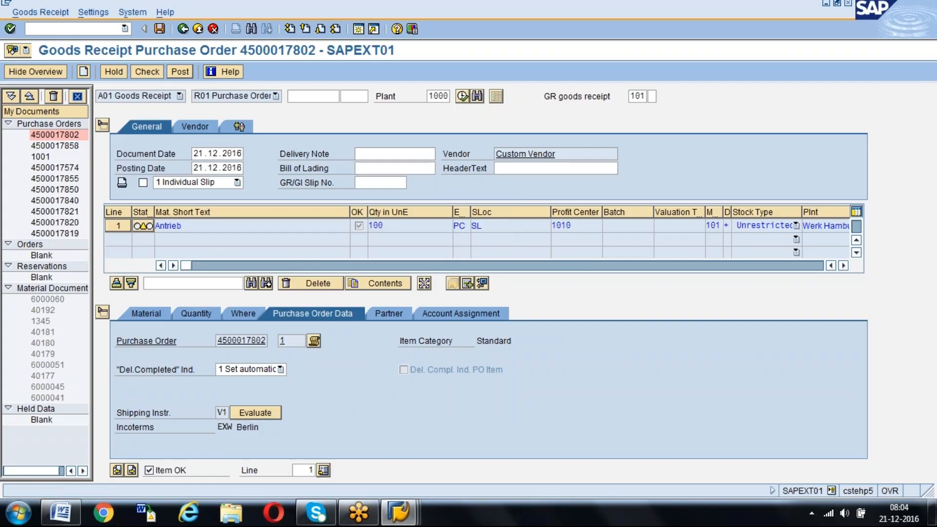
left_click(180, 72)
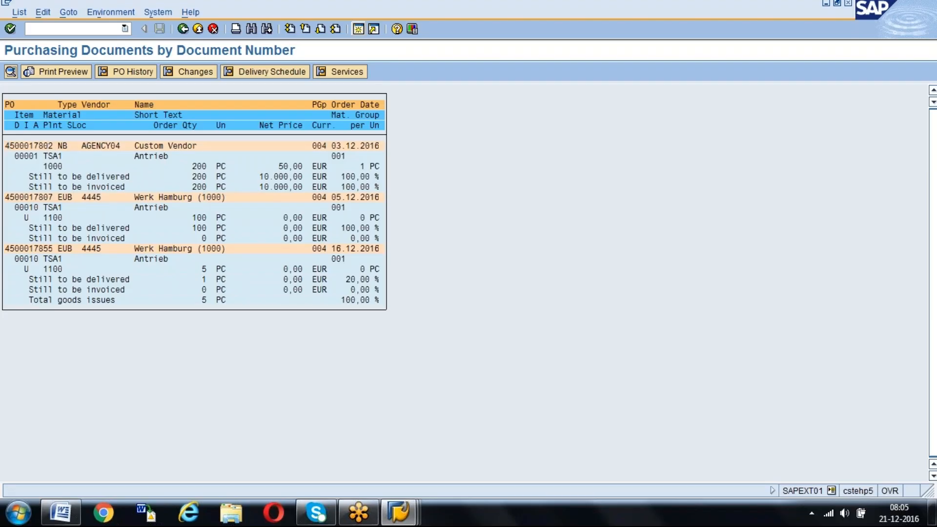
Reload vendor AGENCY04's purchase order from the purchasing documents list and examine item 1's purchase order history
double_click(28, 146)
left_click(151, 72)
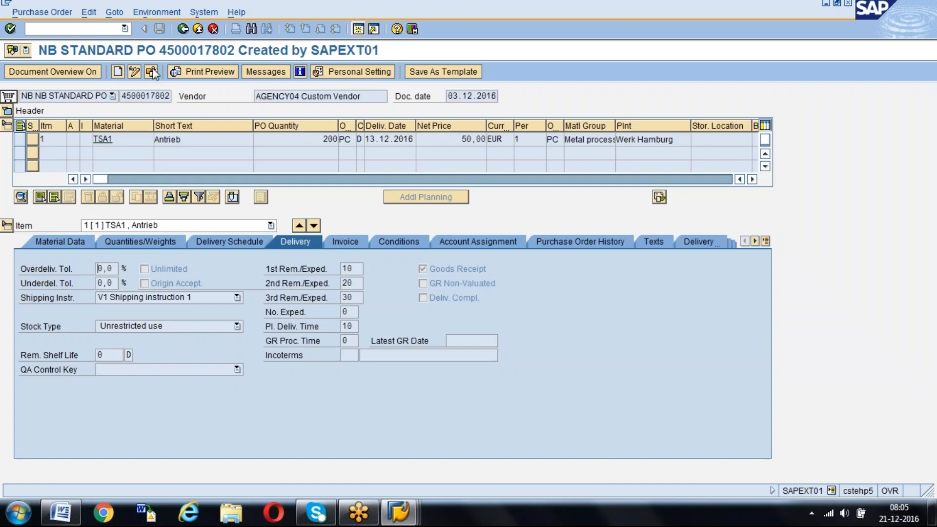
key("Return")
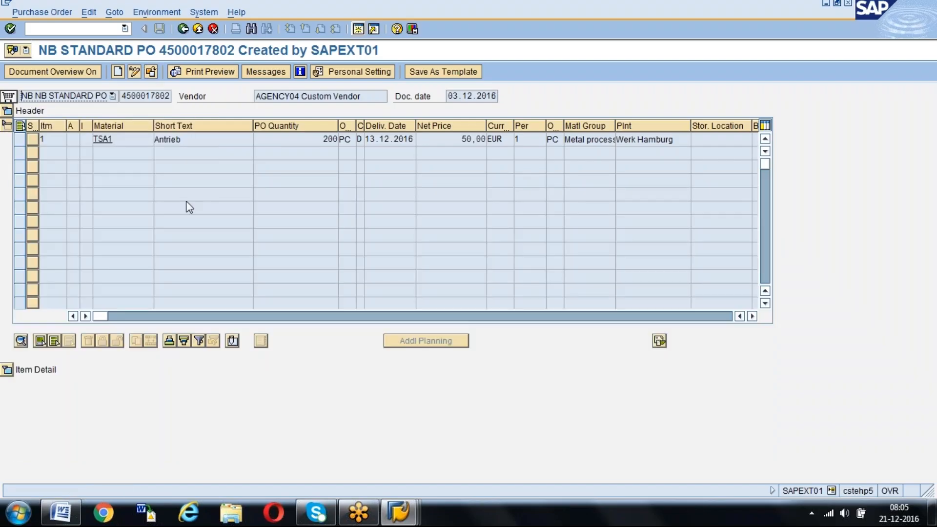
left_click(11, 370)
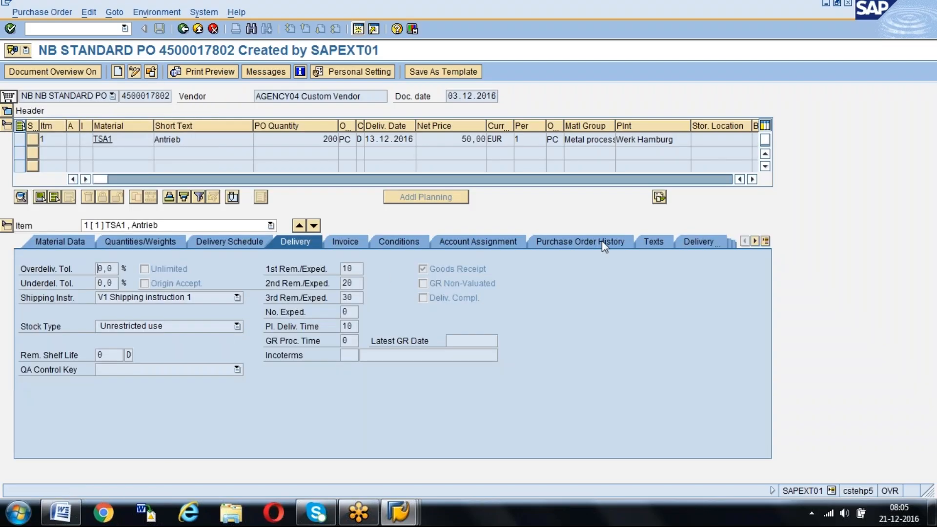
left_click(575, 243)
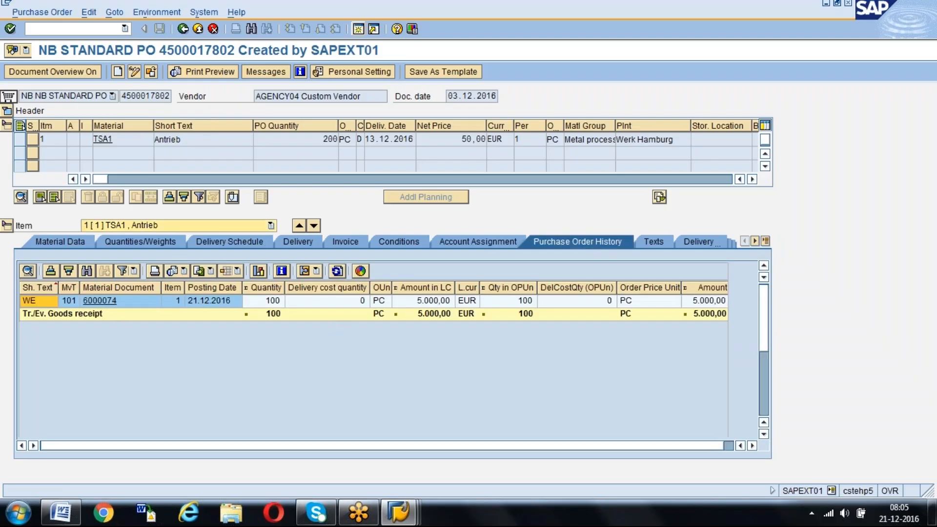
Switch the purchase order to change mode and try to delete item 1, material TSA1
left_click(135, 72)
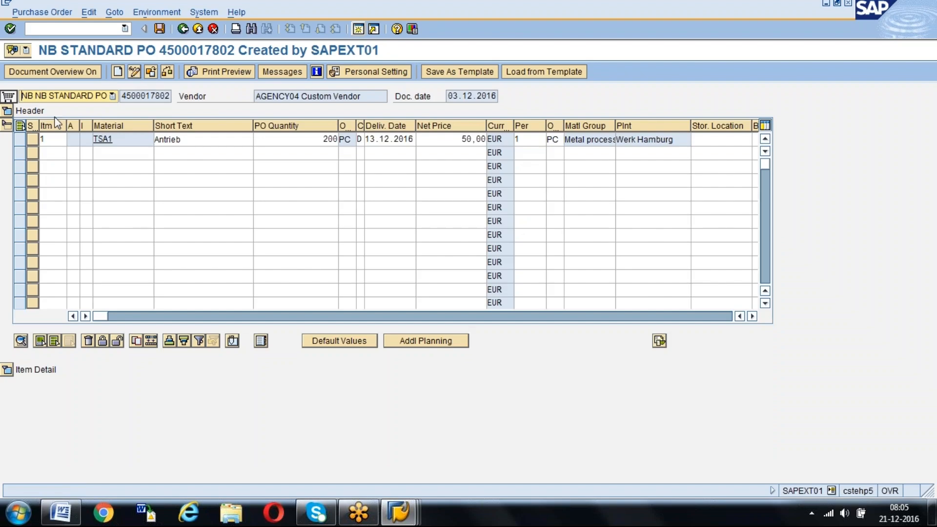
left_click(21, 139)
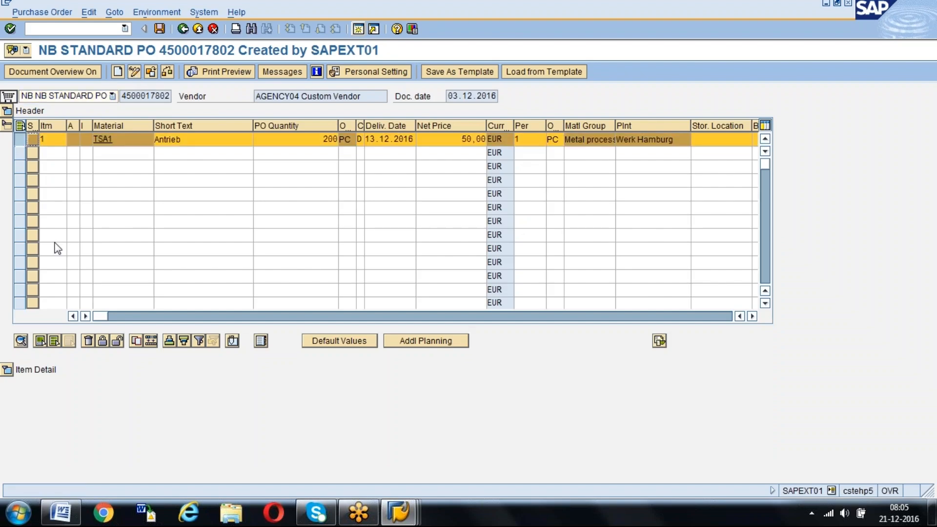
left_click(89, 340)
key("Return")
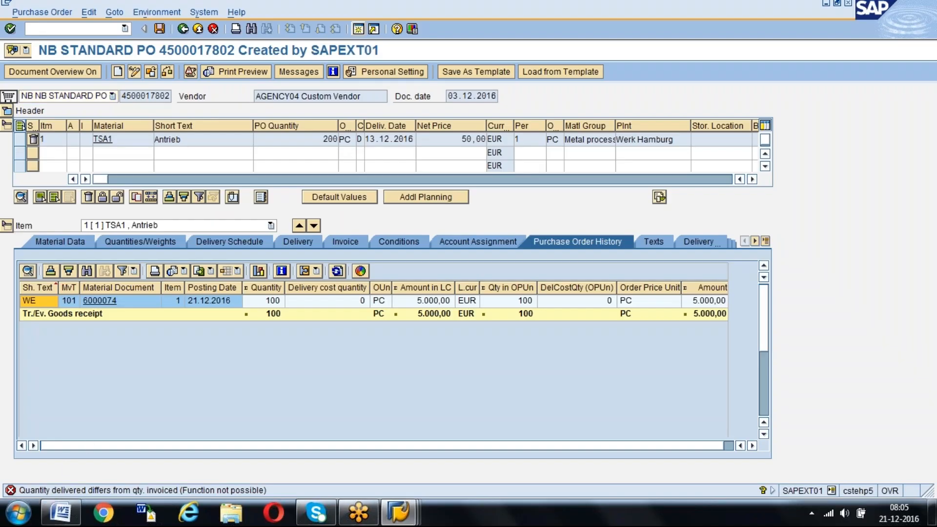
Read the detailed explanation of the deletion error and check the purchase order for messages
double_click(151, 490)
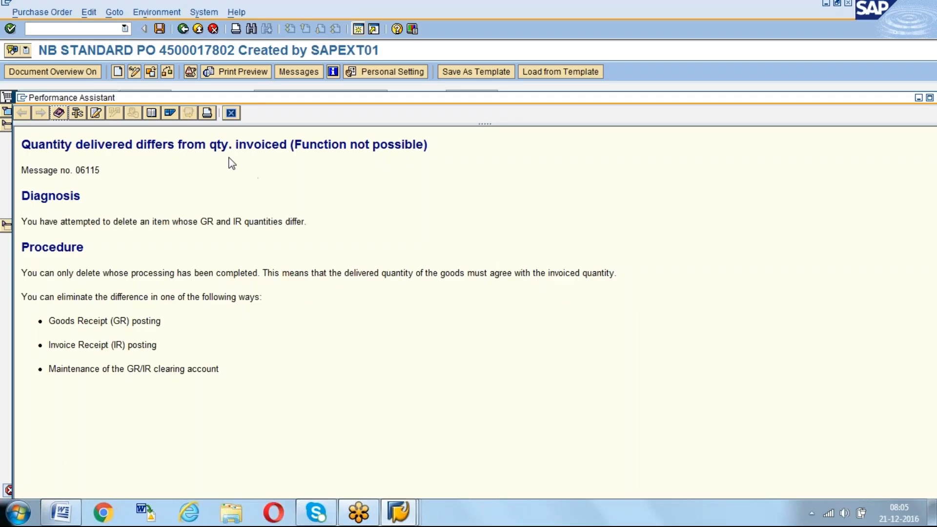
left_click(231, 113)
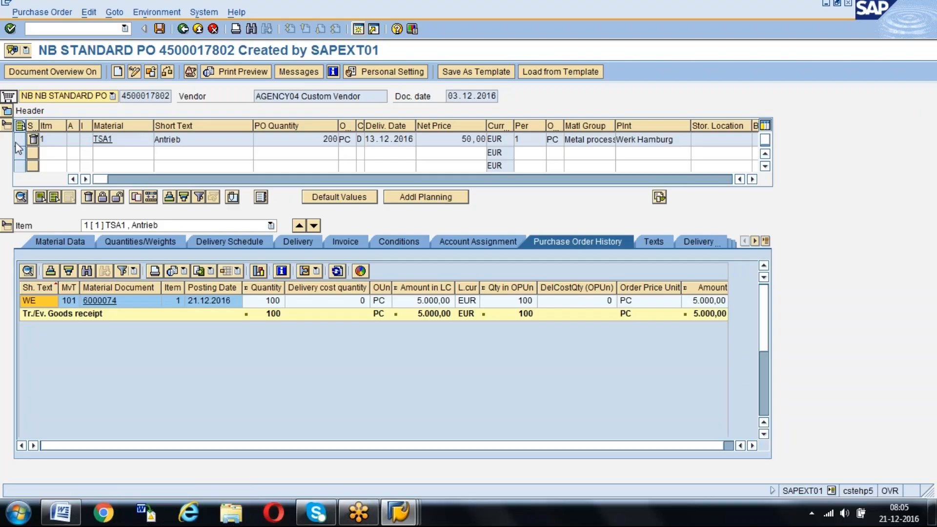
left_click(168, 72)
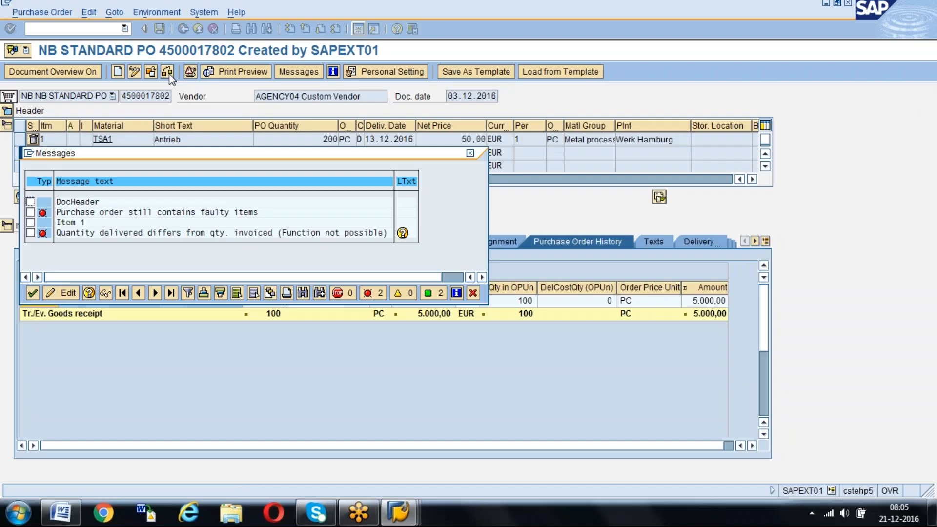
key("Return")
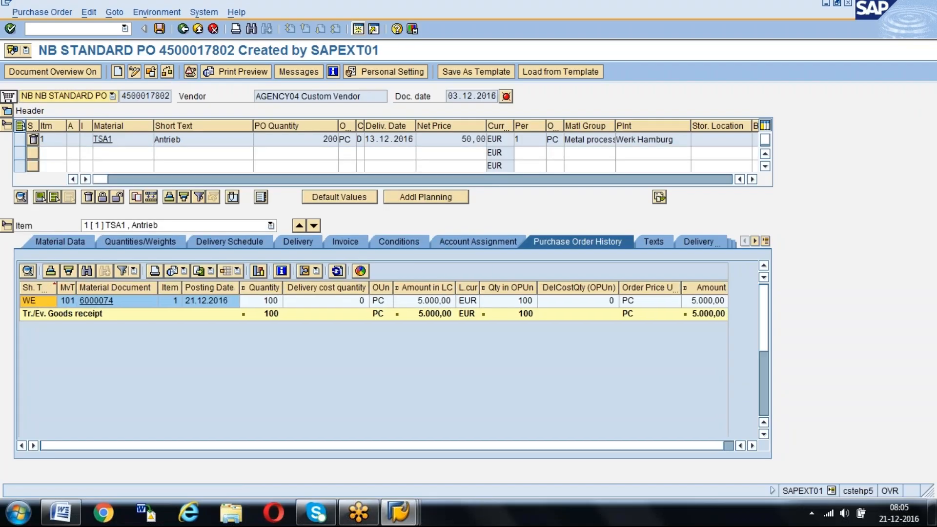
Remove the deletion flag from item 1 and open the item's delivery details
left_click(18, 140)
left_click(118, 197)
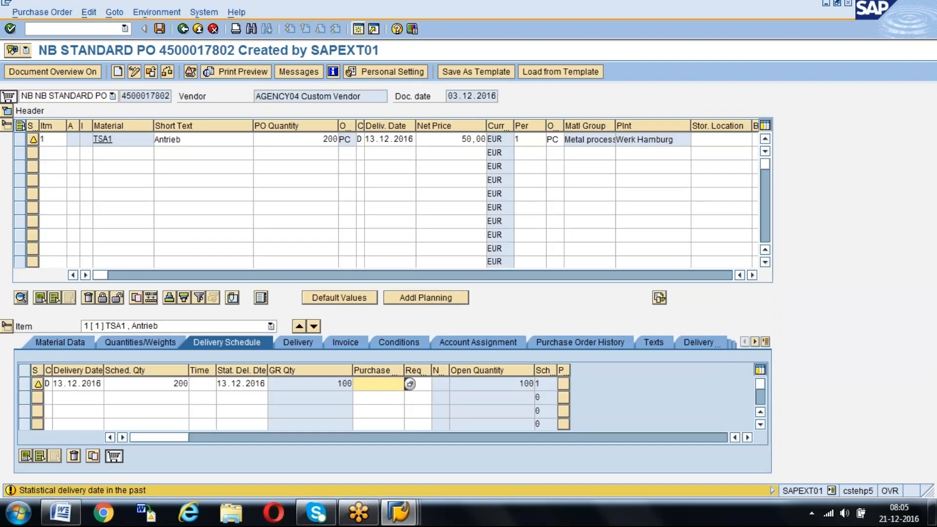
left_click(308, 343)
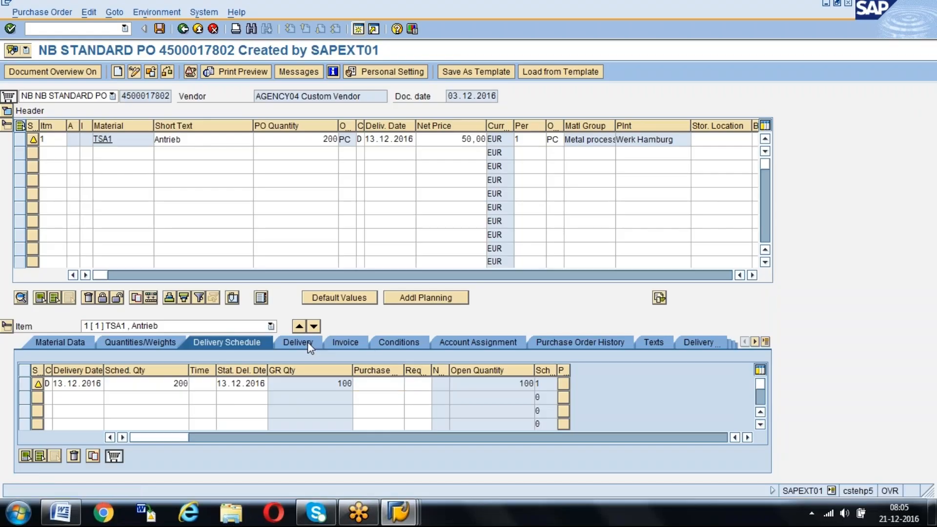
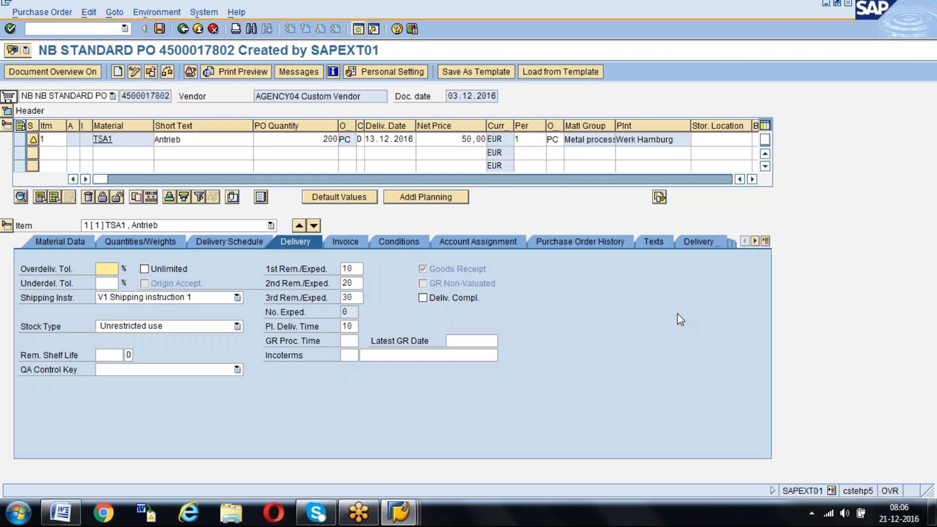
Save the purchase order change, then reopen vendor AGENCY04's purchase order from the list and examine item 1's purchase order history
key("ctrl+s")
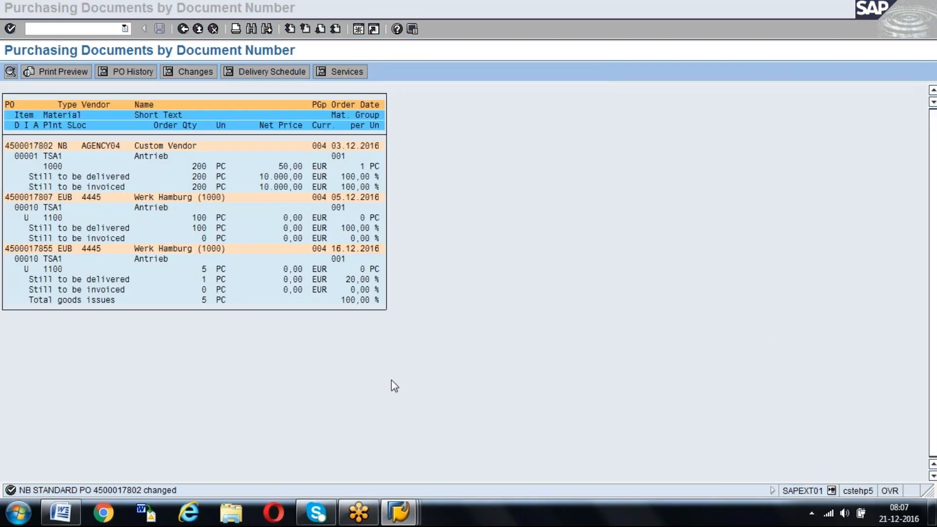
left_click(59, 511)
left_click(291, 187)
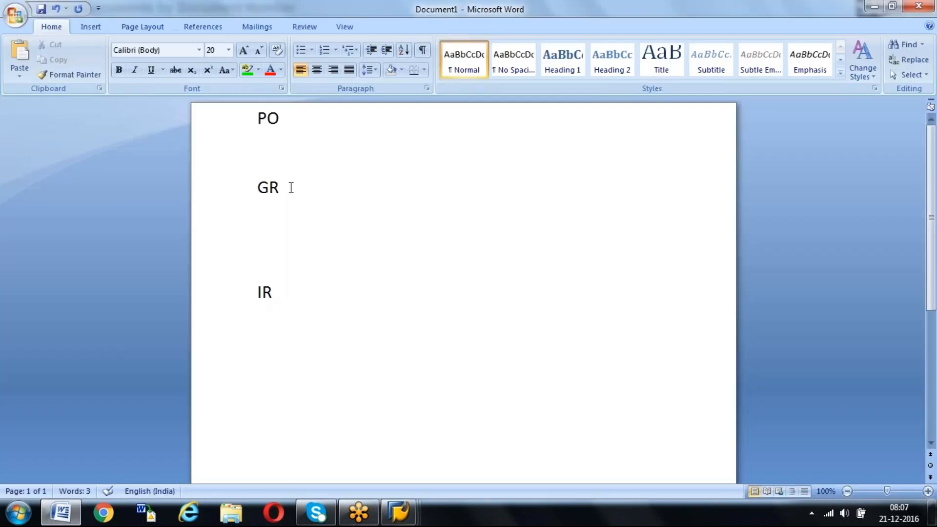
key("alt+Tab")
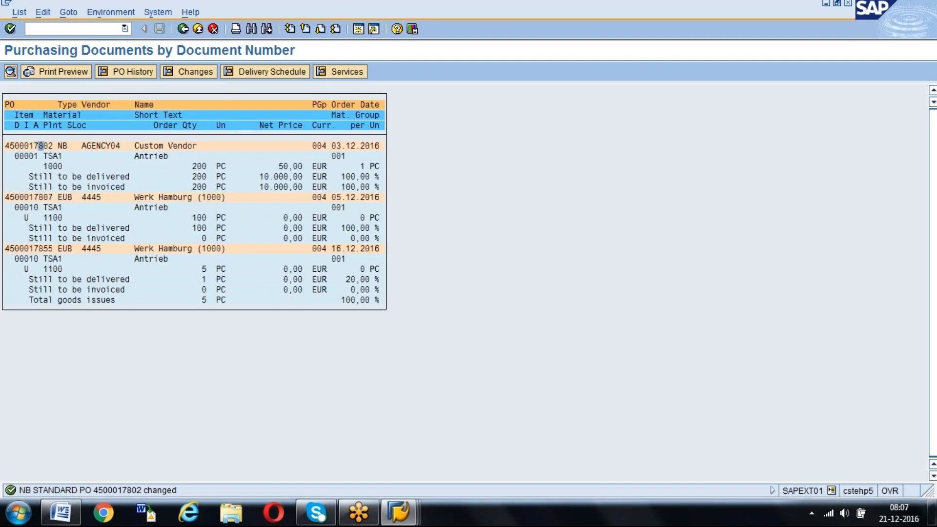
double_click(29, 146)
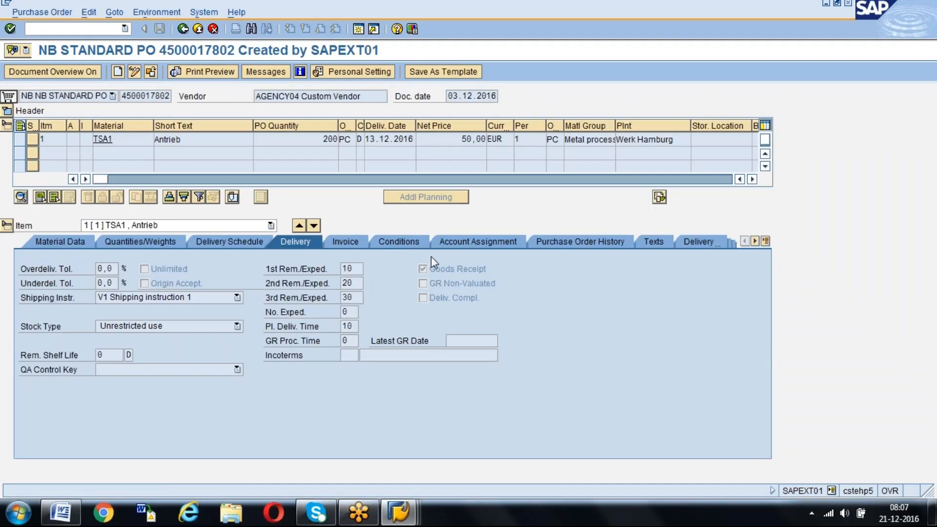
left_click(570, 244)
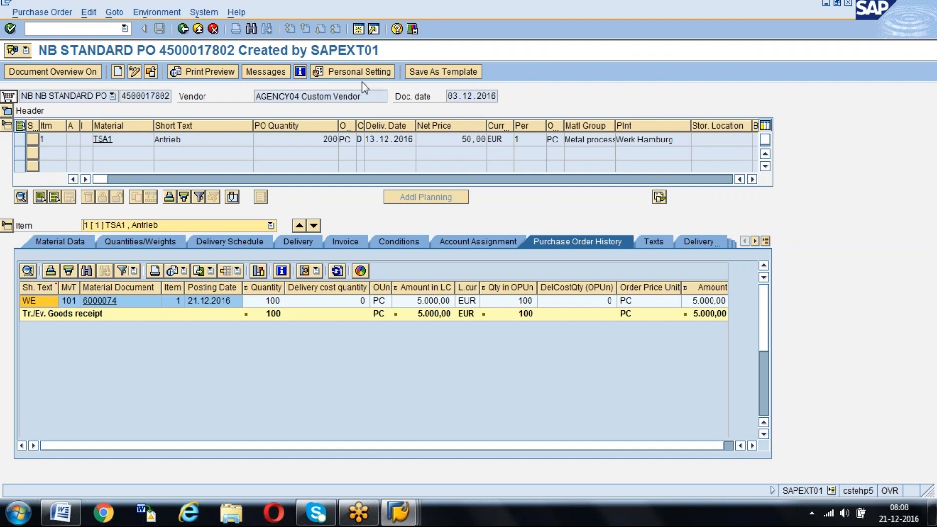
Start MIGO in a new session and load material document 6000074 for cancellation
left_click(358, 29)
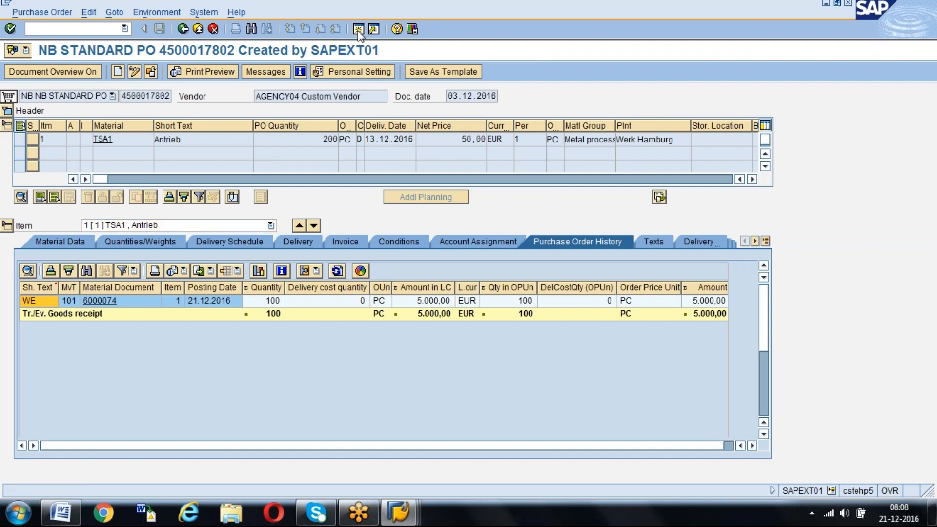
type("migo")
key("Return")
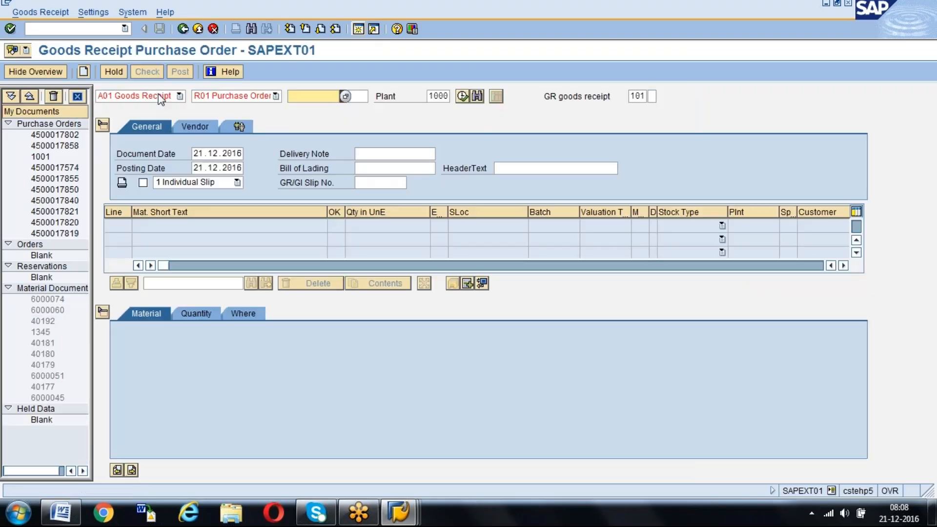
left_click(160, 99)
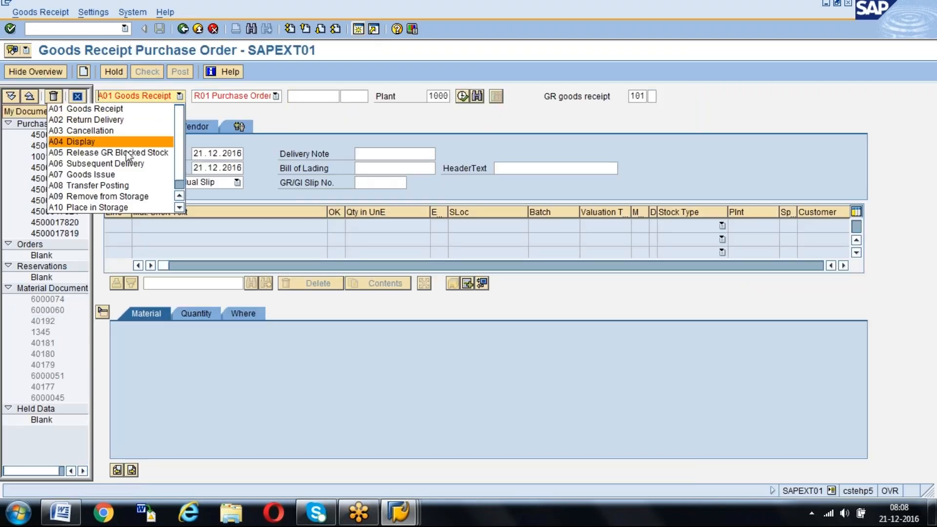
left_click(131, 135)
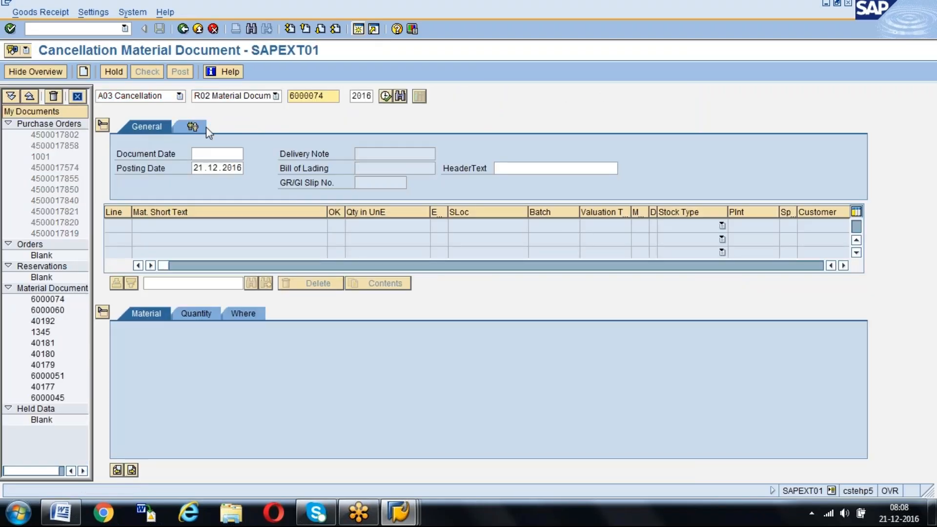
key("Return")
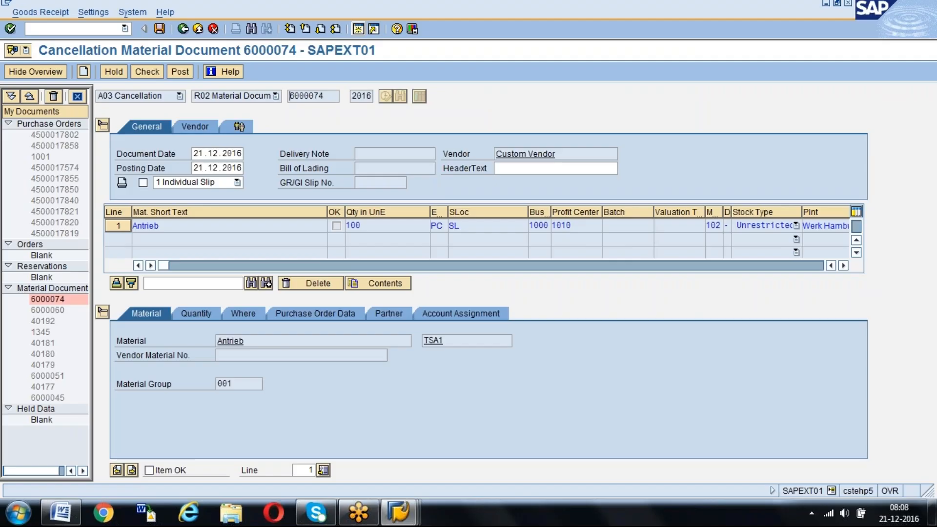
Review the quantity details of the Antrieb line and mark the item as OK
left_click(209, 312)
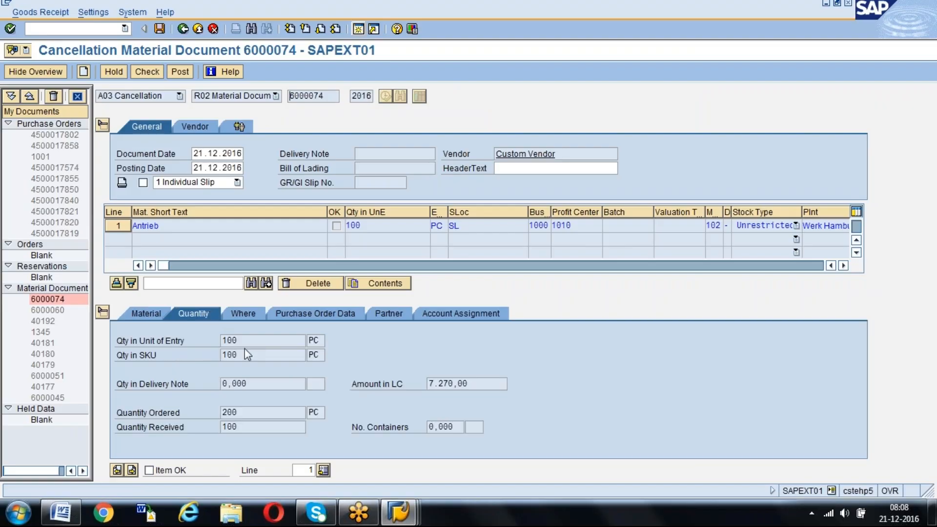
left_click_drag(255, 338, 224, 341)
left_click(224, 342)
left_click(149, 471)
Set the reason for movement to 0001 Transit Damaged, then check and post the goods receipt cancellation
left_click(239, 314)
left_click(238, 428)
left_click(249, 428)
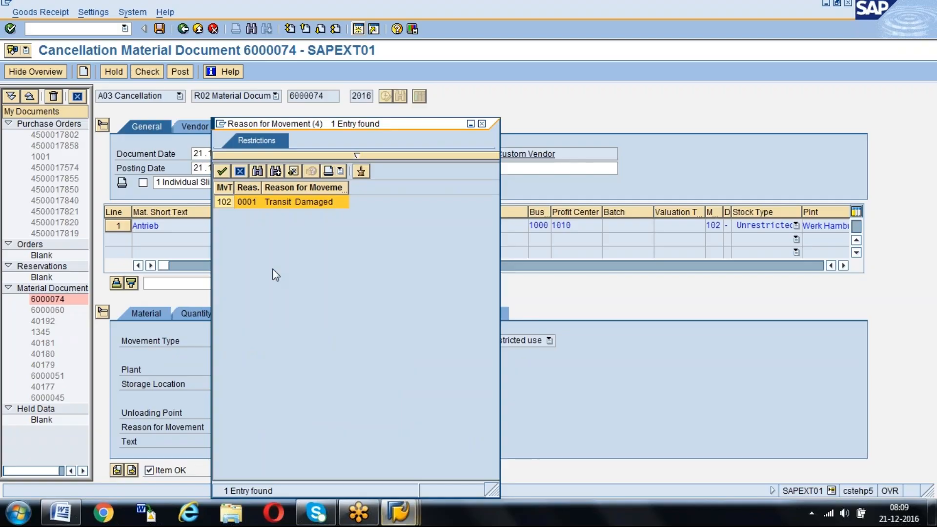
double_click(294, 201)
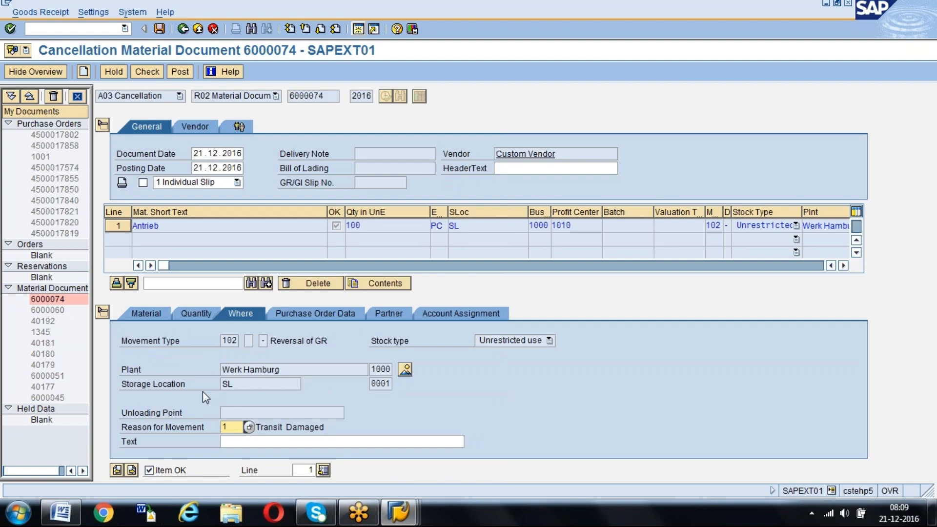
left_click(147, 73)
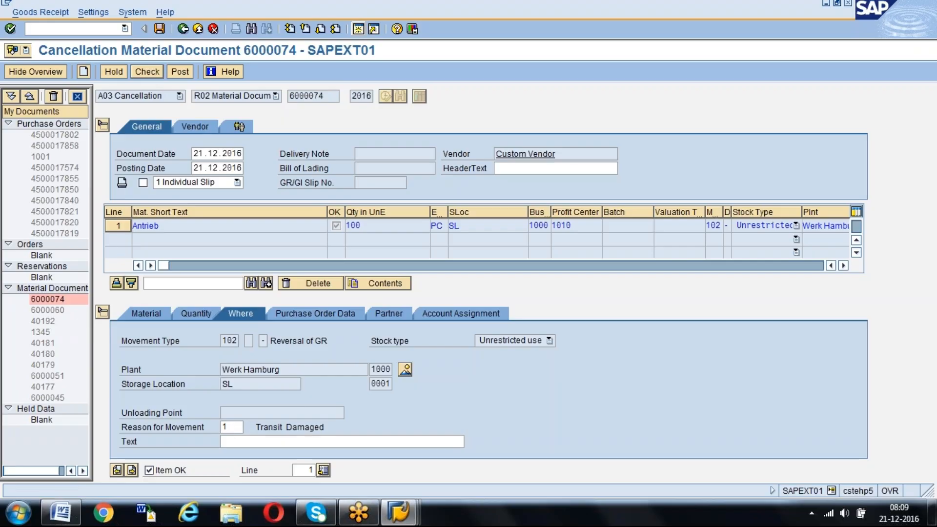
left_click(181, 72)
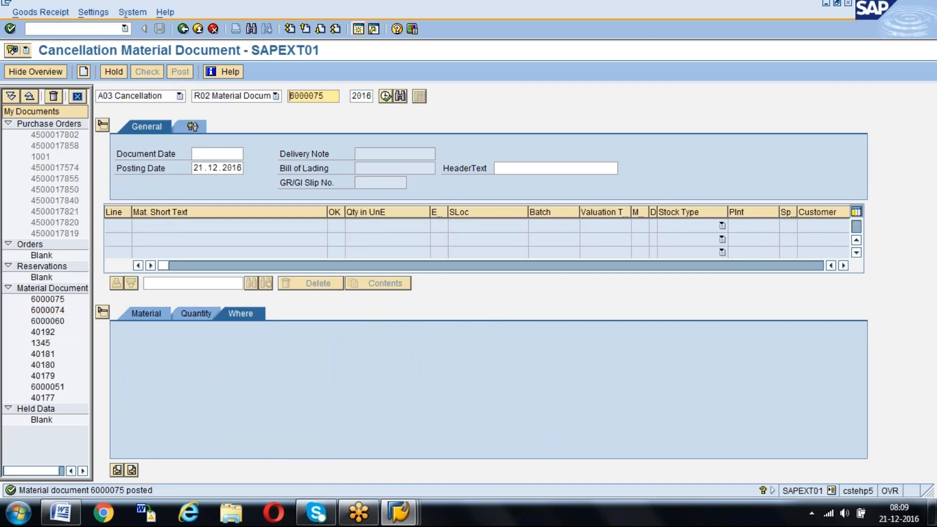
View the initial screen of the separate Cancel Material Document transaction and return to SAP Easy Access
type("/nmigo")
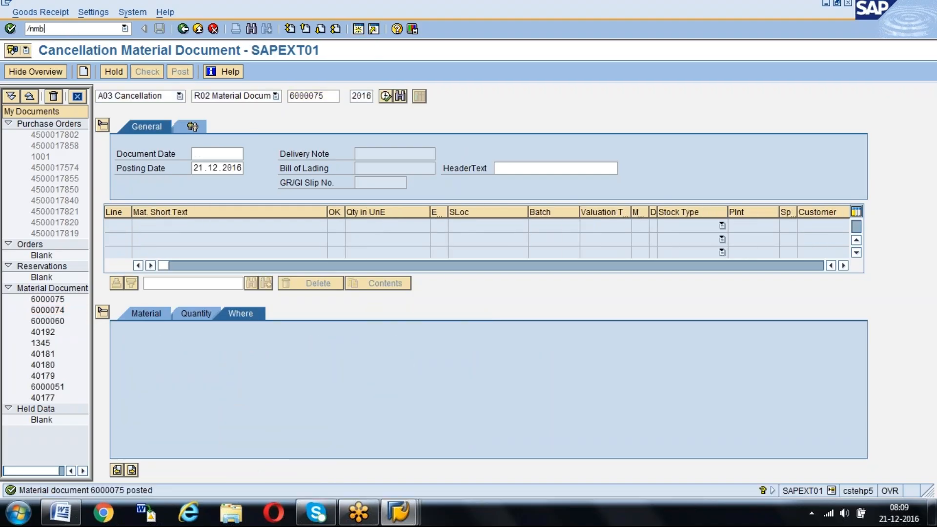
key("Return")
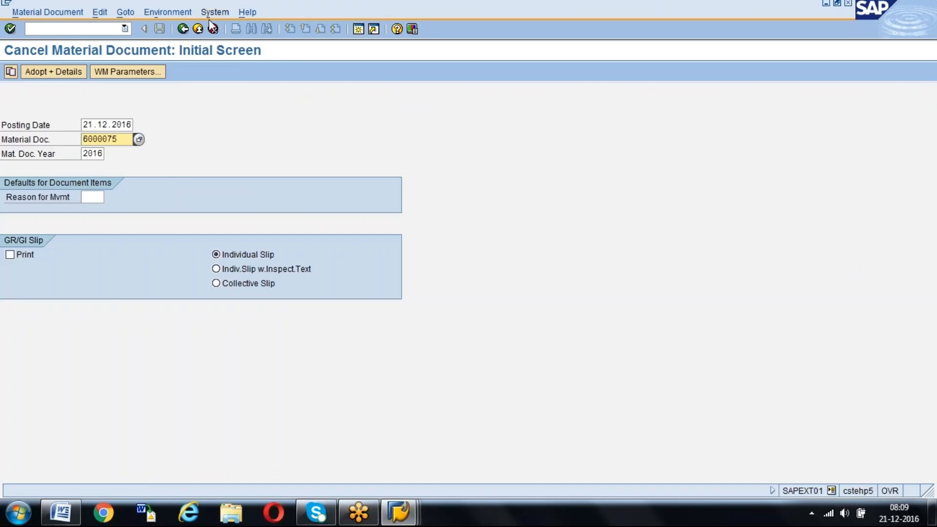
left_click(184, 29)
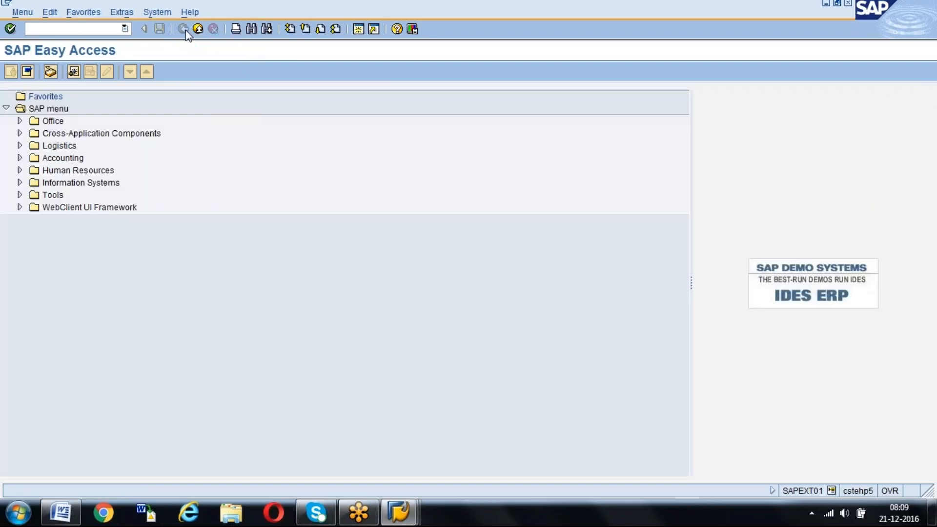
Switch to the Word notes and add "Deletion flag in PO" below the PO heading
left_click(60, 512)
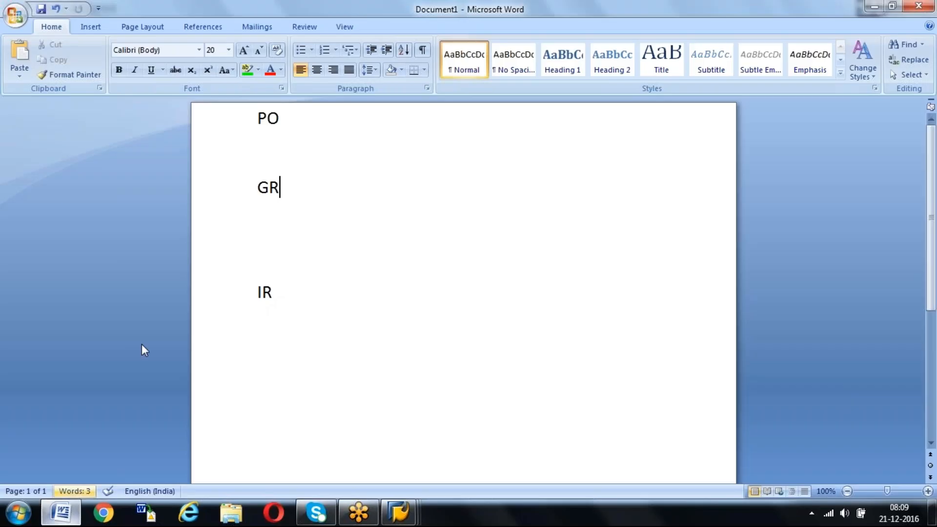
left_click(313, 174)
type("Deletion")
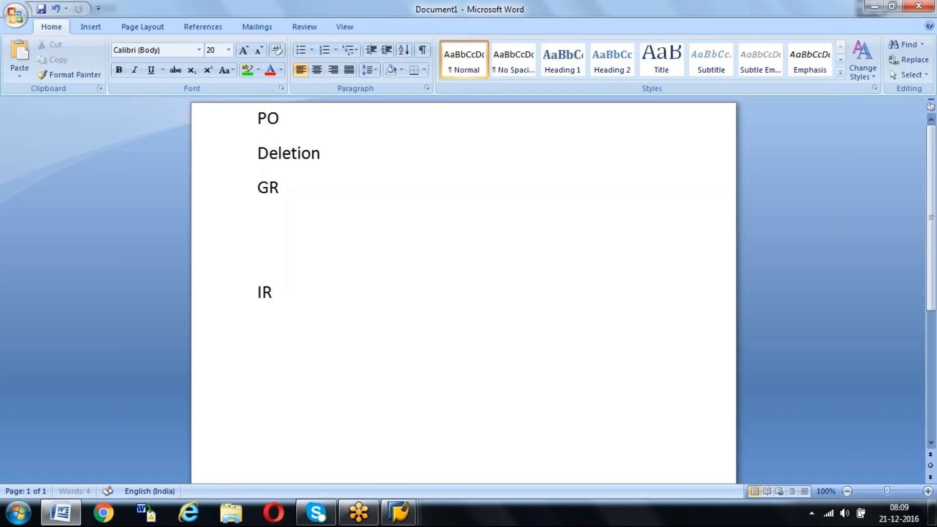
type(" flag in PO")
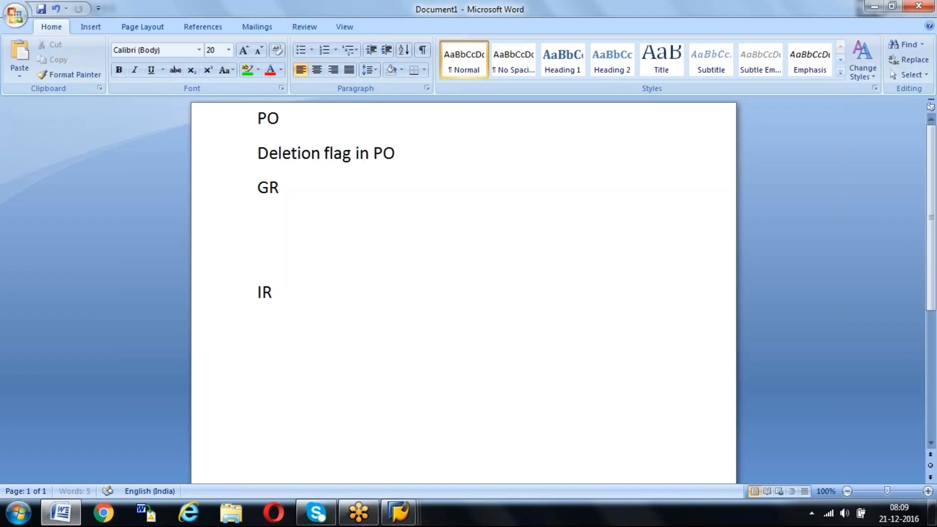
Add "Cancellation-MIGO" below the GR heading and remove the spare blank lines above IR
key("Down")
key("Down")
type("Can")
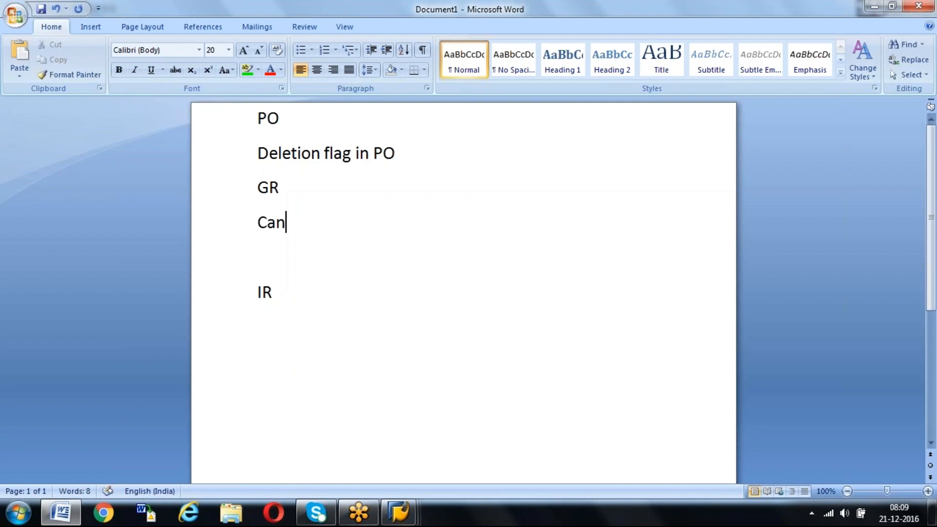
type("cellation-")
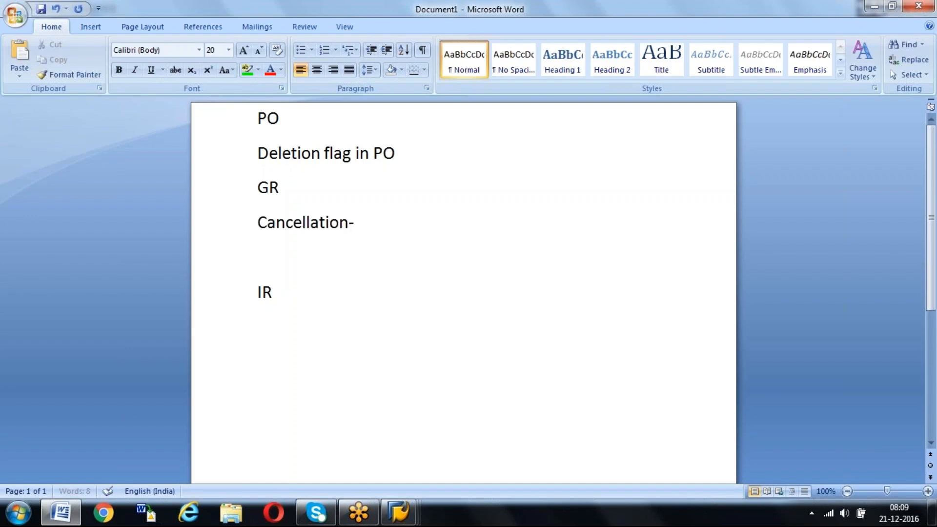
type("MIGO")
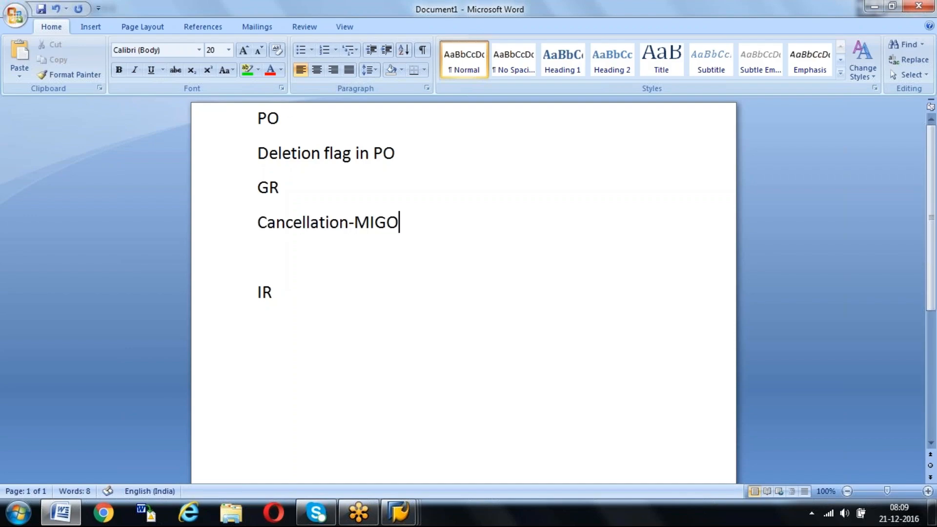
left_click(282, 293)
key("Return")
left_click(269, 267)
key("BackSpace")
Switch to the SAP Easy Access session and start transaction MR8M for cancelling an invoice document
left_click(404, 507)
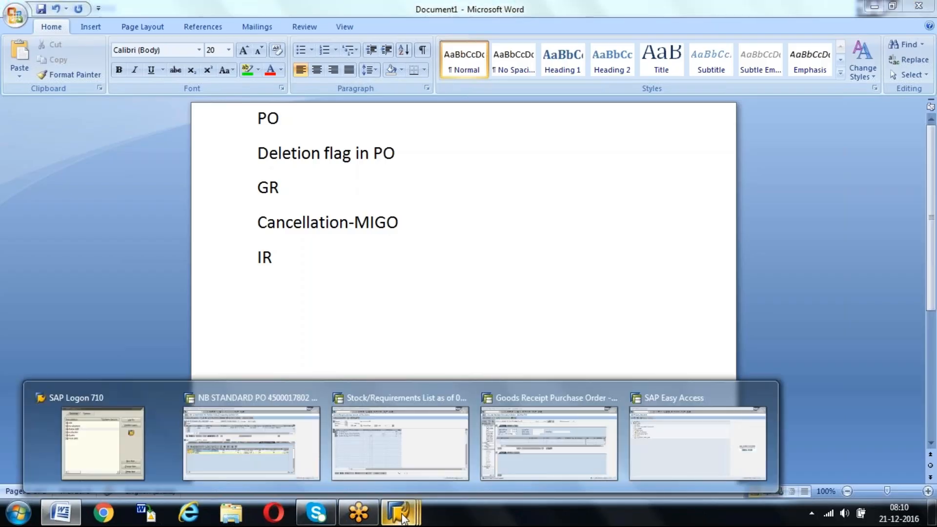
mouse_move(548, 414)
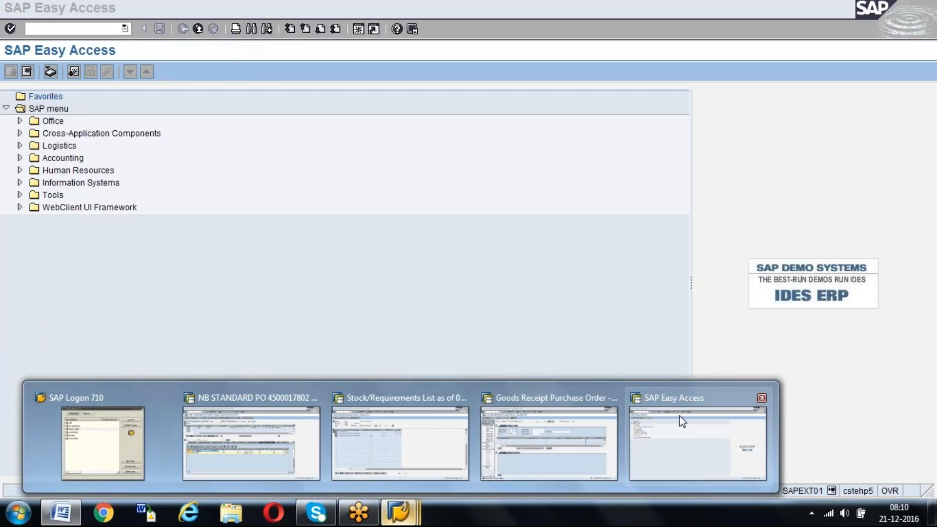
left_click(679, 415)
left_click(82, 29)
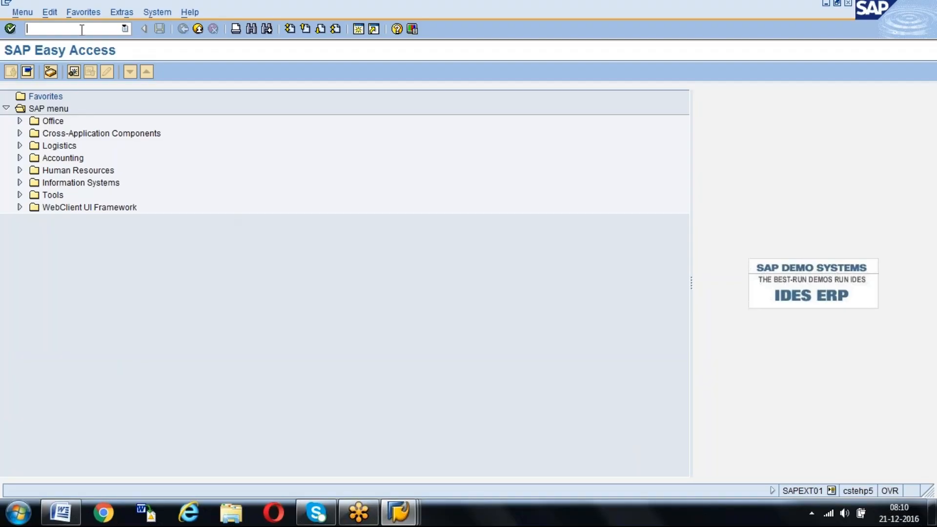
type("/nmr8m")
key("Return")
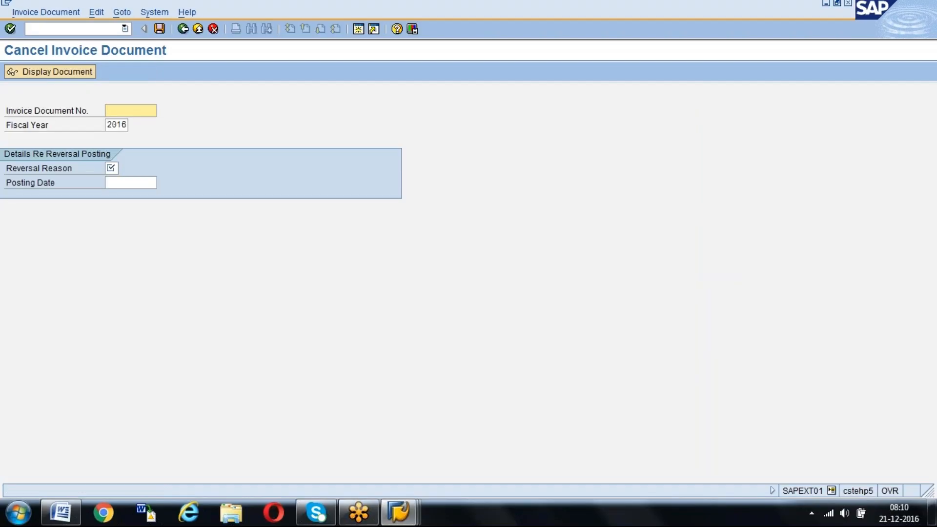
In the Word notes, add a colon after IR and, below it, "If we cancel IR, system will generate Credit Memo"
left_click(60, 512)
left_click(288, 256)
type(":")
key("Return")
key("Return")
type("If w")
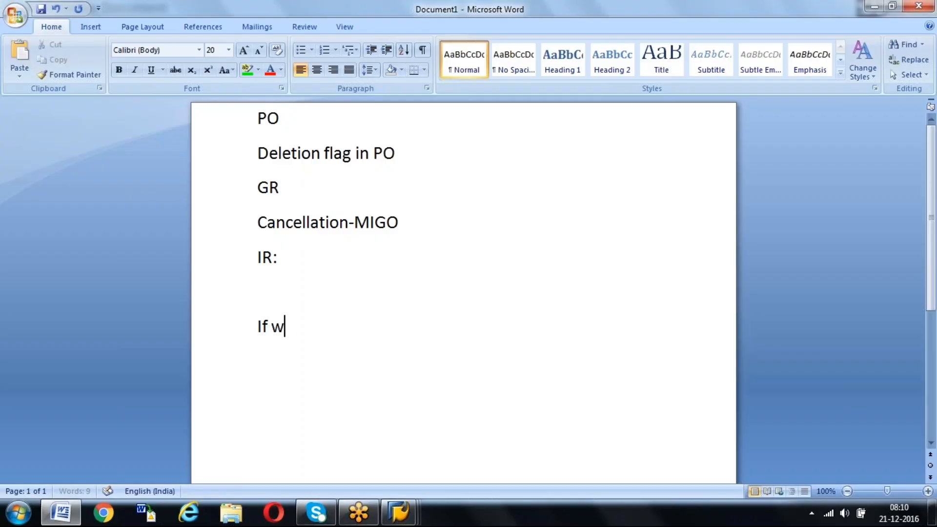
type("e cancel I")
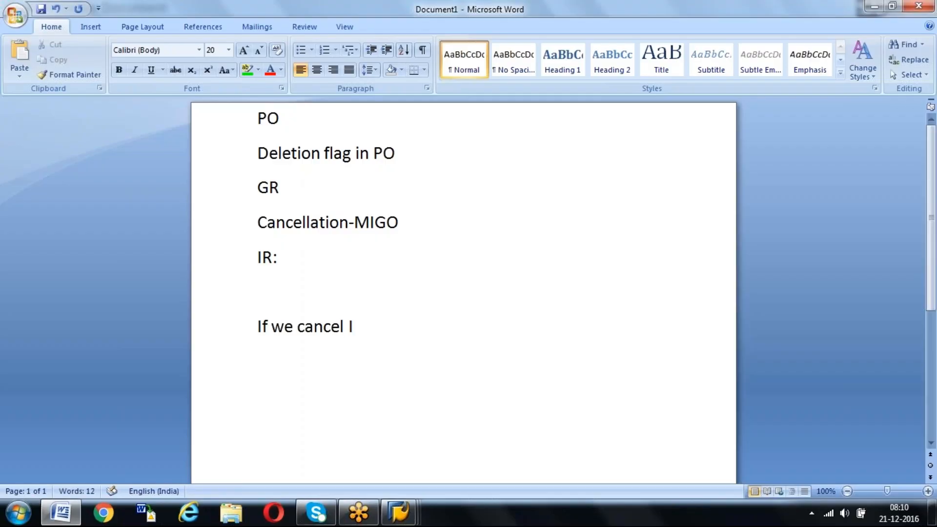
type("R, system")
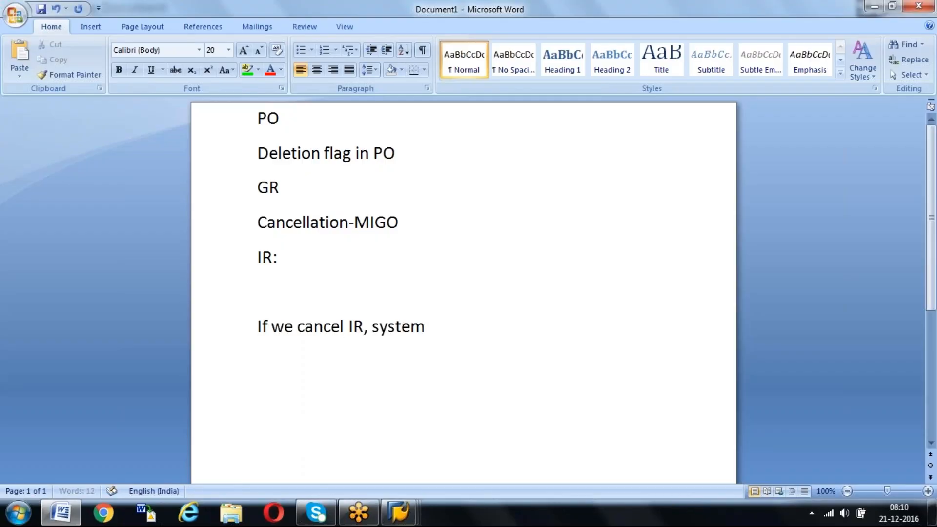
type(" will gene")
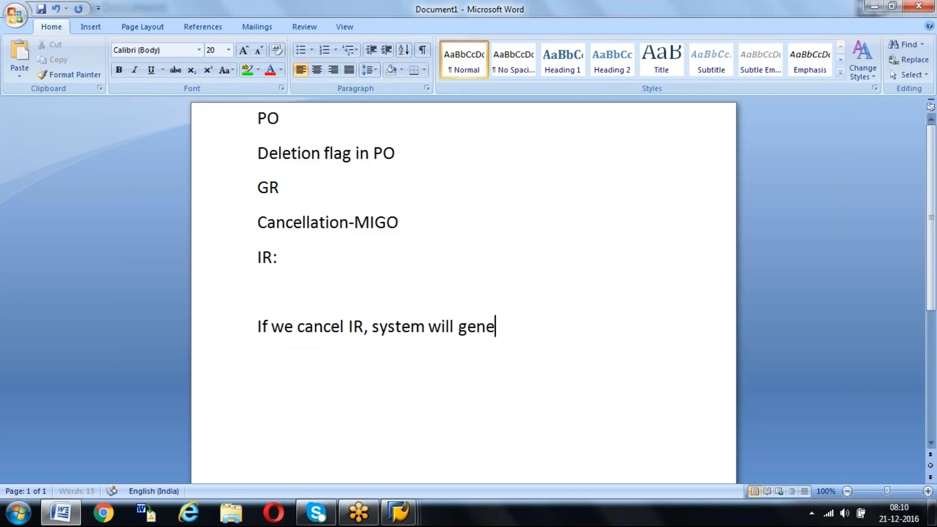
type("rate Cre")
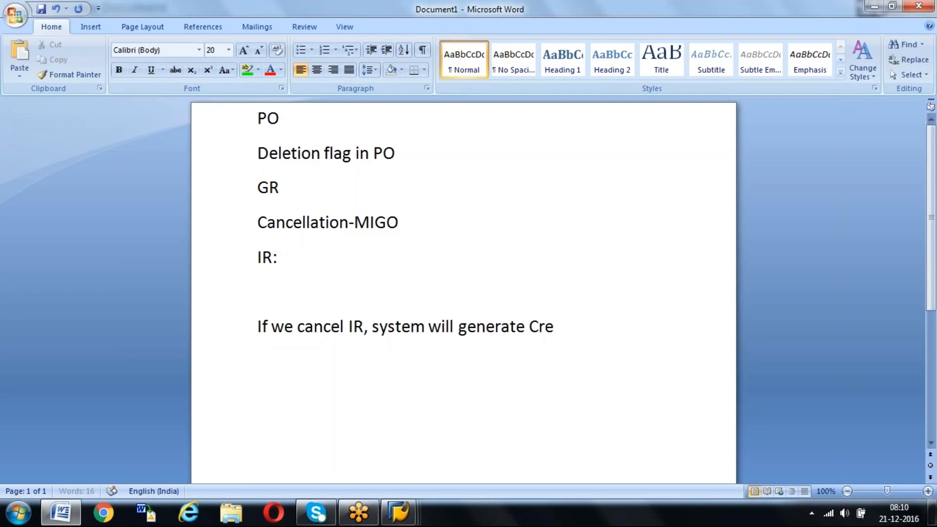
type("dit Memo")
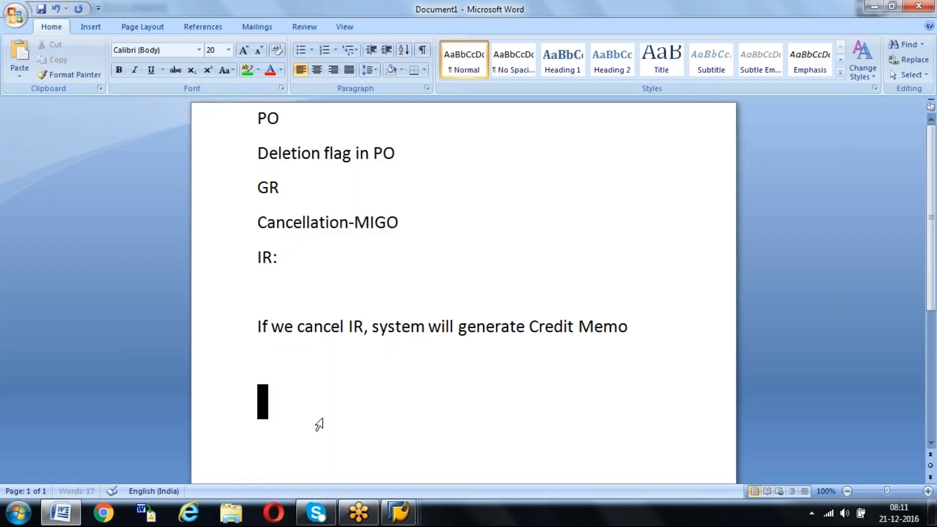
mouse_move(405, 521)
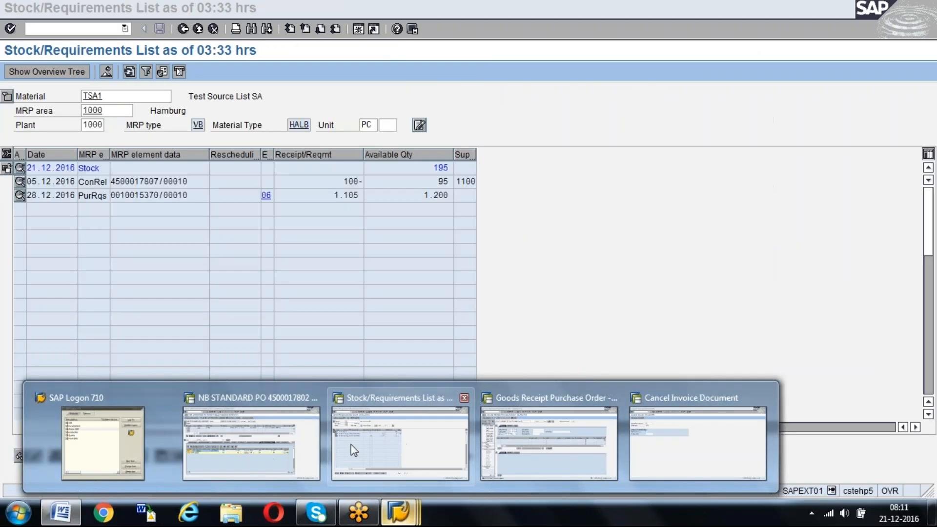
Switch to the session showing the purchase order history and start transaction ME2N there
left_click(265, 435)
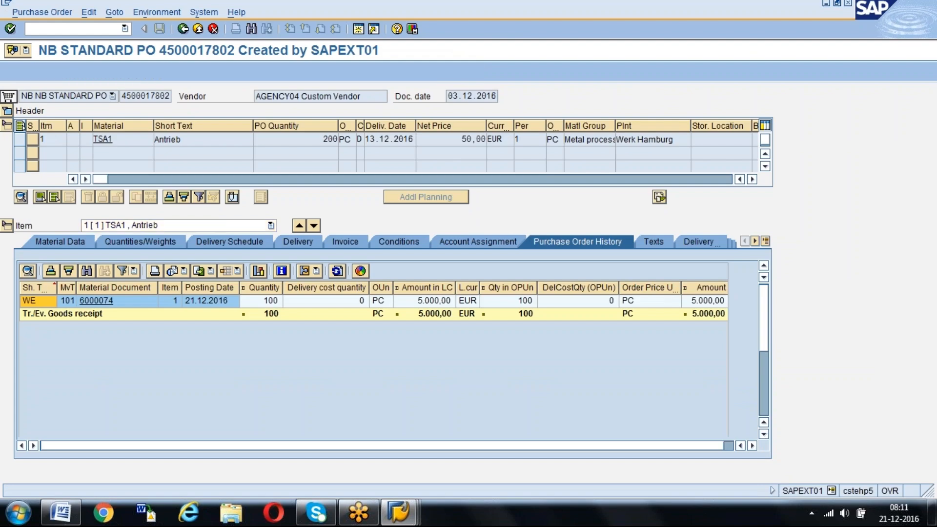
left_click(9, 96)
key("Return")
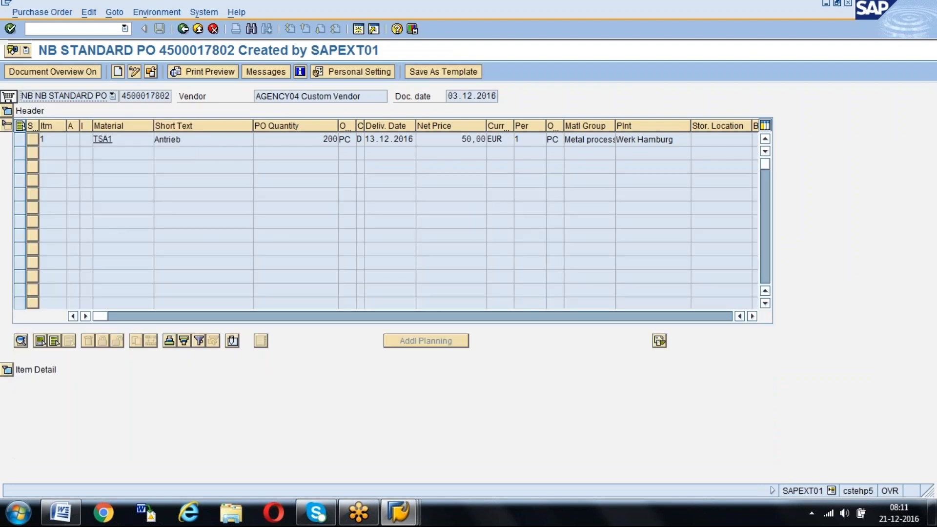
type("/NME2N")
key("Return")
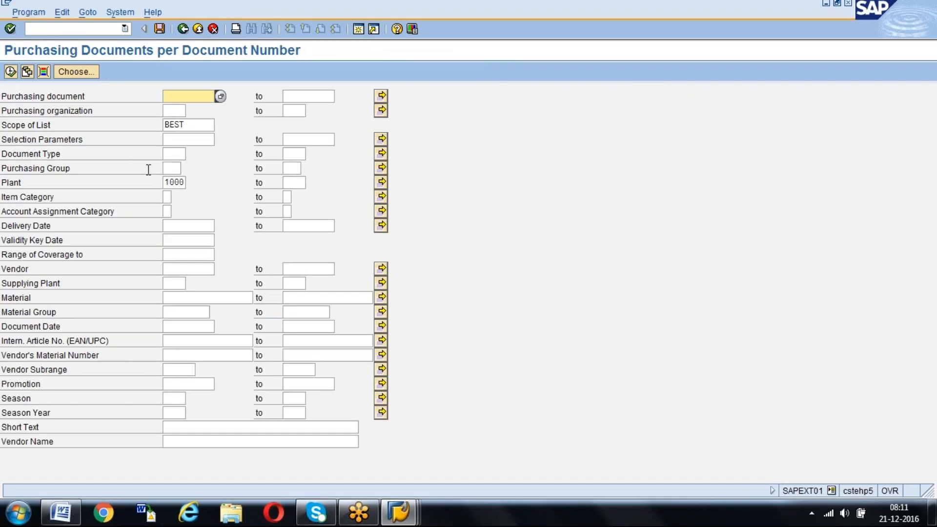
Set the plant to GKP1 and run the list of purchasing documents
left_click(181, 183)
key("BackSpace")
key("BackSpace")
key("BackSpace")
key("BackSpace")
type("GKP1")
left_click(10, 72)
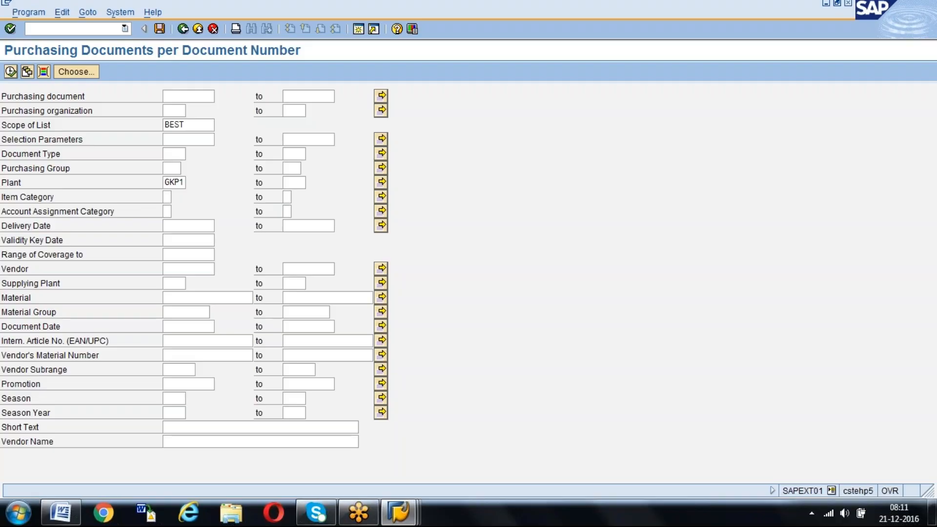
key("F8")
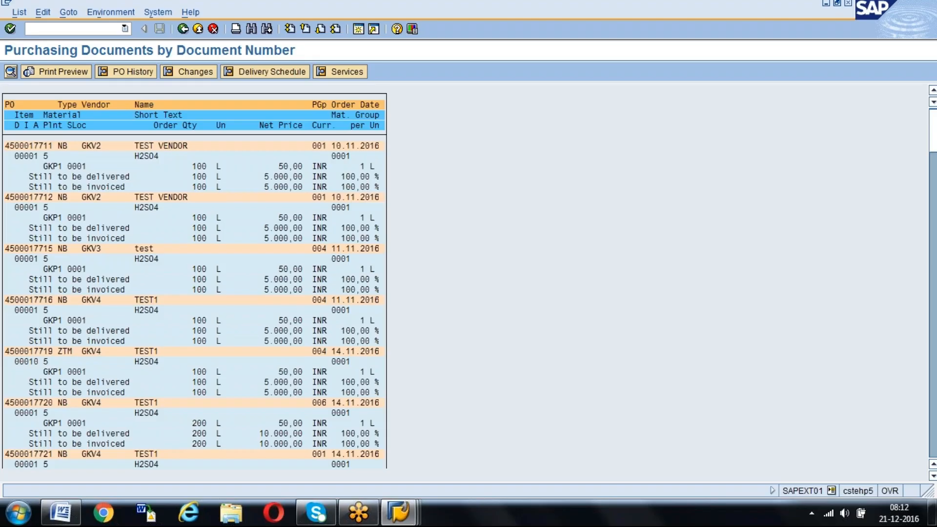
Open the last ZTM purchase order of vendor GKV4 dated 14.11.2016 and copy its number
key("Page_Down")
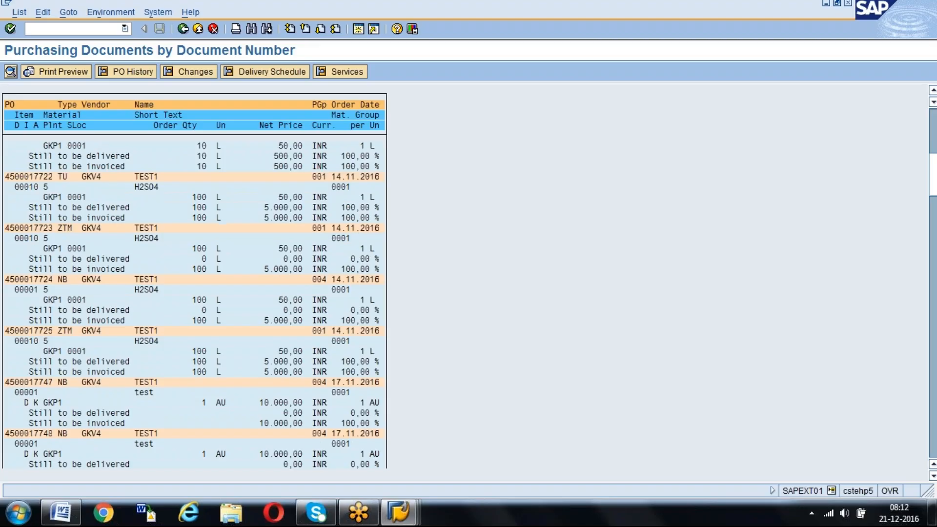
double_click(19, 329)
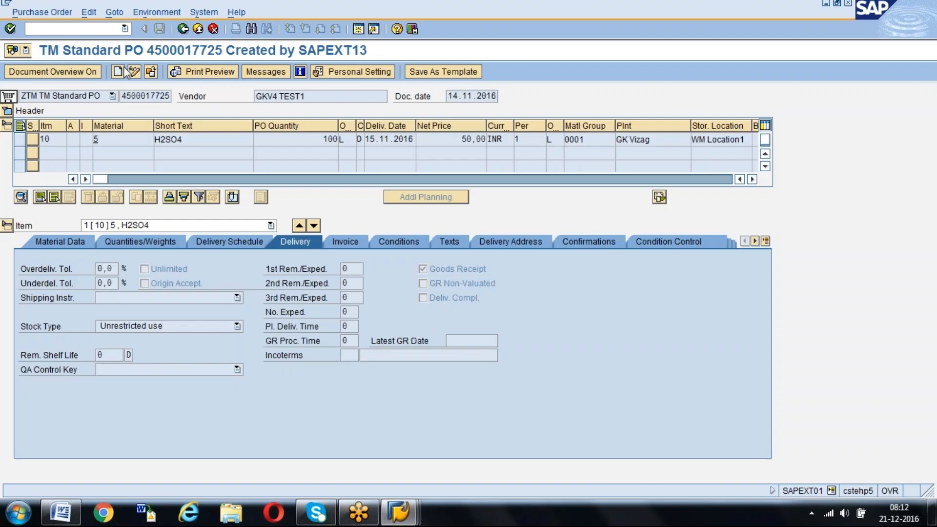
left_click_drag(122, 96, 174, 95)
key("ctrl+c")
Start MIGO in a new session and load the copied purchase order number as an A01 goods receipt against R01 Purchase Order
left_click(359, 29)
type("MIGO")
key("Return")
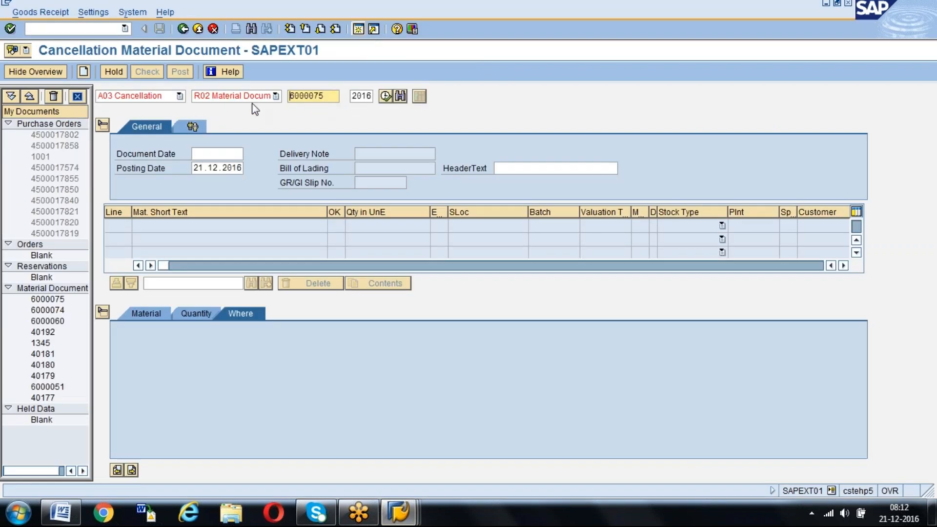
left_click(180, 96)
scroll(180, 110, "up", 1)
left_click(87, 107)
key("ctrl+v")
key("Return")
Mark the H2SO4 item as OK with storage location 0002 and post the goods receipt
left_click(195, 314)
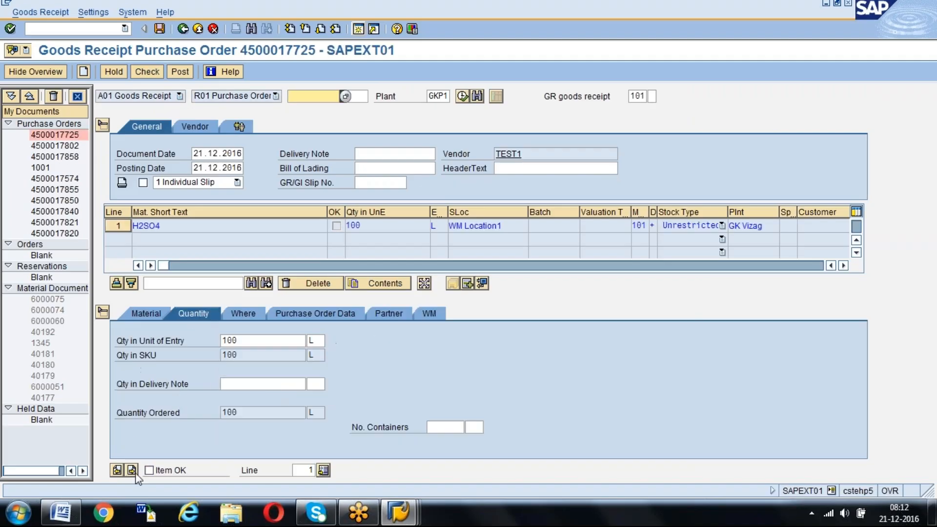
left_click(149, 470)
left_click(250, 316)
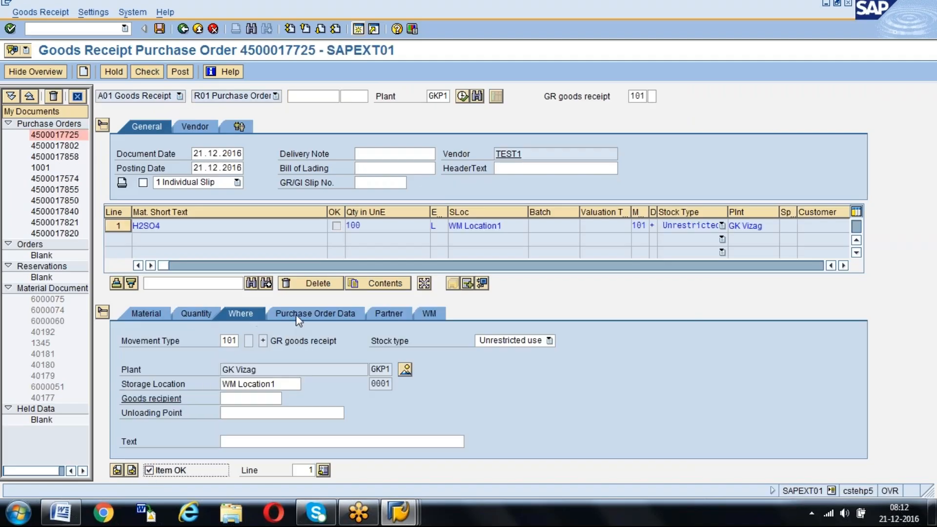
left_click(282, 385)
key("BackSpace")
key("BackSpace")
key("BackSpace")
key("BackSpace")
key("BackSpace")
key("BackSpace")
key("BackSpace")
key("BackSpace")
key("BackSpace")
key("BackSpace")
key("BackSpace")
key("BackSpace")
type("0002")
key("Return")
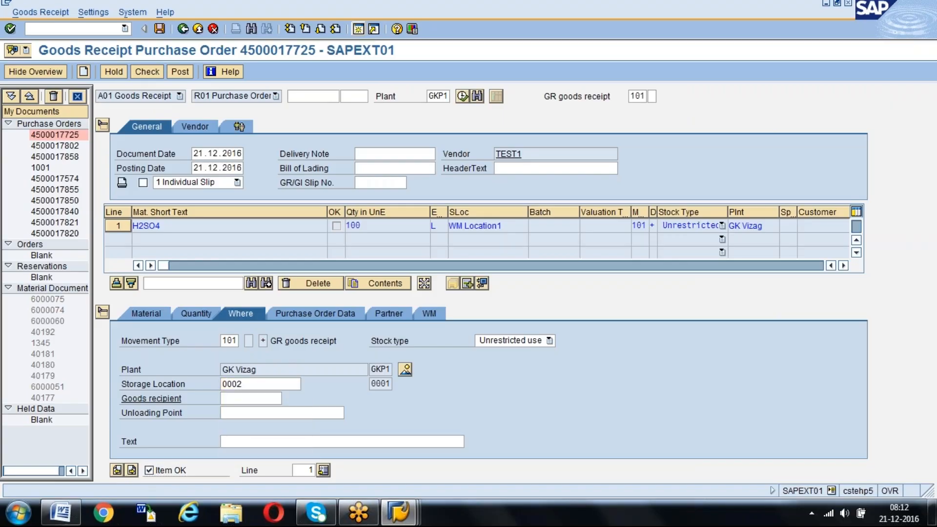
left_click(181, 72)
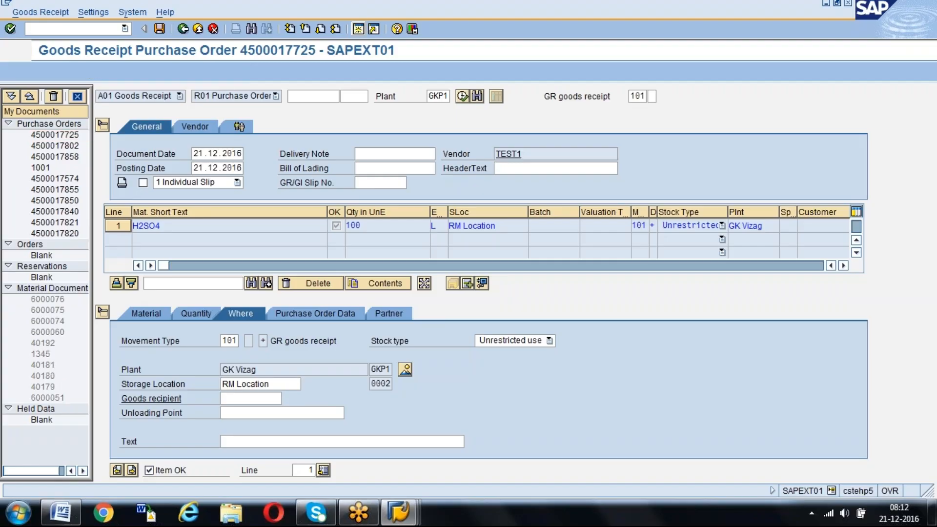
Start transaction MIRO and enter invoice date 21.12.2016 with the copied purchase order number as reference
left_click(89, 28)
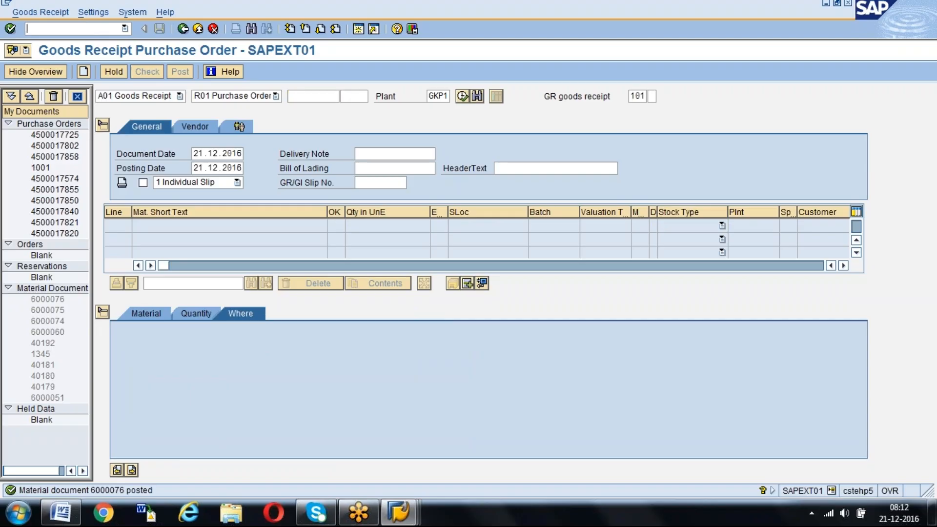
type("/NMIR")
key("Return")
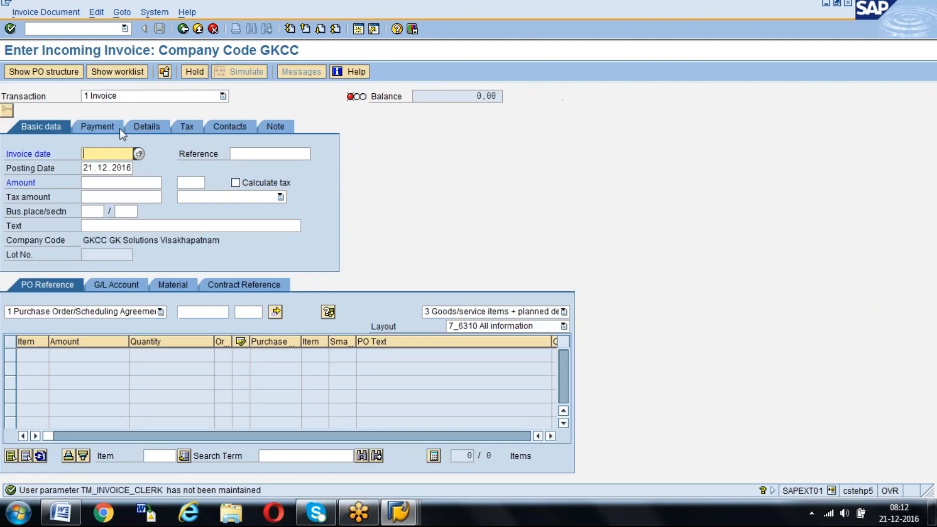
type("21122016")
key("Tab")
key("ctrl+v")
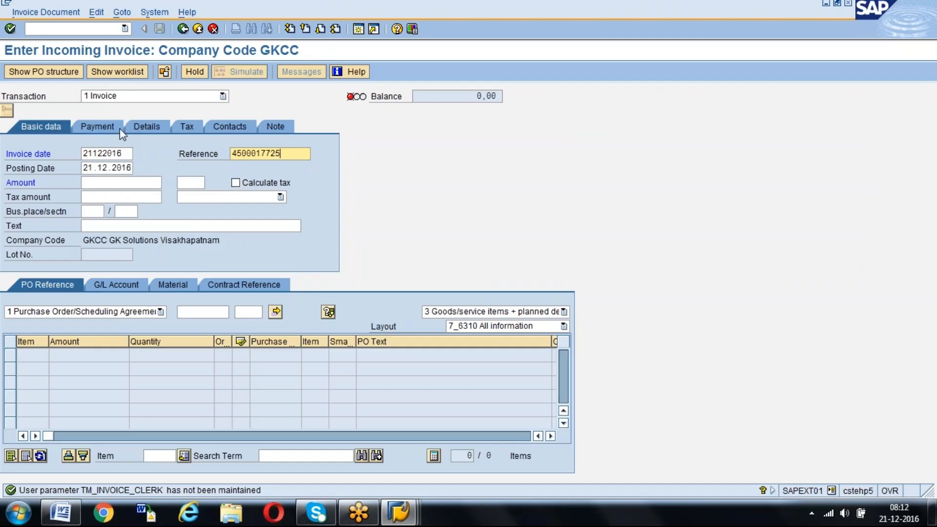
Load the copied purchase order's item into the invoice and confirm company code GKCC
left_click(198, 312)
key("ctrl+v")
key("Return")
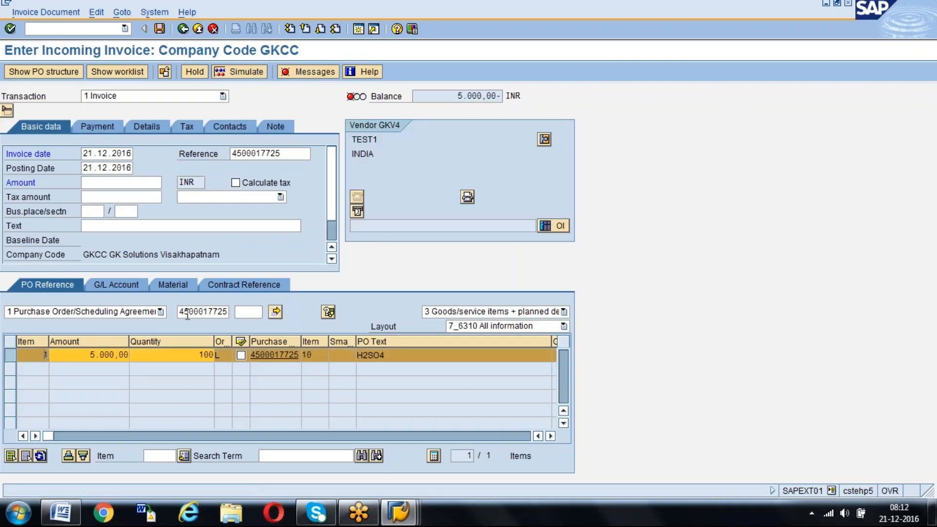
left_click(96, 12)
left_click(116, 28)
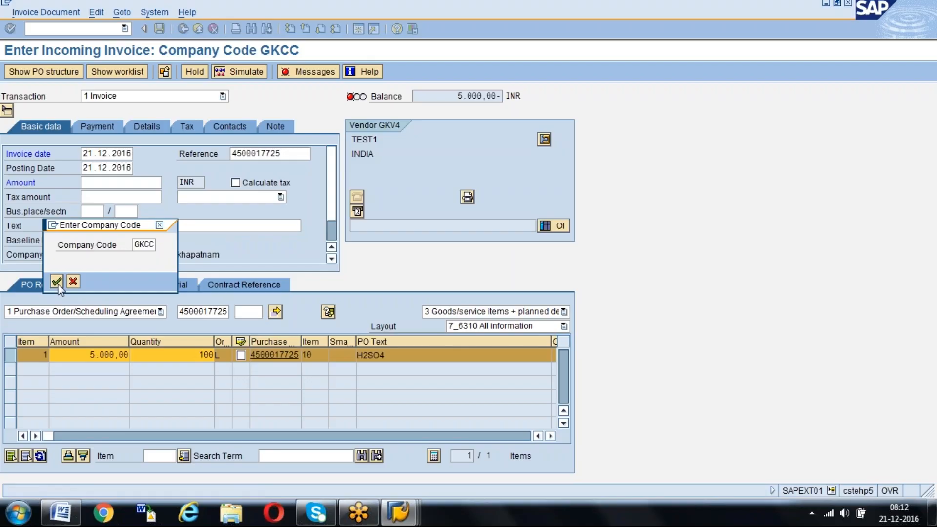
left_click(56, 281)
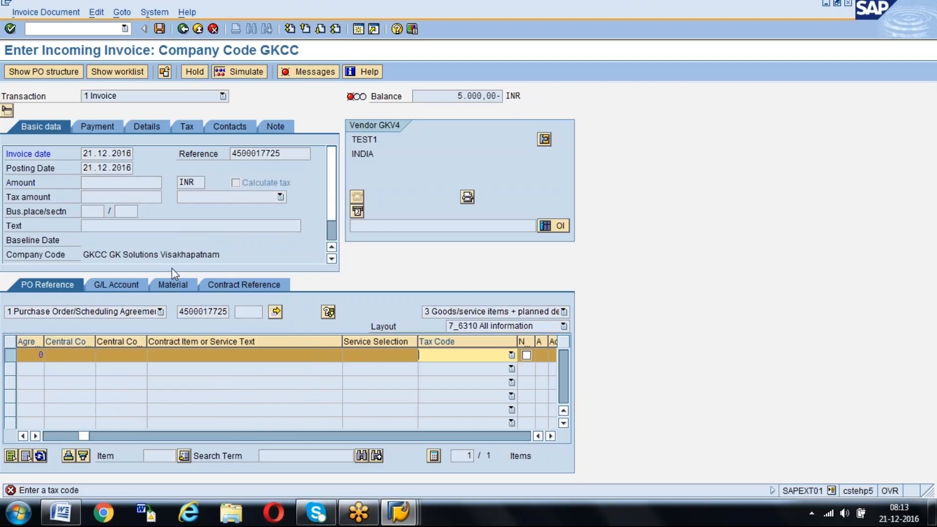
Assign tax code V0 to the invoice item and set the payment baseline date to 21.12.2016
left_click(511, 354)
left_click(492, 378)
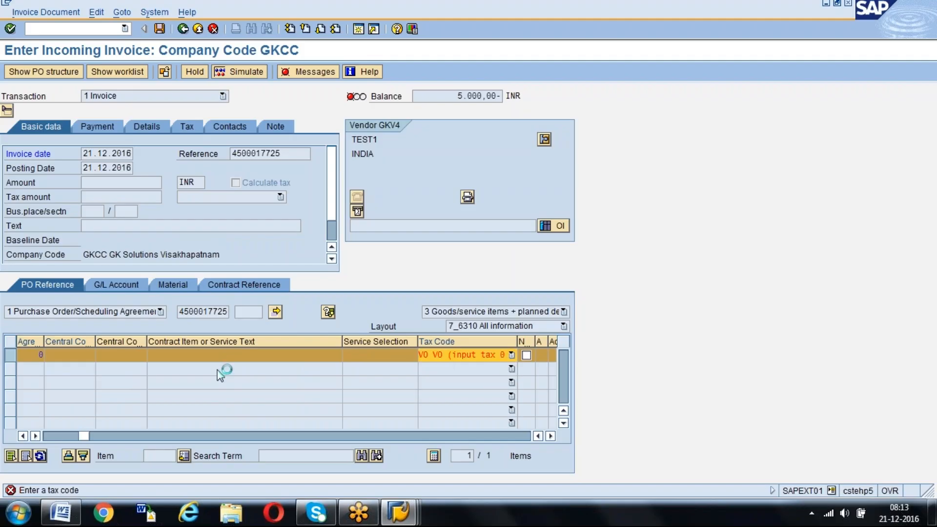
left_click(81, 152)
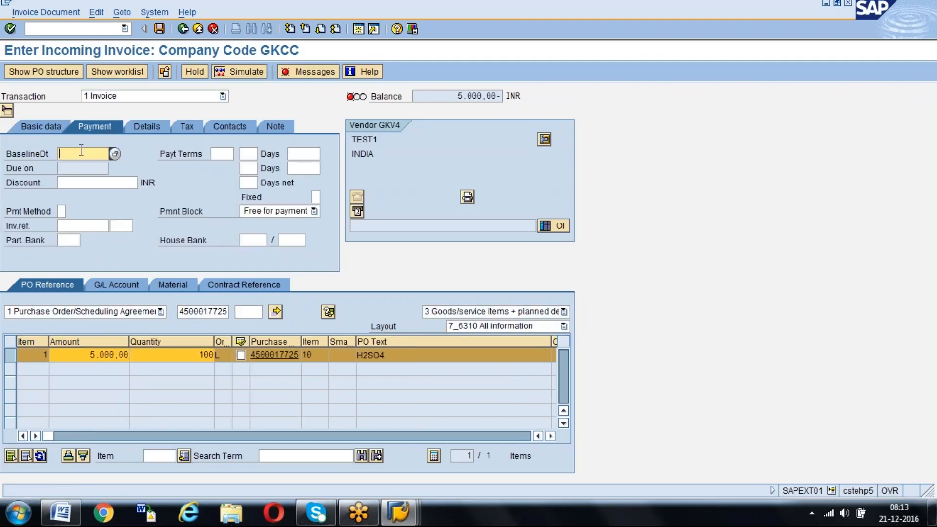
type("21.12.201")
type("6")
key("Return")
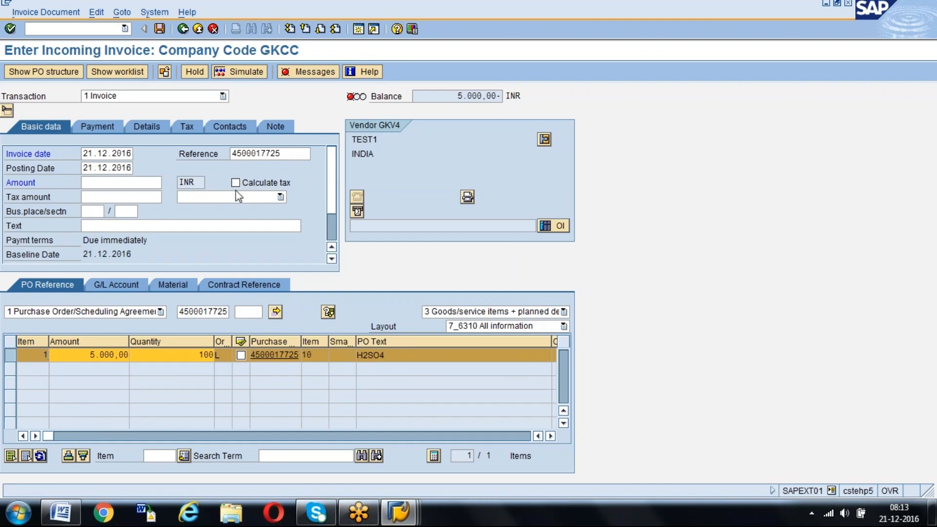
Enable tax calculation and set the invoice amount to 5000 INR
left_click(235, 183)
left_click(138, 184)
type("5000")
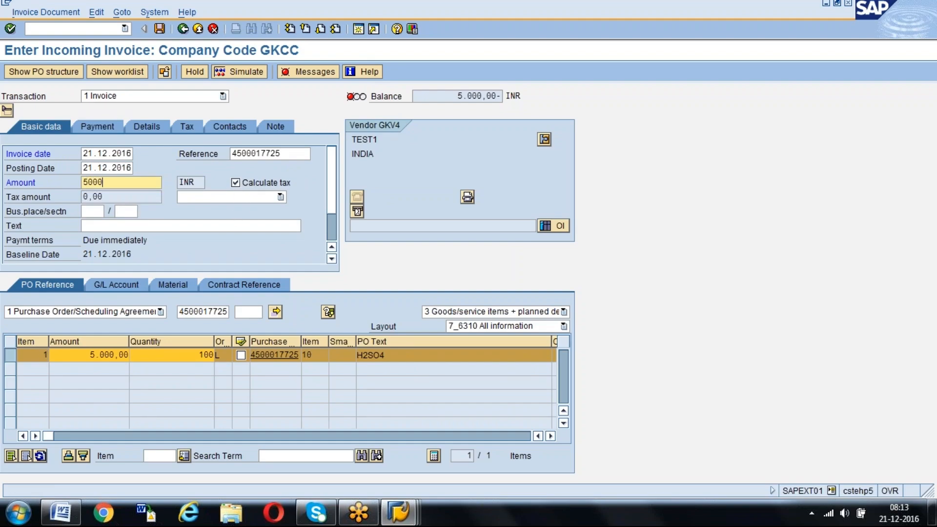
key("Return")
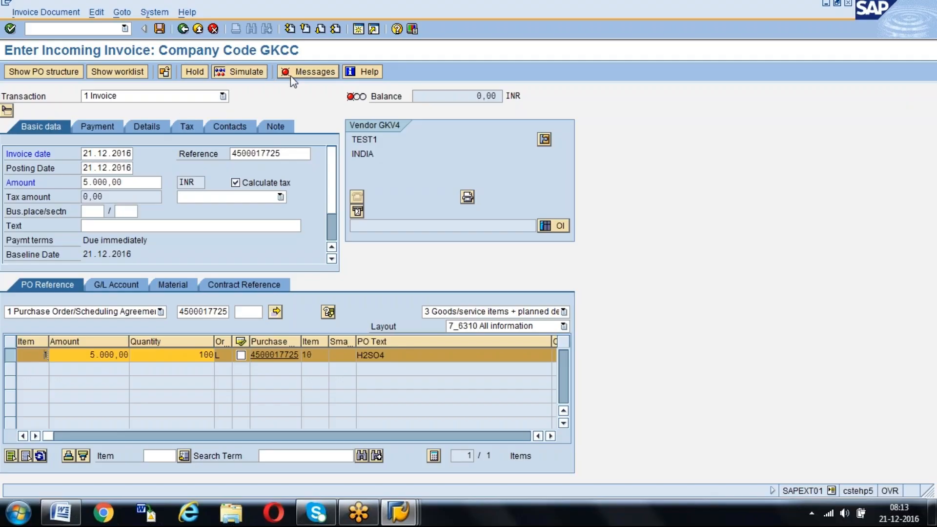
Simulate and post the incoming invoice, and display the posted invoice document
left_click(248, 74)
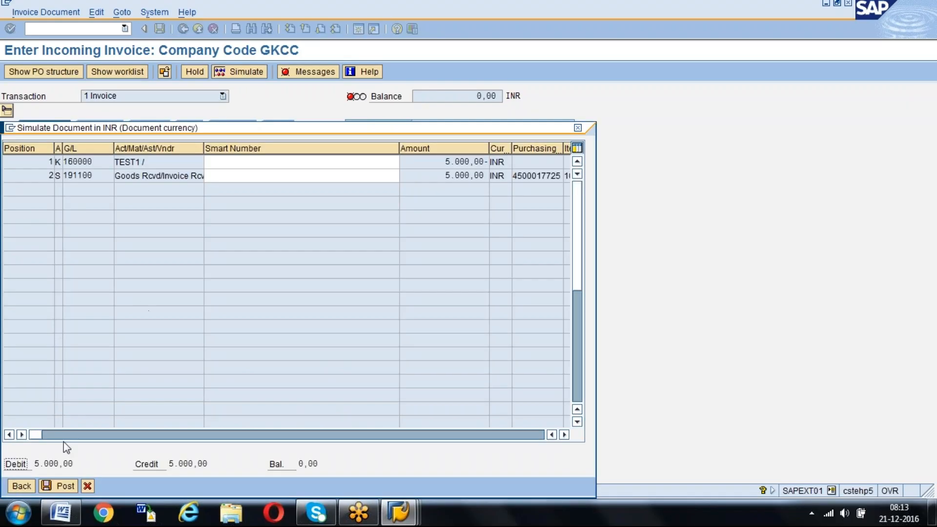
left_click(22, 485)
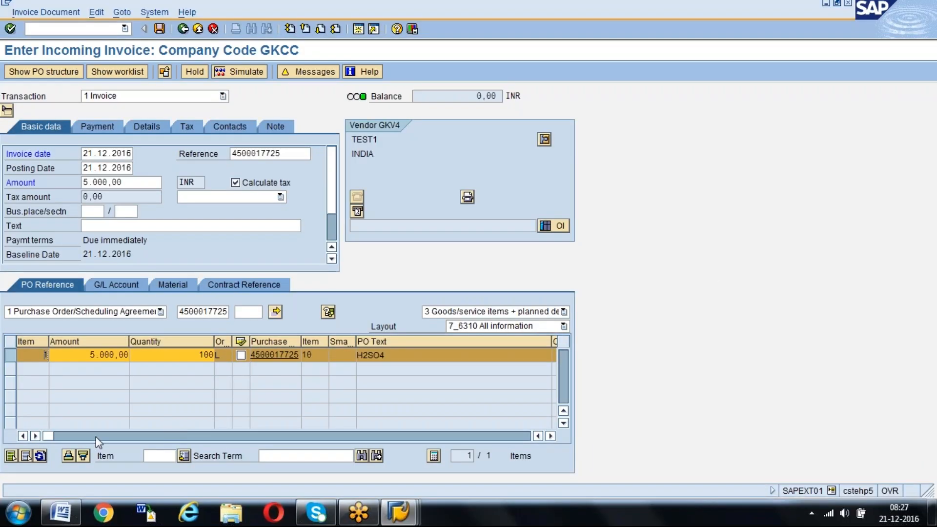
left_click(160, 29)
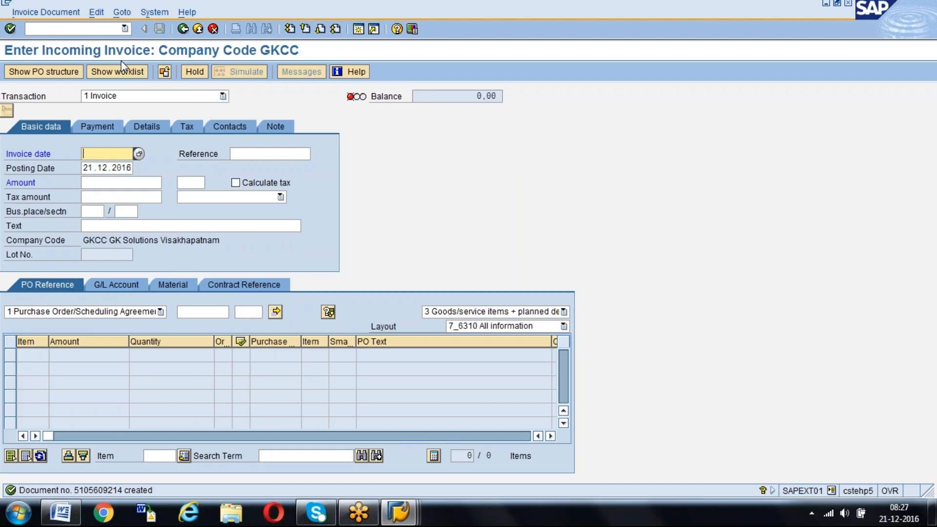
left_click(36, 14)
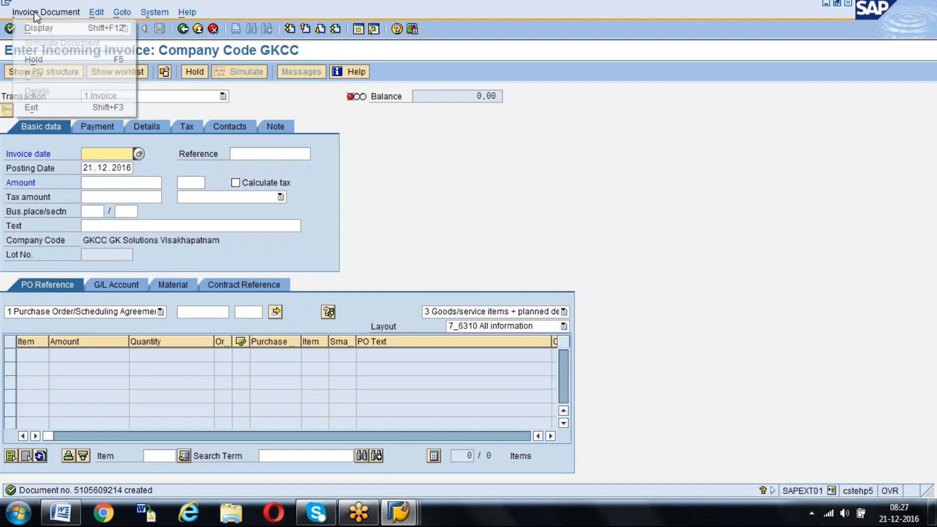
left_click(34, 30)
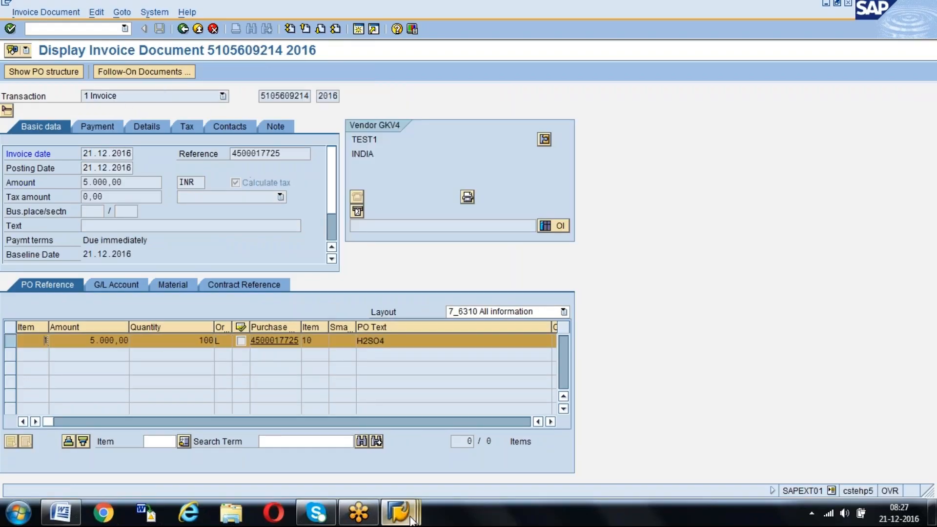
Start transaction MR8M in the SAP Easy Access session, checking back on the displayed invoice document
mouse_move(398, 513)
left_click(483, 442)
type("MR8M")
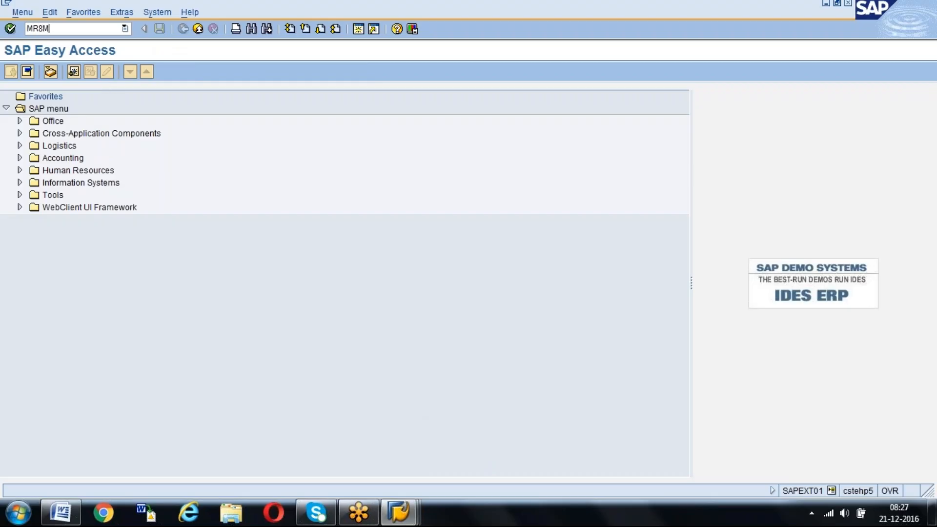
key("Return")
key("alt+Tab")
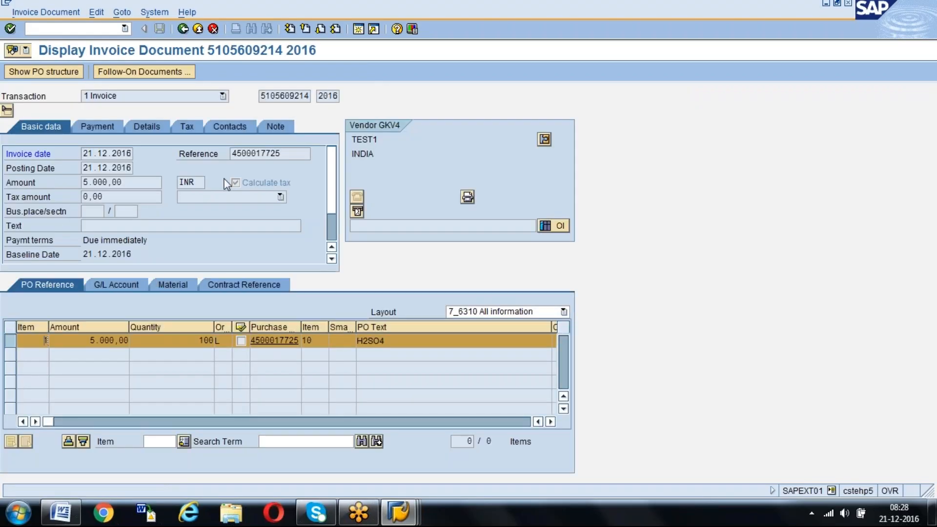
key("alt+Tab")
Set the reversal reason for the invoice cancellation to W1 (wrong entries) from the list of possible reasons
left_click(113, 168)
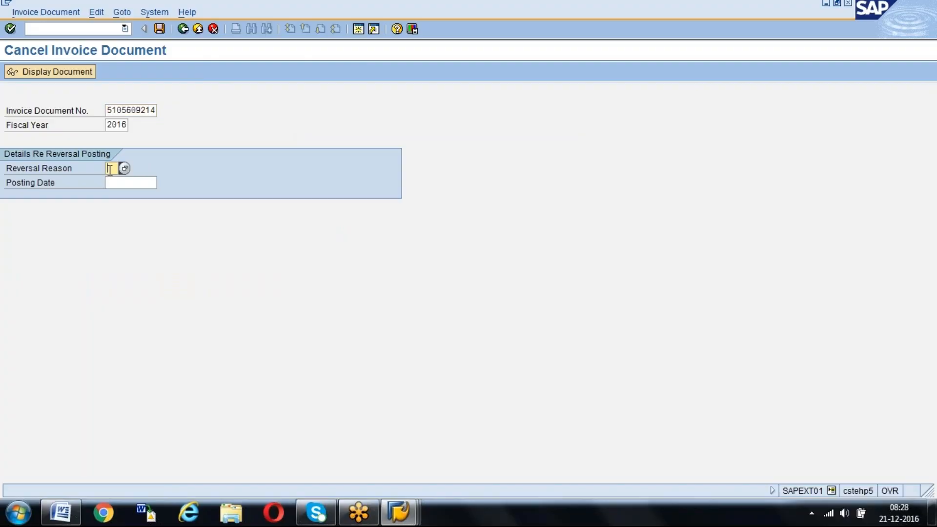
key("F4")
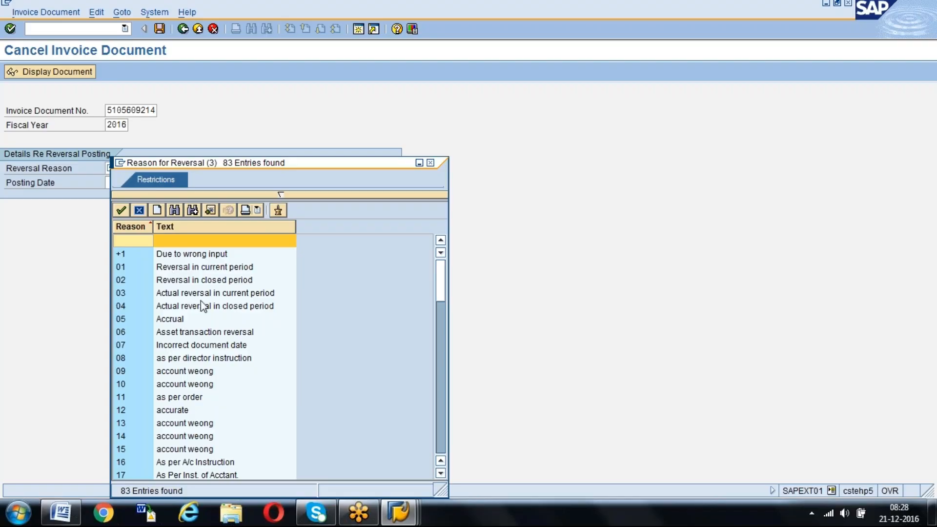
scroll(200, 306, "down", 10)
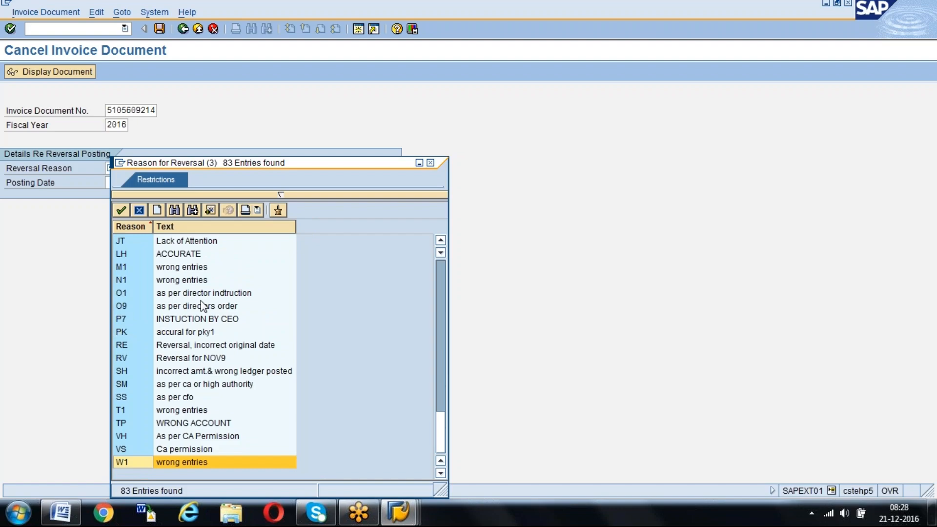
key("Return")
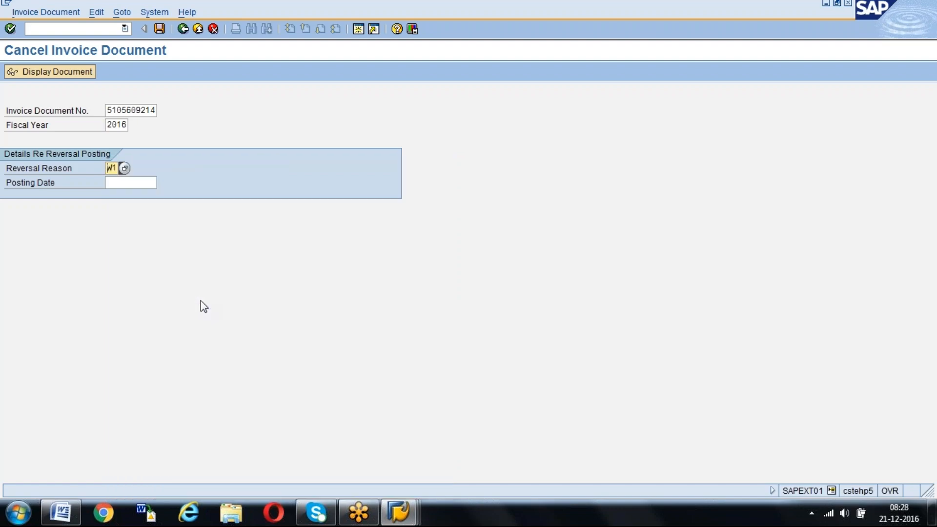
Set the reversal posting date to 21.12.2016 and post the invoice cancellation
key("Tab")
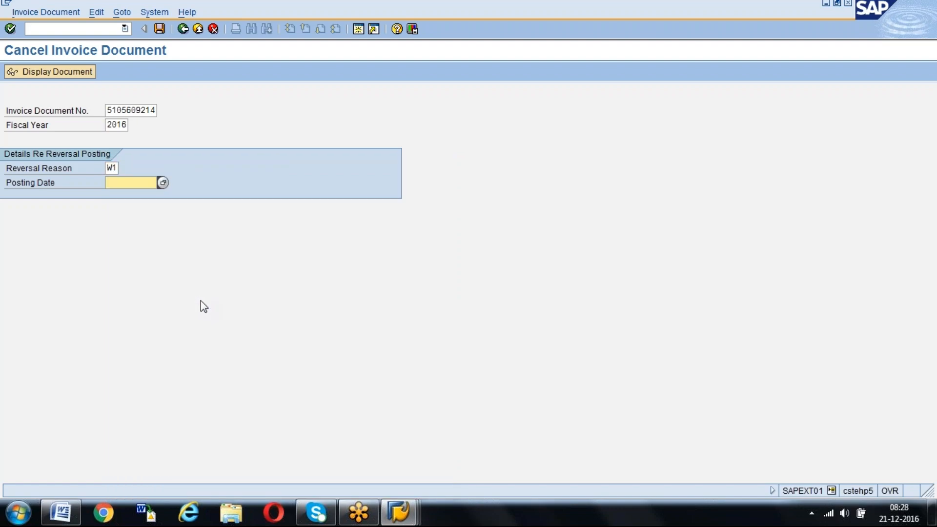
key("F4")
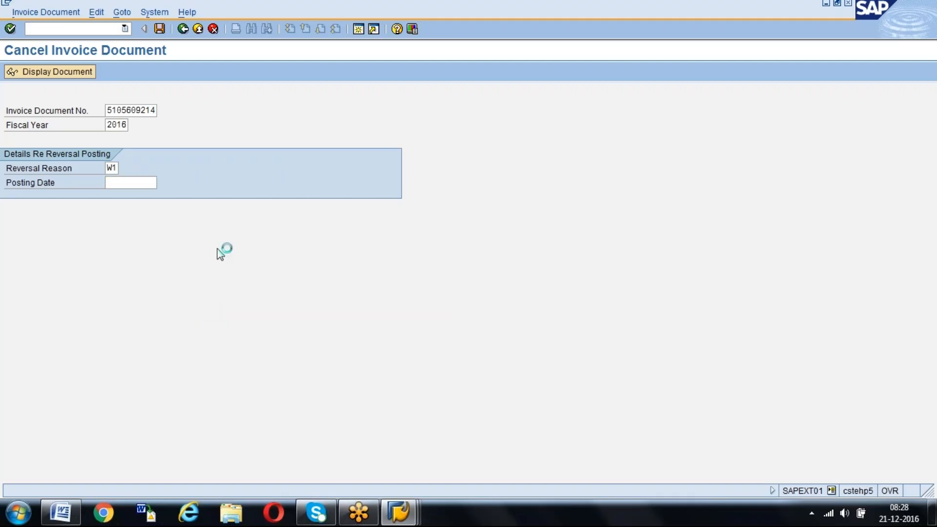
double_click(186, 267)
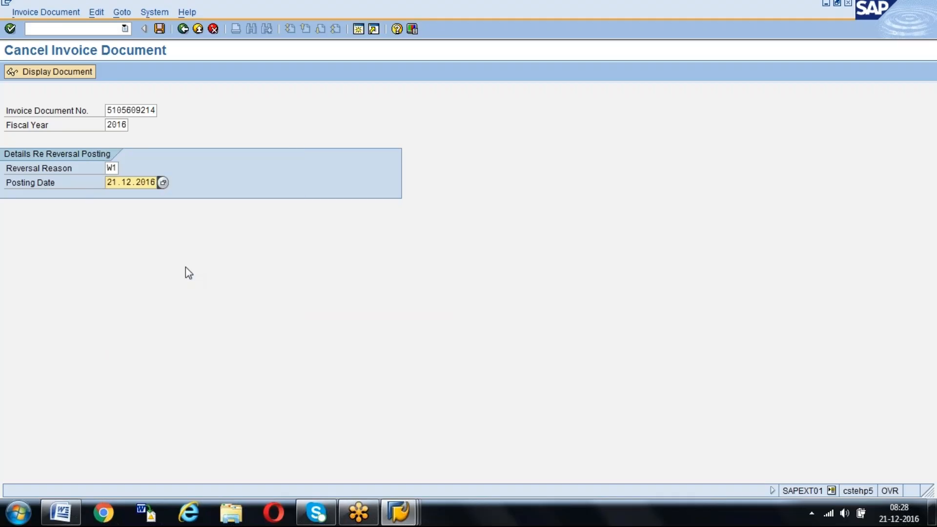
left_click(159, 29)
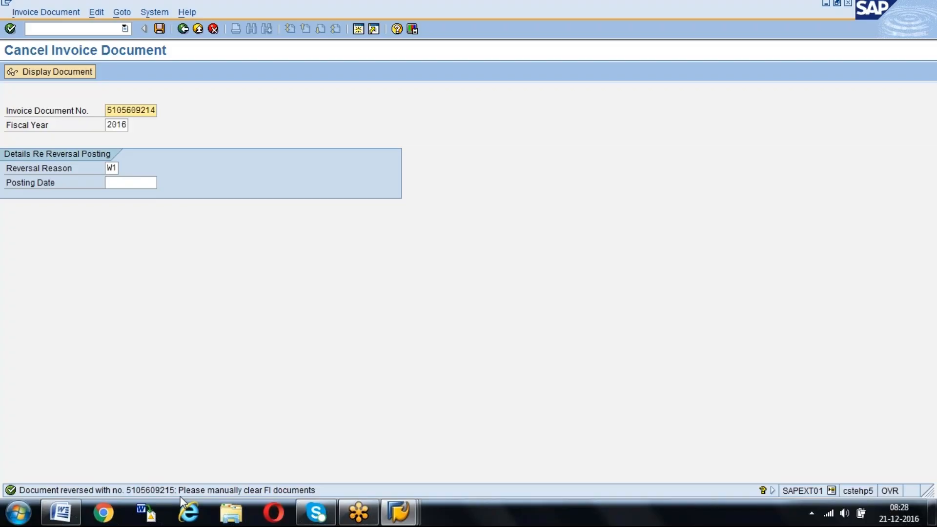
Open the purchase order from the displayed invoice, reload it and display the H2SO4 item's purchase order history
mouse_move(399, 511)
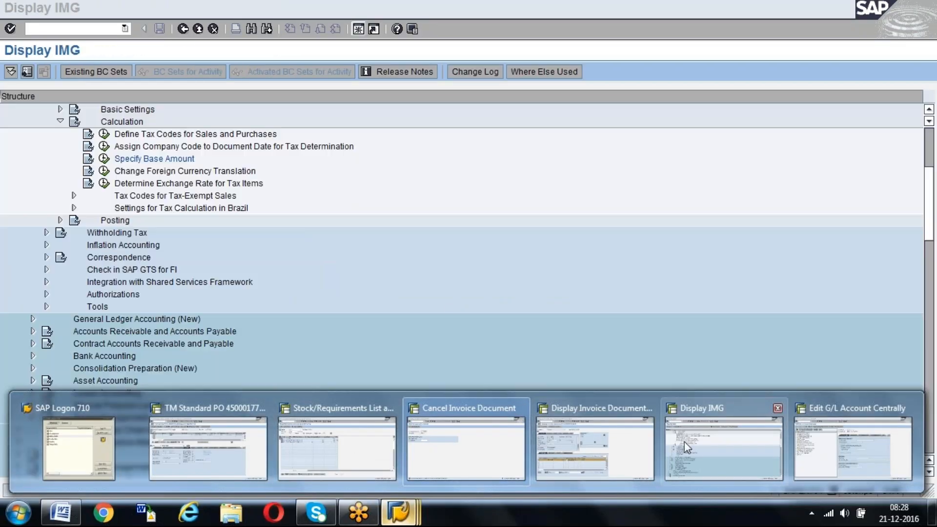
left_click(595, 446)
left_click(277, 340)
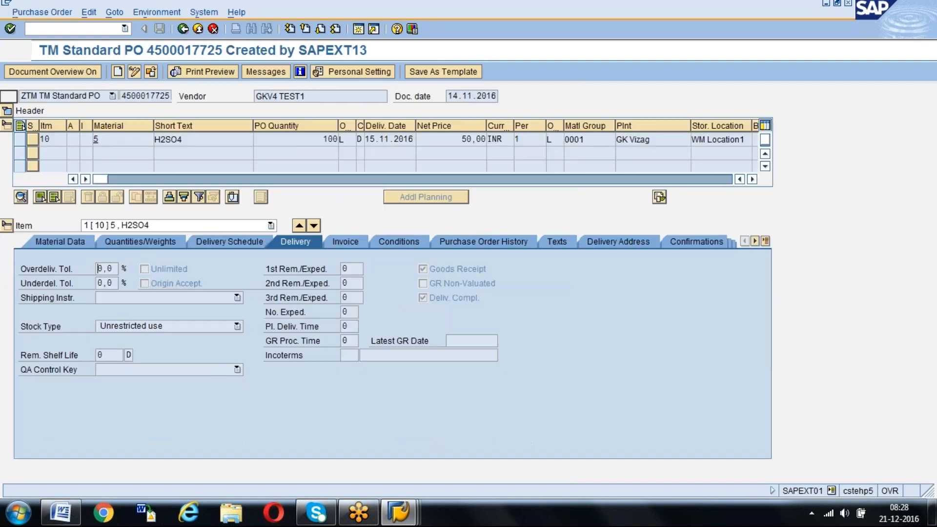
left_click(151, 71)
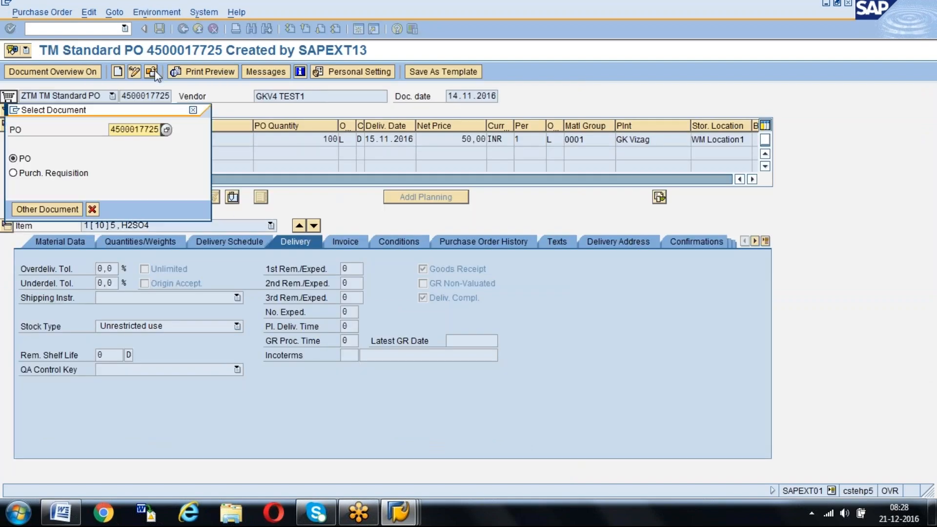
key("Return")
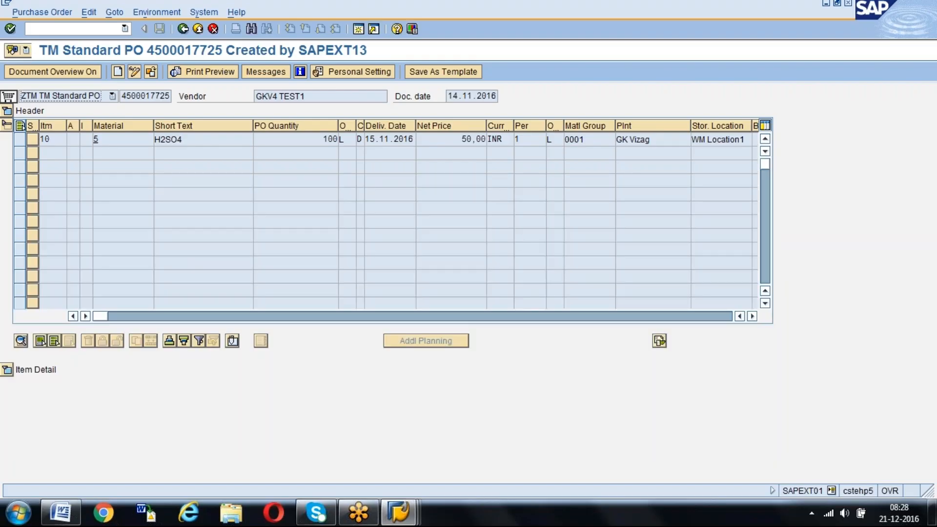
left_click(7, 369)
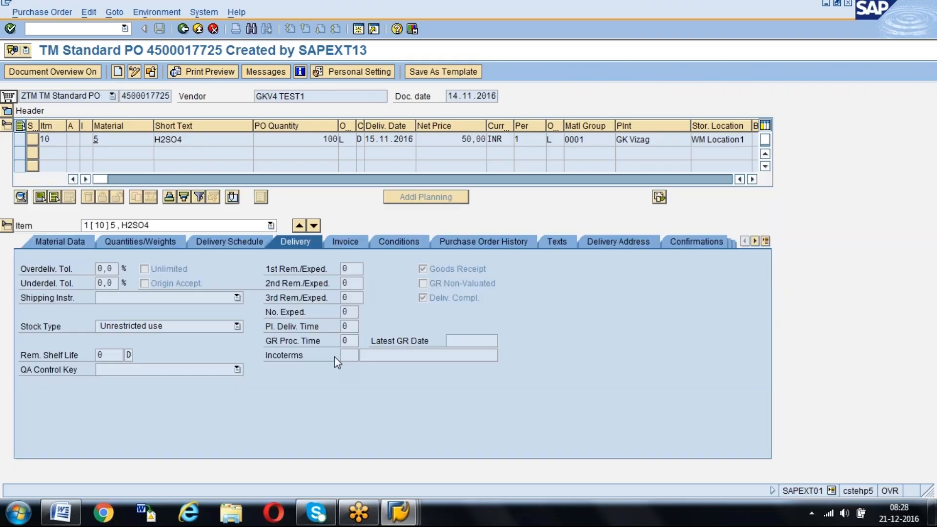
left_click(510, 241)
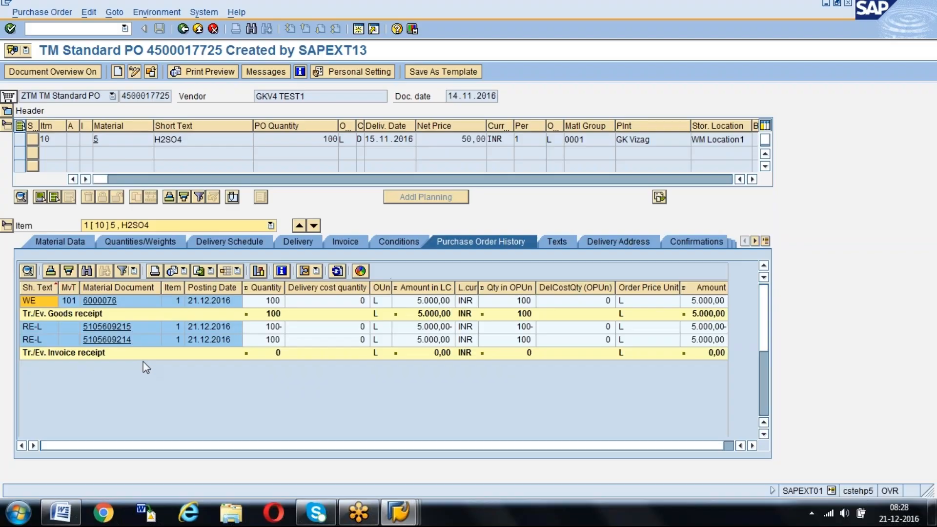
Open the reversal document from the purchase order history and check its transaction type
left_click(116, 327)
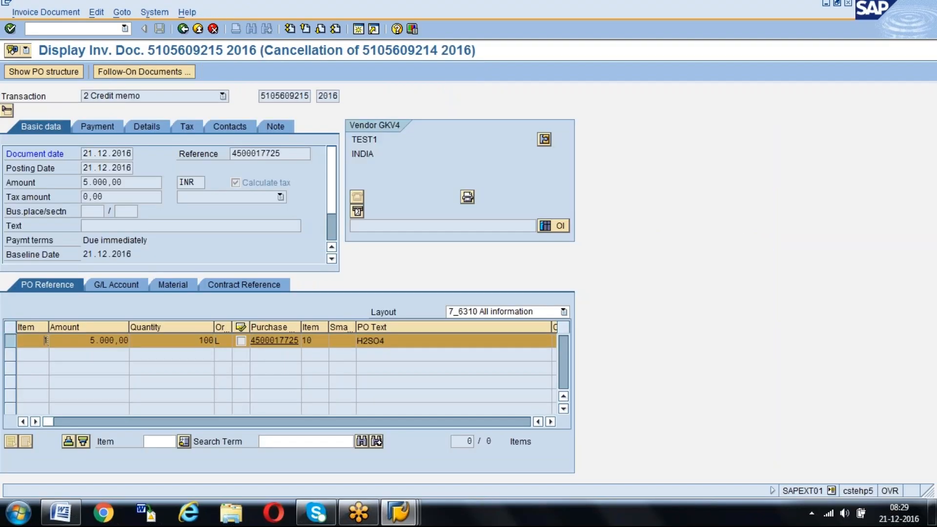
left_click(193, 95)
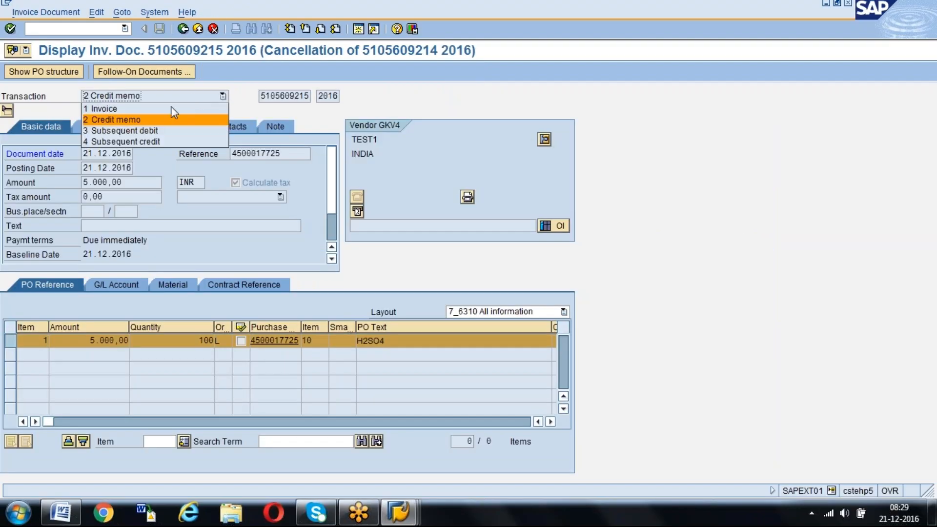
left_click(163, 104)
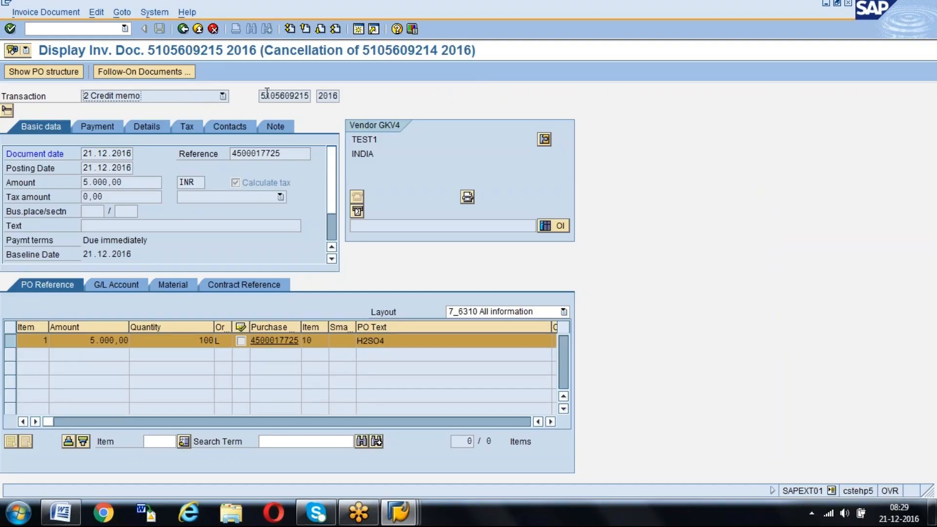
Display the reversal's follow-on accounting document, examine its vendor and goods/invoice receipt line items, and return to the reversal document
left_click(166, 73)
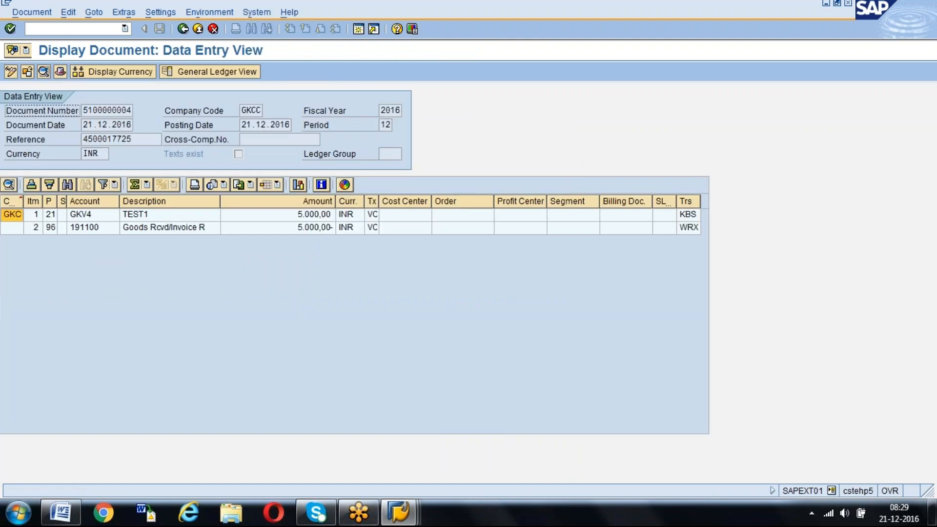
left_click(316, 217)
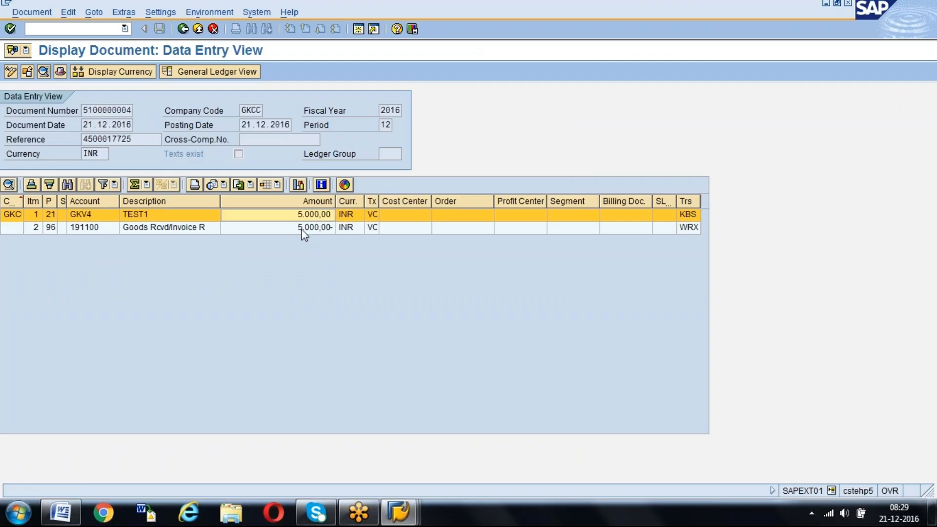
left_click(302, 228)
left_click(183, 28)
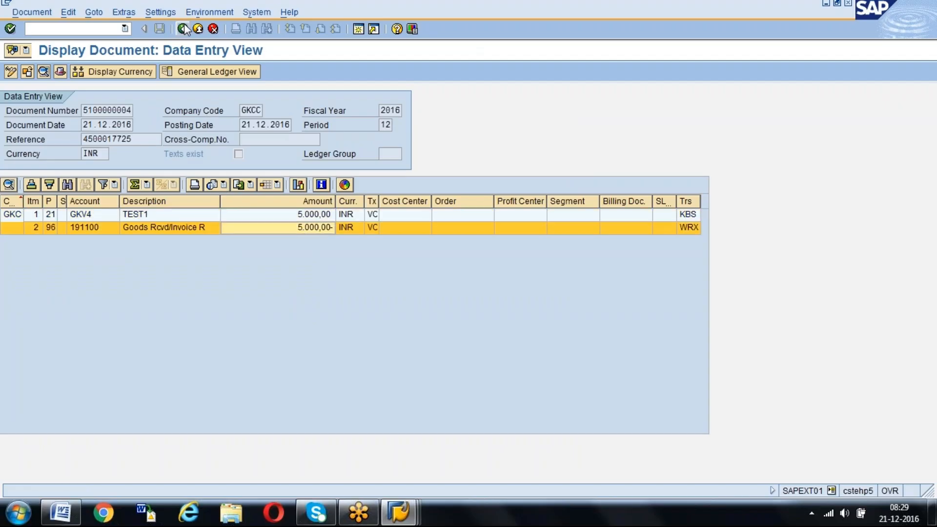
left_click(218, 96)
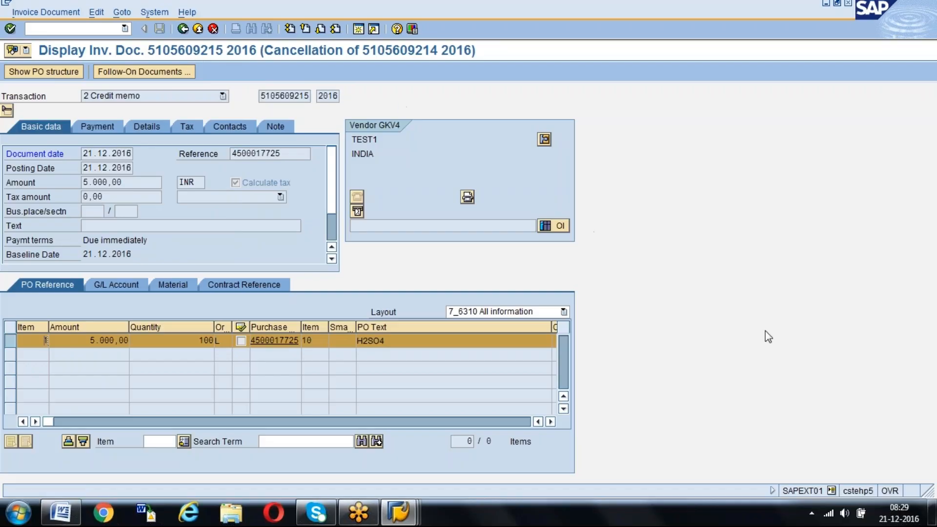
Try to cancel the reversal document itself with reason W1 and posting date 21.12.2016, and read the message's detailed help
key("F3")
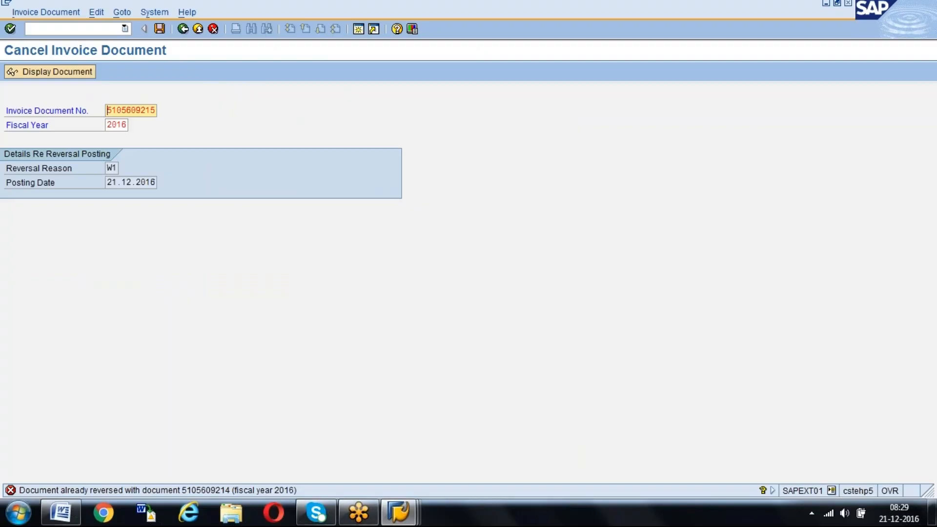
left_click(10, 490)
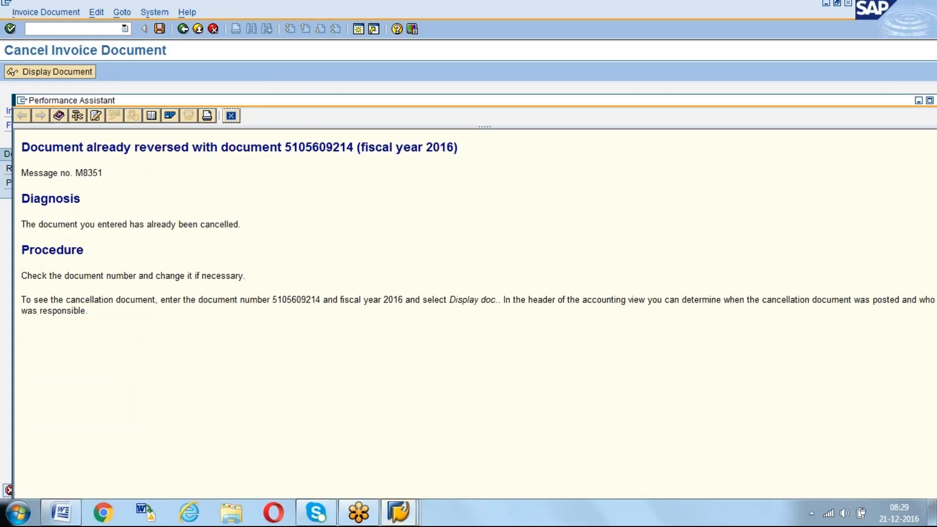
key("Escape")
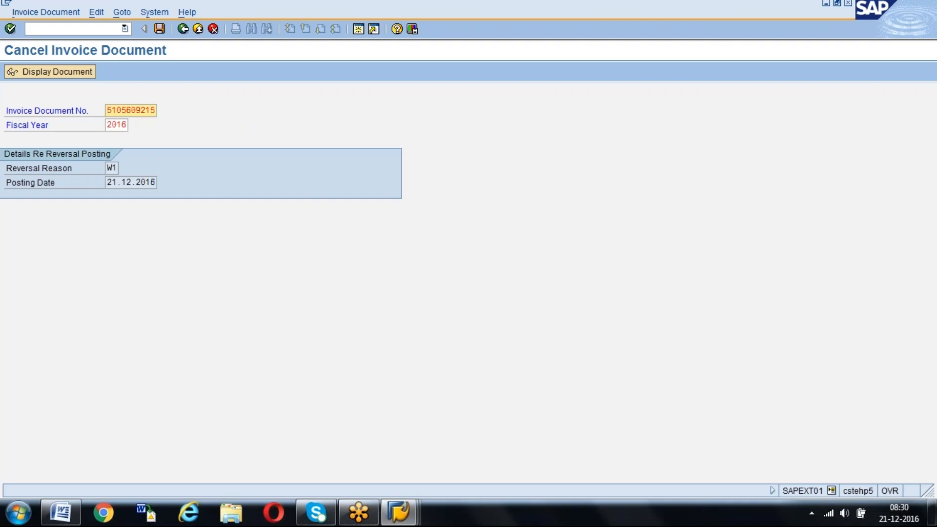
key("Return")
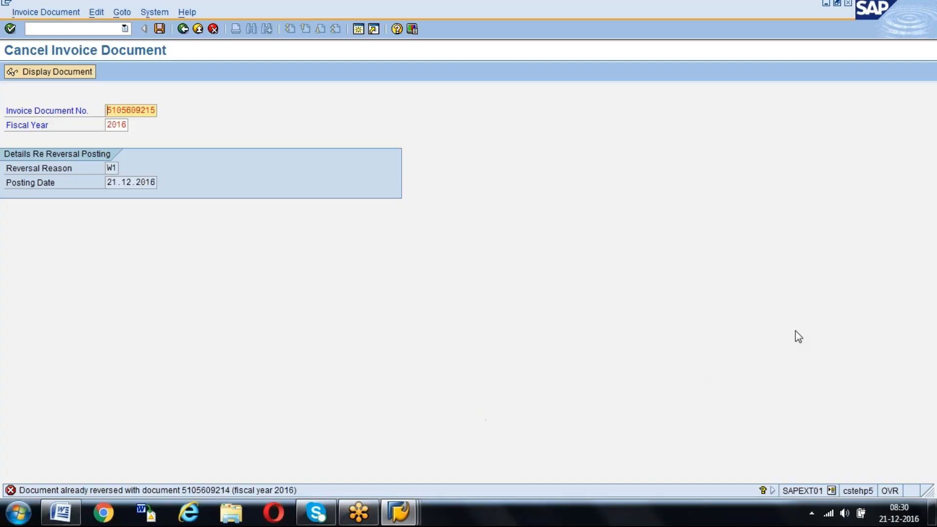
Switch to the Word notes, remove the blank line below "IR:" and append "- MR8M" to the Credit Memo sentence
key("alt+Tab")
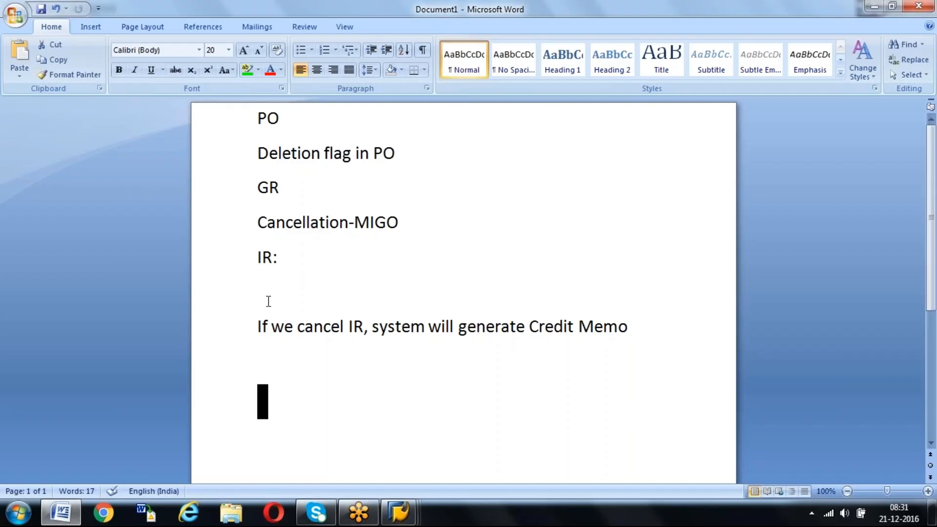
left_click(268, 298)
key("BackSpace")
left_click(650, 301)
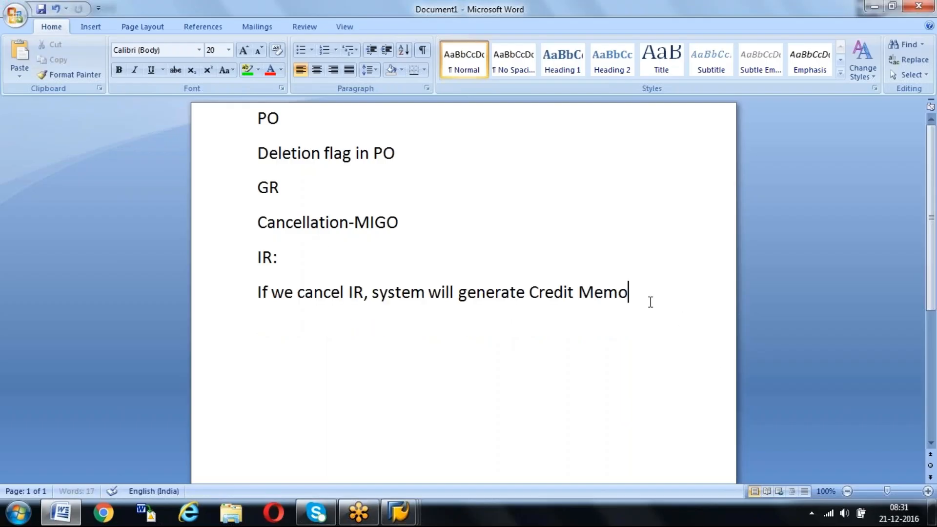
type("- mr")
key("BackSpace")
key("BackSpace")
key("BackSpace")
type("MR")
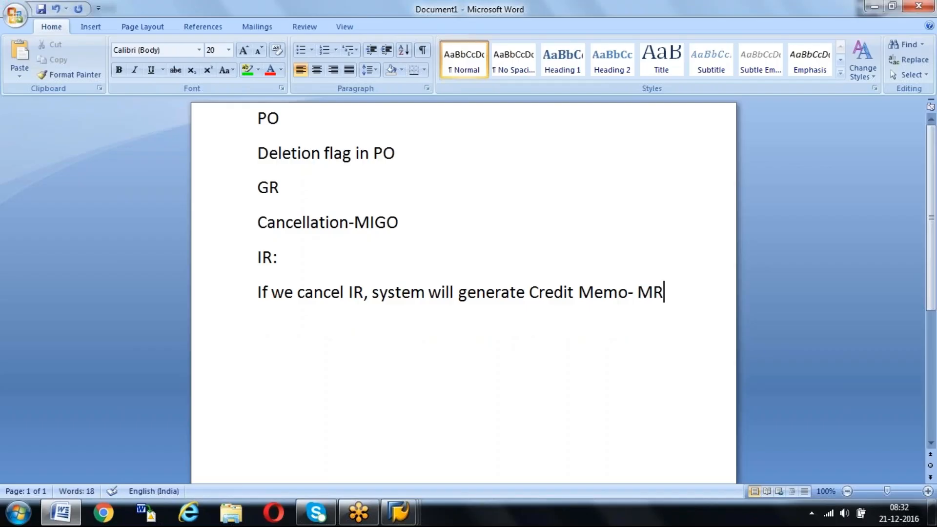
type("8M")
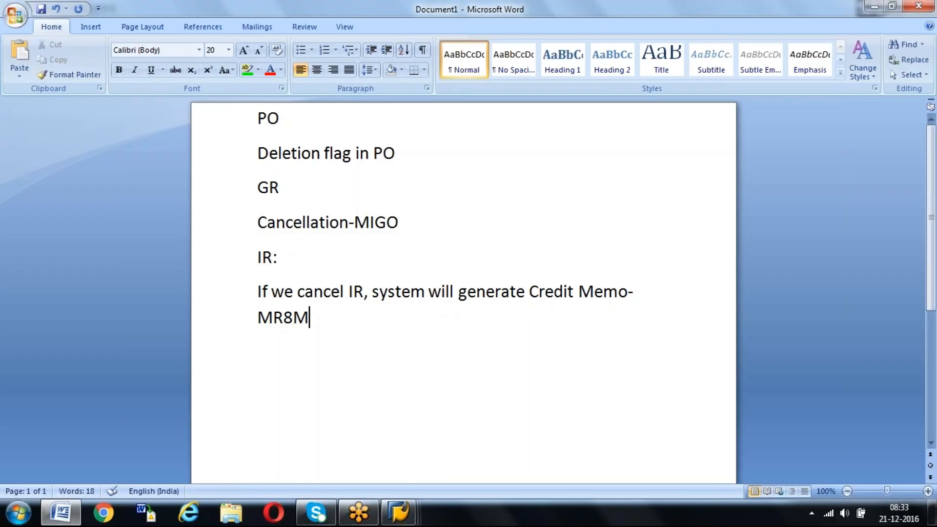
Switch to the SAP Easy Access session and start transaction ME21N to create a purchase order
mouse_move(399, 521)
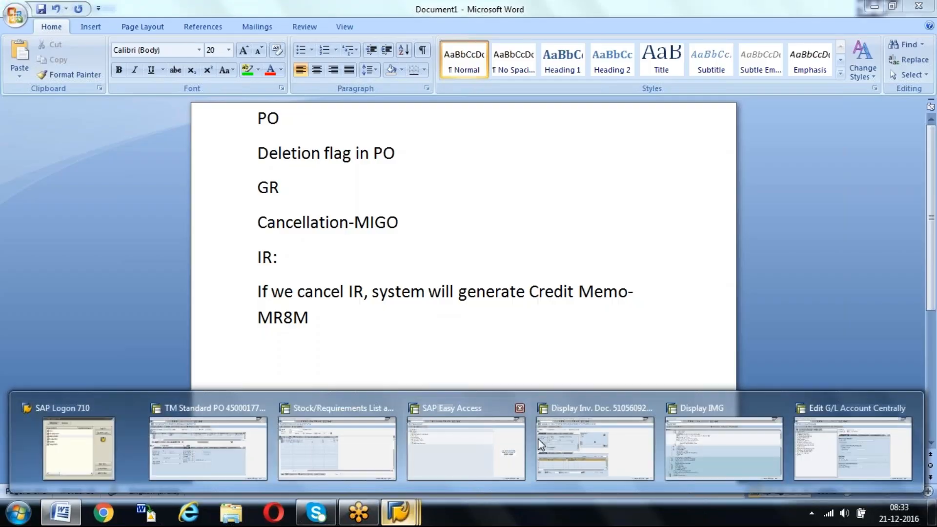
left_click(444, 441)
type("me21n")
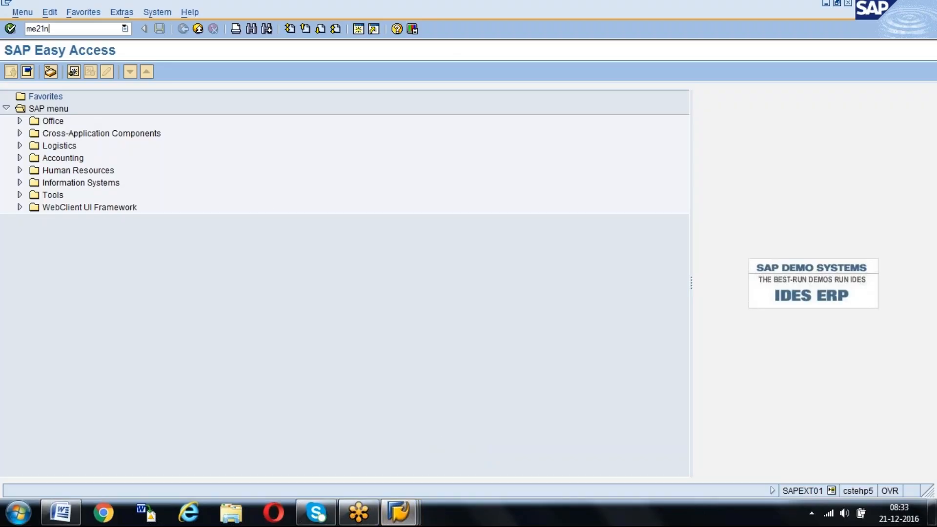
key("Return")
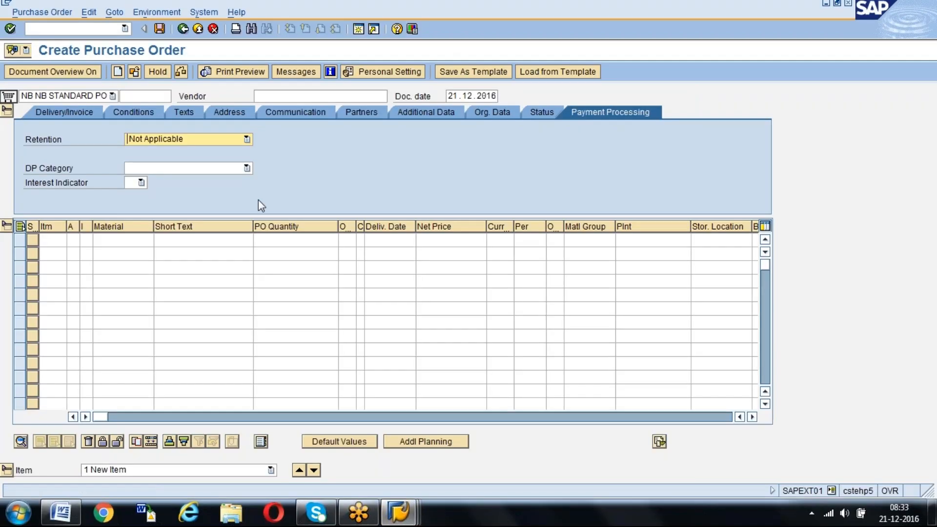
left_click_drag(97, 421, 342, 419)
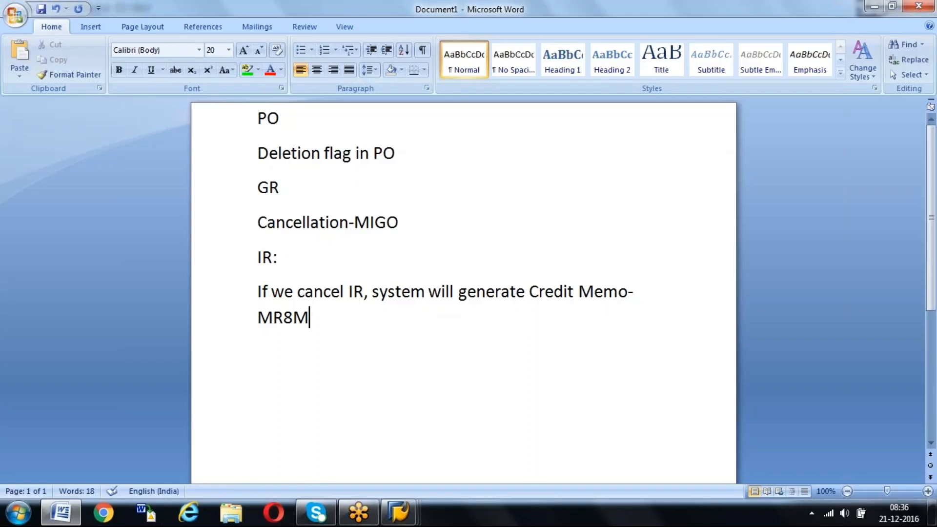
mouse_move(398, 513)
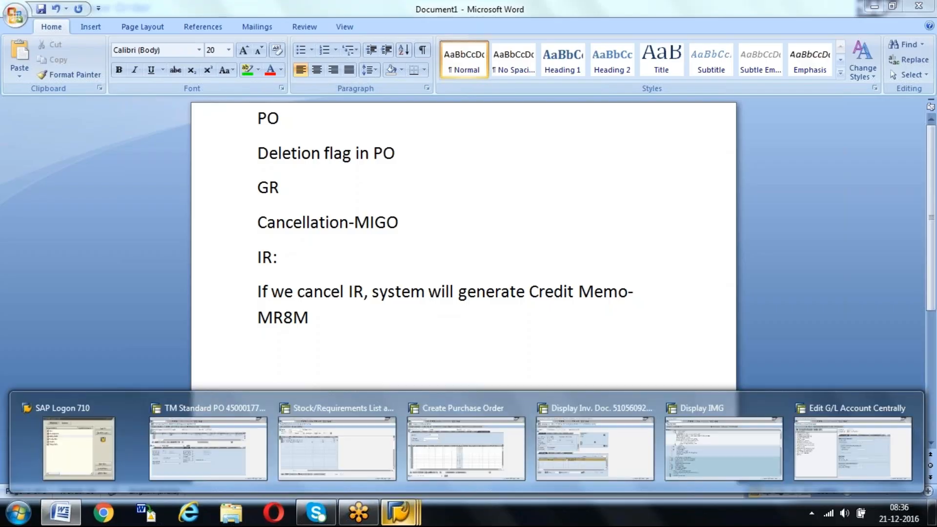
left_click(466, 448)
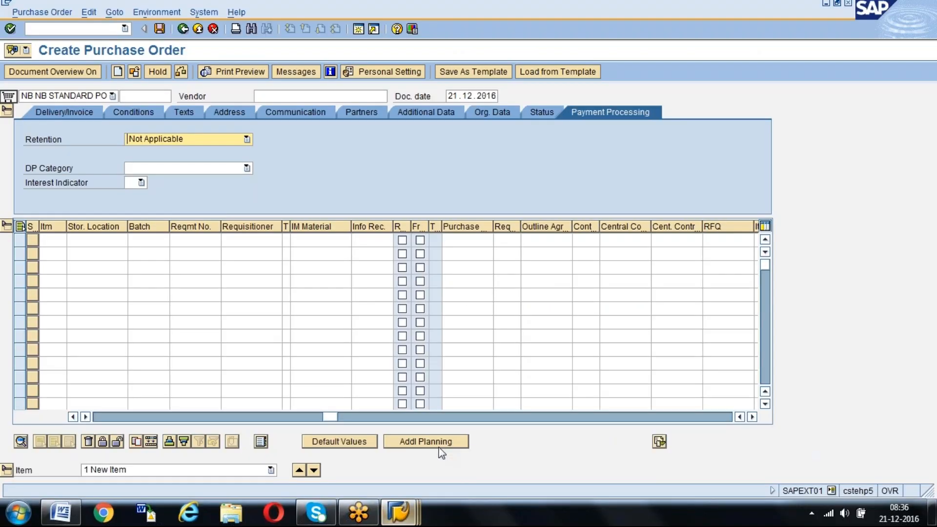
Switch to the displayed invoice reversal document, open its linked purchase order and examine the item's purchase order history
left_click(64, 30)
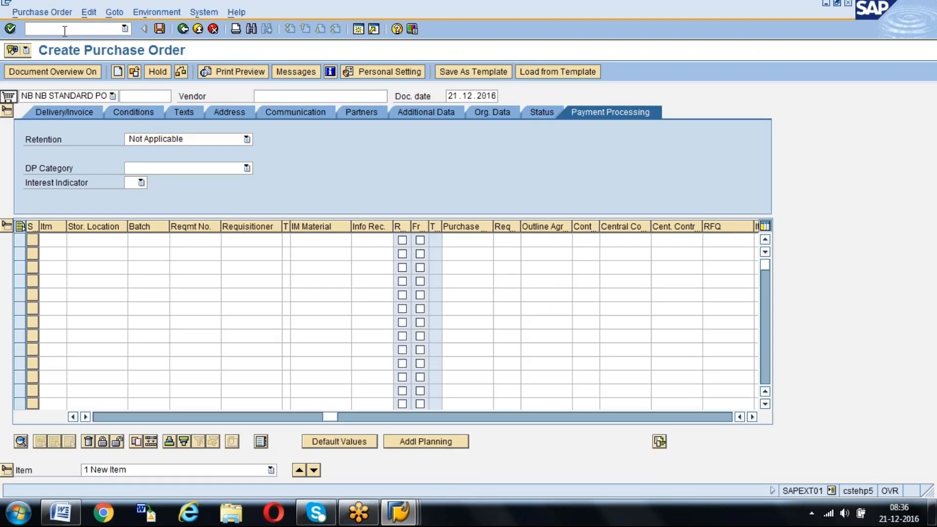
left_click(399, 512)
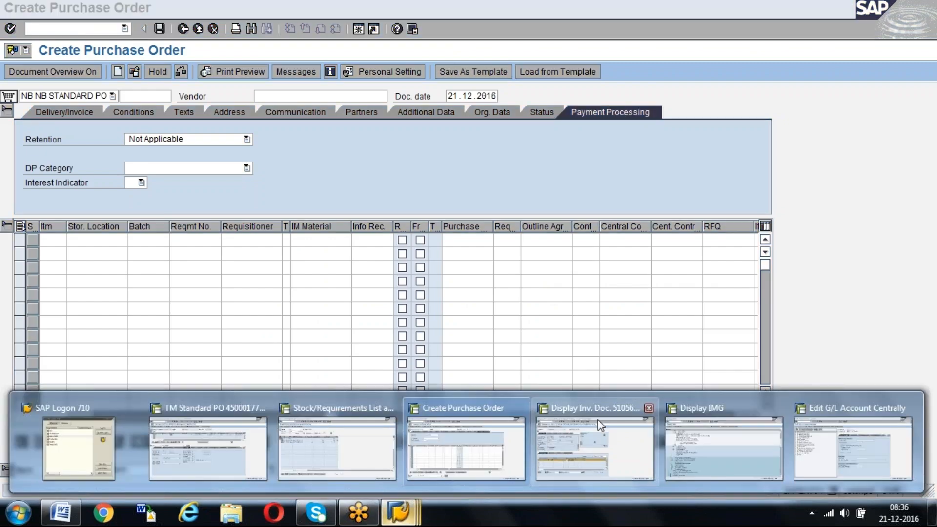
left_click(598, 420)
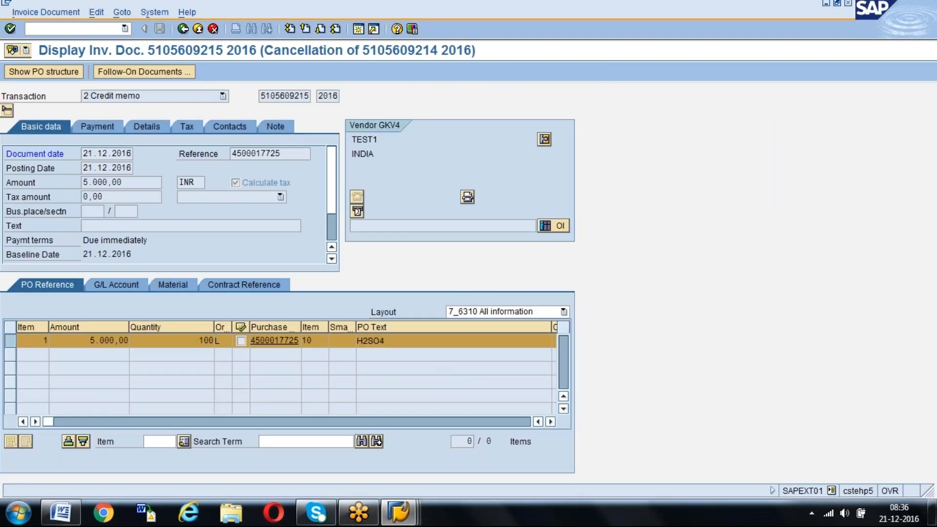
left_click(274, 341)
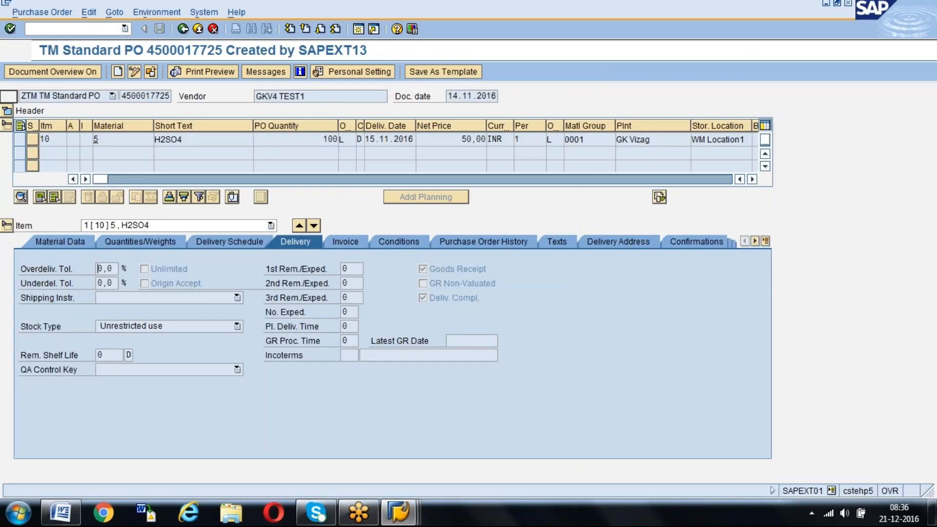
left_click(480, 241)
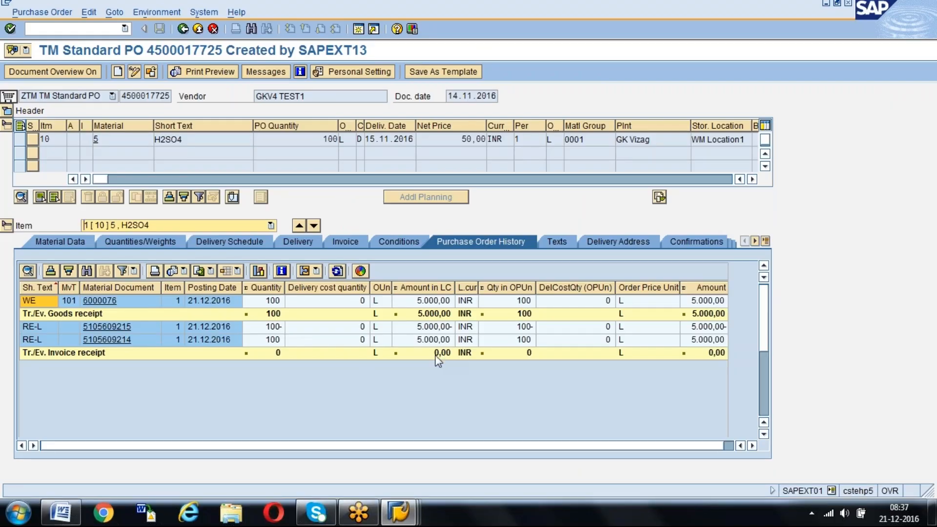
Switch to the Stock/Requirements List session and start transaction MIR7 to park an incoming invoice
mouse_move(399, 512)
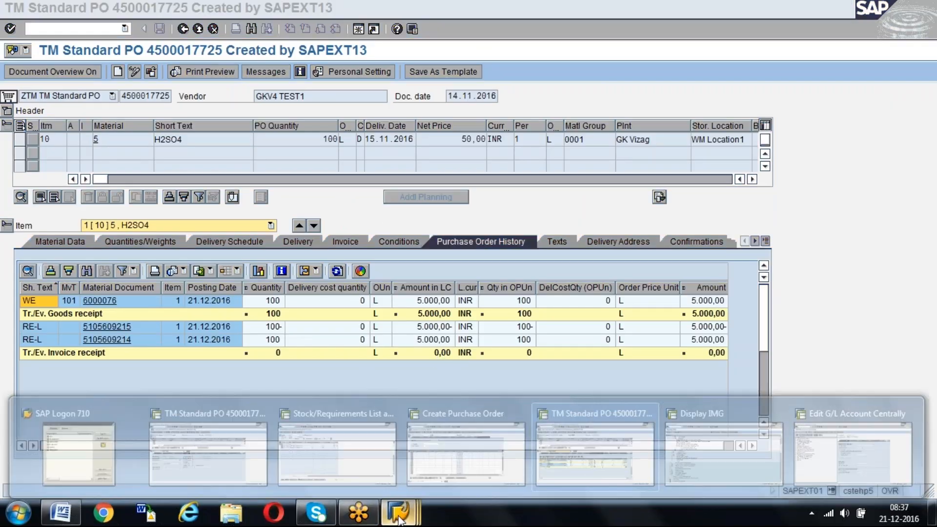
left_click(338, 447)
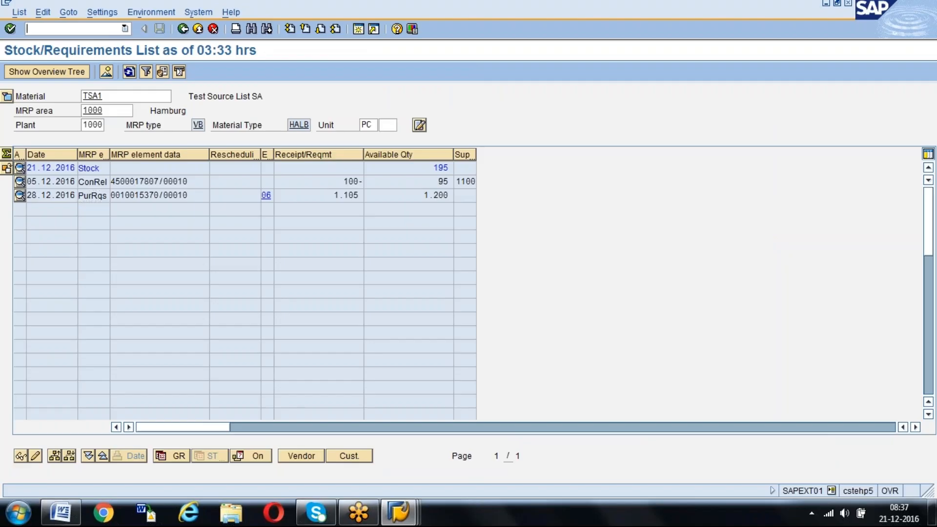
type("/nmir7")
key("Return")
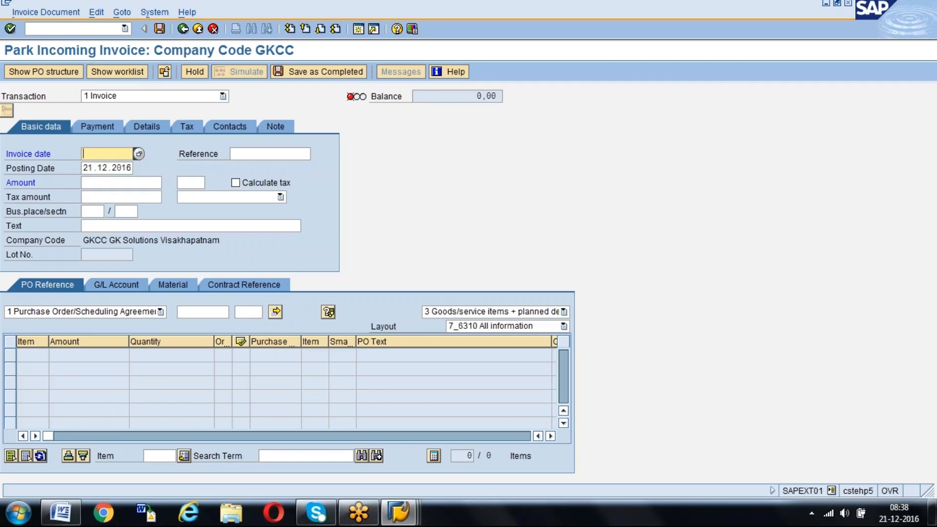
Set the invoice date to 21.12.2016, enter the H2SO4 purchase order number as the reference, and load that order's items into the invoice
left_click(88, 154)
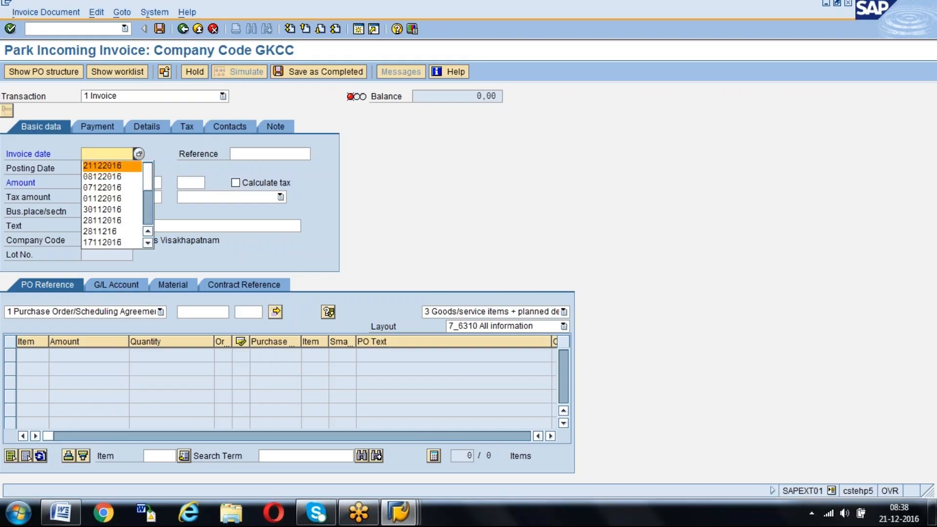
key("Return")
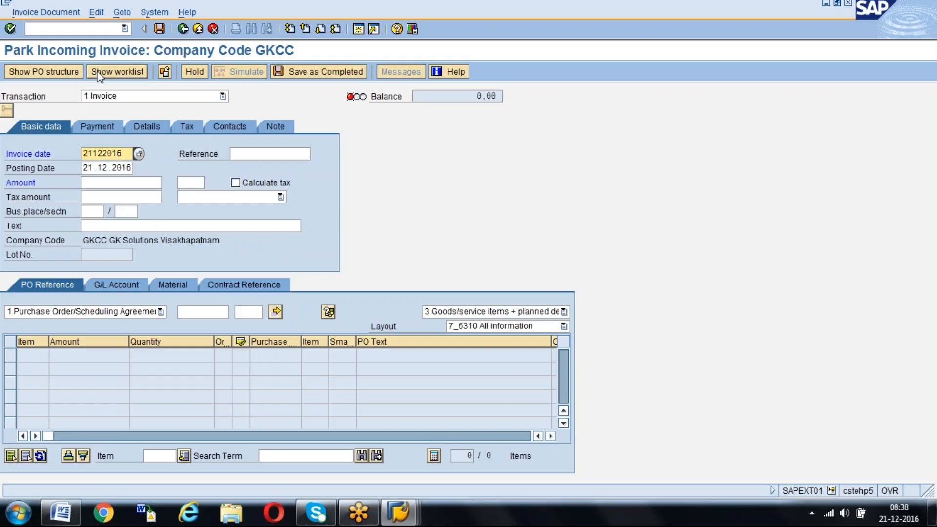
left_click(255, 155)
key("space")
key("Down")
key("Return")
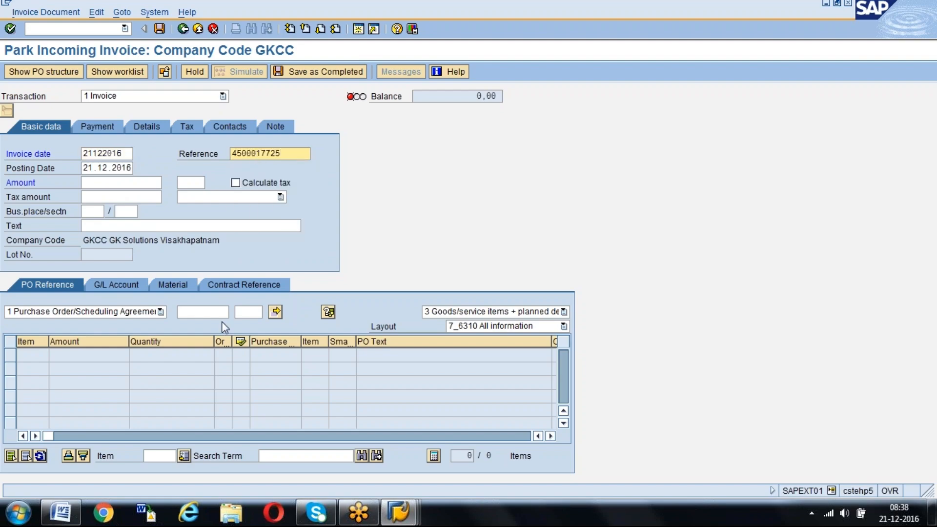
left_click(188, 312)
key("space")
key("Down")
key("Return")
key("Return")
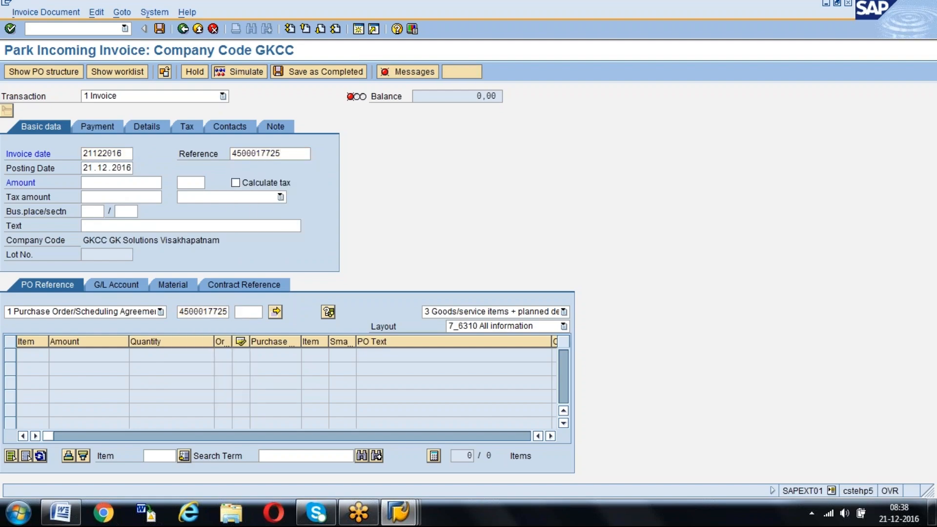
Choose a tax code for the H2SO4 invoice item, set the payment baseline date to 21.12.2016 and return to the basic data
left_click_drag(43, 437, 100, 436)
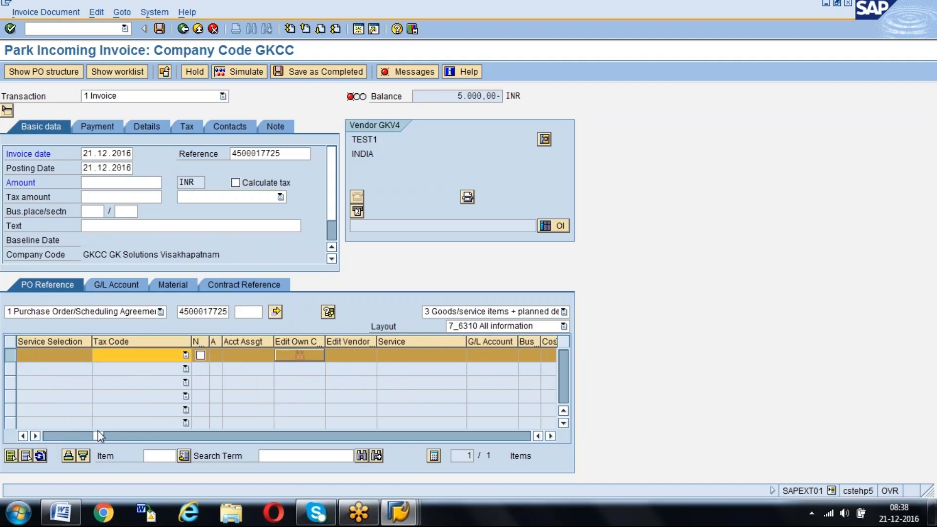
left_click(185, 356)
left_click(160, 379)
key("Return")
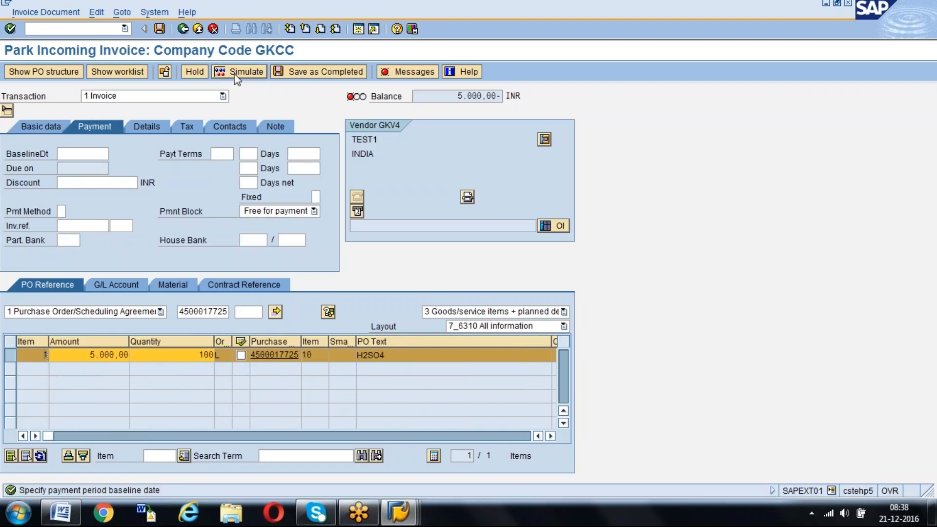
left_click(84, 154)
left_click(78, 166)
key("Return")
left_click(36, 123)
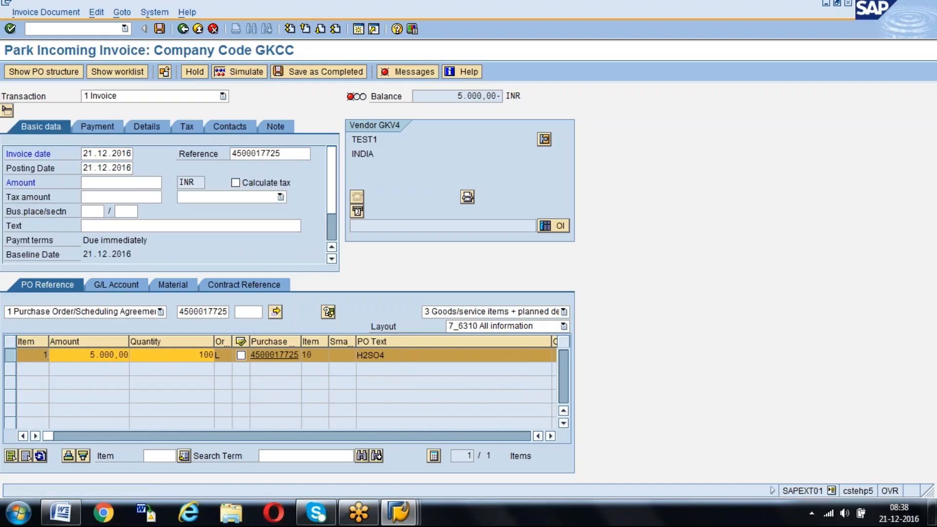
Turn on tax calculation and set the invoice amount to 5000 INR
left_click(235, 182)
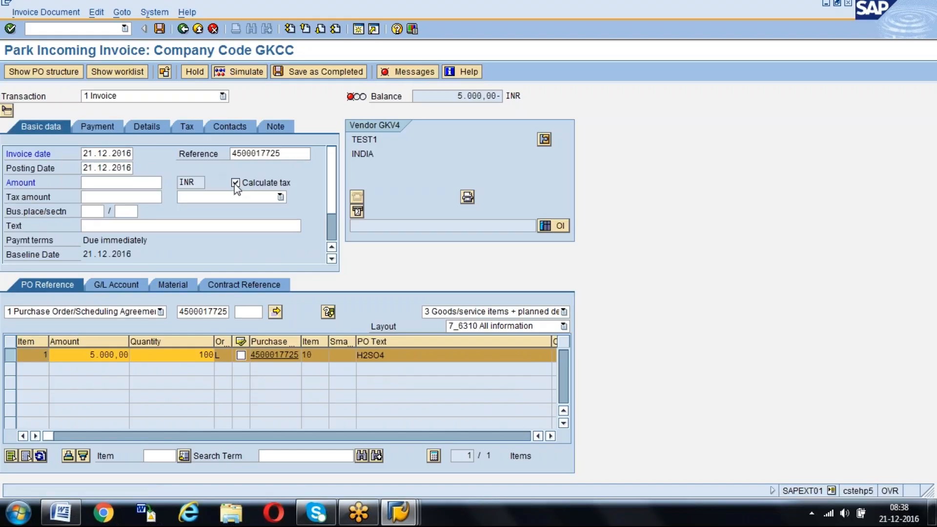
left_click(121, 183)
type("5000")
key("Return")
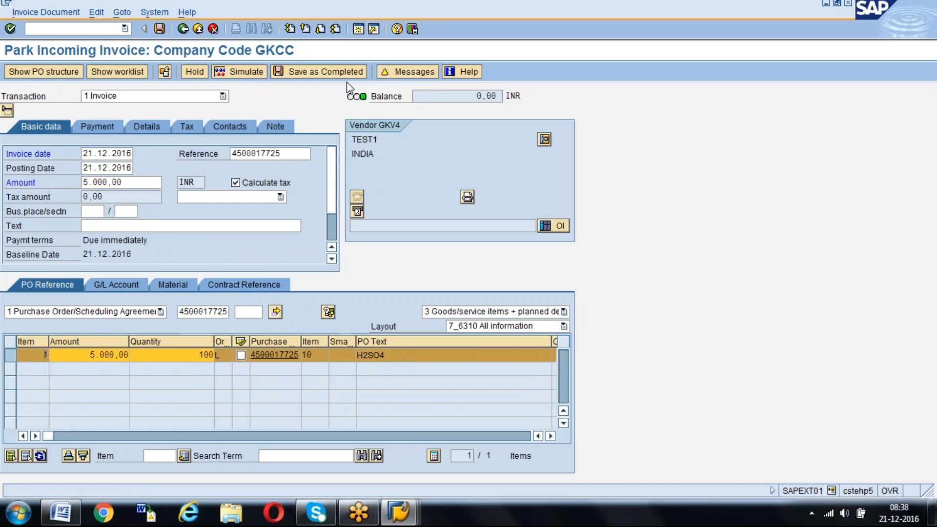
Review the invoice's verification messages and simulate its postings, then return to the invoice entry
left_click(420, 72)
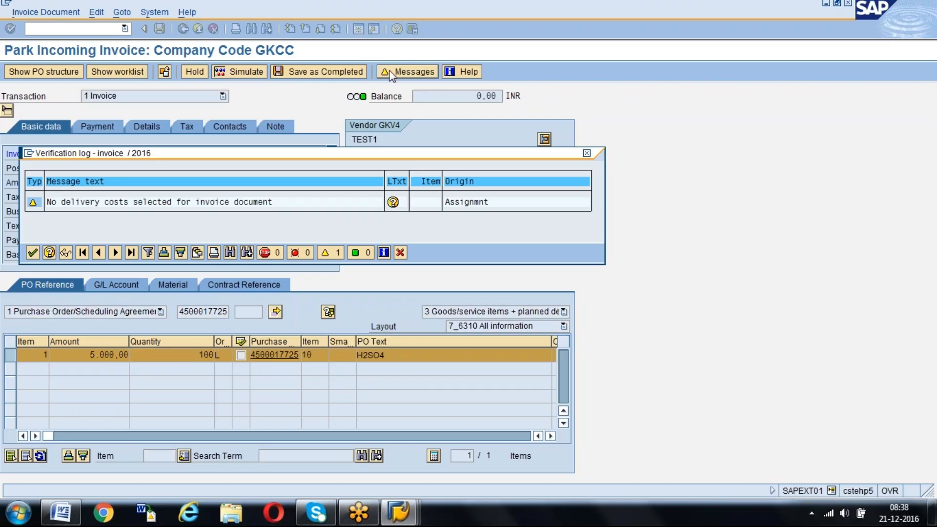
left_click(32, 252)
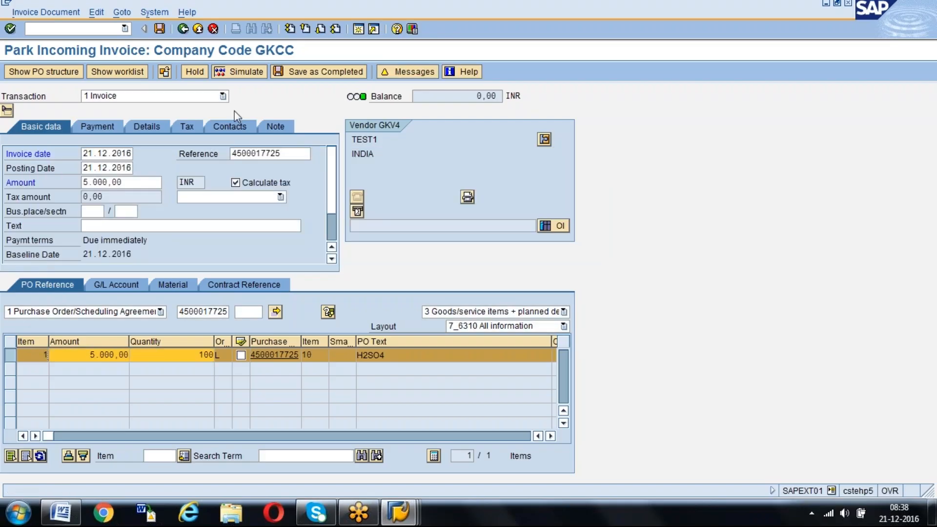
left_click(243, 73)
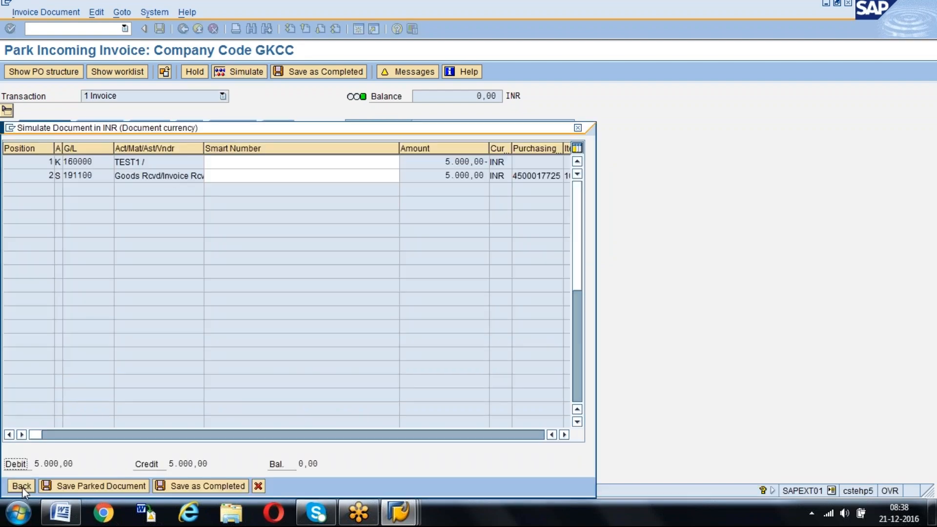
left_click(22, 486)
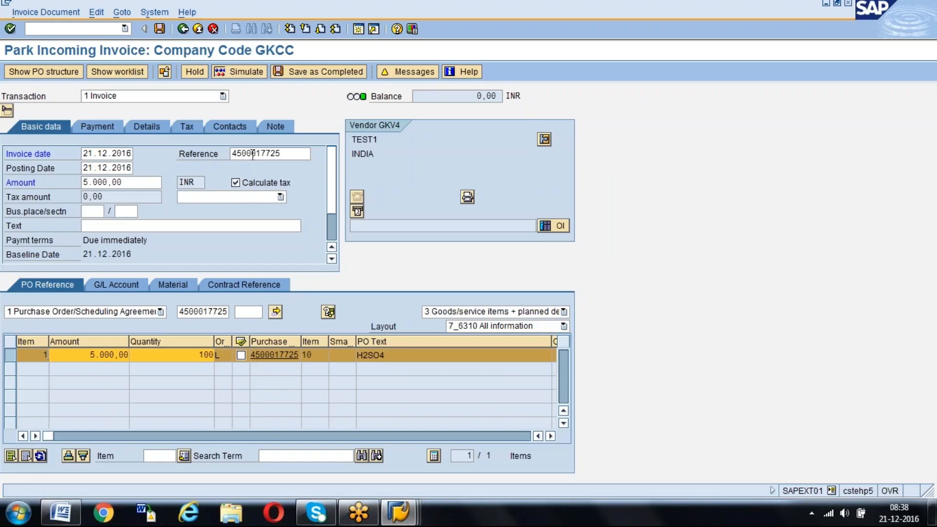
Simulate the invoice postings again and save the invoice as a parked document
left_click(239, 75)
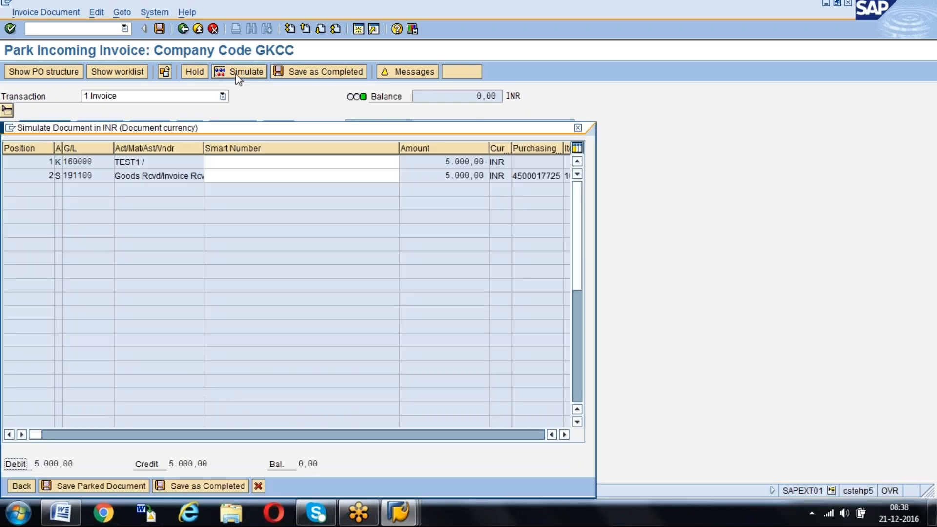
left_click(107, 486)
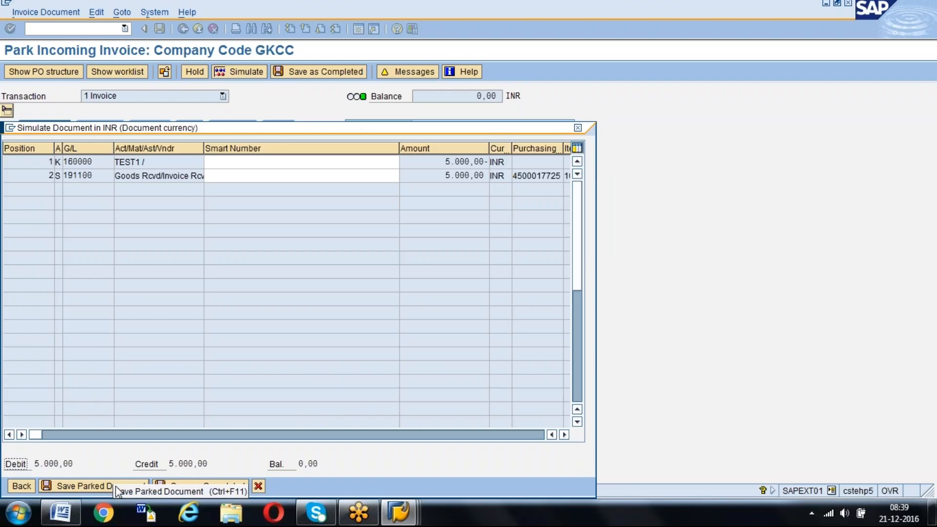
left_click(95, 484)
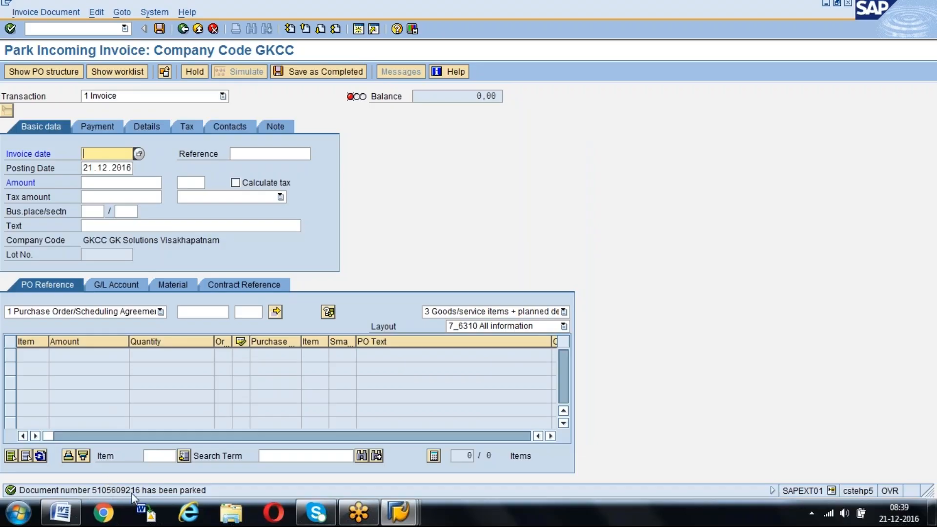
Switch to the purchase order session, reload the same order and examine the parked invoice entry in its item history
key("alt+Tab")
left_click(151, 72)
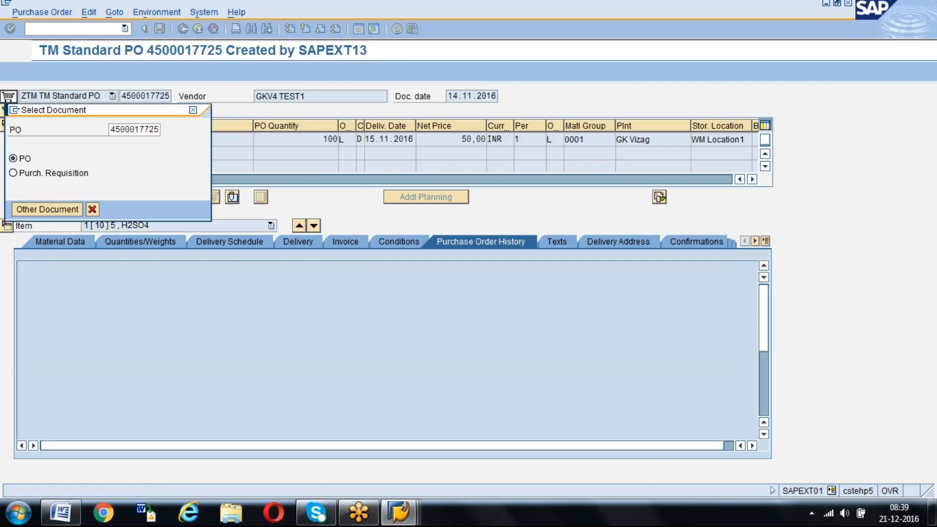
key("Return")
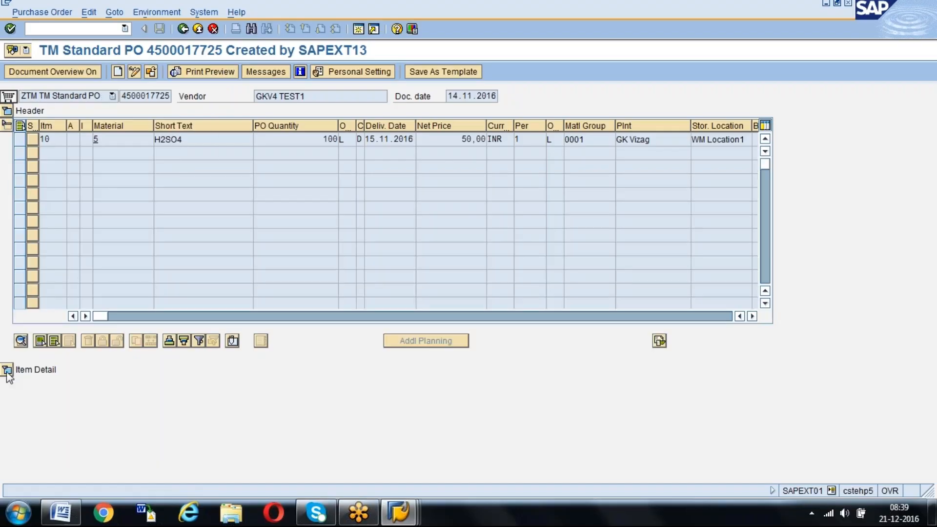
left_click(7, 370)
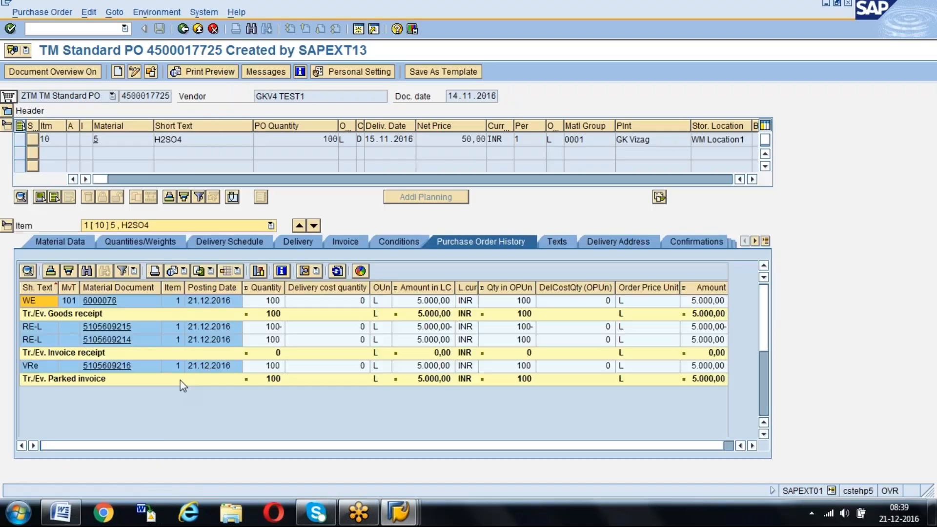
Display the parked invoice and its follow-on accounting document from the order history, and return to the purchase order
left_click(106, 366)
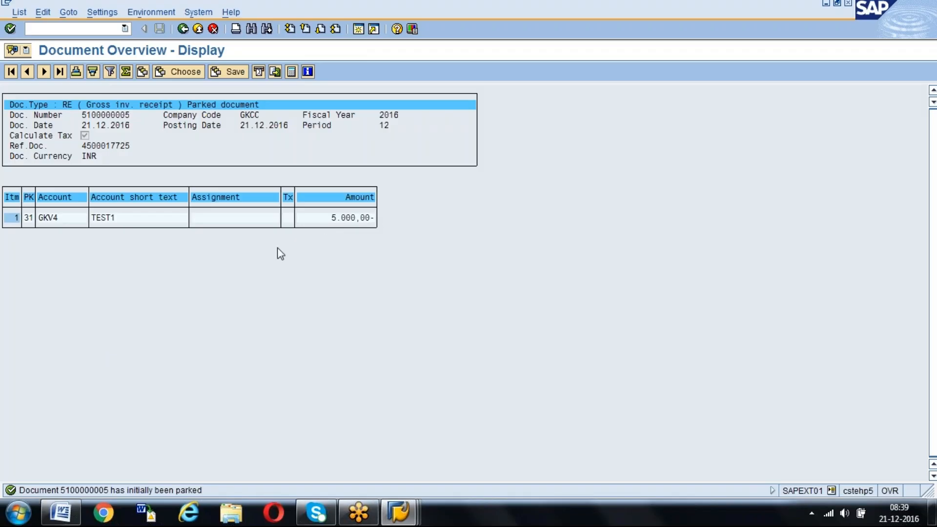
left_click(183, 29)
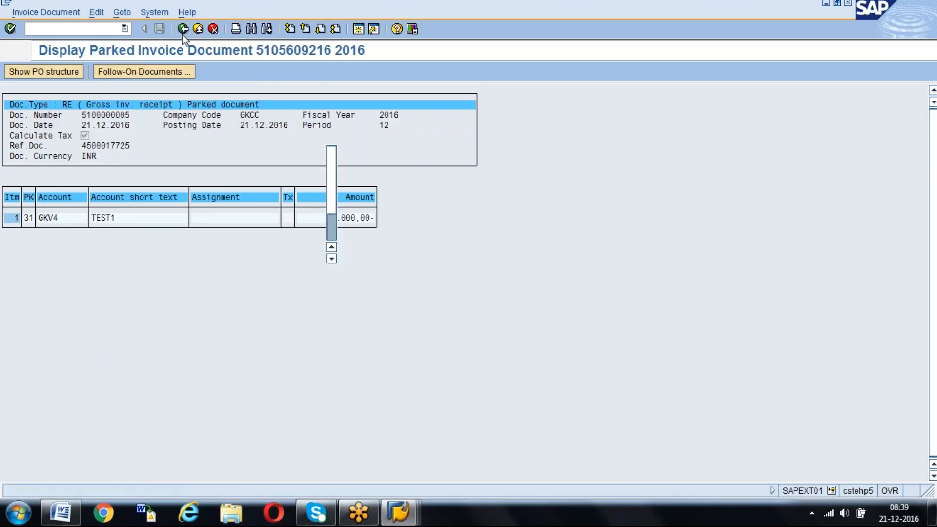
left_click(182, 30)
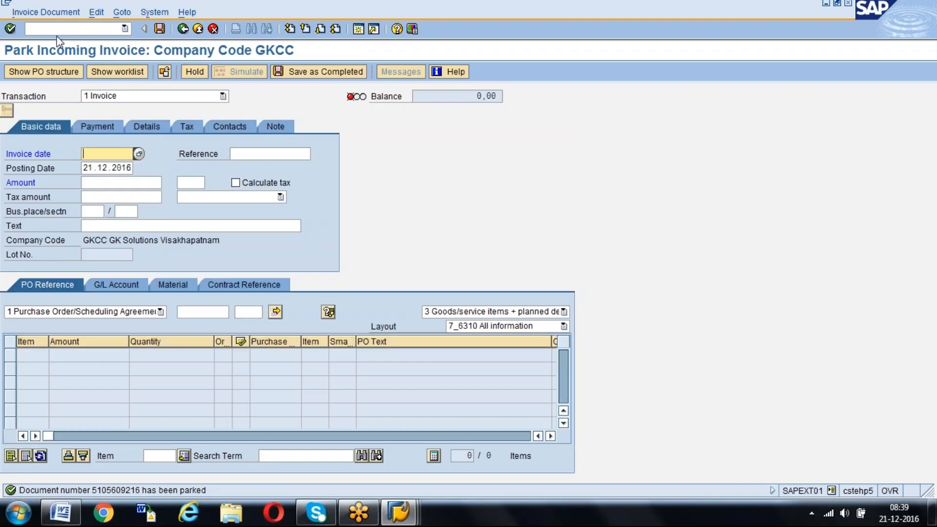
Switch to the invoice parking session and open the newly parked invoice document of fiscal year 2016 for changing
left_click(57, 9)
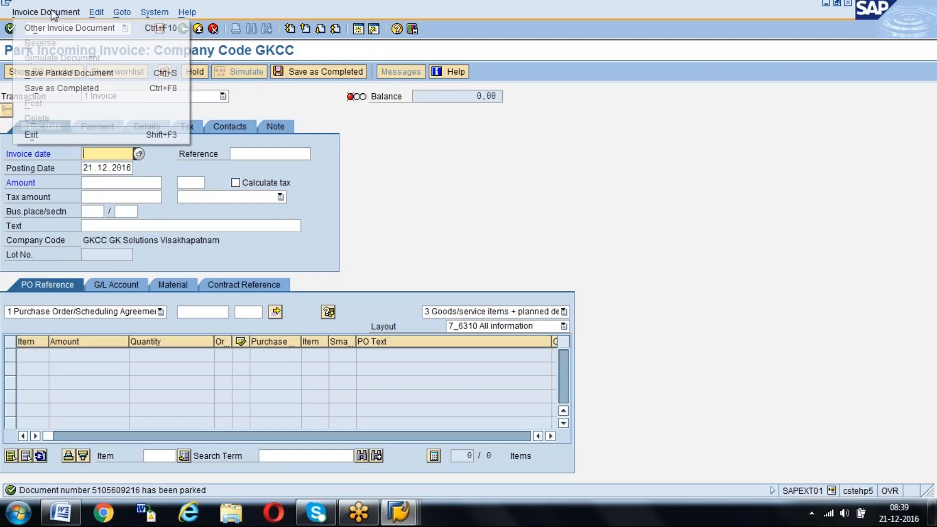
left_click(64, 73)
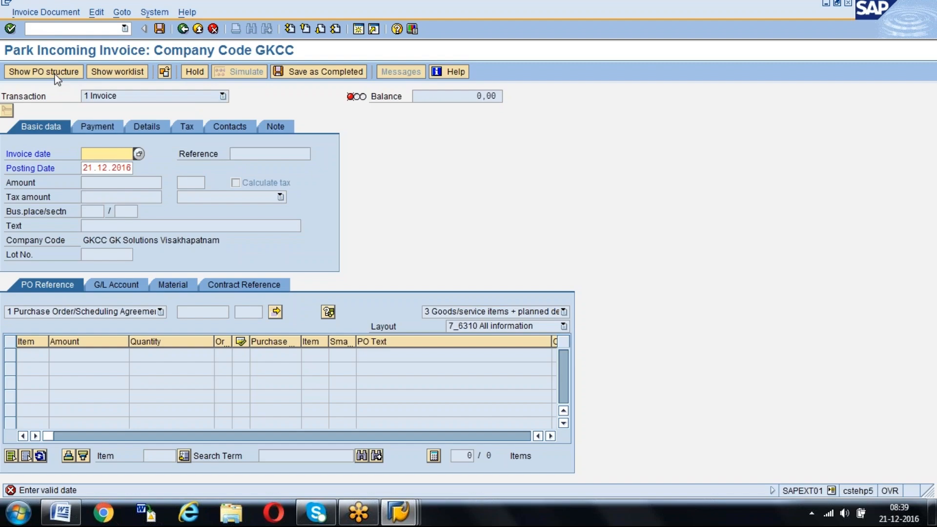
left_click(51, 13)
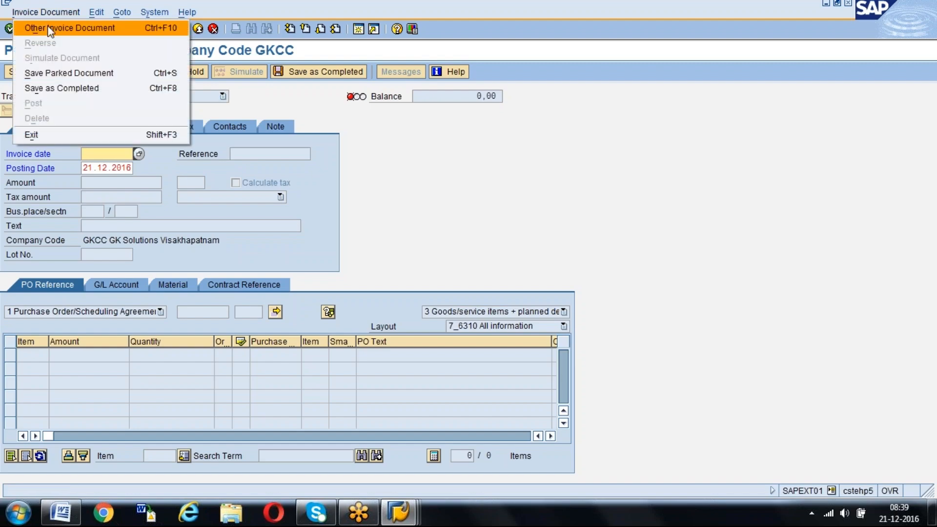
left_click(51, 29)
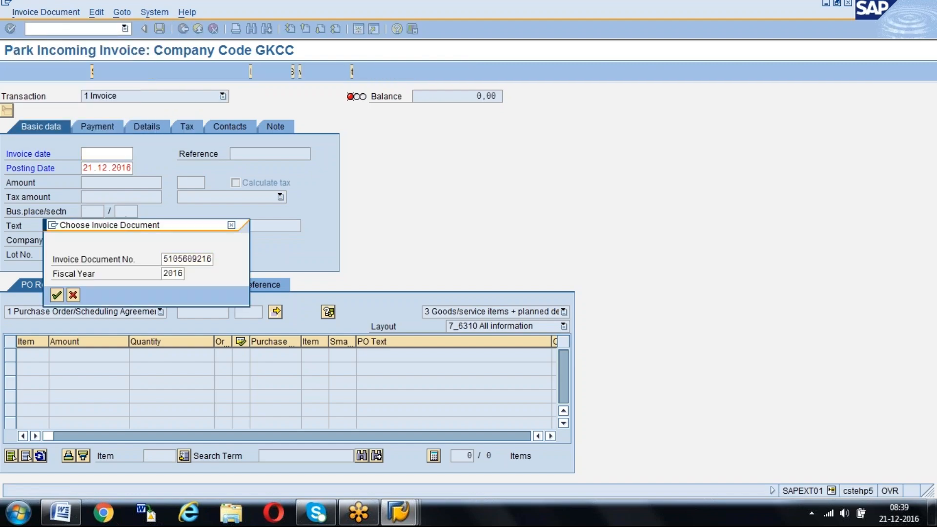
key("Return")
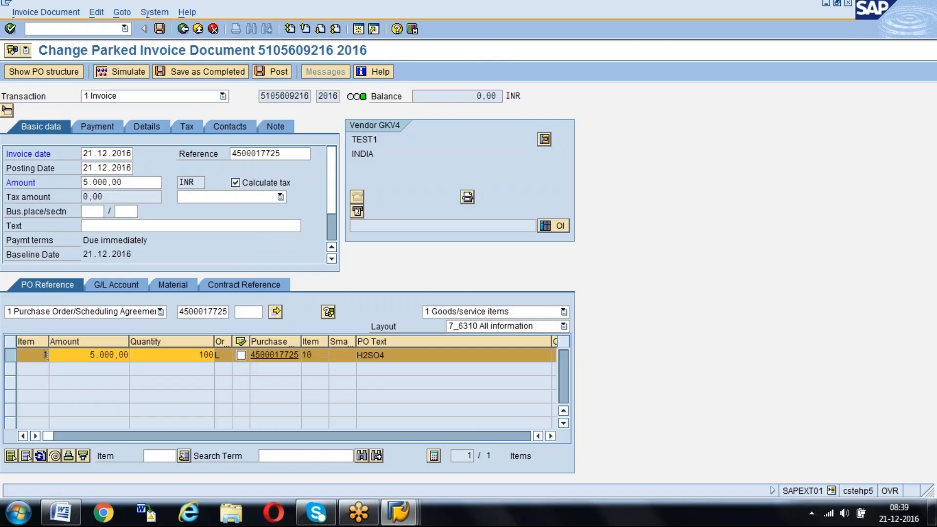
Save the parked invoice document as completed
left_click(831, 490)
left_click(669, 400)
left_click(203, 75)
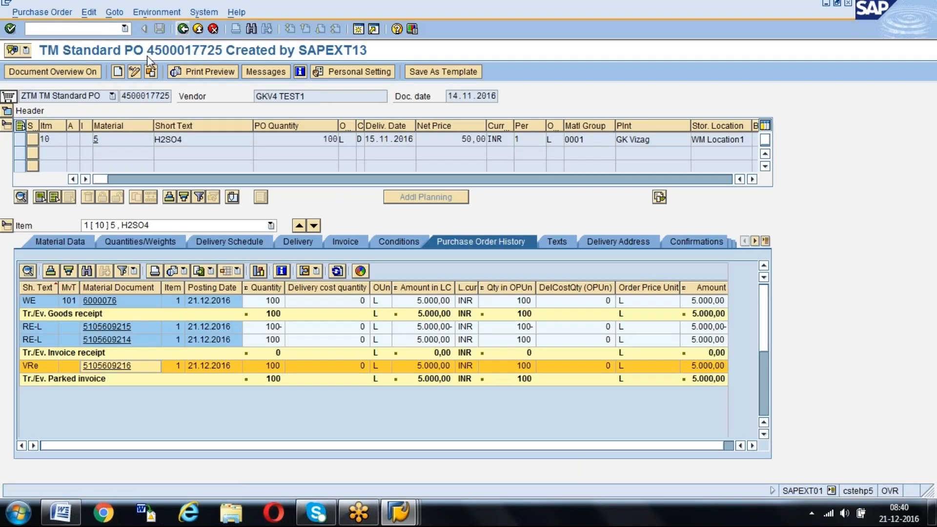
Reload the same purchase order and display the completed invoice and its follow-on accounting document from the item's order history
left_click(151, 72)
key("Return")
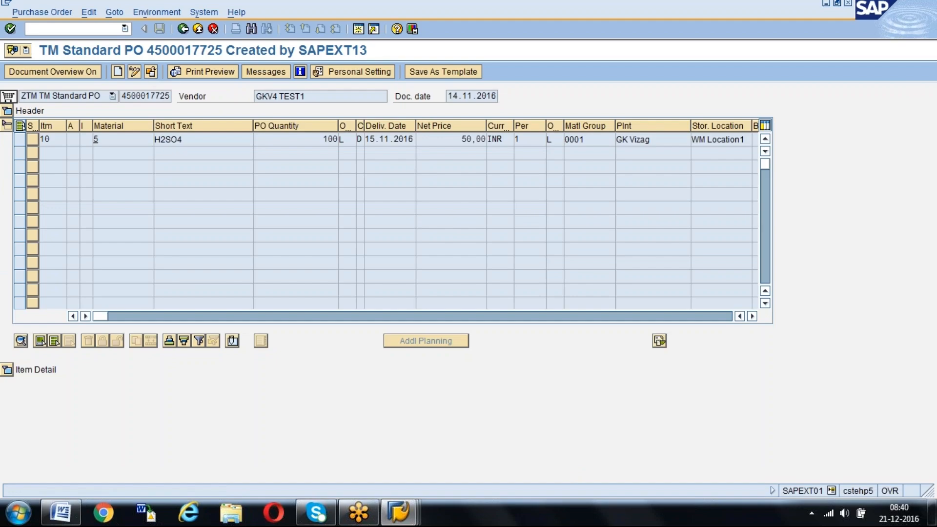
left_click(7, 370)
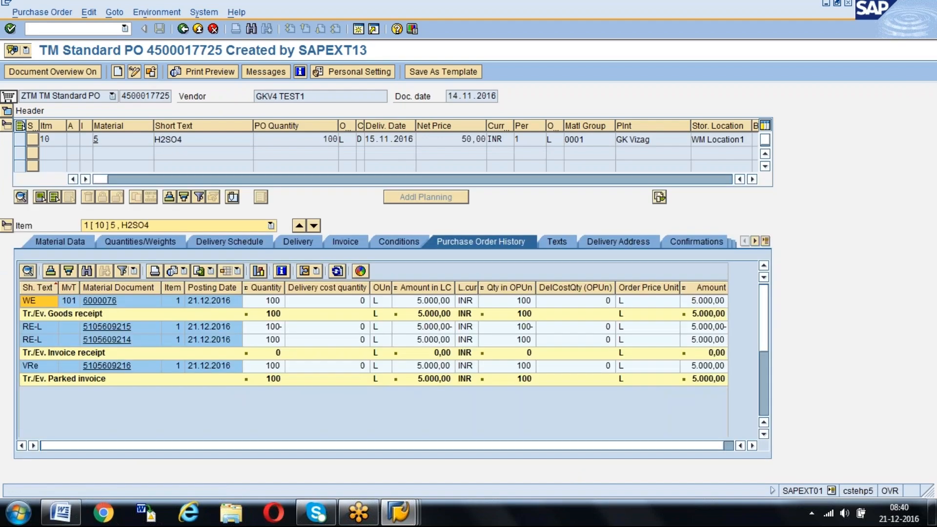
left_click(120, 368)
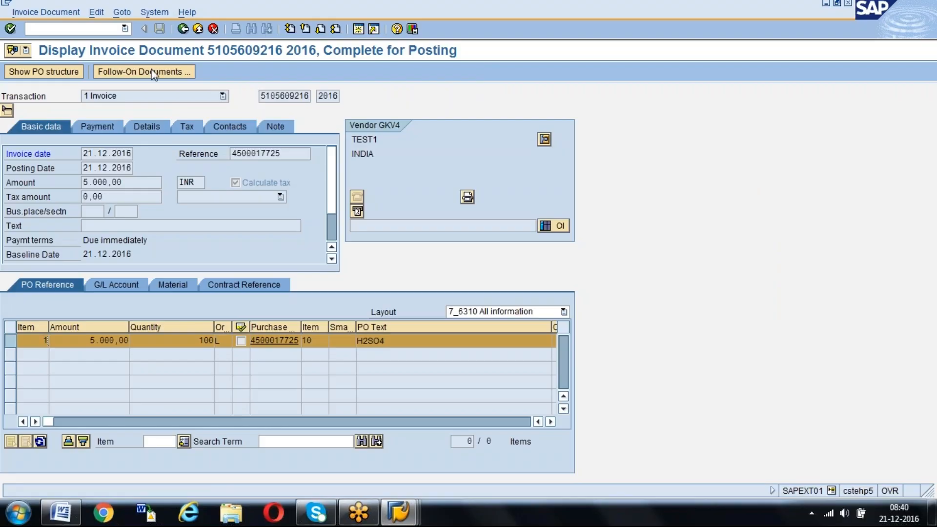
left_click(146, 72)
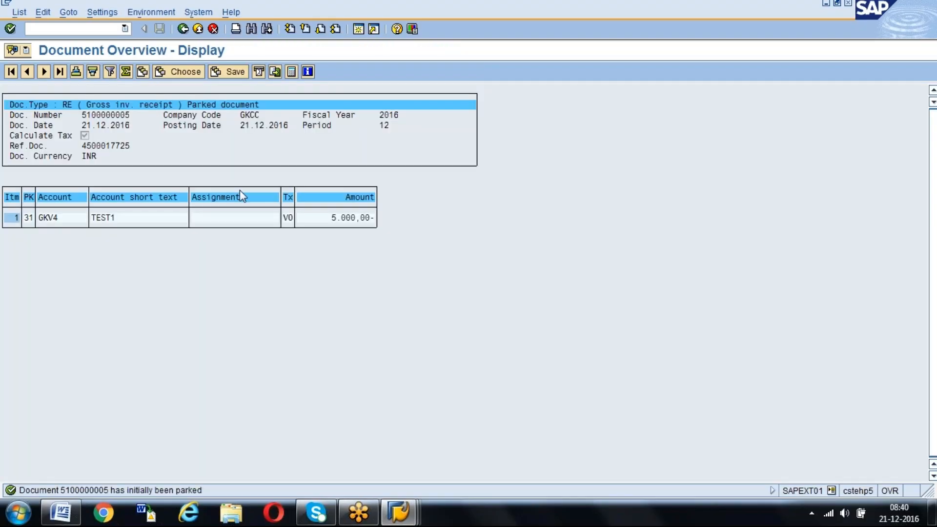
left_click(183, 28)
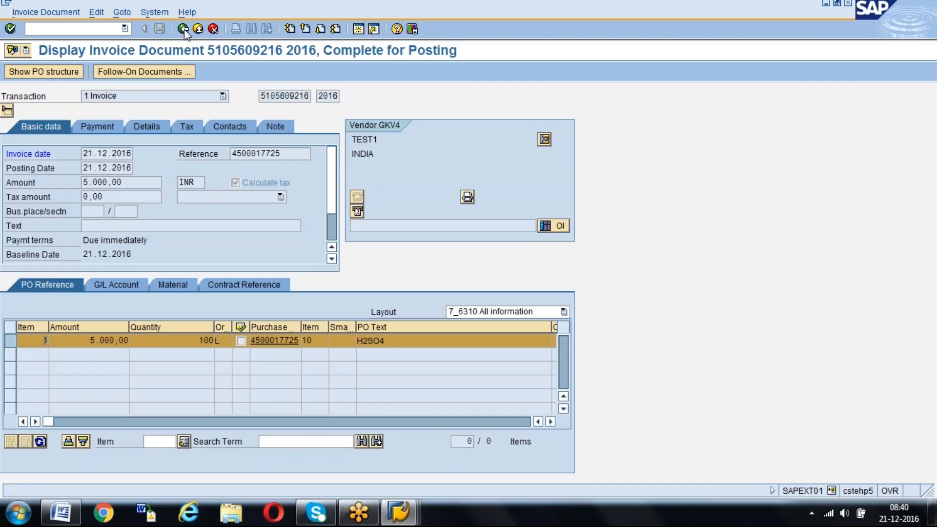
Display the completed invoice document with transaction MIR4
type("/nmir4")
key("Return")
Start the Park Incoming Invoice transaction MIR7 in place of the displayed invoice
key("Return")
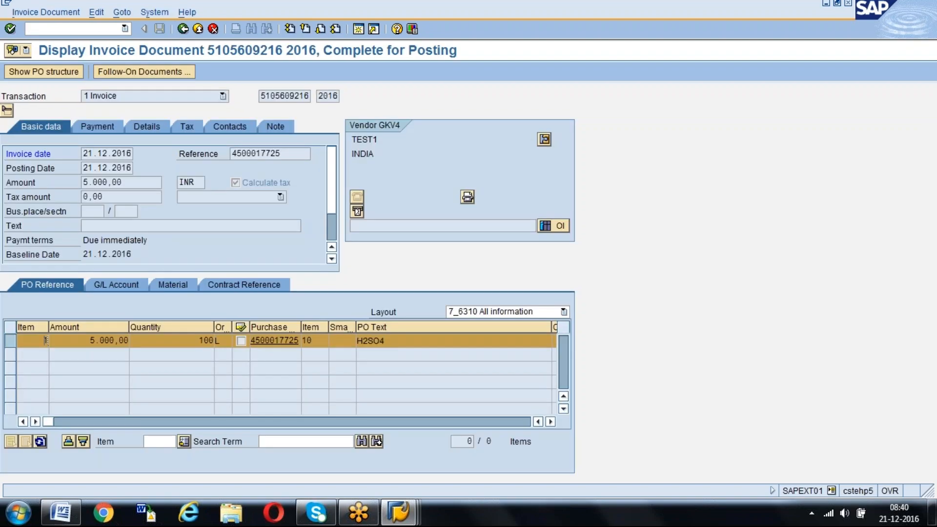
left_click(60, 27)
type("/nmir")
key("Return")
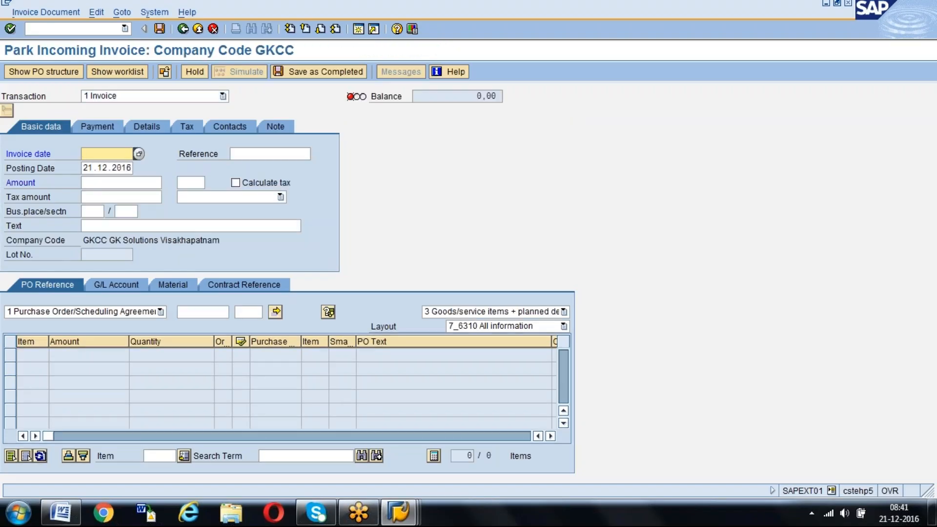
Start the Enter Incoming Invoice transaction MIRO and examine which actions it offers for an invoice document
left_click(57, 29)
type("/nmir")
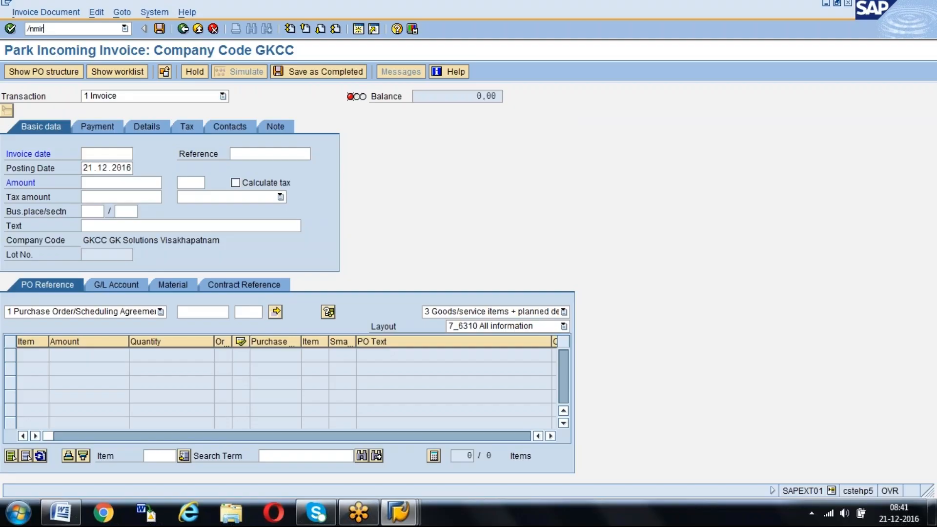
key("Return")
left_click(40, 9)
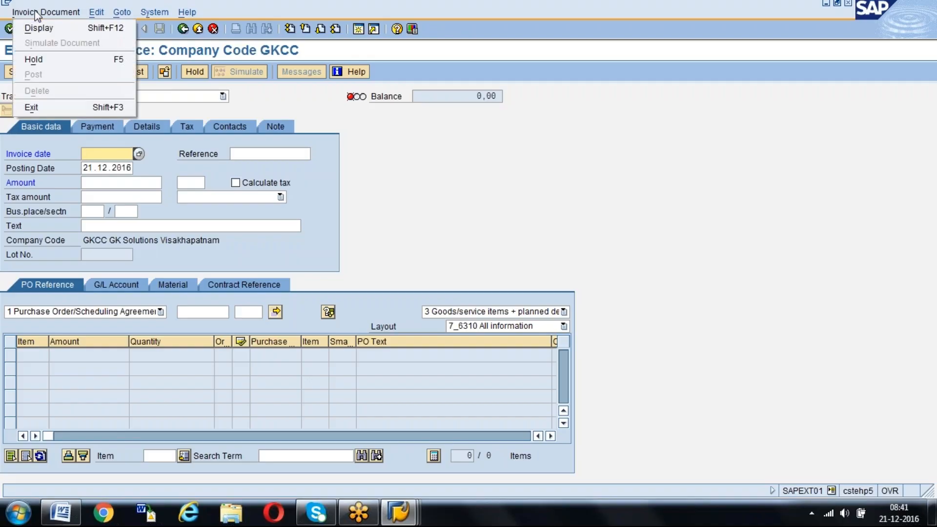
left_click(243, 89)
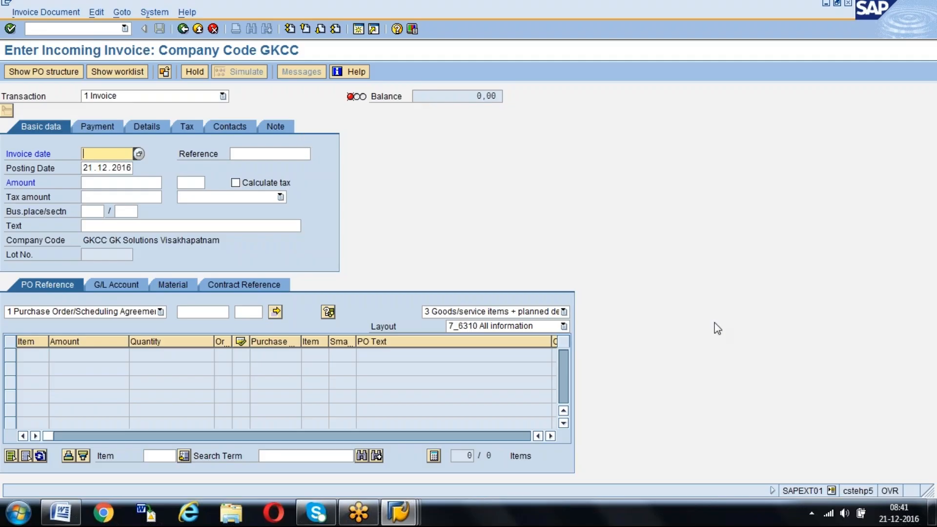
Switch to invoice parking, open the completed invoice document for changing and post it
key("alt+Tab")
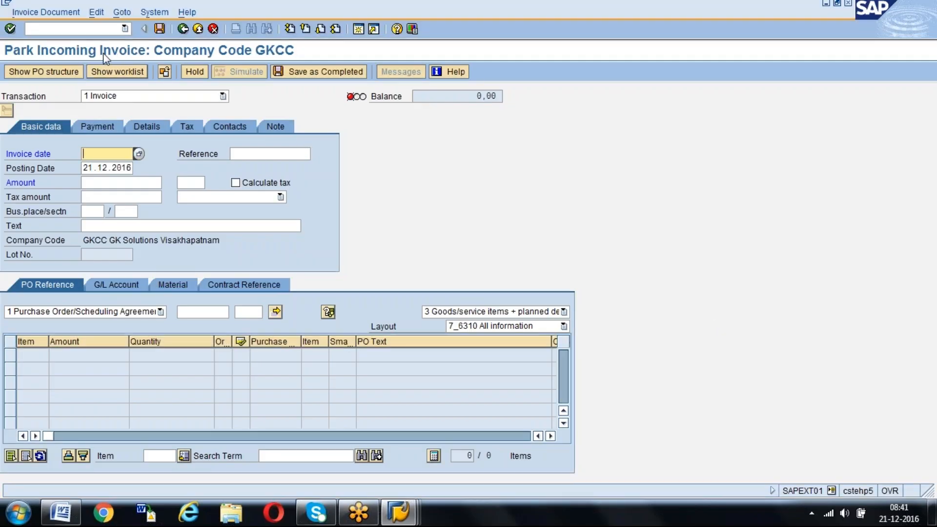
left_click(39, 12)
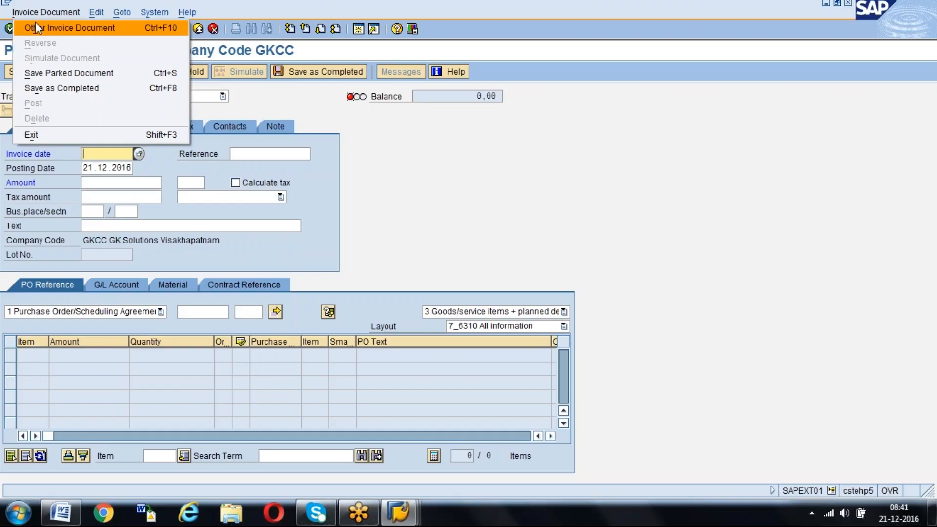
left_click(37, 25)
key("Return")
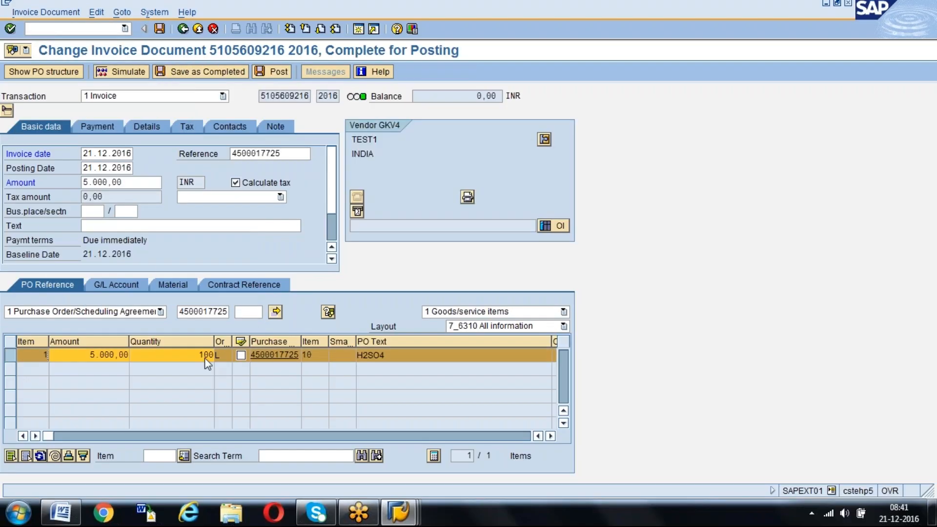
left_click(278, 71)
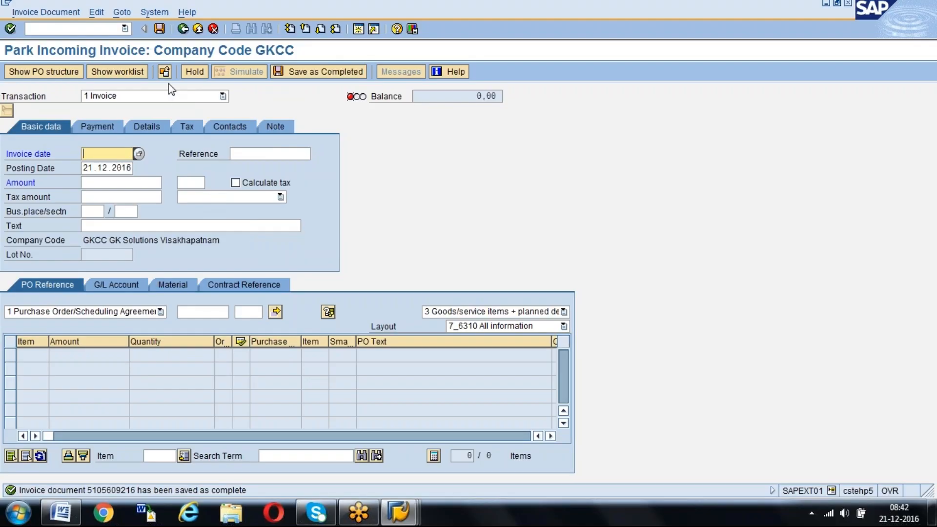
key("alt+Tab")
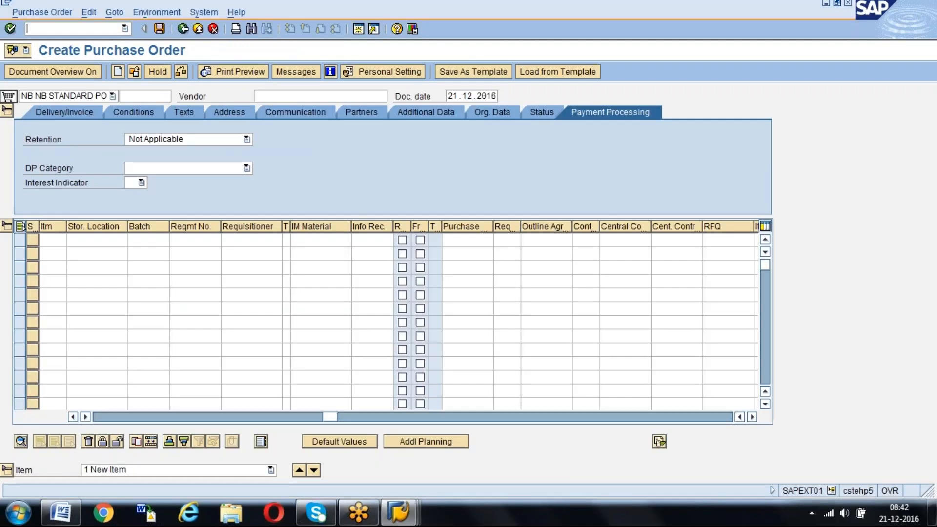
left_click(134, 72)
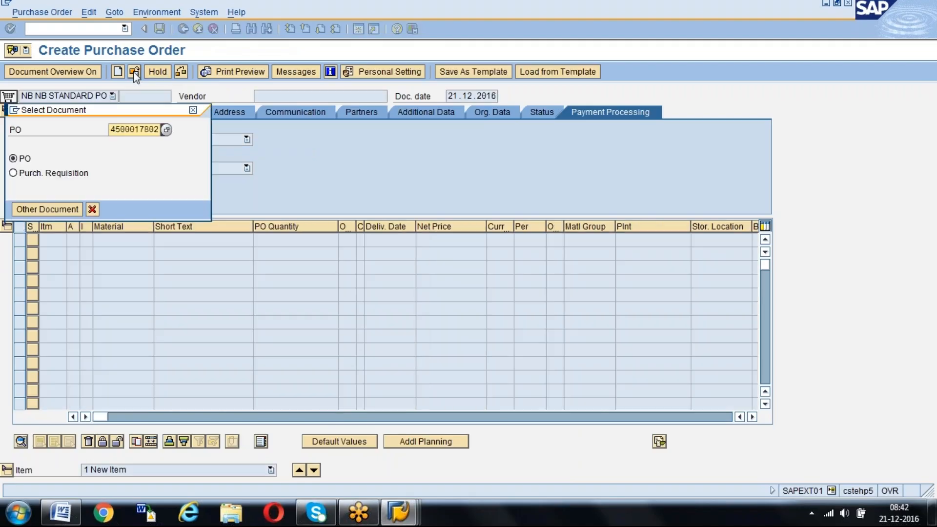
key("Delete")
key("Delete")
key("Delete")
key("Delete")
key("Delete")
key("Delete")
key("Delete")
key("Delete")
key("Delete")
key("Delete")
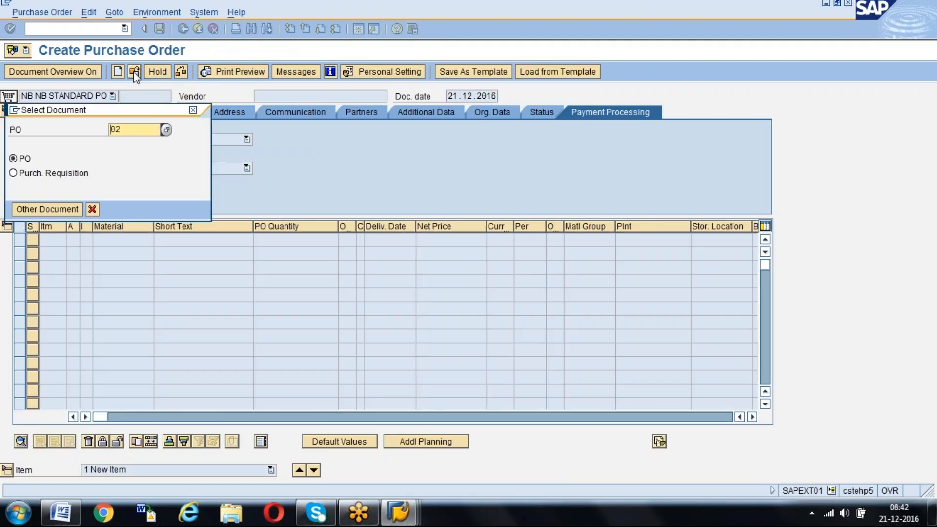
type("45000178")
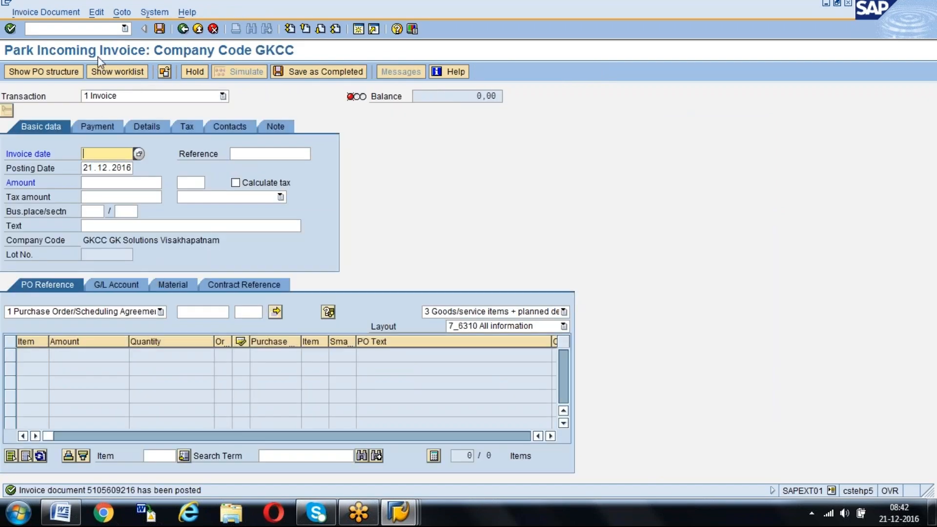
Display the posted invoice with transaction MIR4 and open its purchase order at the item's order history
left_click(37, 11)
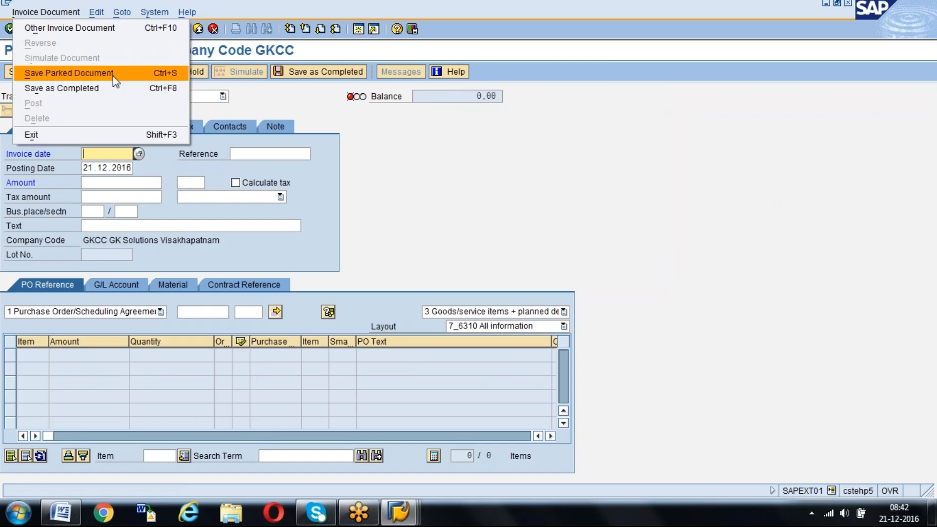
left_click(417, 151)
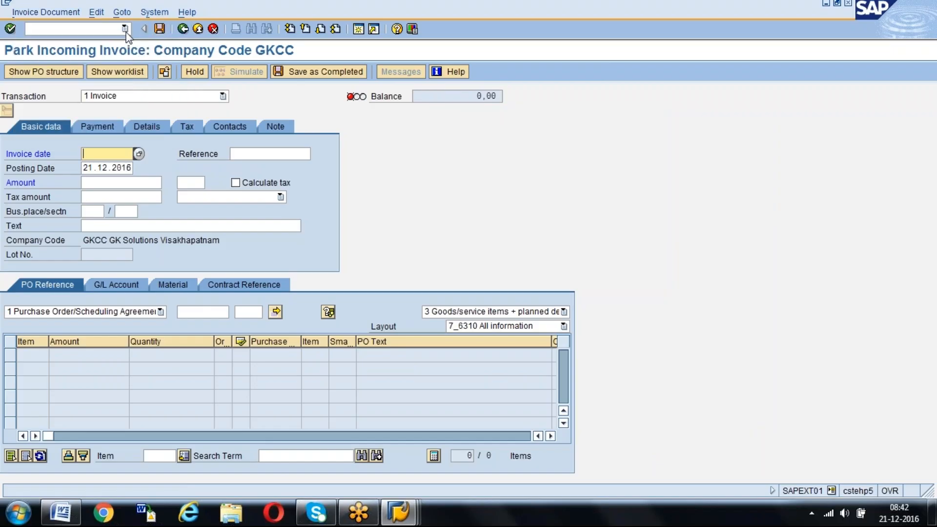
left_click(98, 31)
type("/nmir4")
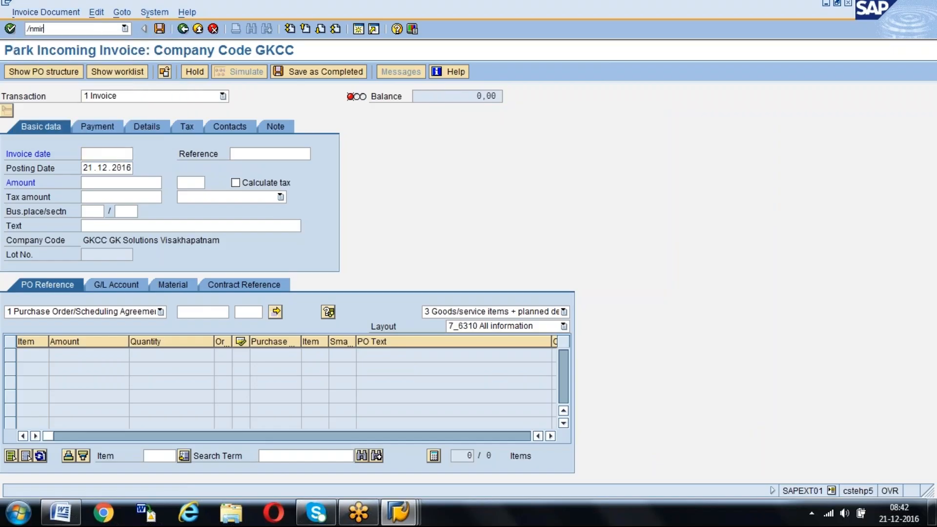
key("Return")
key("Return")
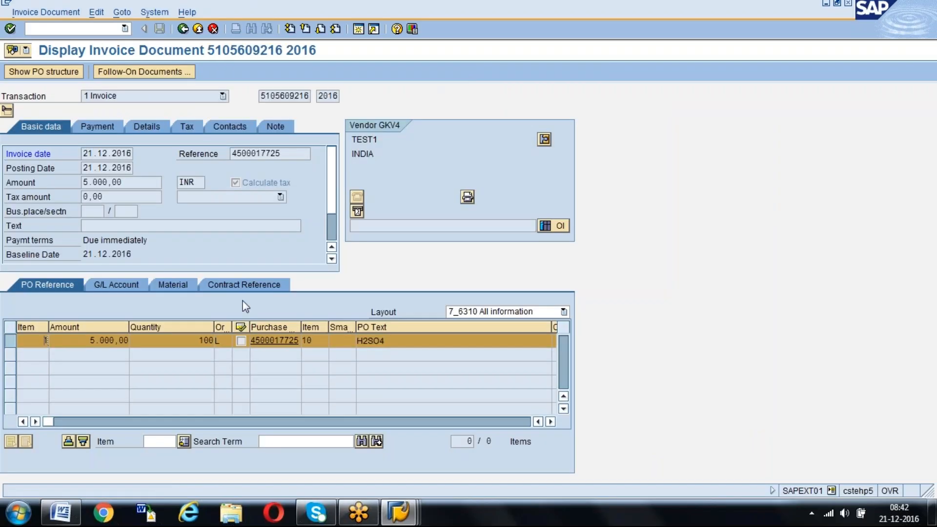
left_click(280, 340)
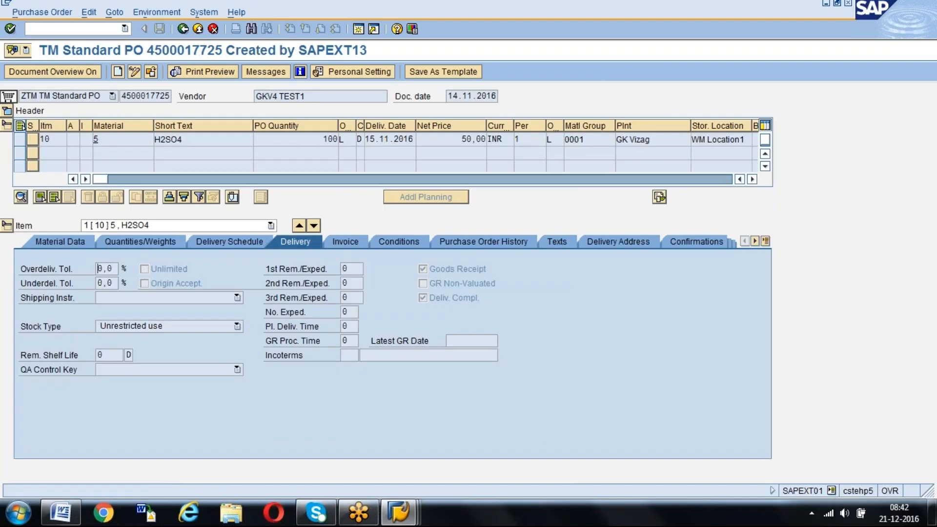
left_click(508, 241)
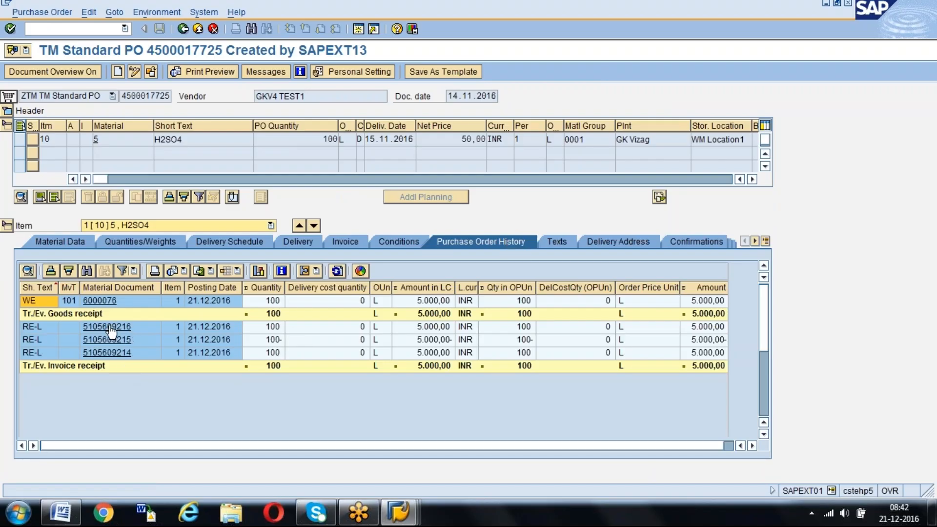
Open the posted invoice from the order history and examine the vendor and goods/invoice receipt lines of its accounting document
left_click(127, 327)
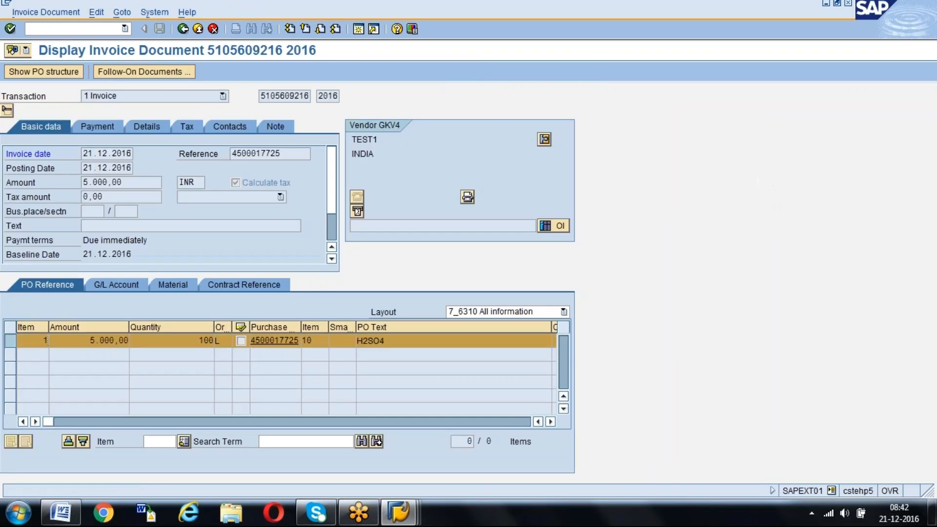
left_click(138, 72)
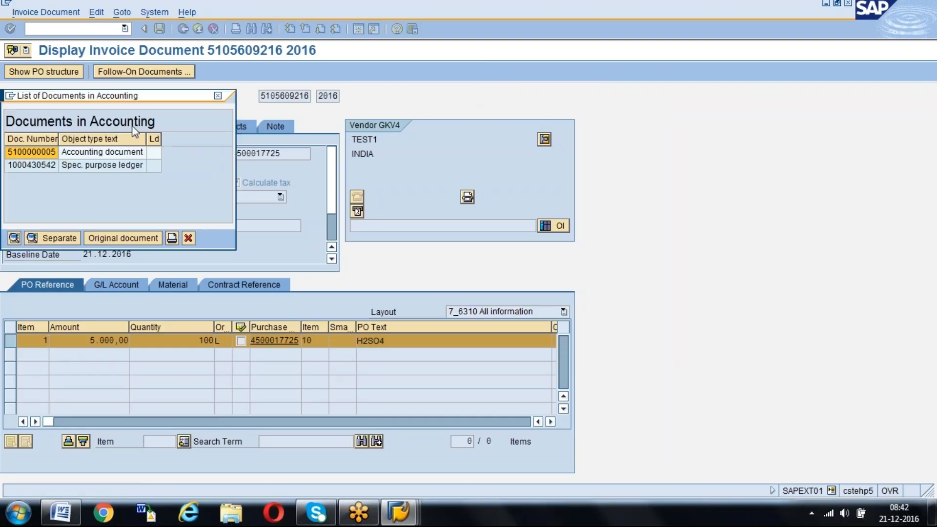
double_click(117, 152)
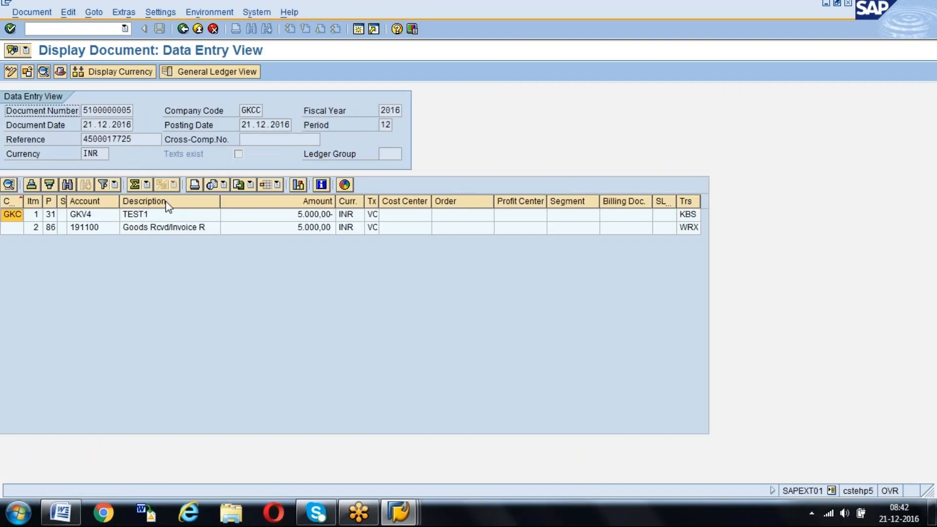
left_click(317, 214)
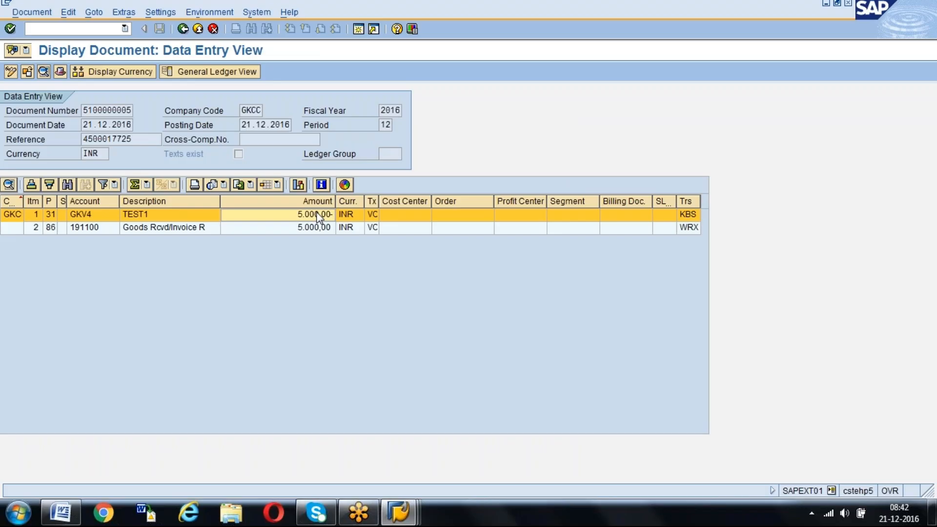
left_click(319, 228)
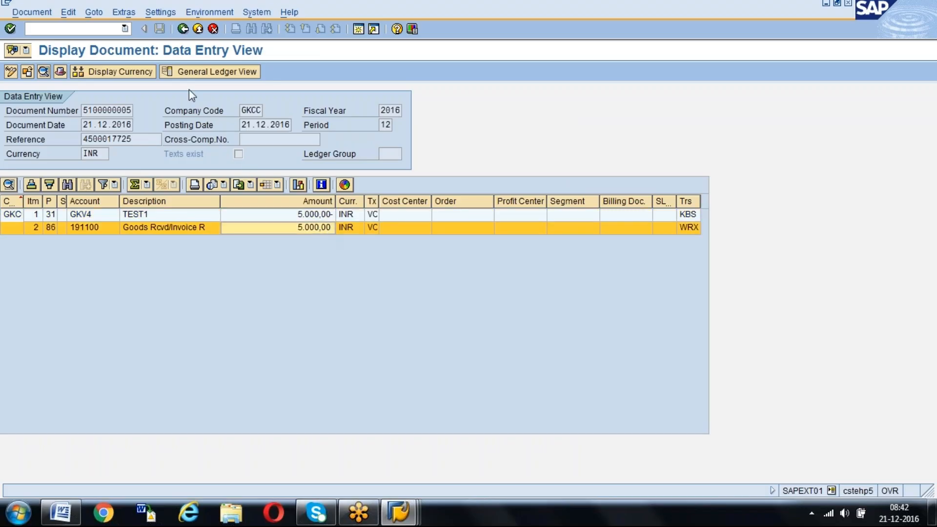
left_click(183, 29)
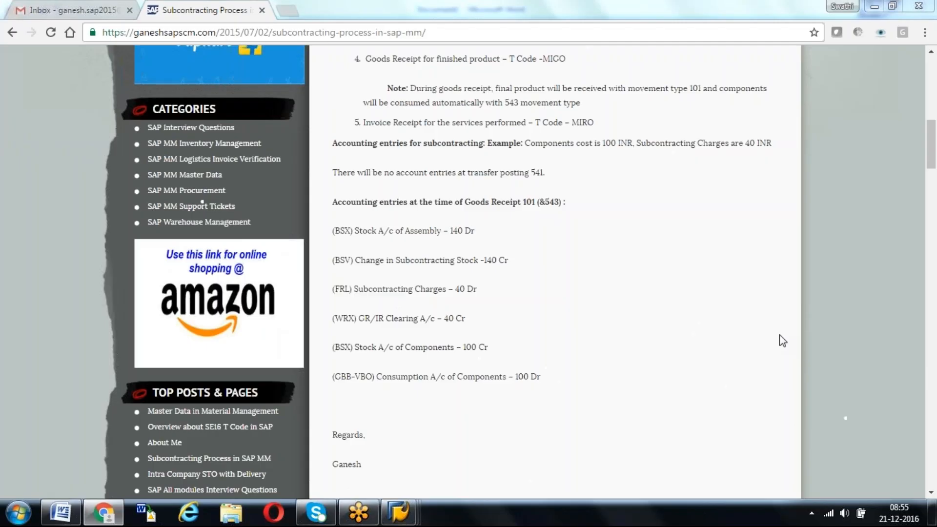
Switch to SAP Logon, connect to the Online IDES system and log on with the user name and account password
mouse_move(398, 511)
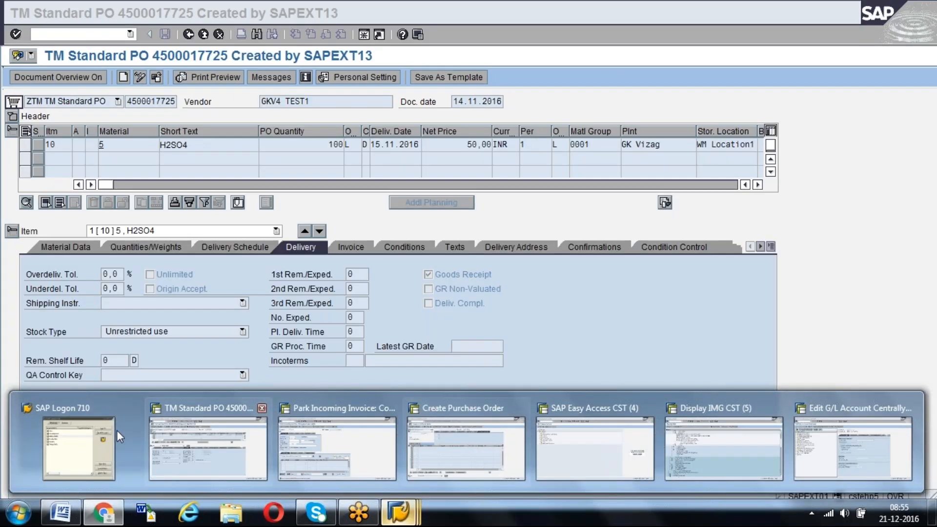
left_click(98, 432)
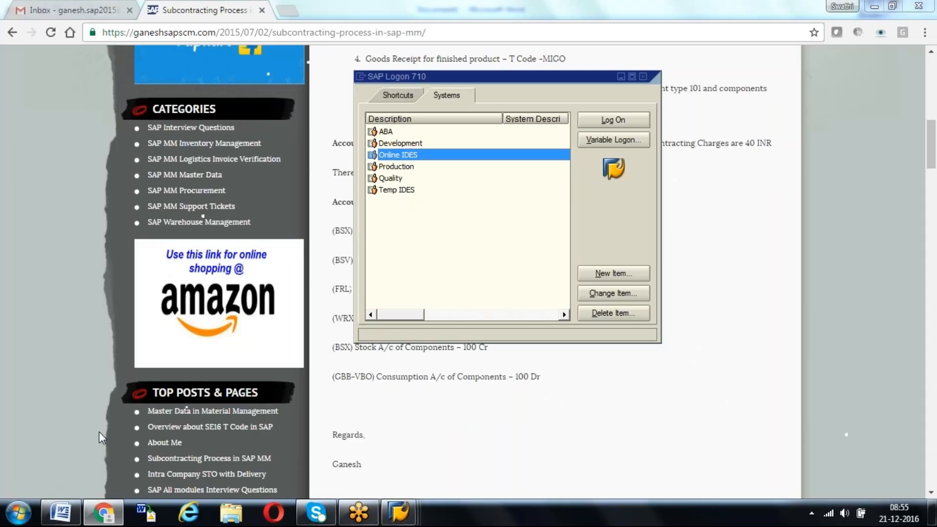
key("Return")
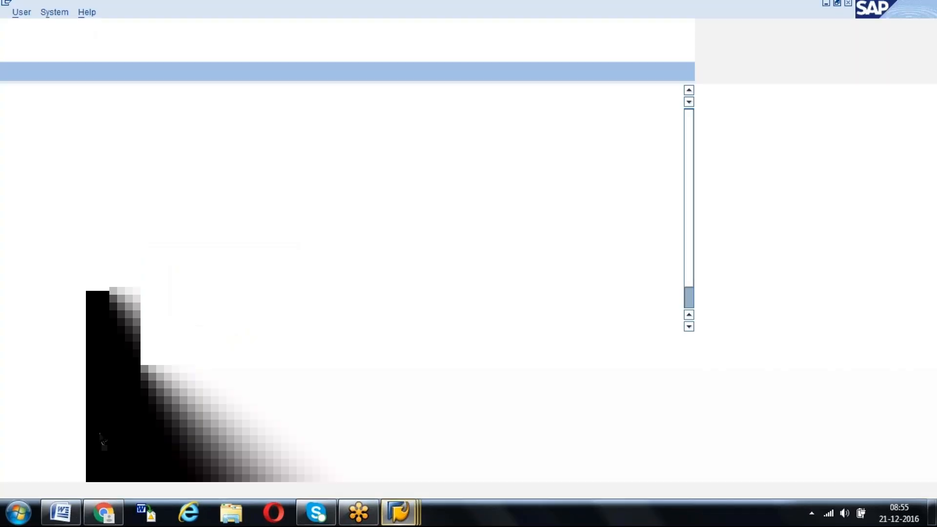
key("Down")
key("Tab")
type("***")
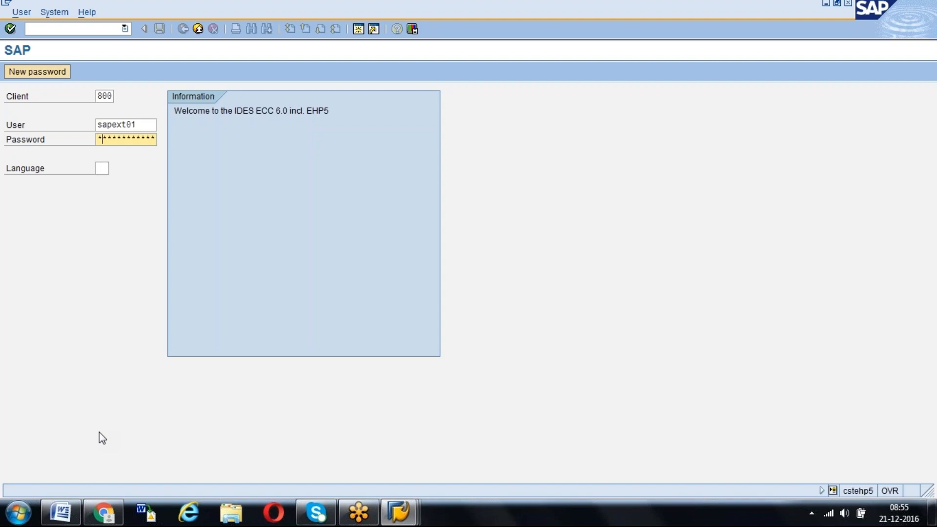
type("*******")
key("Return")
Complete the logon and open the Stock/Requirements List with transaction MD04
key("Up")
key("Return")
type("MD04")
key("Return")
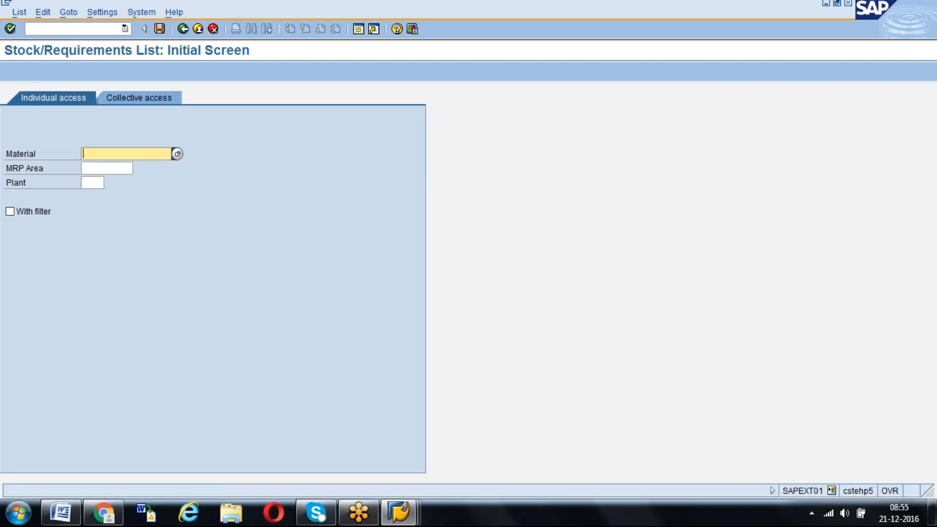
Display the stock/requirements list for material TSA1 in plant 1000 and dismiss the connection error without viewing its details
key("Down")
key("Return")
key("Tab")
key("Tab")
key("Down")
key("Return")
key("Return")
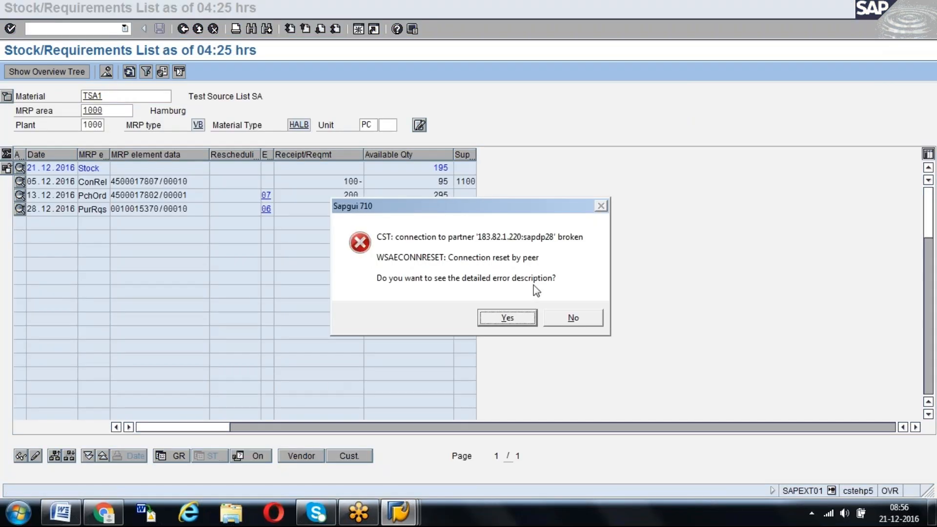
left_click(576, 319)
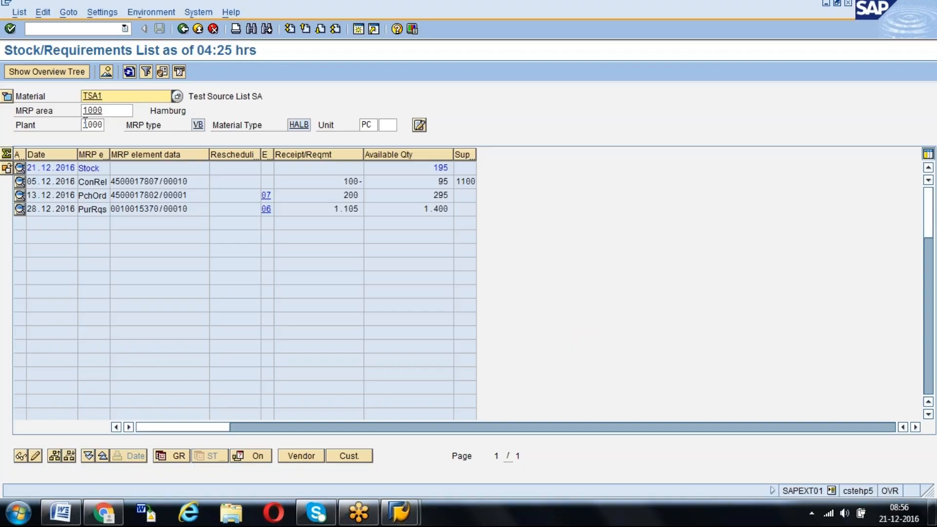
Examine the plant and the receipt/requirement quantities of the ConRel, purchase order and purchase requisition lines
left_click(101, 125)
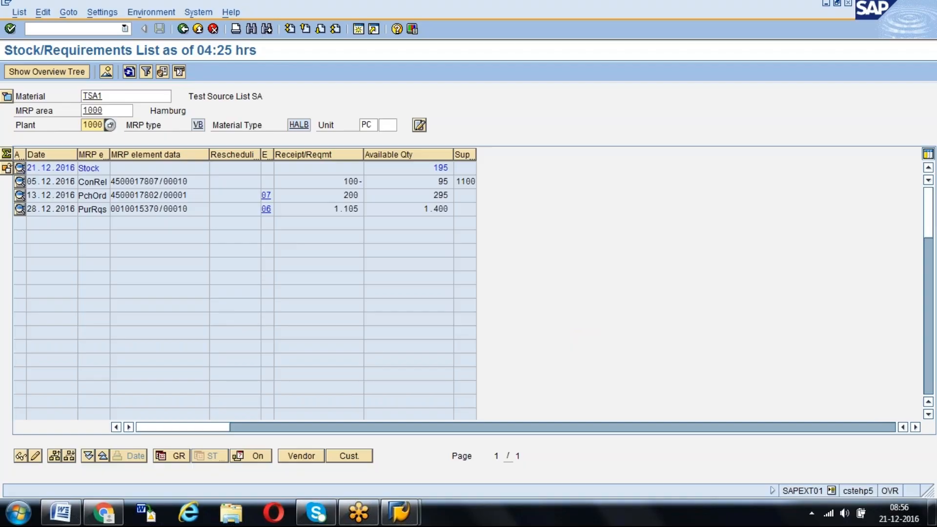
left_click(347, 181)
left_click(91, 208)
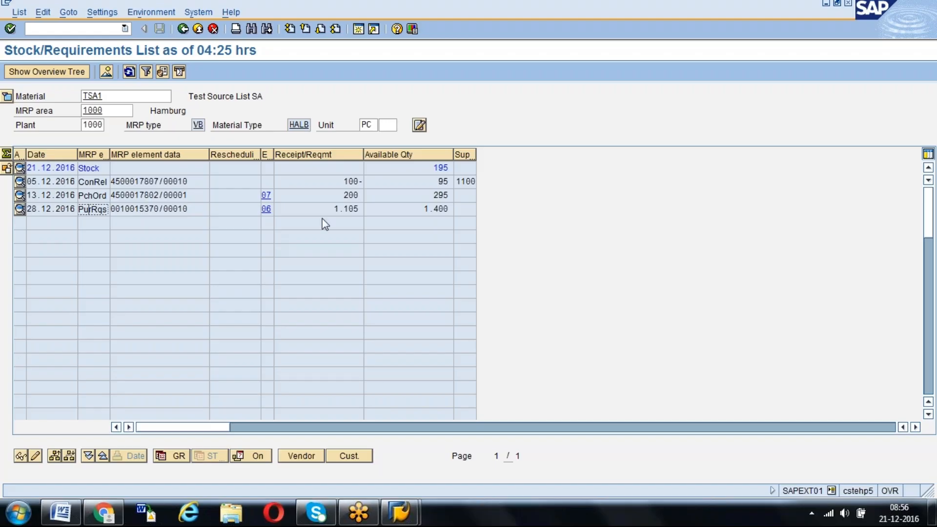
left_click(344, 195)
left_click(336, 208)
left_click(346, 182)
left_click(361, 195)
Compare the available quantity on the stock line with the available quantity on the purchase requisition line
left_click_drag(430, 167, 456, 167)
left_click(455, 168)
left_click_drag(422, 208, 455, 208)
left_click(455, 209)
left_click(433, 168)
left_click_drag(443, 167, 459, 168)
left_click(459, 168)
left_click_drag(422, 208, 455, 209)
left_click(454, 209)
left_click_drag(434, 167, 454, 168)
left_click(454, 168)
Widen the supplying/receiving plant column to show its full heading and check the ConRel line's quantity and plant
left_click_drag(346, 183, 364, 181)
left_click(363, 181)
left_click(475, 181)
left_click_drag(477, 155, 523, 181)
left_click(521, 181)
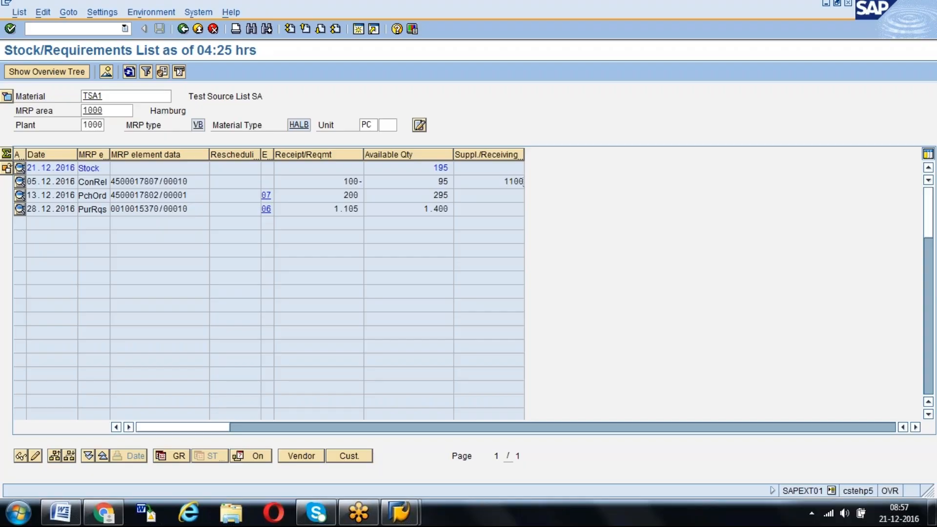
Trace how the ConRel, purchase order and purchase requisition quantities change the available quantity line by line
left_click(330, 187)
left_click(461, 184)
left_click_drag(345, 194, 361, 195)
left_click(361, 195)
left_click(449, 195)
left_click(189, 207)
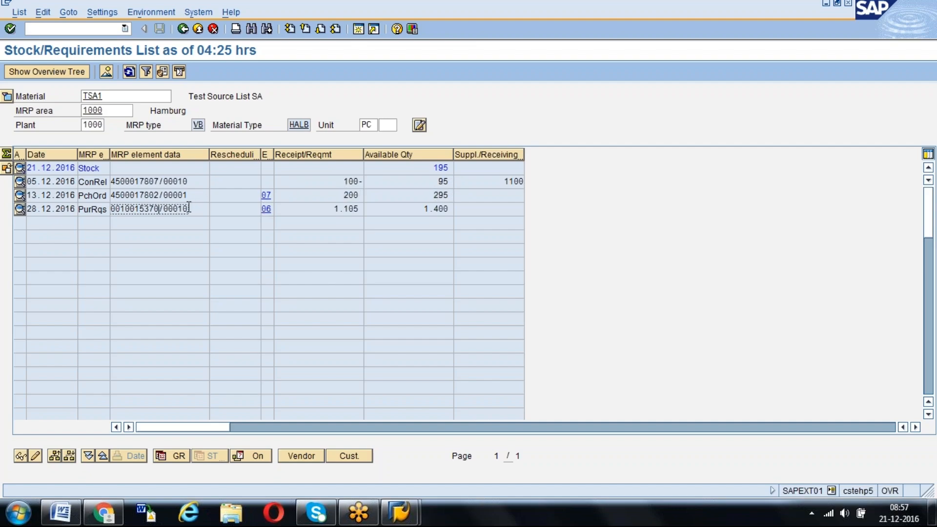
left_click(327, 208)
left_click_drag(328, 208, 365, 208)
left_click(363, 209)
left_click_drag(423, 209, 470, 210)
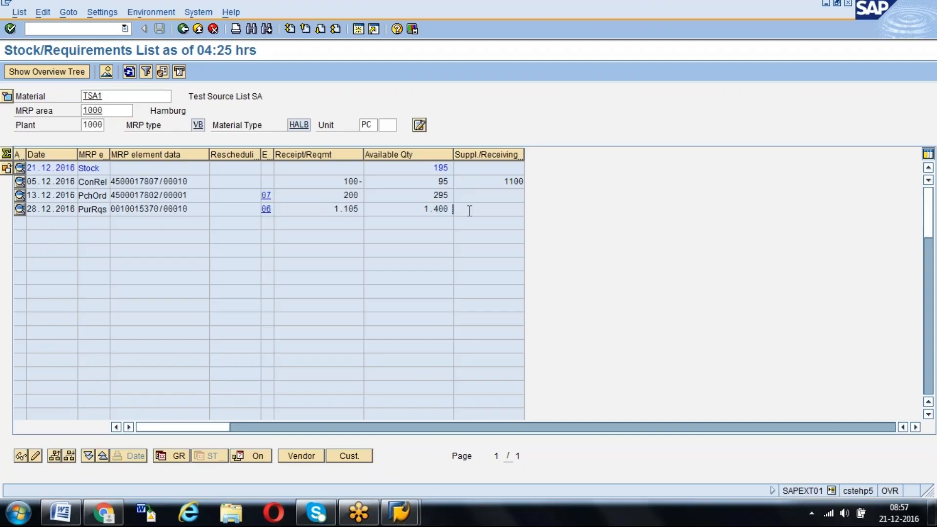
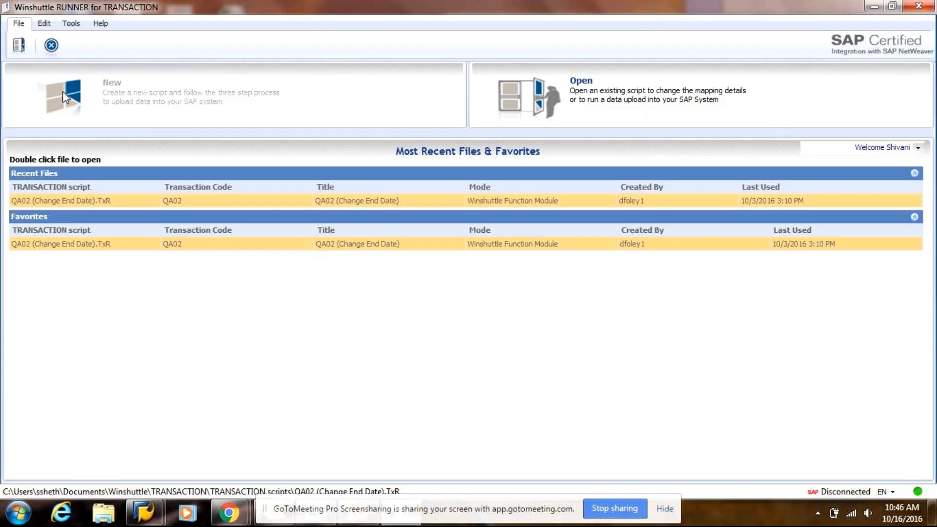
left_click(43, 25)
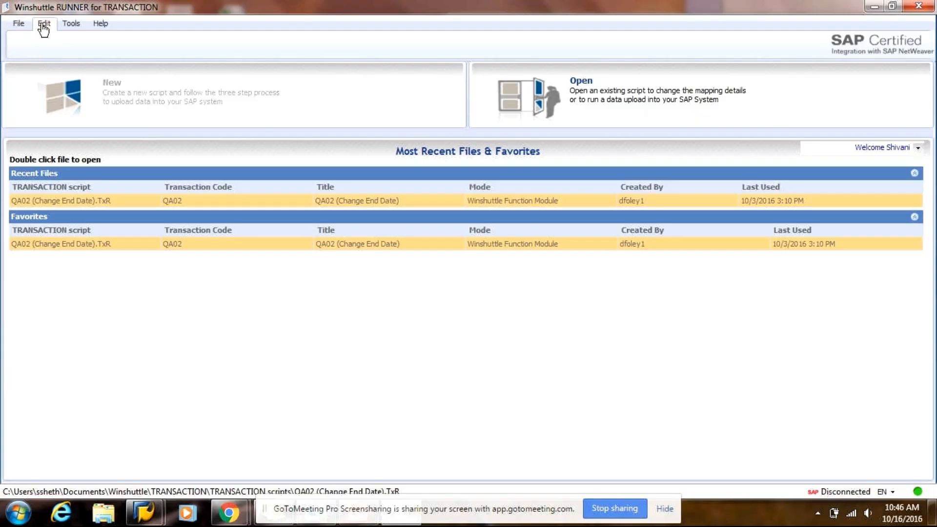
left_click(18, 24)
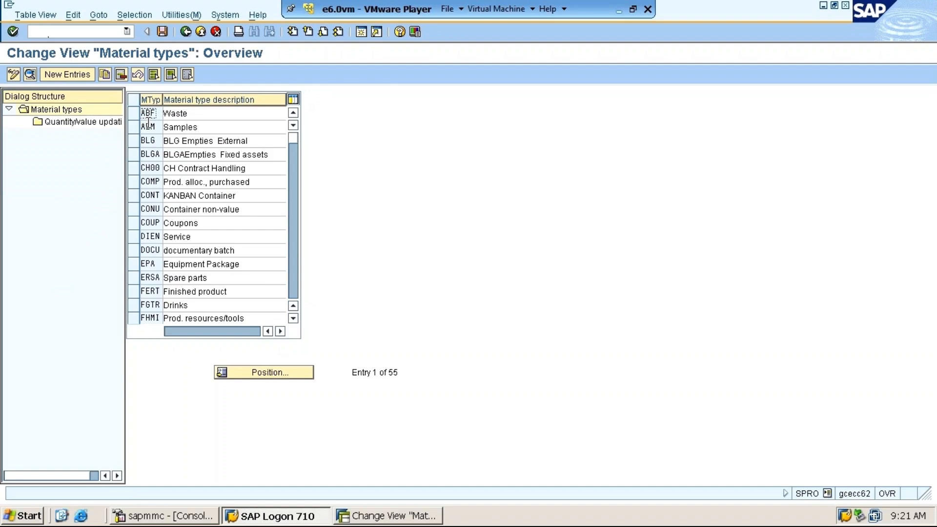
Return to the IMG, expand Field Selection under Material Master, and view the assignment of fields to field selection groups
left_click(189, 36)
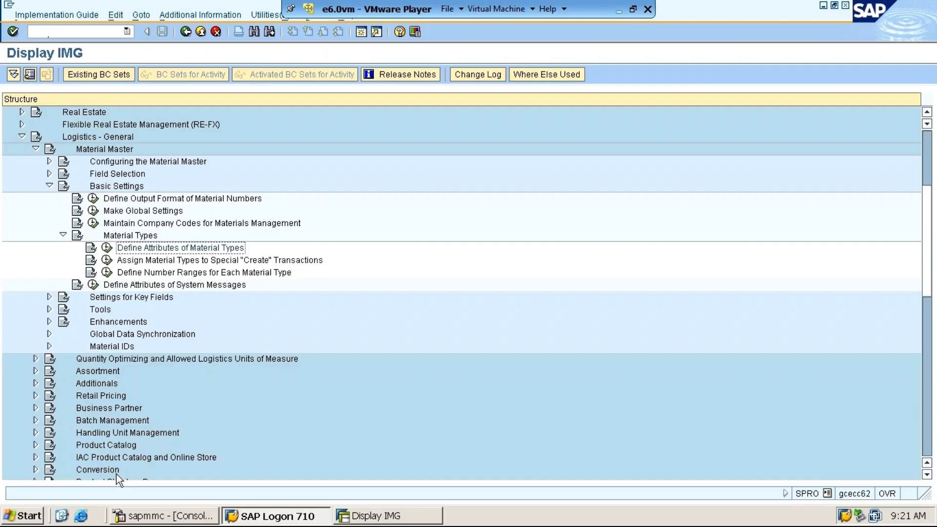
left_click(49, 174)
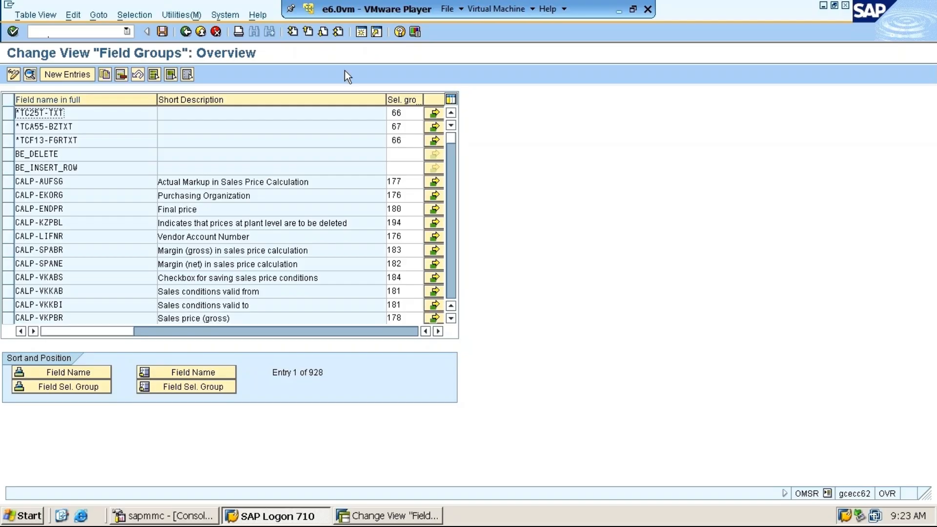
left_click(186, 32)
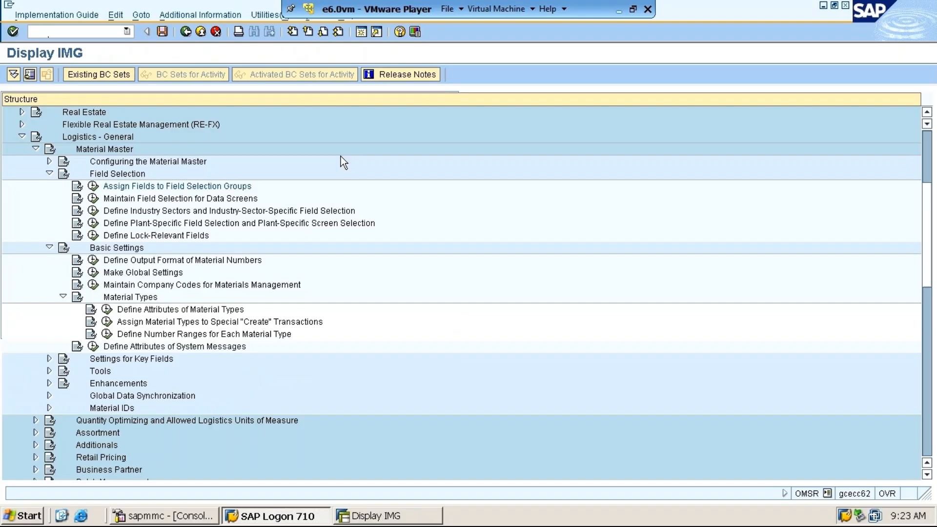
left_click(824, 6)
key("super")
mouse_move(102, 365)
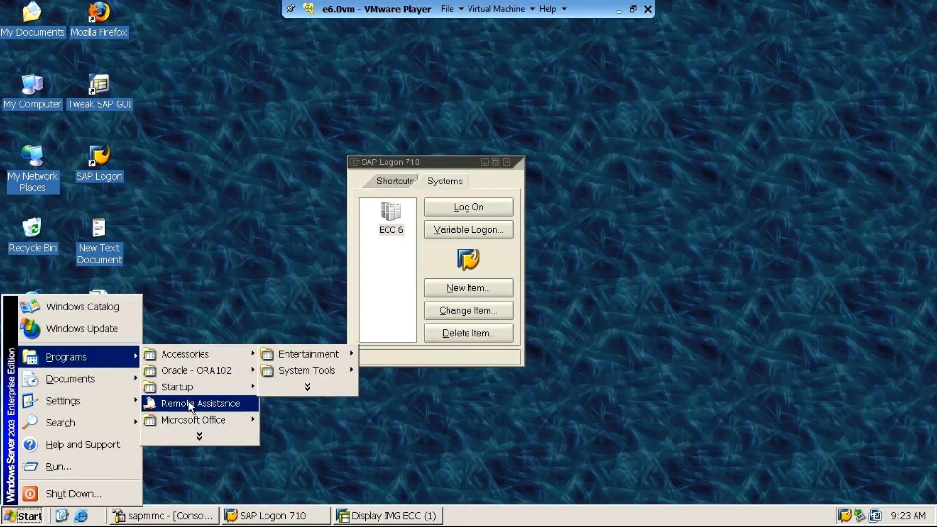
left_click(162, 218)
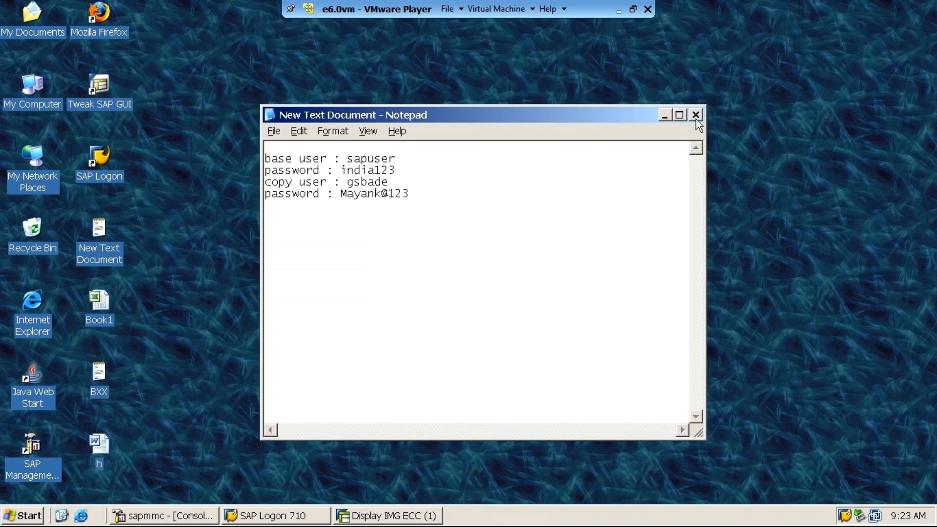
left_click(696, 115)
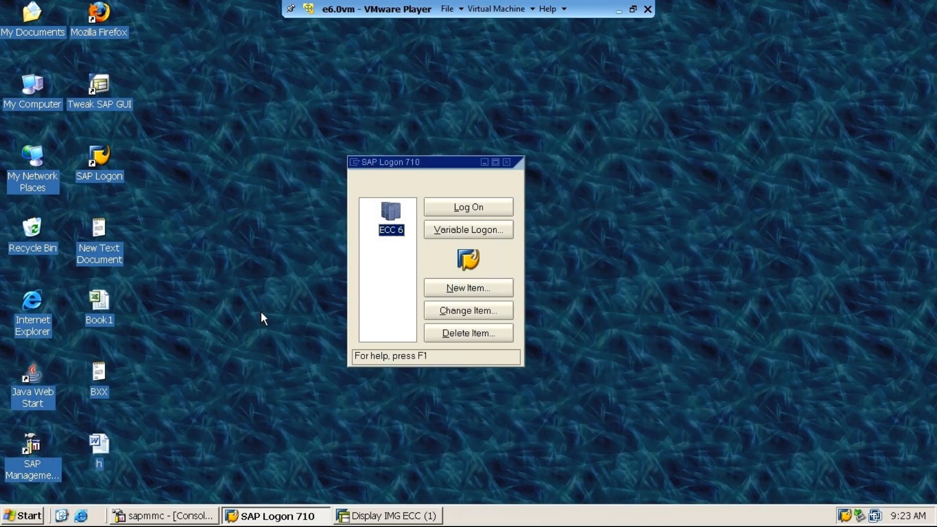
Open the BXX text file from the desktop in a maximized Notepad window and clear its content
key("ctrl+a")
type(".")
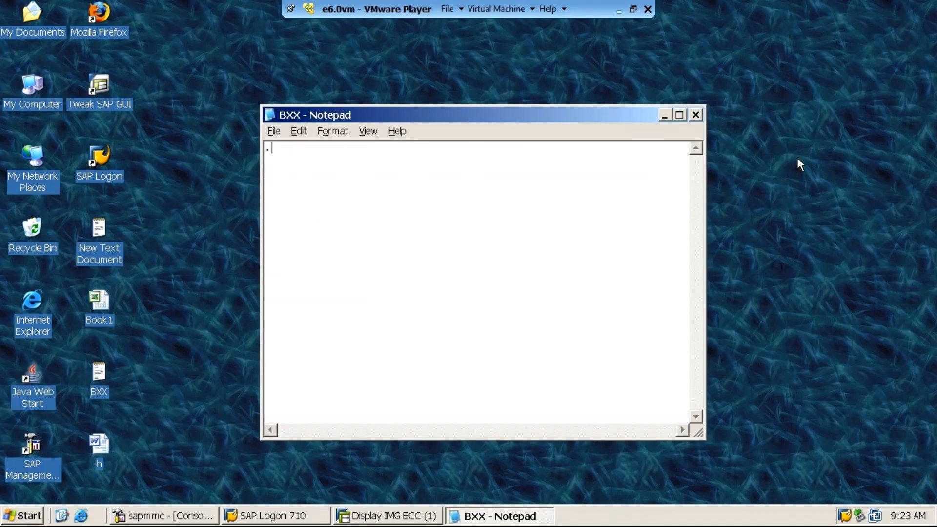
left_click(679, 115)
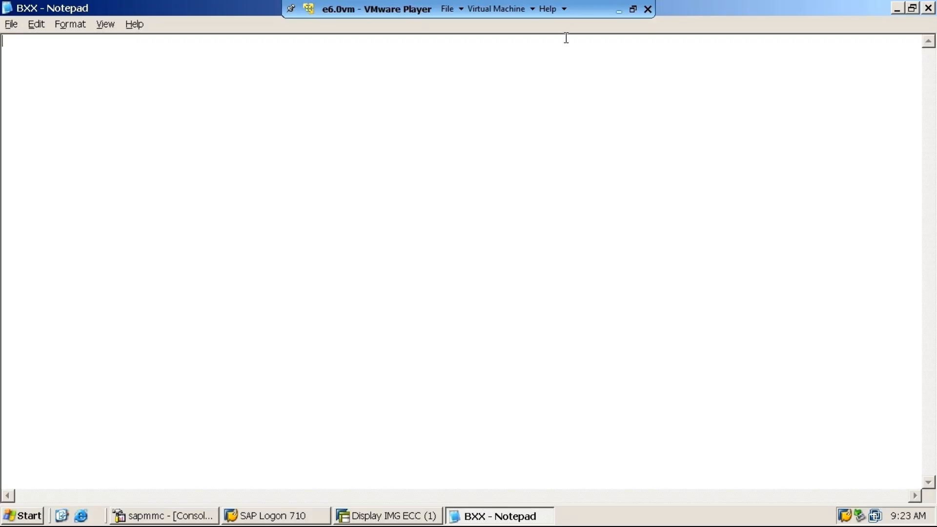
left_click(621, 13)
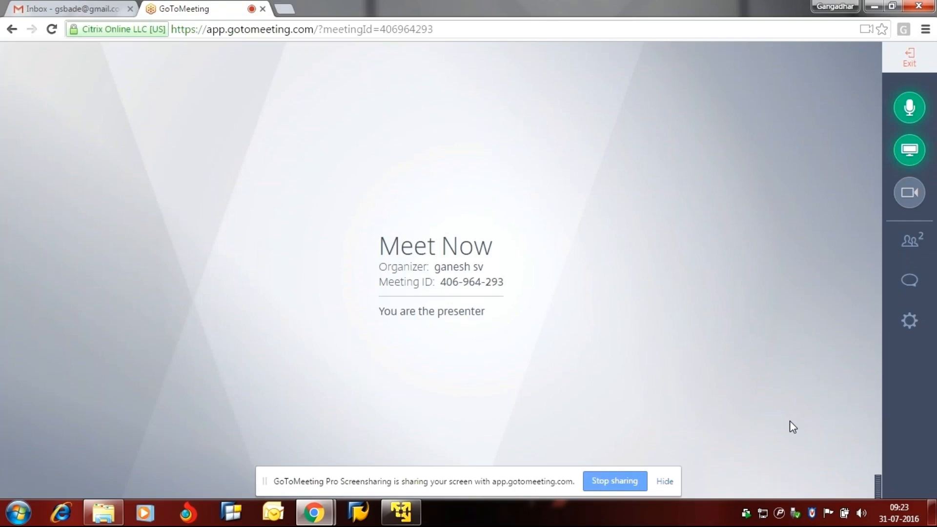
left_click(909, 321)
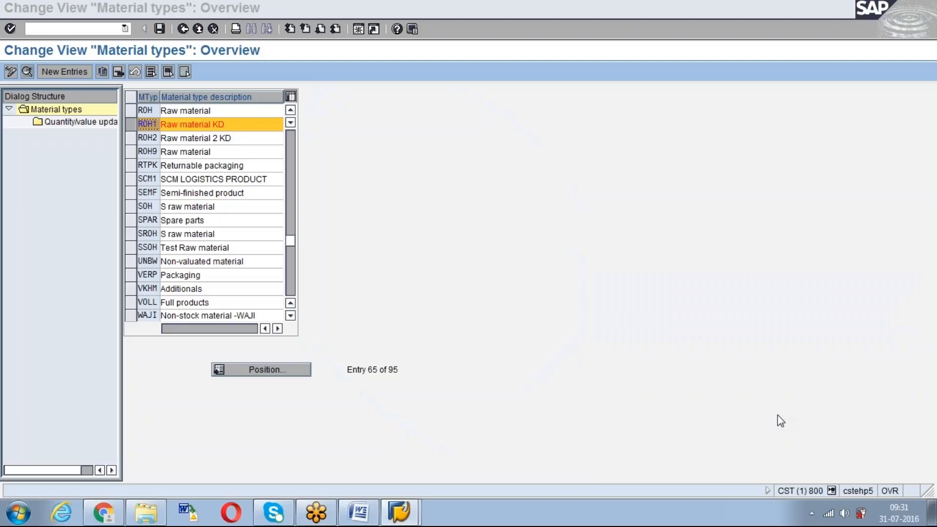
Switch to the Word notes and replace "will be" with "is" in the highlighted Field Reference line
left_click(357, 511)
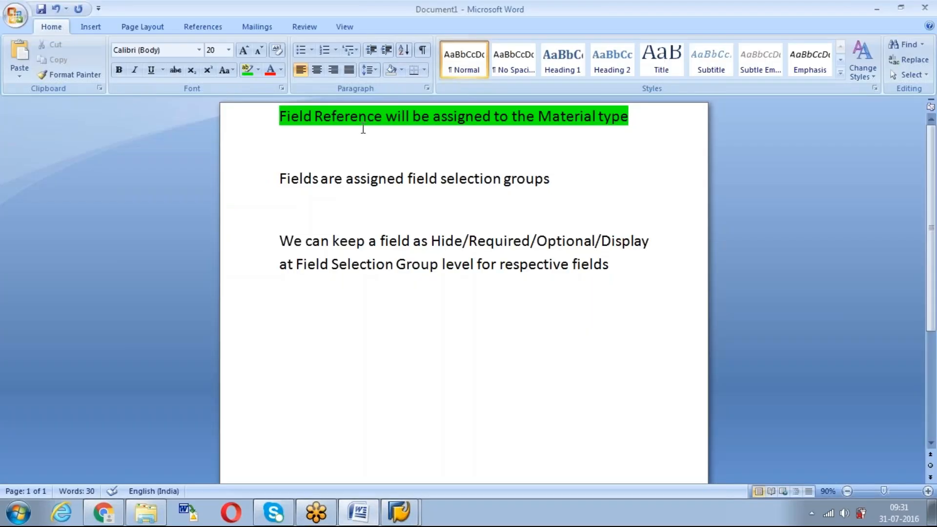
left_click_drag(430, 116, 386, 116)
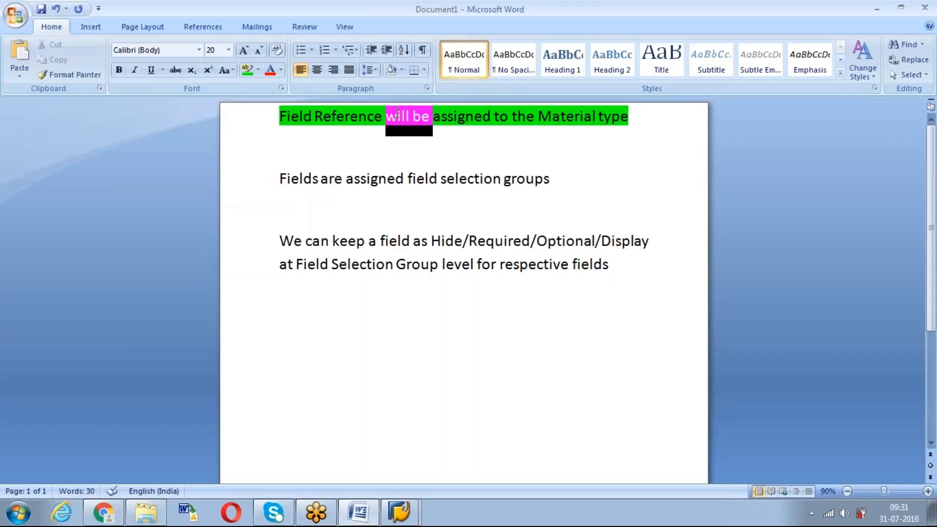
type("is")
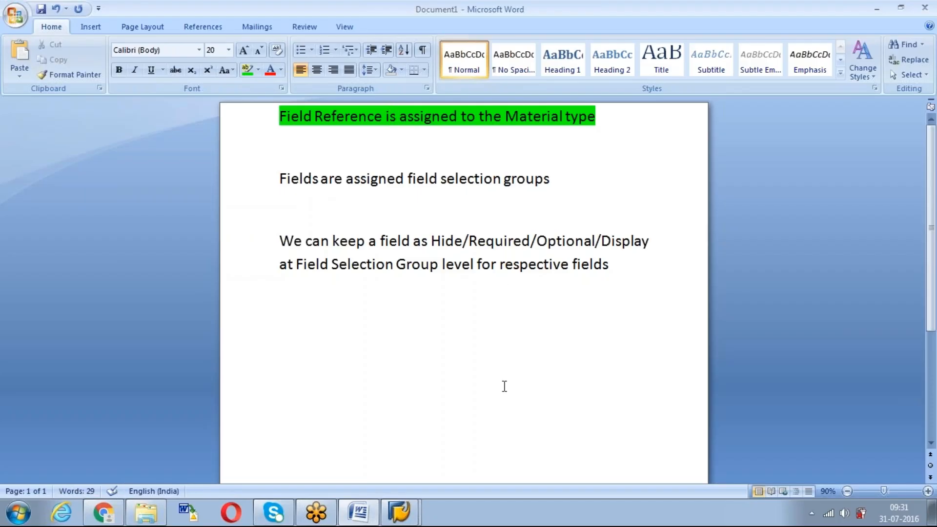
Switch to SAP, open the details of material type ROH1, and check its field reference and description
mouse_move(386, 518)
left_click(403, 483)
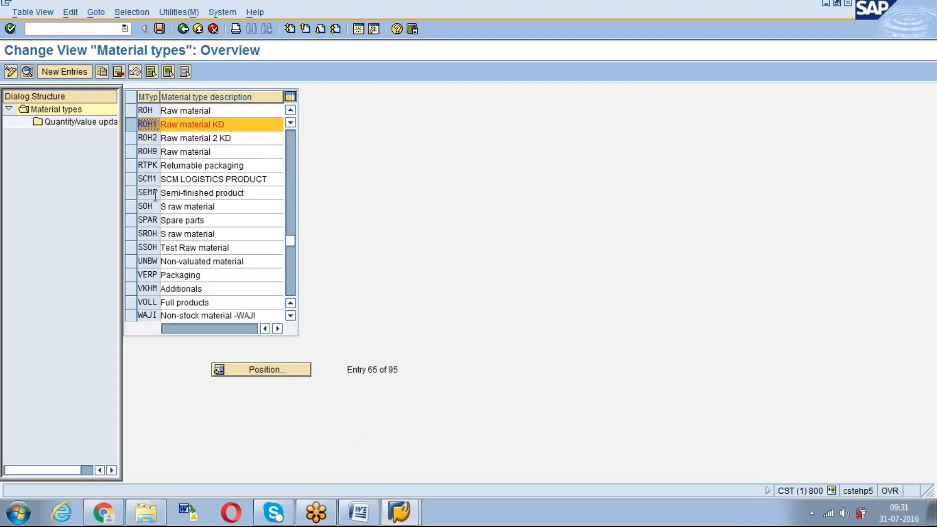
left_click(28, 72)
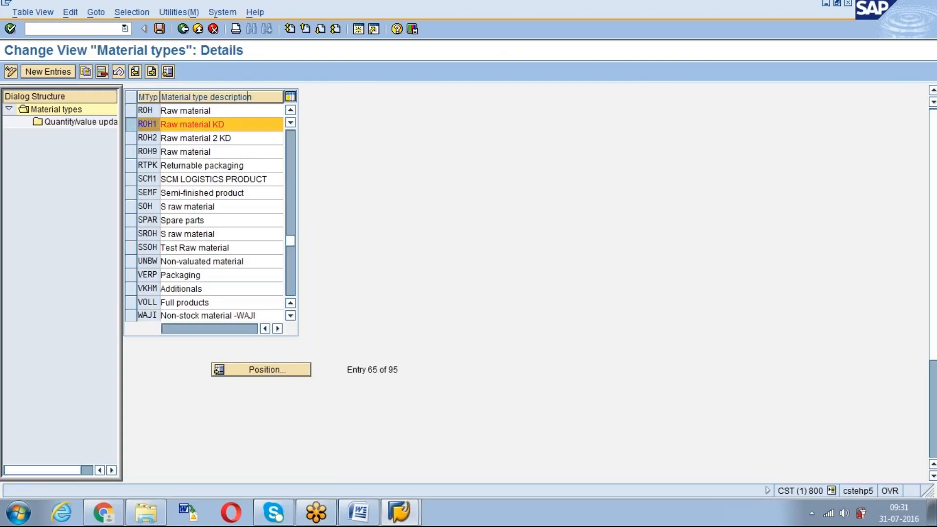
left_click(258, 126)
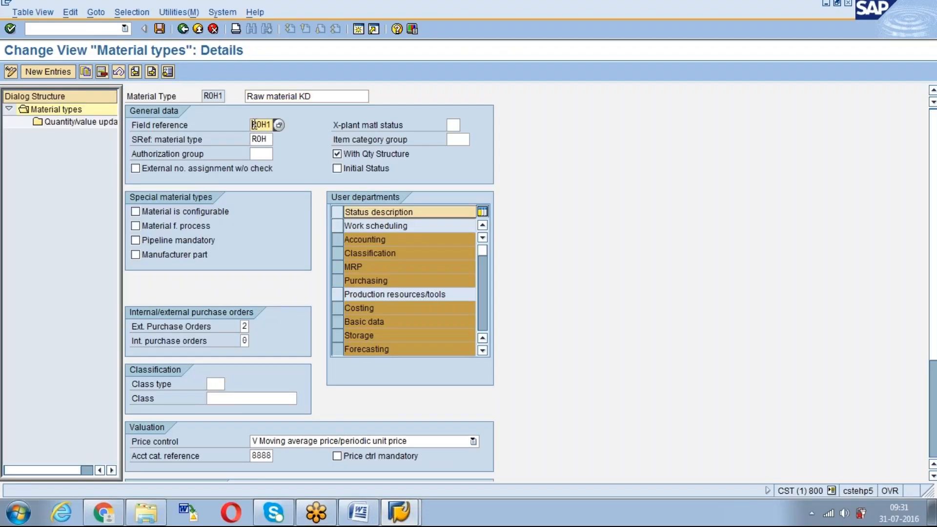
left_click(253, 97)
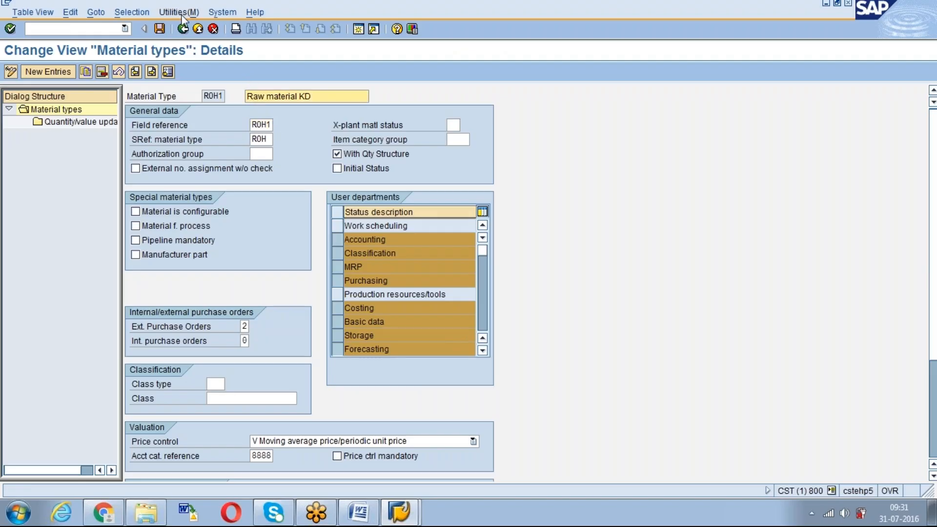
Leave the material types view and run the IMG activity Maintain Field Selection for Data Screens
left_click(183, 29)
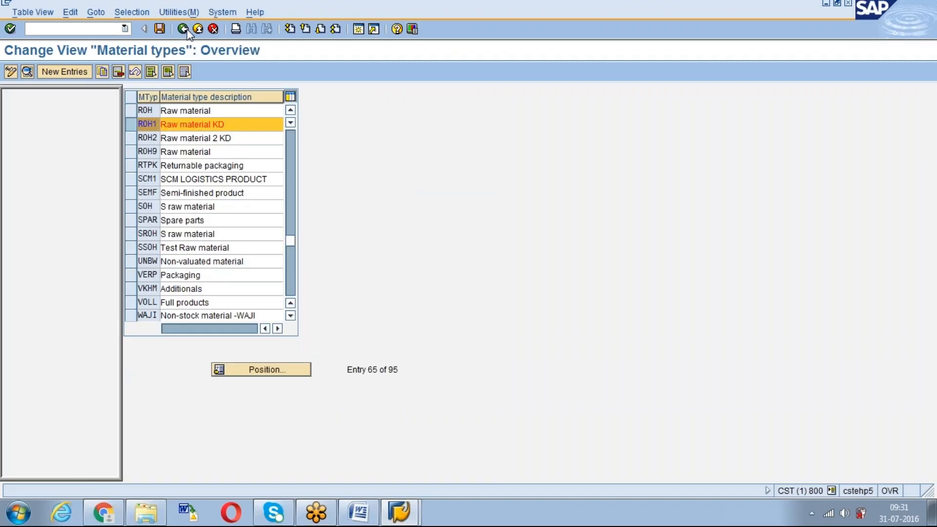
left_click(183, 30)
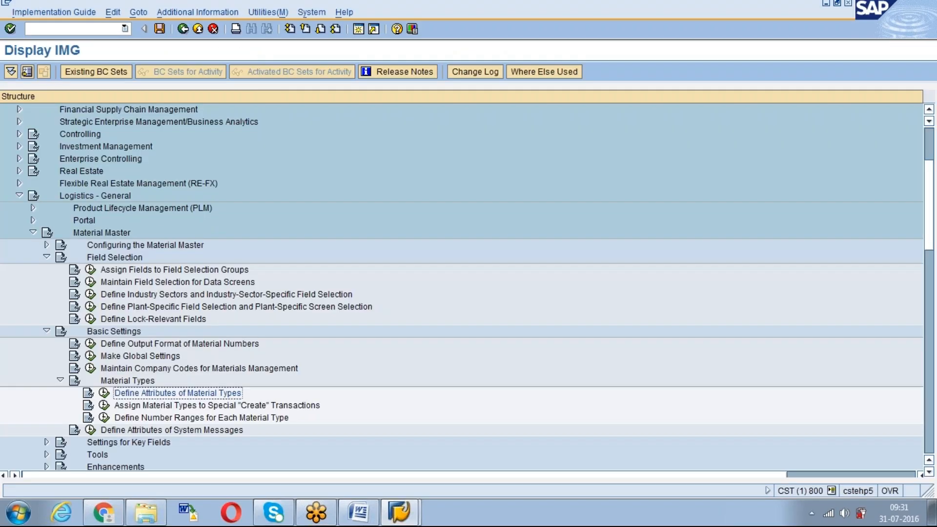
left_click(90, 282)
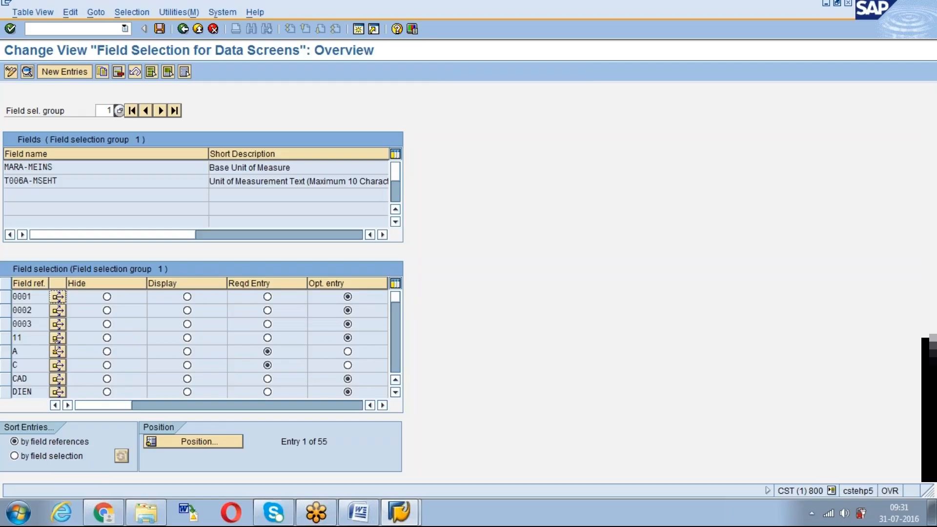
Position the field selection list at field reference ROH1 and select its row
left_click(172, 443)
type("roh1")
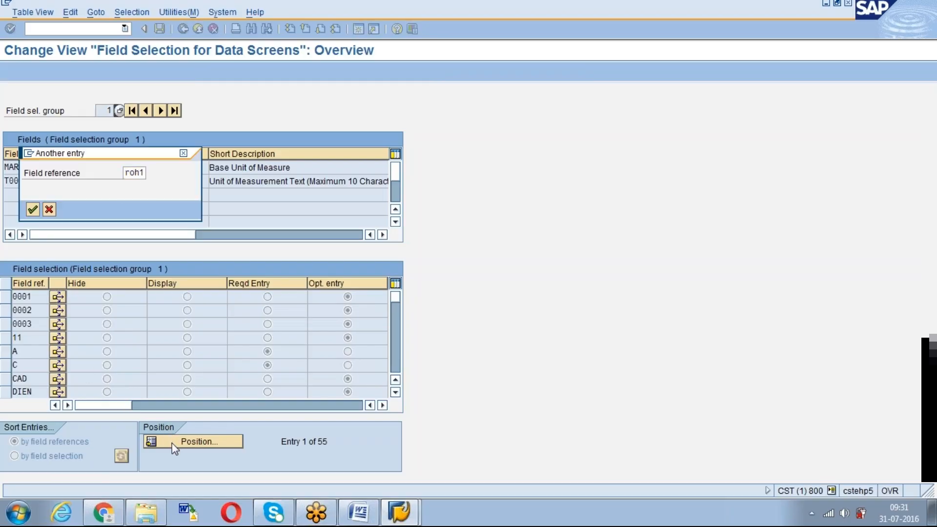
key("Return")
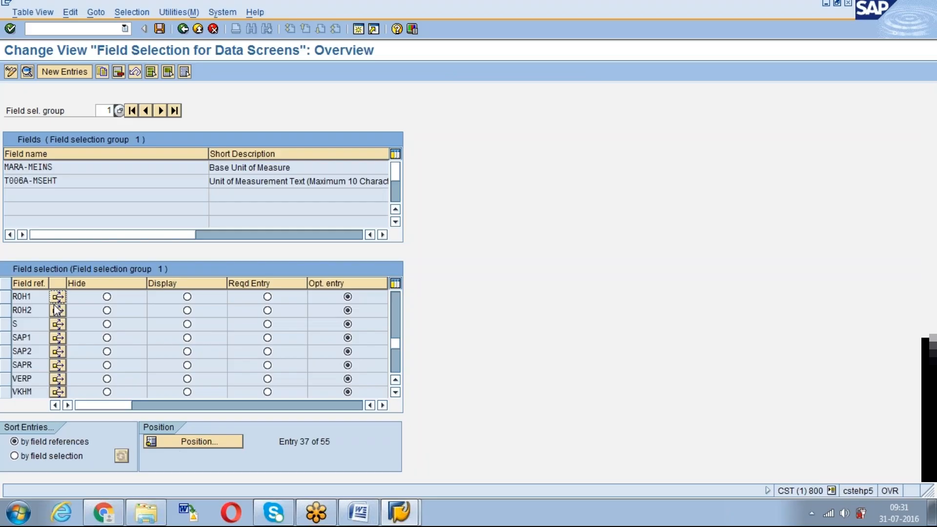
left_click(6, 297)
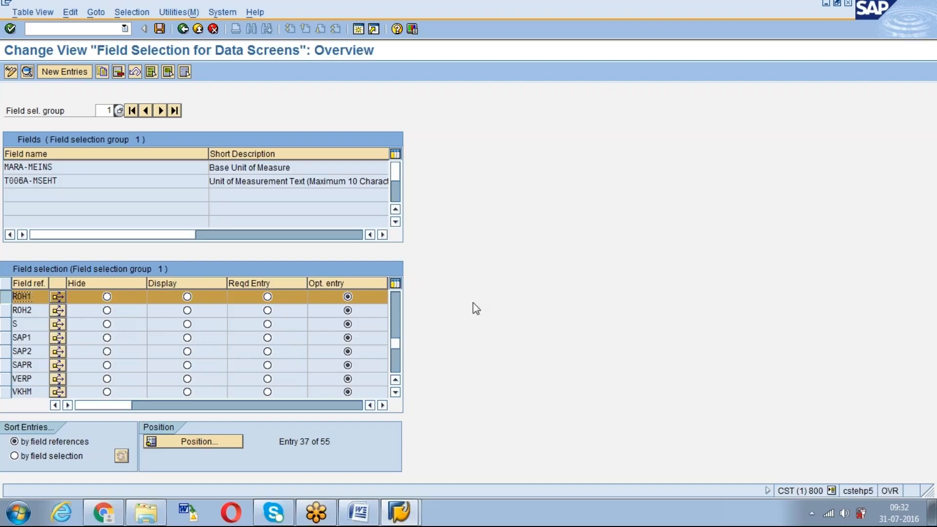
Display field selection group 34 in the field selection overview
key("alt+Tab")
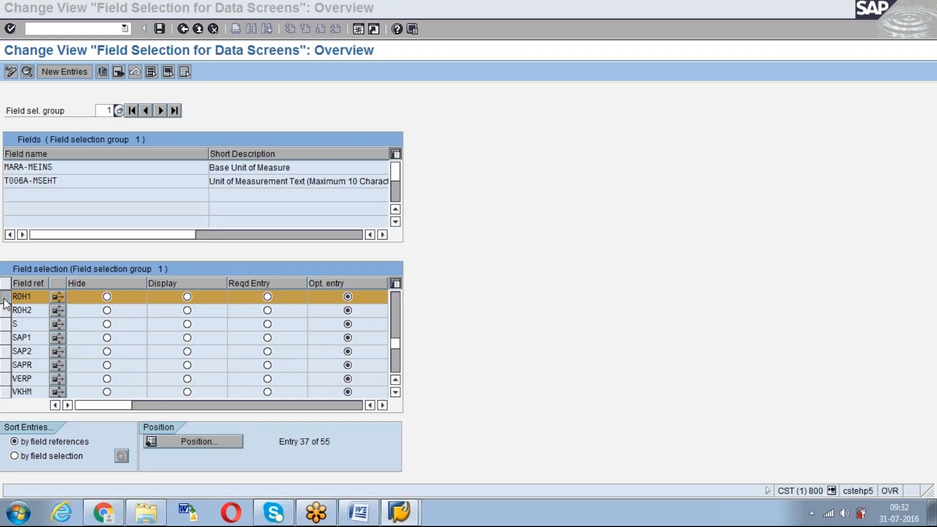
left_click(112, 137)
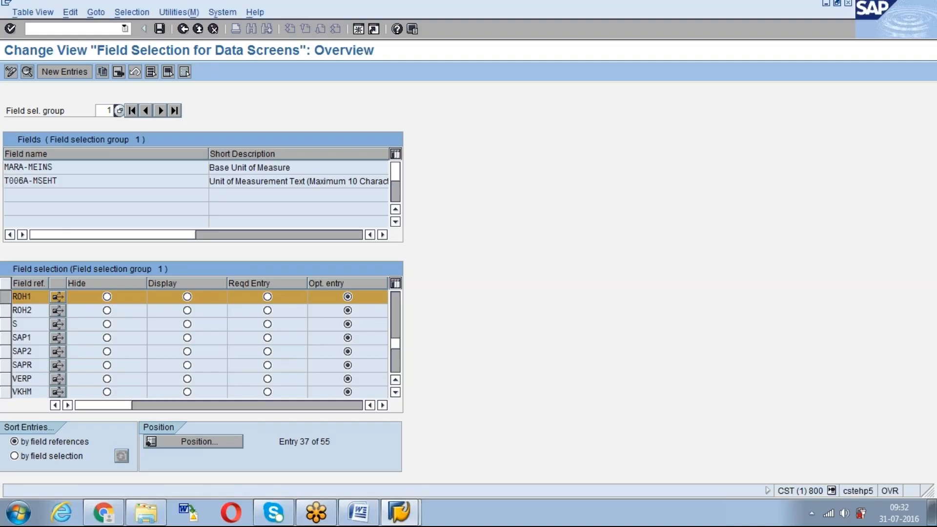
left_click(107, 110)
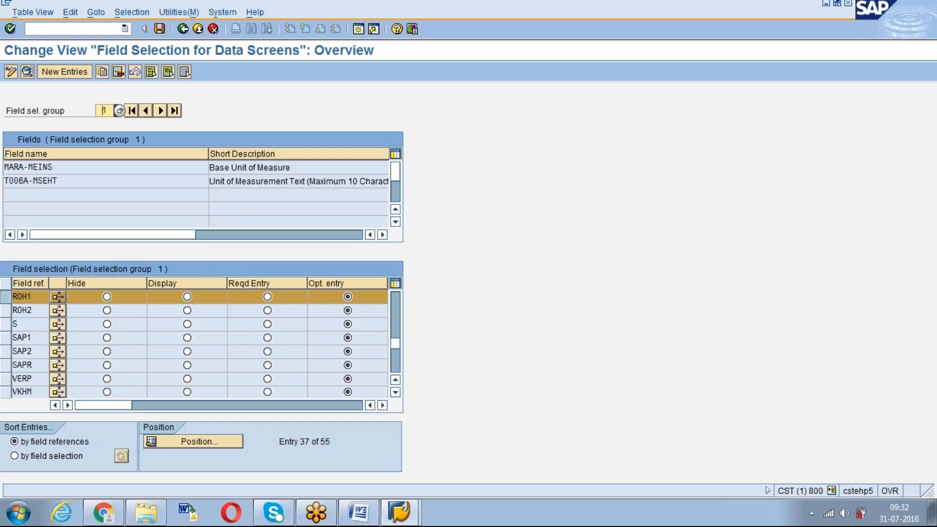
type("34")
key("Return")
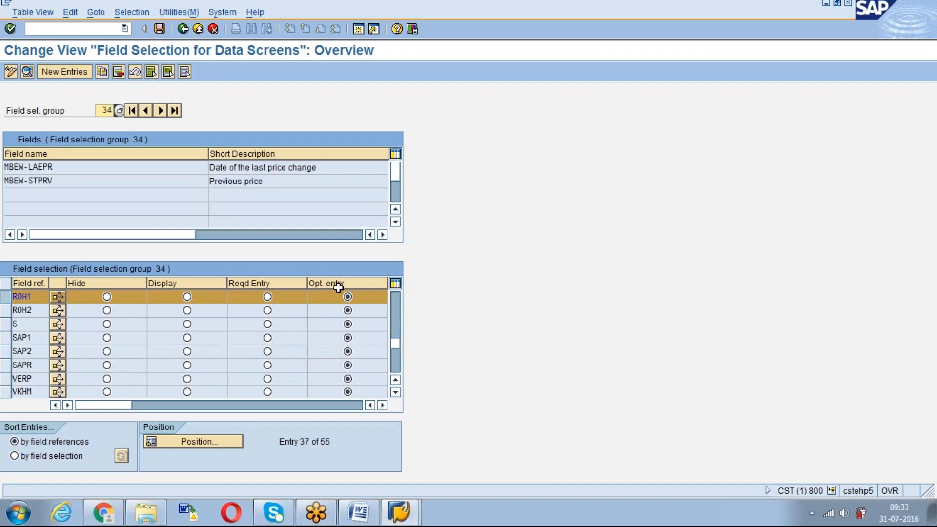
Check the short descriptions of the two fields assigned to field selection group 34
left_click_drag(271, 186, 211, 186)
left_click_drag(334, 166, 215, 170)
left_click(105, 109)
In the Word notes, move the Hide/Required/Optional/Display paragraph above the line about fields being assigned to field selection groups
left_click(369, 510)
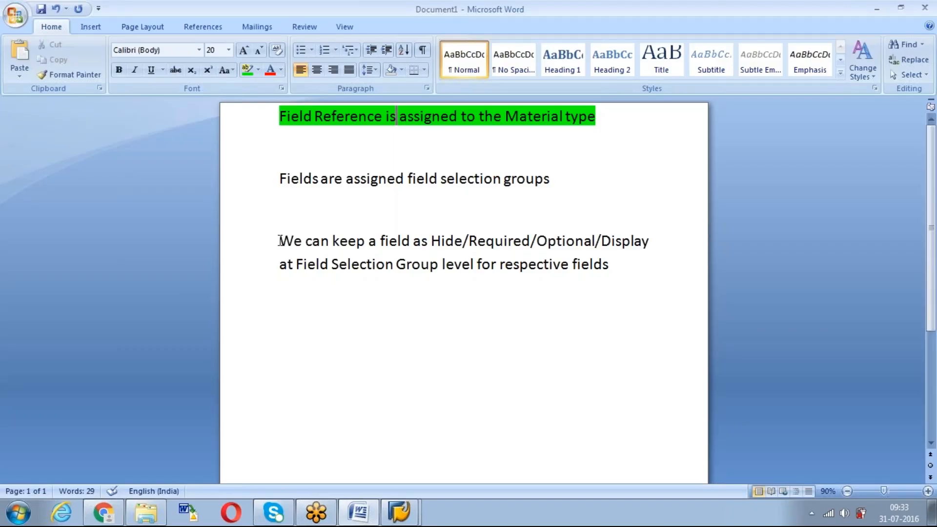
left_click_drag(280, 241, 583, 286)
key("ctrl+c")
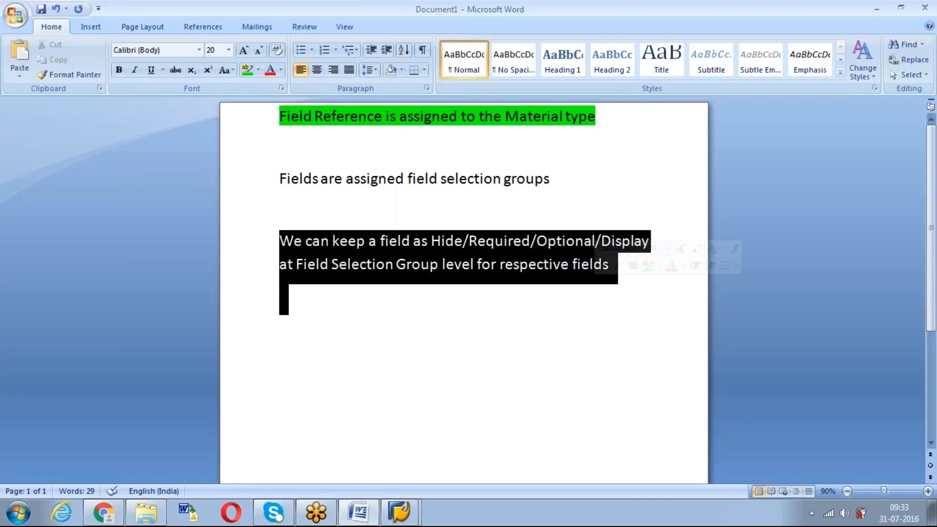
key("Delete")
left_click(306, 155)
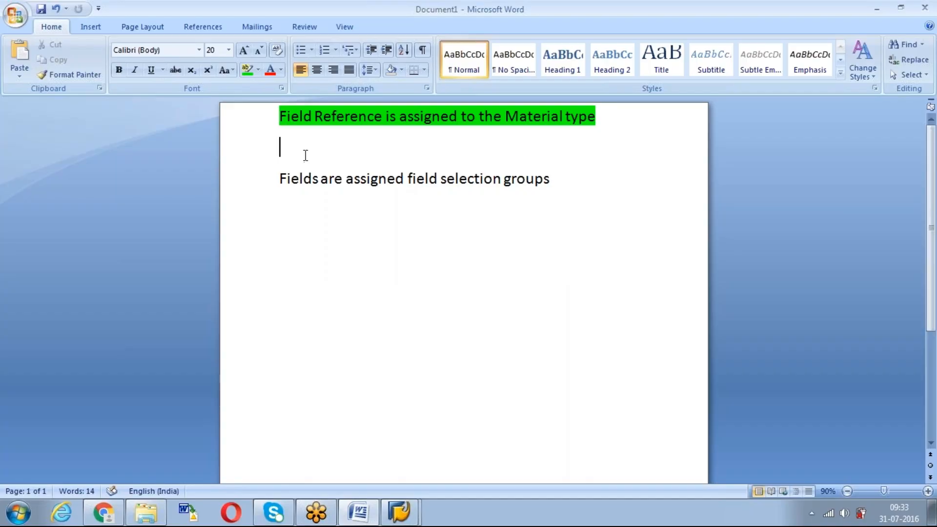
key("Return")
key("Return")
left_click(288, 172)
key("ctrl+v")
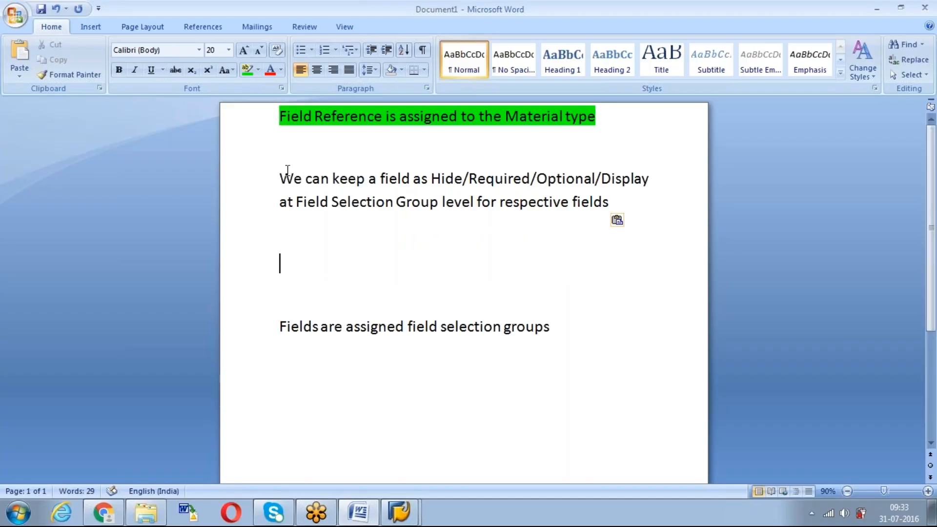
Highlight the Hide/Required/Optional/Display paragraph in yellow
left_click_drag(620, 199, 318, 154)
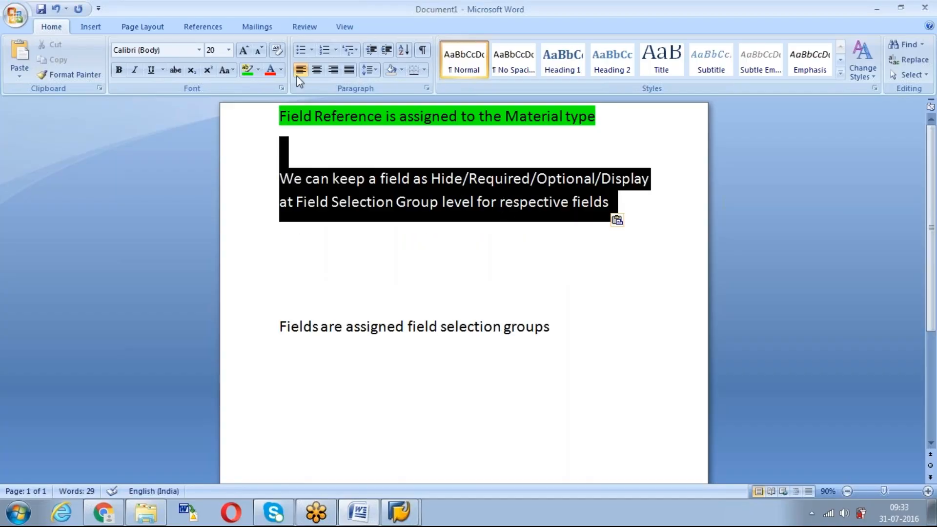
left_click(258, 70)
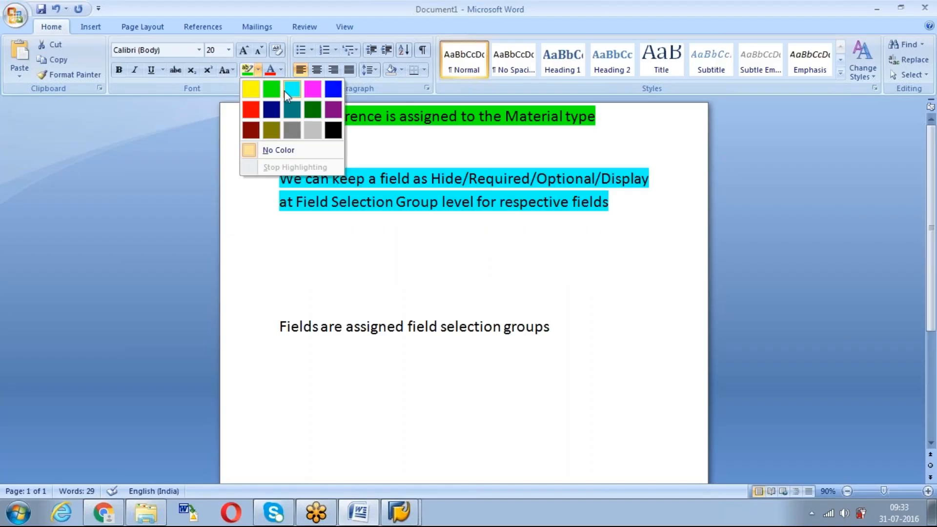
left_click(251, 89)
Remove the extra blank lines between the yellow paragraph and the line about fields assigned to field selection groups
left_click(306, 247)
key("Delete")
key("alt+Tab")
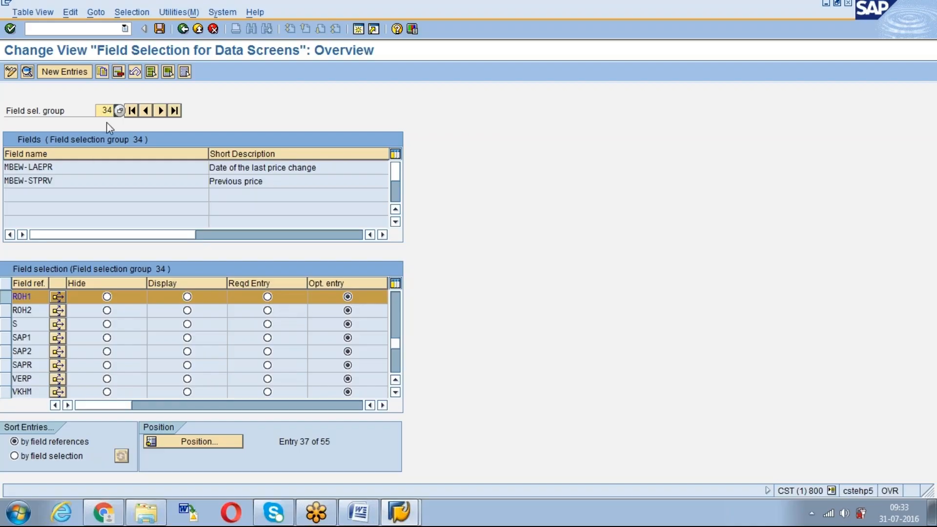
key("alt+Tab")
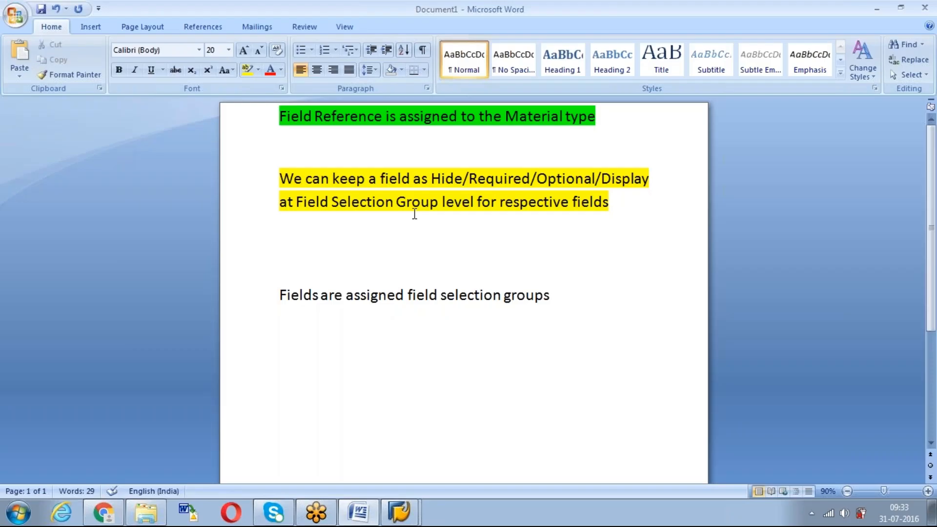
key("Delete")
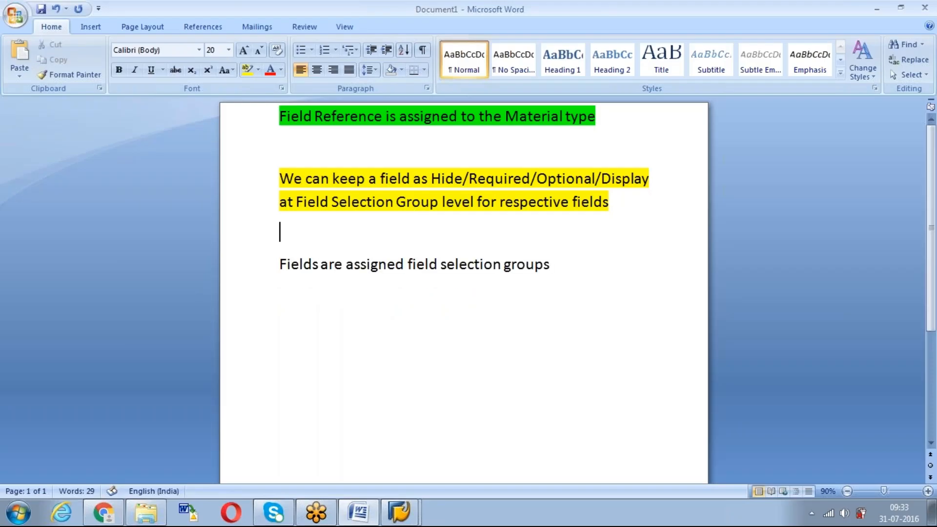
Replace the last line with "Each field selection group contains list of fields which can be changed as per the requirement"
left_click_drag(557, 273, 309, 274)
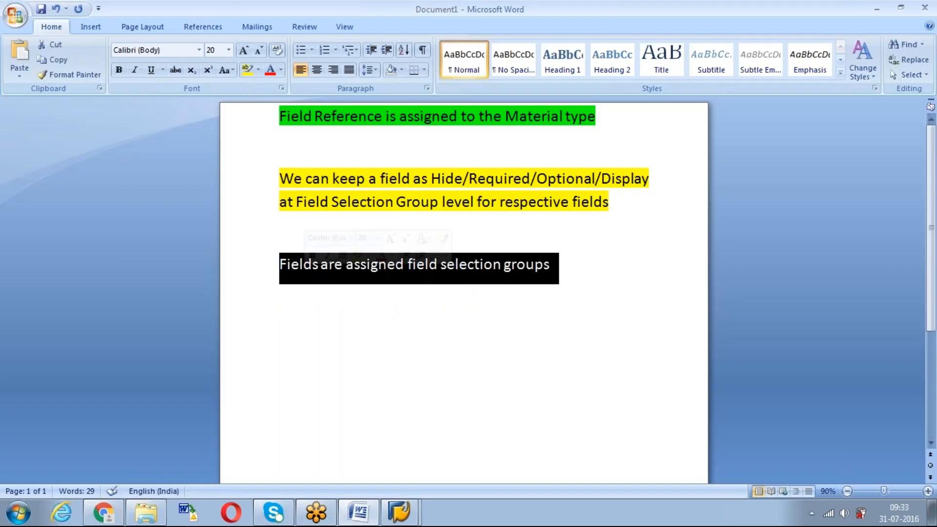
type("Each field selection")
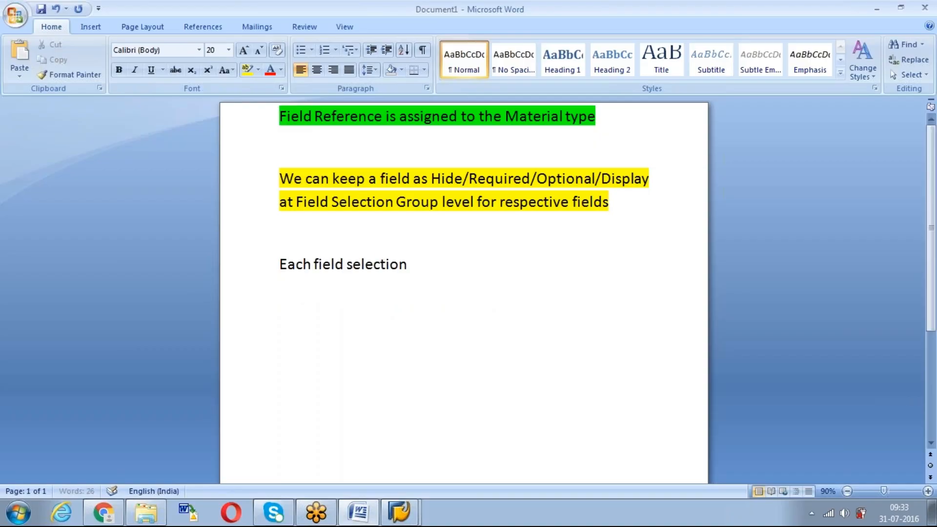
type(" group contiains list of fields")
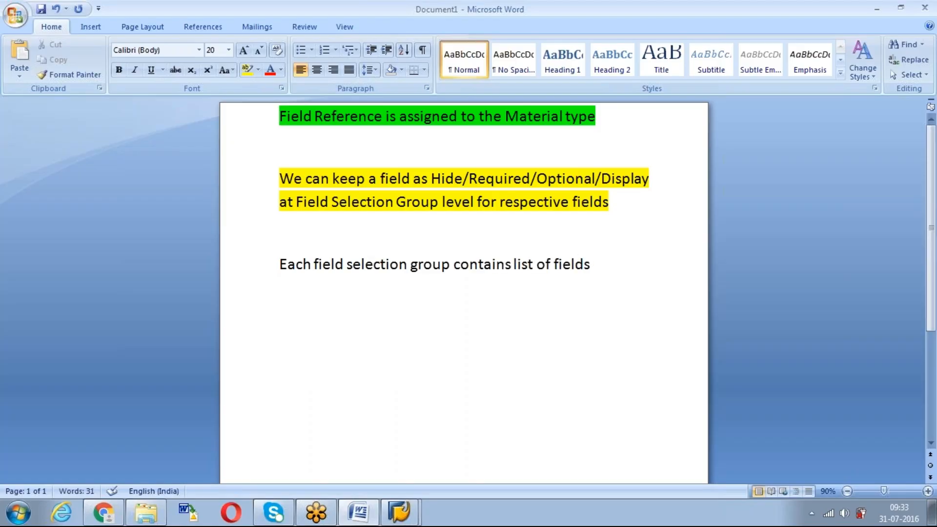
type(" which c")
type("an be changed as")
type(" per the requirem")
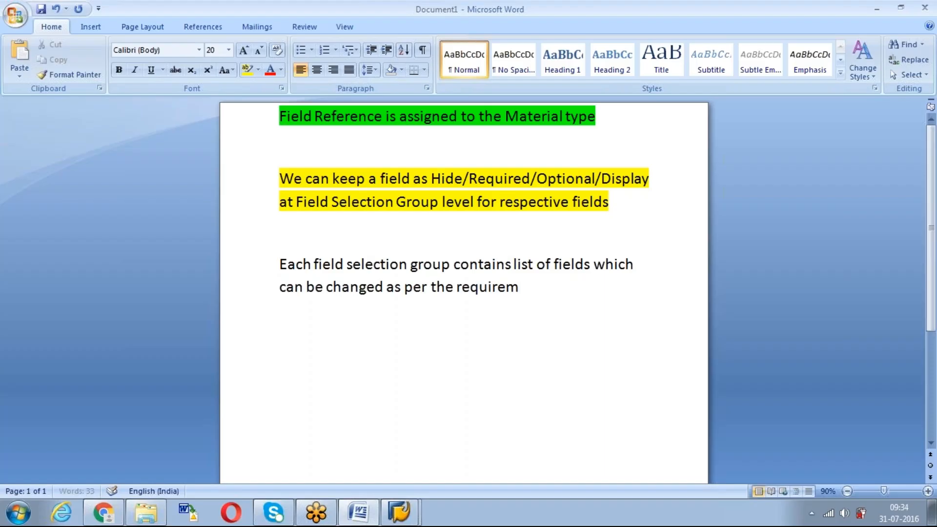
type("ent")
Highlight the new paragraph about each field selection group in turquoise
triple_click(517, 292)
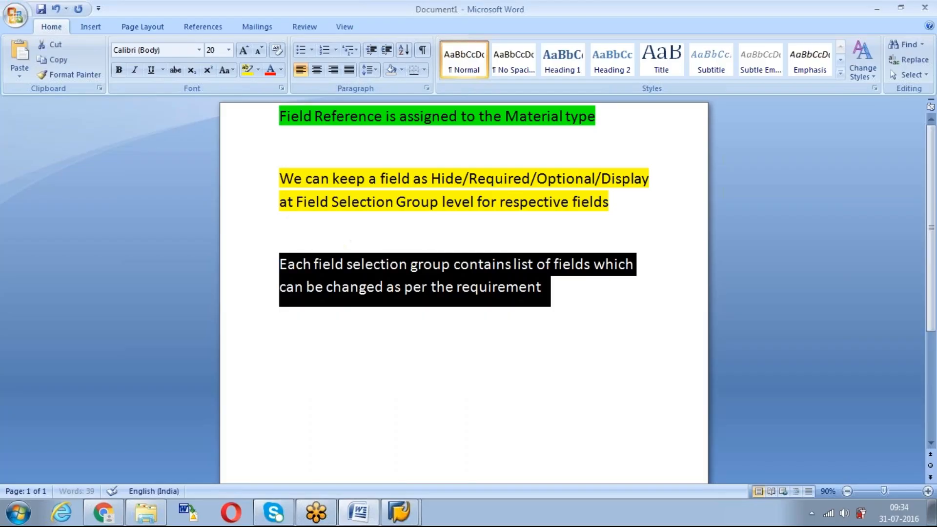
left_click(258, 70)
left_click(287, 86)
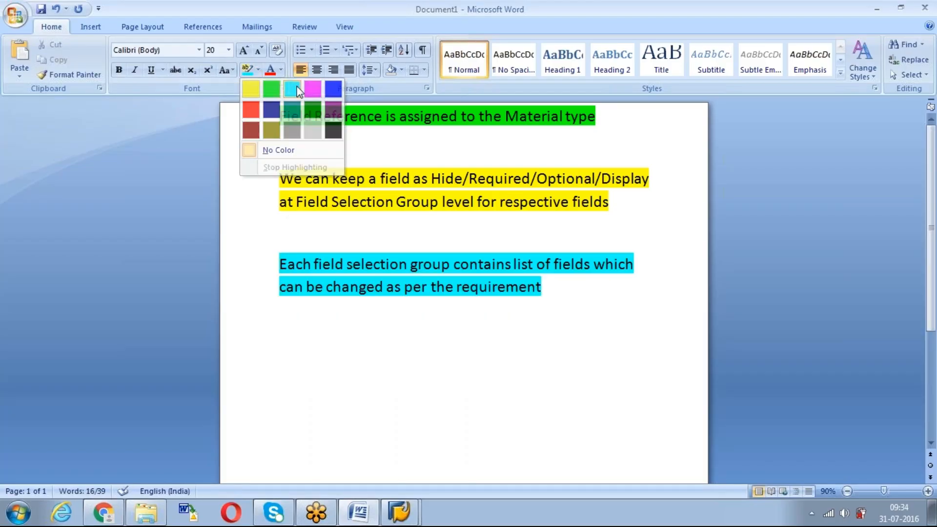
Switch to SAP and display field selection group 56 in the field selection overview
key("alt+Tab")
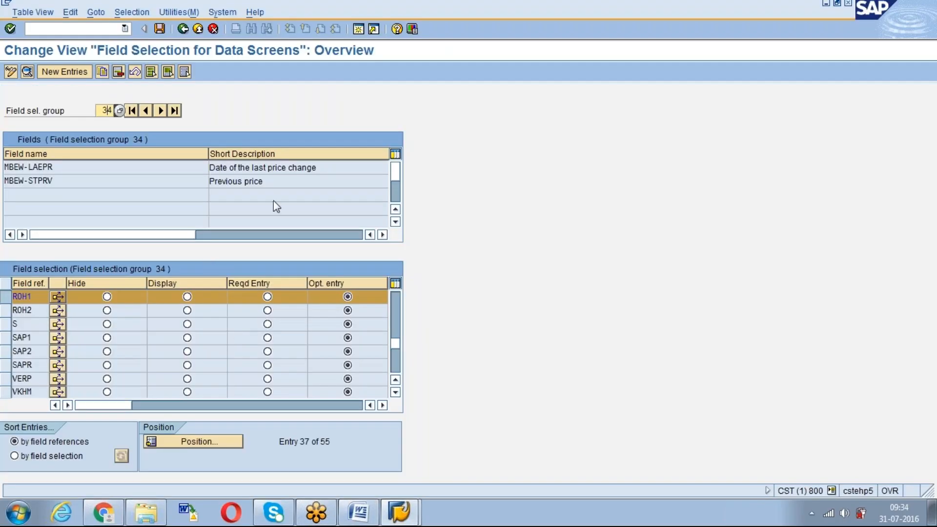
key("BackSpace")
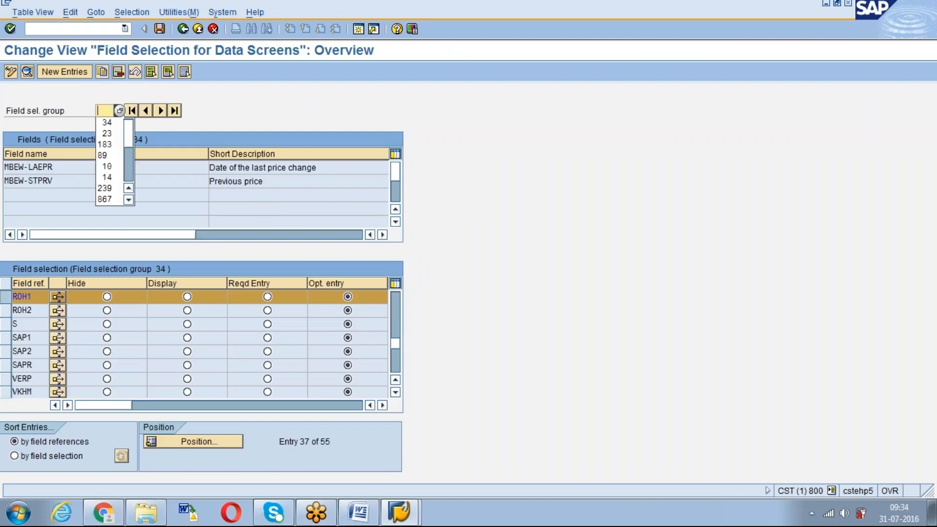
type("56")
key("Return")
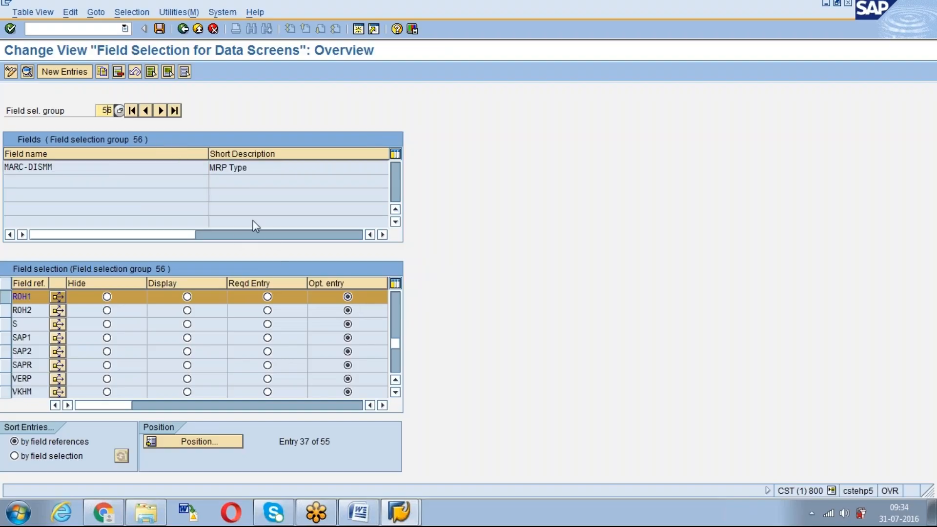
Display field selection group 58 and check the names and short descriptions of its assigned fields
type("8")
key("Return")
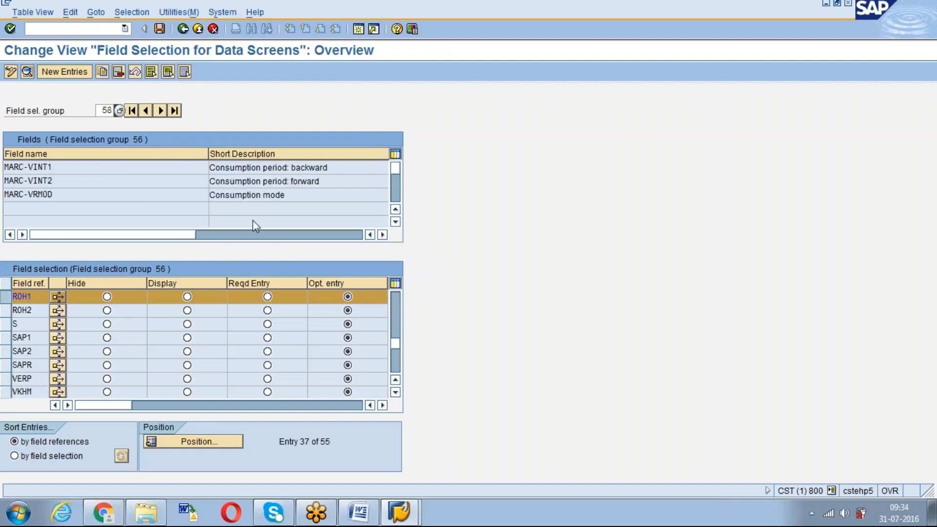
left_click(243, 168)
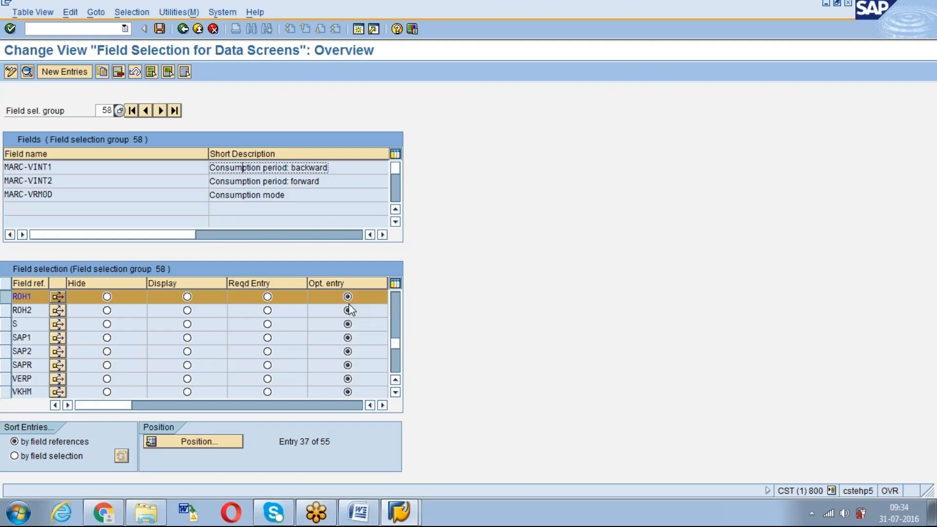
left_click_drag(303, 194, 214, 202)
left_click(215, 202)
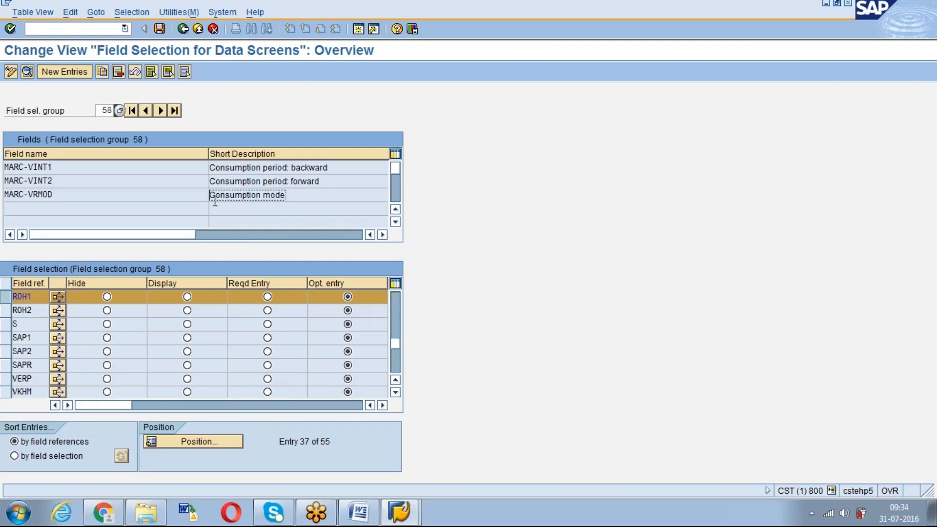
left_click_drag(330, 182, 198, 169)
left_click(301, 160)
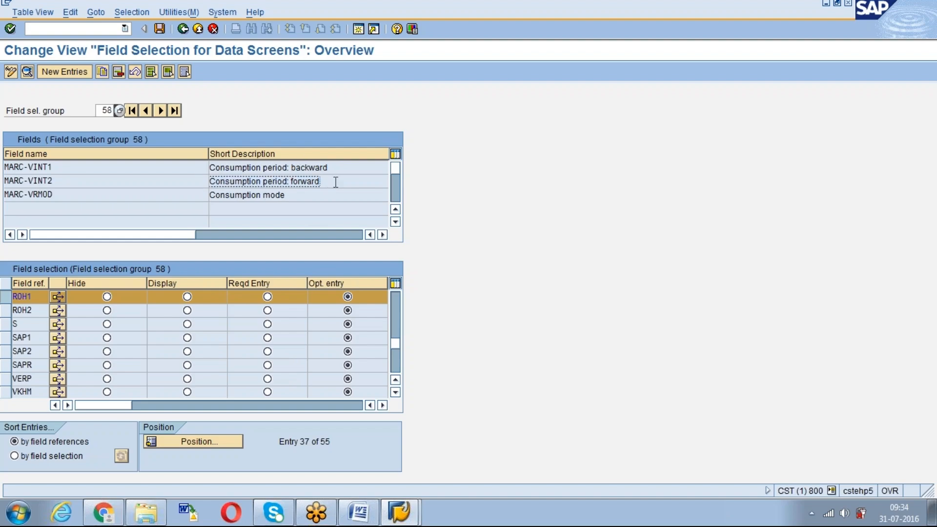
left_click_drag(333, 166, 189, 183)
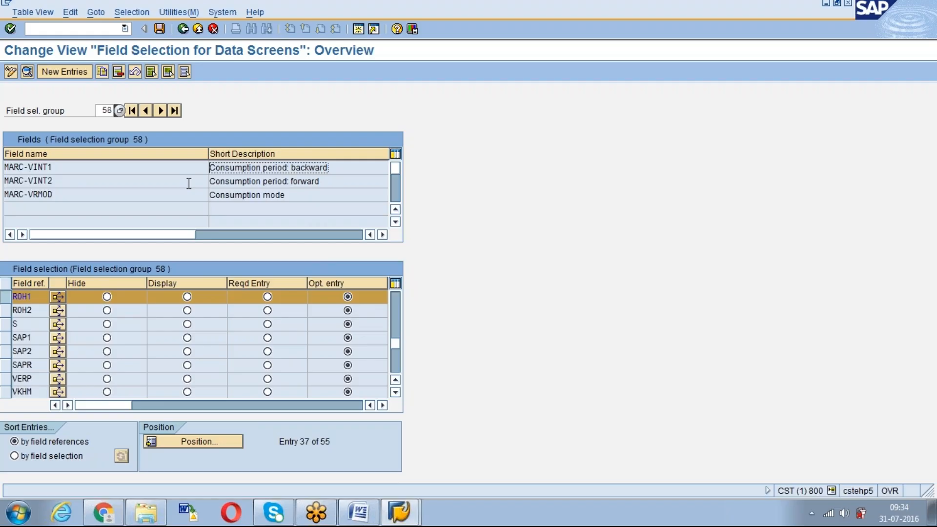
left_click_drag(287, 197, 210, 195)
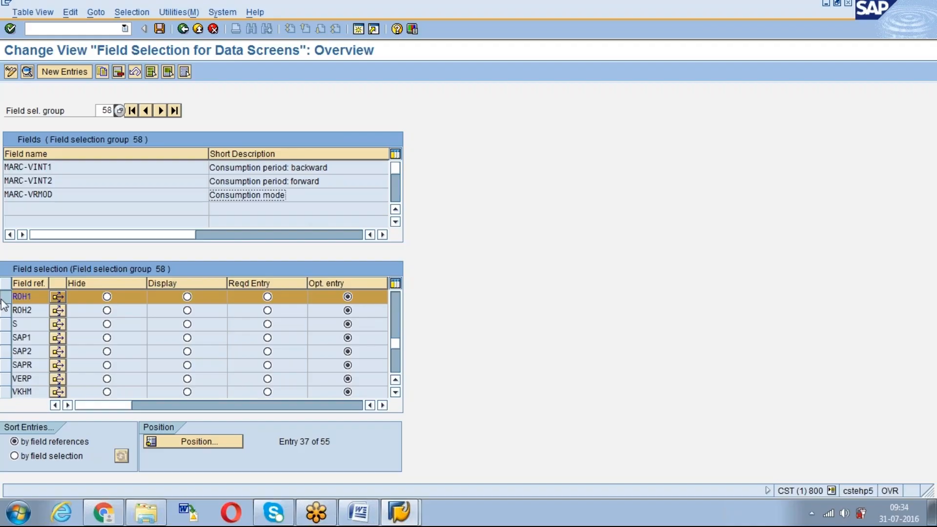
left_click_drag(63, 195, 6, 197)
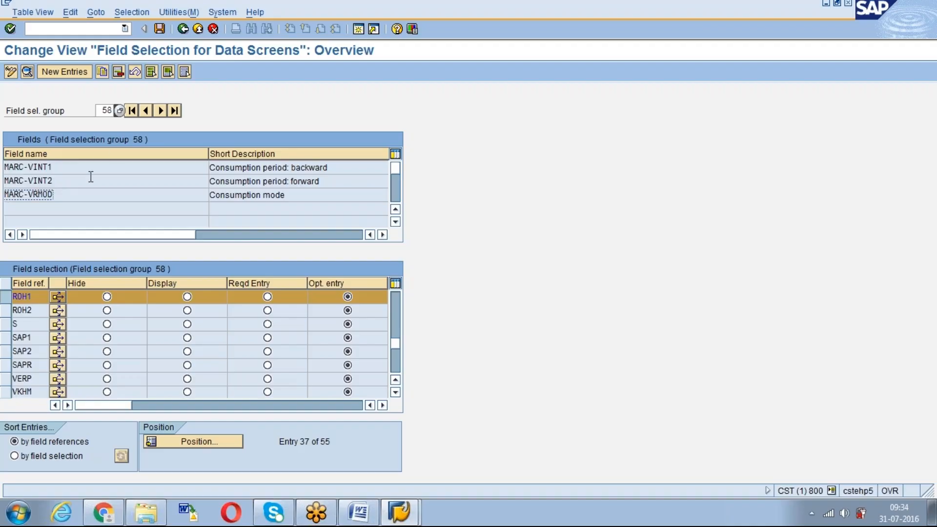
Display field selection group 3 and switch field reference ROH1 to required entry and back to optional entry
left_click(103, 110)
left_click_drag(68, 197, 10, 193)
left_click(103, 109)
type("3")
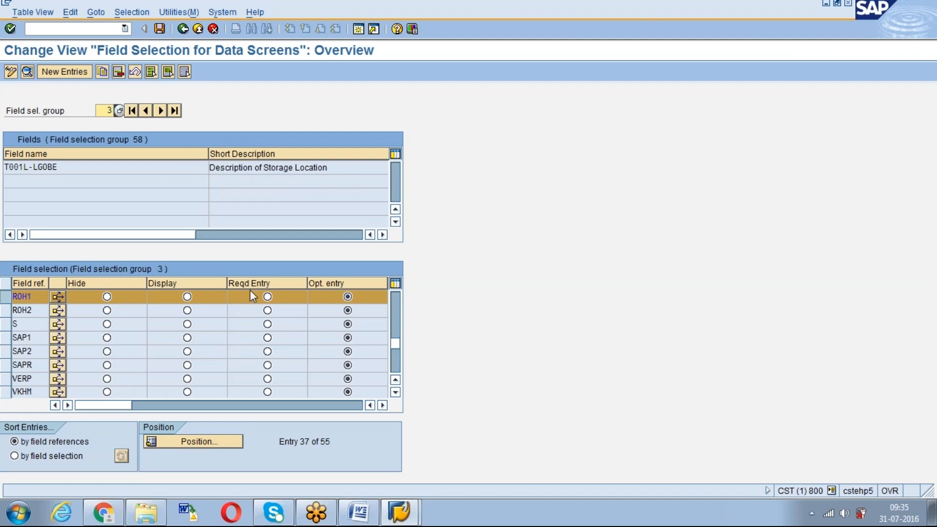
left_click(268, 297)
left_click(347, 297)
Leave the data screen field selection and examine the selection groups of the purchasing fields in the Field Groups overview
left_click(183, 29)
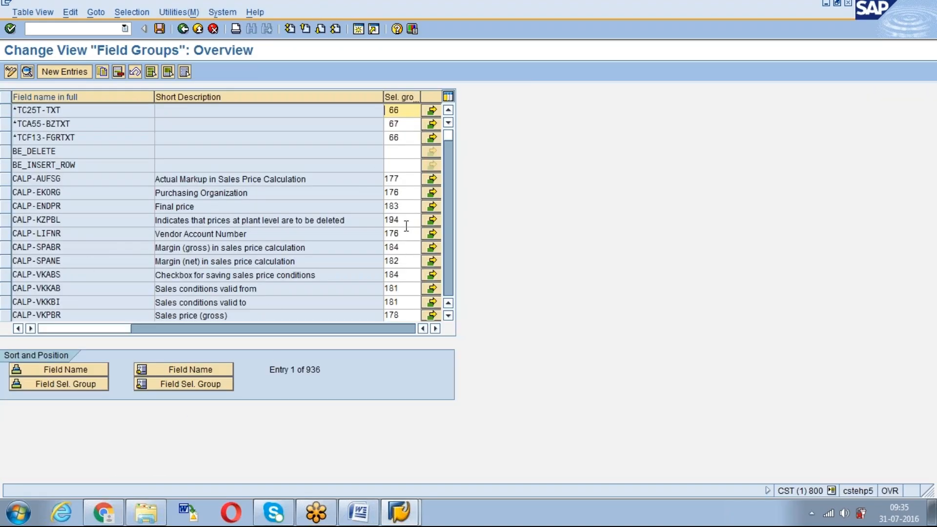
scroll(407, 278, "down", 3)
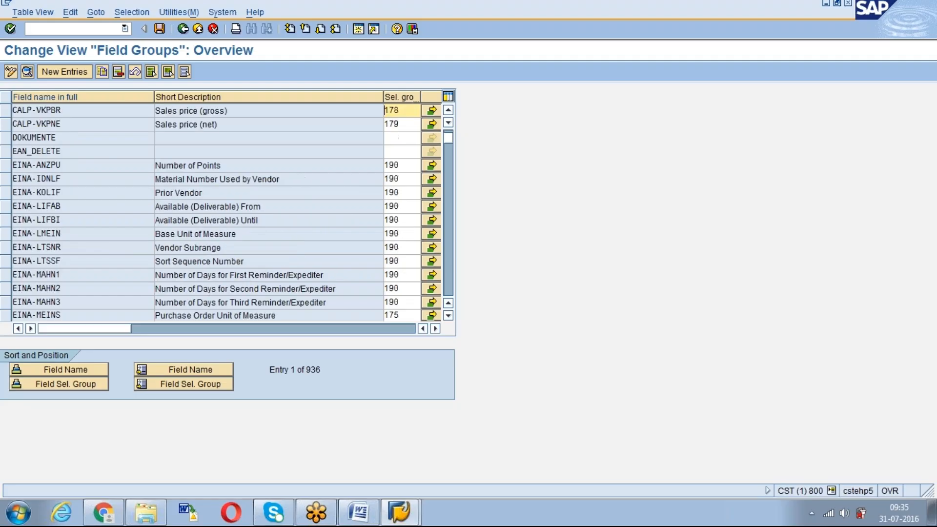
scroll(399, 249, "down", 3)
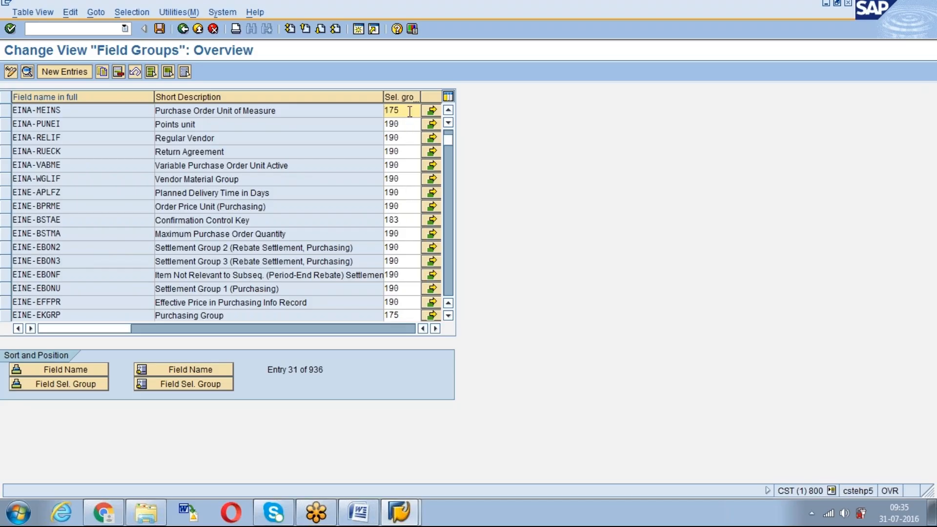
left_click(409, 164)
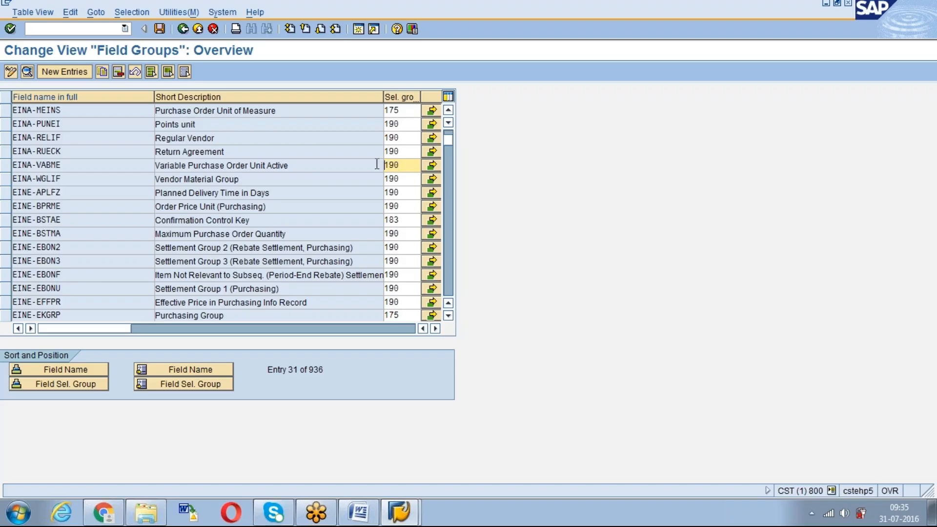
left_click(409, 141)
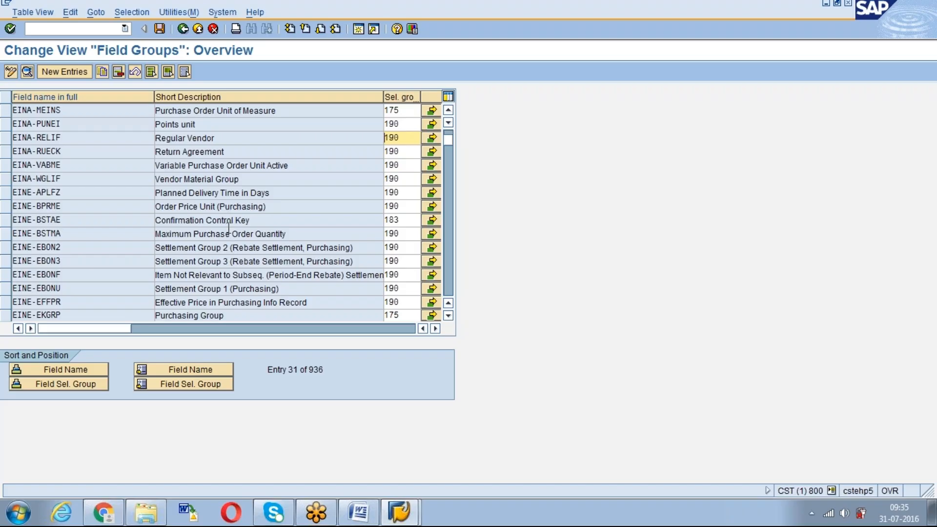
Examine which selection groups are assigned to the MARA material master fields, such as Valid-From Date and Source of Supply
scroll(228, 228, "down", 20)
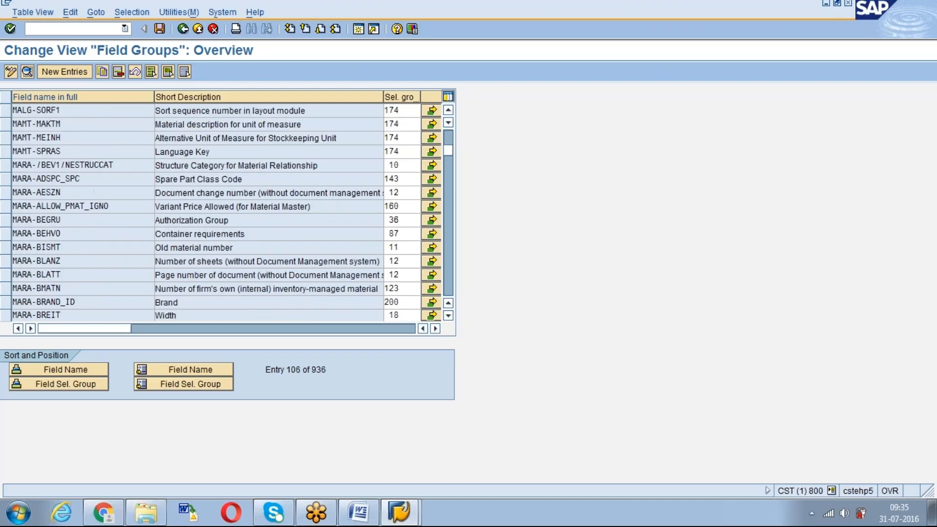
scroll(229, 213, "down", 5)
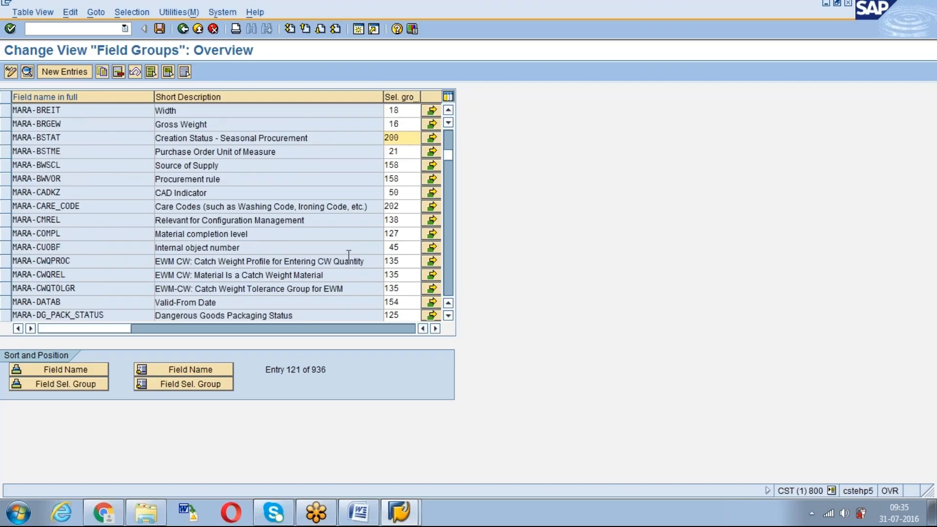
left_click(404, 260)
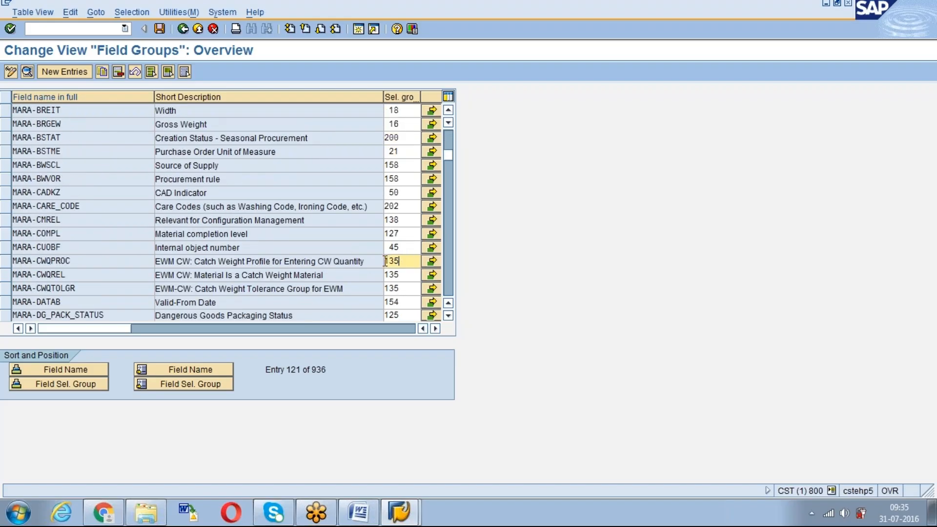
left_click(267, 287)
left_click(404, 302)
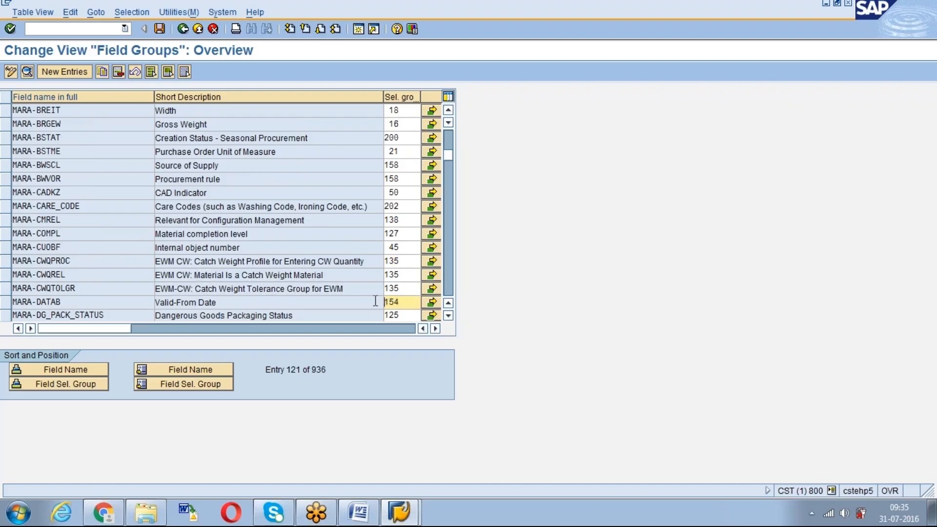
left_click(229, 305)
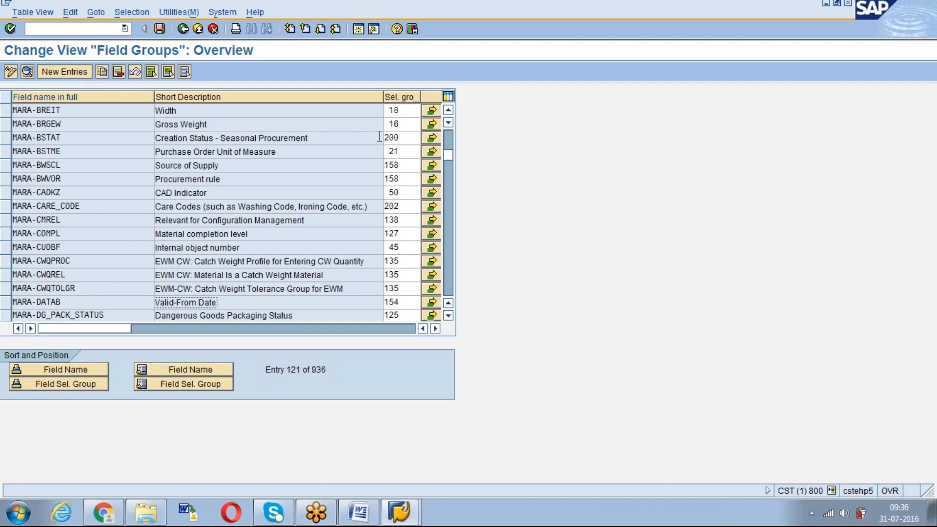
left_click(406, 165)
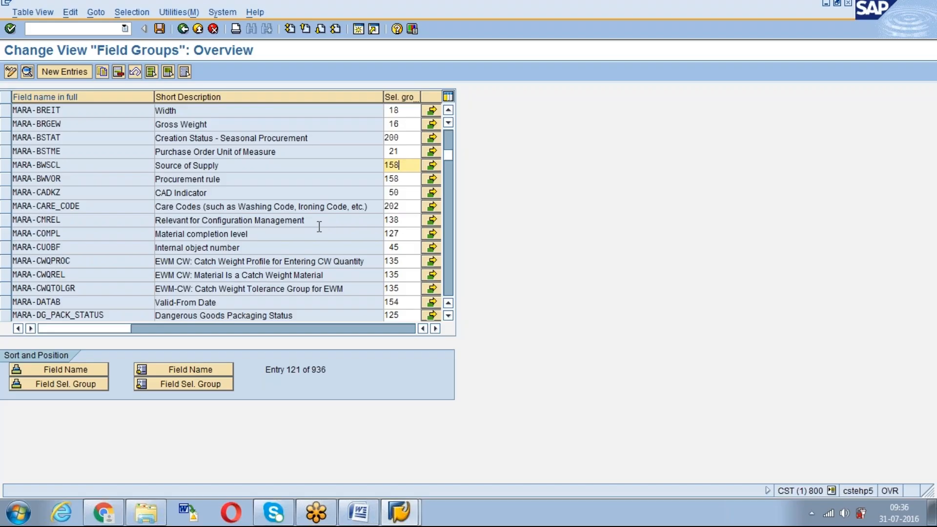
Return to the implementation guide and open Maintain Field Selection for Data Screens
left_click(183, 29)
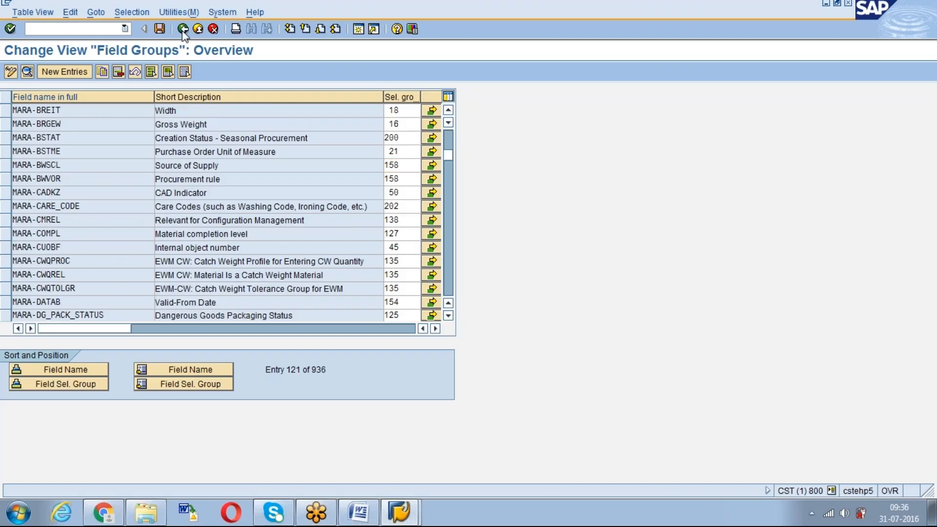
left_click(89, 281)
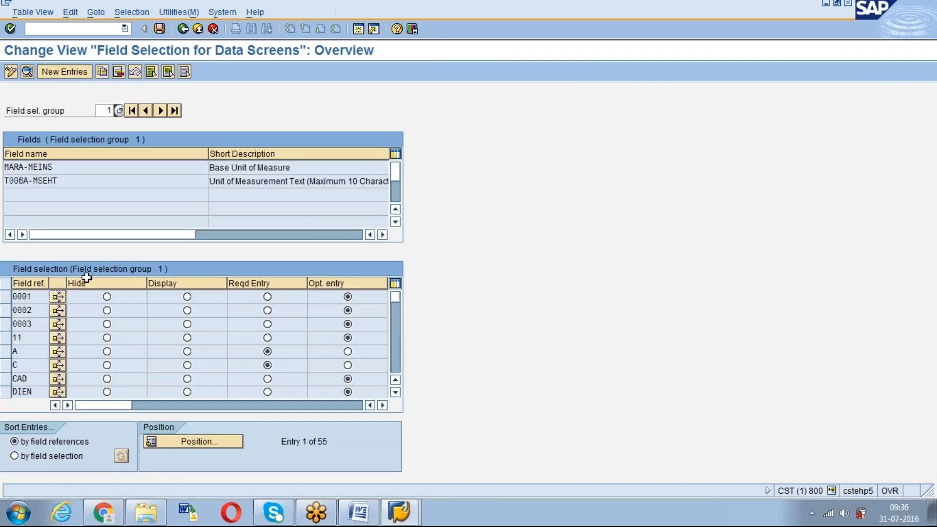
Display field selection group 5 and try to display field selection group 300
left_click(108, 111)
key("Return")
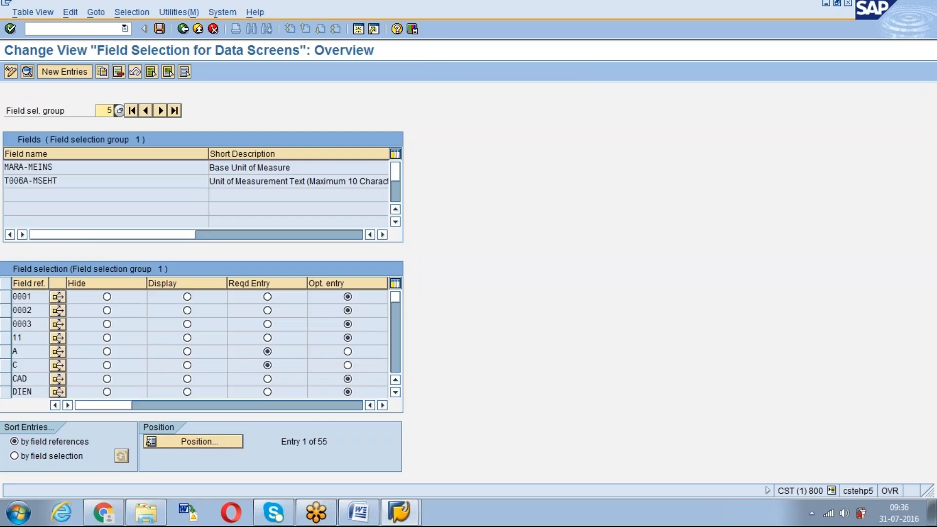
key("BackSpace")
type("300")
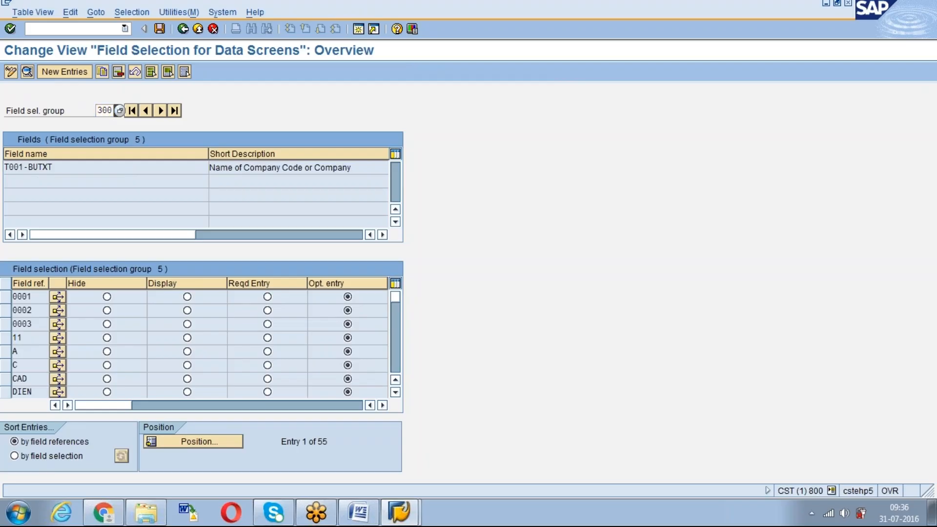
key("Return")
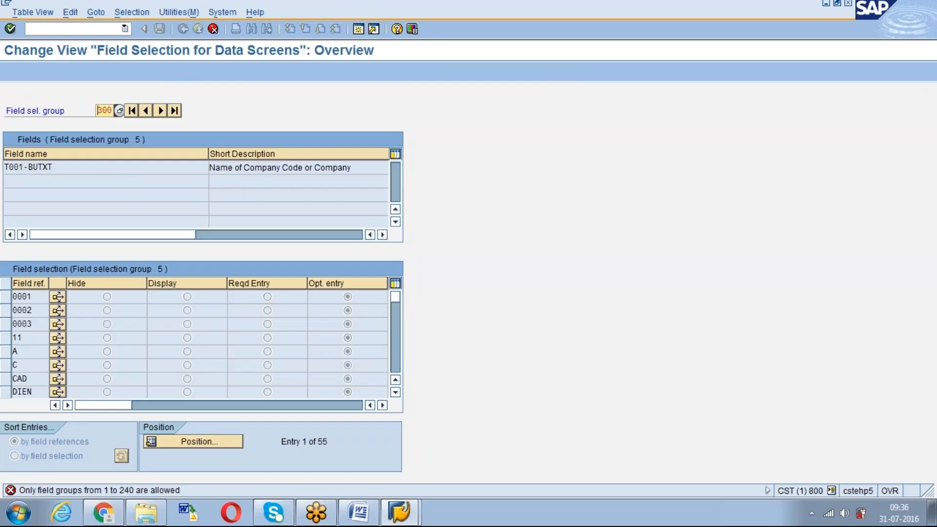
Display field selection group 239 and position its field selection list at field reference ROH1
key("Delete")
type("239")
key("Return")
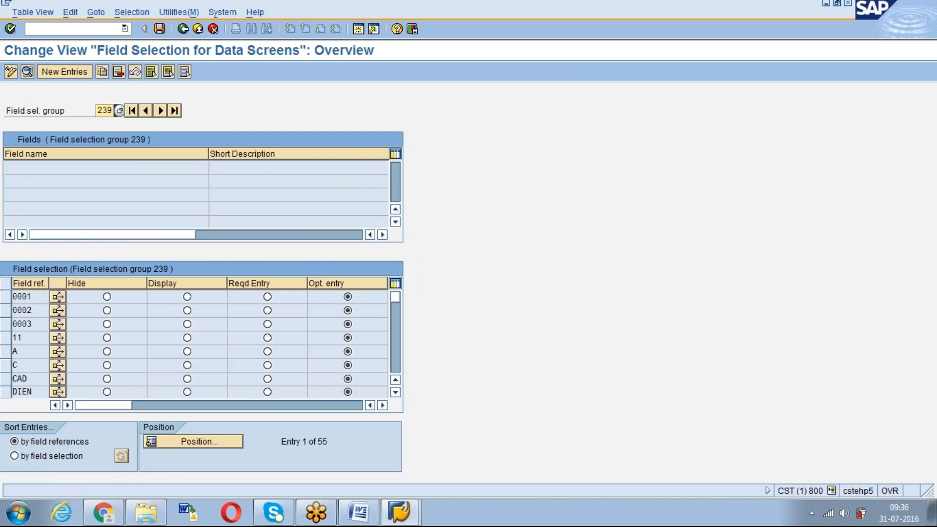
left_click(202, 442)
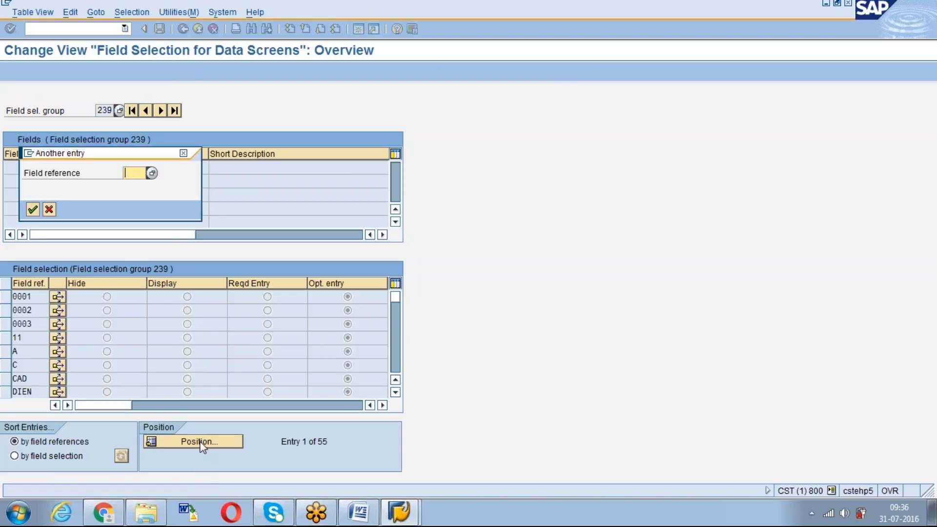
type("ROH1")
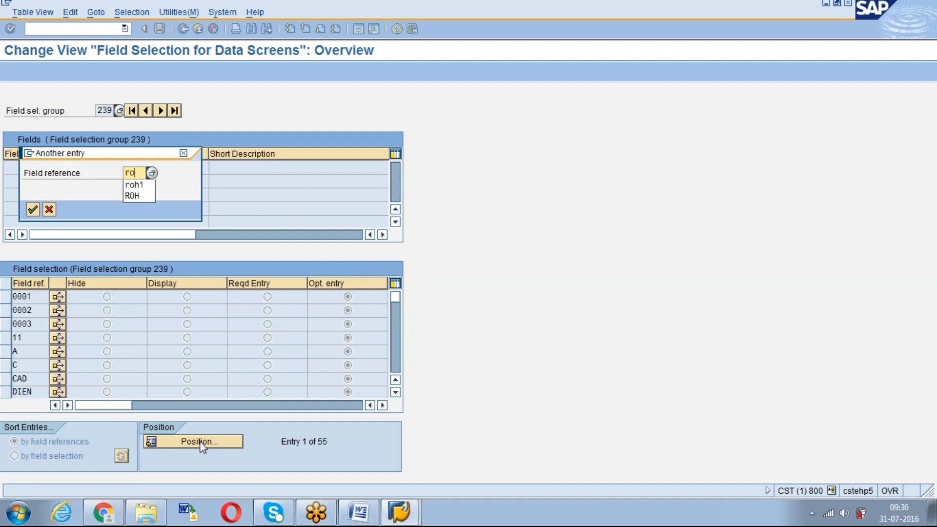
key("Return")
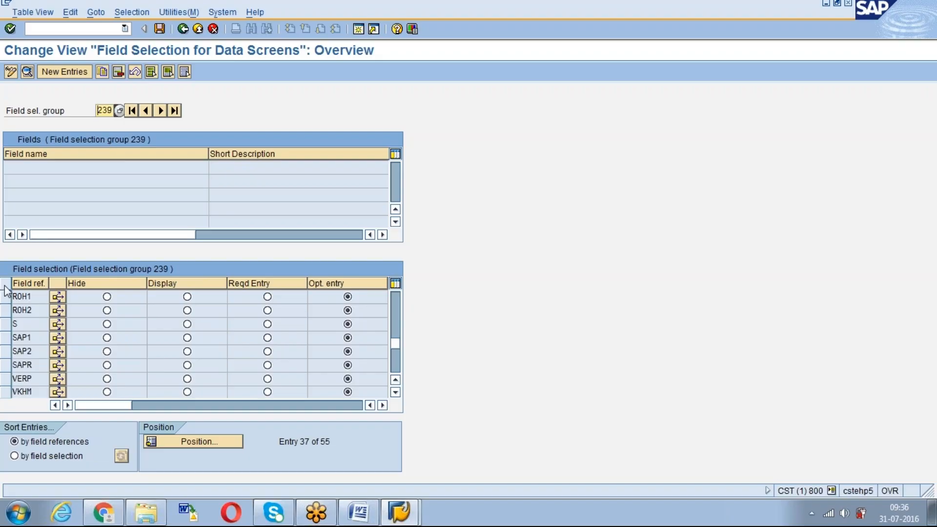
Return to the implementation guide, open Assign Fields to Field Selection Groups and find the Material Group field among the MARA fields
left_click(184, 29)
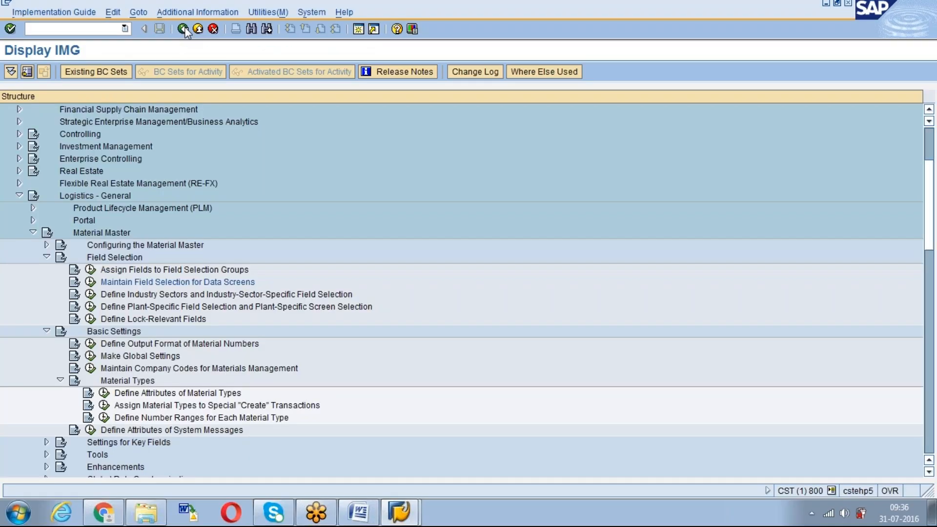
left_click(90, 269)
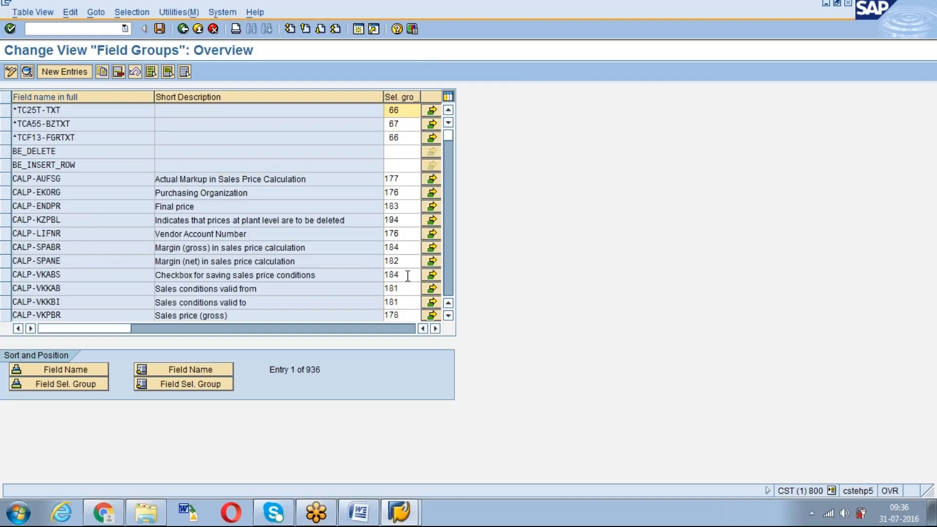
scroll(410, 274, "down", 15)
scroll(226, 212, "down", 20)
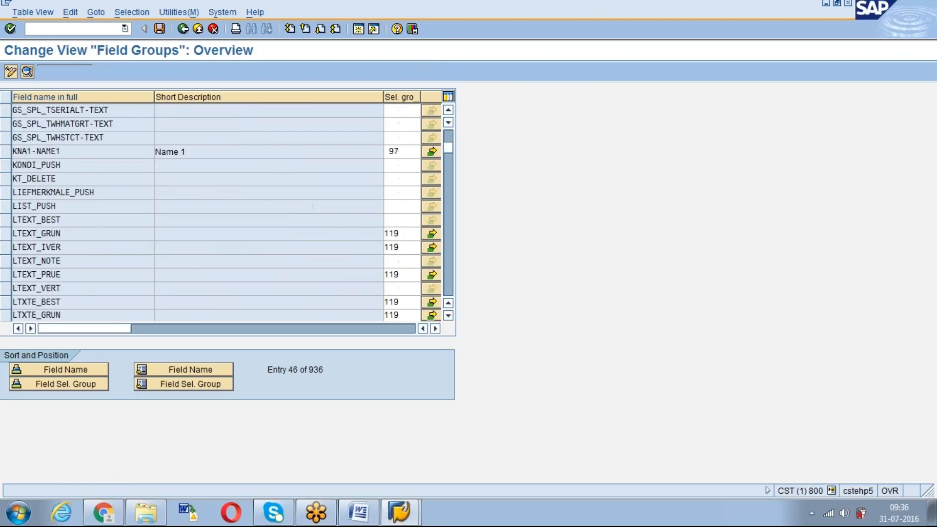
scroll(405, 276, "down", 10)
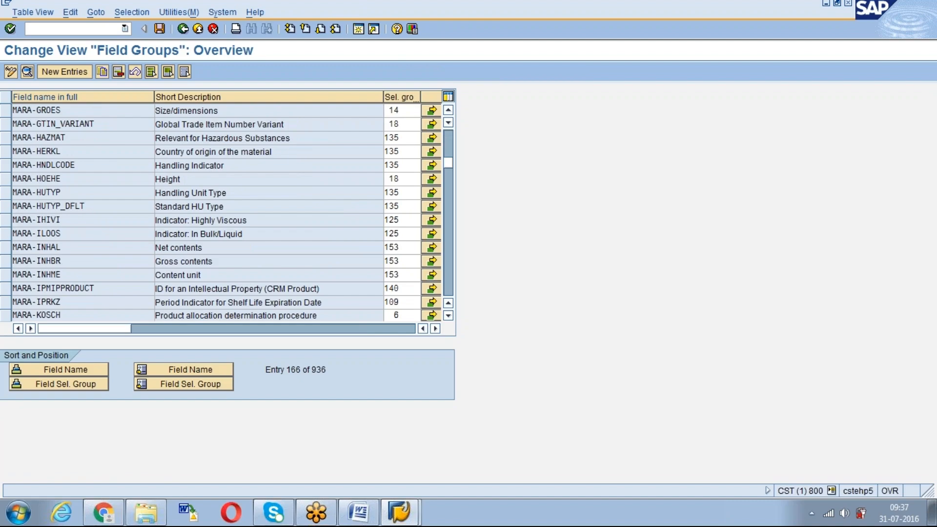
scroll(264, 263, "up", 5)
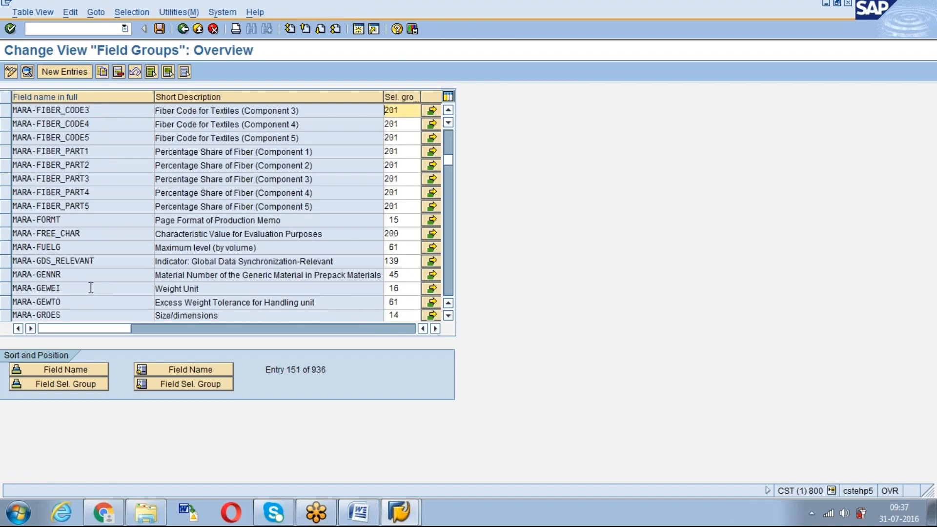
scroll(90, 288, "down", 5)
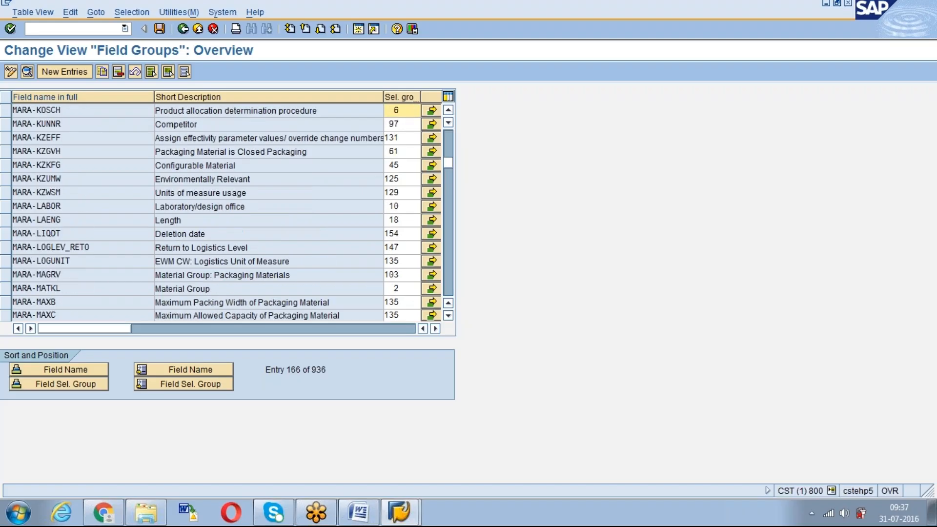
key("Page_Down")
key("Page_Up")
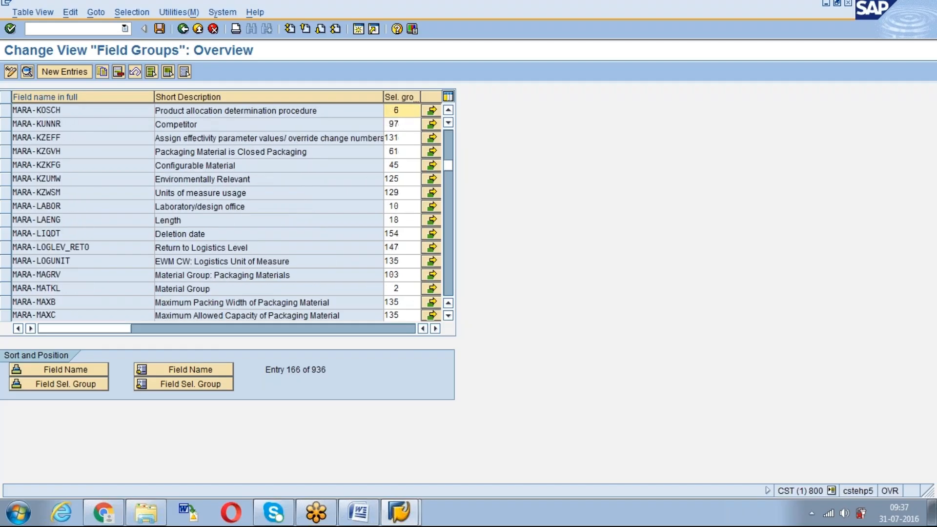
Open the details of the Material Group field MARA-MATKL and return to the Field Groups overview
left_click_drag(78, 288, 7, 290)
left_click(39, 288)
left_click_drag(78, 287, 42, 289)
left_click(41, 288)
double_click(34, 288)
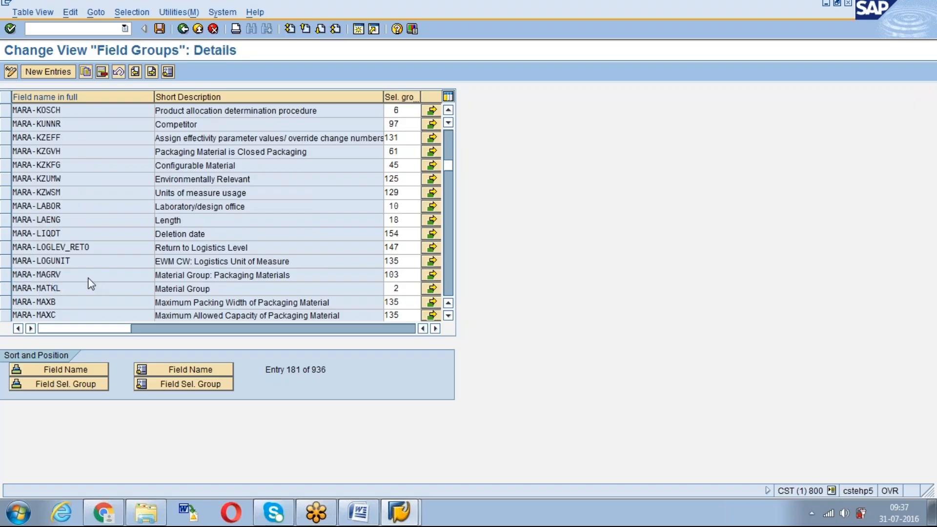
left_click(182, 29)
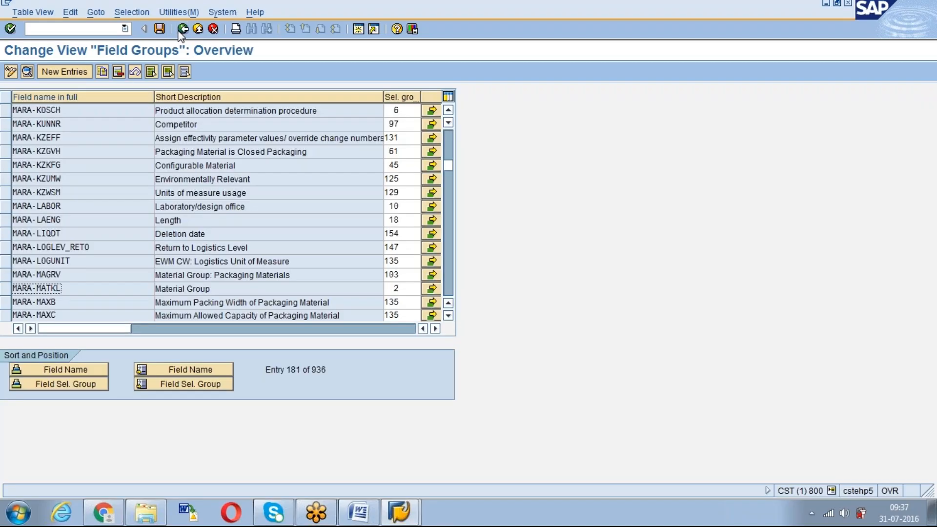
Clear the selection group assigned to the Material Group field MARA-MATKL and start saving the change
left_click(410, 289)
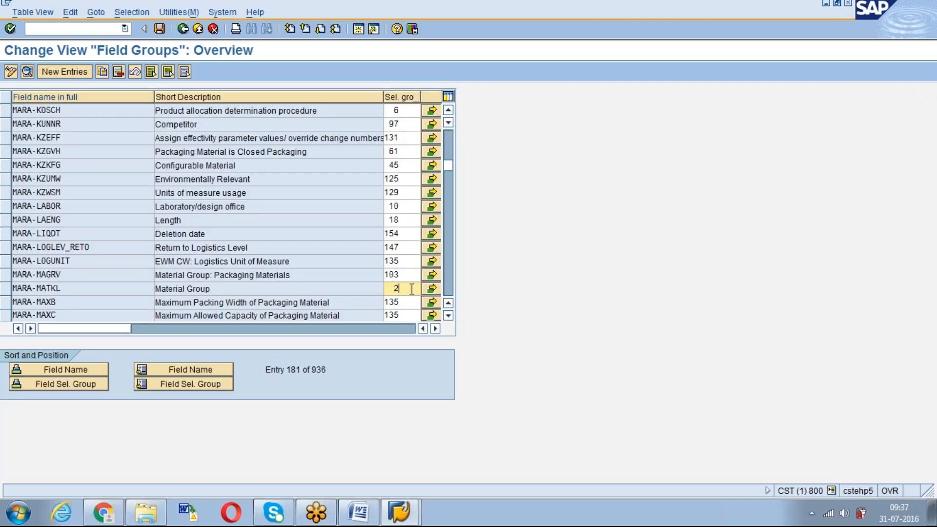
key("BackSpace")
key("Return")
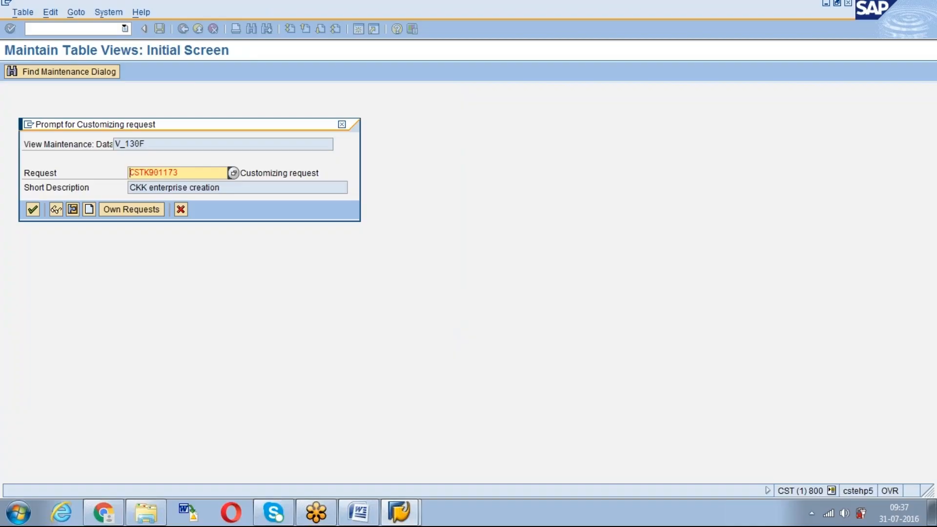
Create a customizing request with the short description "material type changes" and save the field group change in it
left_click(89, 210)
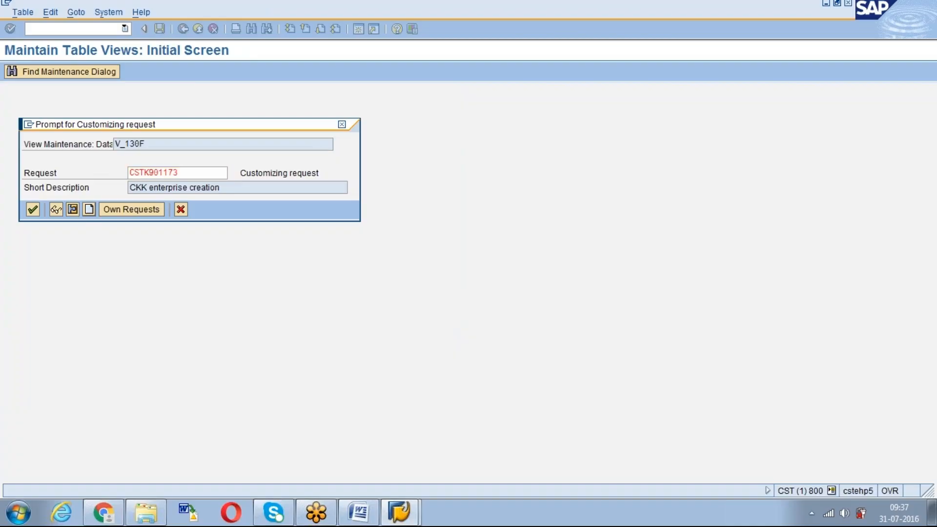
type("material type")
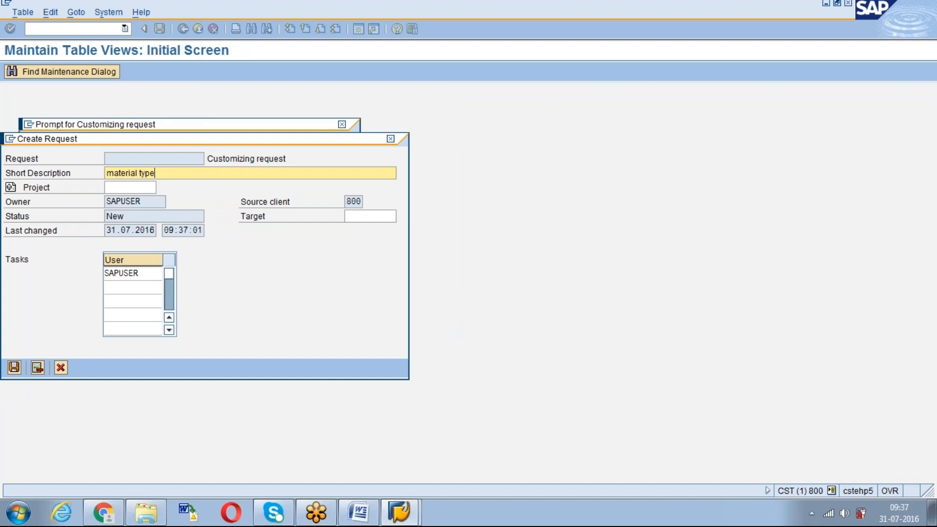
type(" changes")
key("Return")
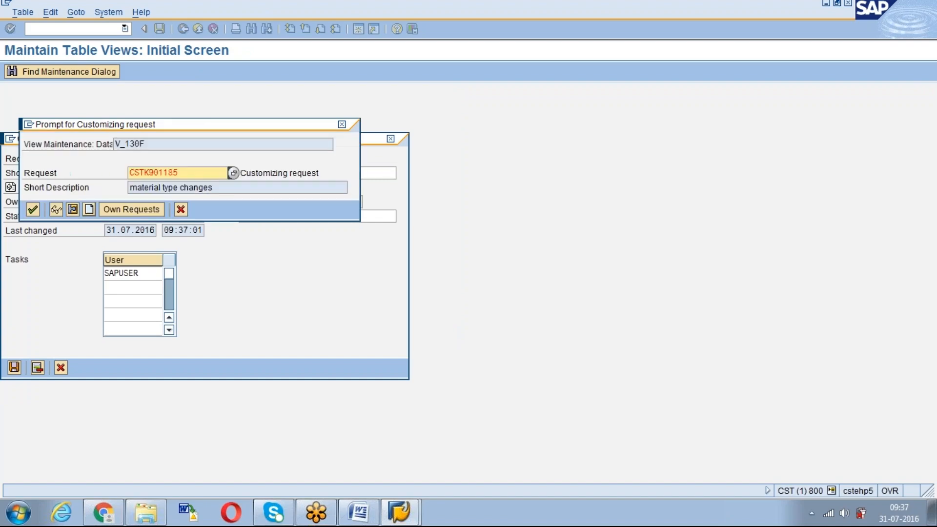
key("Return")
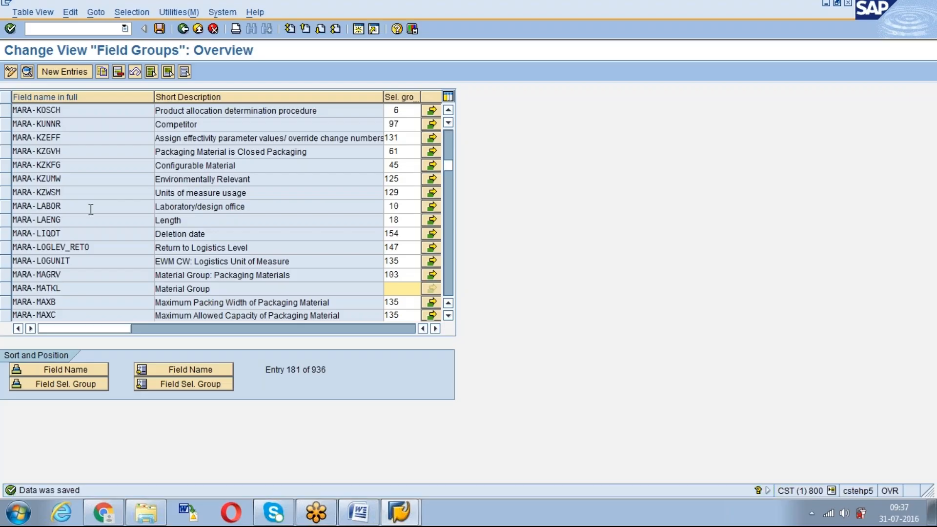
Try to create a new Field Groups entry using the copied field name MARA-MATKL
left_click(71, 291)
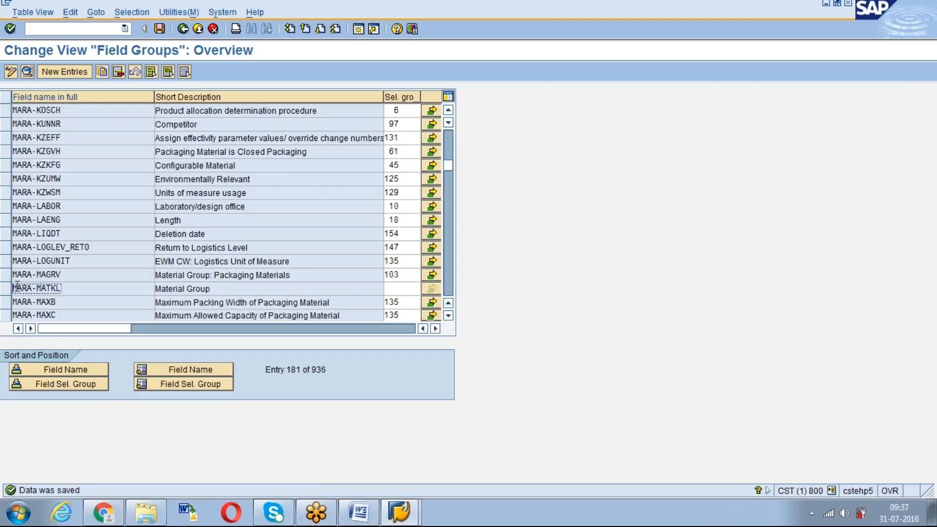
left_click_drag(90, 292, 7, 292)
key("ctrl+c")
left_click(72, 77)
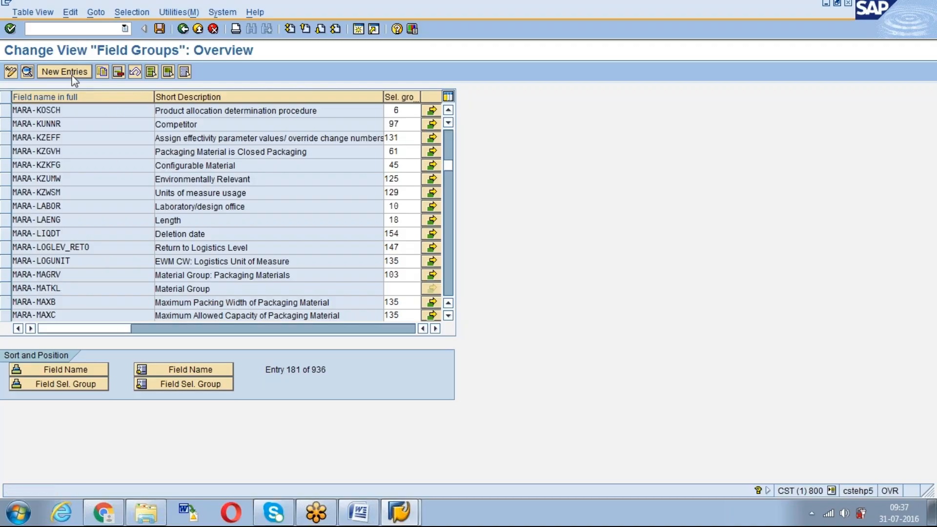
key("ctrl+v")
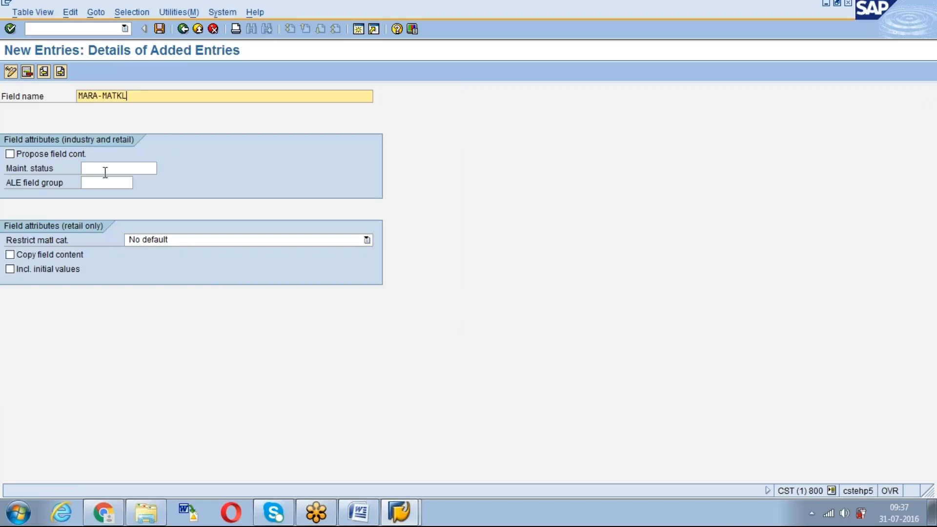
left_click(183, 28)
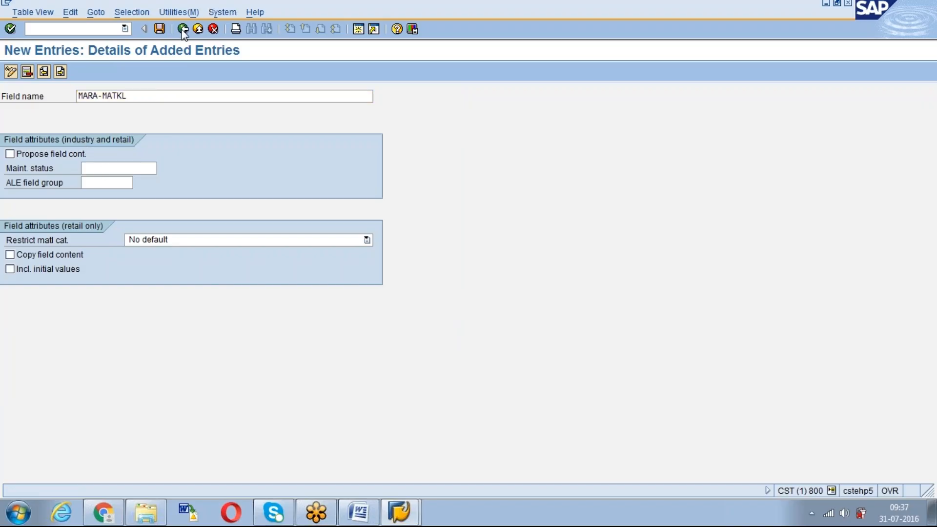
left_click(214, 29)
left_click(186, 233)
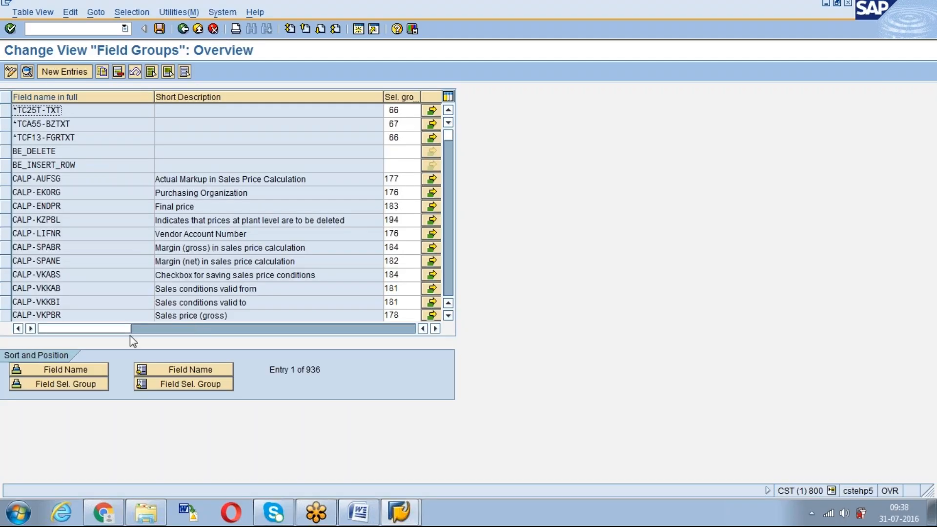
Sort the Field Groups overview by field name and position the list at MARA-MATKL
left_click(84, 370)
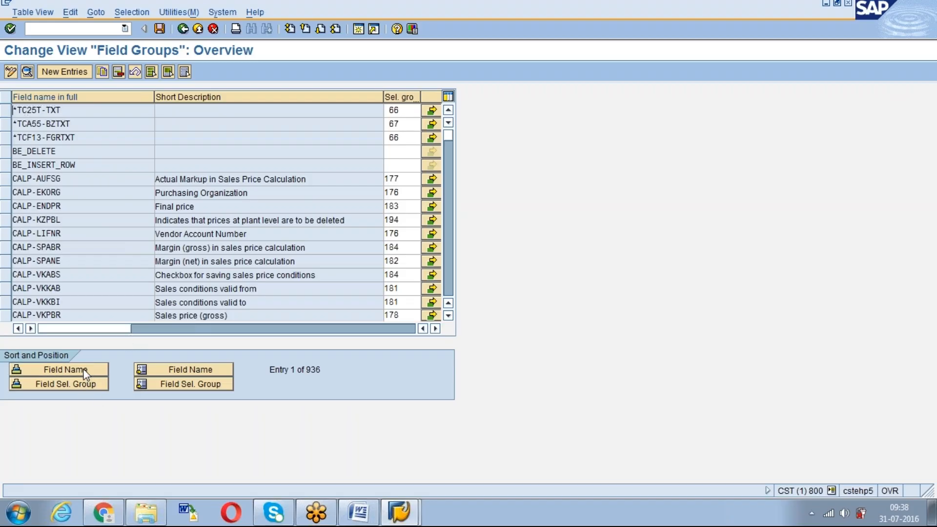
left_click(161, 371)
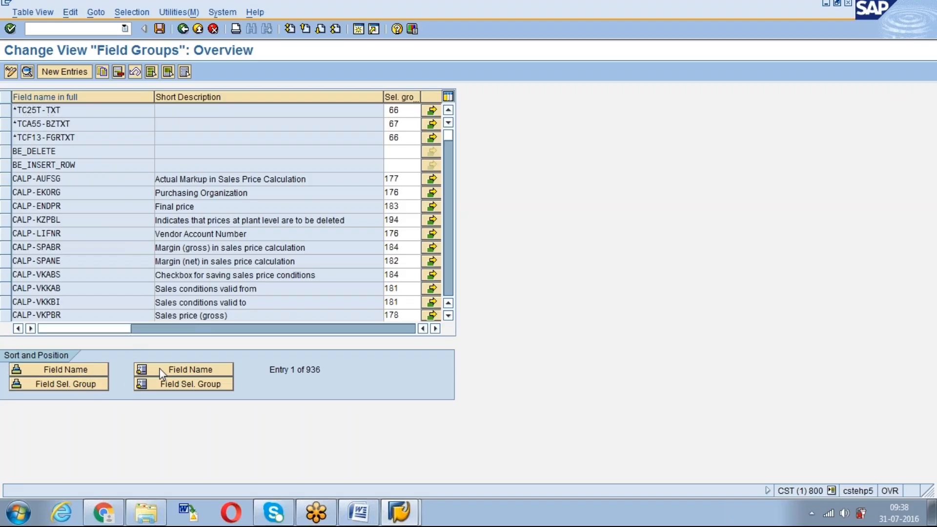
type("mar")
key("BackSpace")
key("BackSpace")
key("BackSpace")
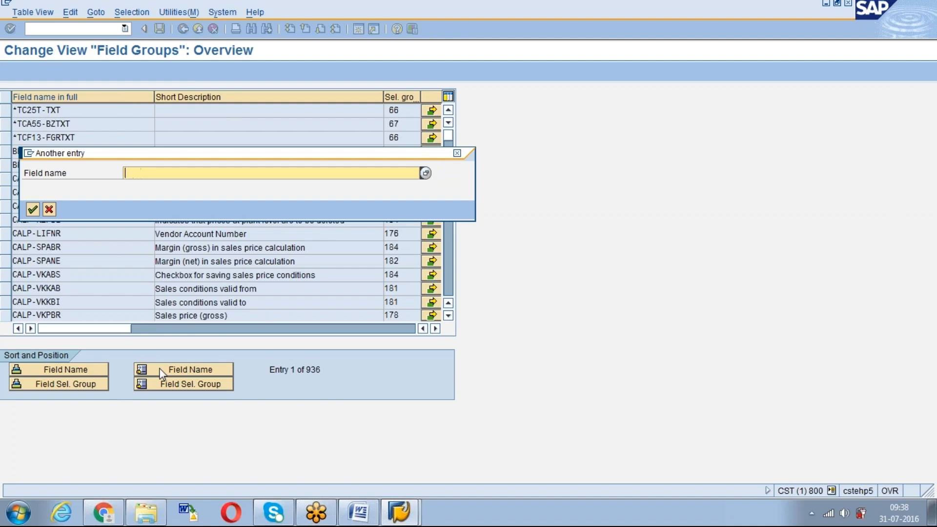
type("mara-mar")
key("BackSpace")
type("tkl")
key("Return")
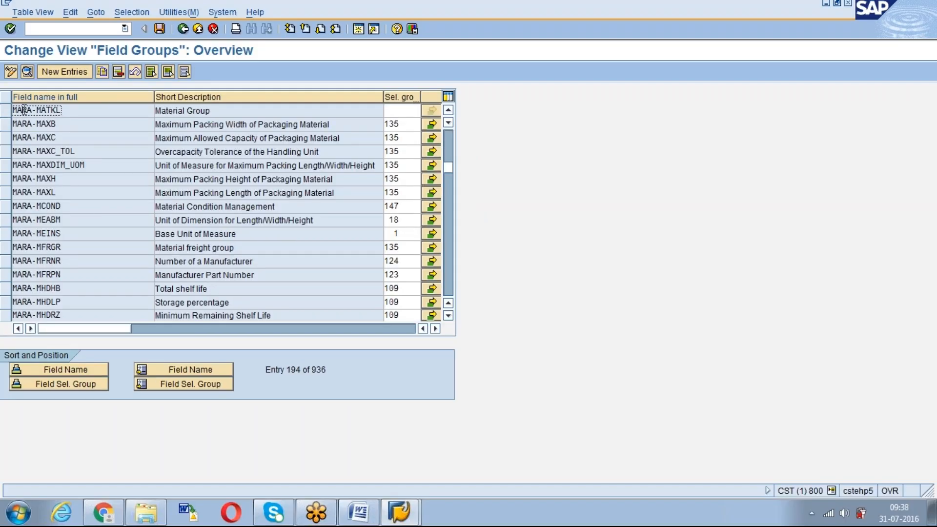
Try to copy the MARA-MATKL Material Group entry under the same field name, and leave the copy
left_click(103, 73)
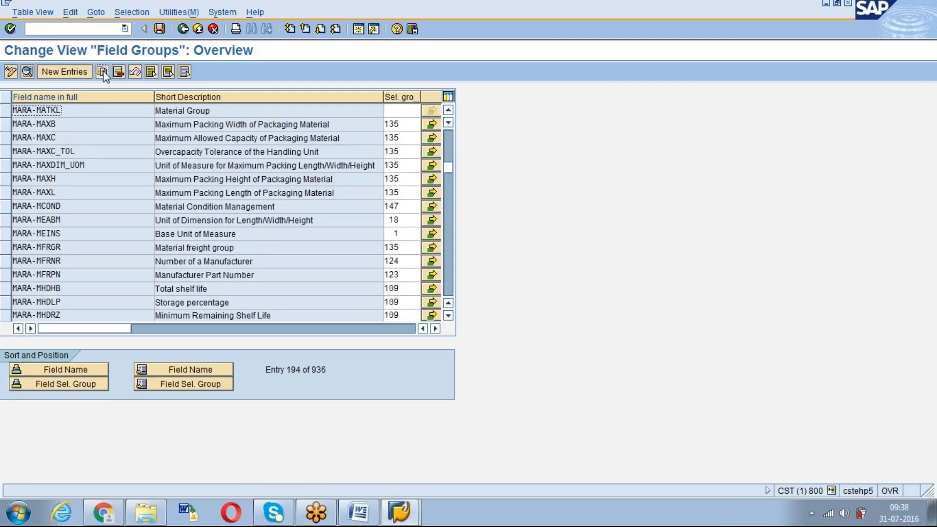
left_click(5, 110)
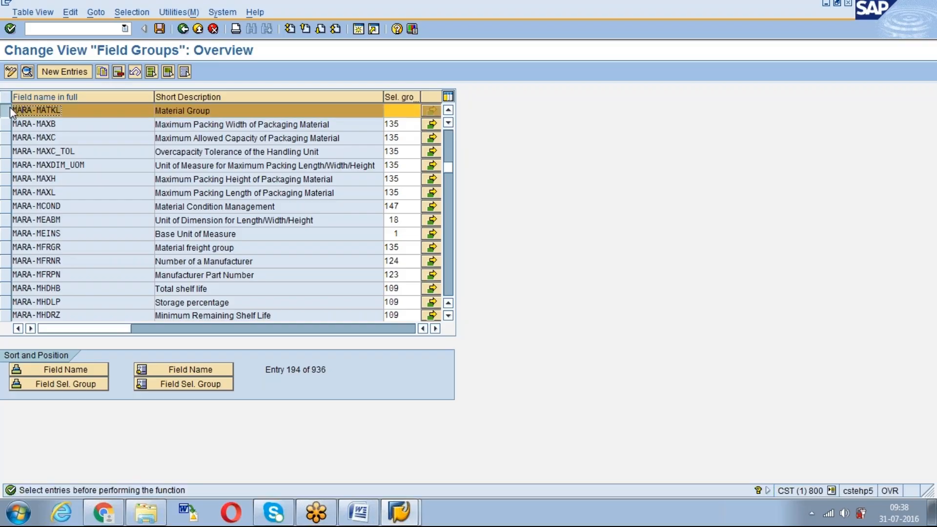
left_click(103, 73)
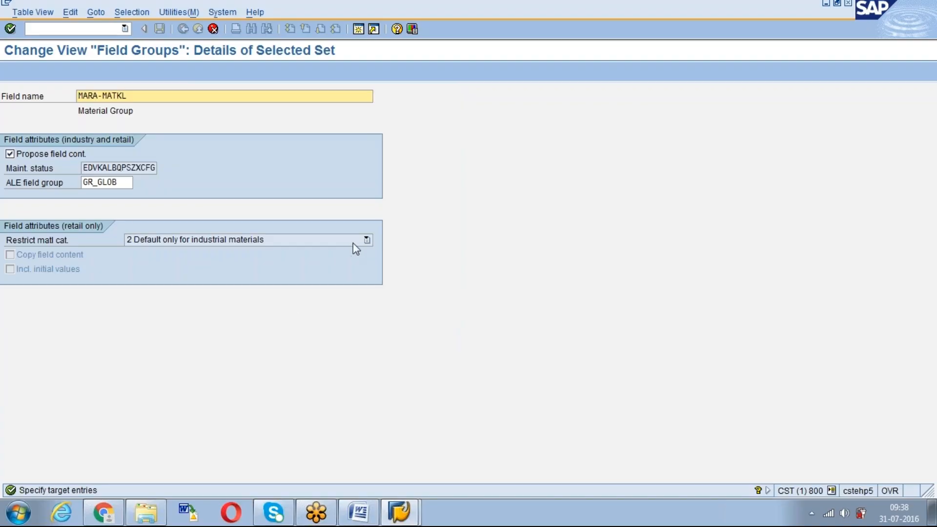
left_click(366, 240)
left_click(366, 239)
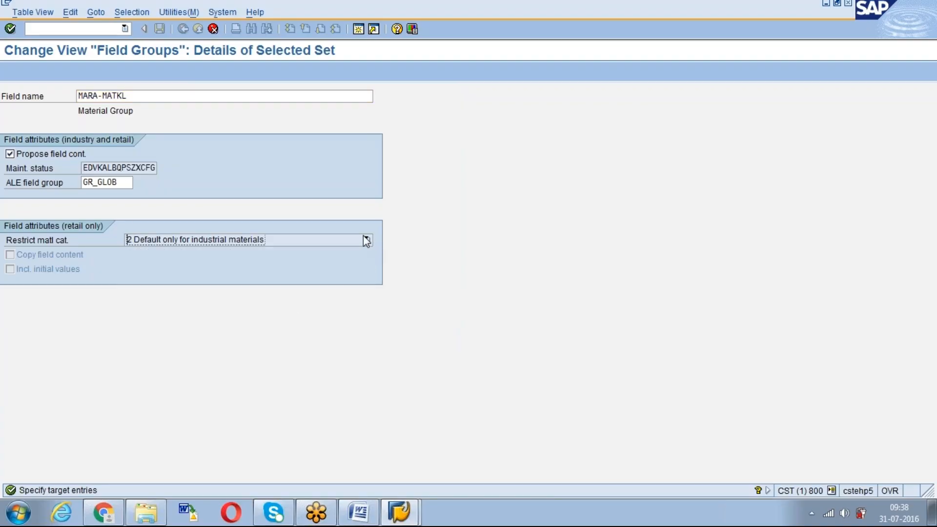
key("Return")
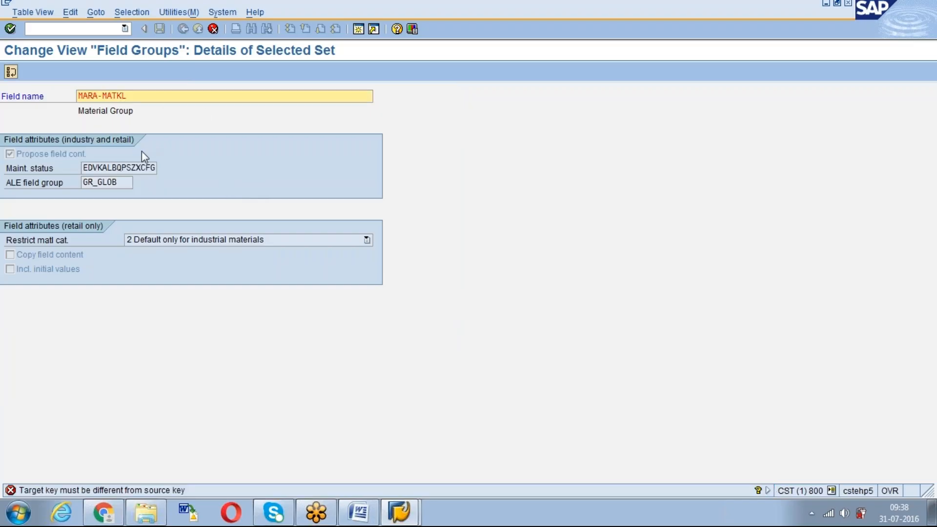
key("Return")
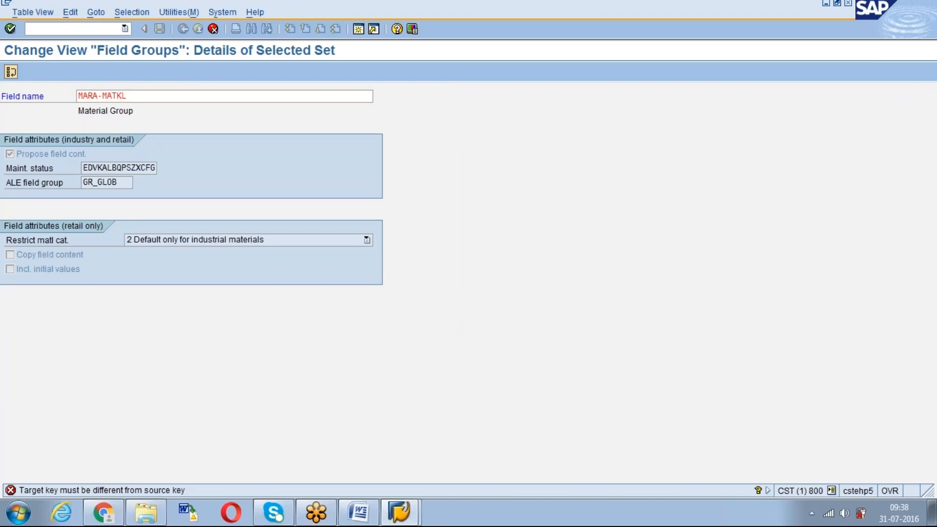
left_click(198, 31)
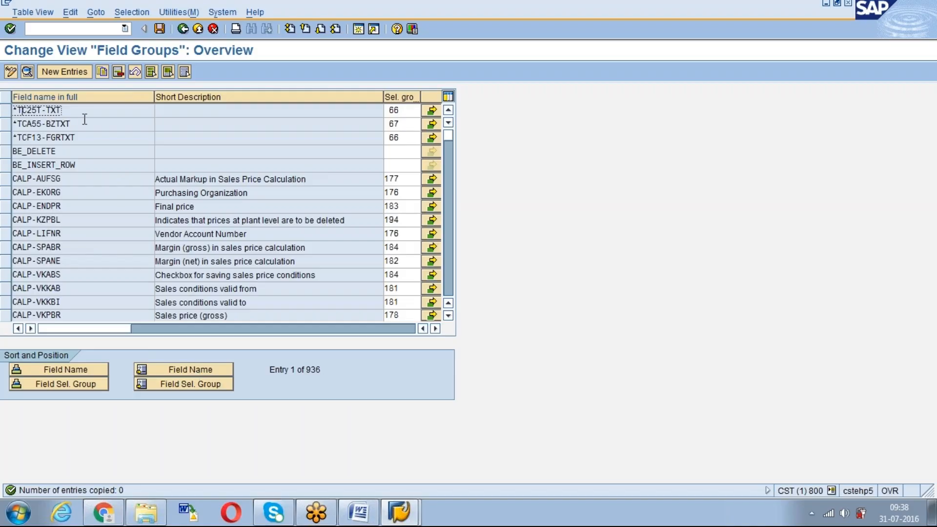
Position the Field Groups list at the field name MARA-MATKL
left_click(185, 370)
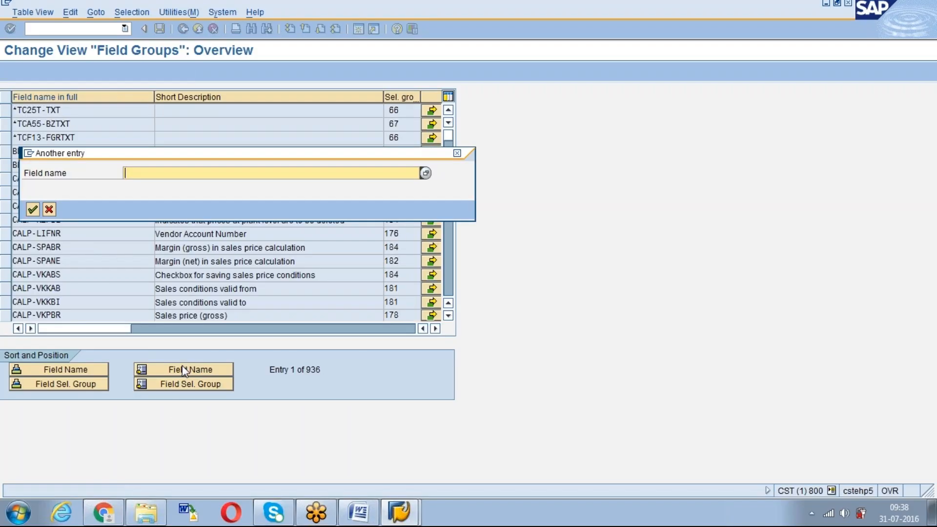
type("mara-matkl")
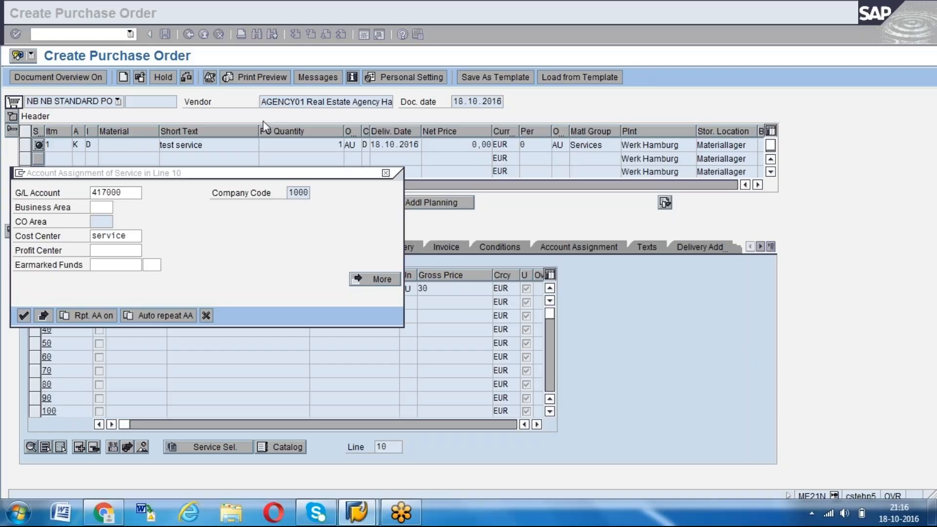
Discard the account assignment of service line 10 and start a new purchase order with transaction /nme21n
left_click(181, 231)
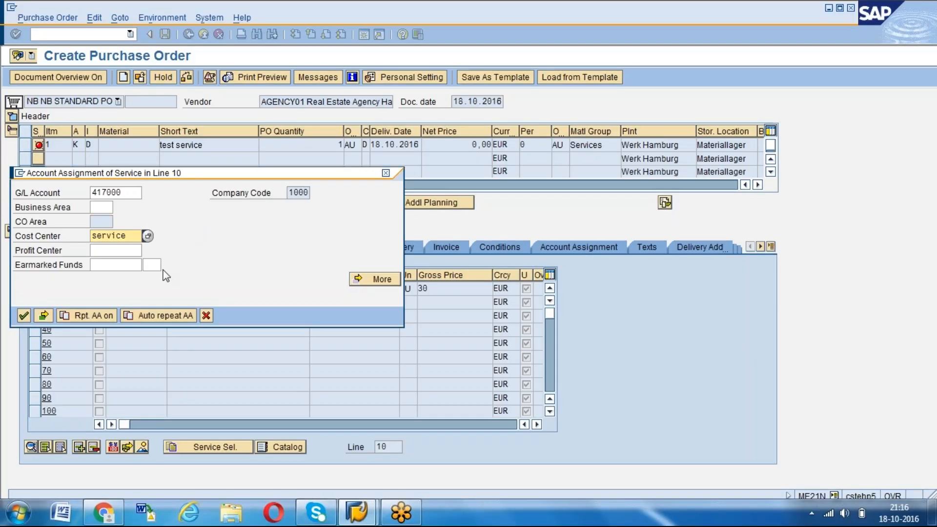
left_click(205, 317)
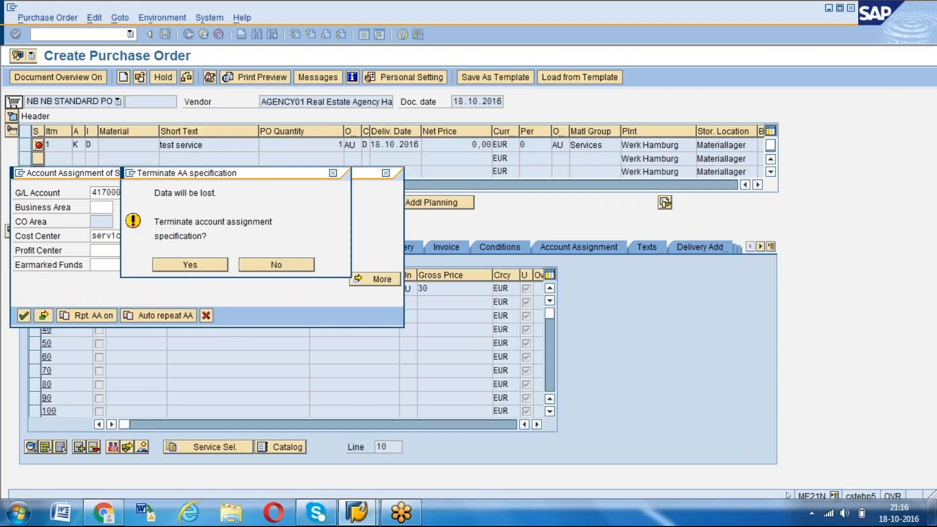
left_click(190, 264)
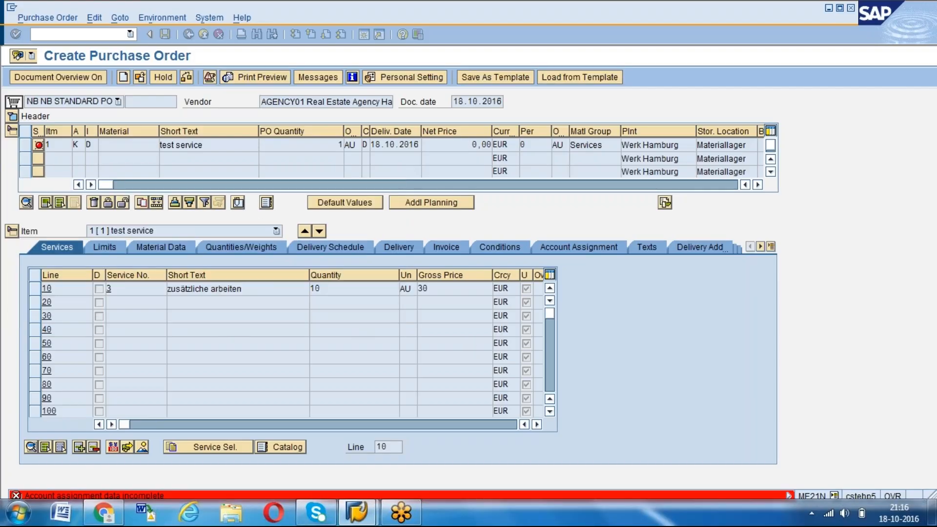
left_click(93, 36)
type("/nme21n")
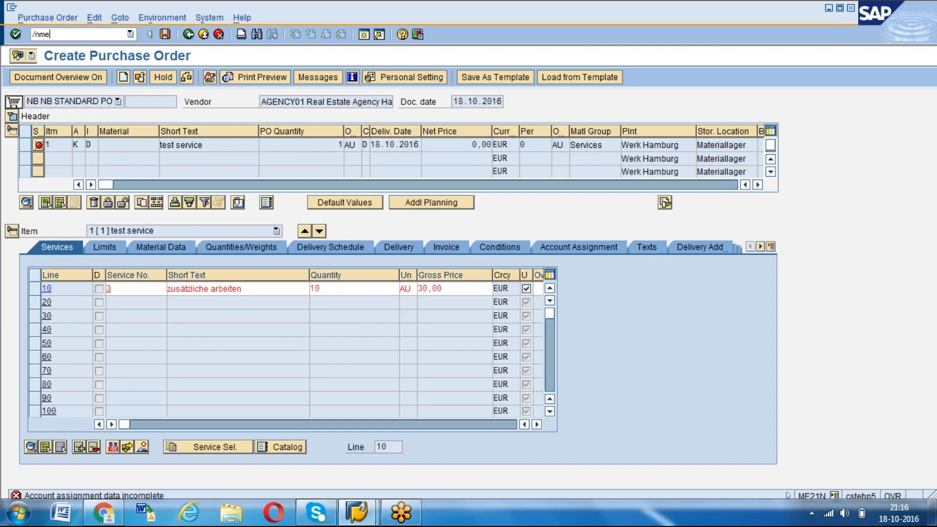
key("Return")
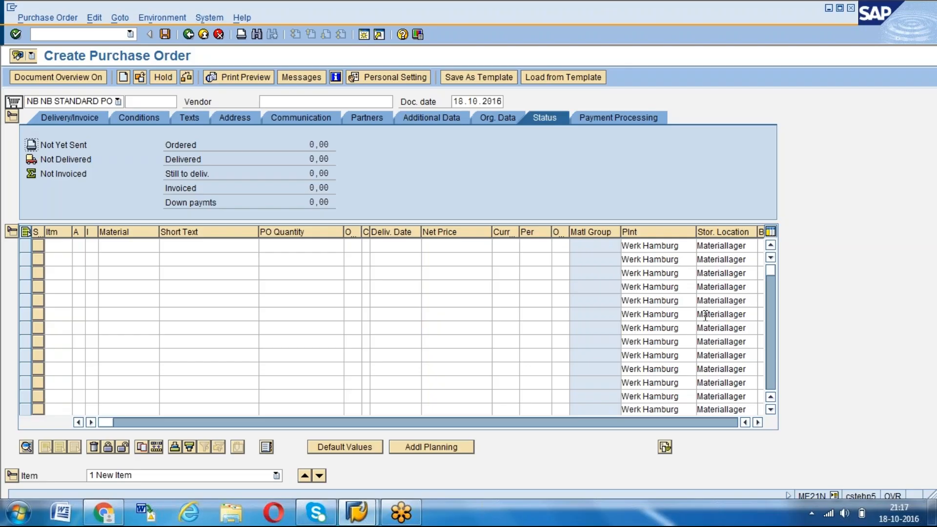
Enter AGENCY01 as the vendor of the new standard purchase order
left_click(325, 103)
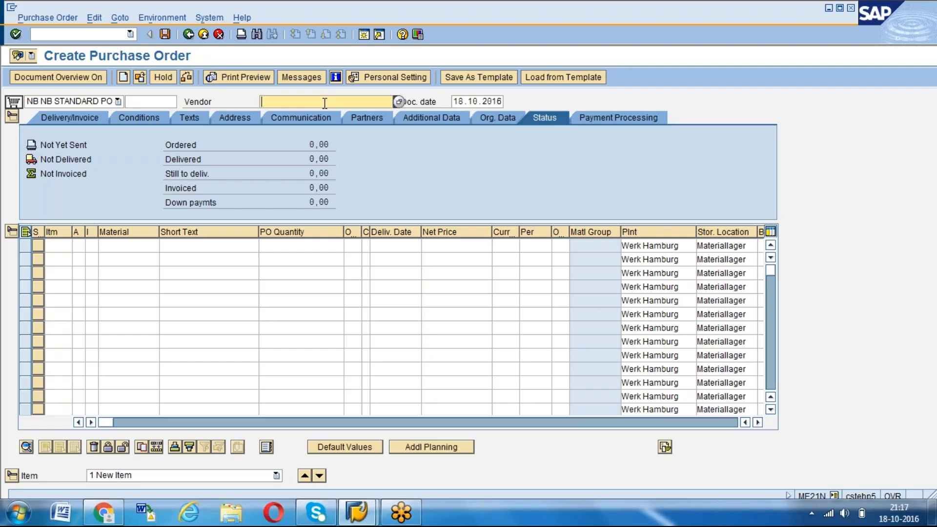
key("space")
key("Down")
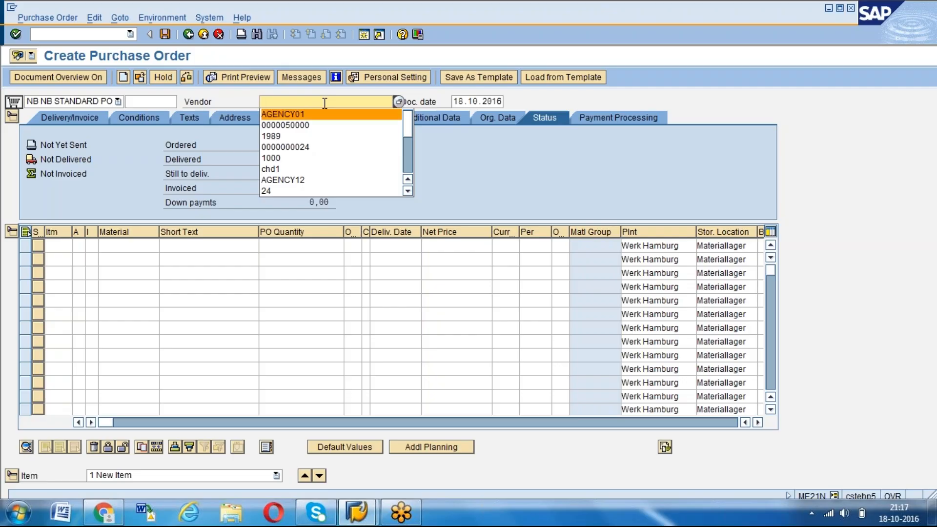
key("Tab")
Enter the first order item with account assignment category K, item category D and short text "test planned service"
left_click(76, 245)
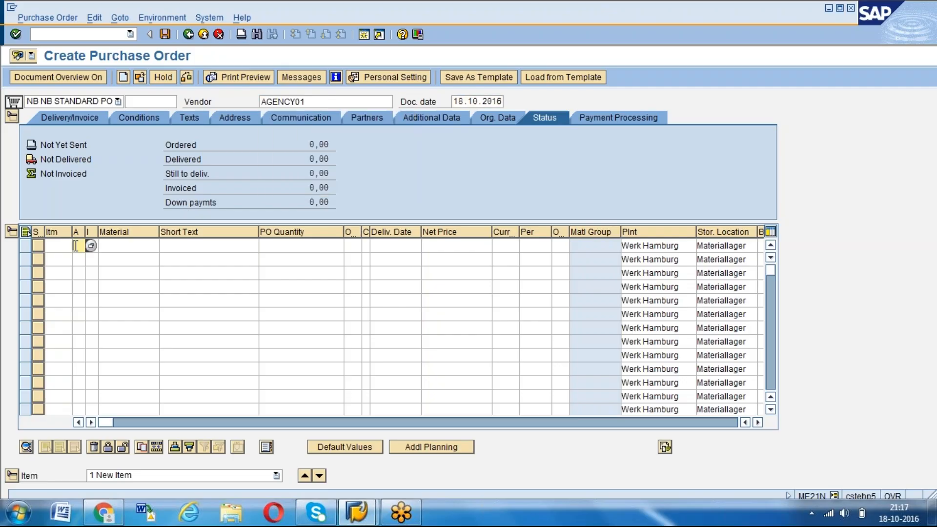
type("d")
key("Tab")
key("Tab")
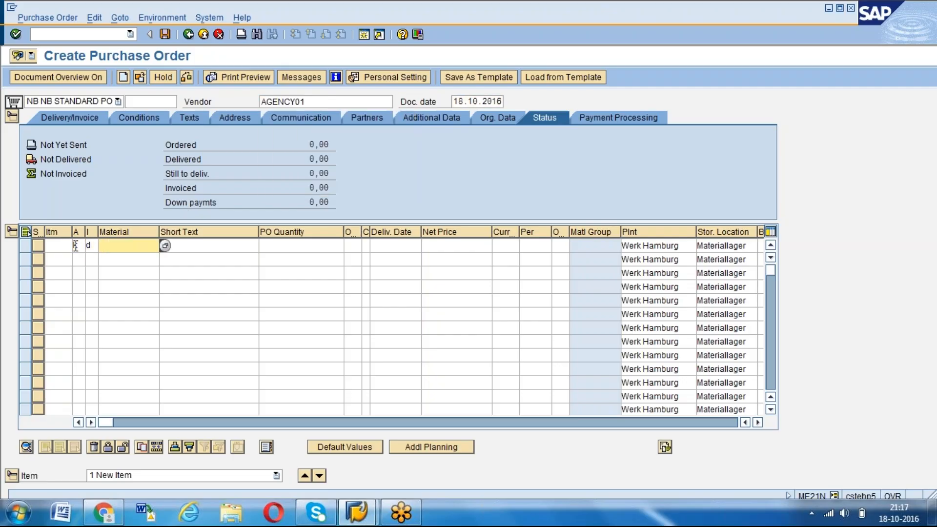
type("t")
key("Down")
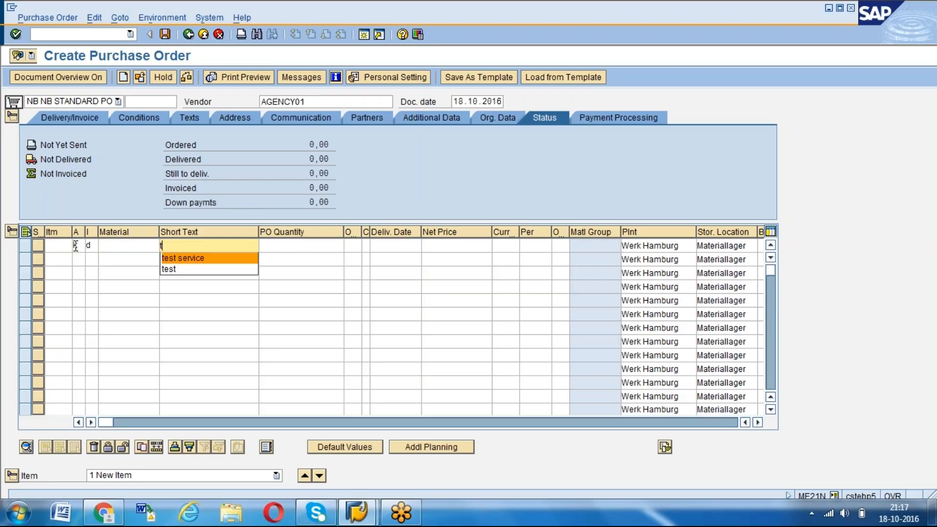
key("Return")
key("BackSpace")
key("BackSpace")
key("BackSpace")
key("BackSpace")
key("BackSpace")
key("BackSpace")
key("BackSpace")
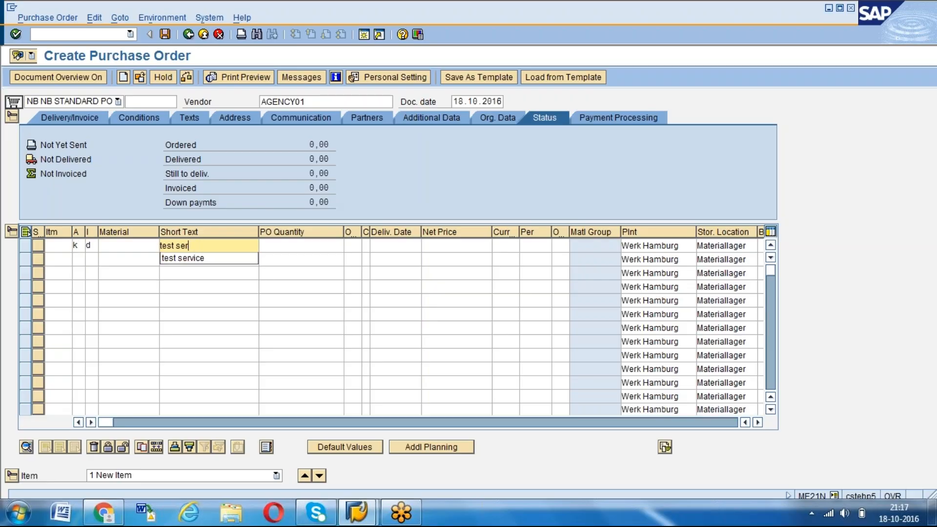
type("planned service")
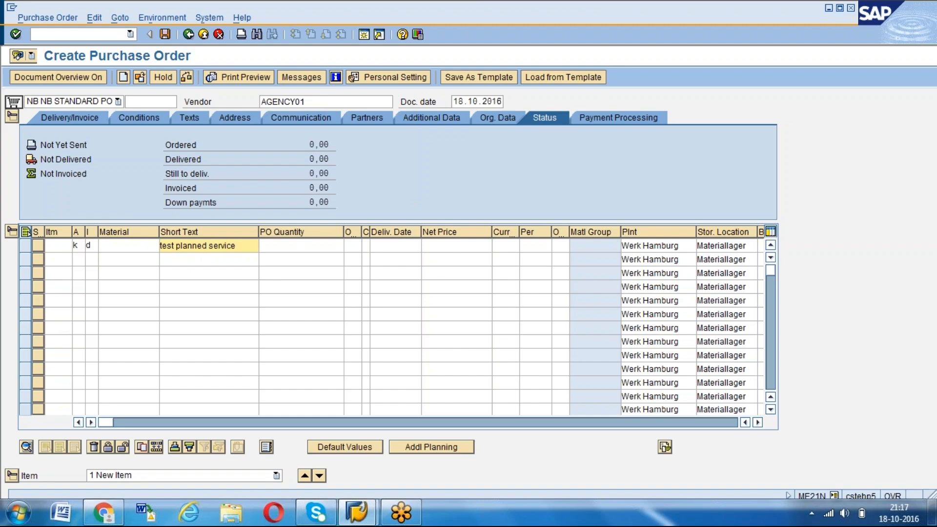
key("Return")
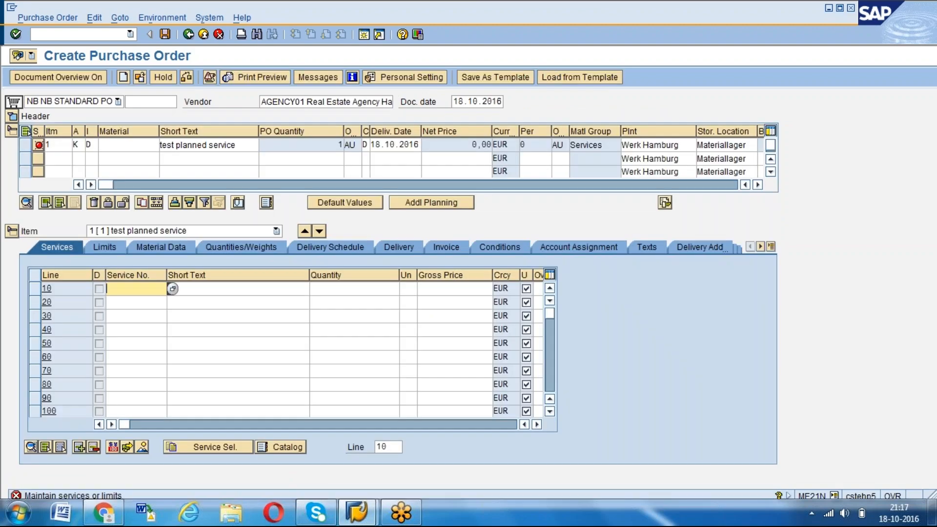
Enter service 3 in service line 10 with quantity 10 and gross price 40
key("Down")
key("Up")
type("3")
key("Return")
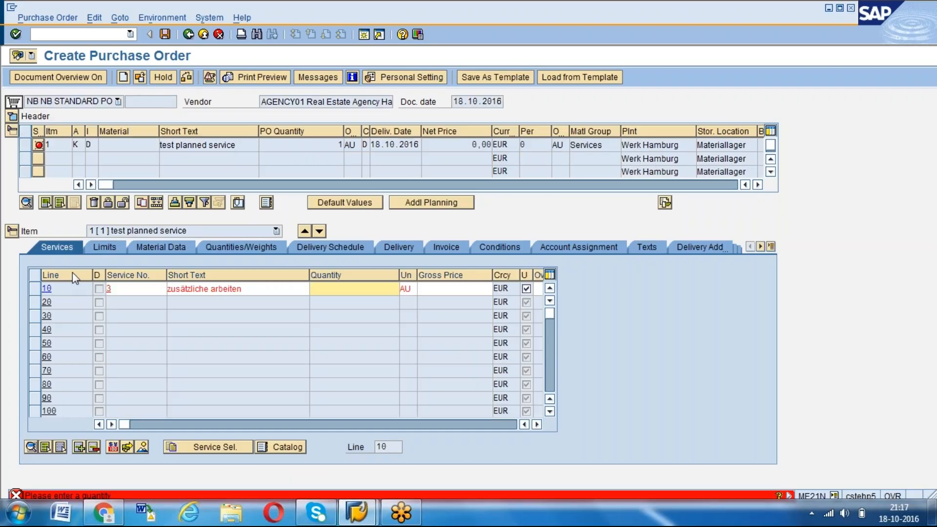
type("10")
key("Return")
type("40")
key("Return")
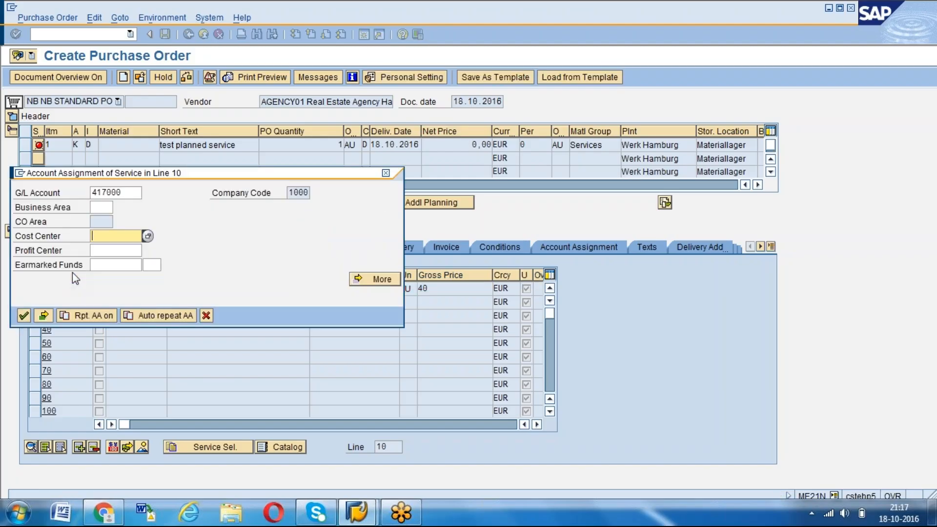
Assign service line 10 to the cost center SERVICE and confirm its account assignment
double_click(91, 192)
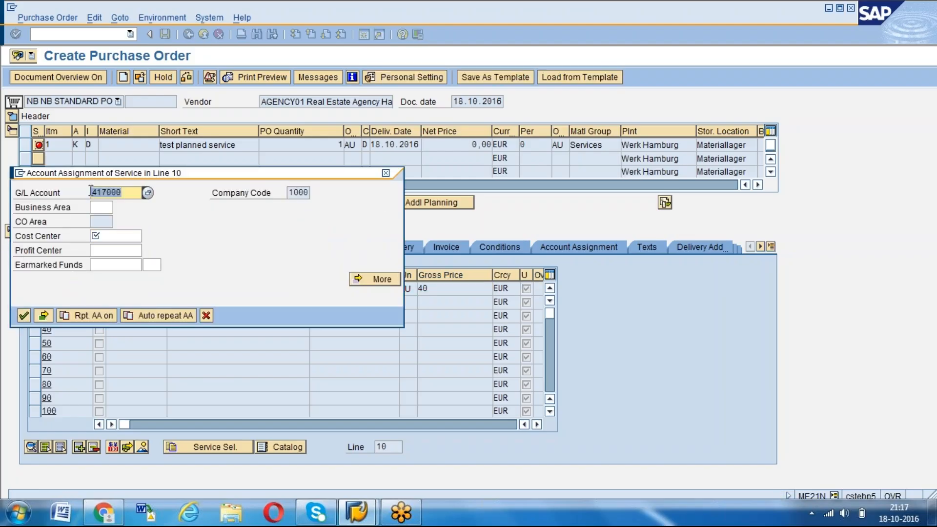
left_click(101, 235)
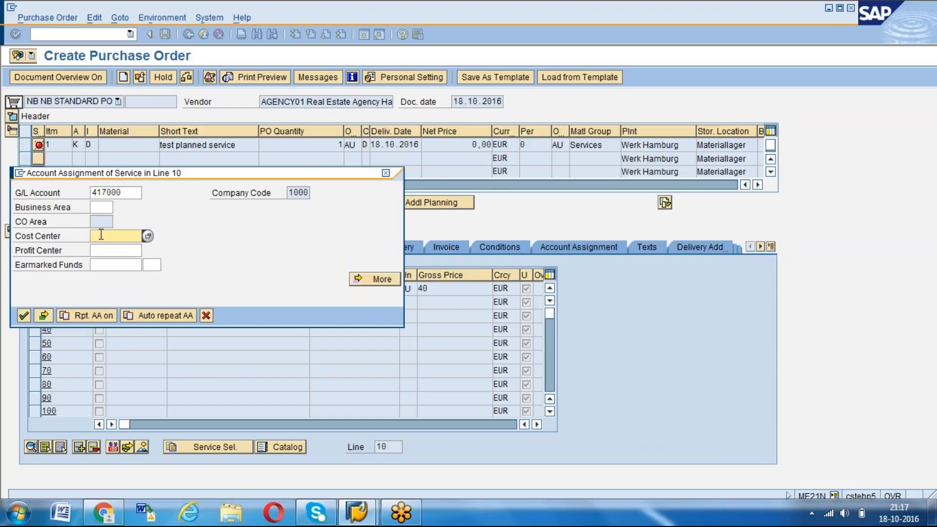
key("BackSpace")
key("Down")
key("Return")
key("Return")
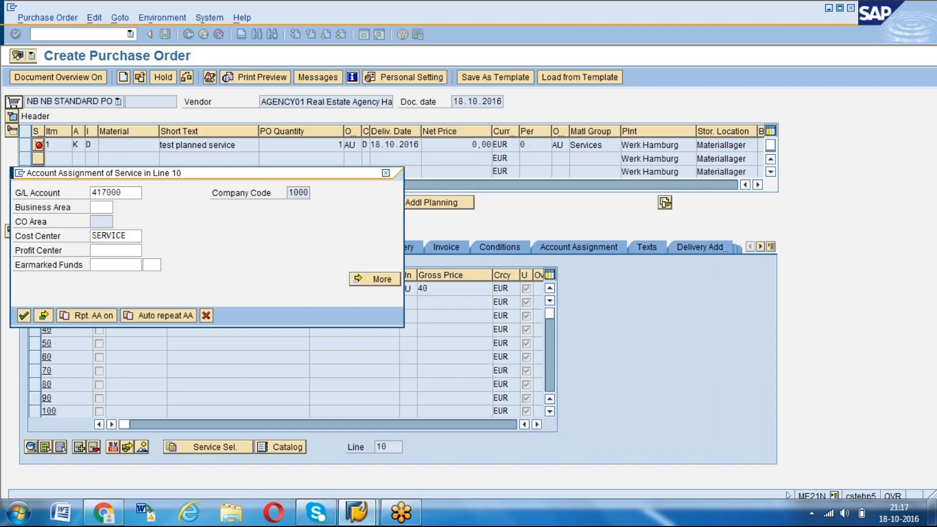
key("Return")
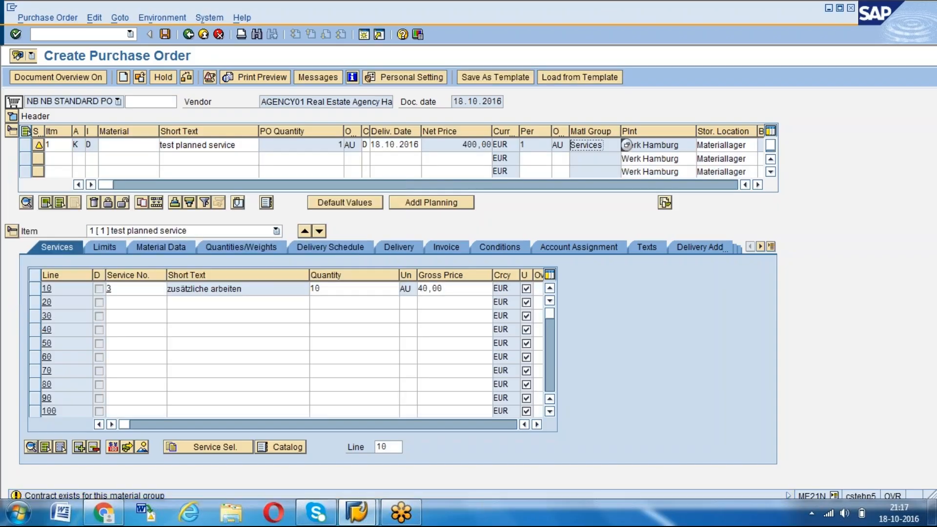
Review service line 10's service number, short text, quantity, gross price, material group and net value
left_click(114, 289)
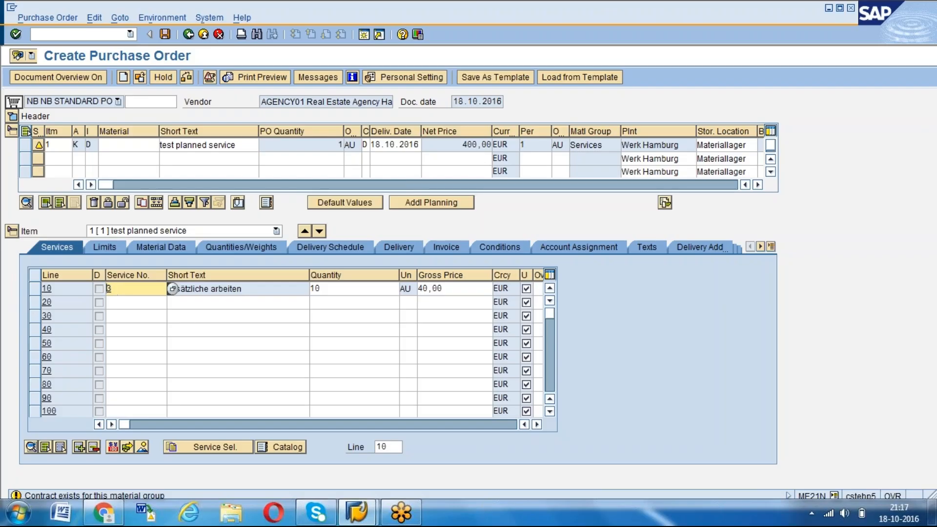
left_click(241, 290)
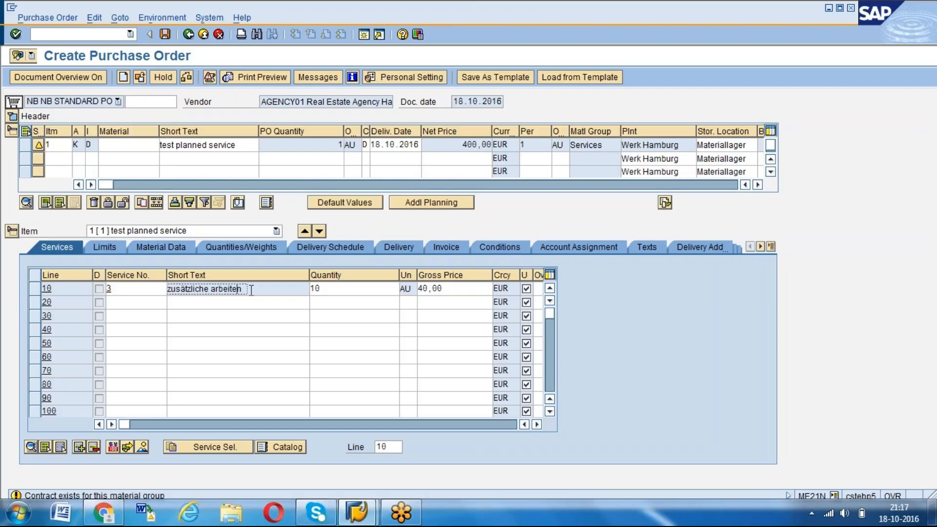
left_click(168, 289)
left_click(353, 289)
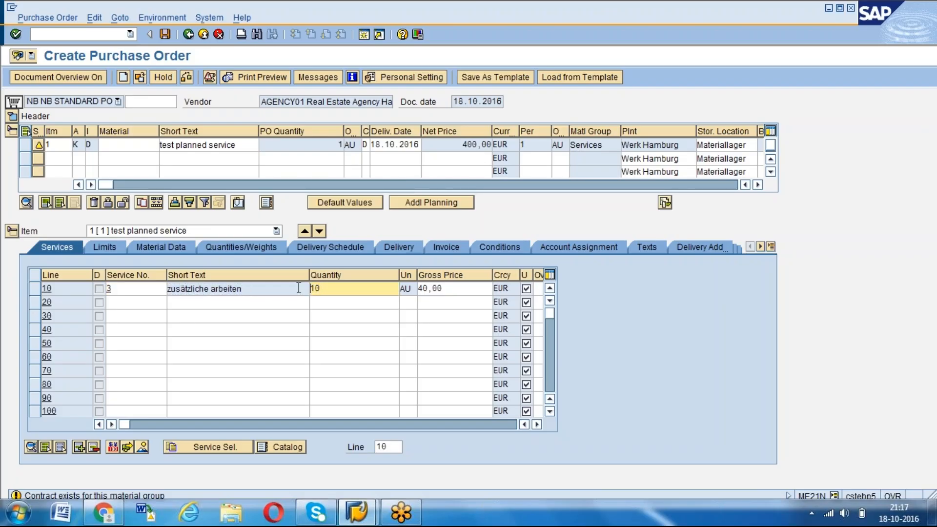
key("Tab")
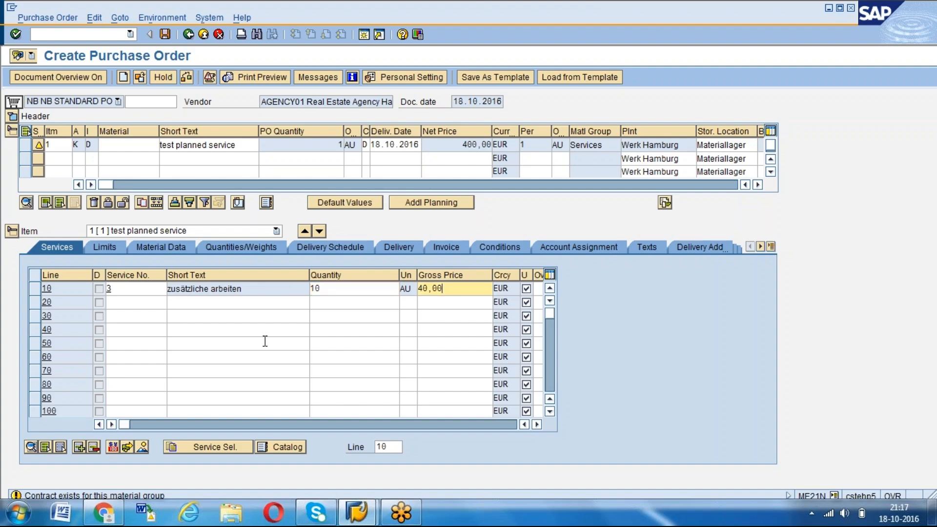
left_click_drag(125, 425, 289, 419)
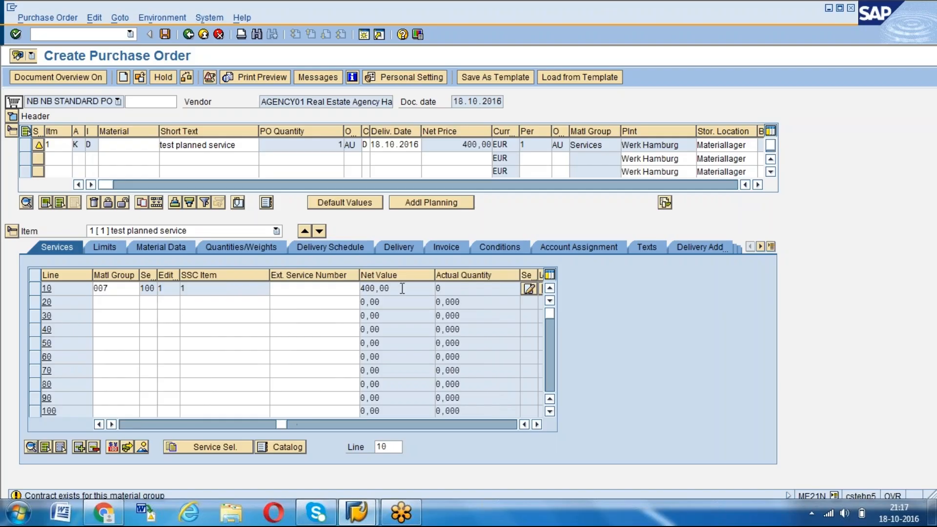
left_click_drag(283, 424, 102, 426)
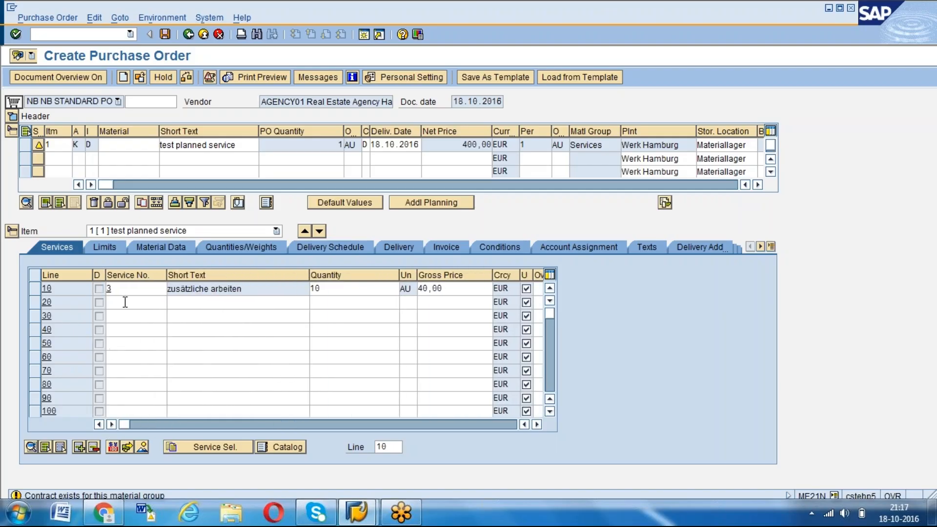
Expand the purchase order header and display its organizational data
left_click(13, 118)
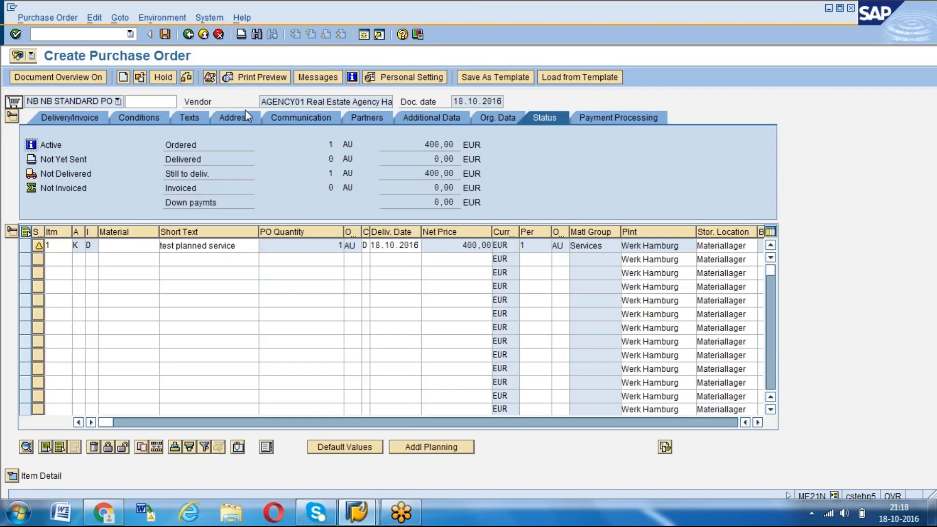
left_click(487, 117)
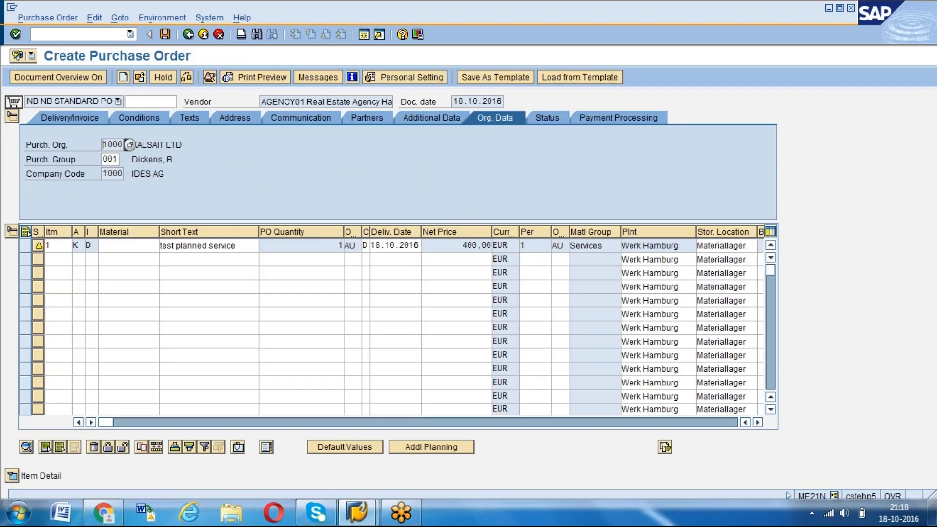
Set the purchasing group in the purchase order header's organizational data to 002
left_click(117, 159)
key("BackSpace")
type("2")
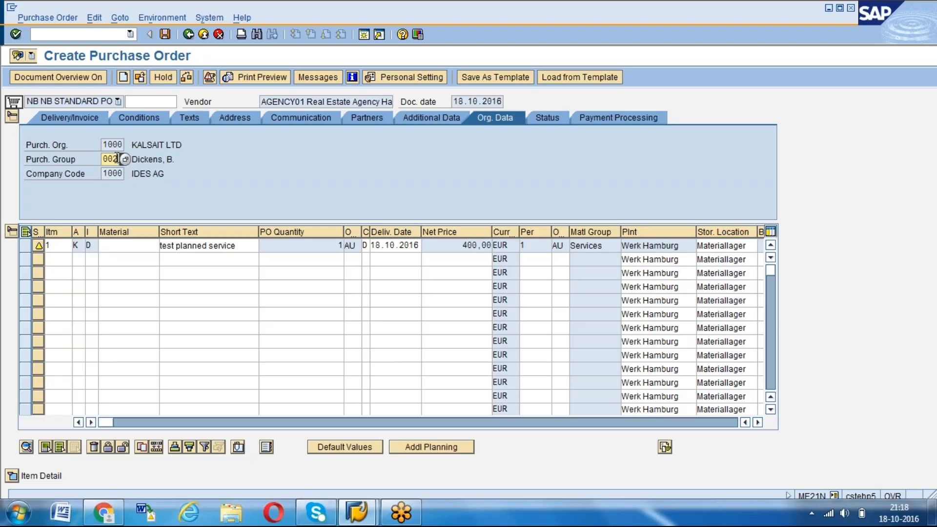
key("Return")
left_click(186, 79)
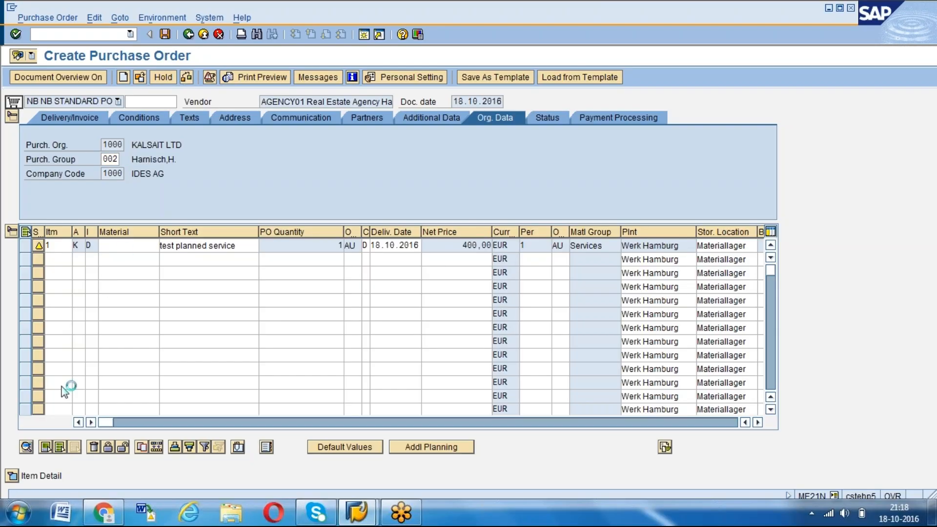
Expand the item detail of the planned service item and review its cost center in the account assignment
left_click(13, 475)
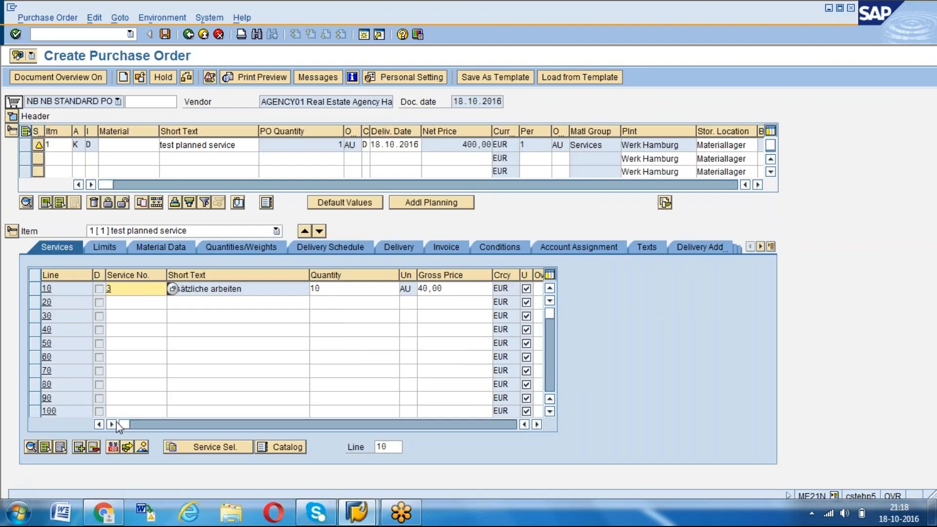
left_click(558, 249)
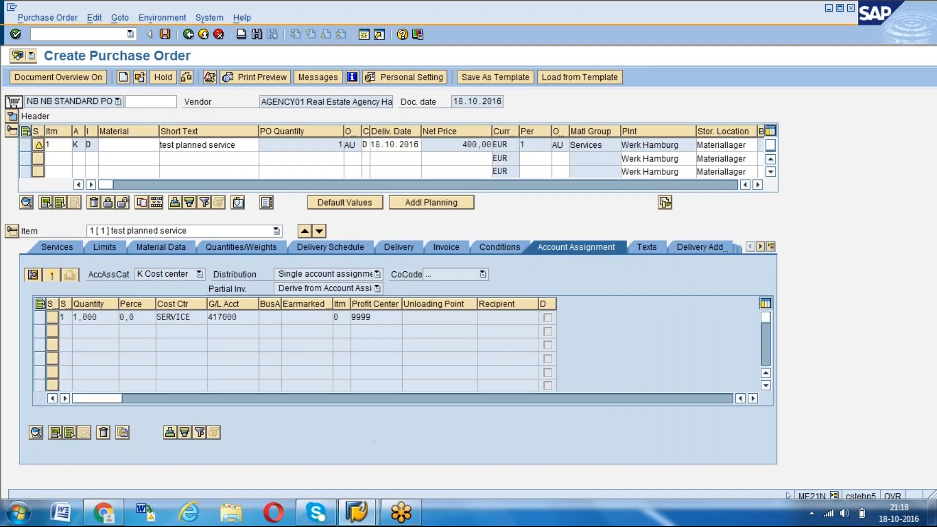
left_click(194, 317)
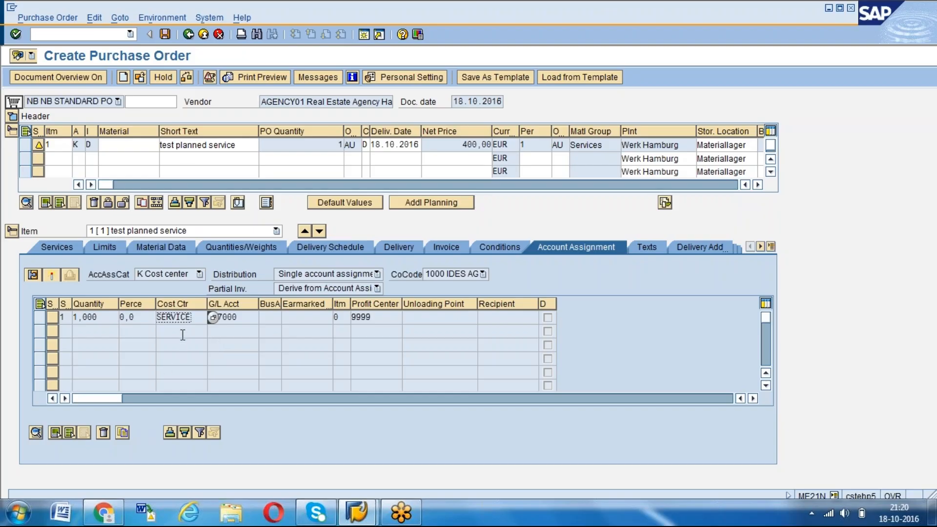
Save the purchase order and copy its number from the details of the creation message
left_click(166, 34)
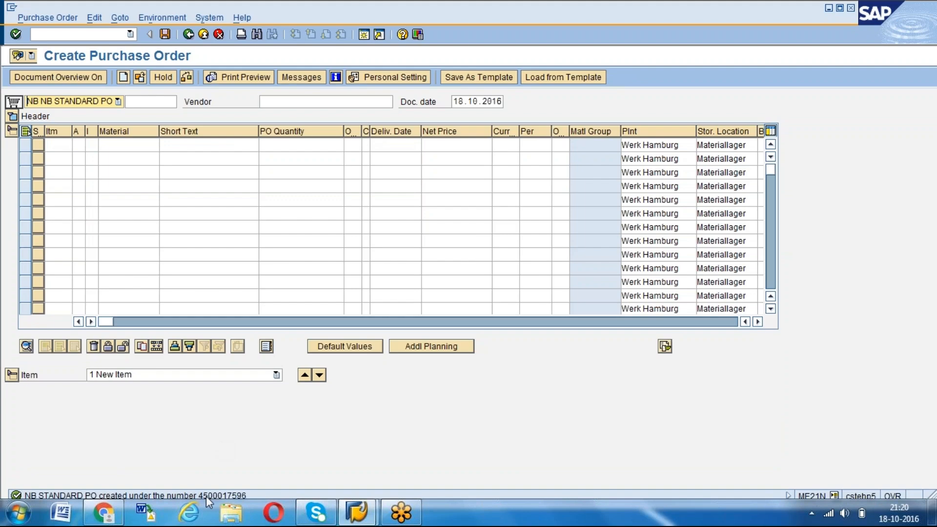
double_click(137, 495)
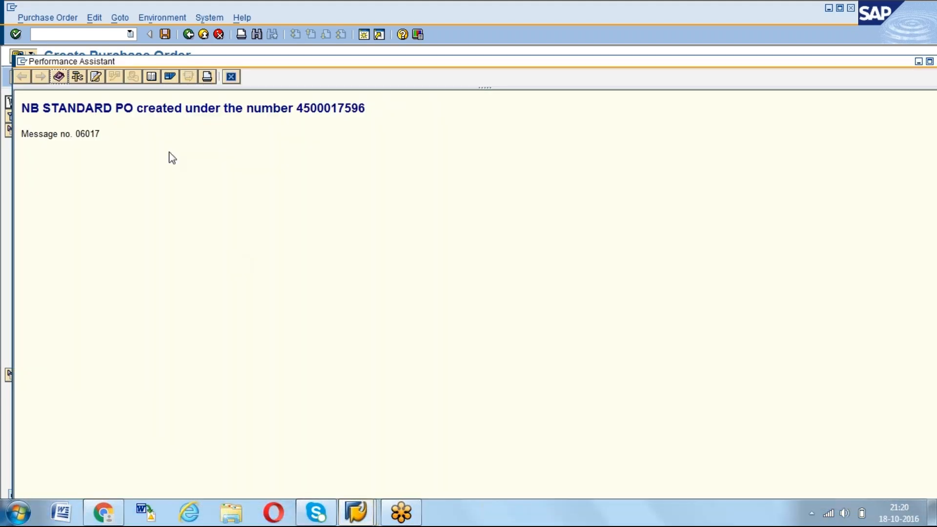
double_click(325, 108)
key("ctrl+c")
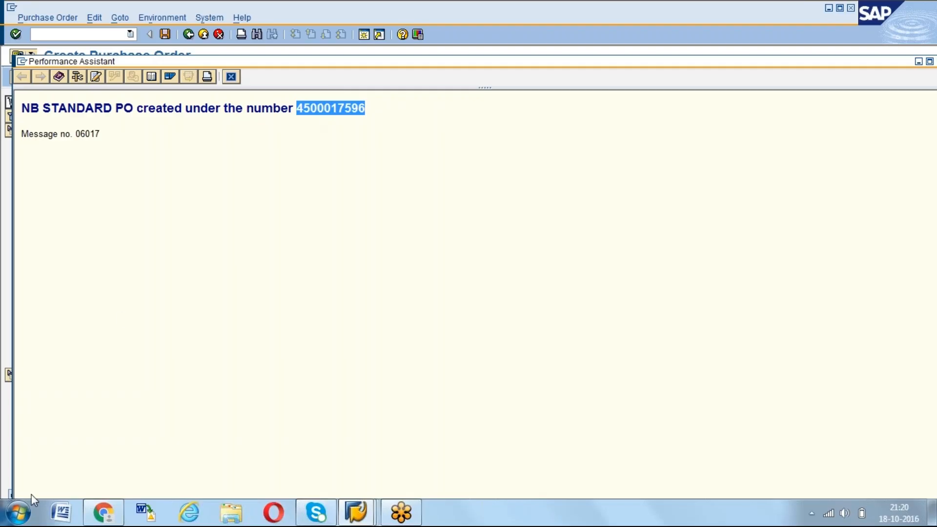
Switch to Word and note "Planned Service PO -" in font size 20, followed by the copied purchase order number
left_click(59, 513)
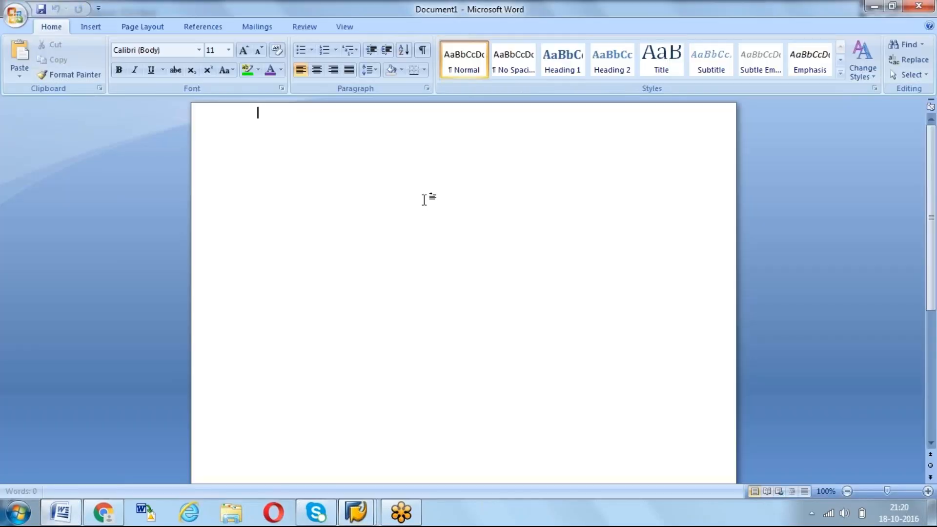
left_click(211, 53)
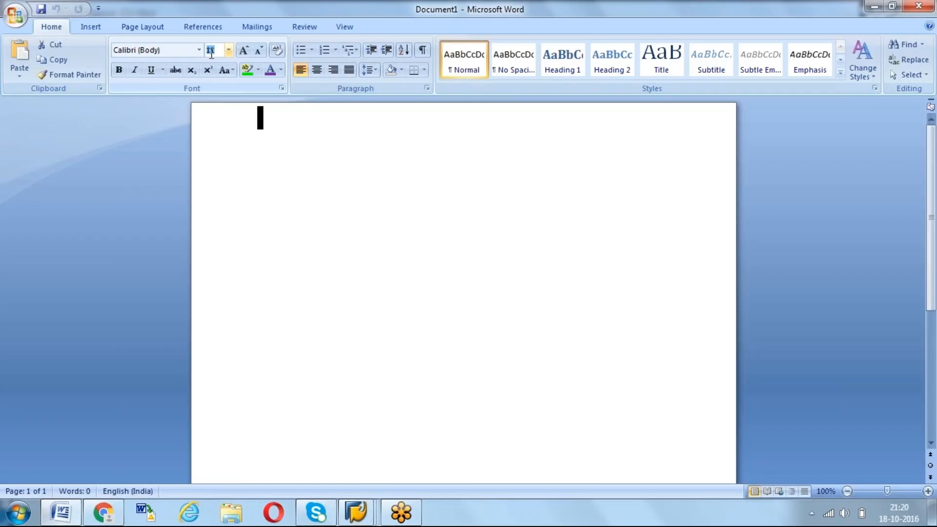
type("20")
key("Return")
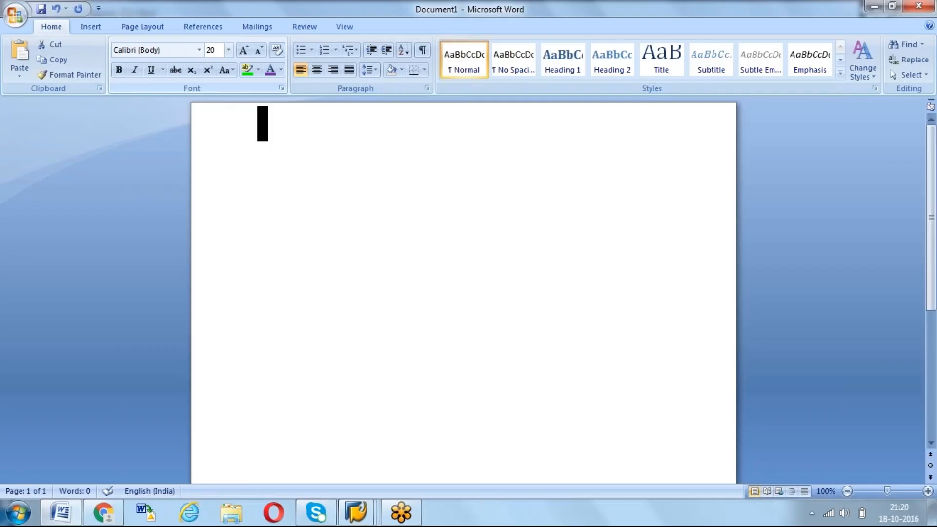
type("Pl")
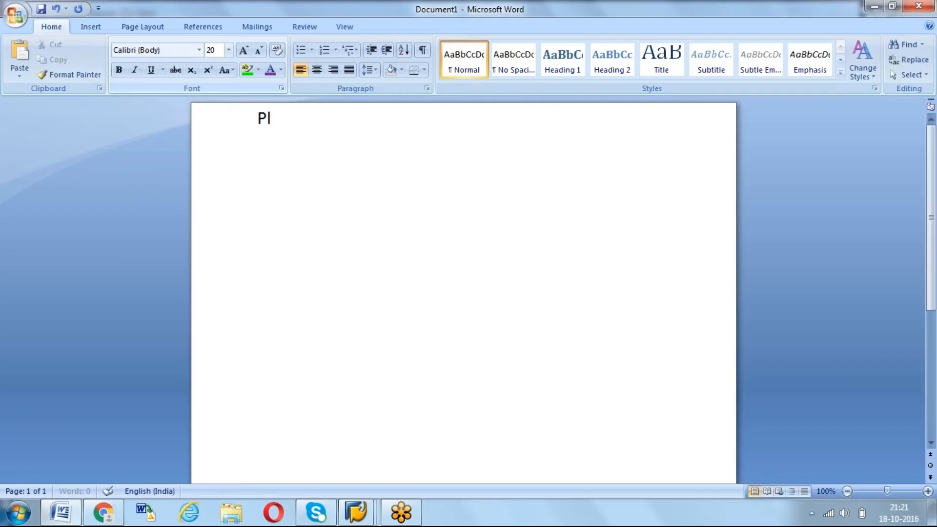
type("anned Serv")
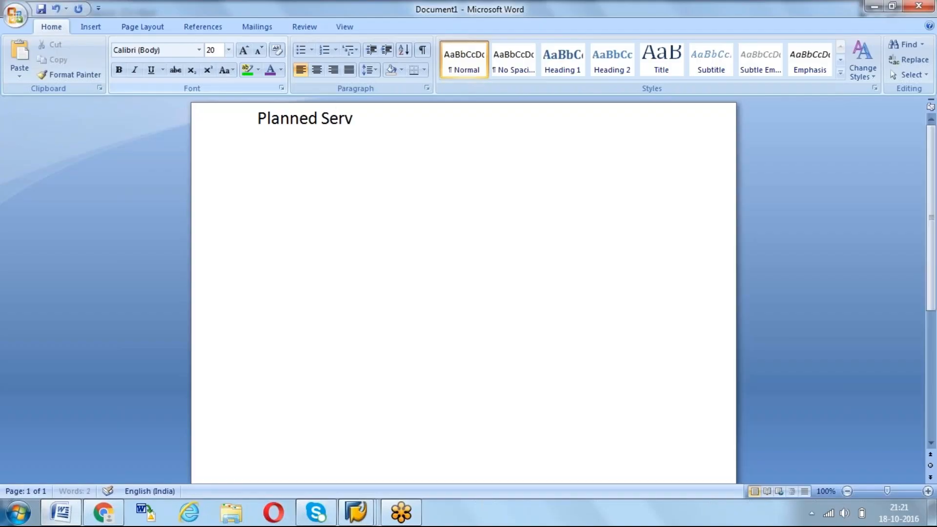
type("ice PO -")
key("ctrl+v")
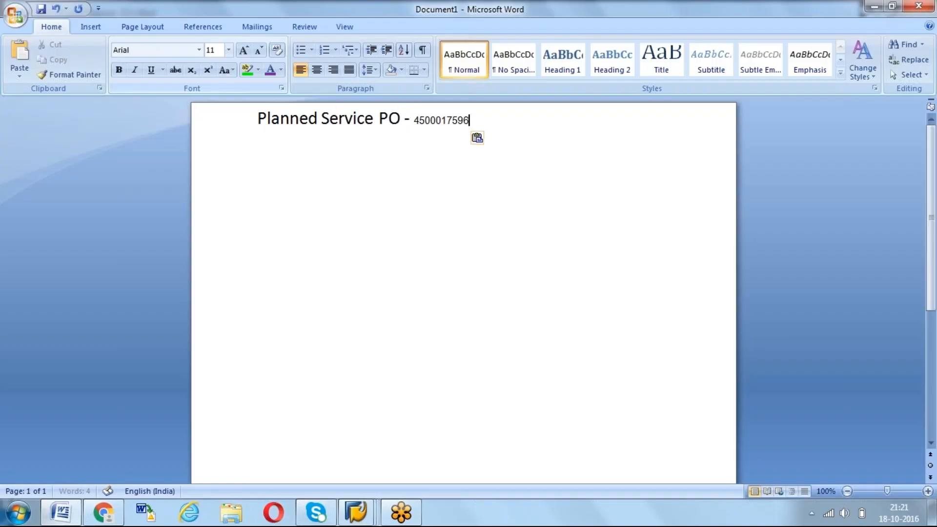
Set the font size of the pasted purchase order number to 20
double_click(416, 120)
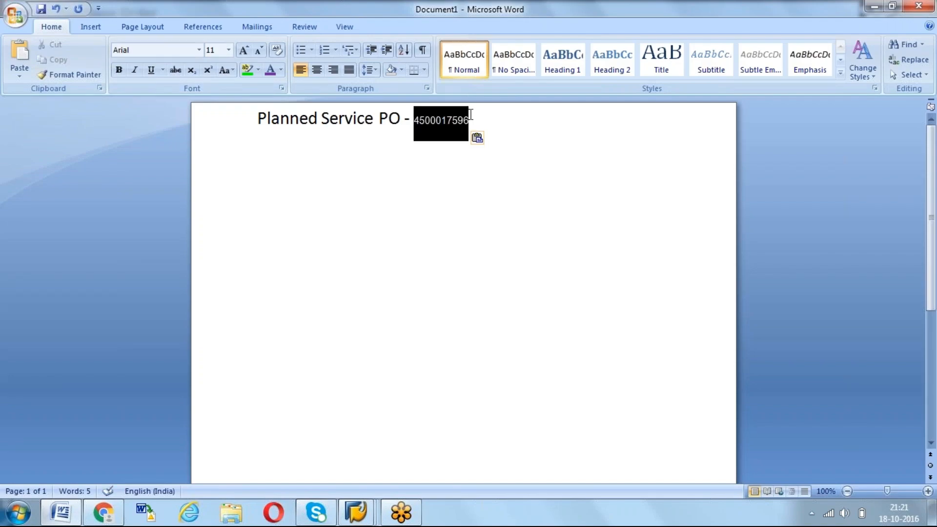
key("ctrl+shift+p")
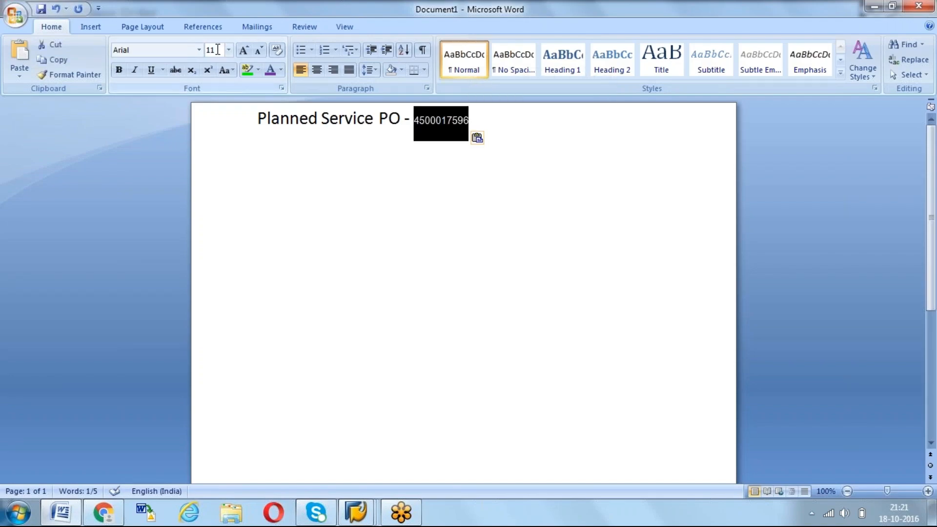
type("20")
key("Return")
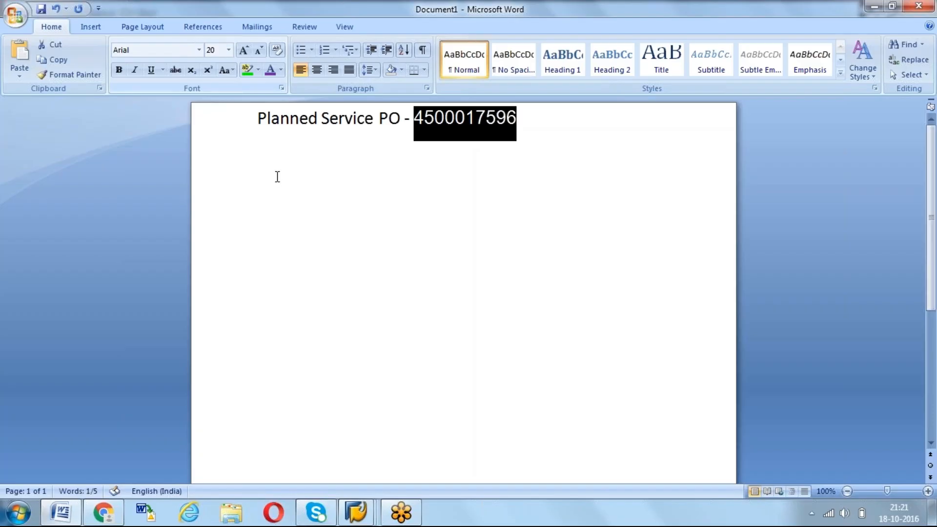
left_click(328, 209)
left_click(529, 117)
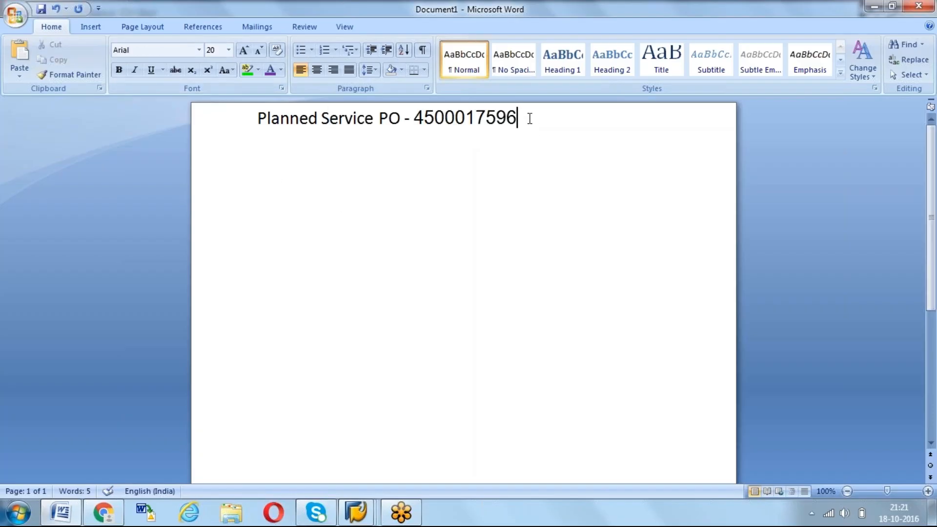
Add a second line reading "Unplanned Service PO -" below the planned service entry
key("Return")
type("Unplanned")
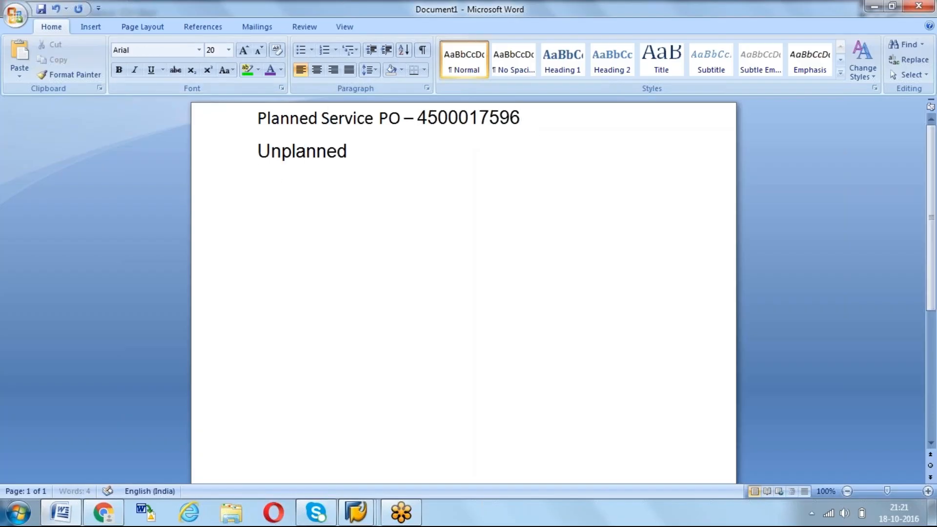
type(" Service PO -")
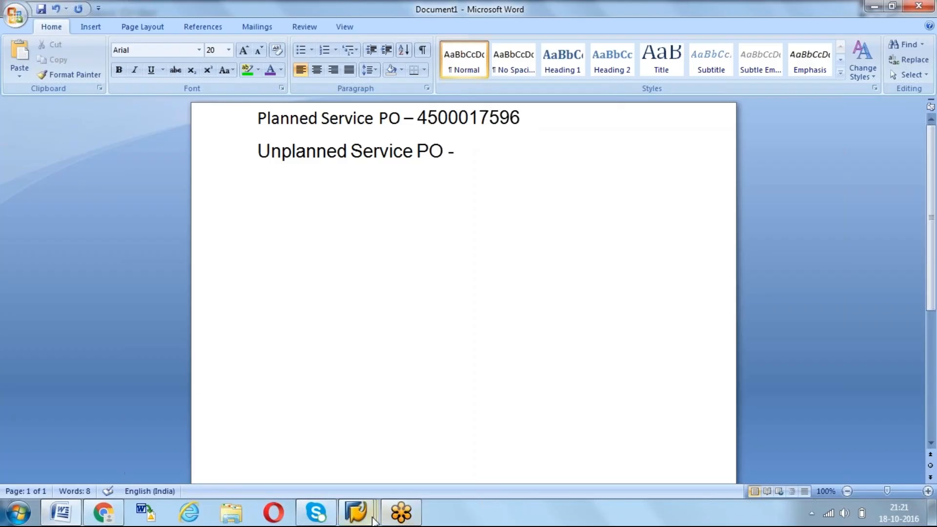
Switch back to SAP, close the Performance Assistant and return to the empty purchase order
left_click(356, 513)
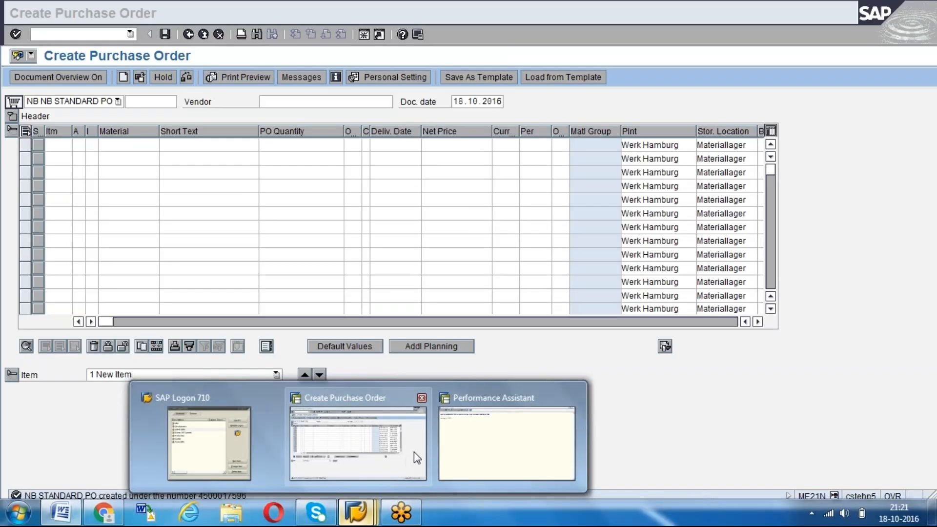
left_click(488, 444)
left_click(231, 77)
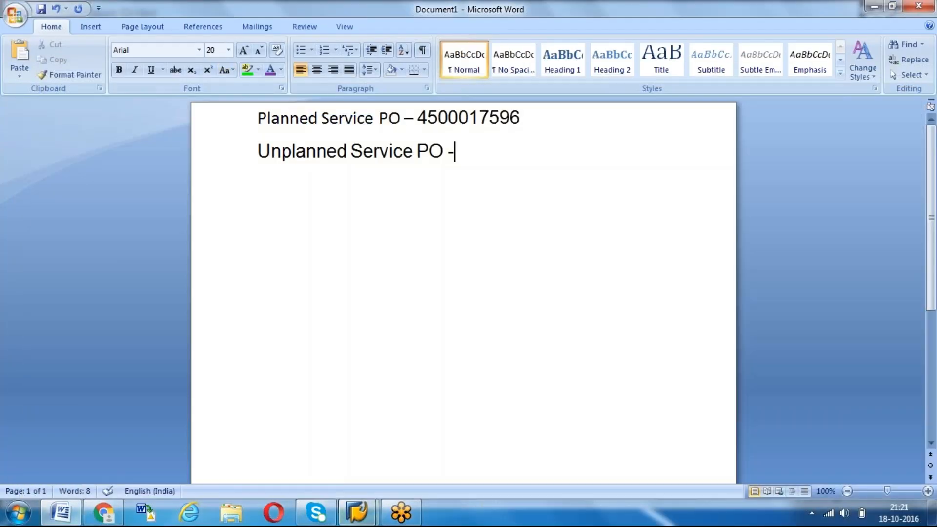
left_click(356, 512)
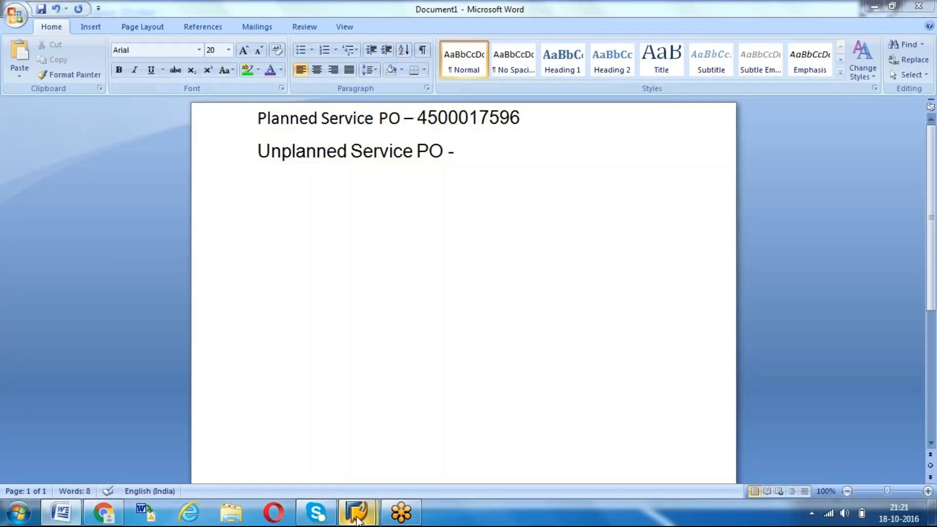
left_click(420, 432)
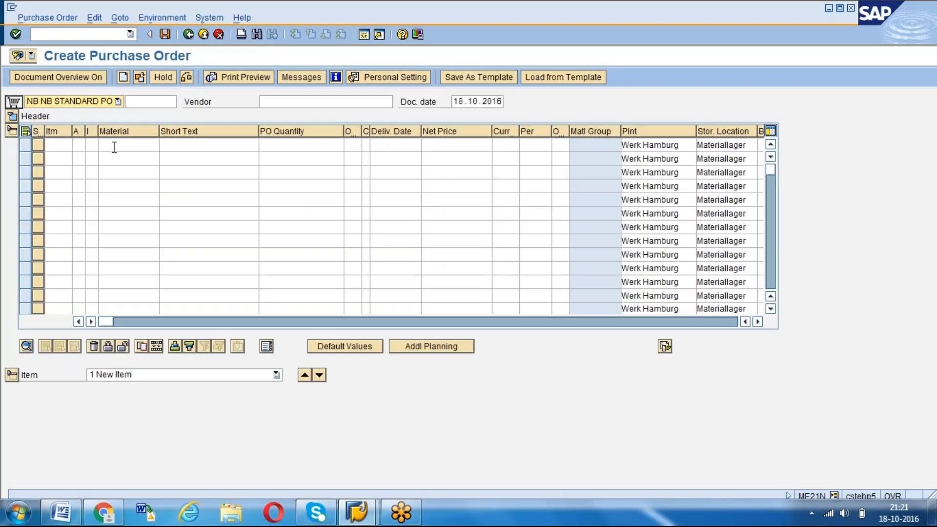
Enter AGENCY01 Real Estate Agency as the vendor of the new purchase order
left_click(81, 148)
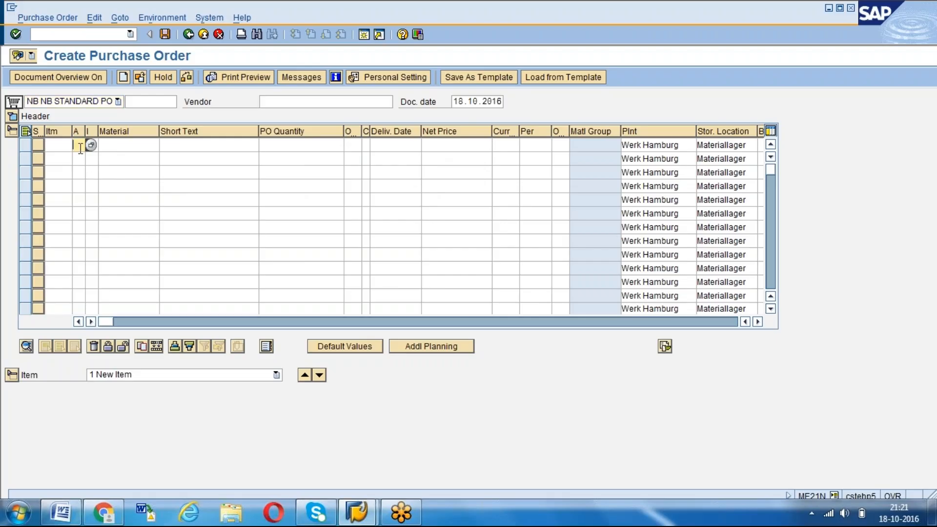
key("Tab")
left_click(312, 102)
key("Down")
key("Return")
key("Return")
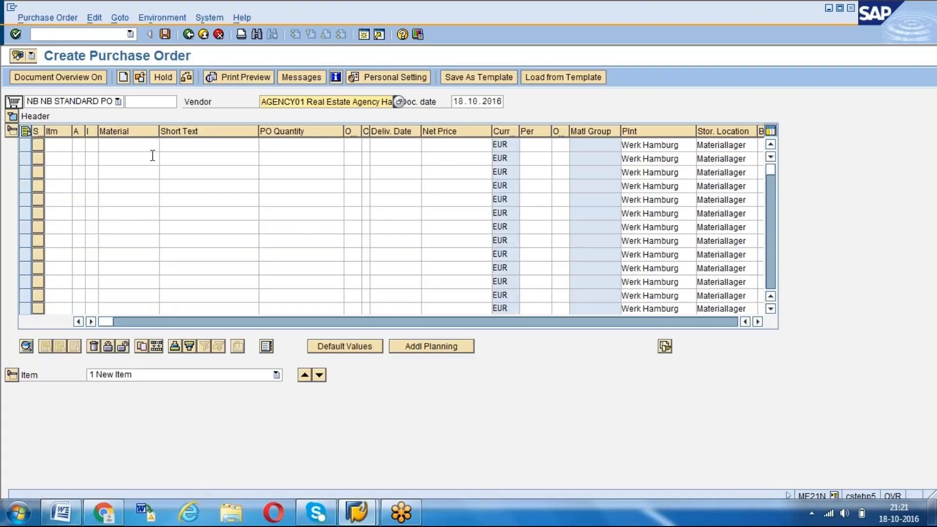
Enter the first item with account assignment category K, item category D and short text "unplanned service"
left_click(81, 146)
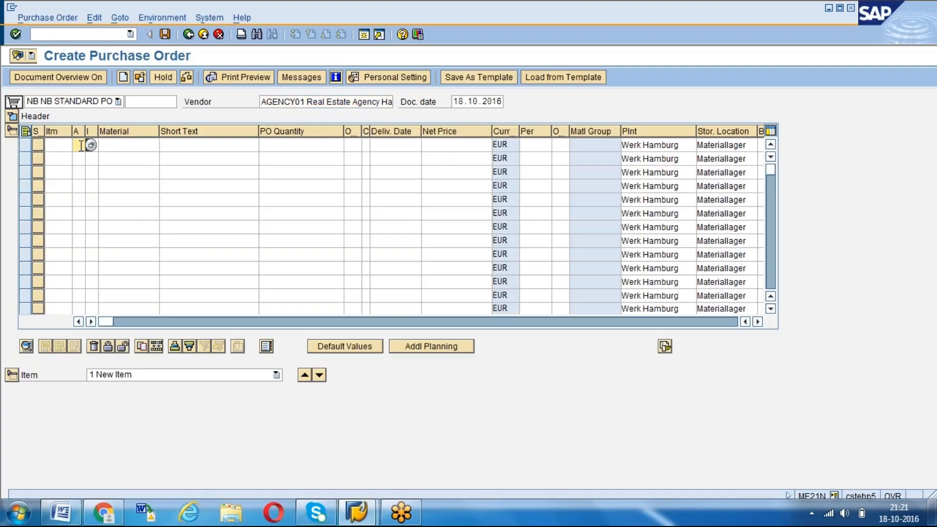
type("kdunplanned serv")
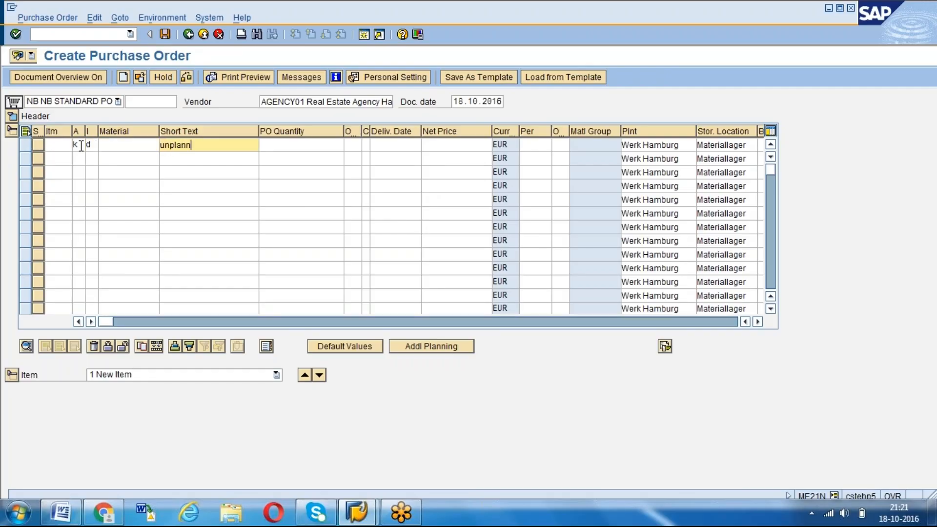
type("ice")
key("Return")
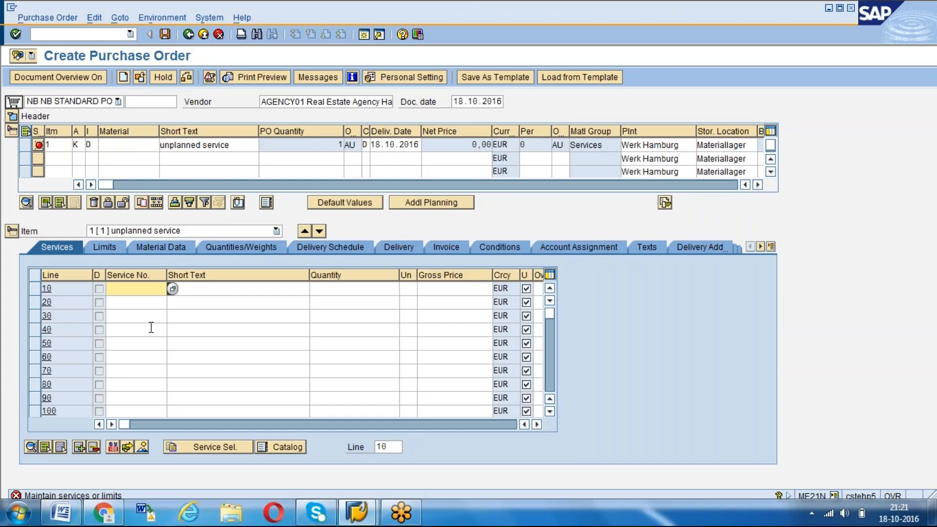
Set the overall limit for the unplanned service item to 10000 EUR in its limits data
left_click(114, 247)
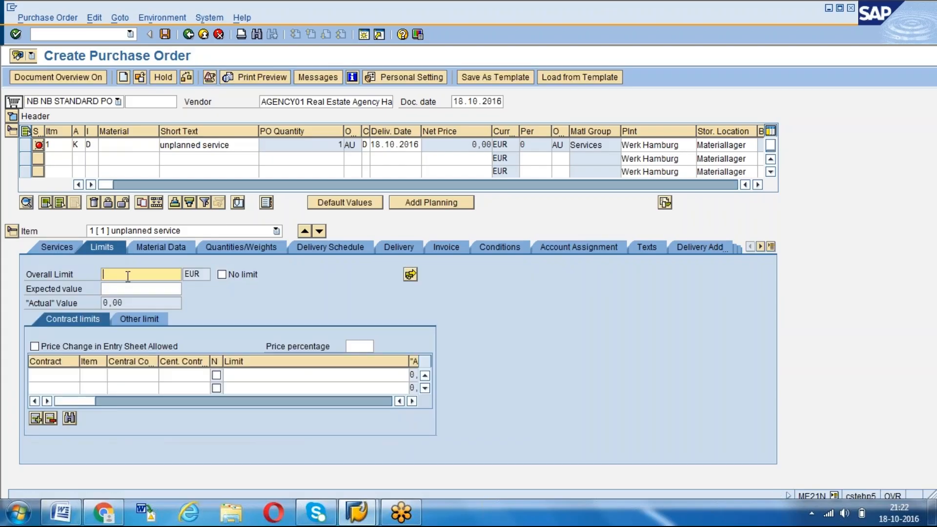
type("10000")
key("Return")
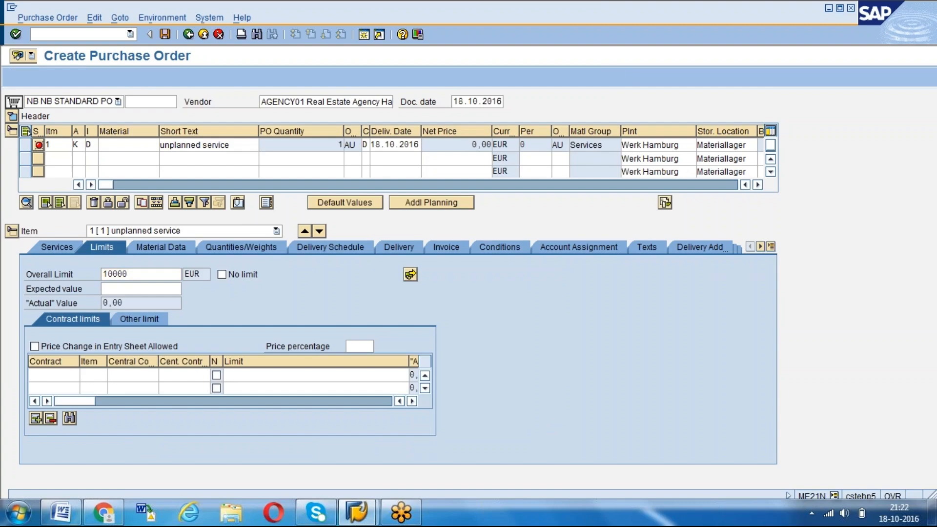
key("Down")
key("Down")
key("Up")
key("Up")
key("Return")
key("Return")
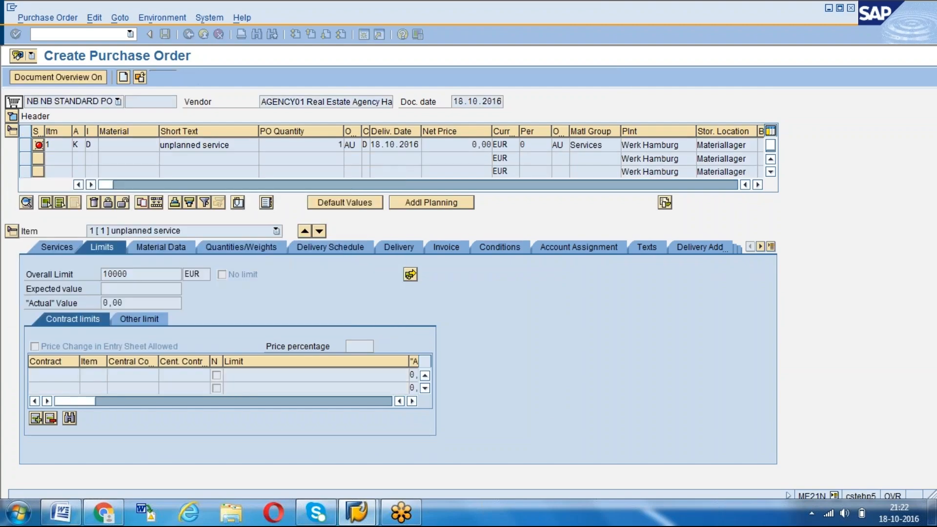
Copy the overall limit into the item's expected value as 10.000,00 and confirm it
key("ctrl+c")
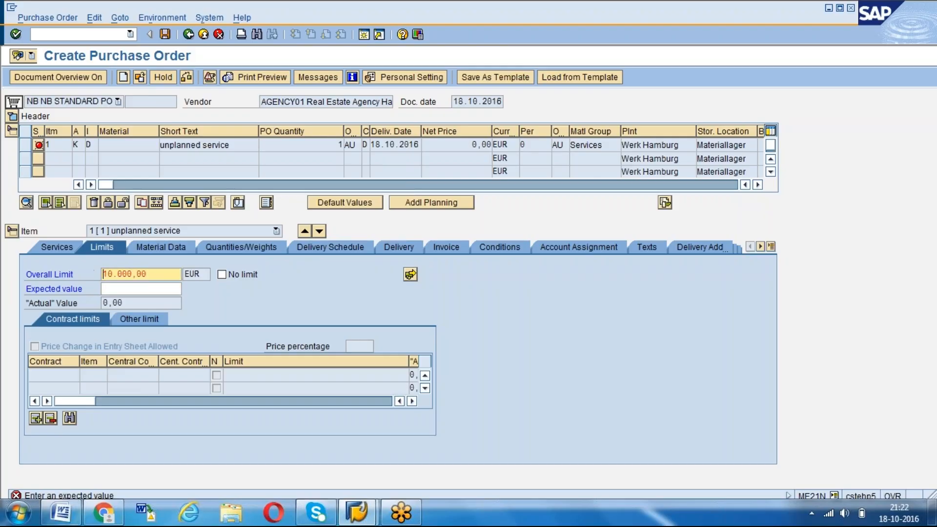
left_click(115, 289)
key("ctrl+v")
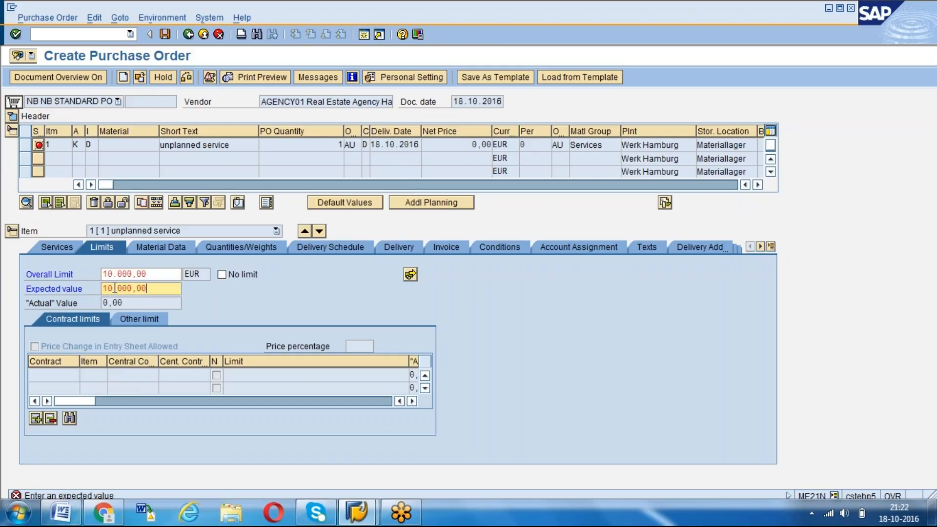
key("Return")
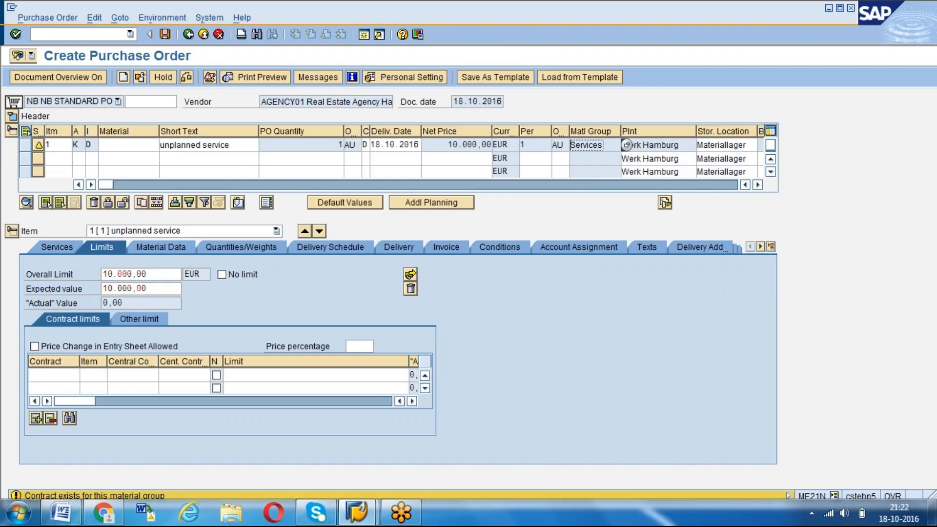
Review the unplanned service item's other limit, contract limits, overall limit and expected value, and save the purchase order
left_click(136, 319)
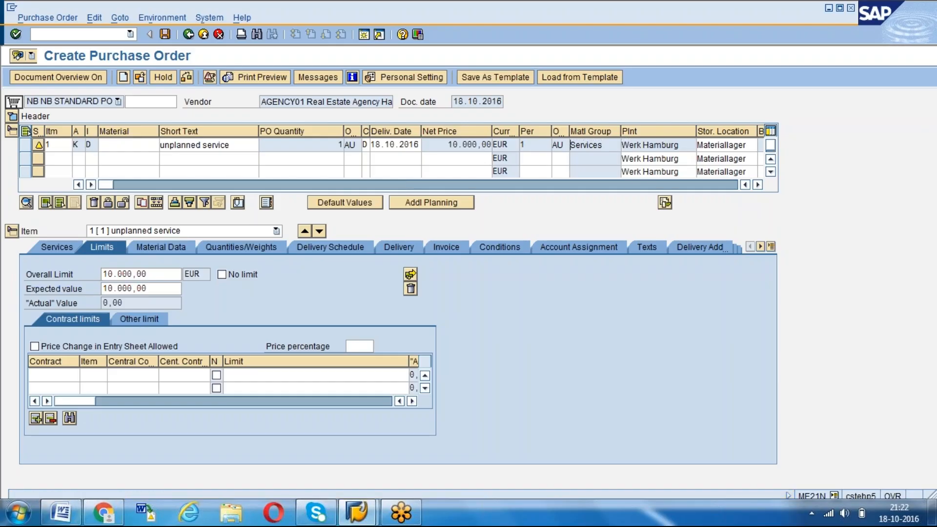
left_click(86, 316)
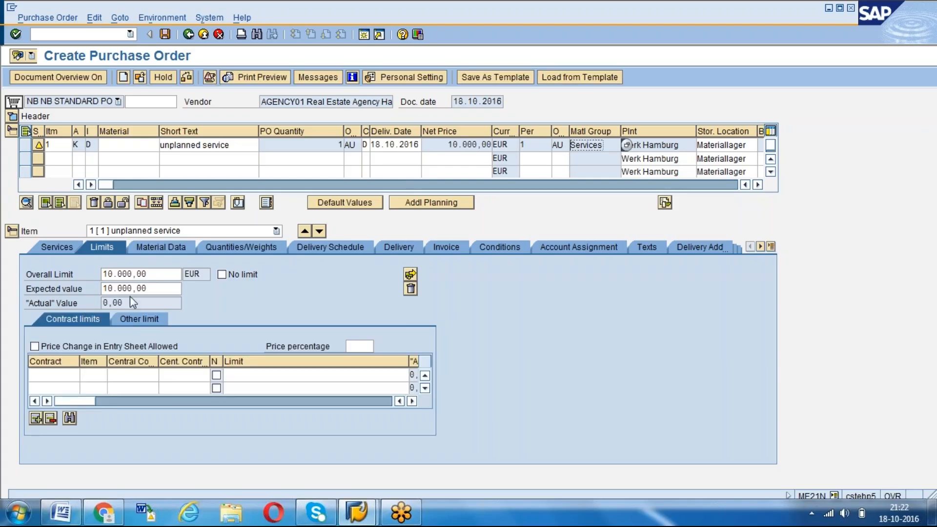
left_click(103, 274)
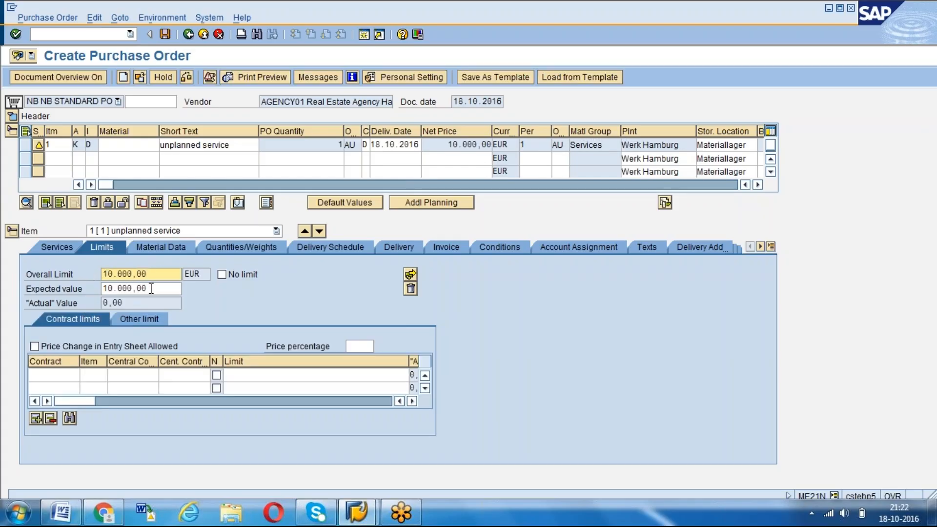
left_click(102, 289)
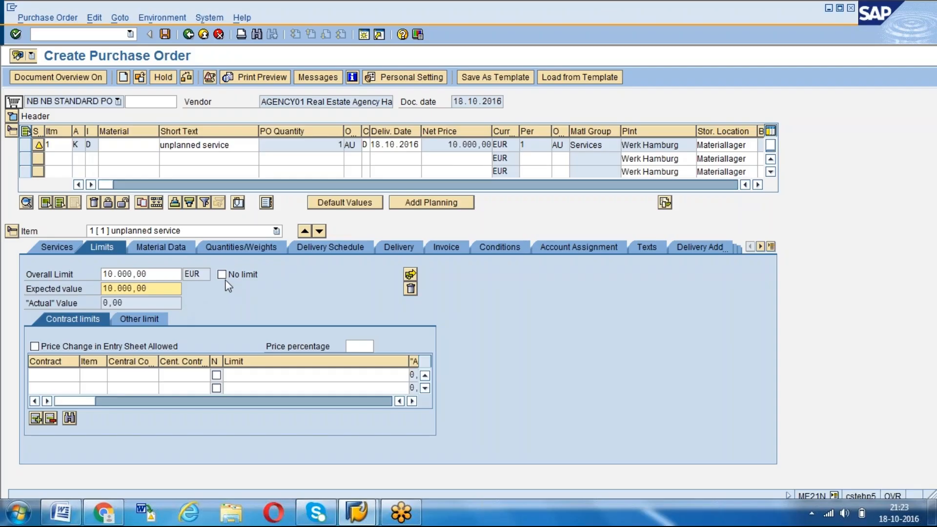
left_click_drag(149, 275, 101, 271)
left_click(101, 273)
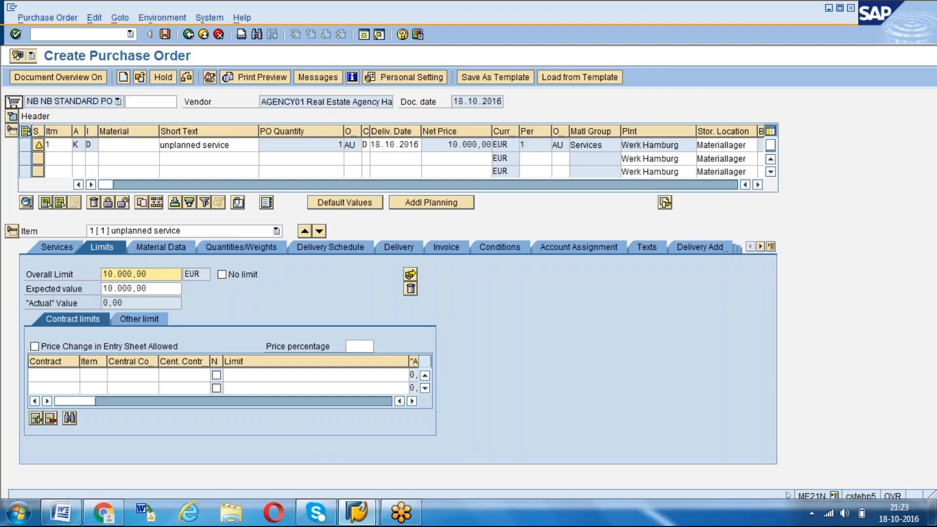
left_click(166, 35)
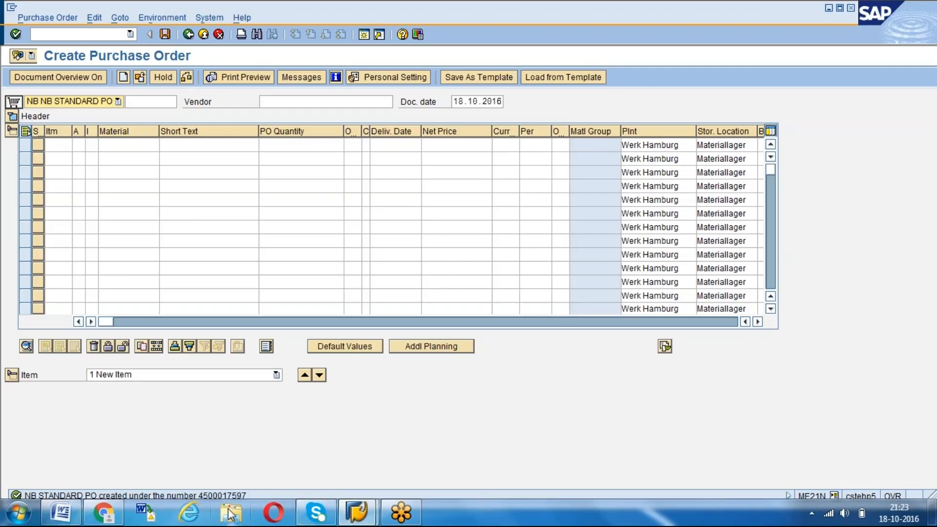
Switch to the Word document and record the new purchase order number after "Unplanned Service PO -"
left_click(61, 512)
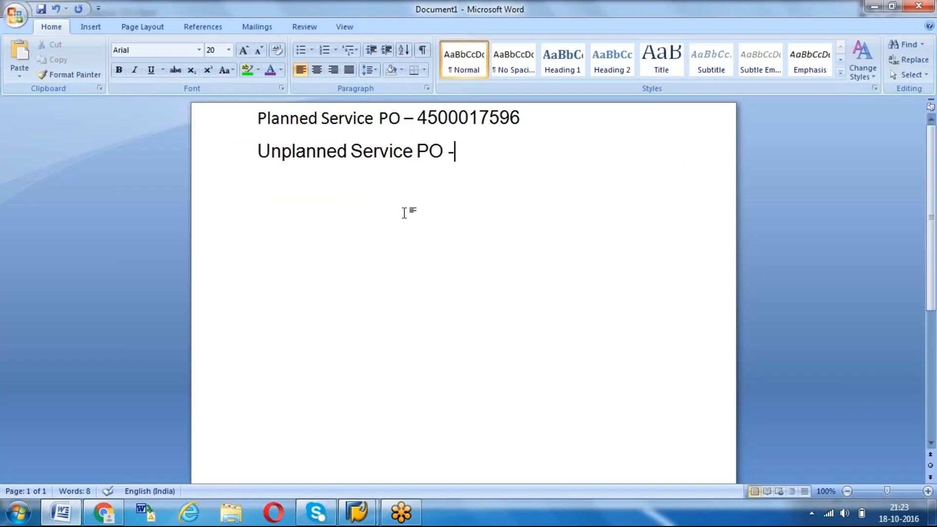
left_click_drag(519, 119, 417, 120)
key("ctrl+c")
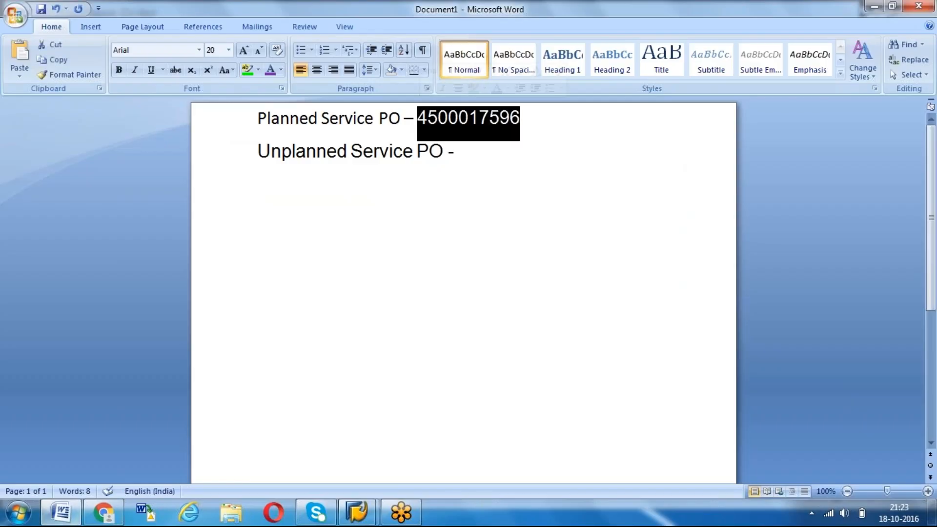
left_click(466, 152)
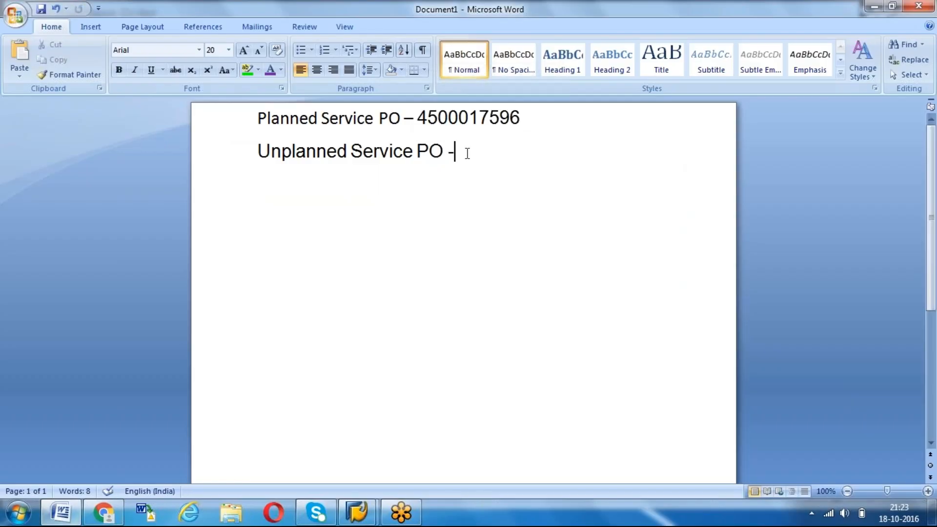
key("ctrl+v")
key("BackSpace")
type("7")
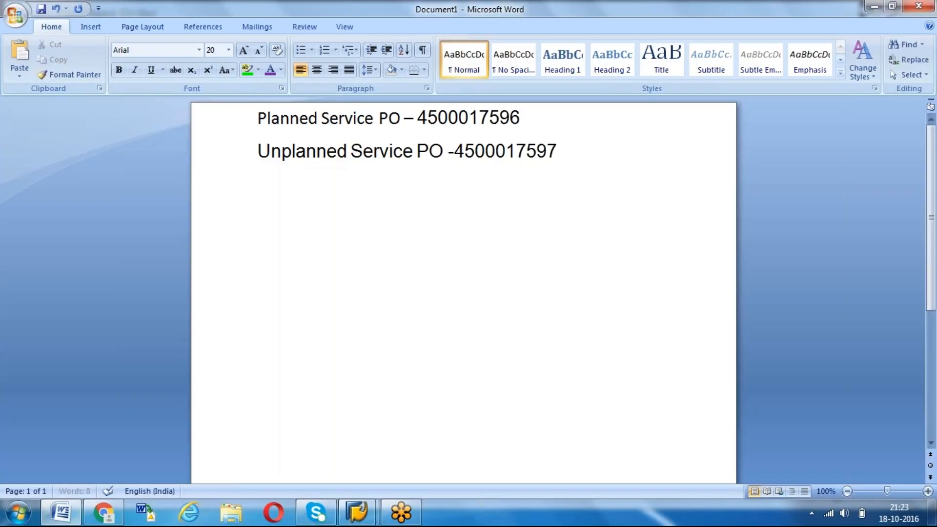
key("Return")
key("Return")
Switch back to SAP and open the Service Entry Sheet transaction ML81N
mouse_move(356, 512)
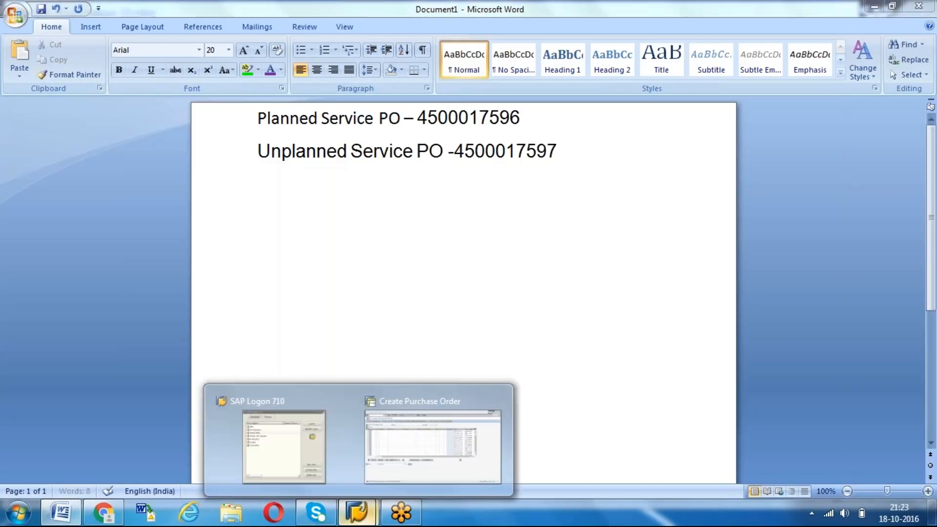
left_click(417, 447)
type("/nml8")
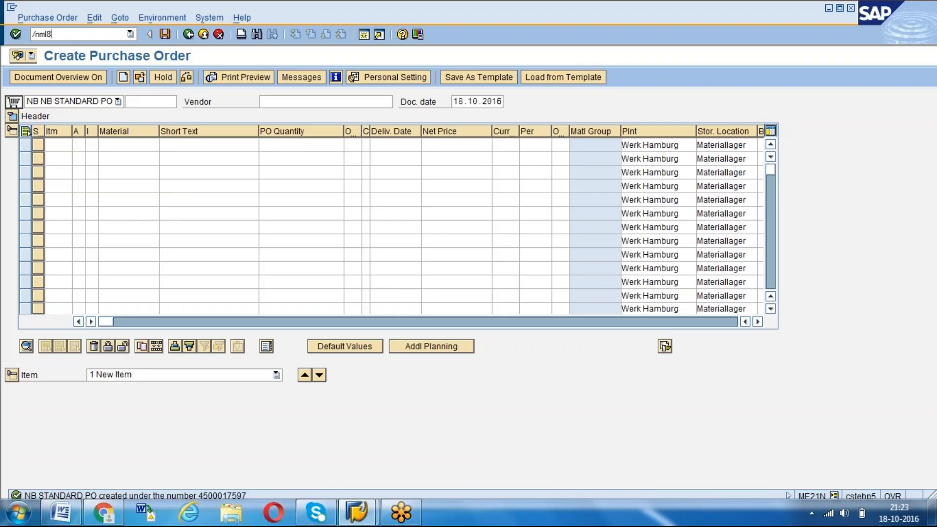
key("Return")
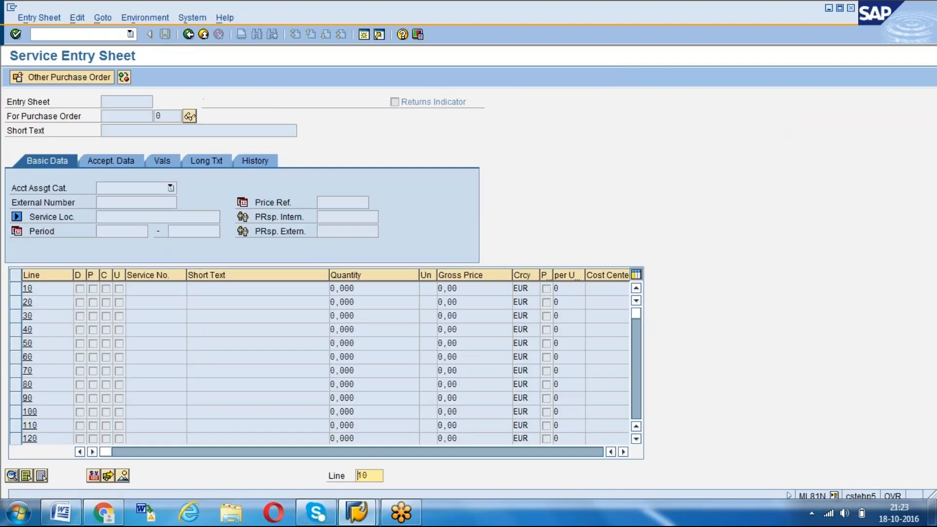
Select the planned service purchase order and create a new service entry sheet for it
left_click(60, 79)
key("BackSpace")
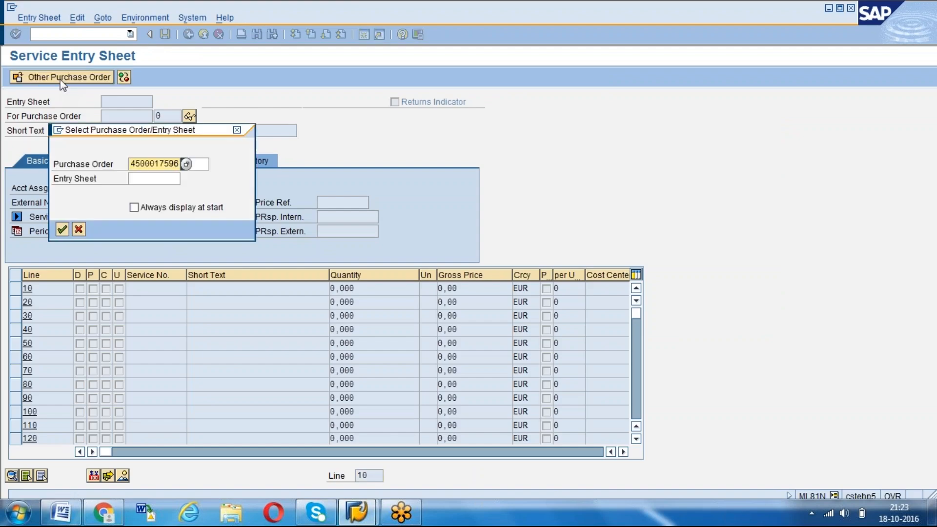
type("6")
key("Return")
left_click(148, 77)
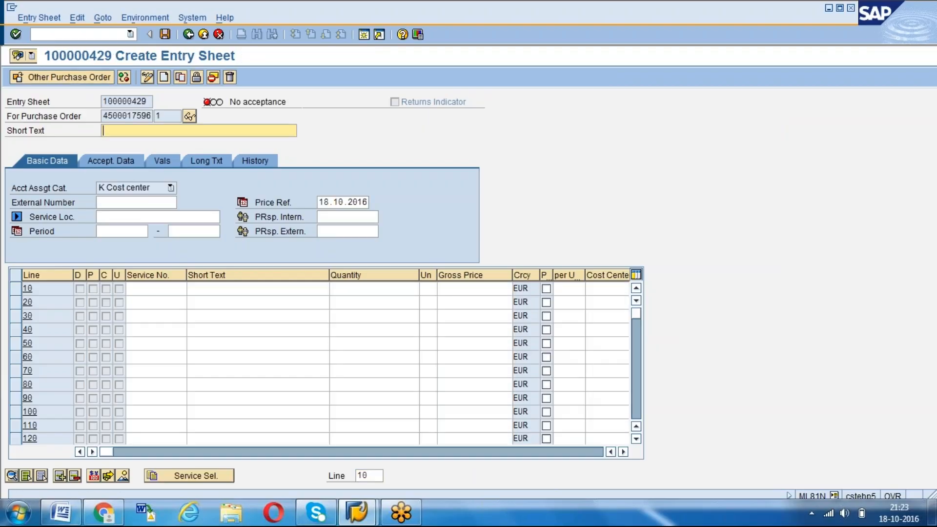
Enter "test planned service 1" as the entry sheet's short text and start the service selection
left_click(174, 476)
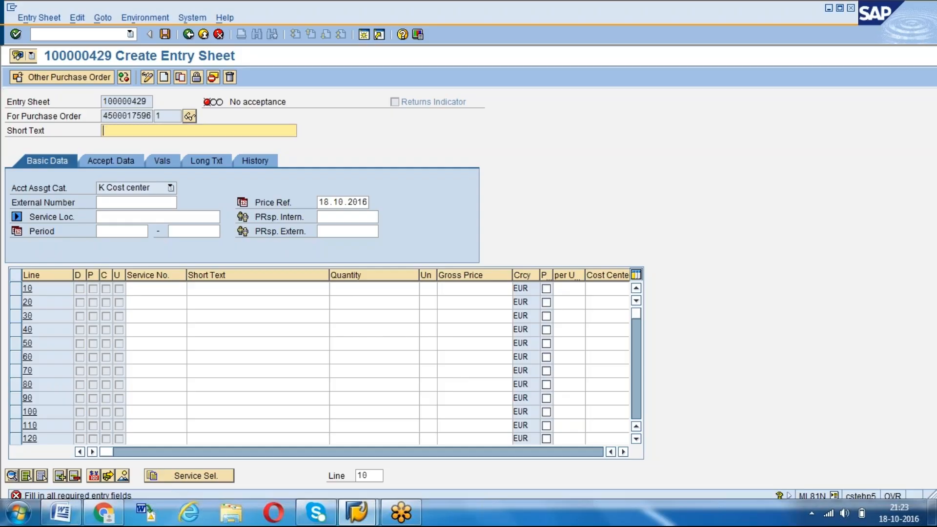
type("test planned service 1")
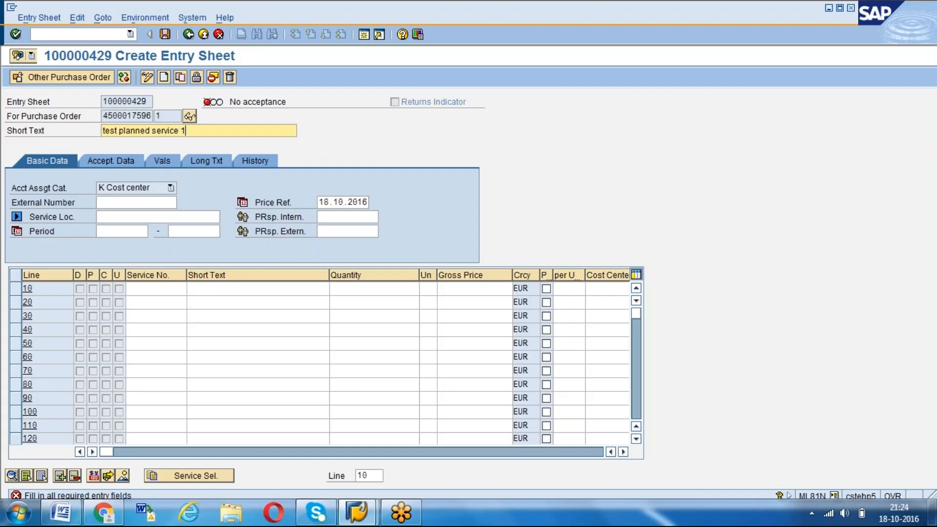
key("Return")
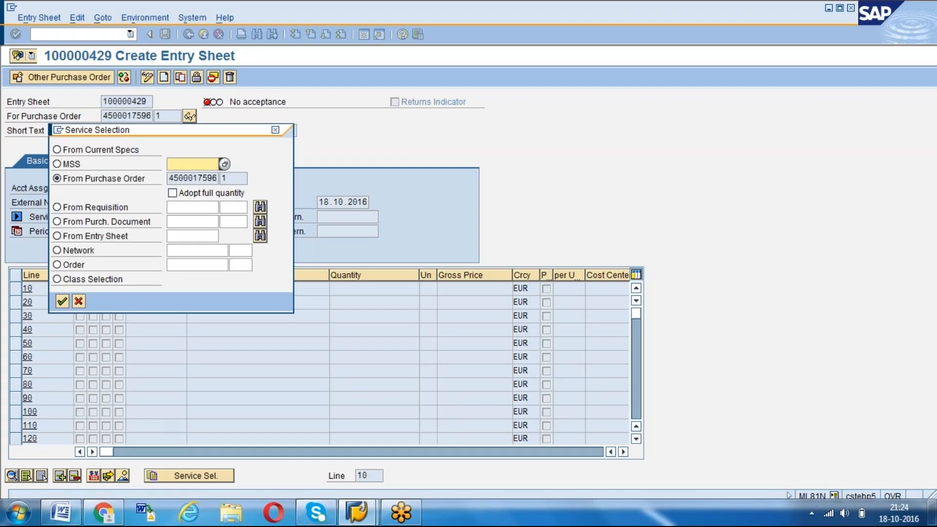
Adopt service line 10, zusätzliche arbeiten, from the purchase order into the entry sheet
left_click(61, 301)
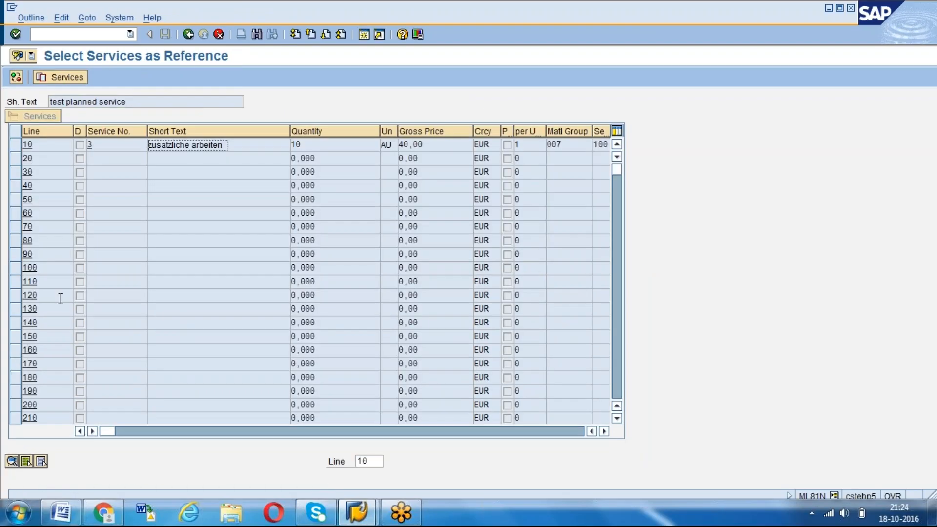
left_click(14, 149)
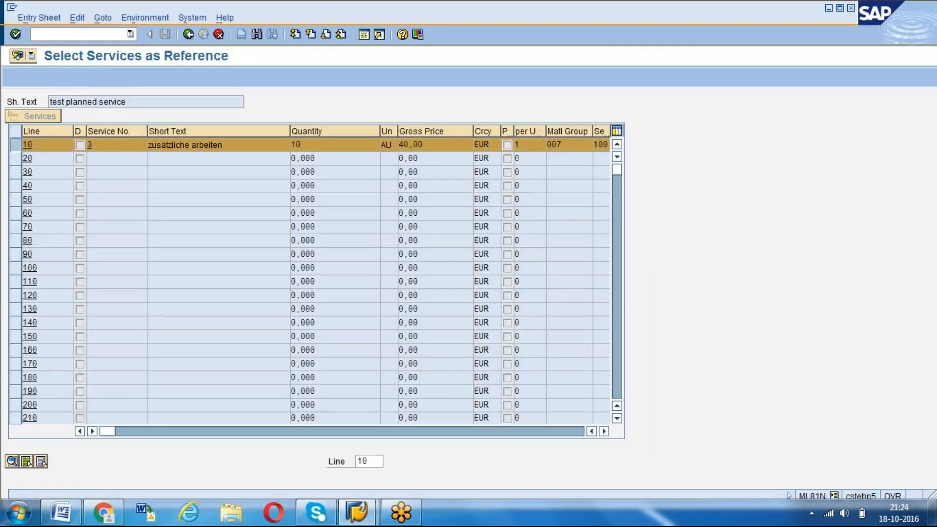
left_click(60, 76)
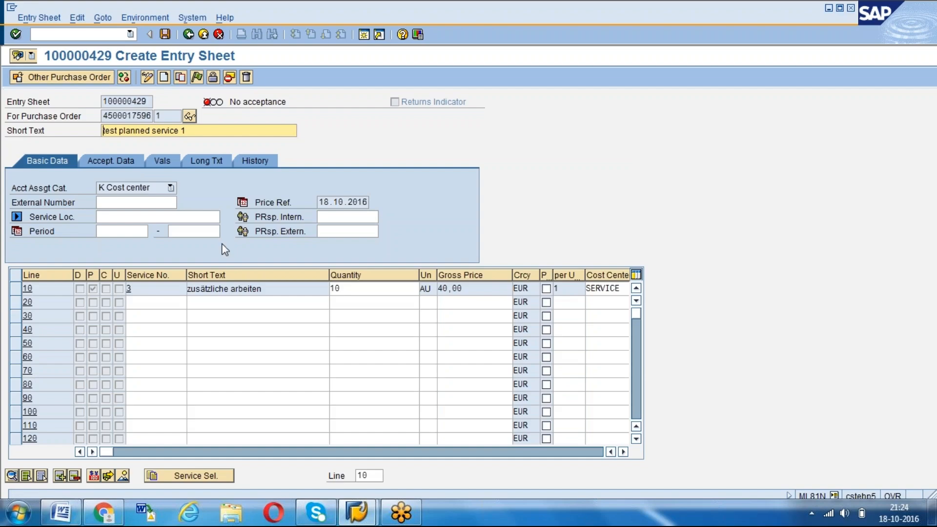
Try to set the quantity of service line 10 to 12
left_click(355, 290)
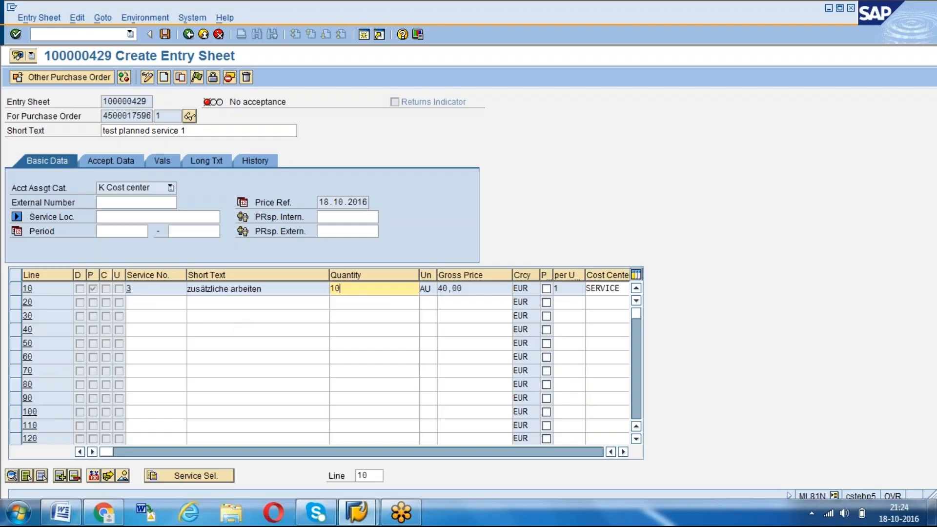
key("BackSpace")
type("2")
key("Return")
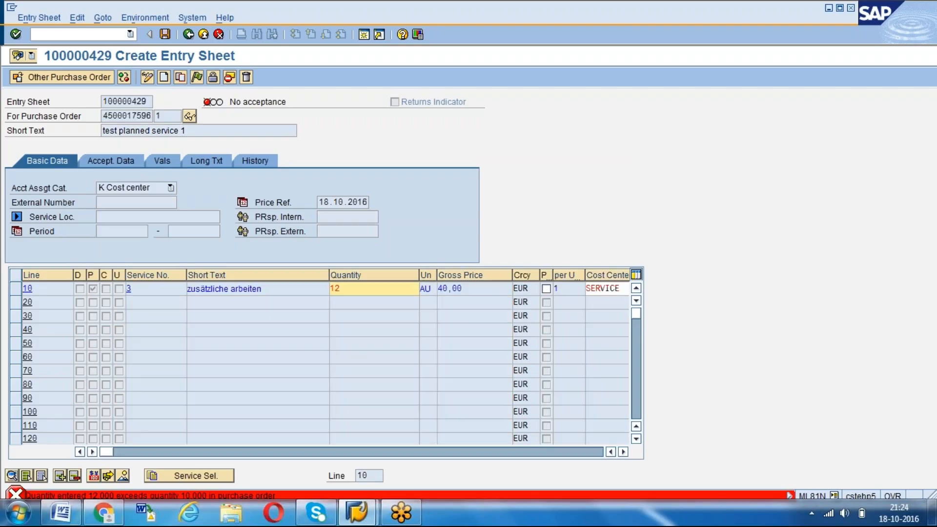
Open the detailed help for the quantity message on line 10, read it and close it
left_click(17, 496)
left_click(18, 511)
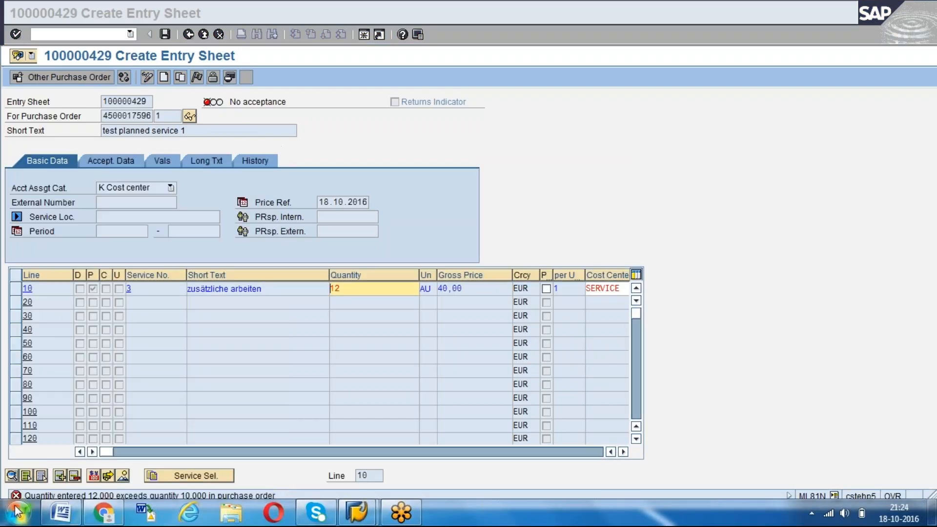
key("F1")
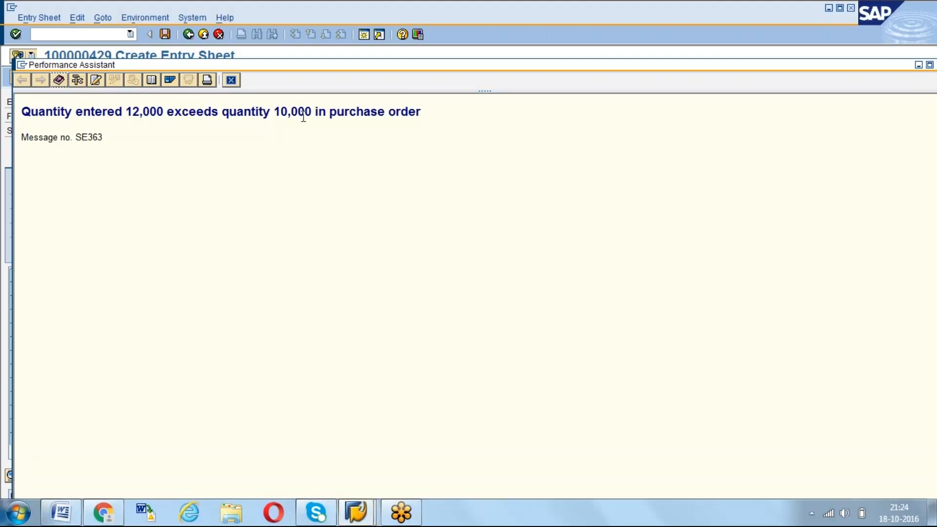
left_click(232, 81)
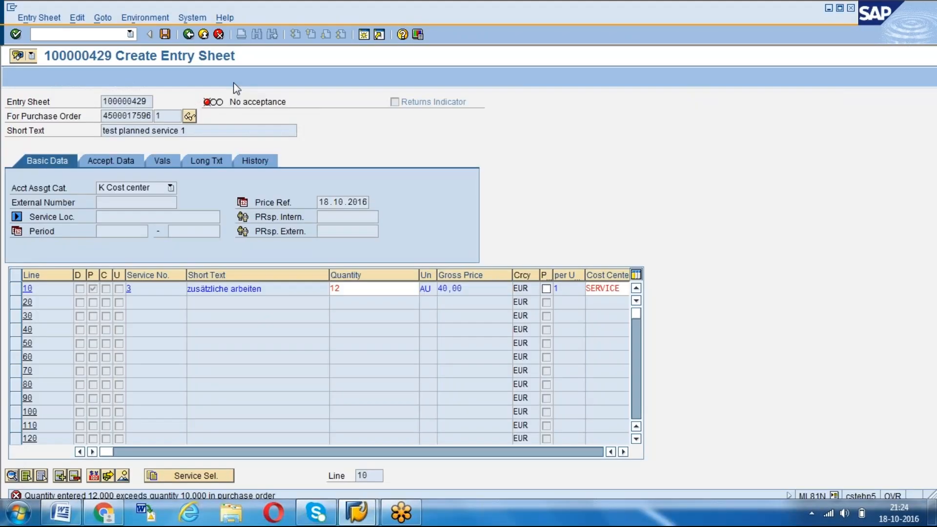
Set the quantity of service line 10 to 10 and confirm the entry
key("BackSpace")
type("0")
key("Return")
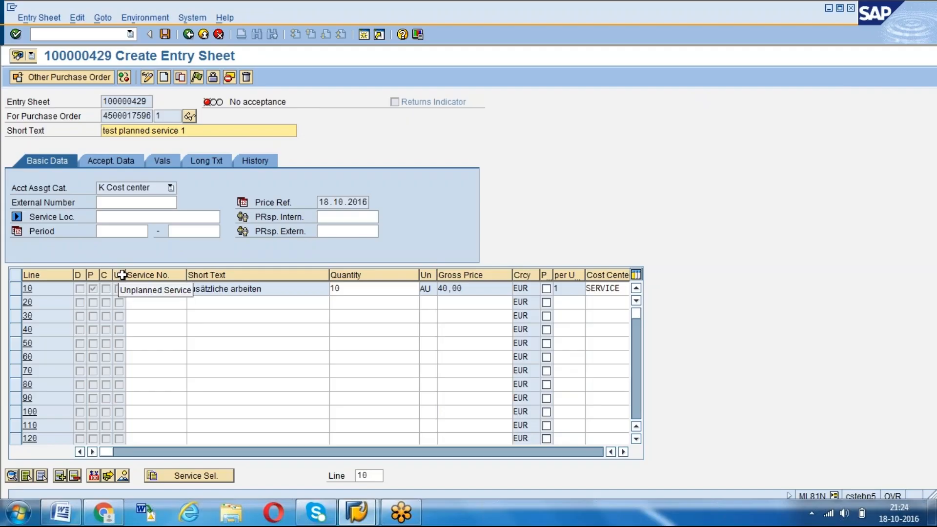
left_click(148, 304)
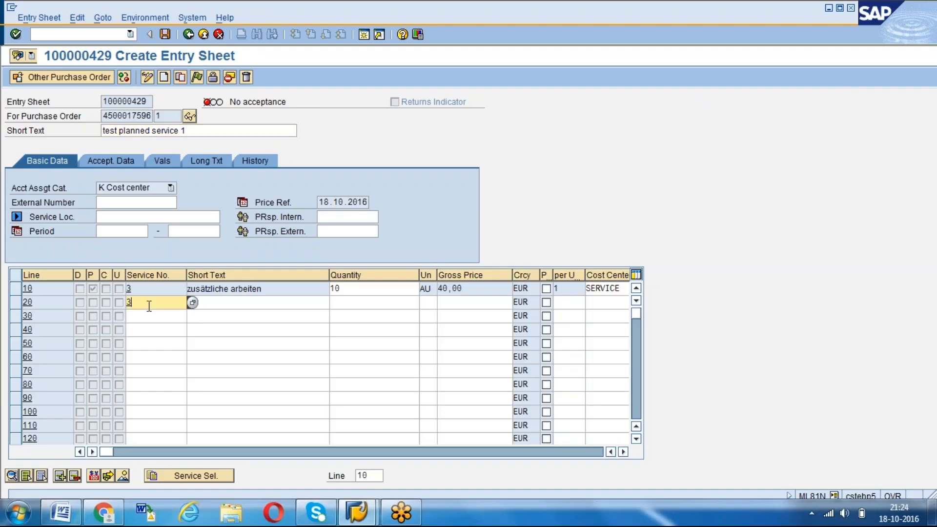
key("BackSpace")
key("Tab")
left_click(149, 305)
key("Tab")
left_click(149, 305)
type("3")
key("Tab")
left_click(149, 305)
key("BackSpace")
Try to add line 20 with short text "test unplanned", quantity 1, unit AU, gross price 30 EUR and cost center SERVICE
key("Tab")
type("t")
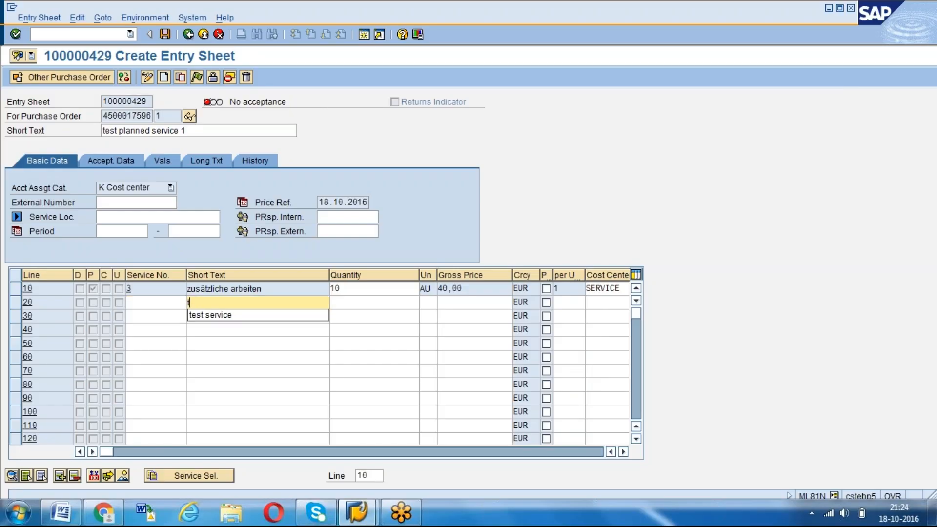
type("est unplanned")
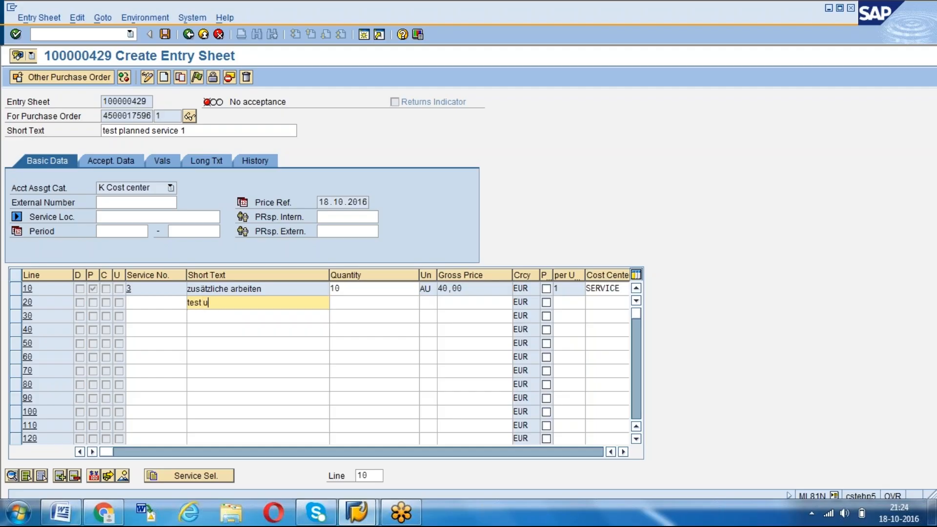
key("Tab")
type("1")
key("Tab")
type("au")
key("Tab")
type("30")
key("Tab")
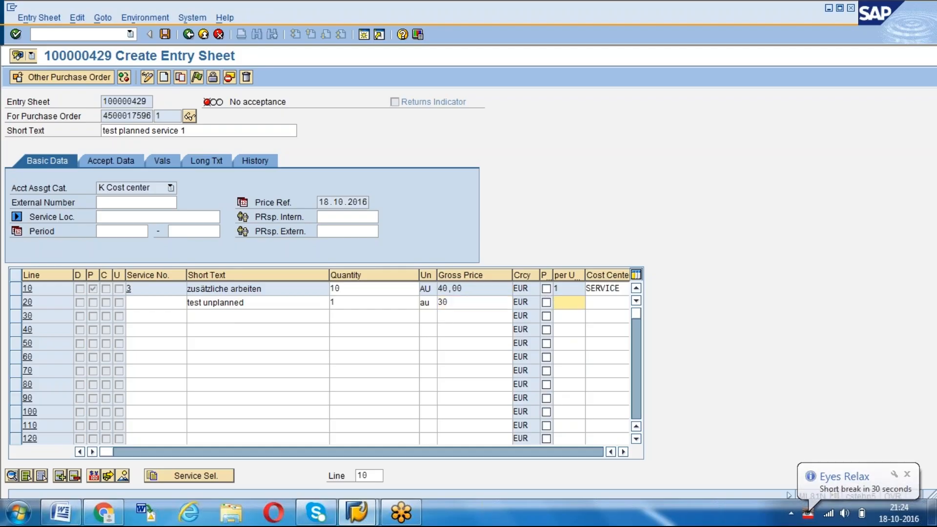
key("Tab")
type("service")
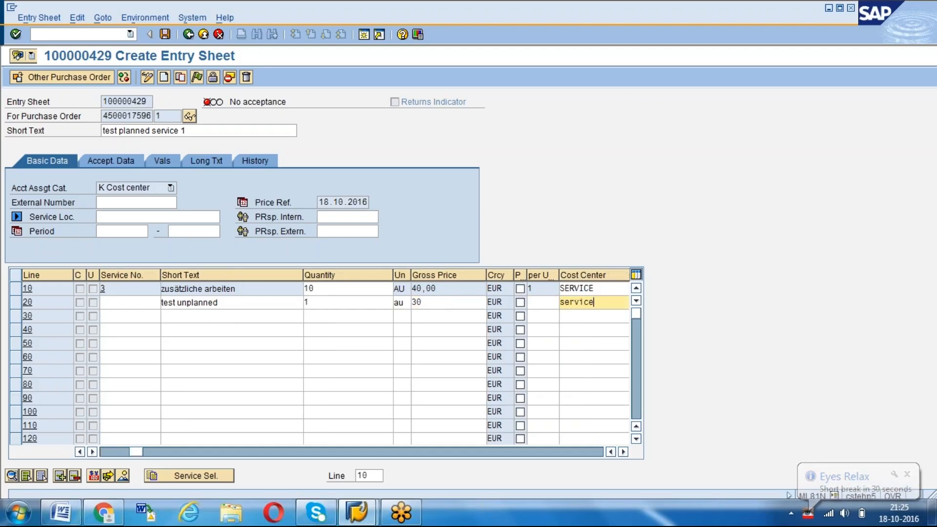
key("Return")
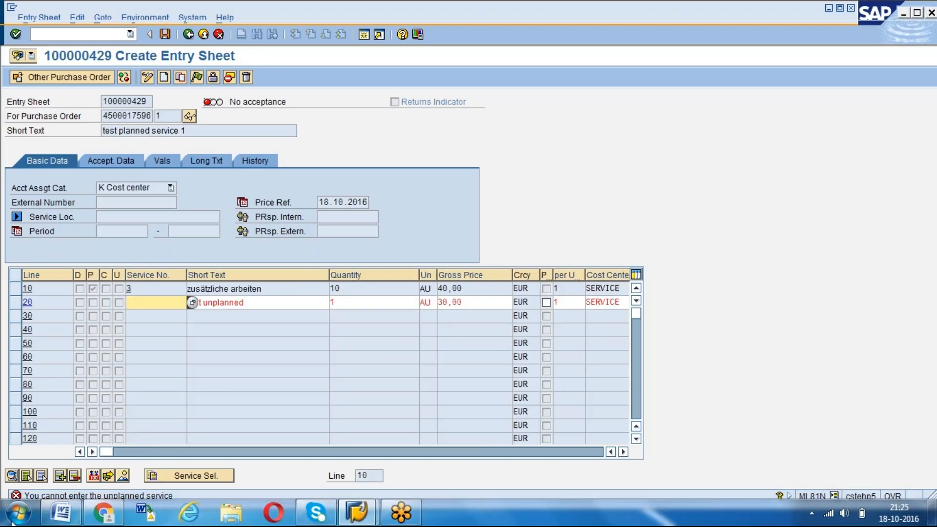
Open the detailed help for the message about the unplanned service in line 20
left_click(17, 496)
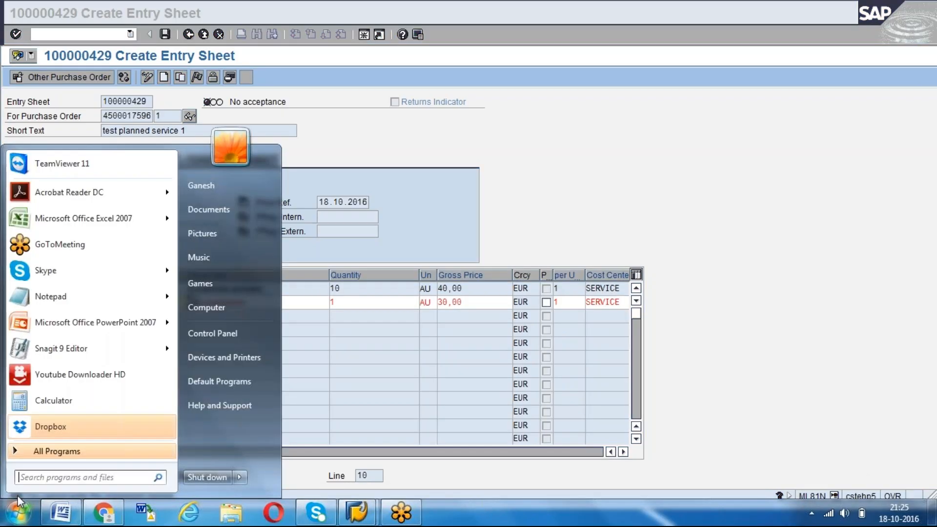
left_click(18, 497)
left_click(19, 493)
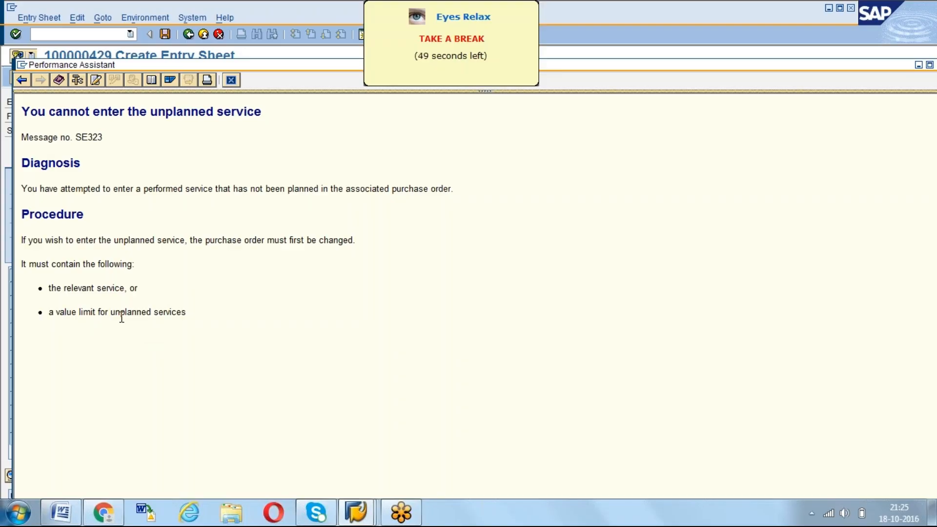
Close the message help and clear everything but service number 3 from line 20, including short text, quantity, unit, price and cost center
left_click(233, 81)
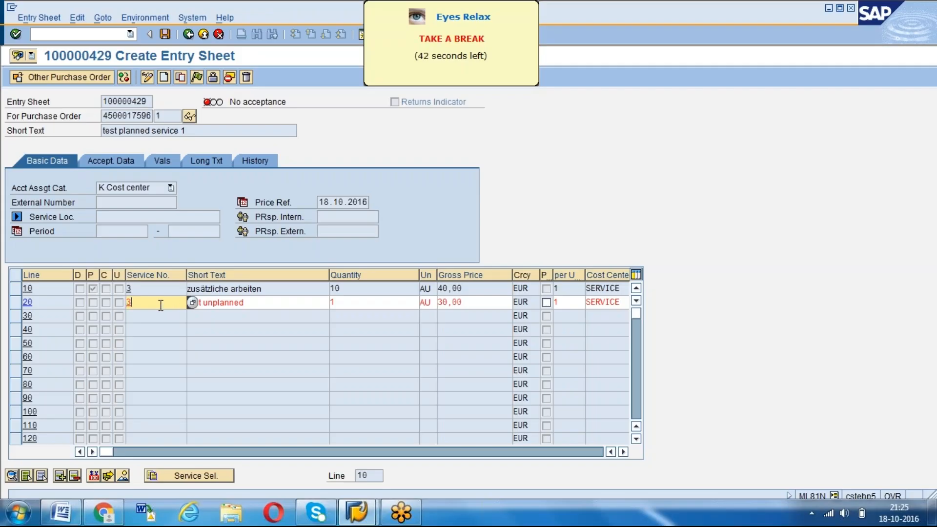
key("Tab")
key("Delete")
key("Delete")
key("Delete")
key("Delete")
key("Delete")
key("Delete")
key("Delete")
key("Delete")
key("Delete")
key("Delete")
key("Delete")
key("Delete")
key("Delete")
key("Delete")
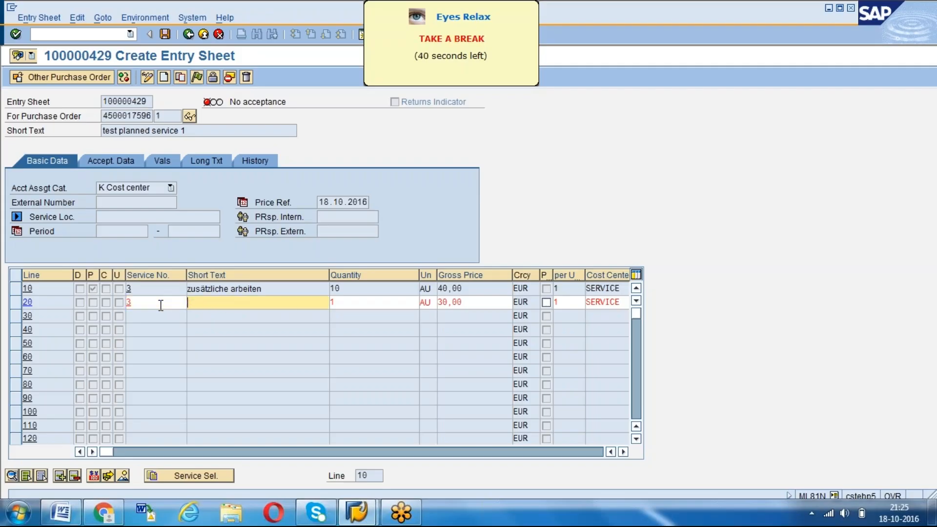
key("Tab")
key("Delete")
key("Tab")
key("Delete")
key("Delete")
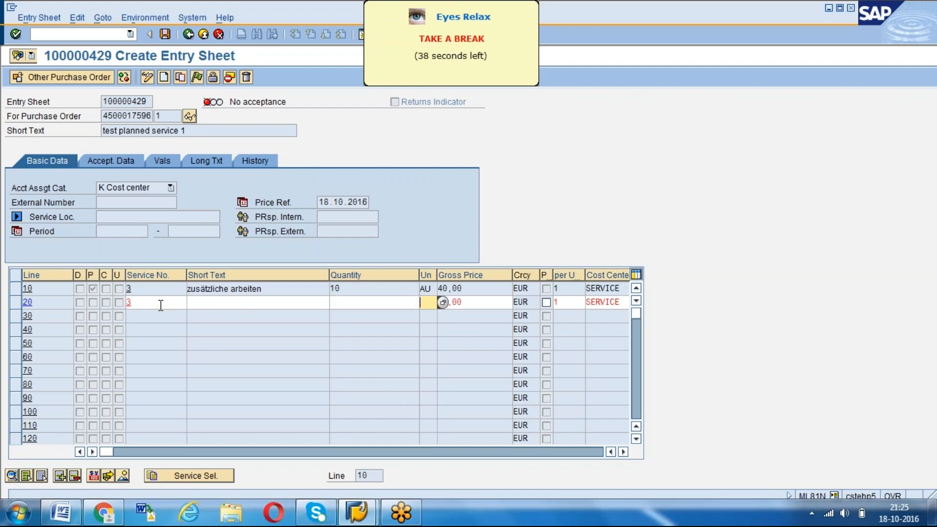
key("Tab")
key("Delete")
key("Delete")
key("Delete")
key("Delete")
key("Delete")
key("Tab")
key("Tab")
key("Delete")
key("Tab")
key("Delete")
key("Delete")
key("Delete")
key("Delete")
key("Delete")
key("Delete")
key("Delete")
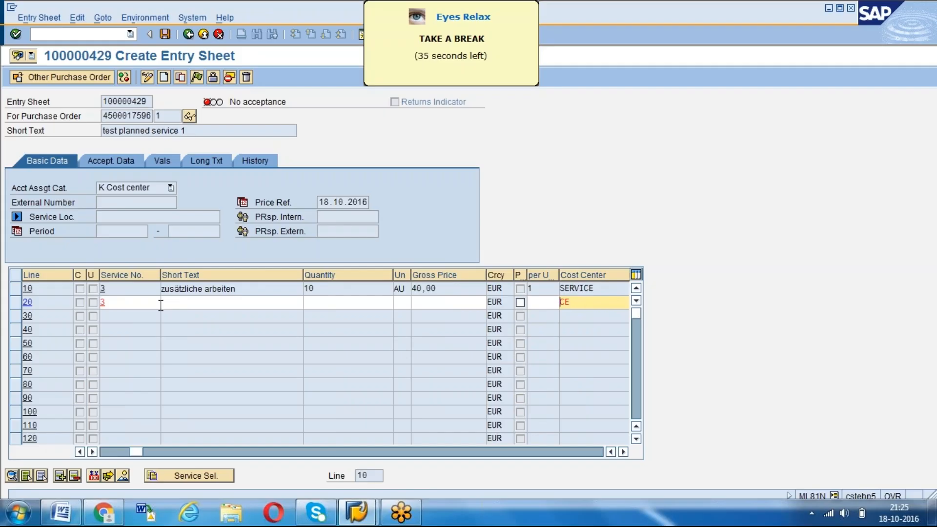
key("Return")
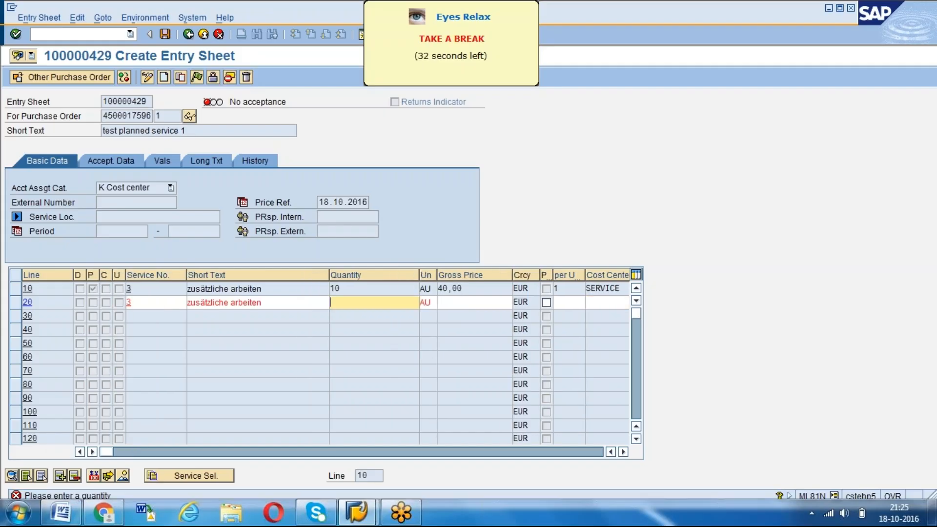
Set the quantity of service line 20 to 2, confirm it and look over the service lines
type("2")
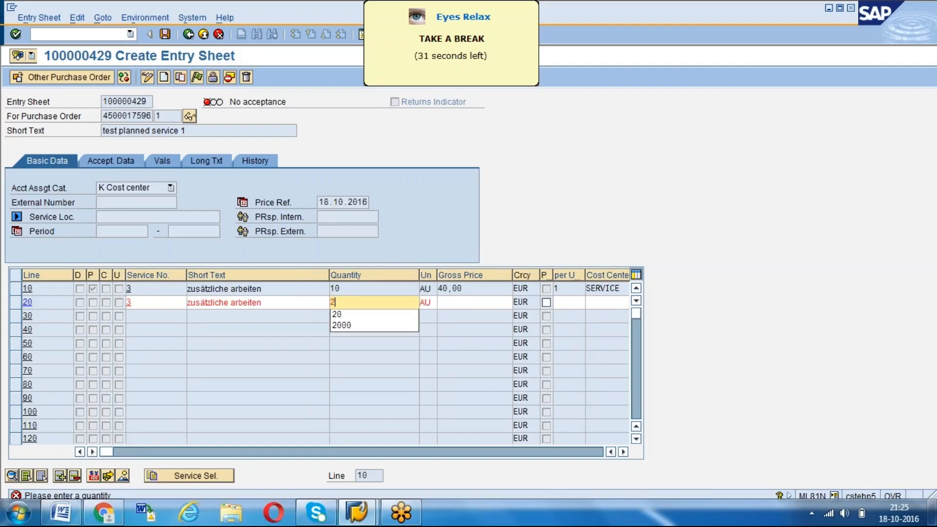
key("Return")
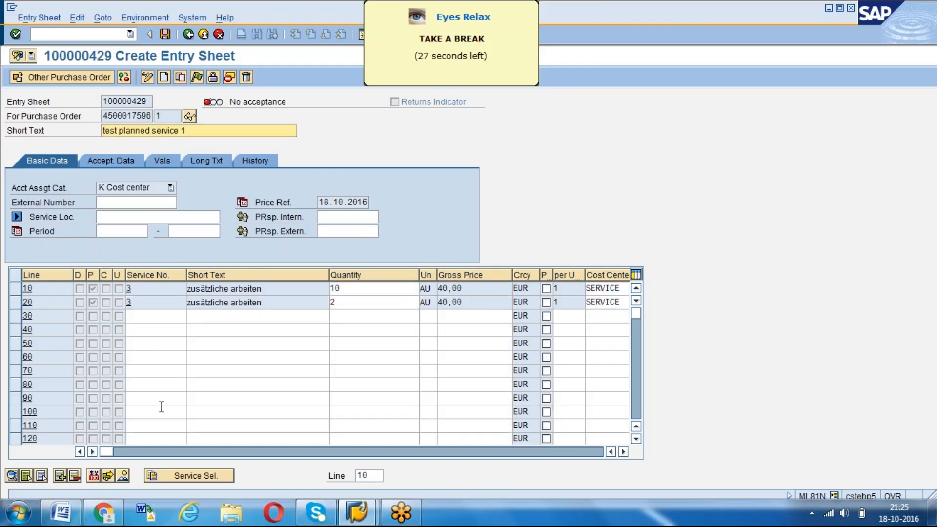
left_click(636, 439)
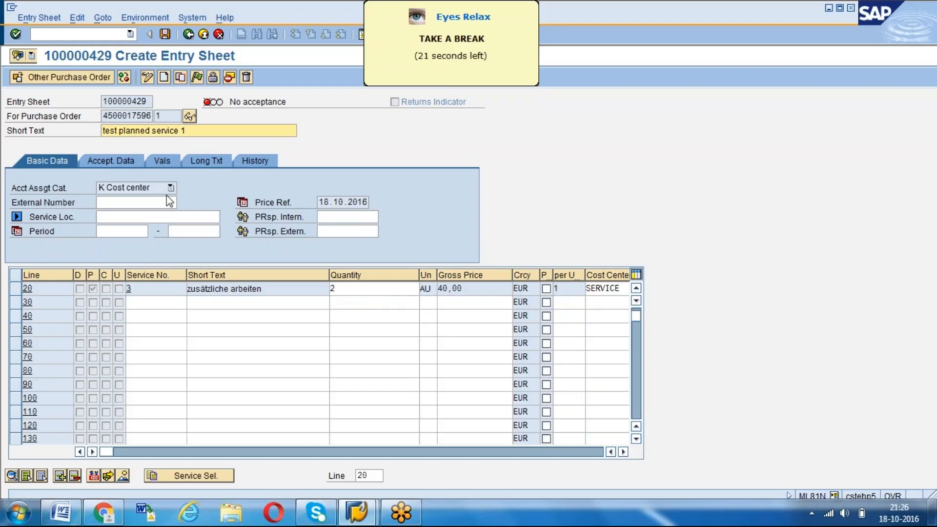
left_click(636, 301)
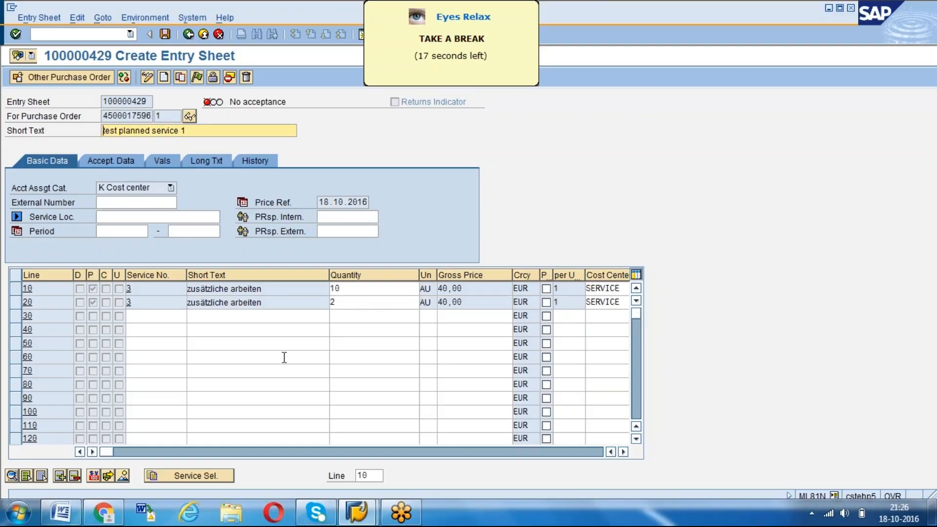
Accept the planned service entry sheet and save it
left_click(196, 79)
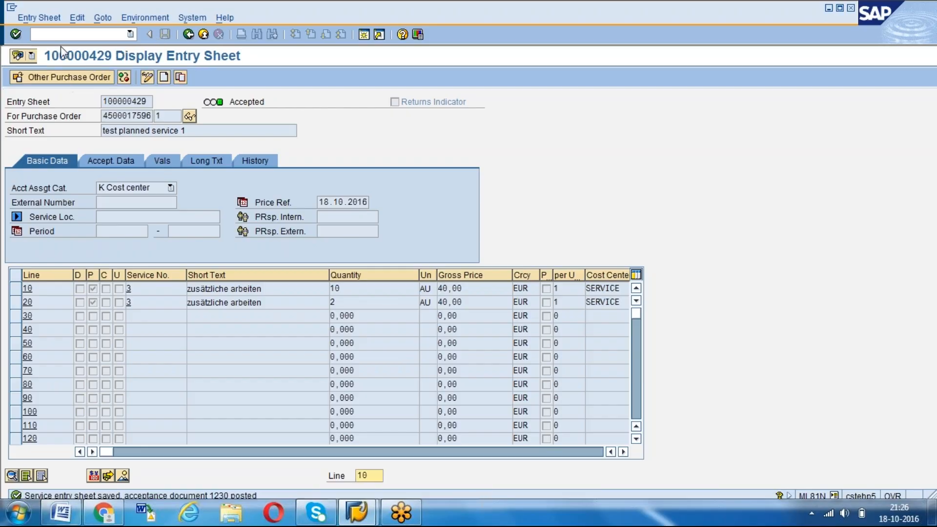
left_click(128, 302)
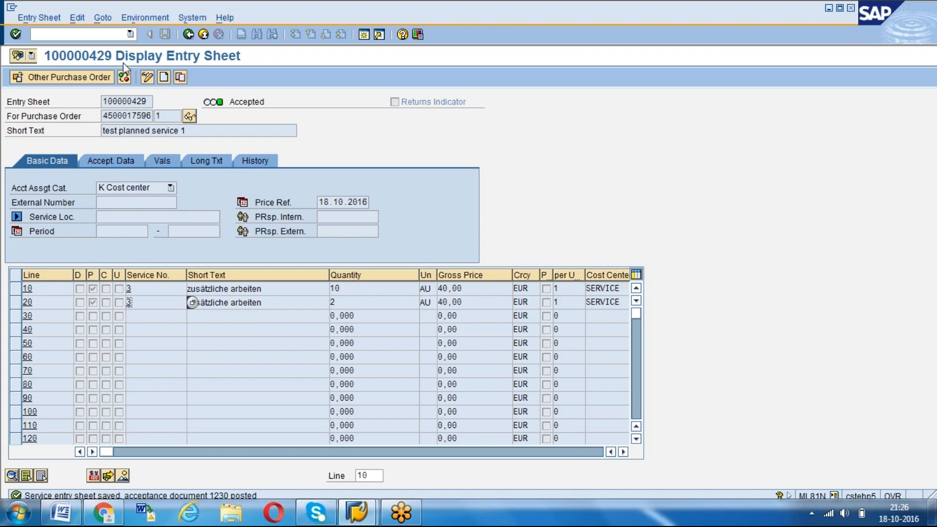
Select the unplanned service purchase order and start a new entry sheet for it
left_click(77, 78)
type("4500017597")
key("Return")
left_click(150, 78)
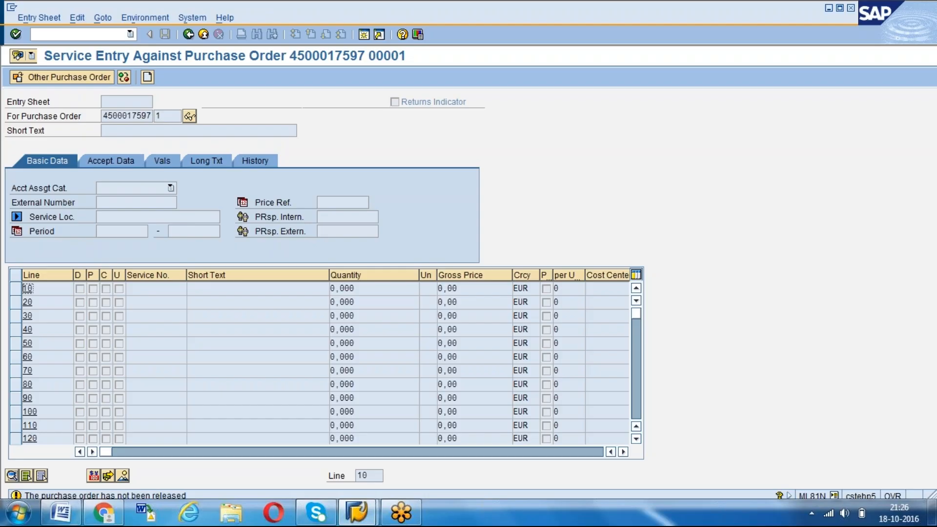
key("Return")
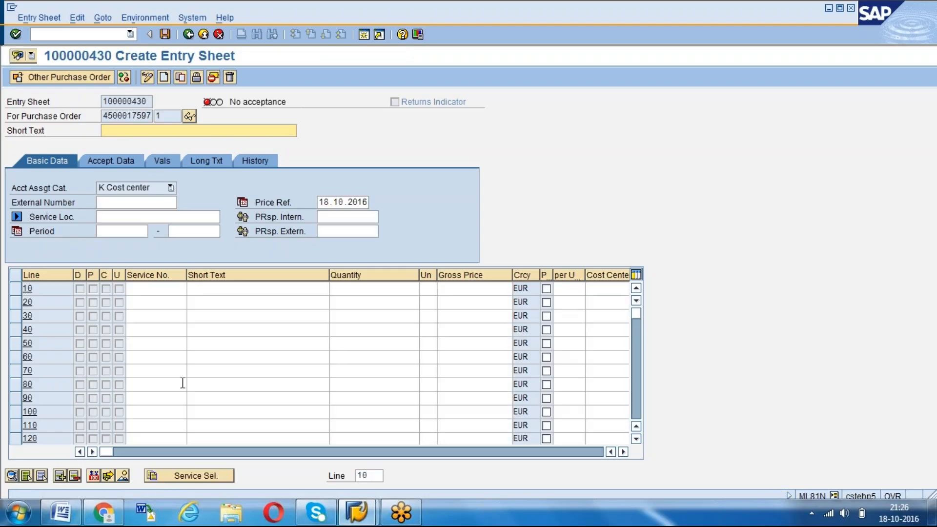
Set the entry sheet's short text to "test unplanned service 1" and try to adopt services from the purchase order
left_click(171, 476)
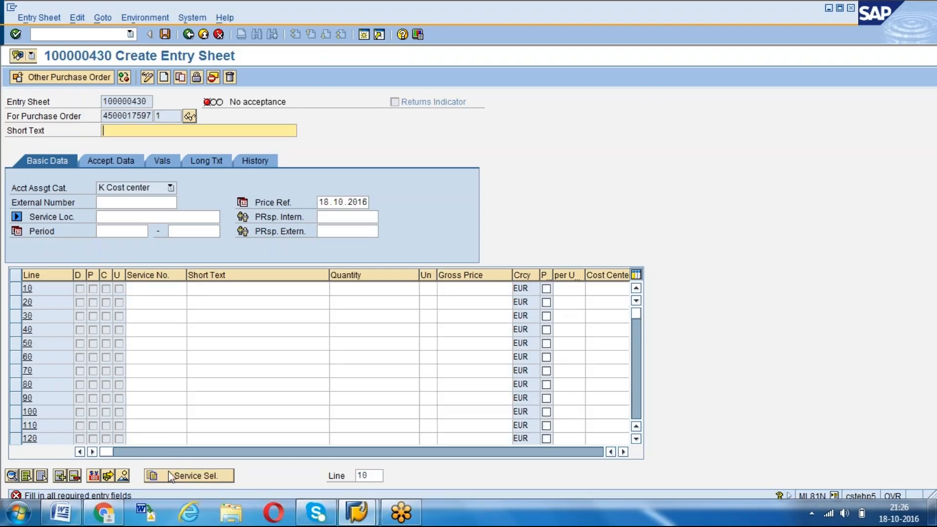
left_click(152, 131)
left_click(153, 142)
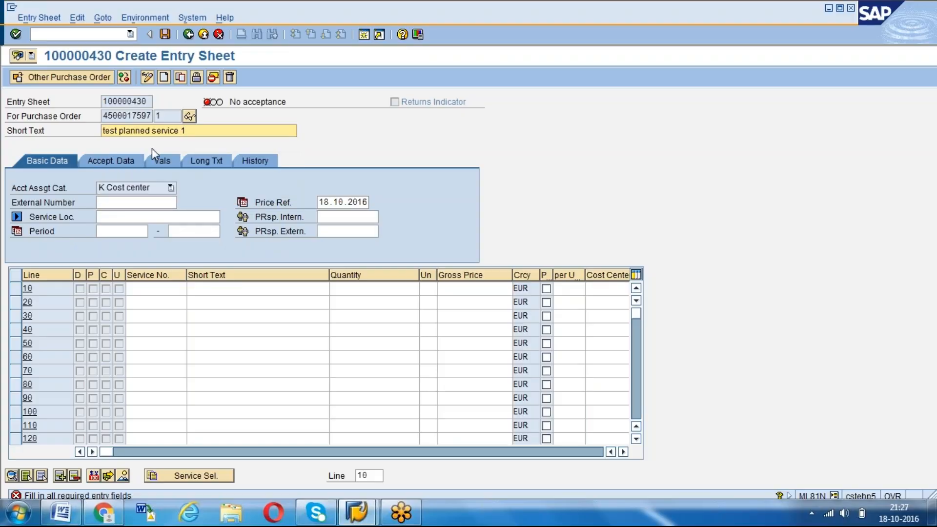
left_click(118, 130)
type("unplanned service 1")
key("Return")
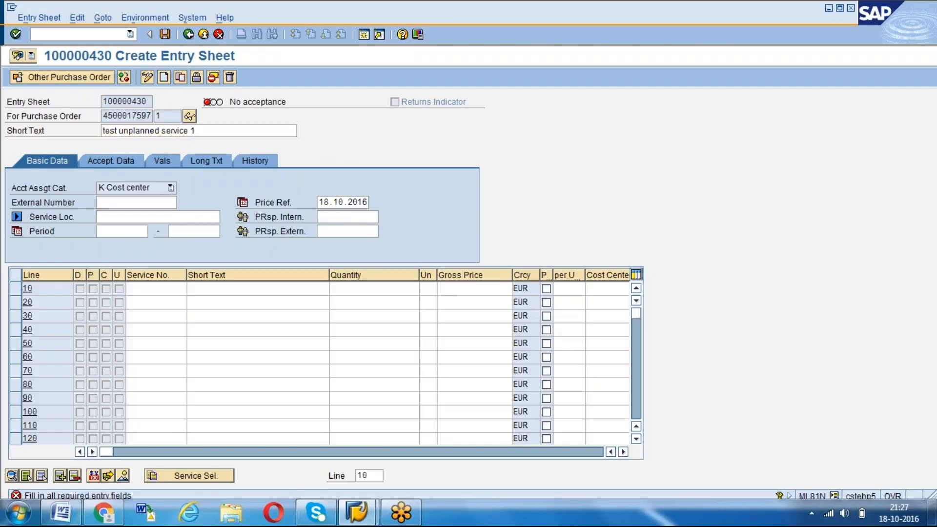
left_click(62, 300)
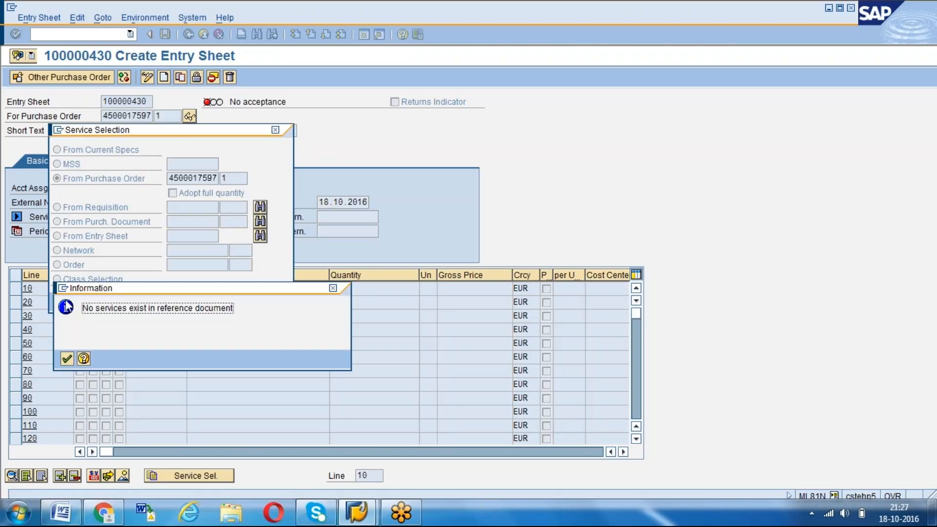
left_click(65, 300)
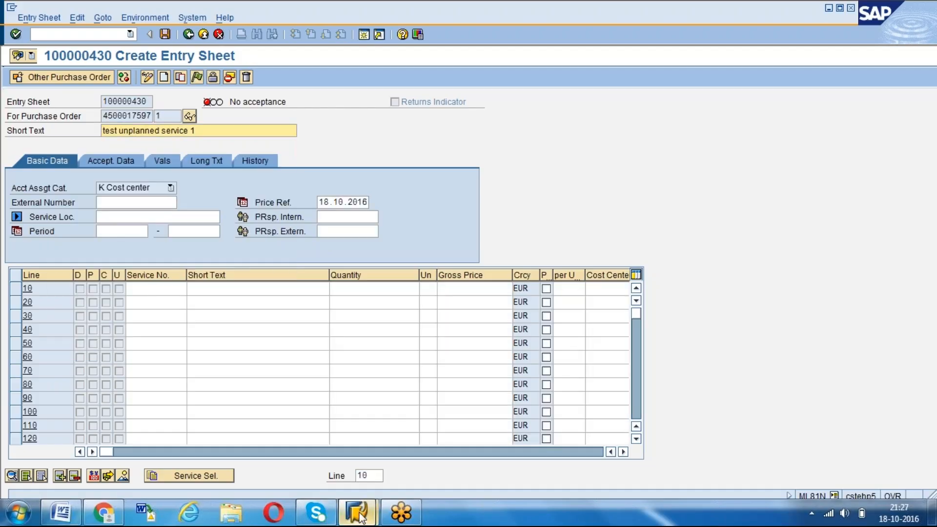
Open a new session and start transaction ME23N in it
mouse_move(359, 515)
left_click(409, 453)
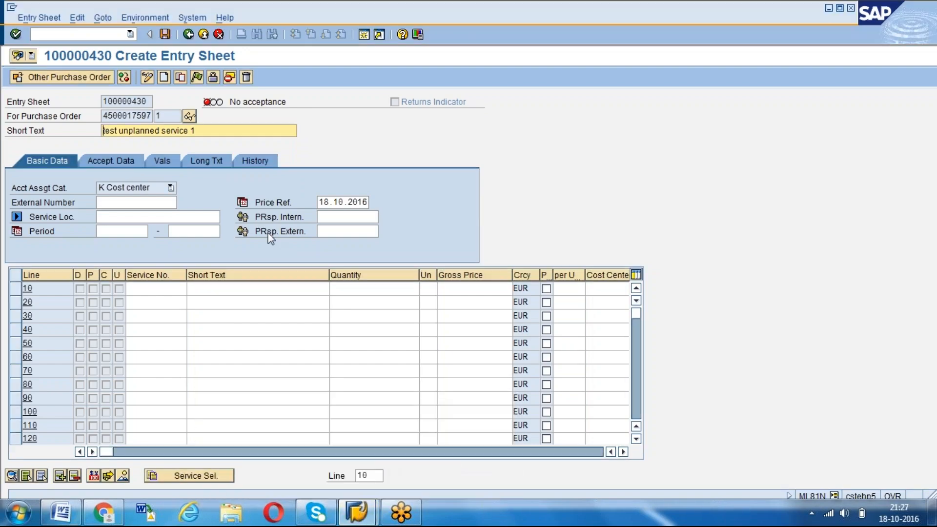
left_click(364, 35)
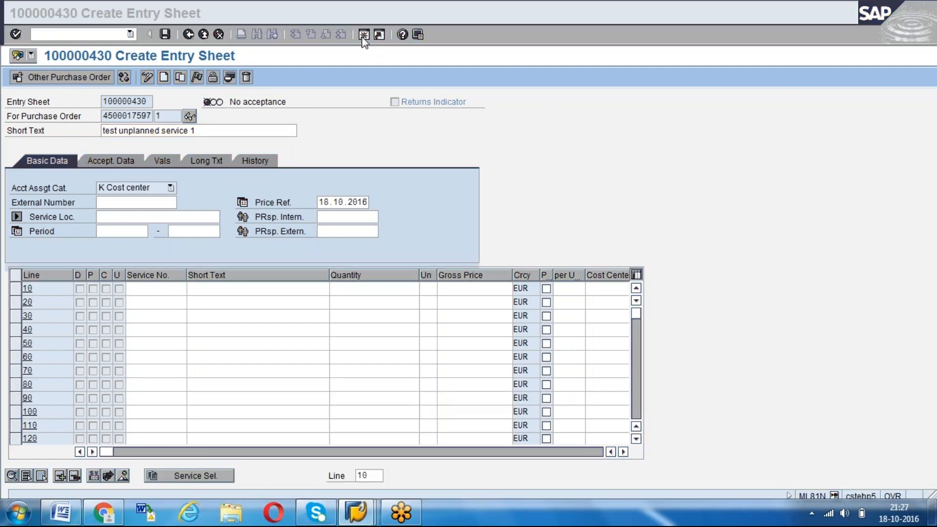
type("me23n")
key("Return")
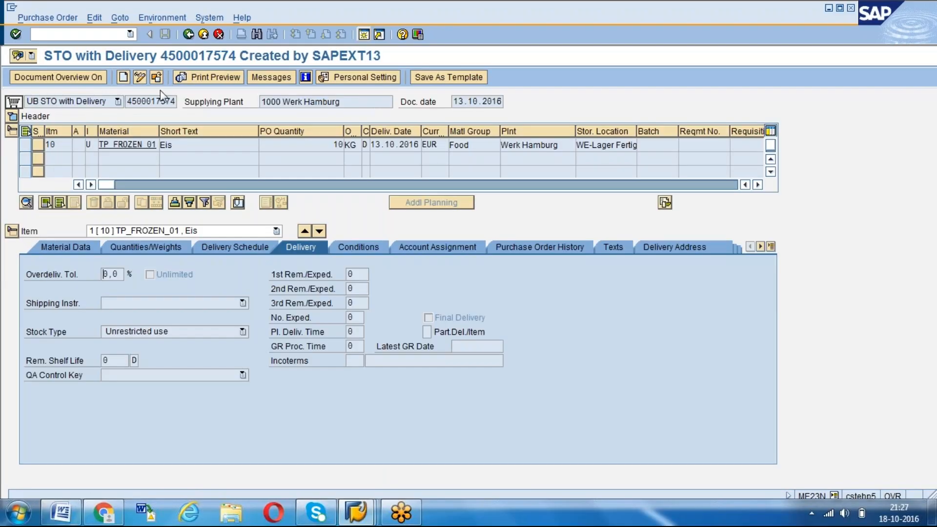
Display the unplanned service purchase order and try to switch it to change mode
left_click(156, 78)
left_click(157, 135)
key("BackSpace")
key("BackSpace")
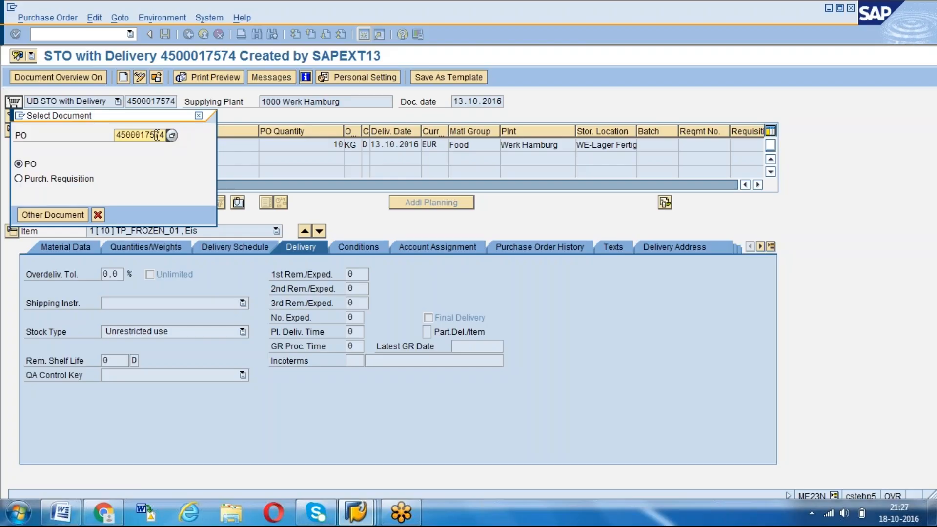
type("9")
type("7")
key("Return")
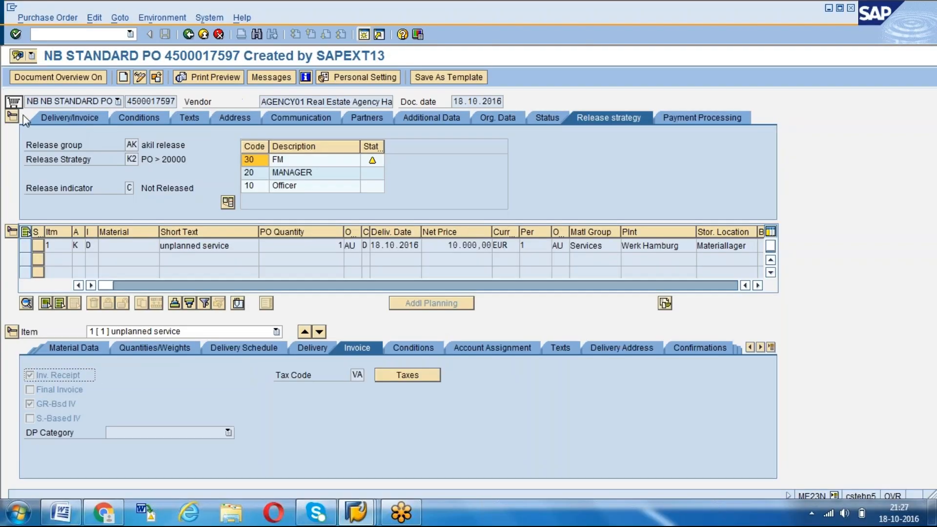
left_click(140, 79)
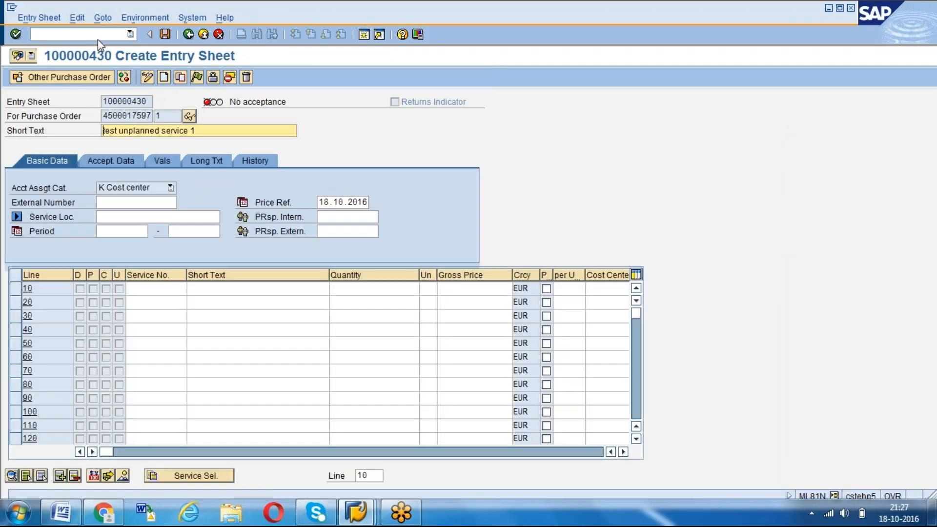
Start transaction ME29N in the purchase order session and leave the unsaved entry sheet in the other session
left_click(97, 36)
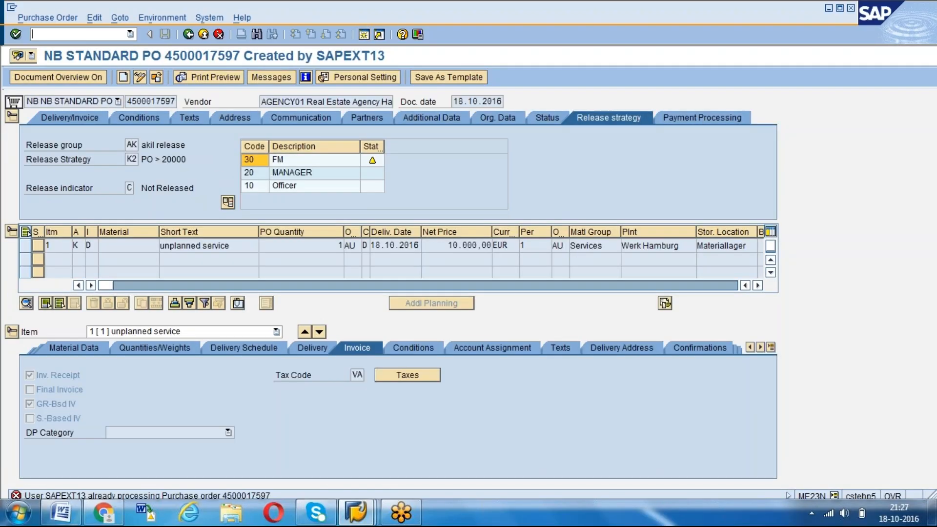
type("/nme29n")
key("Return")
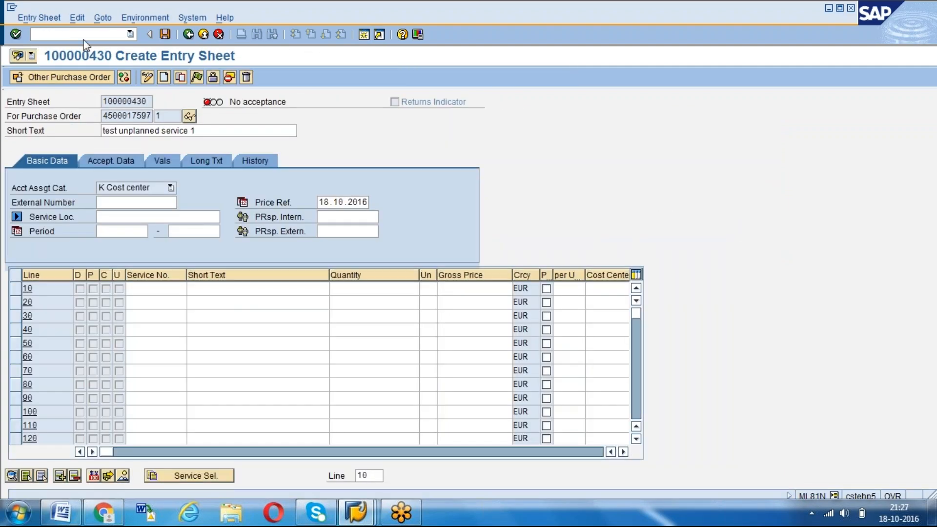
type("/n")
key("Return")
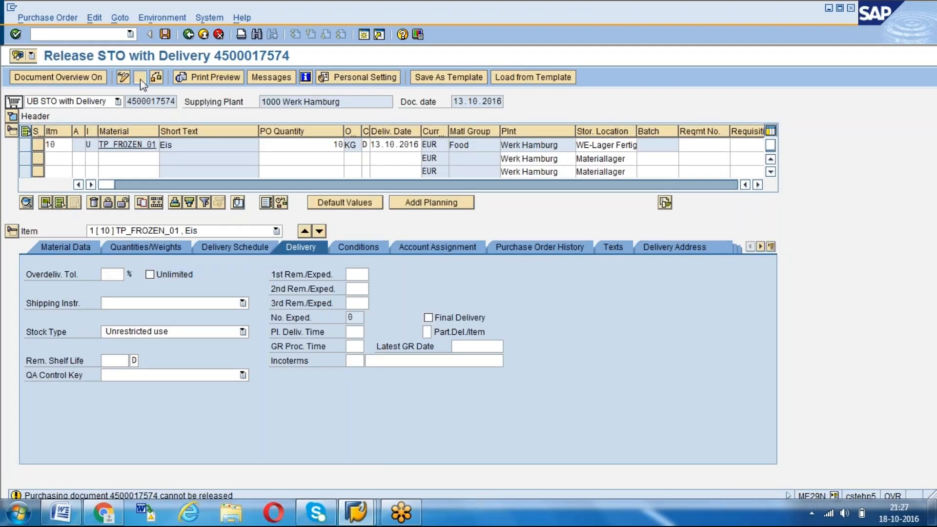
Load the unplanned service purchase order for release in ME29N
left_click(140, 77)
key("Delete")
key("BackSpace")
type("97")
key("Return")
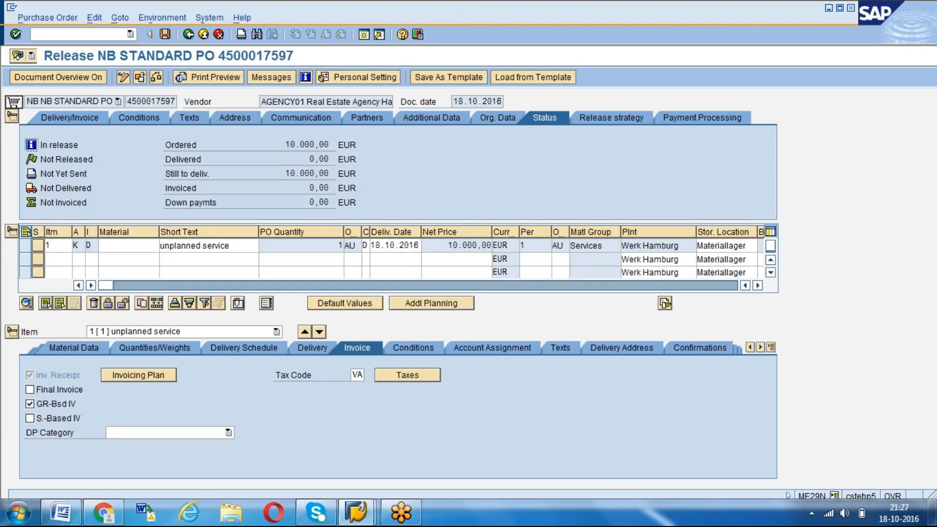
Release the purchase order with codes 30 FM, 20 MANAGER and 10 Officer, and save it
left_click(620, 118)
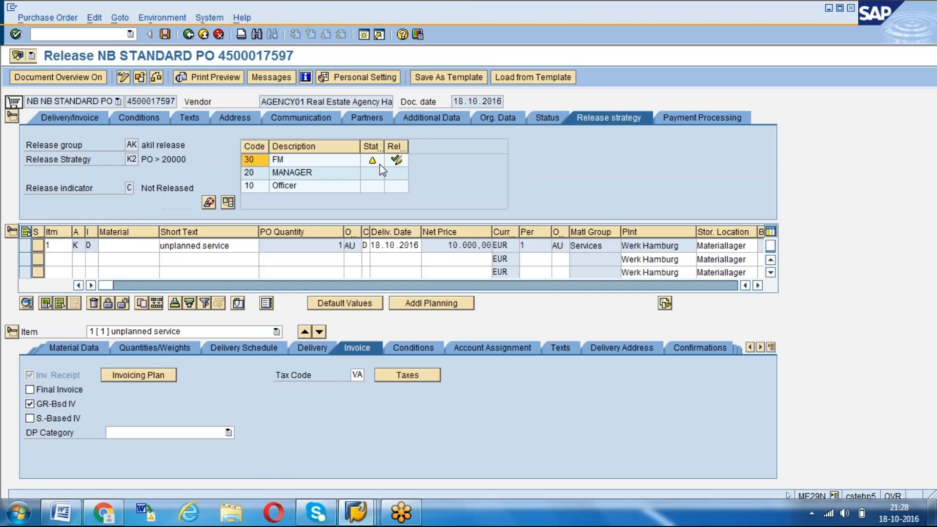
left_click(402, 177)
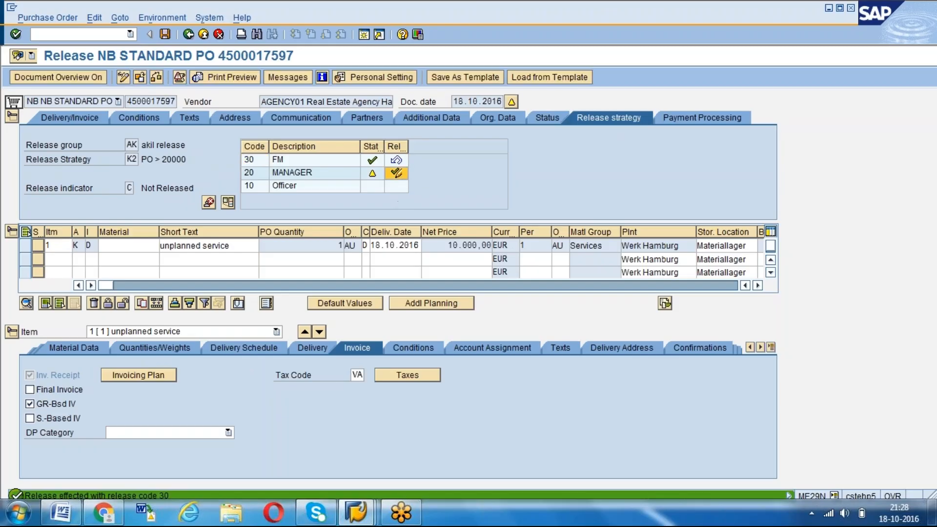
left_click(398, 187)
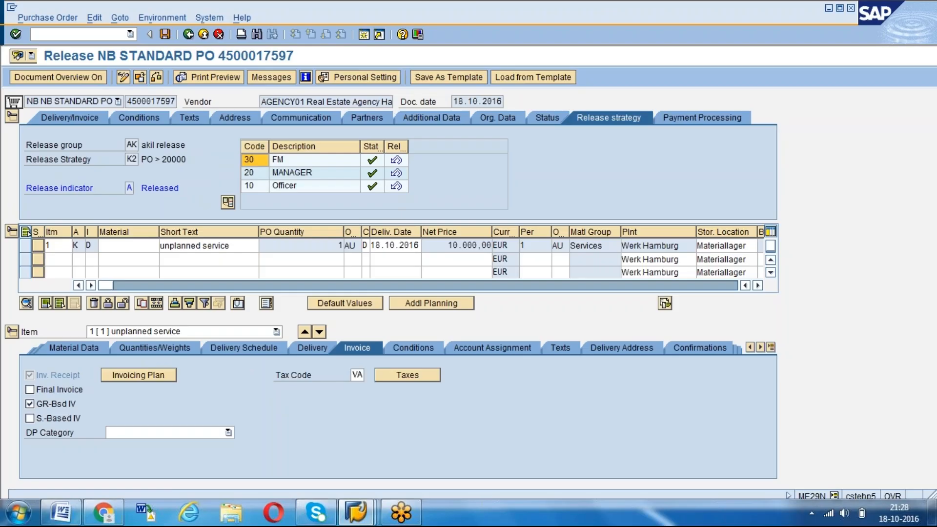
key("ctrl+s")
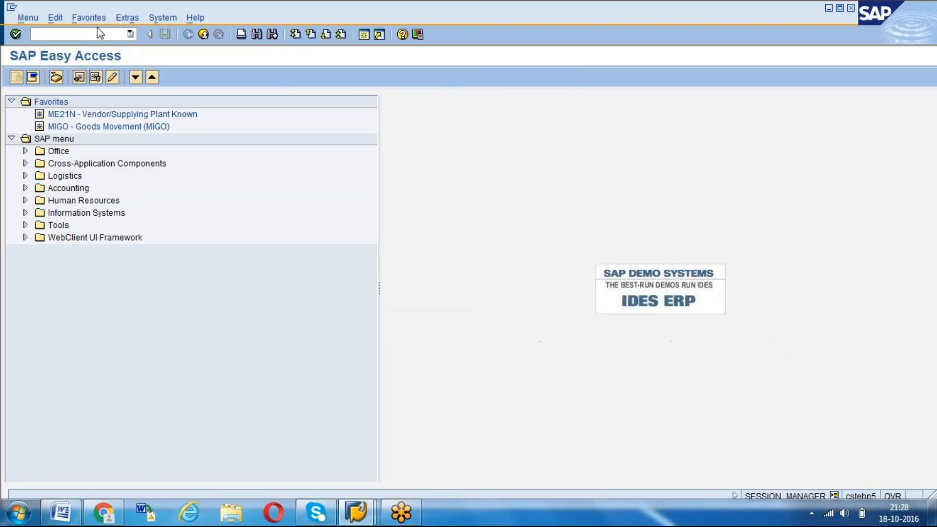
Start transaction ML81N in the other session and select the unplanned service purchase order for service entry
left_click(97, 30)
type("vl10b")
key("Return")
left_click(73, 77)
key("Down")
key("Return")
key("Return")
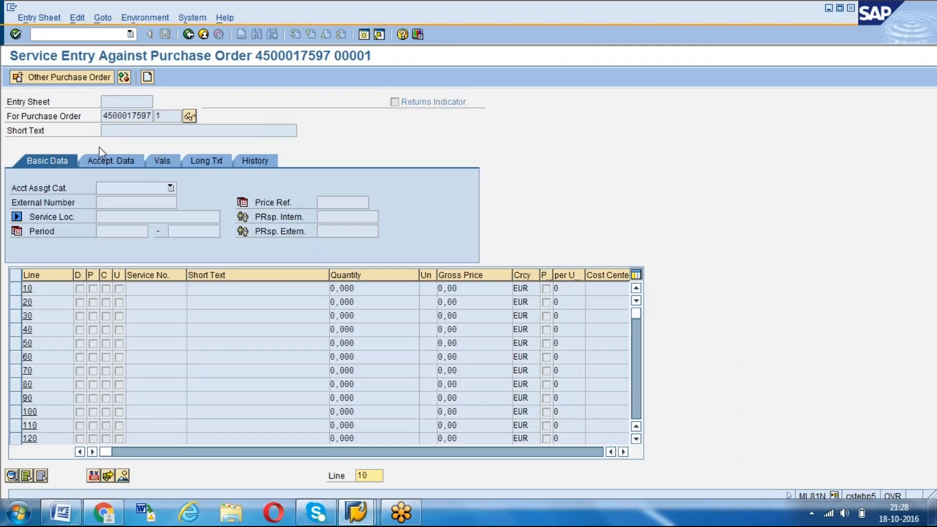
Create a new entry sheet for the unplanned service purchase order with the short text "test unplanned service 1"
left_click(146, 77)
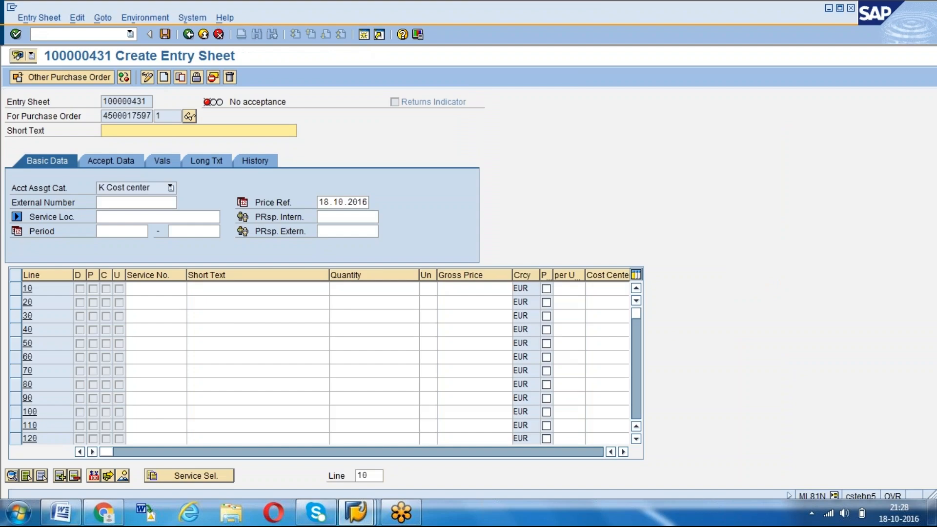
key("Return")
key("Down")
key("Down")
key("Return")
Try to adopt services from the purchase order into the entry sheet through service selection
left_click(189, 476)
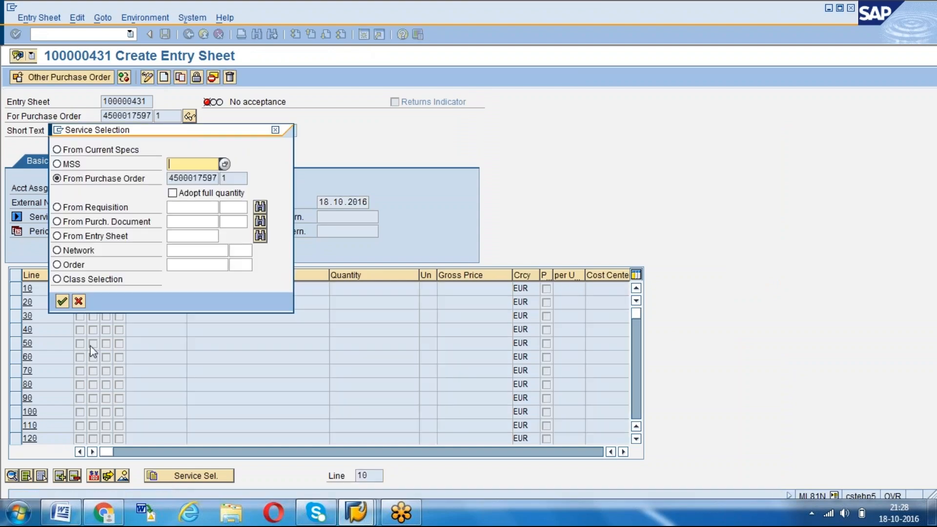
left_click(62, 301)
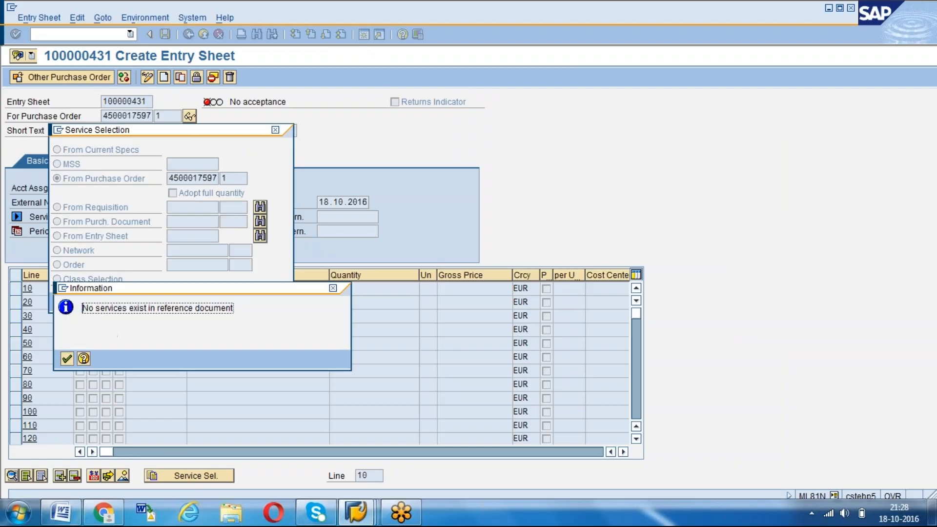
left_click(67, 358)
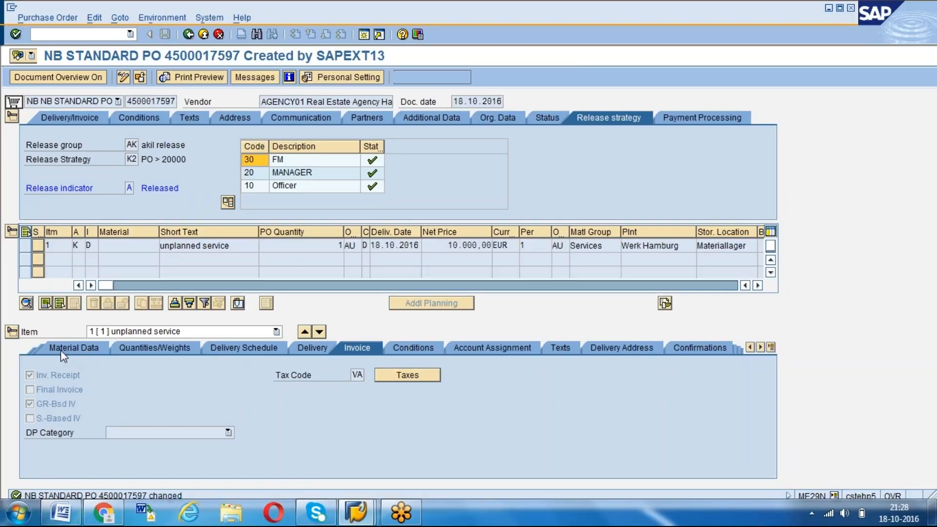
Check the limits and service lines of the unplanned service item in the purchase order session
left_click(60, 349)
left_click(63, 347)
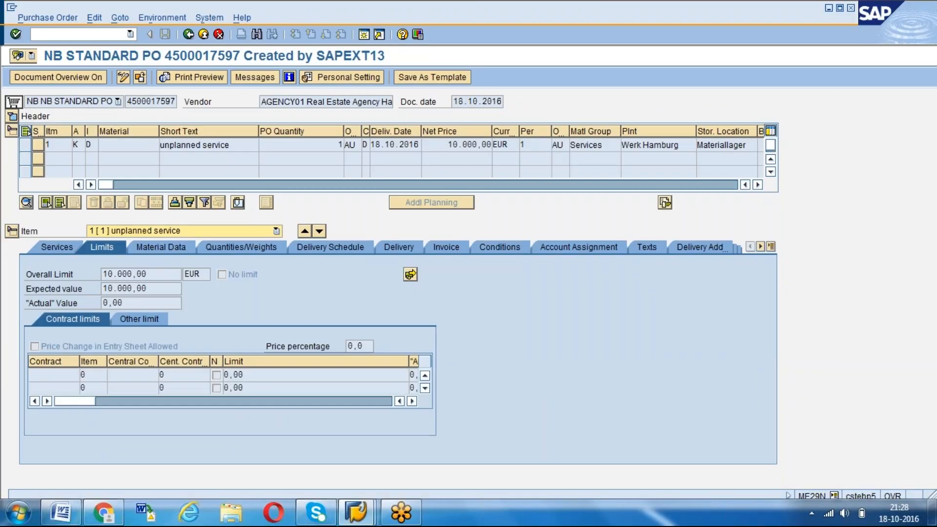
left_click(56, 247)
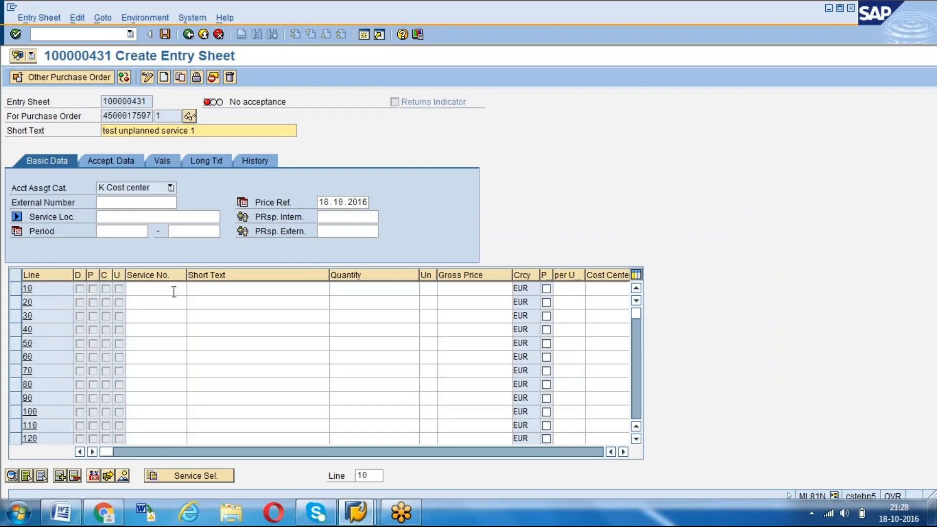
Enter service number 3 on line 10 of the entry sheet with quantity 10 and gross price 40 EUR
left_click(173, 289)
type("3")
key("Tab")
key("Return")
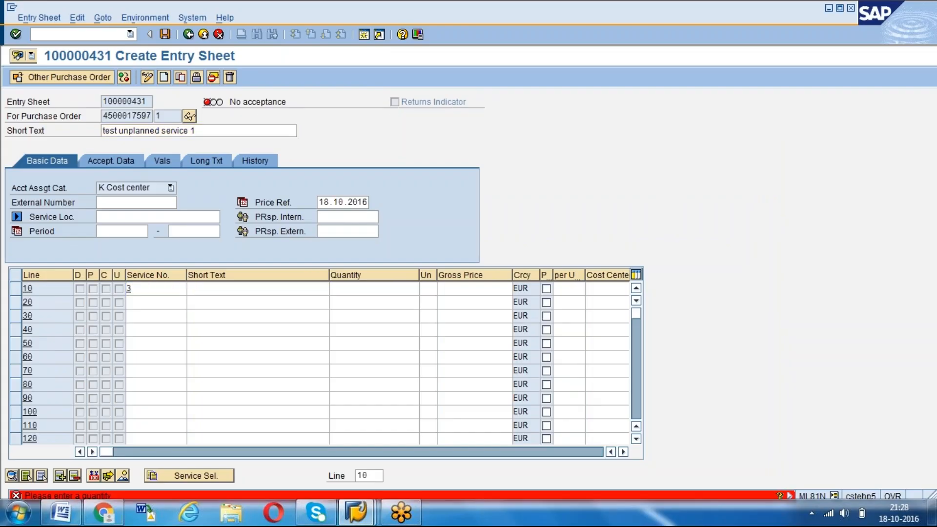
type("10")
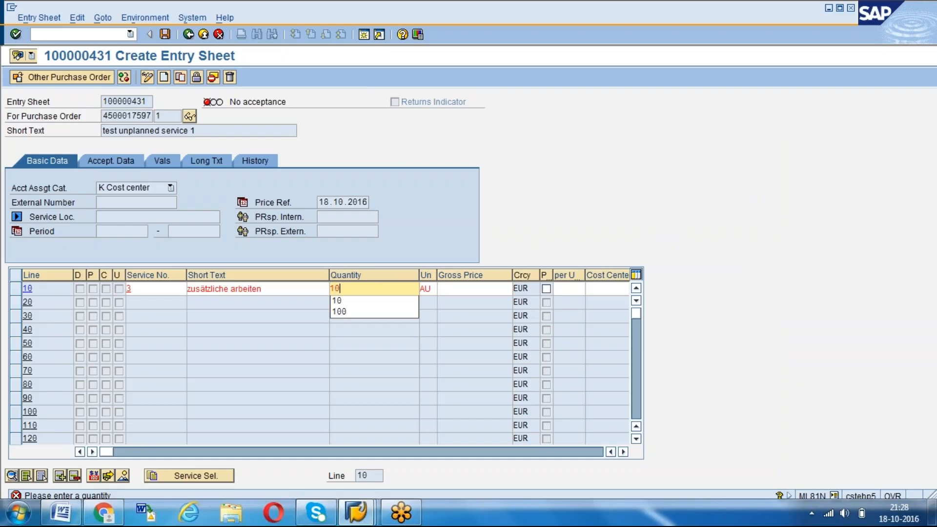
key("Tab")
key("Tab")
type("40")
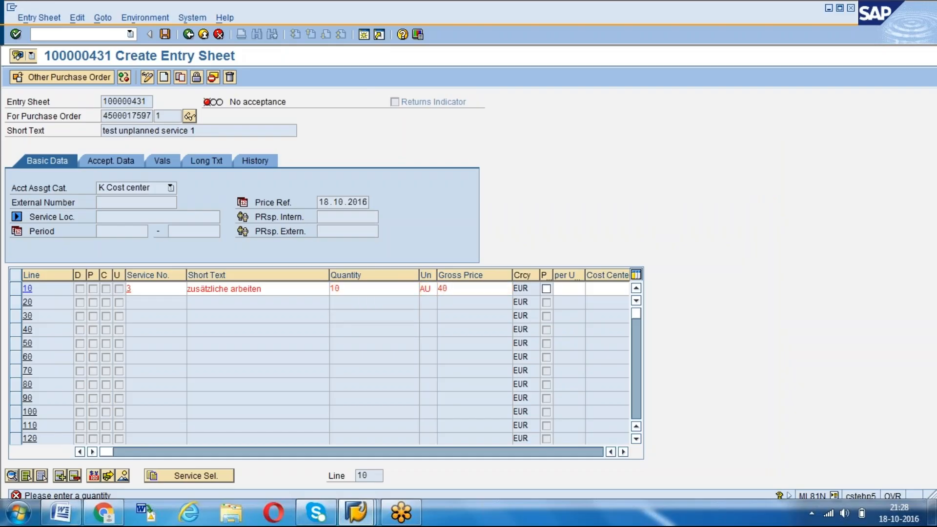
key("Return")
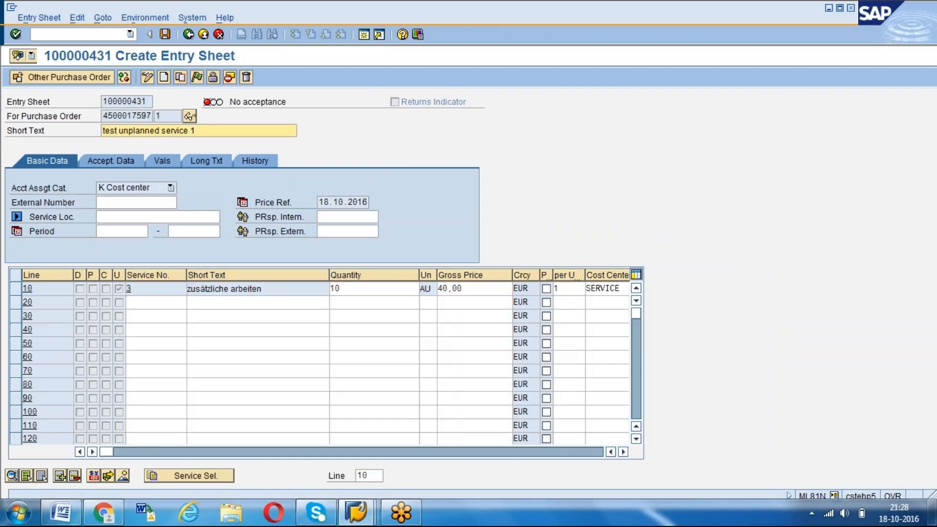
Add a service without a service number on line 20, with the short text "test uplanned"
left_click(143, 308)
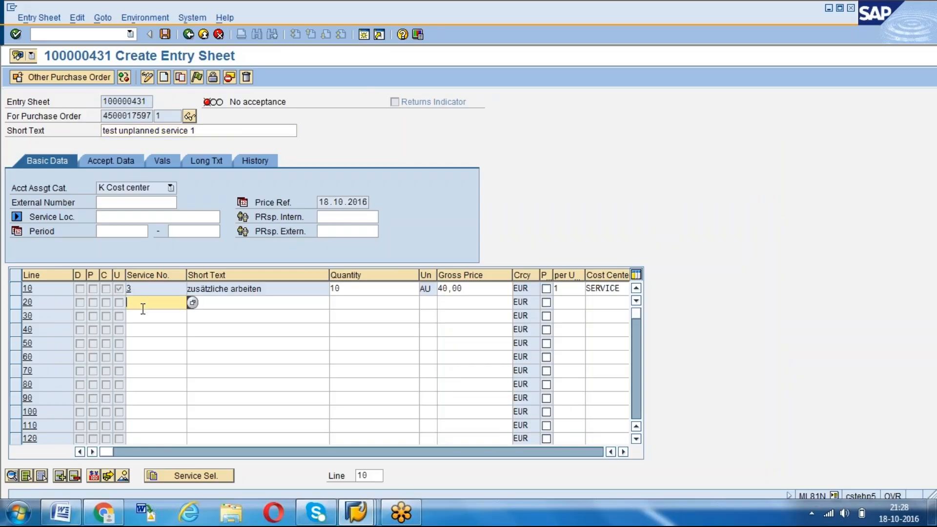
key("Tab")
type("test")
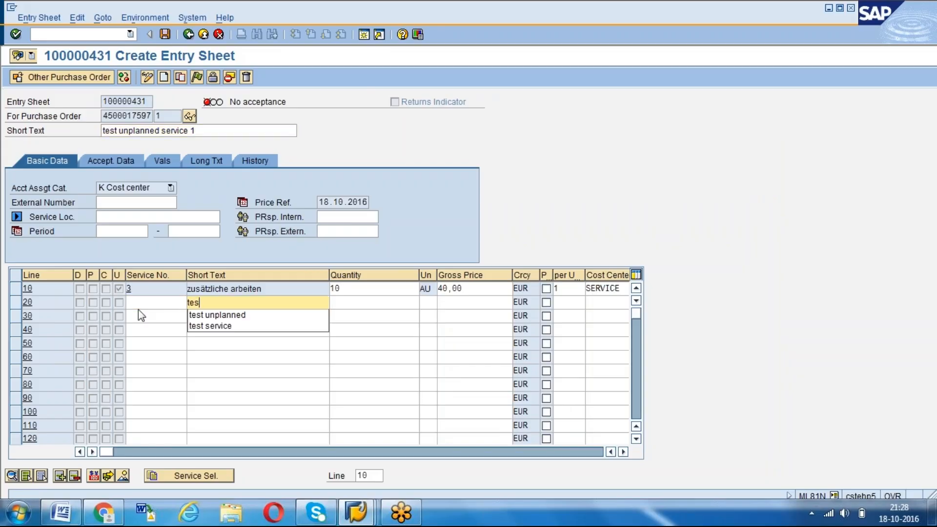
key("Tab")
key("shift+Tab")
type("up")
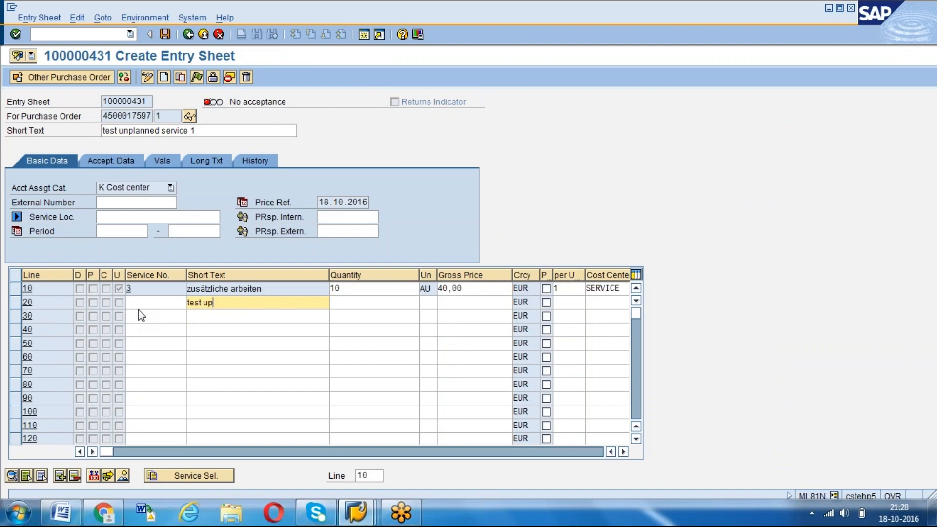
type("lanned")
key("Tab")
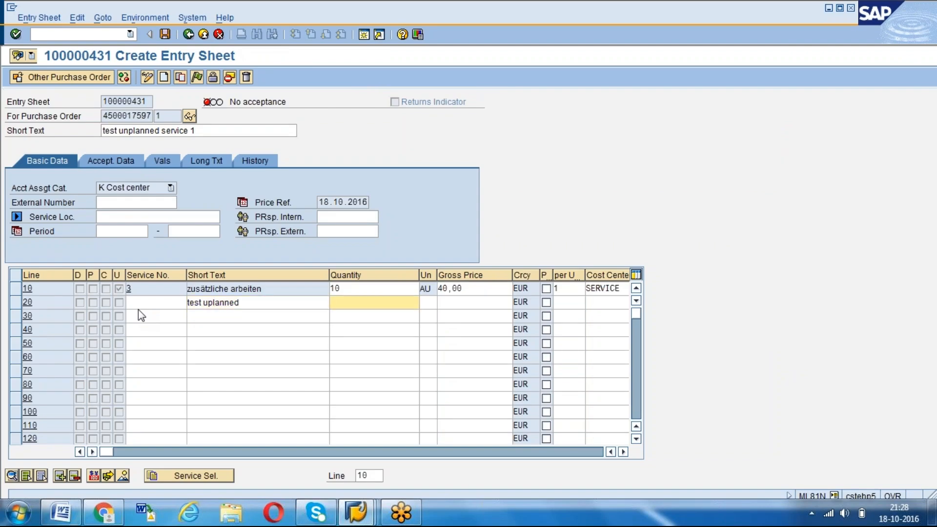
Set line 20 to quantity 5, unit D, gross price 50 EUR and cost center SERVICE
type("5")
key("Tab")
type("d")
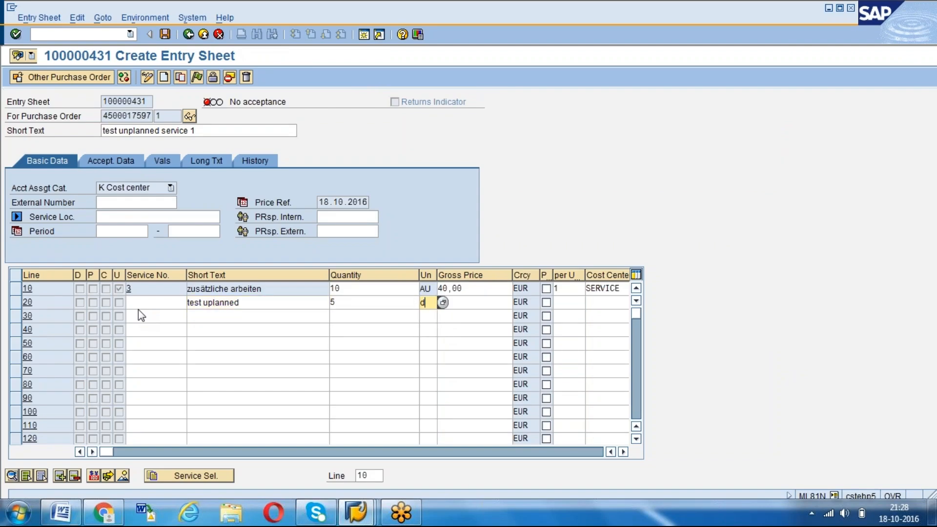
key("Tab")
type("50")
key("Tab")
key("Tab")
key("Tab")
type("service")
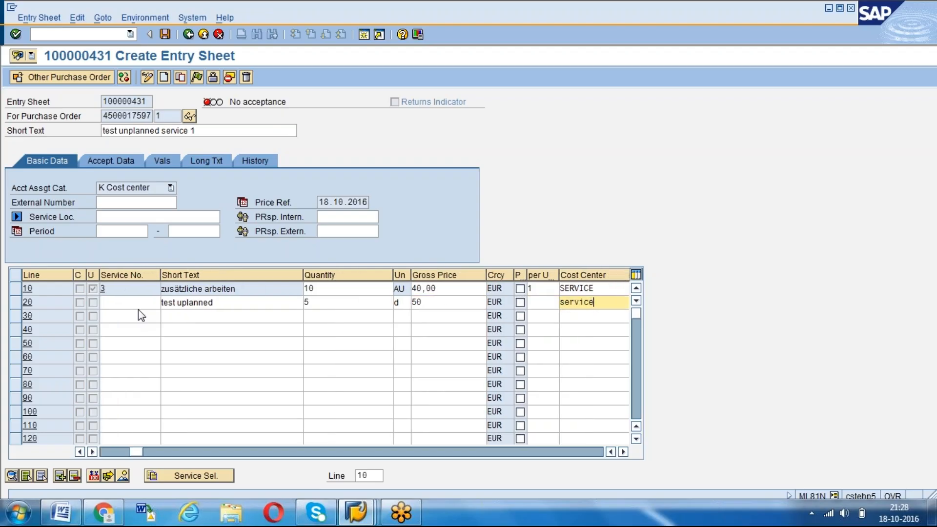
key("Return")
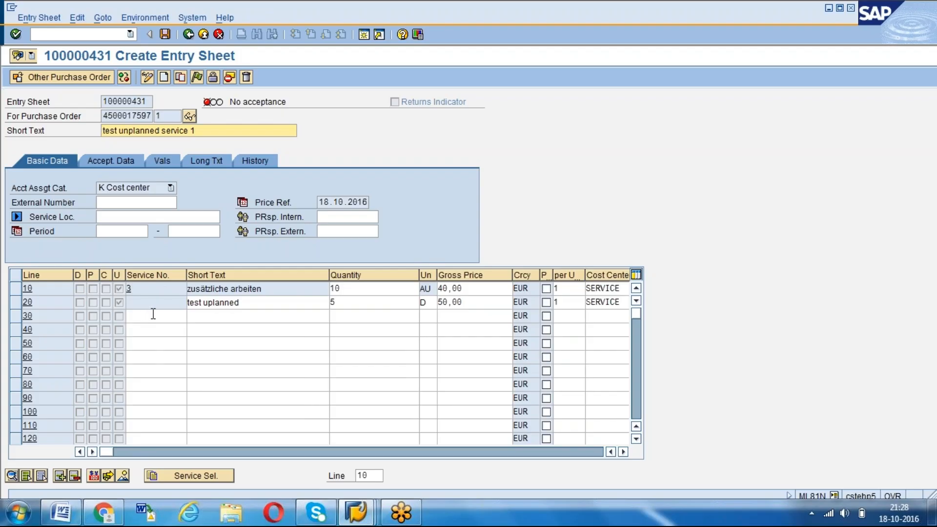
Read the field help for the unplanned service indicator on line 20 and close it
left_click(119, 303)
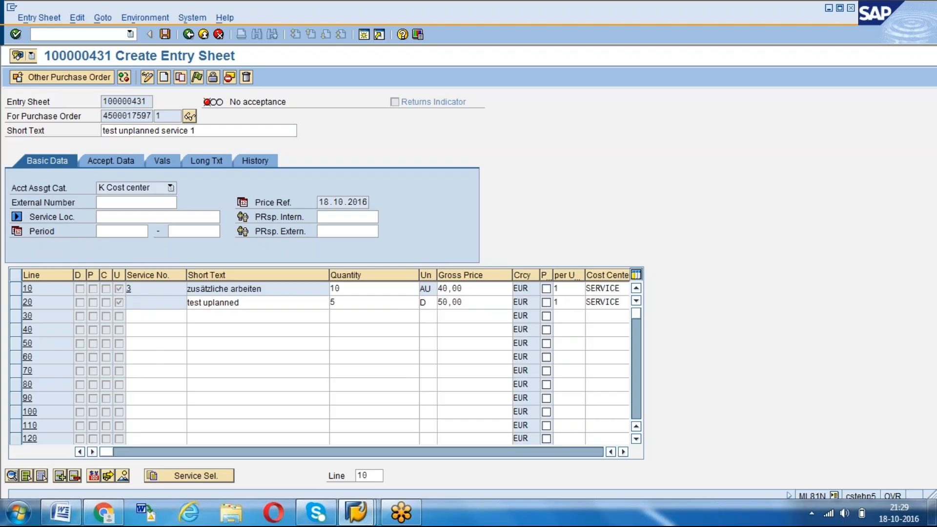
key("F1")
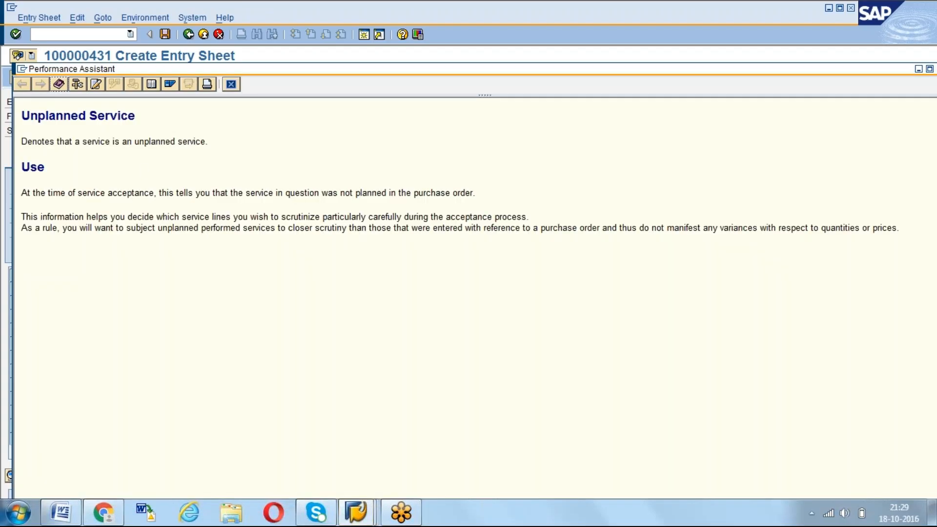
left_click(231, 85)
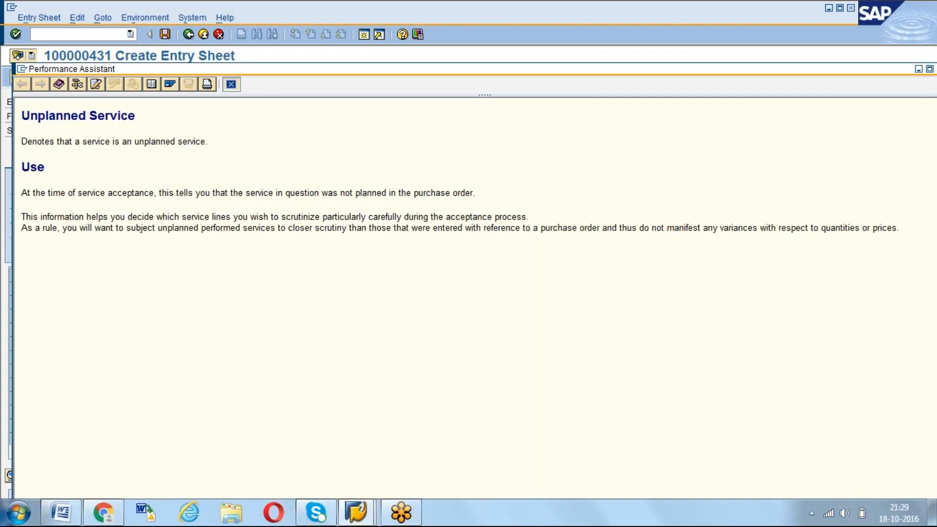
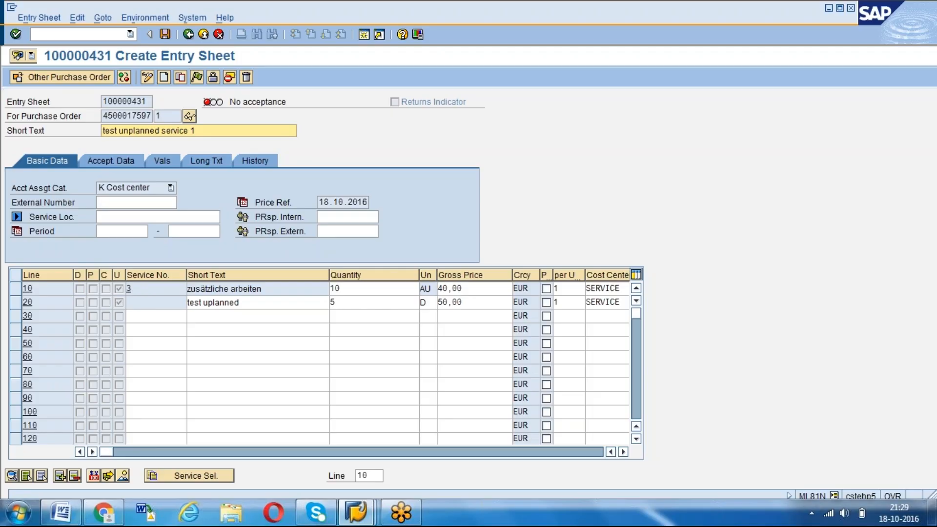
Add a service without a service number on line 30, with the short text "polishing"
left_click(213, 330)
left_click(212, 316)
type("p")
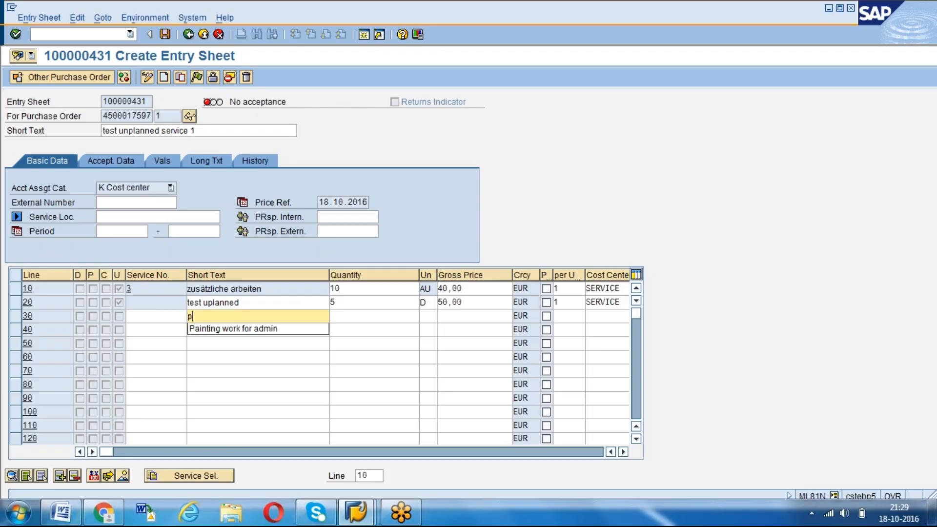
type("olishing")
key("Tab")
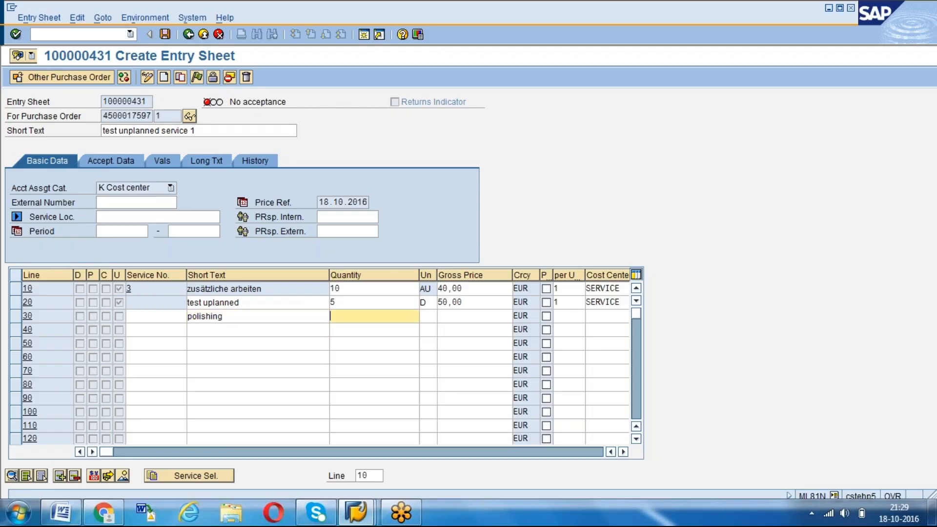
Set line 30 to a quantity of 1000 and enter sft as its unit
type("100")
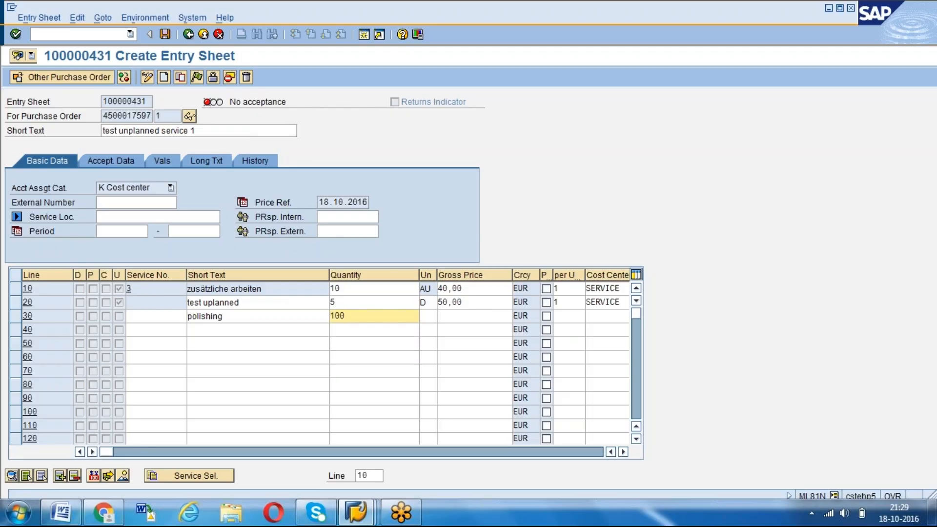
key("Tab")
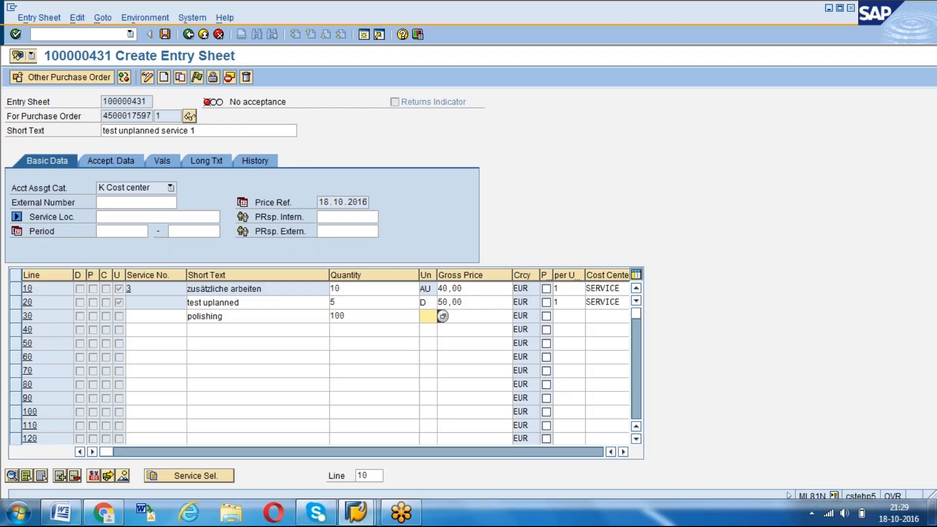
type("sft")
left_click(346, 316)
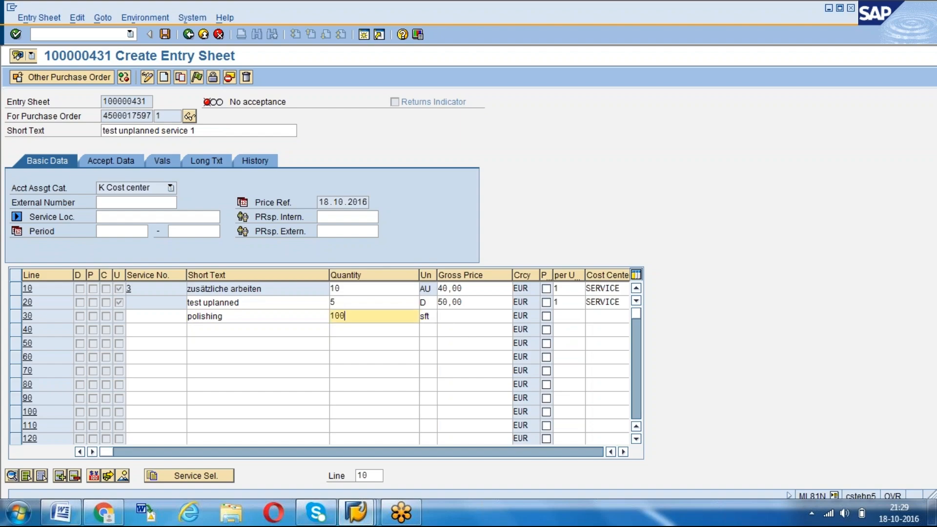
type("0")
key("Tab")
Set line 30 to gross price 1 EUR and cost center SERVICE
key("Tab")
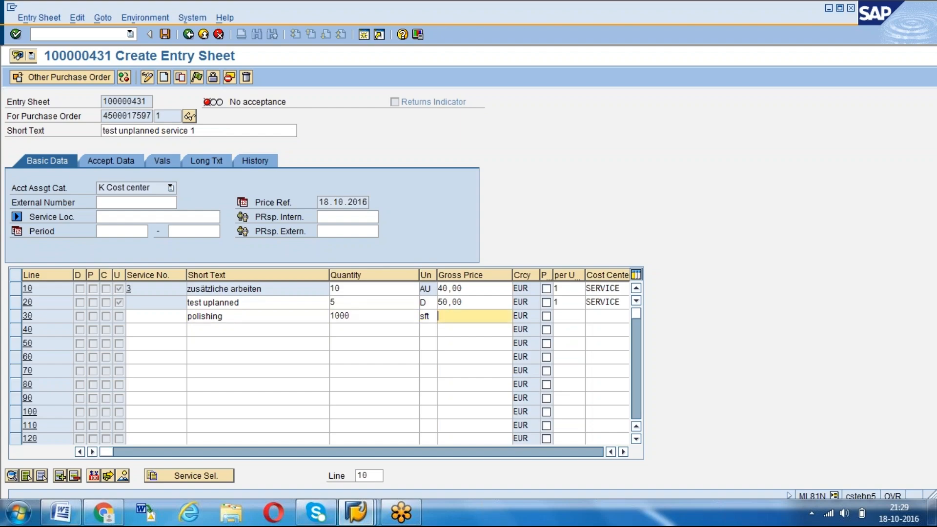
type("1")
key("Tab")
key("Tab")
key("Tab")
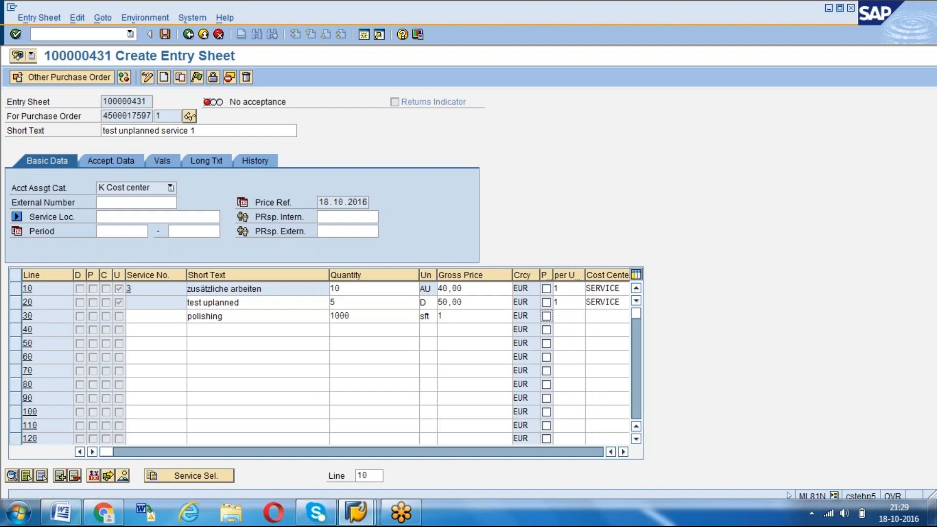
type("s")
key("Down")
key("Return")
Change the unit of the polishing service on line 30 to FT2
key("Return")
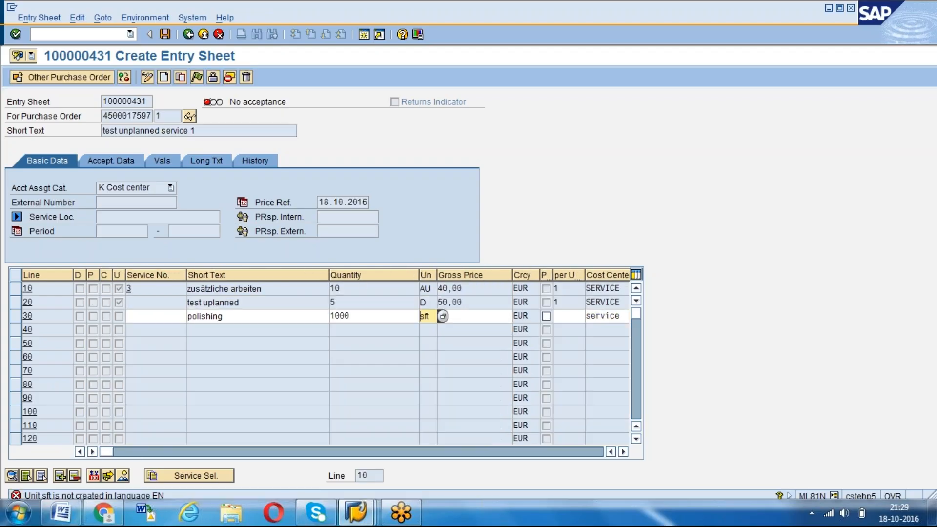
key("BackSpace")
key("BackSpace")
key("BackSpace")
type("FT2")
key("Return")
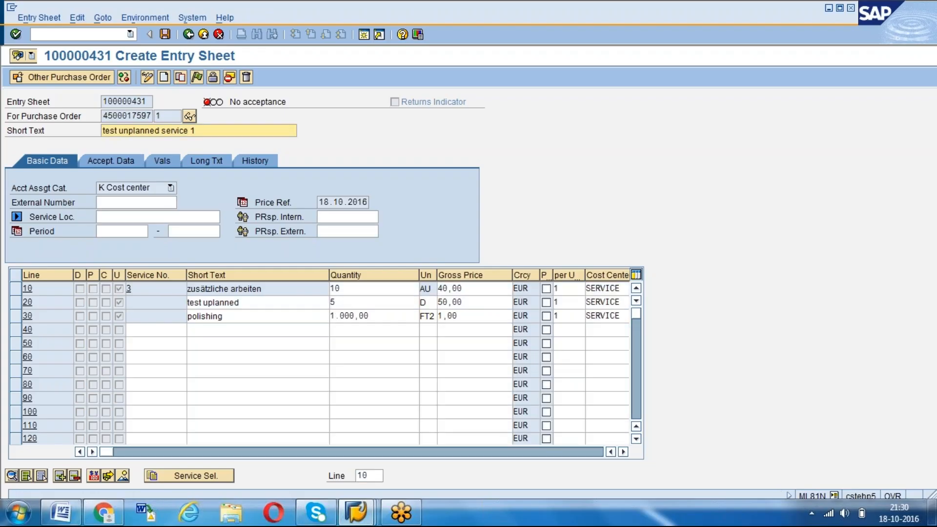
Accept the unplanned services on the entry sheet and save it
left_click(119, 317)
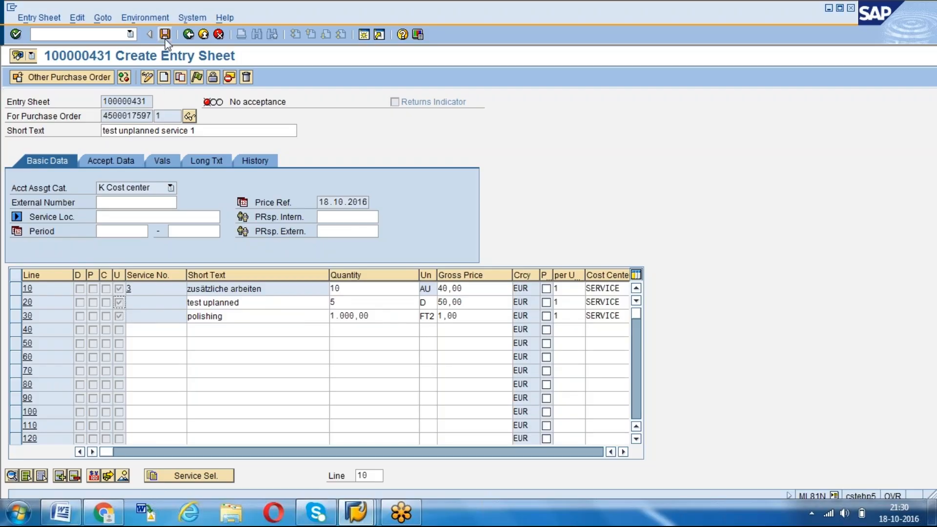
left_click(197, 77)
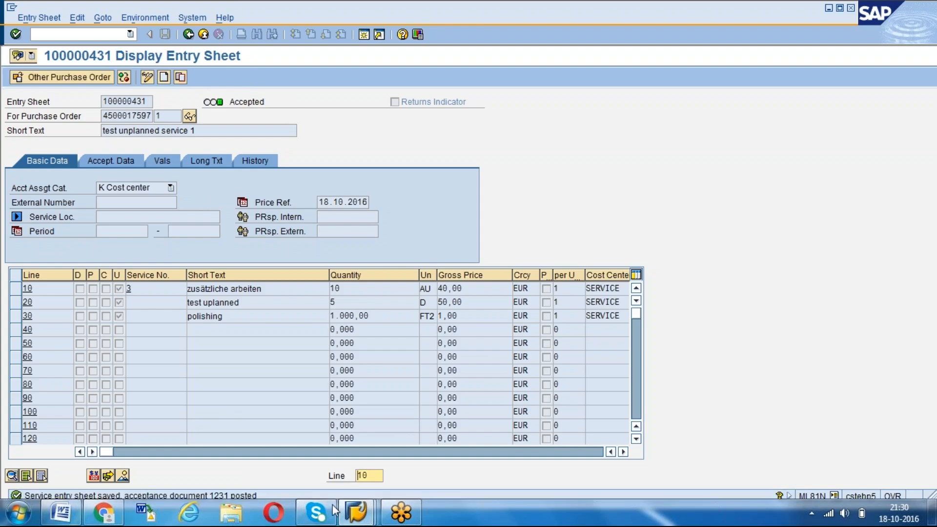
Switch to the purchase order session and start transaction ME21N to create a purchase order
left_click(364, 517)
left_click(364, 517)
left_click(356, 512)
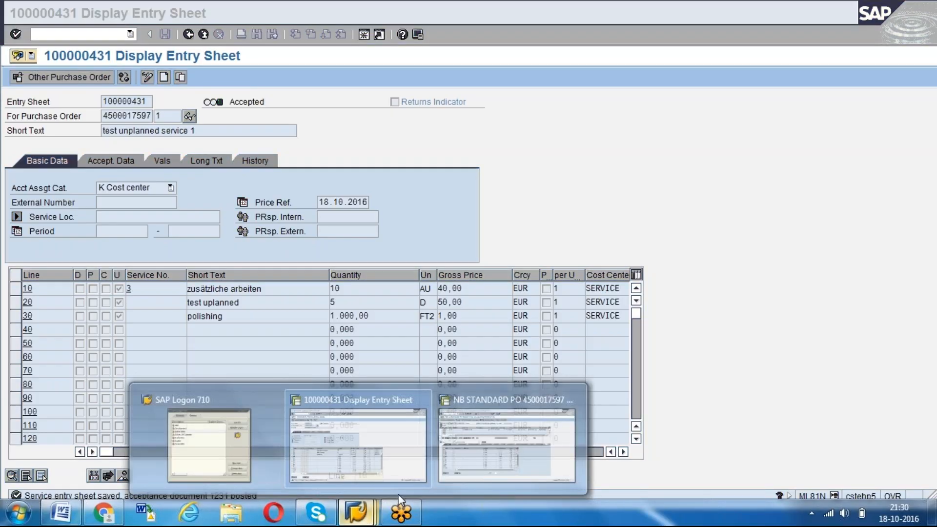
left_click(512, 408)
left_click(90, 33)
type("/NME23N")
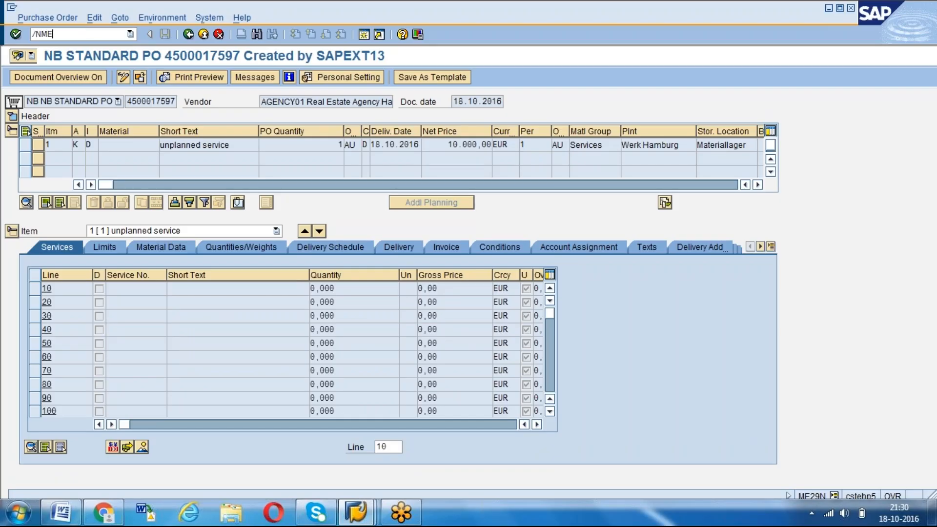
key("Return")
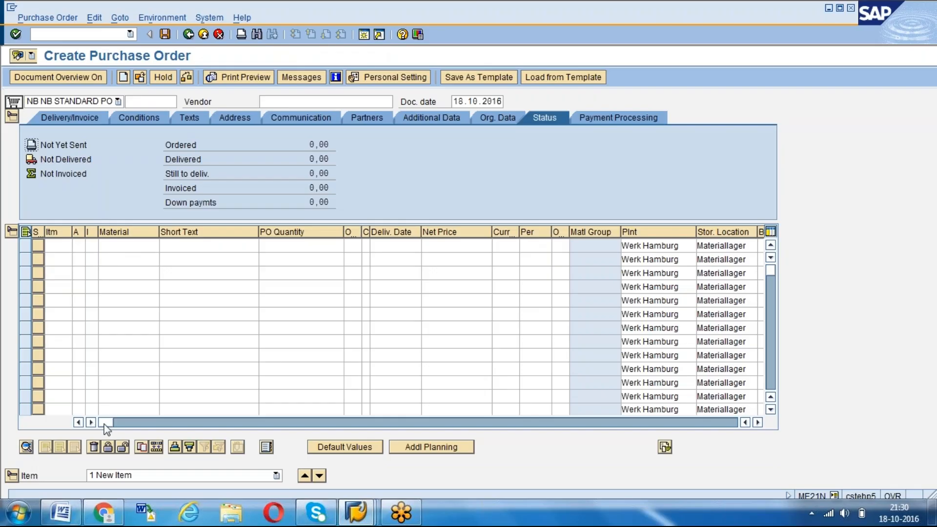
Copy the item from the earlier planned service purchase order by entering that order as the item's reference purchasing document
left_click_drag(105, 423, 483, 422)
left_click(438, 245)
type("45000173")
key("BackSpace")
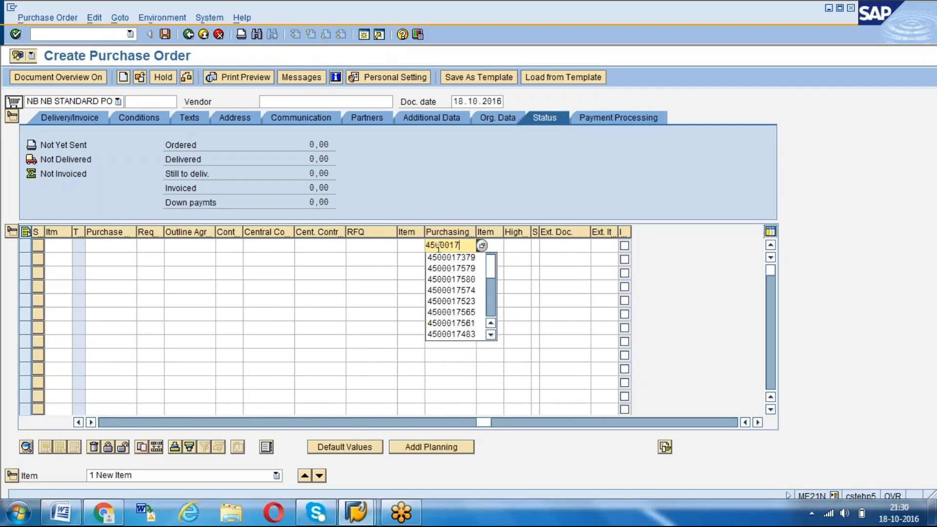
type("596")
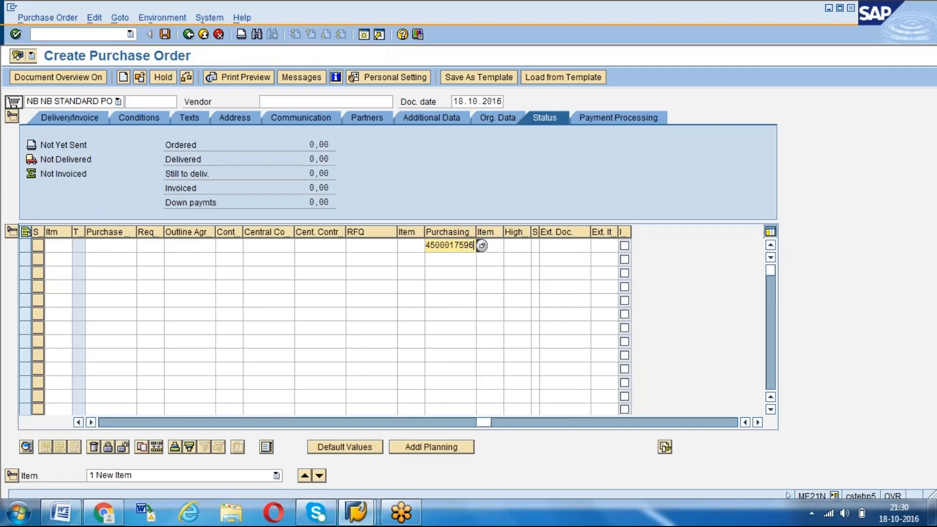
key("Return")
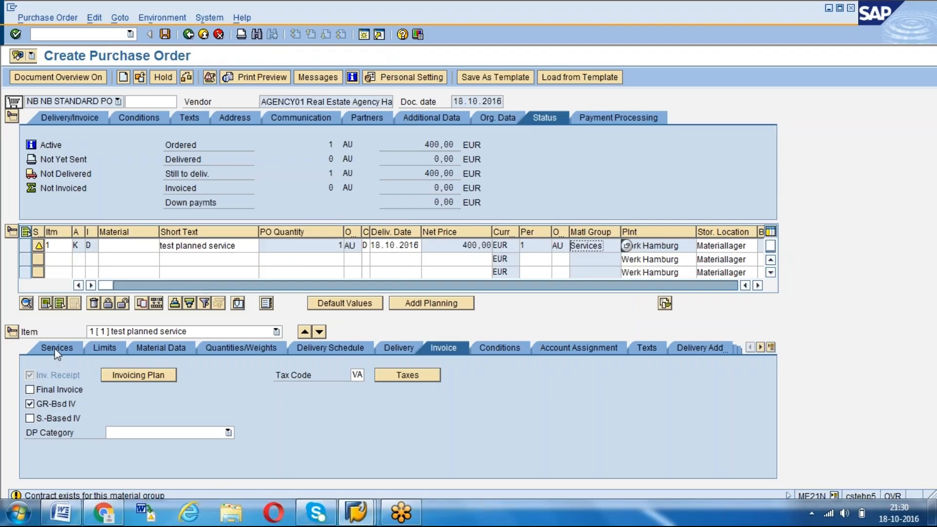
Set the quantity of service 3 on line 10 to 100 and save the purchase order
left_click(56, 348)
left_click(342, 287)
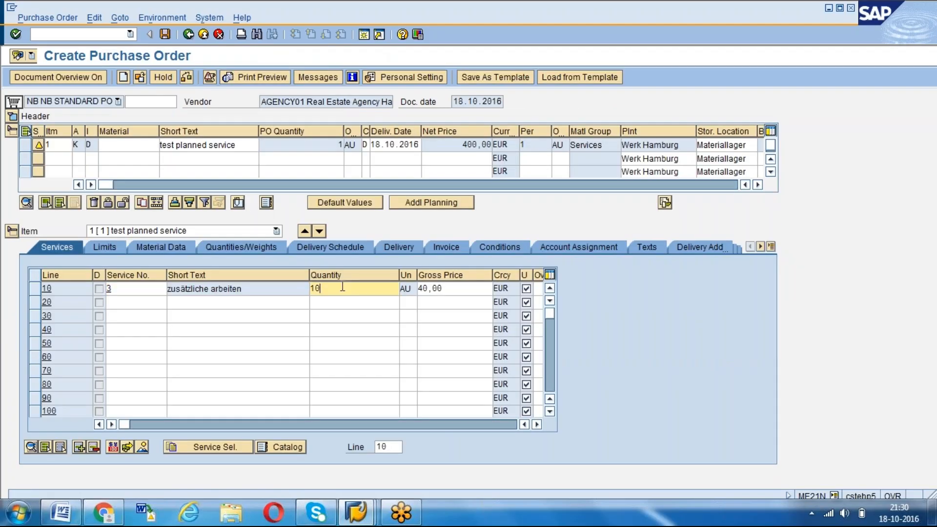
type("0")
key("Return")
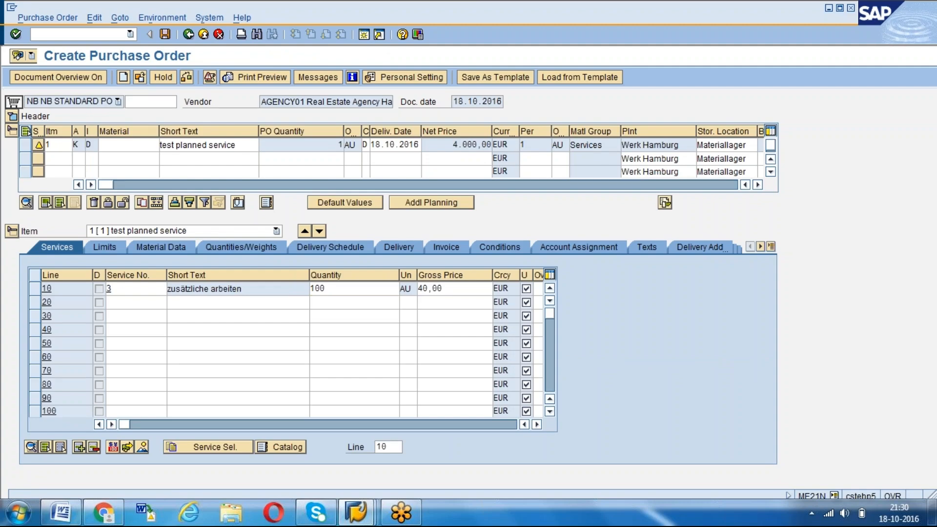
key("ctrl+s")
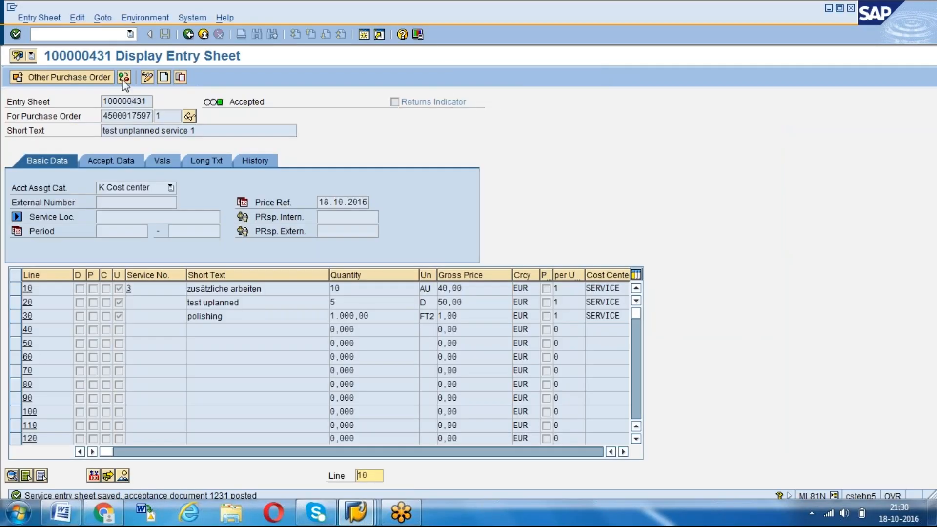
Switch to the service entry session and select the newly created purchase order
left_click(89, 80)
type("450001759")
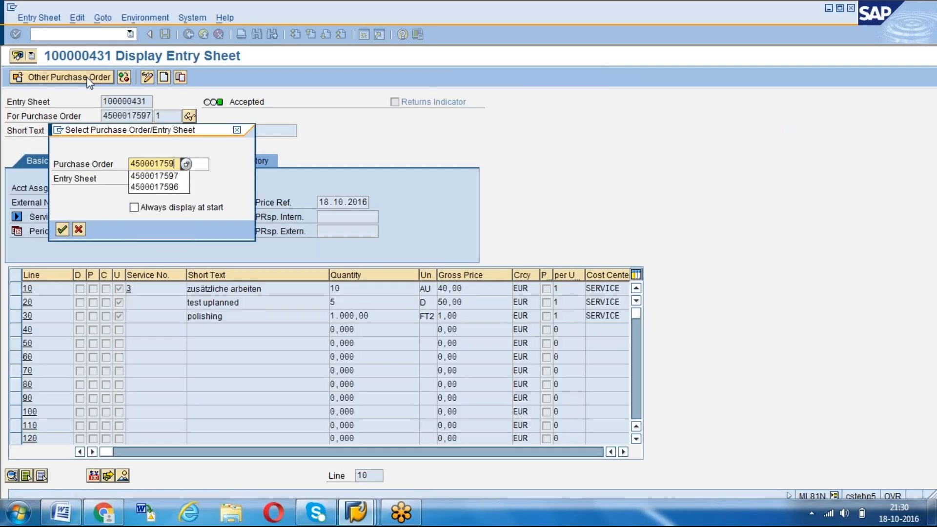
type("8")
key("Return")
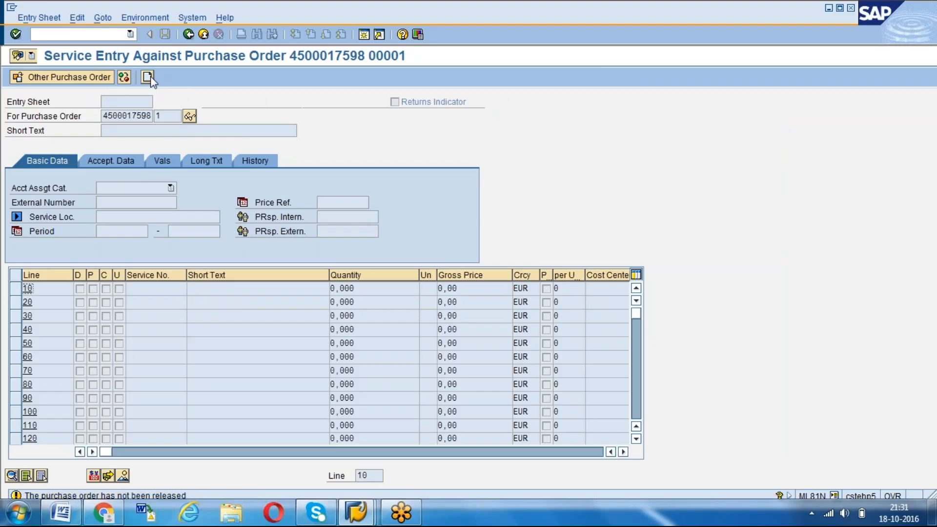
Switch to the purchase order session, start transaction ME29N and open the new planned service purchase order for release
key("alt+Tab")
left_click(79, 36)
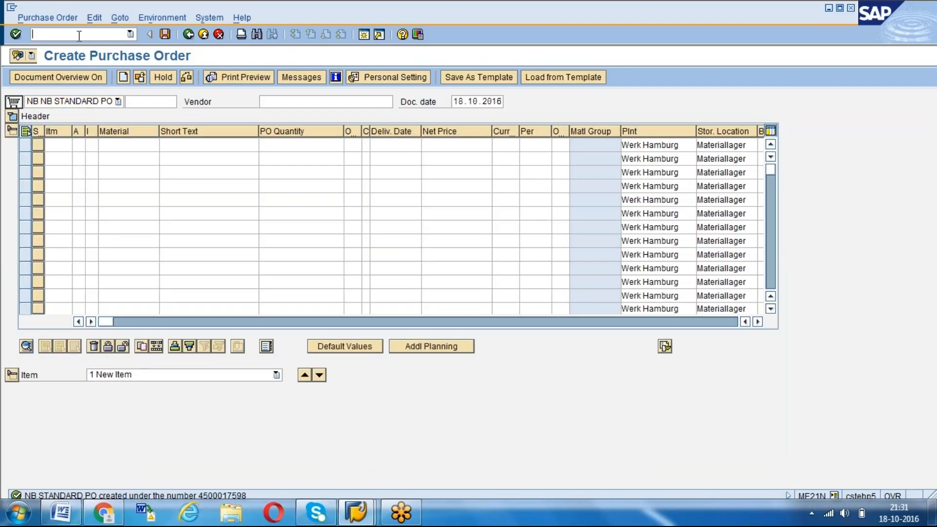
type("/NME29N")
key("Return")
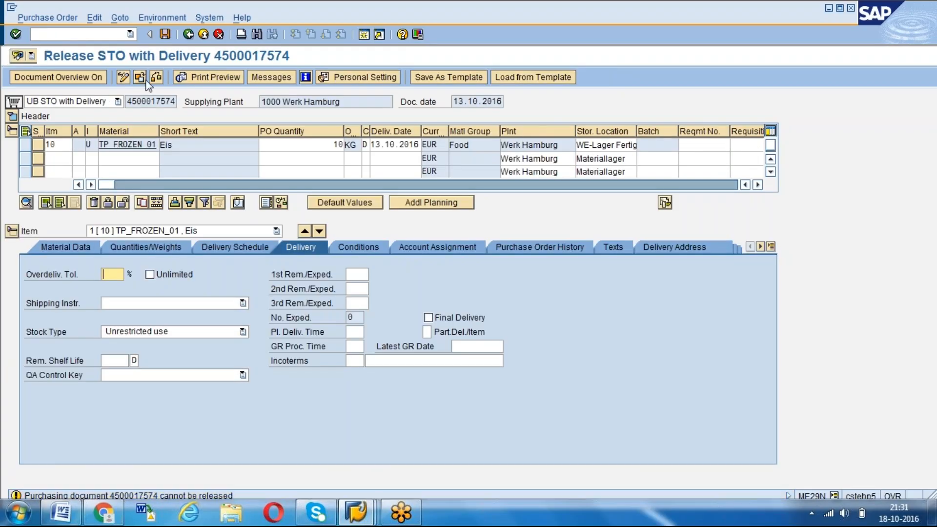
left_click(140, 77)
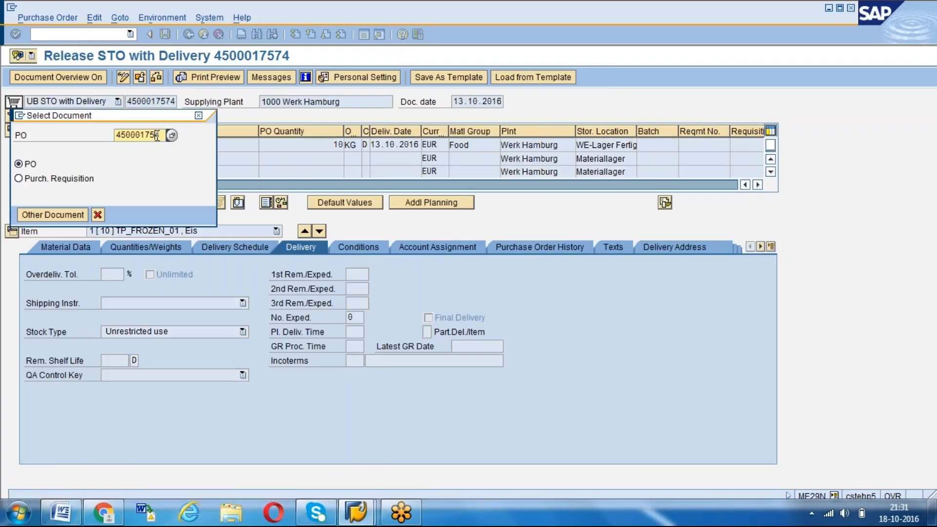
type("98")
key("Return")
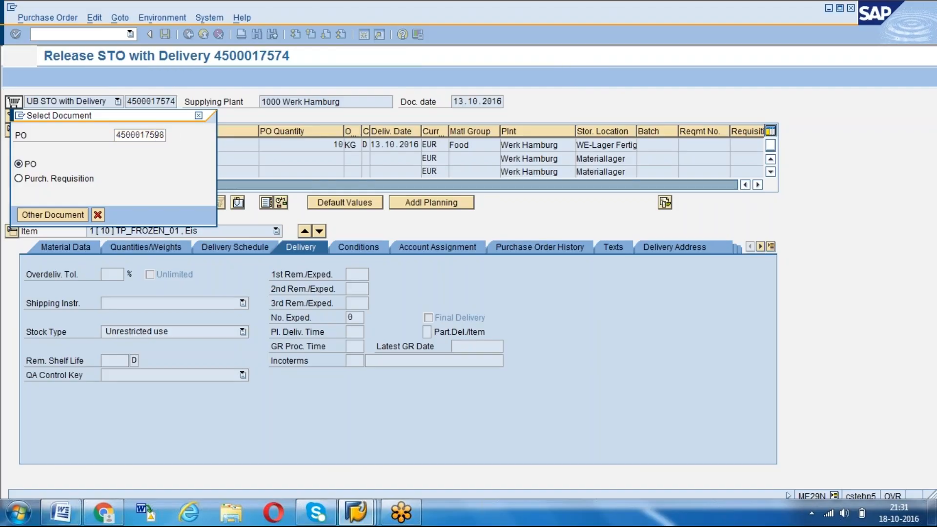
Release the purchase order with codes 30 (FM), 20 (MANAGER) and 10 (Officer), and save it
left_click(13, 117)
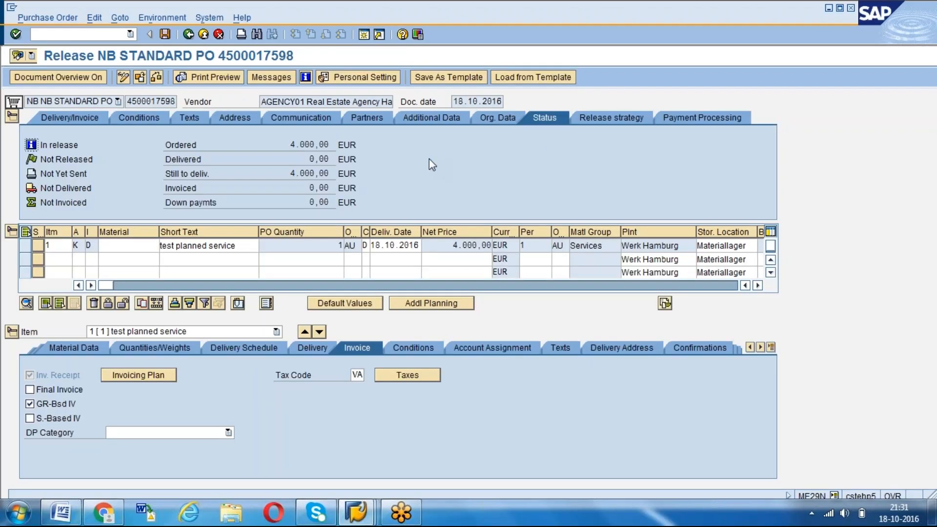
left_click(610, 117)
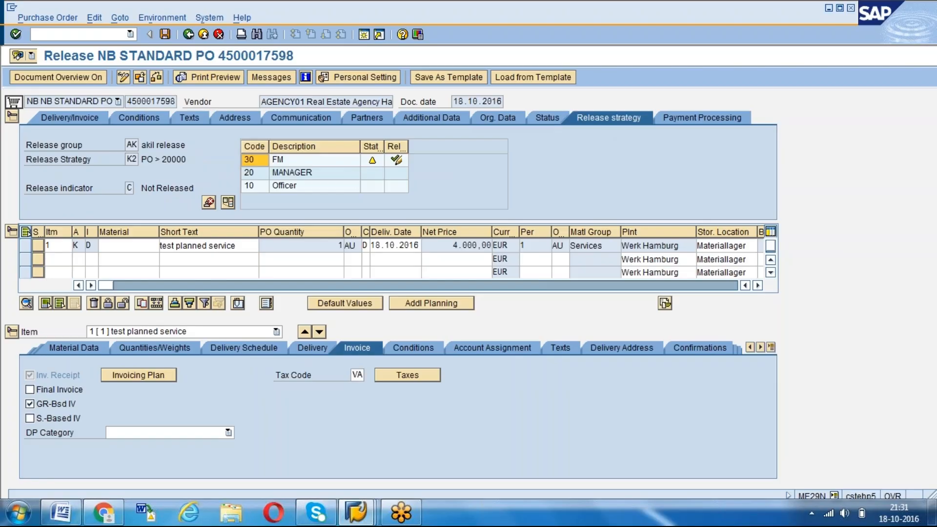
left_click(396, 159)
left_click(396, 172)
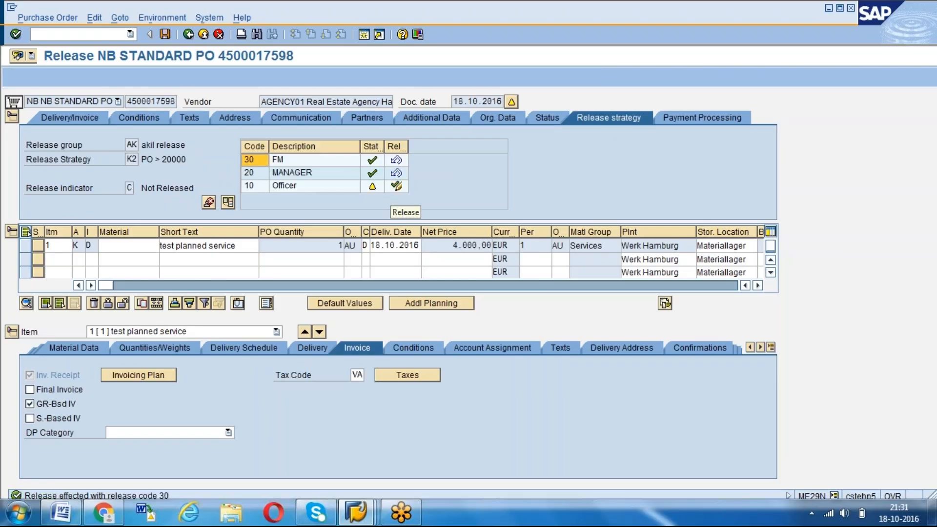
left_click(396, 186)
left_click(165, 34)
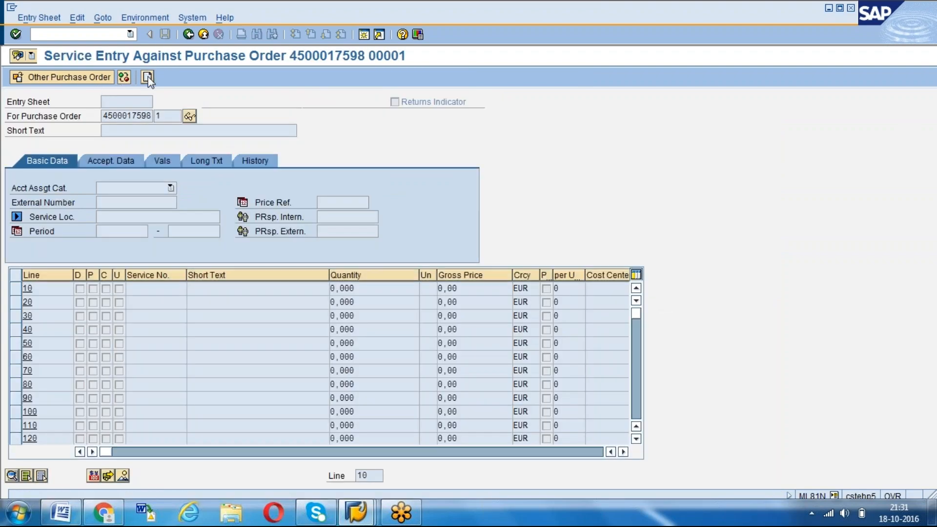
left_click(147, 76)
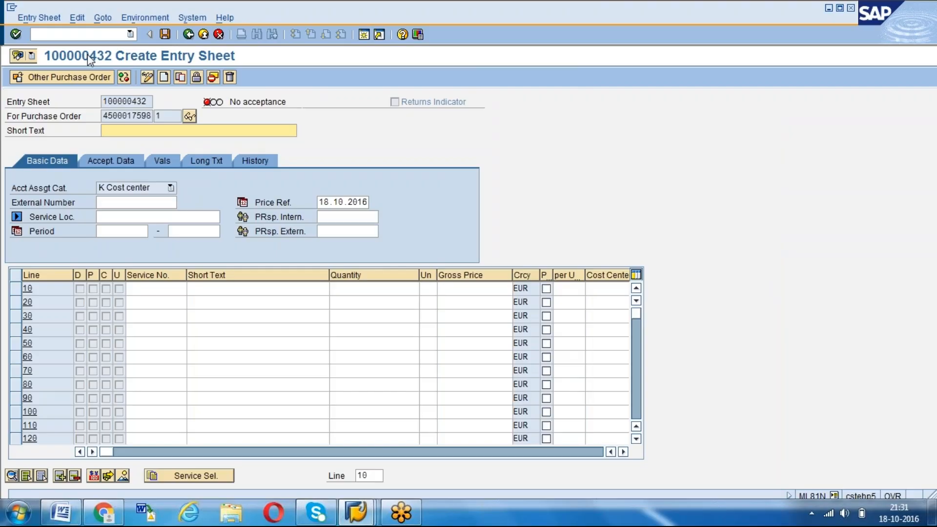
left_click(83, 34)
type("/NML")
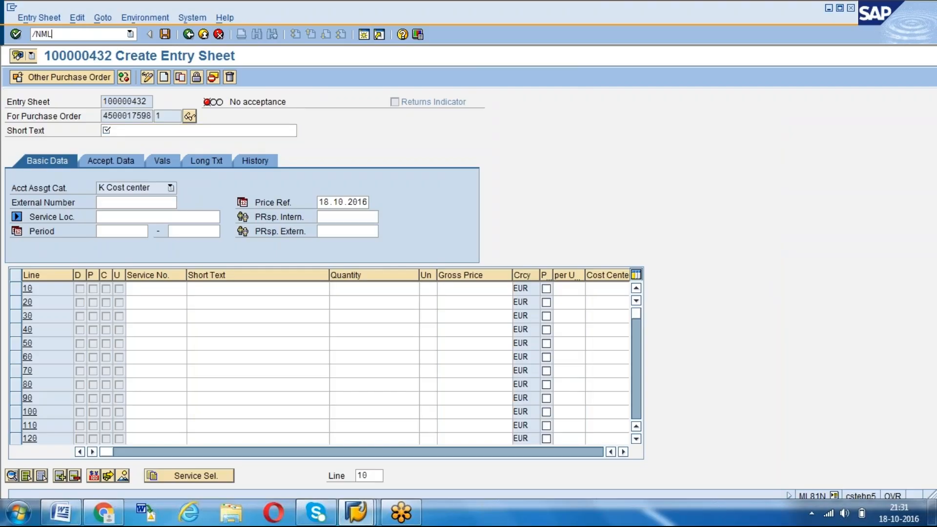
type("81N")
key("Return")
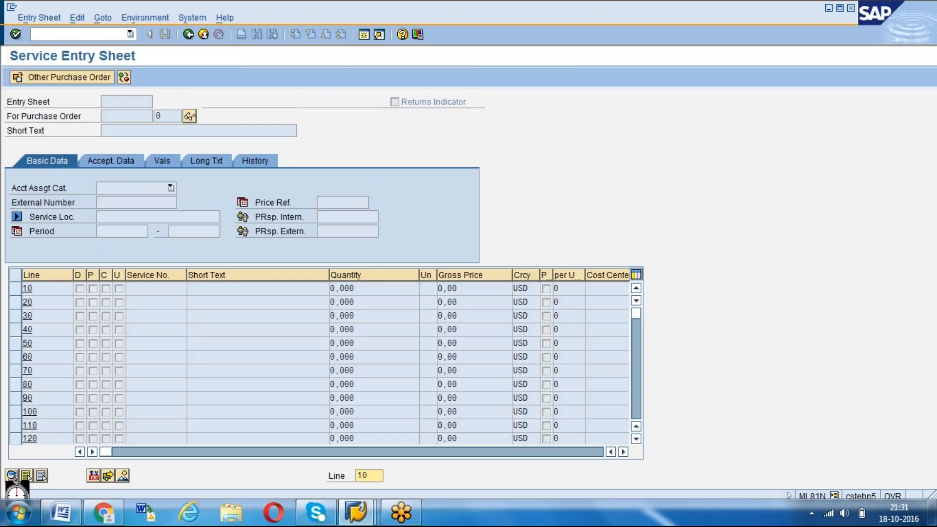
Select the released planned service purchase order in ML81N and create a new entry sheet for it
left_click(95, 79)
key("Down")
key("Return")
key("Return")
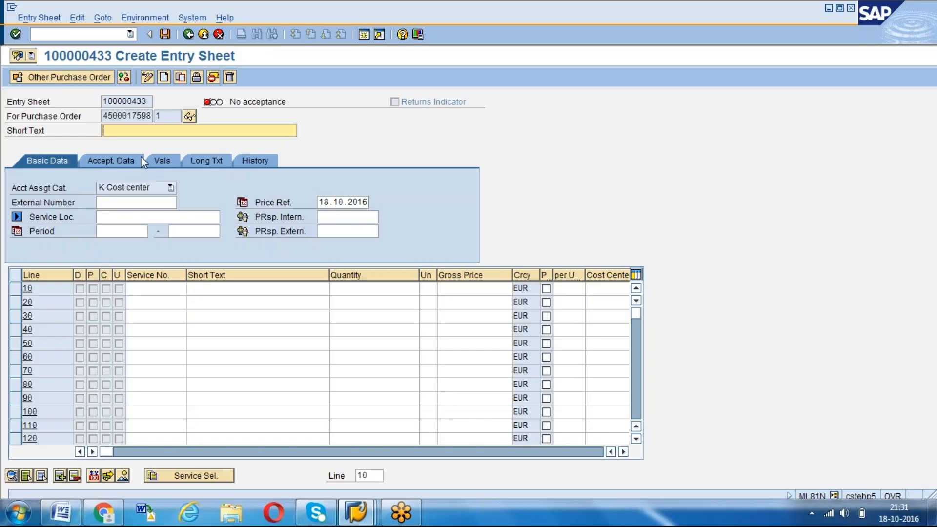
Give the new entry sheet the short text "test planned service 1"
key("Down")
key("Down")
left_click(141, 154)
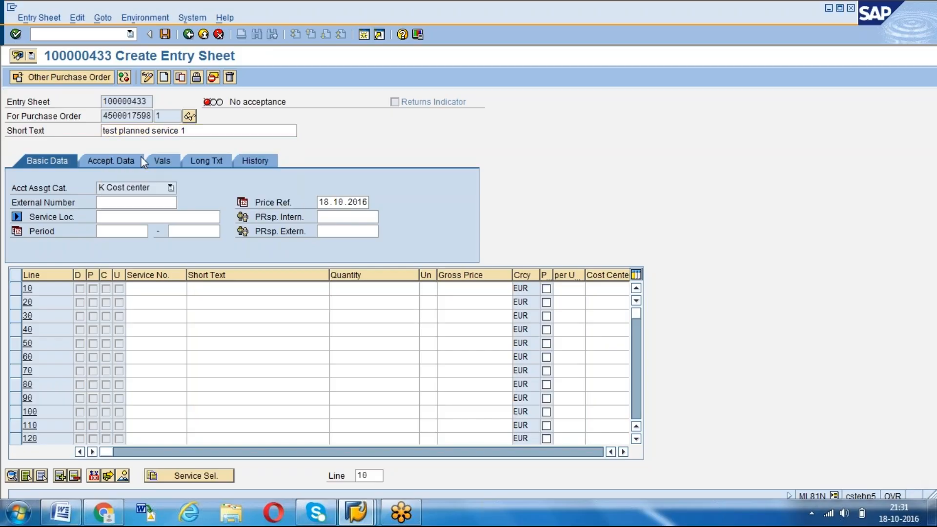
Adopt service line 10, zusätzliche arbeiten, from the purchase order into the entry sheet without the full quantity
left_click(147, 288)
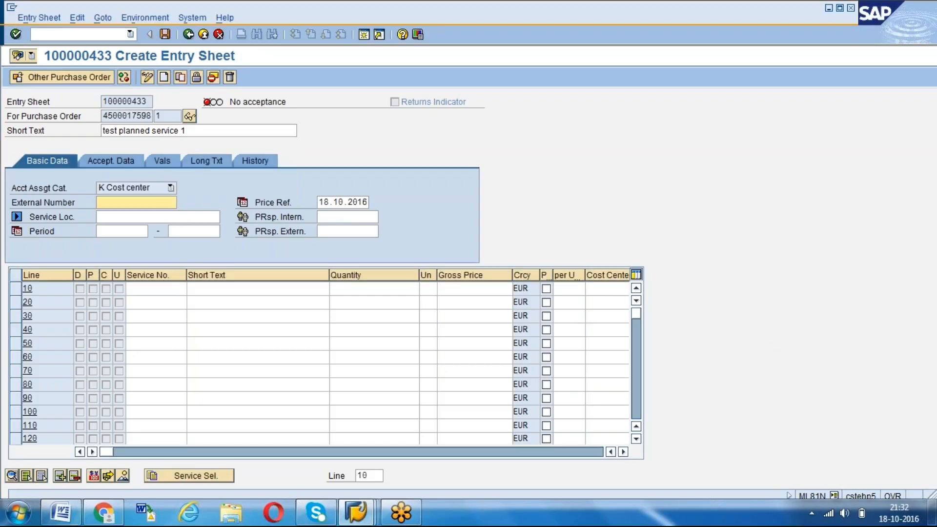
left_click(165, 475)
left_click(62, 301)
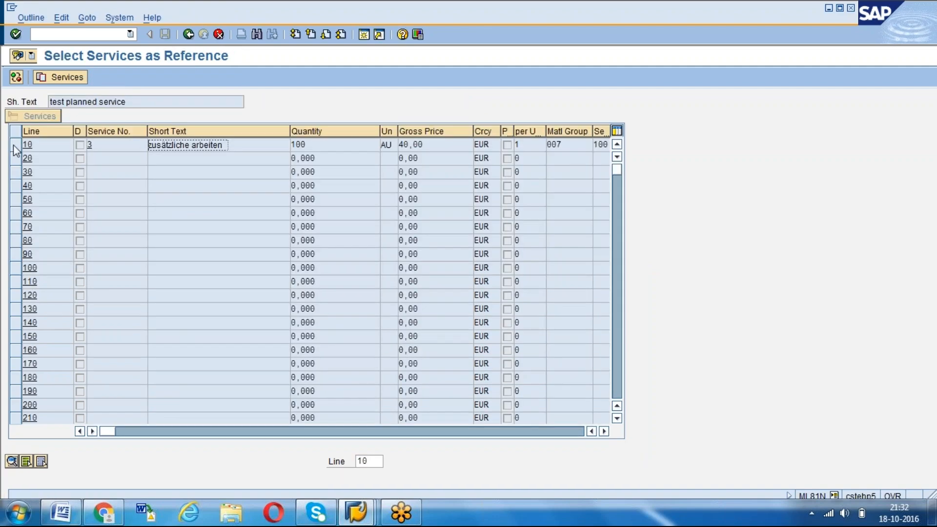
left_click(14, 146)
left_click(43, 78)
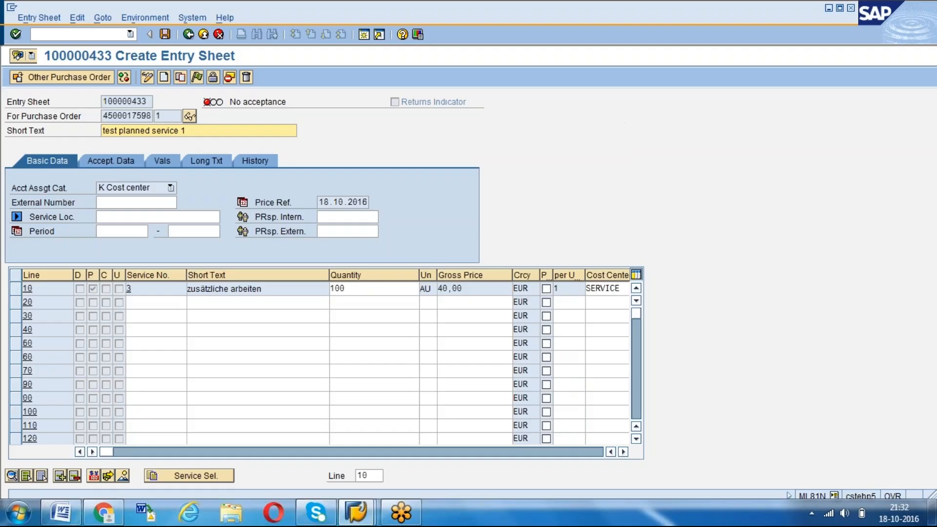
Set the quantity of service line 10 to 30, and accept and save the entry sheet
left_click(360, 289)
key("BackSpace")
key("BackSpace")
key("BackSpace")
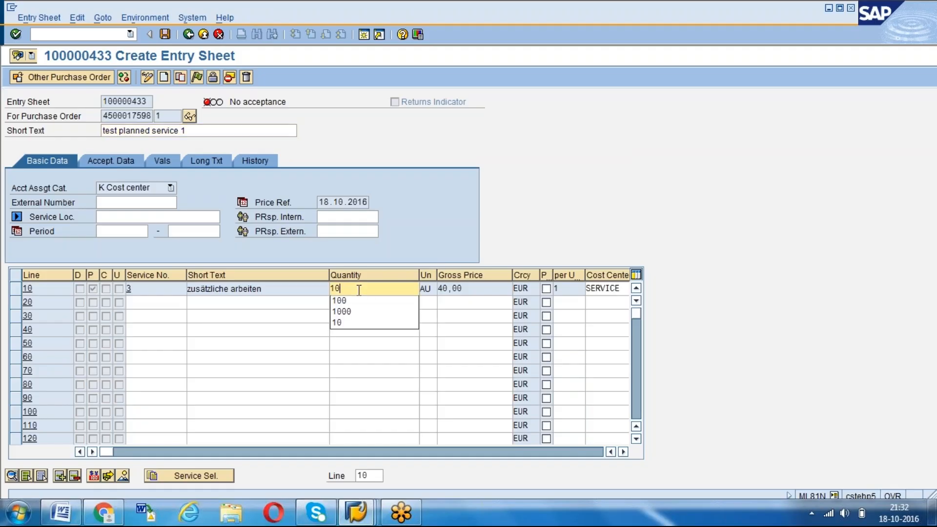
type("3")
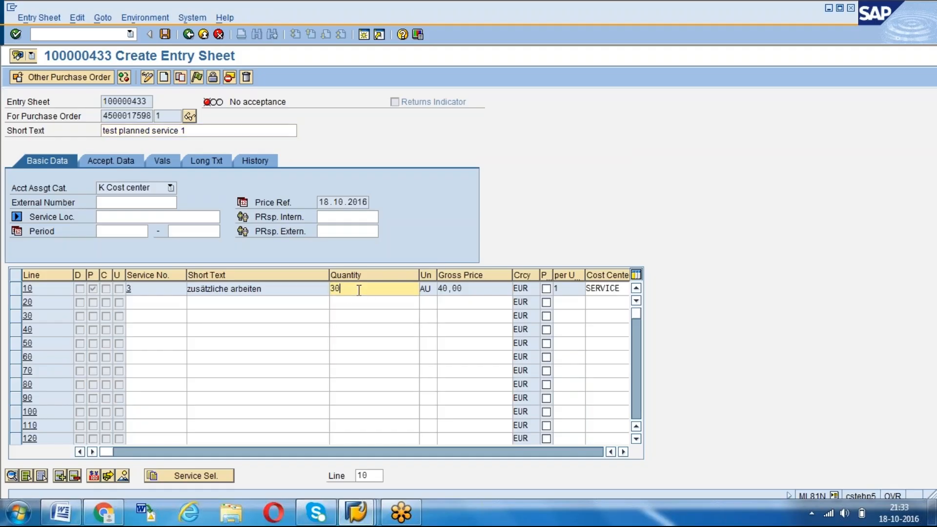
type("0")
key("Return")
left_click(198, 77)
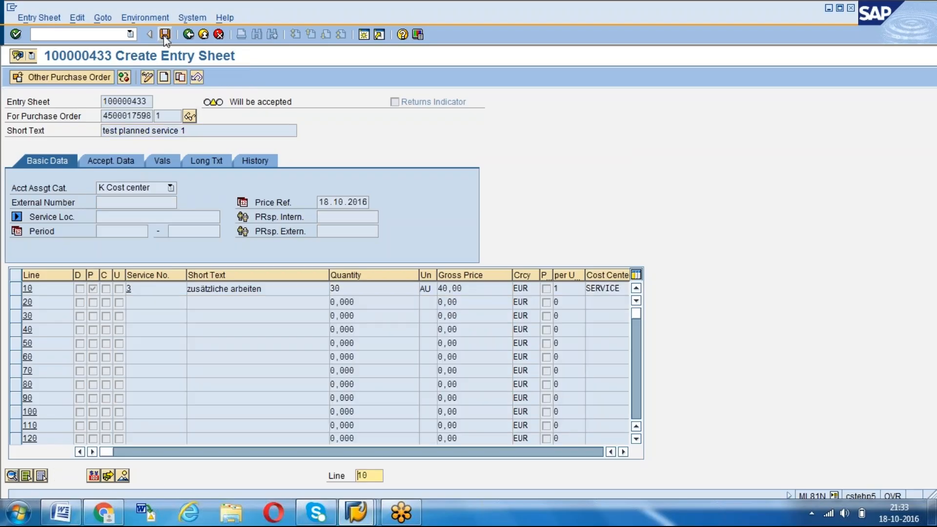
left_click(164, 37)
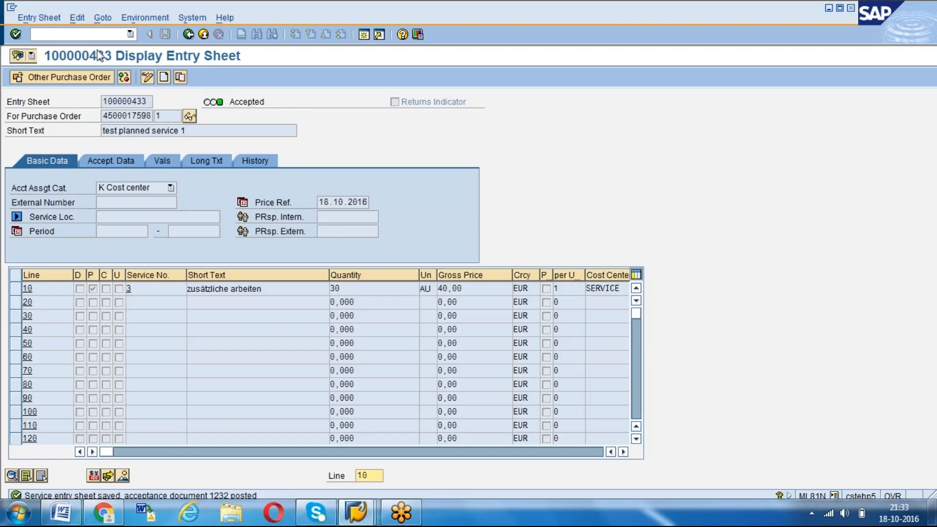
Reselect the same purchase order and create a second entry sheet with the short text "test planned service 2"
left_click(72, 79)
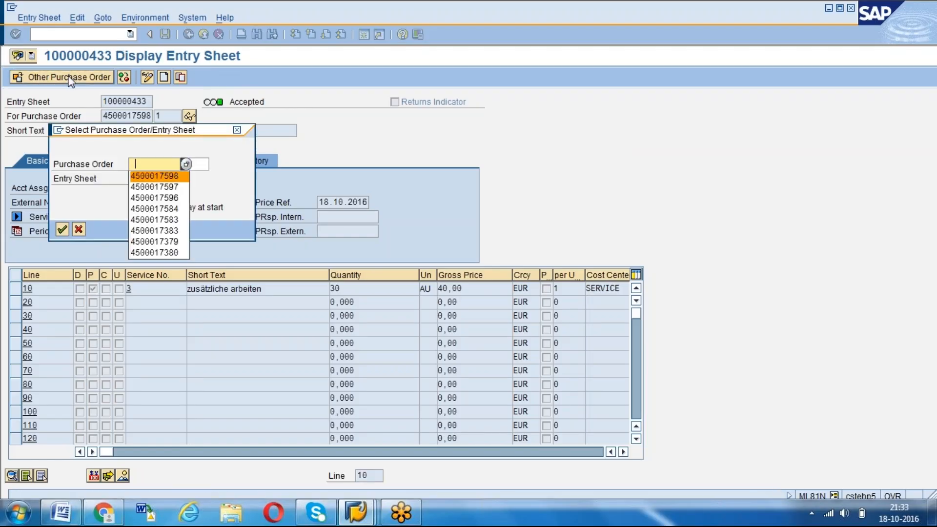
key("Return")
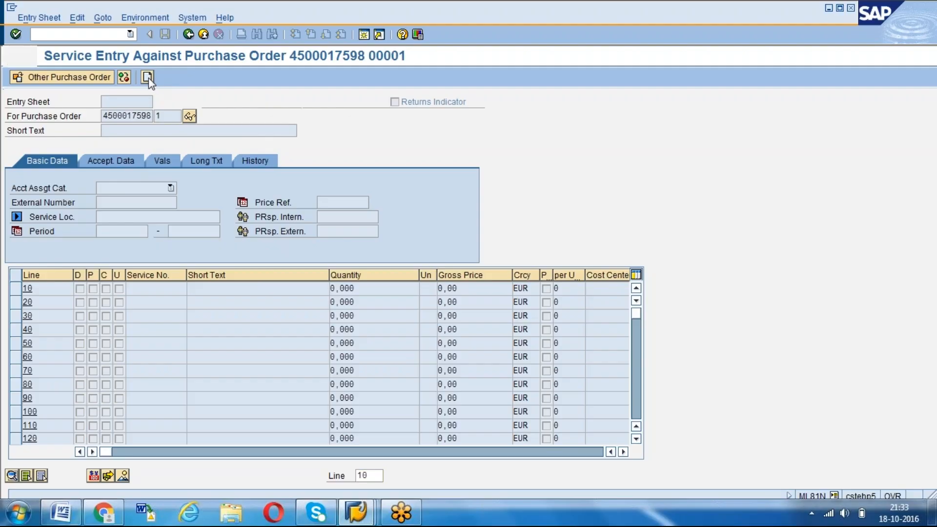
left_click(149, 78)
key("Down")
key("Return")
key("BackSpace")
type("2")
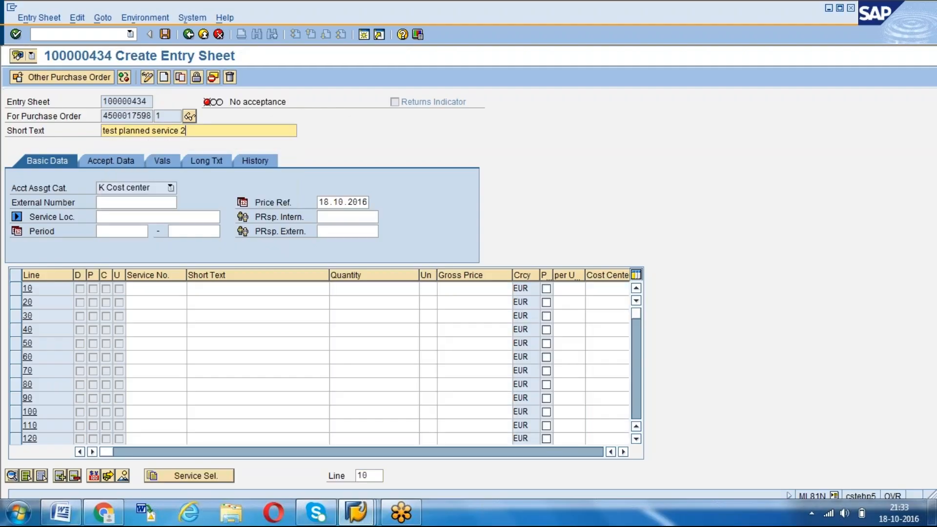
Adopt service line 10, zusätzliche arbeiten, from the purchase order into the second entry sheet
left_click(185, 476)
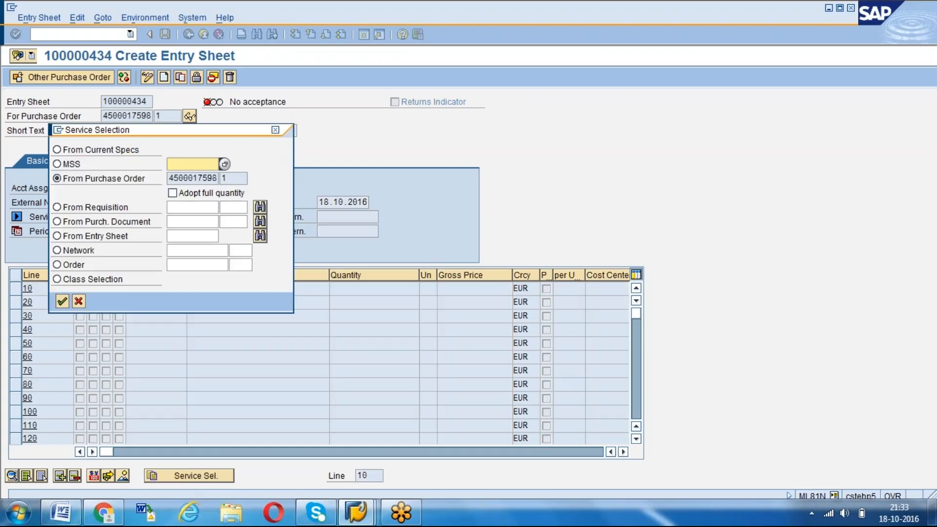
key("Return")
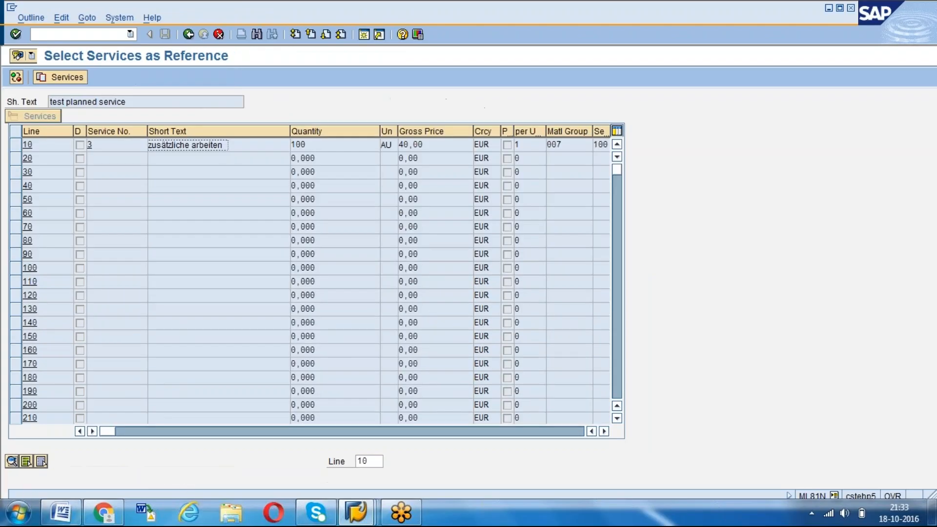
left_click(15, 145)
left_click(64, 77)
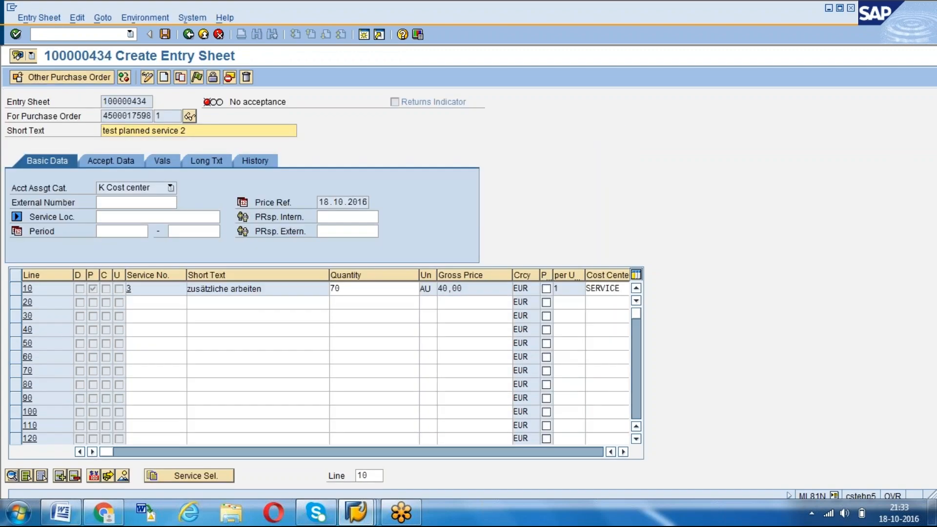
Set the quantity of the second sheet's service line to 60, and accept and save the sheet
left_click(349, 291)
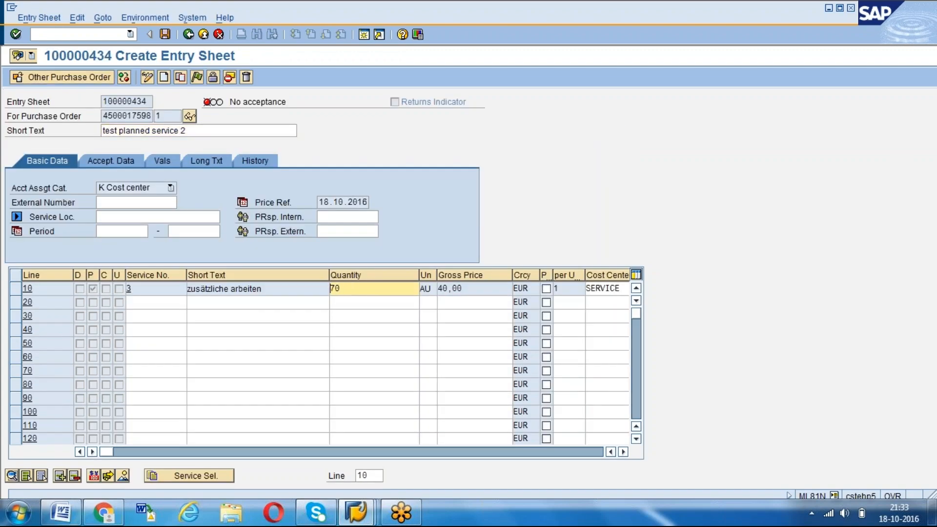
type("60")
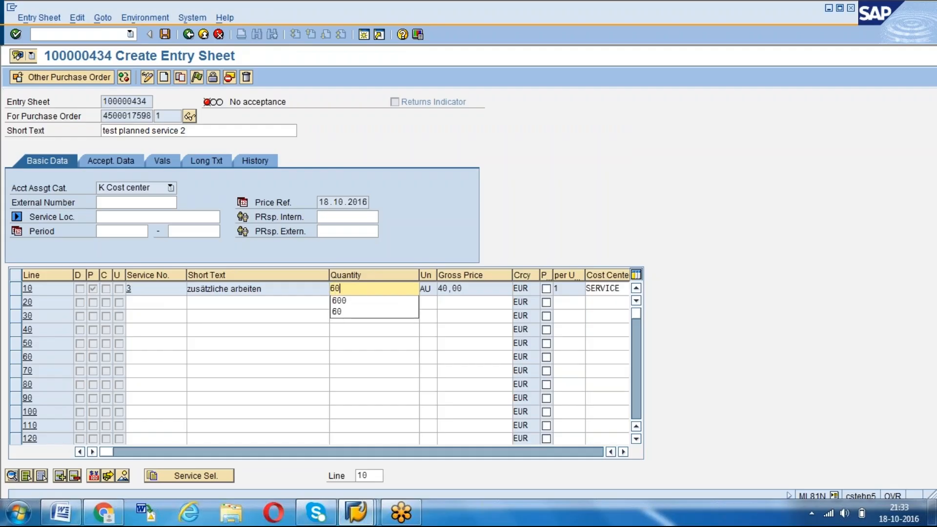
key("Return")
left_click(196, 78)
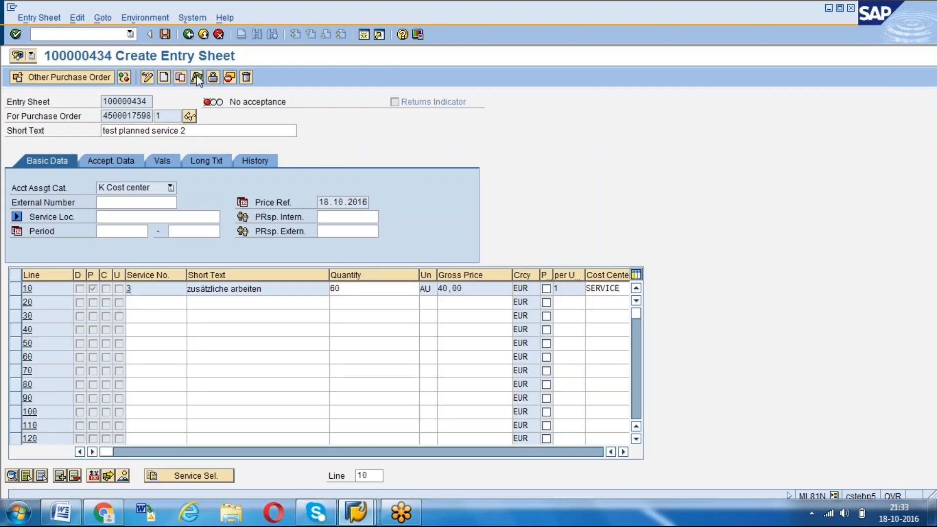
left_click(166, 36)
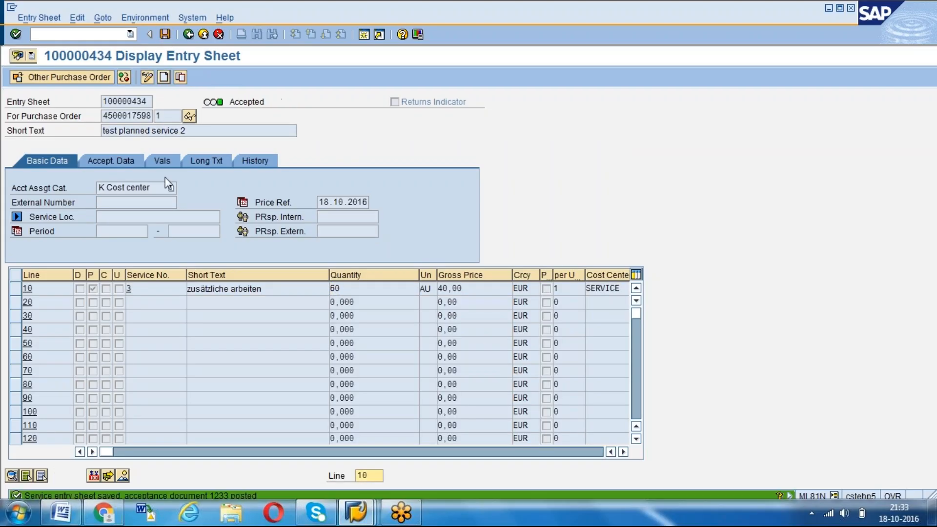
Switch to the purchase order session and examine the goods receipt and service entry amounts in the purchase order history
left_click(356, 513)
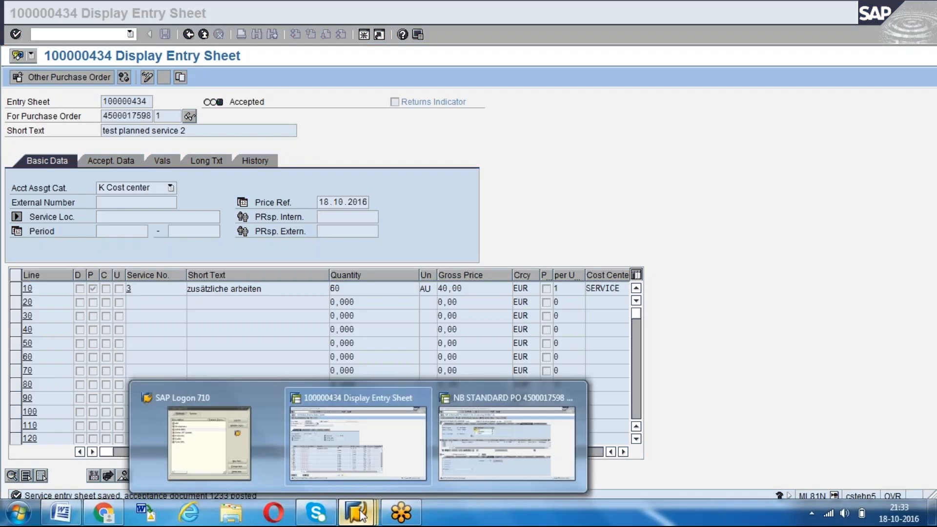
left_click(501, 437)
left_click(141, 77)
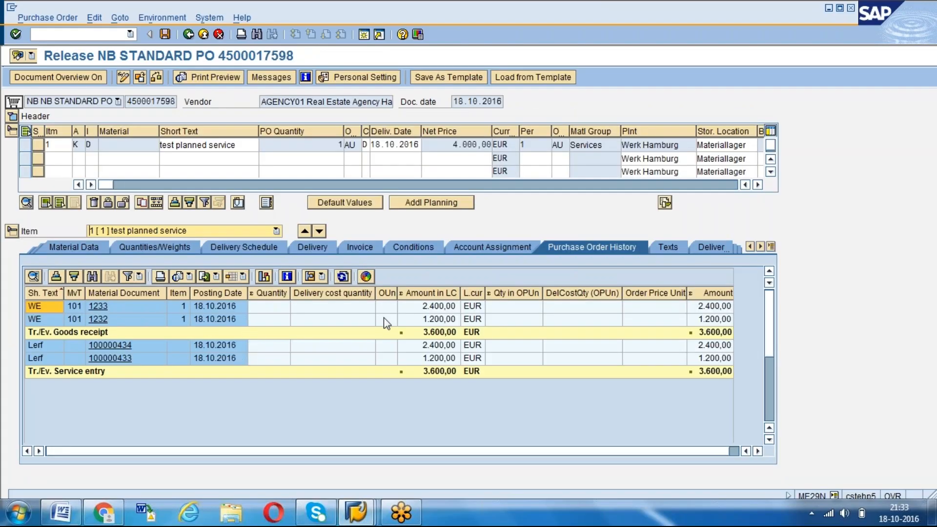
left_click(426, 359)
left_click(430, 347)
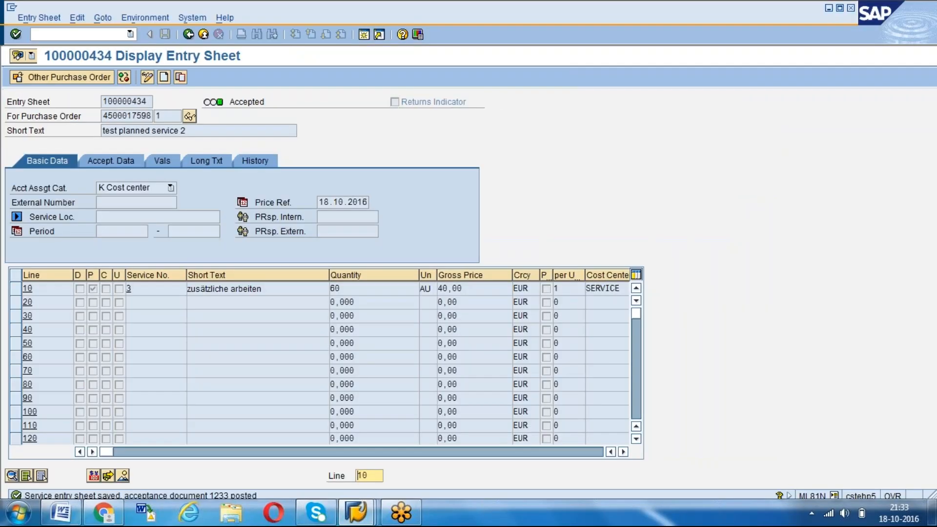
Reselect the planned service purchase order in ML81N and switch the order in the ME29N session to display mode
left_click(77, 80)
key("Down")
key("Down")
key("Return")
key("Return")
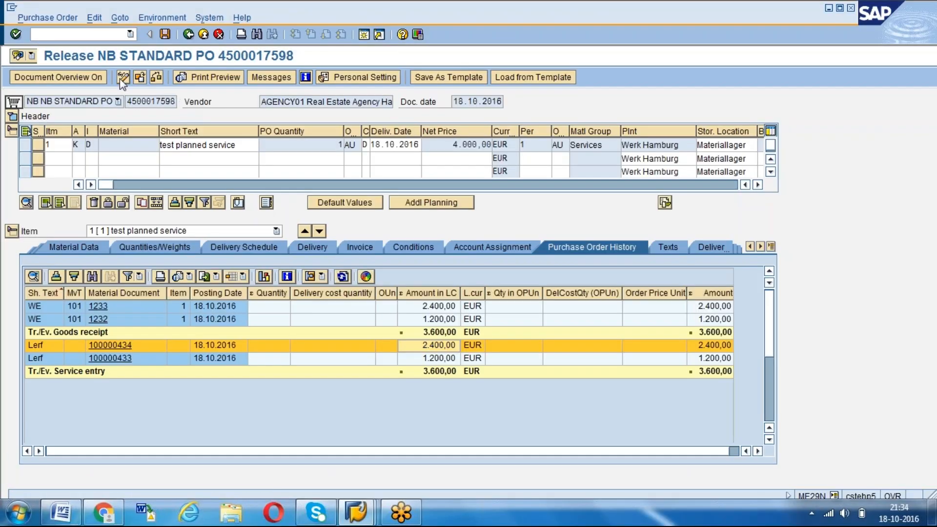
left_click(121, 77)
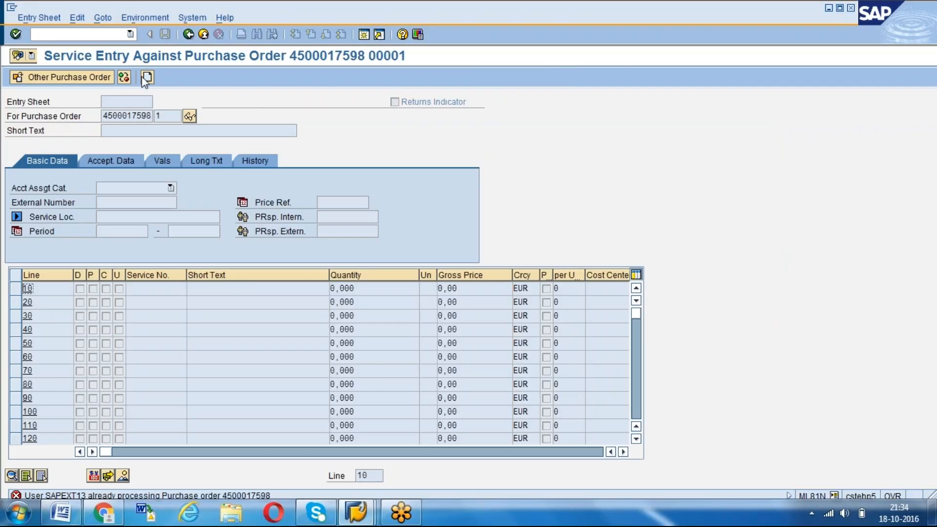
Create a third entry sheet for the purchase order with the short text "test planned service 3"
left_click(148, 77)
key("BackSpace")
key("Down")
key("Return")
key("BackSpace")
type("3")
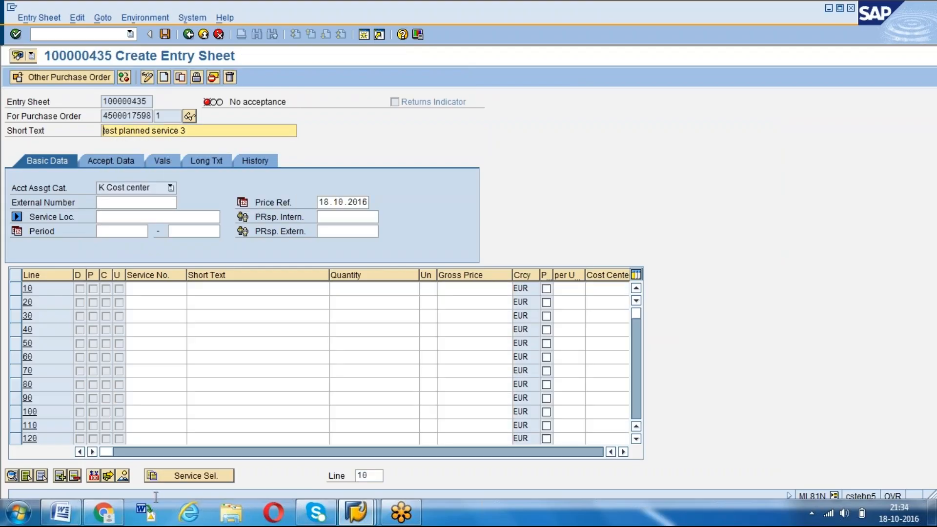
Adopt service line 10, zusätzliche arbeiten, from the purchase order into the third entry sheet
left_click(177, 477)
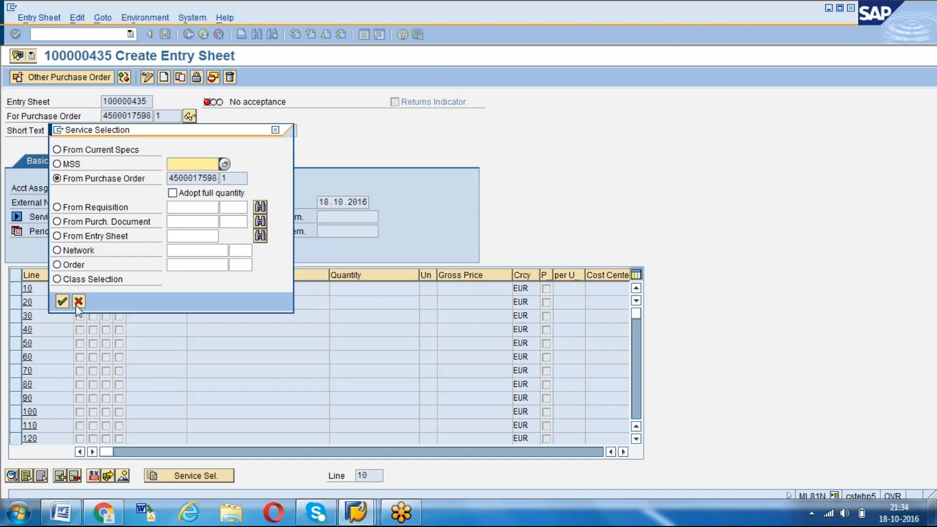
left_click(62, 300)
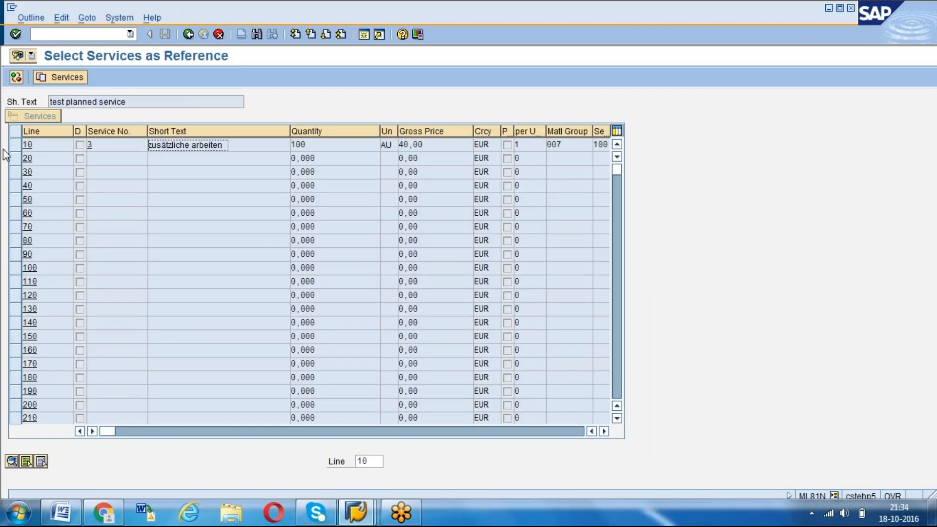
left_click(14, 145)
left_click(55, 74)
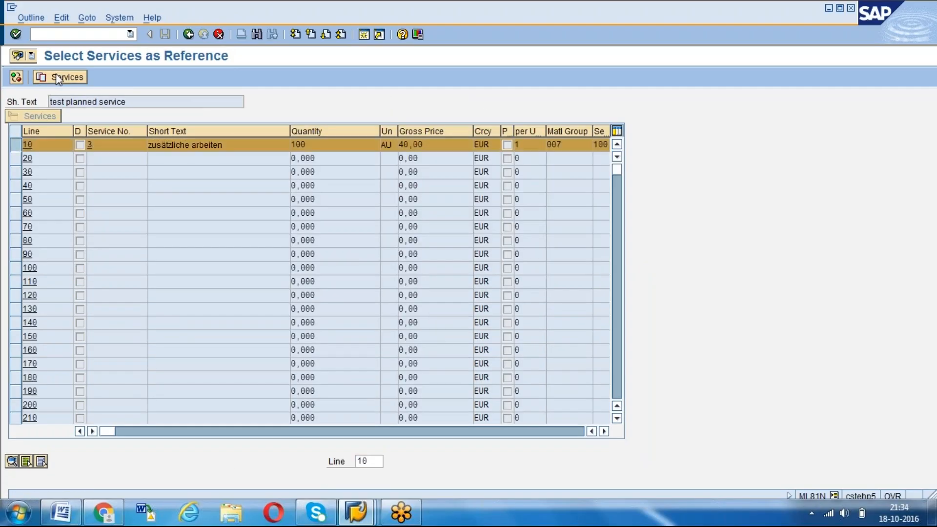
Expand the item details in the purchase order session and review the amounts already entered in the order history
left_click(329, 288)
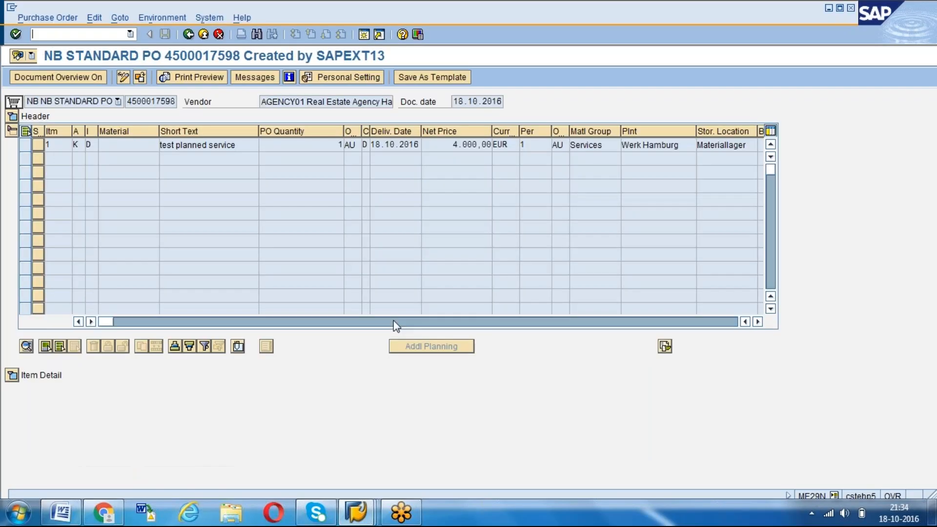
left_click(12, 376)
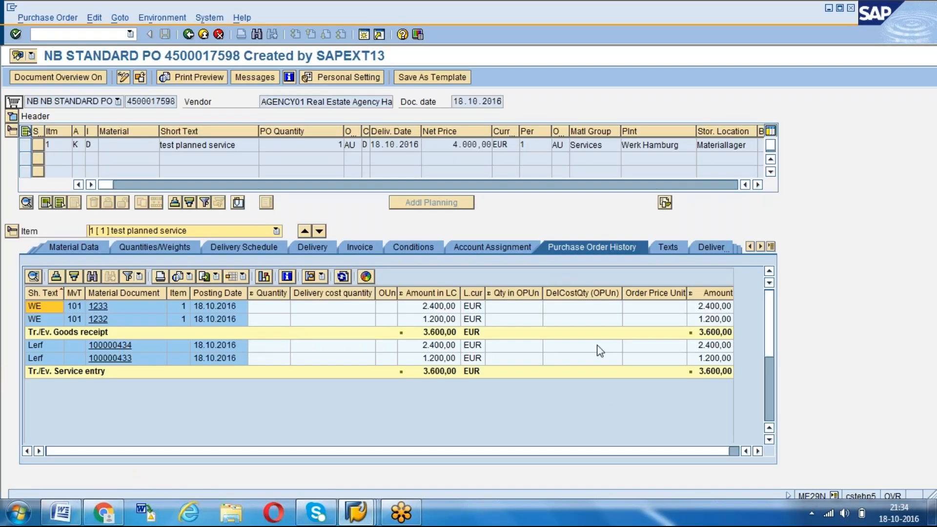
left_click_drag(349, 450, 541, 456)
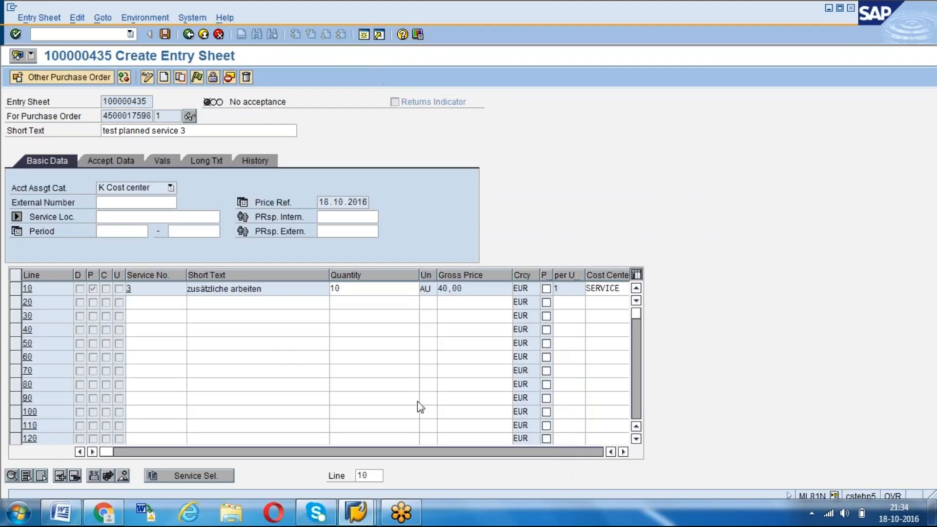
Set the quantity of the third sheet's service line to 15 and mark the sheet for acceptance
type("15")
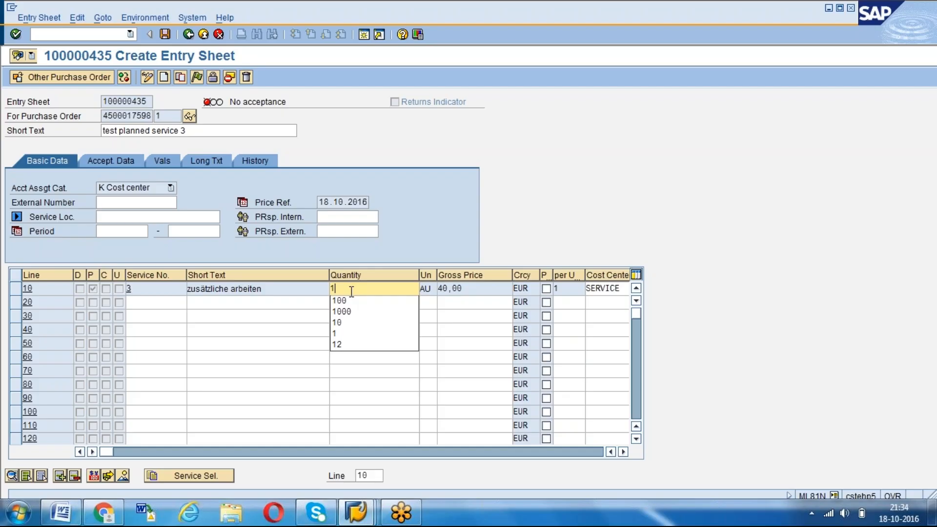
key("Return")
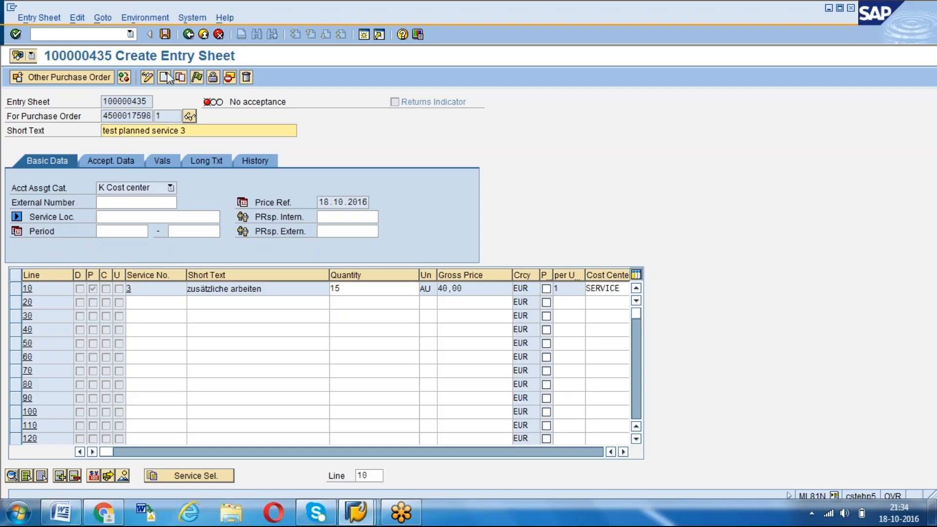
left_click(197, 79)
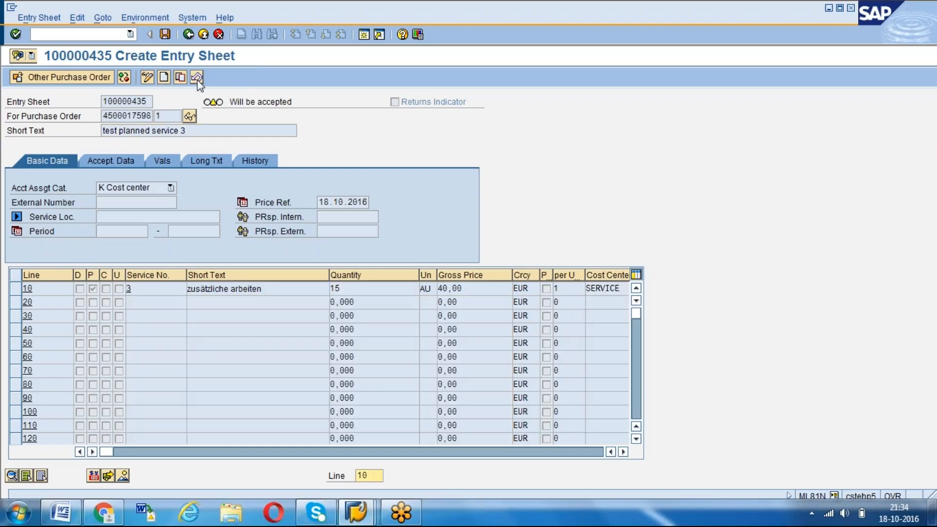
Inspect the material data and limits of the planned service item in the purchase order
left_click(189, 116)
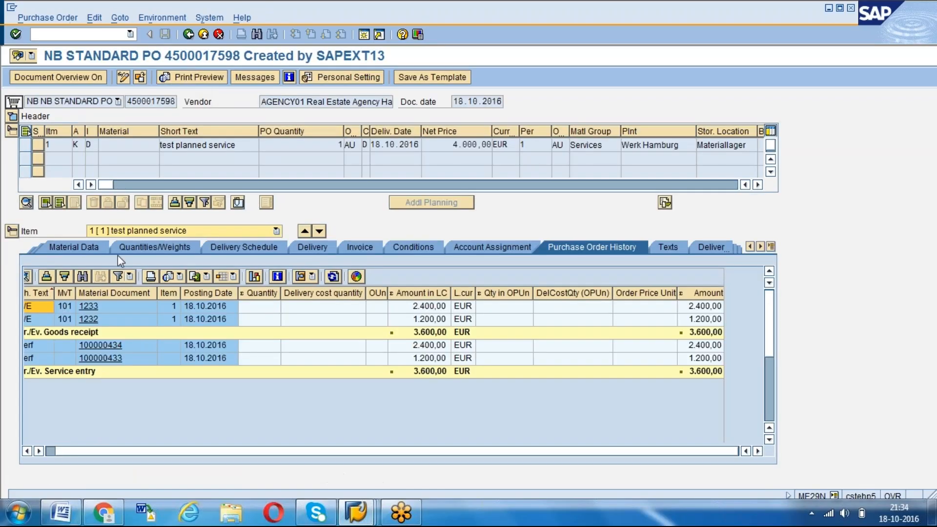
left_click(79, 246)
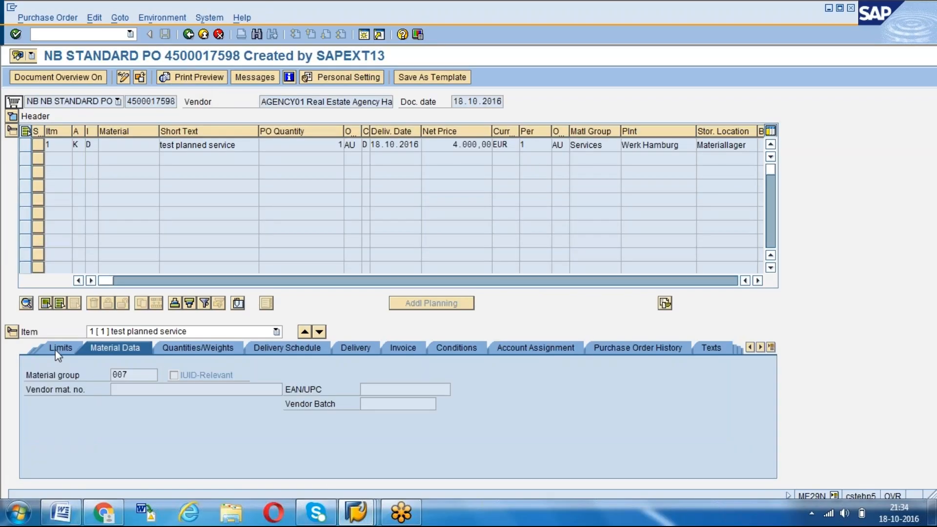
left_click(54, 349)
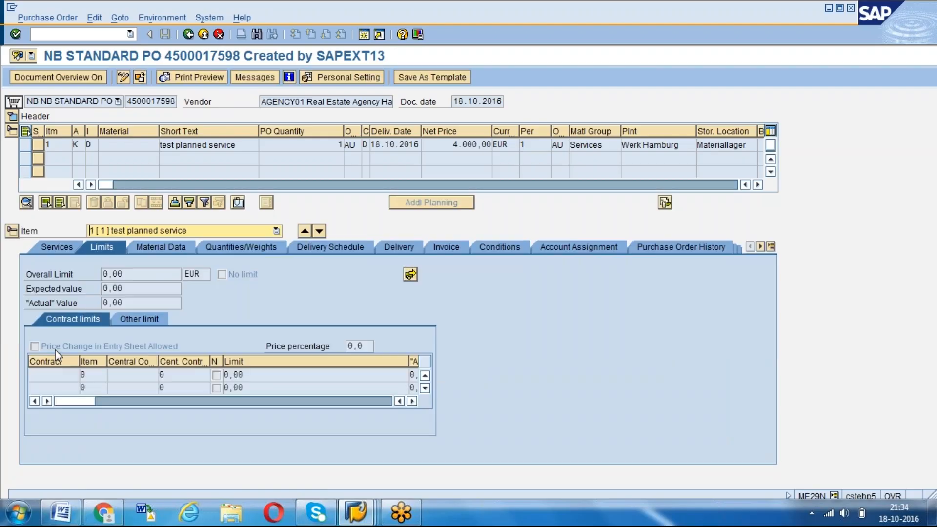
Inspect the planned service item's service line 10 and its overdelivery tolerance settings in the purchase order
left_click(54, 247)
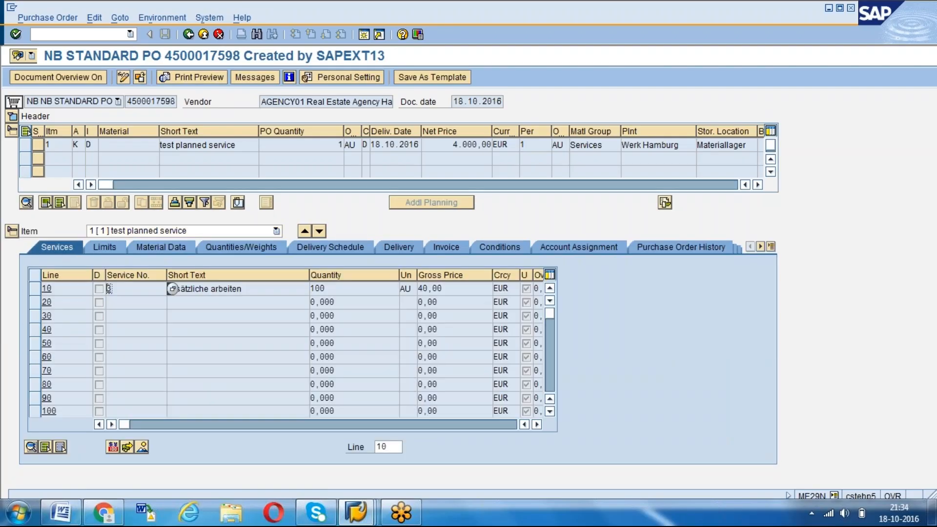
left_click(36, 288)
left_click(36, 288)
left_click(37, 289)
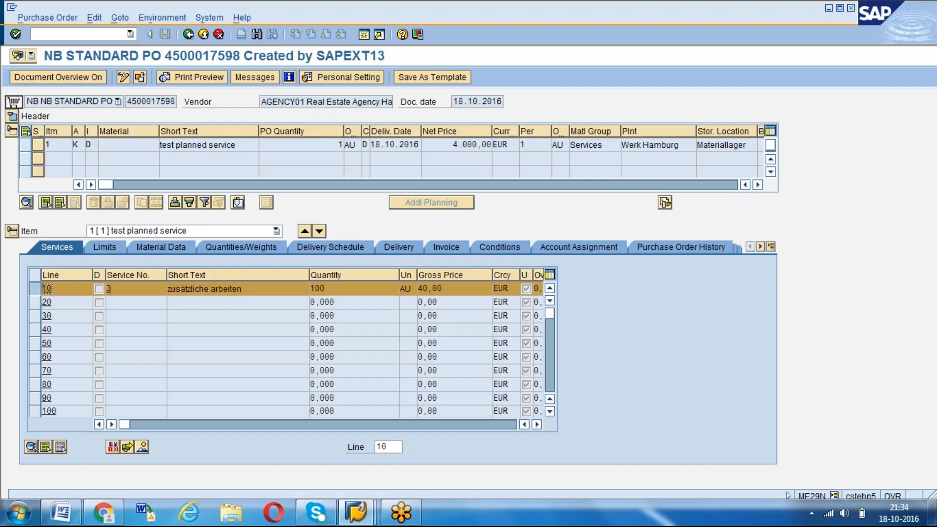
left_click(389, 249)
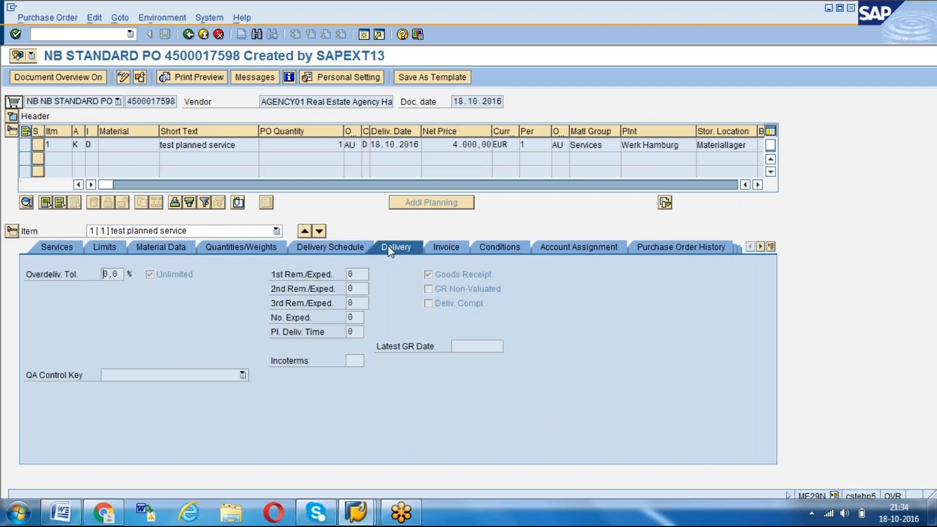
left_click(151, 274)
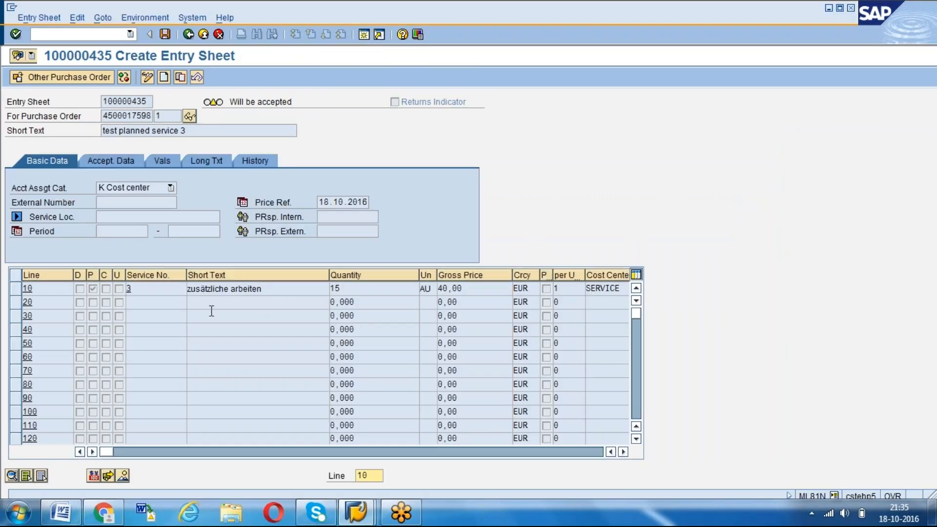
Save the third entry sheet and start transaction ME21N in the purchase order session
left_click(165, 34)
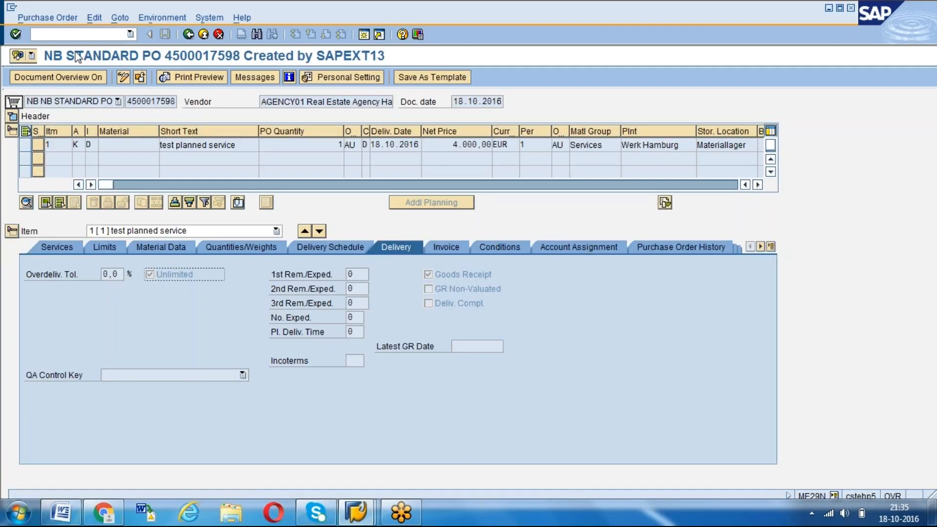
key("ctrl+slash")
type("/NM")
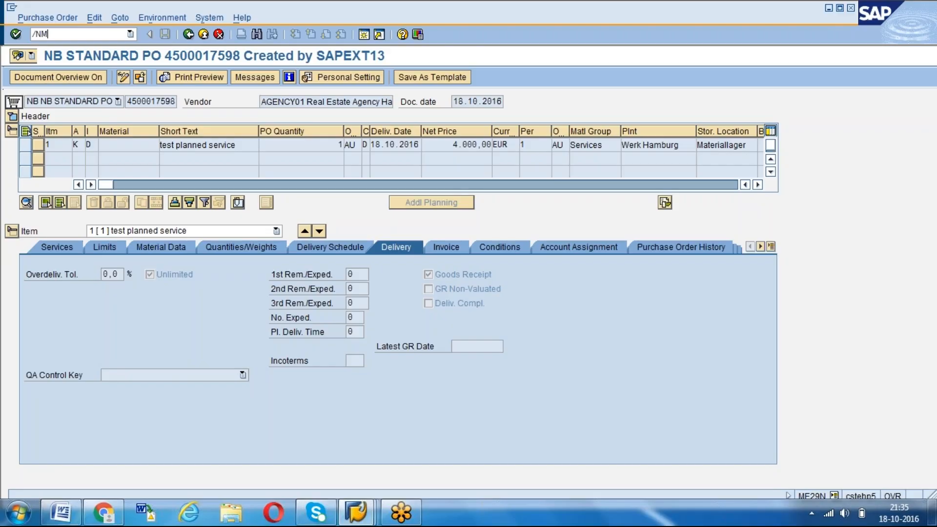
type("E21N")
key("Return")
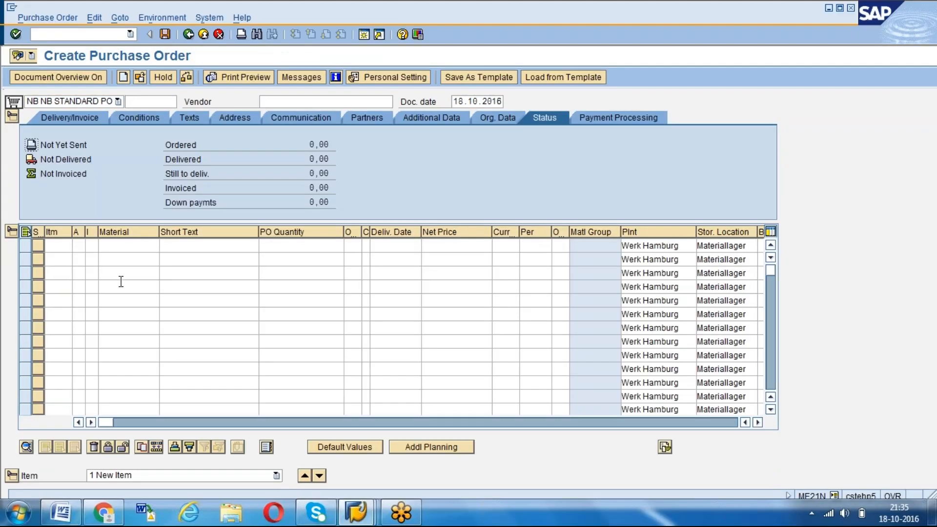
Copy the test planned service item into the new order by entering the previous purchase order as reference
left_click_drag(108, 423, 459, 413)
left_click(493, 247)
key("Down")
key("Down")
key("Return")
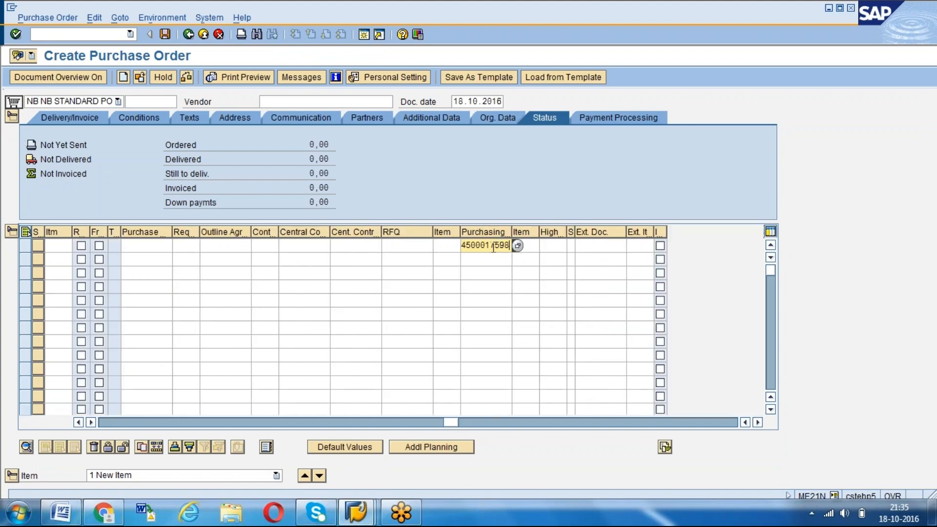
key("Return")
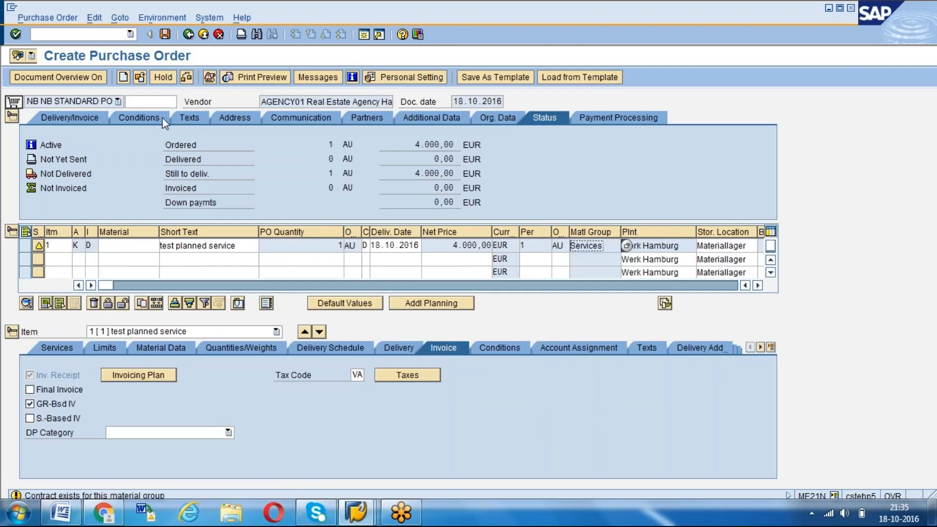
Set the purchasing group to 002 in the header's organizational data and save the purchase order
left_click(161, 119)
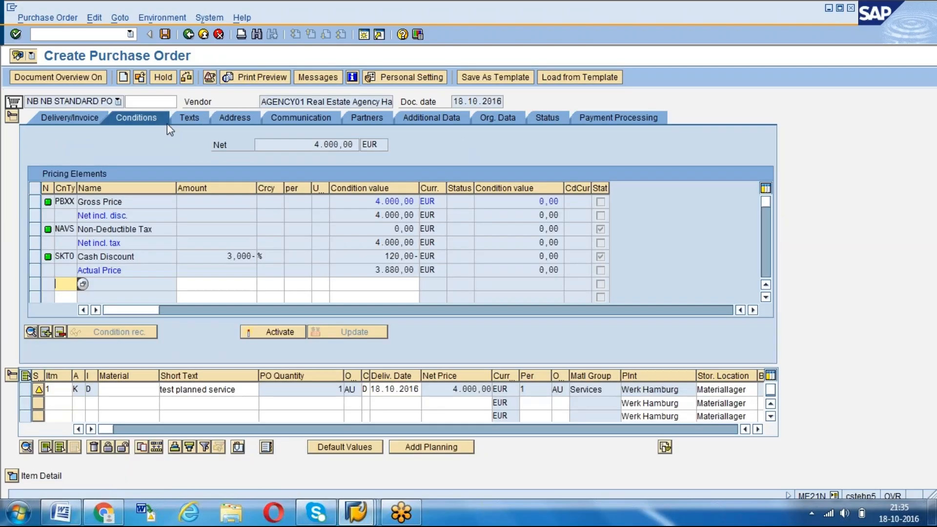
left_click(488, 116)
left_click(114, 159)
type("2")
key("Return")
left_click(165, 34)
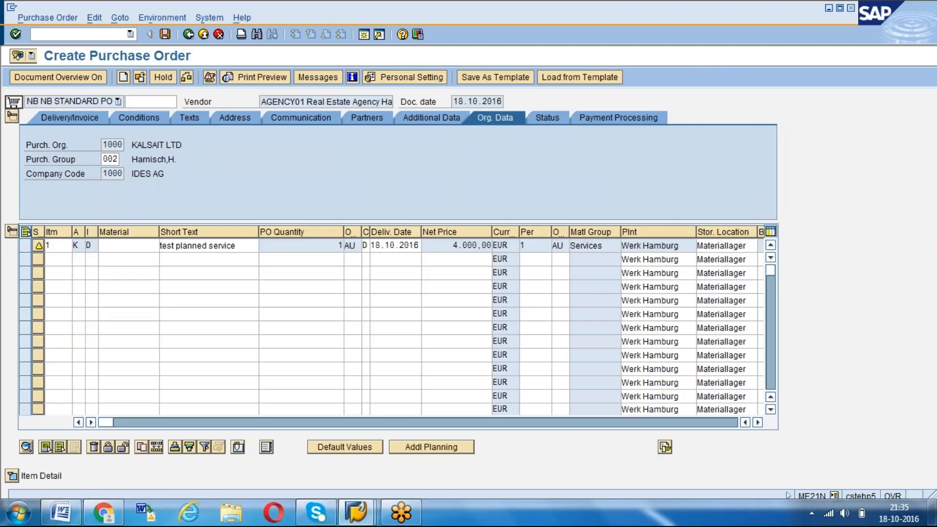
Open the newly saved purchase order in change mode and expand its item details
left_click(140, 77)
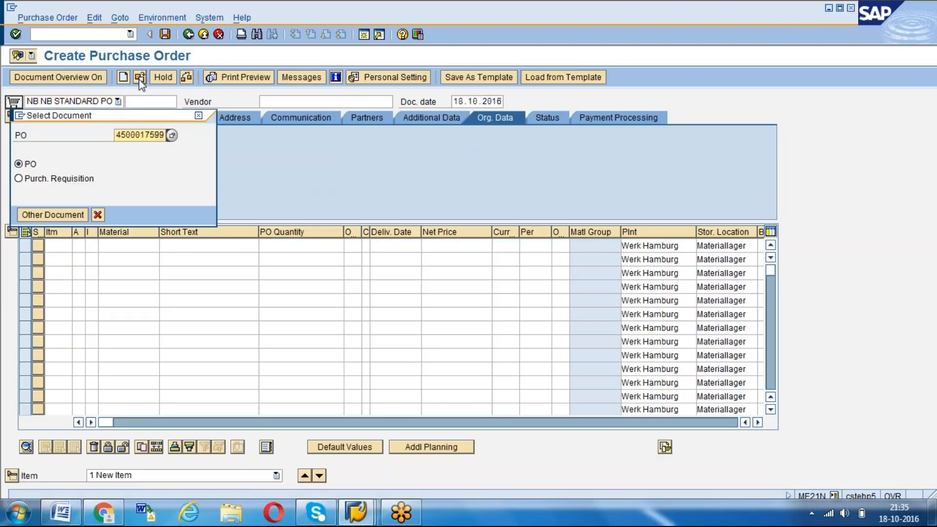
key("Return")
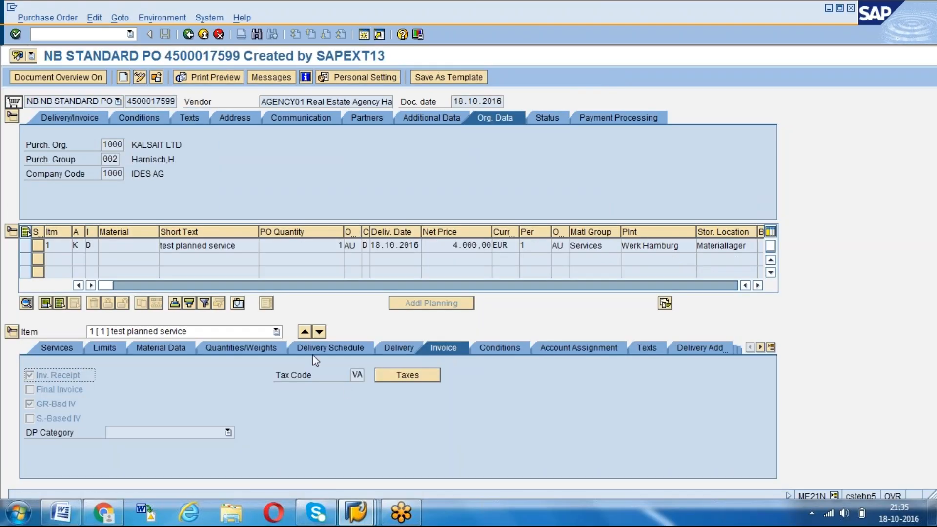
left_click(391, 347)
left_click(139, 77)
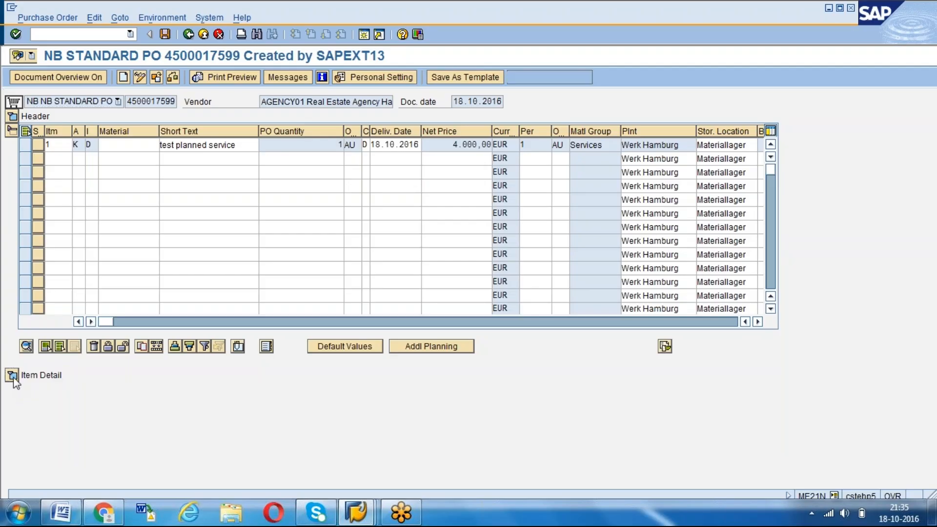
left_click(12, 375)
Clear the item's Unlimited overdelivery option, check the quantity of service line 10, and save the purchase order
left_click(150, 275)
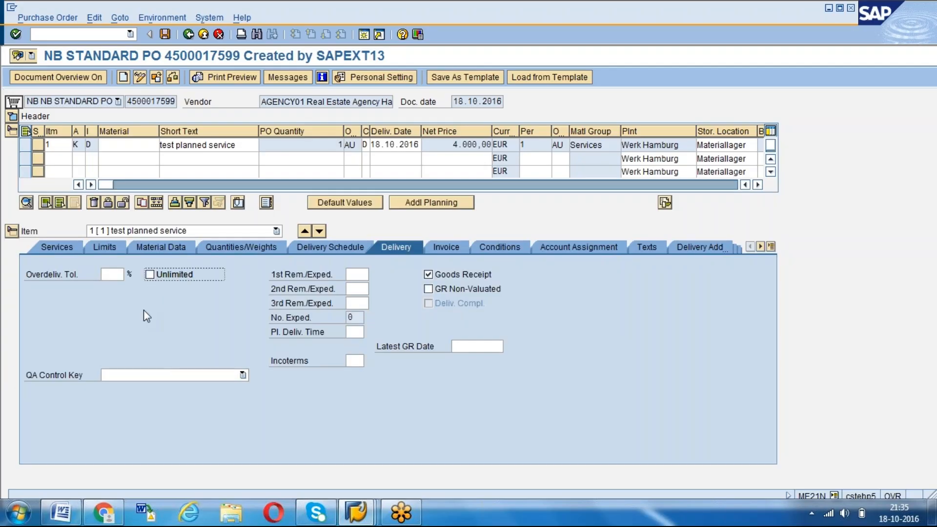
left_click(107, 274)
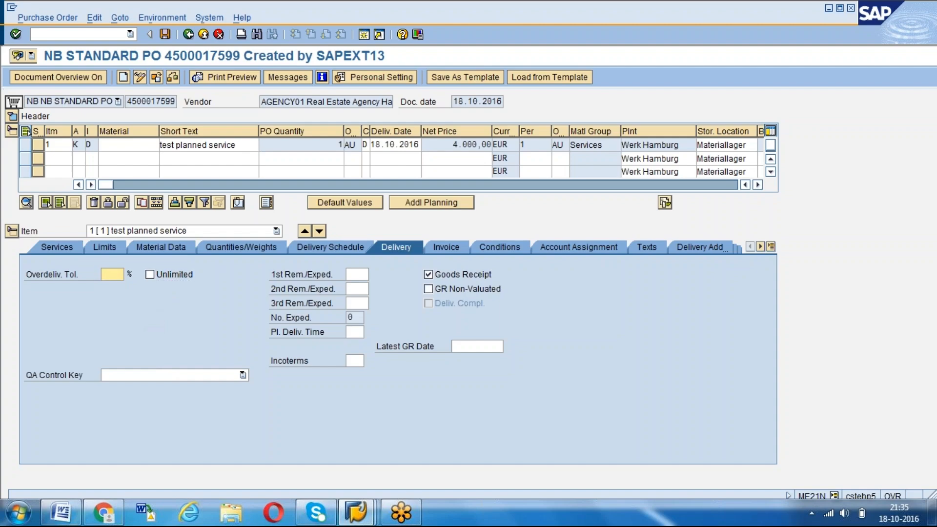
left_click(61, 246)
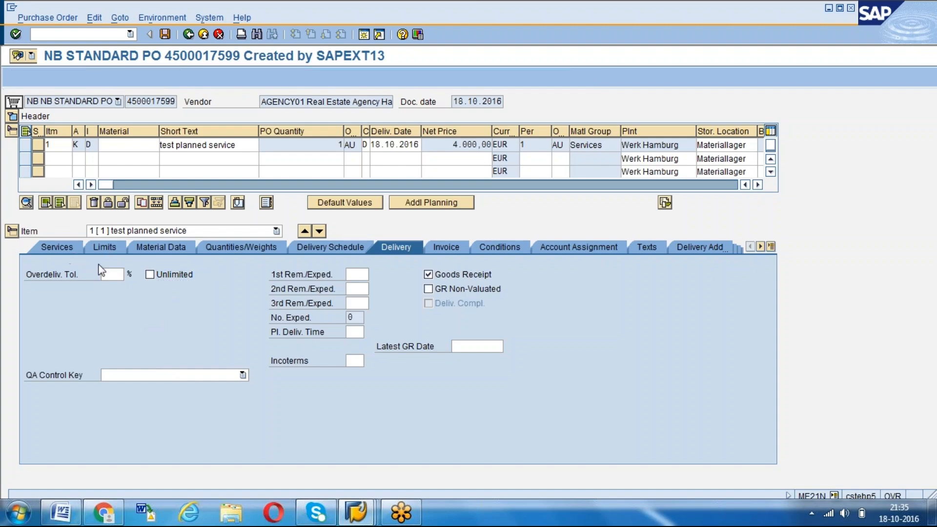
left_click(336, 288)
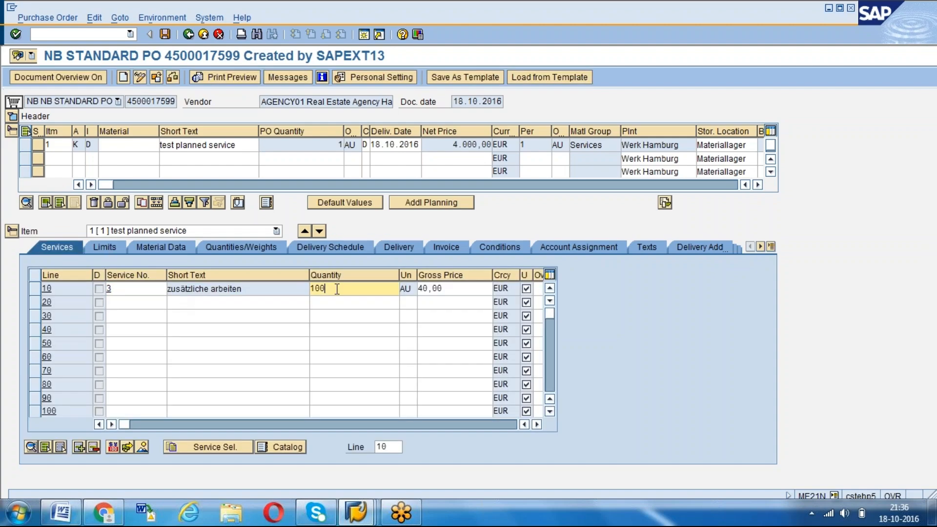
left_click(403, 246)
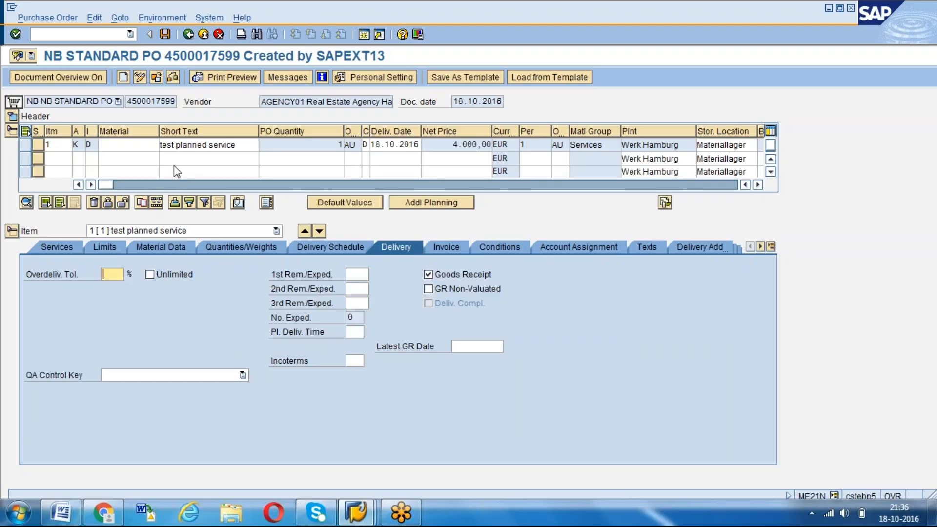
left_click(165, 35)
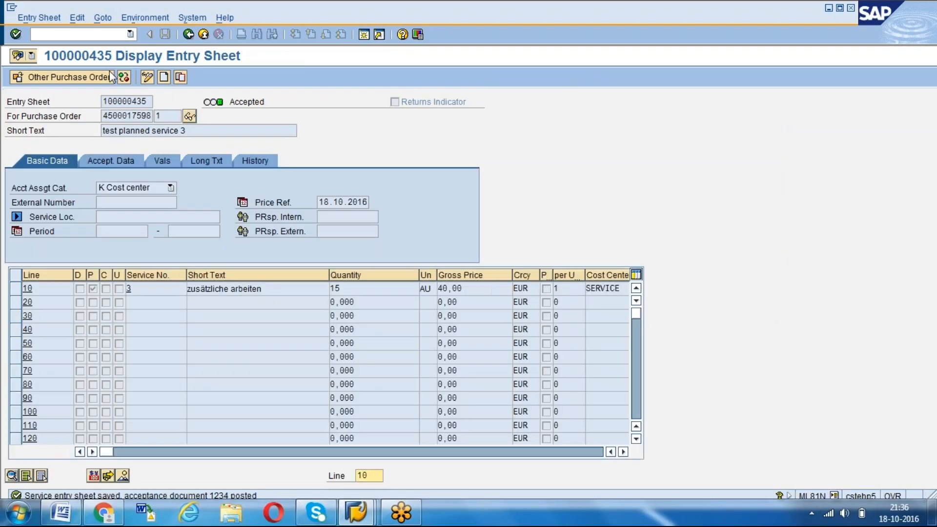
Select the new purchase order in the service entry session and create an entry sheet for it
left_click(96, 79)
type("4500017599")
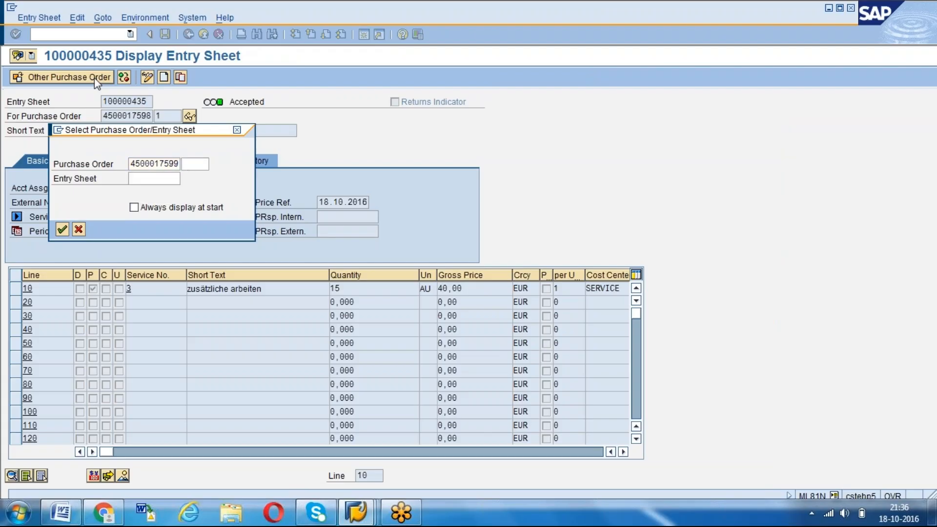
key("Return")
left_click(164, 77)
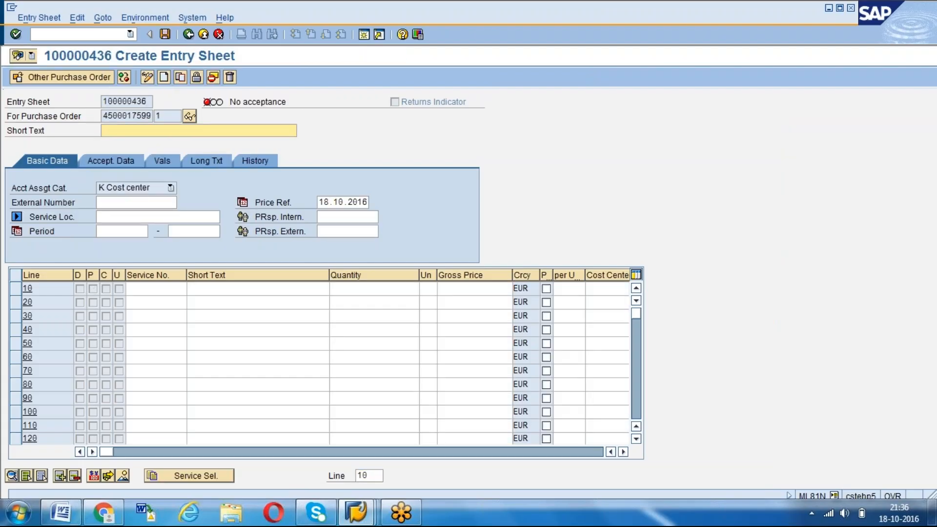
Enter test planned service as the entry sheet's short text
key("Down")
key("Down")
key("Down")
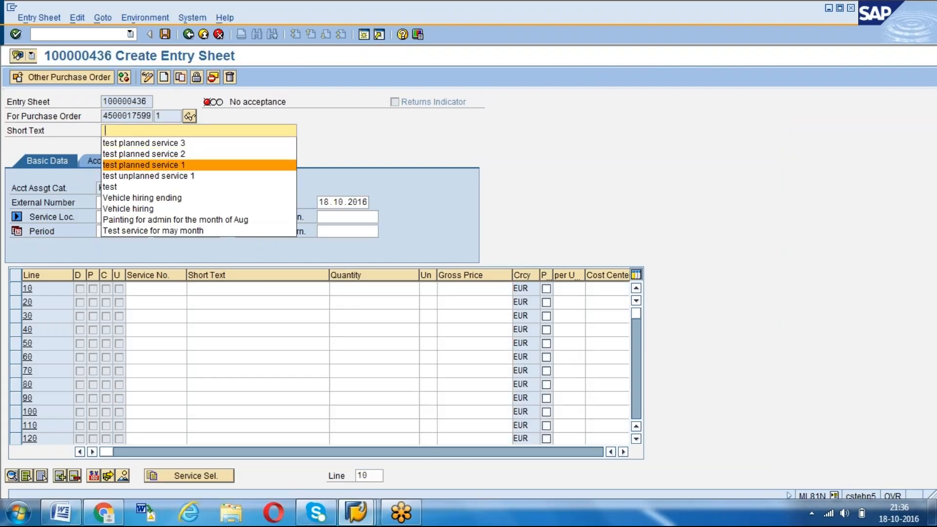
key("Return")
key("BackSpace")
key("Escape")
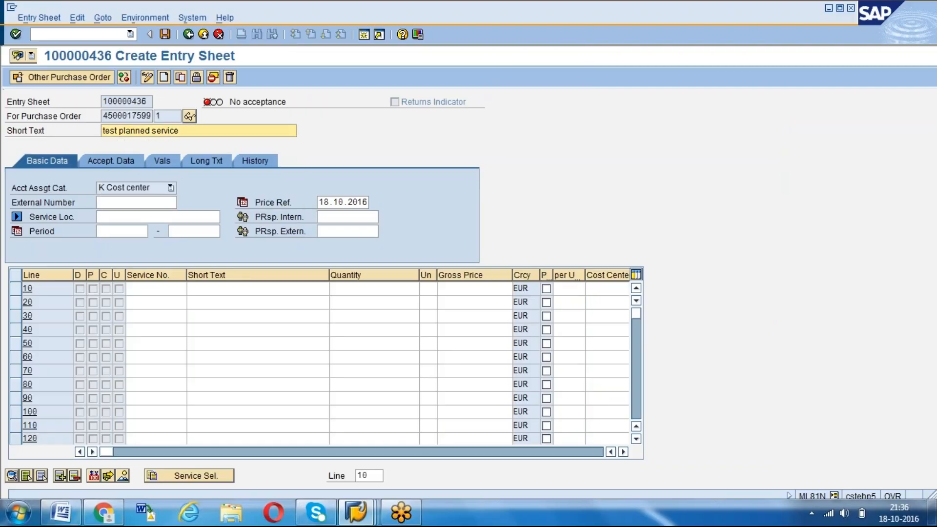
left_click(176, 481)
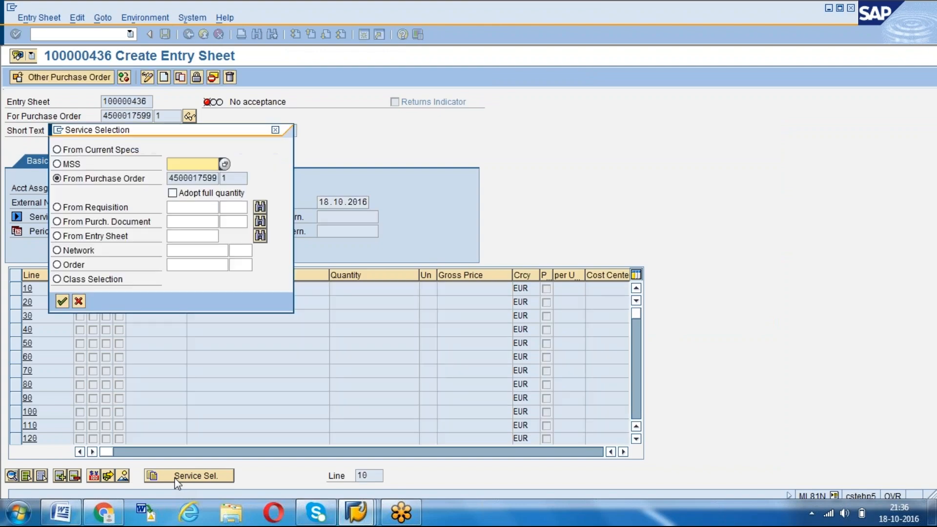
left_click(62, 301)
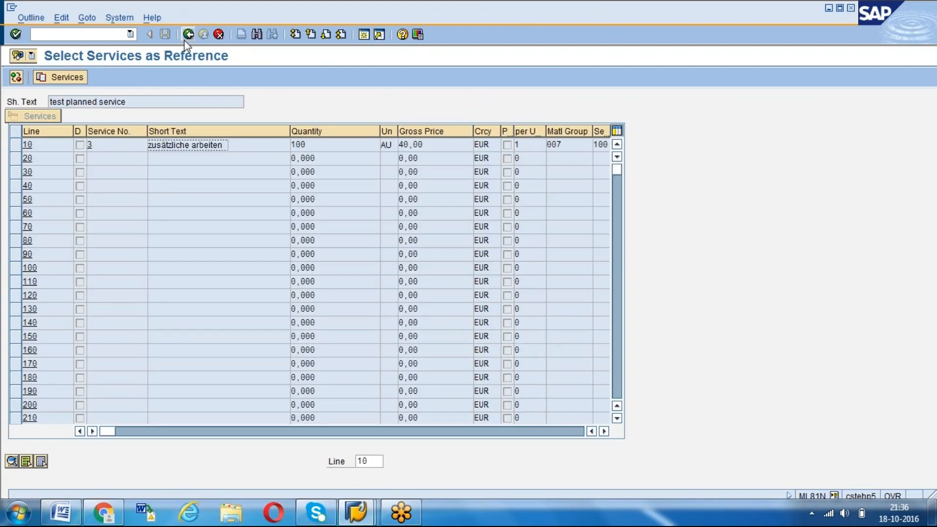
left_click(188, 39)
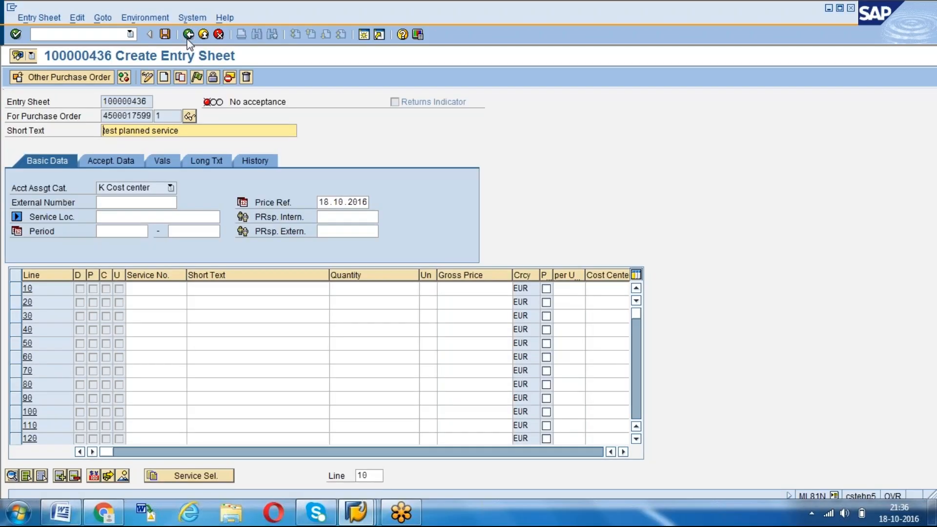
Open the service selection and read the field help for the Adopt full quantity option, leaving it cleared
left_click(192, 480)
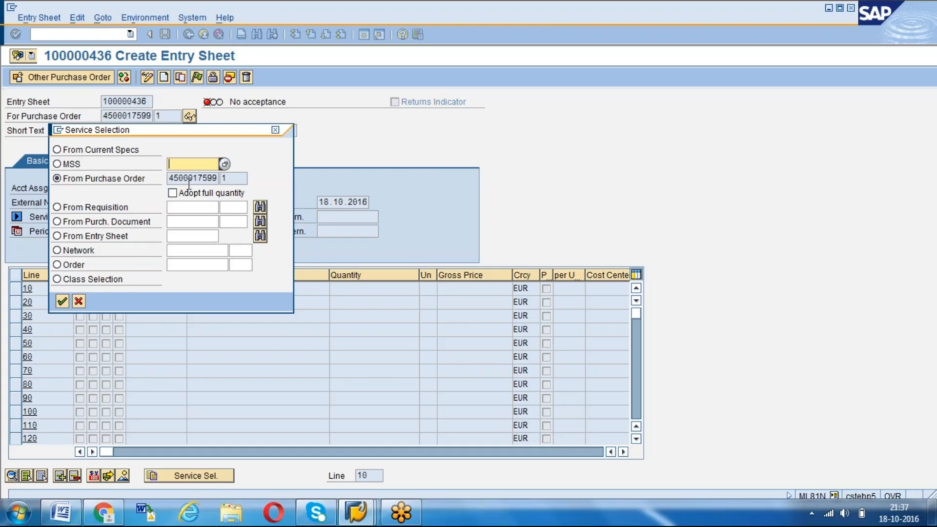
left_click(173, 194)
key("F1")
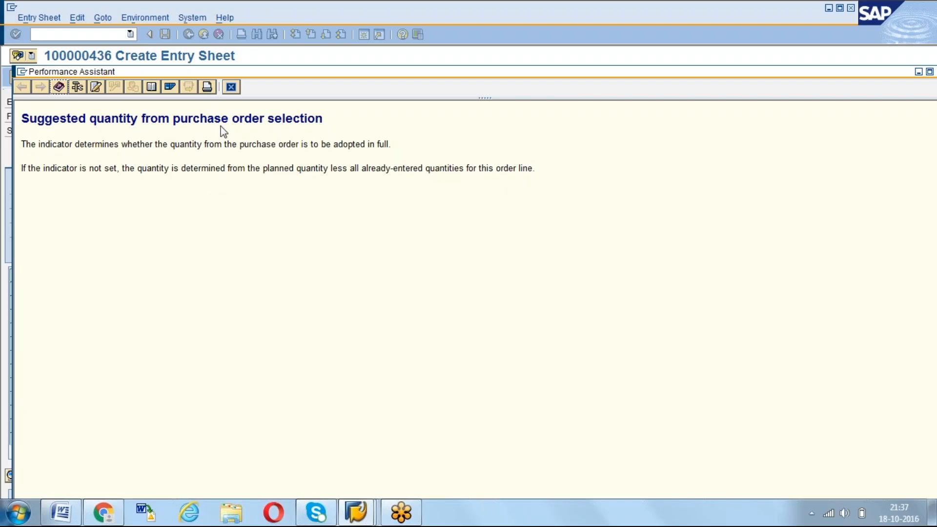
left_click(232, 87)
left_click(174, 194)
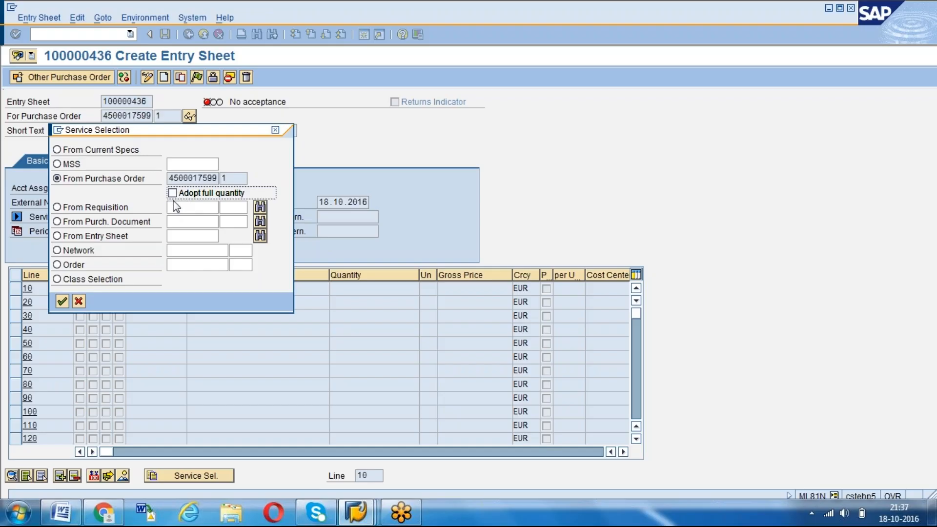
Adopt service line 10, zusätzliche arbeiten, from the purchase order into the entry sheet
left_click(62, 301)
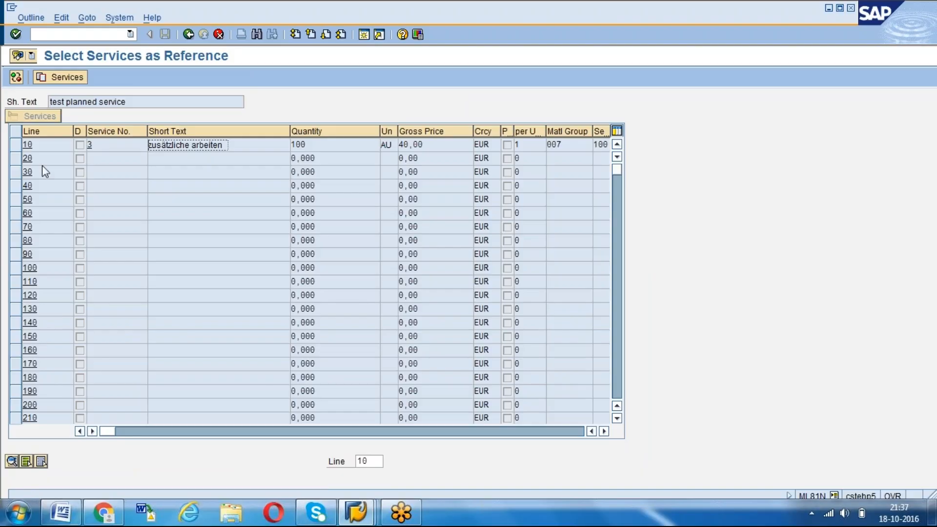
left_click(15, 144)
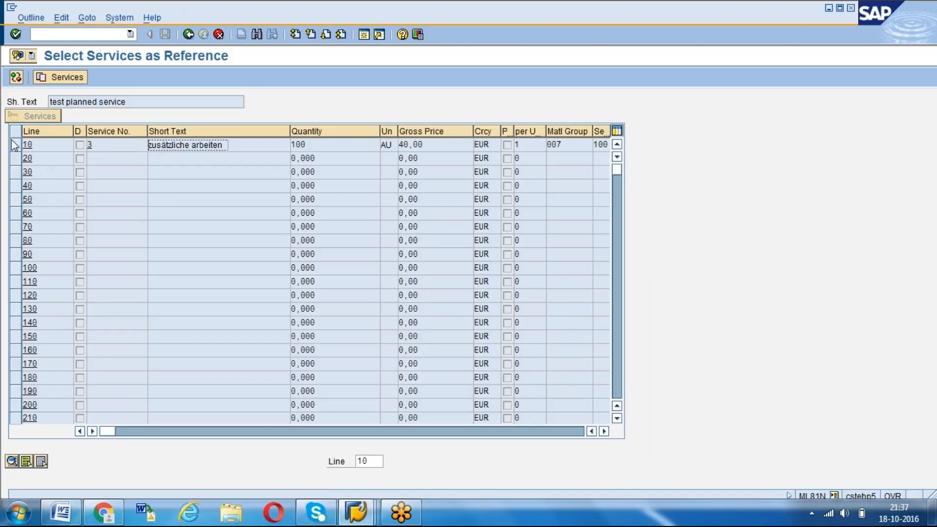
left_click(55, 78)
Try to set the quantity of service line 10 to 120, above the ordered quantity
left_click(366, 288)
key("BackSpace")
key("BackSpace")
key("BackSpace")
type("20")
key("BackSpace")
key("BackSpace")
type("120")
key("Return")
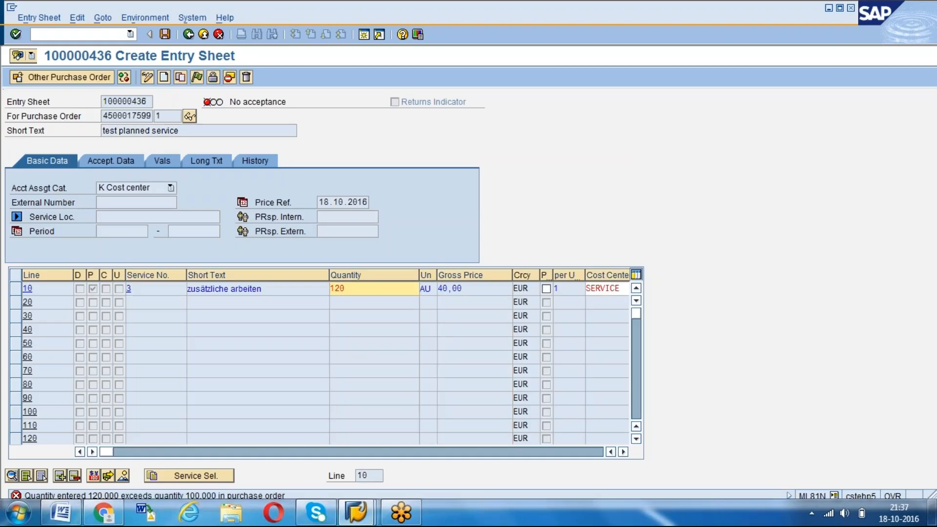
Set the quantity of service line 10 in the entry sheet to 100
key("Delete")
key("Delete")
key("Delete")
type("100")
key("Return")
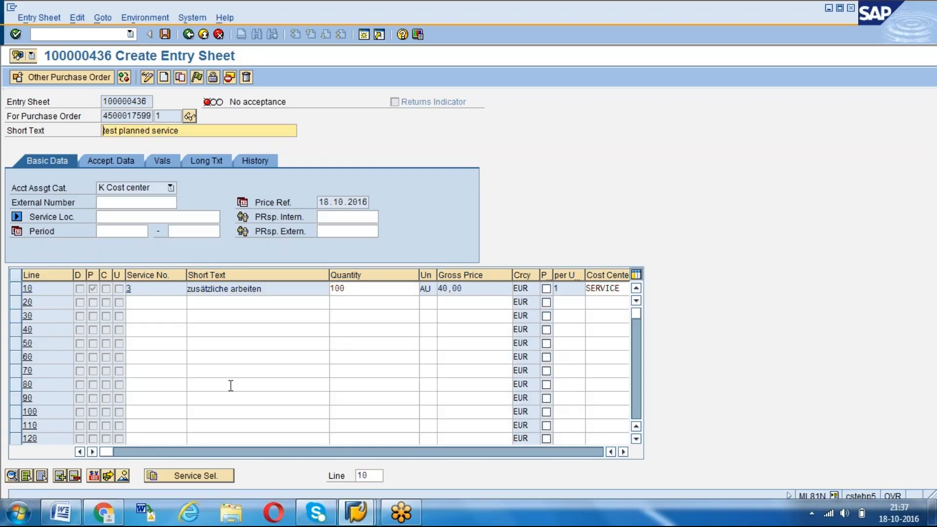
key("alt+Tab")
key("alt+Tab")
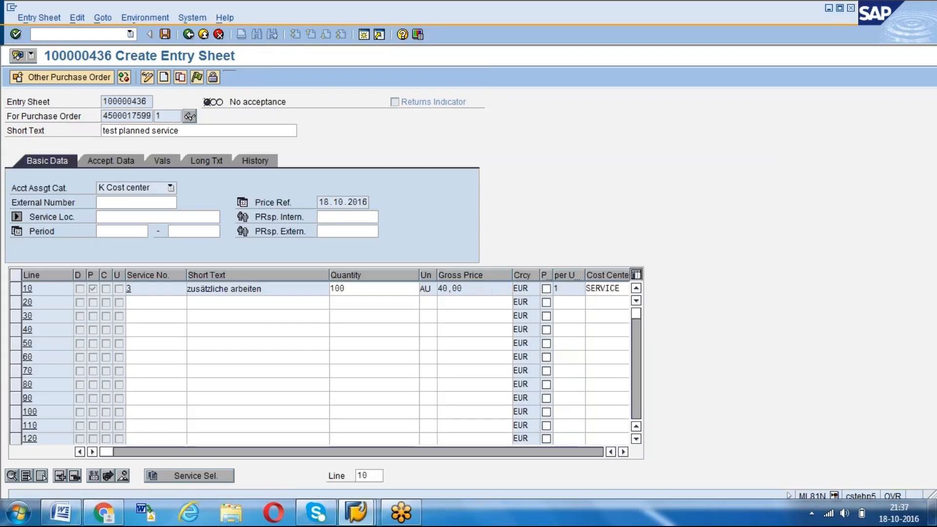
Accept the service entry sheet and save it
left_click(197, 77)
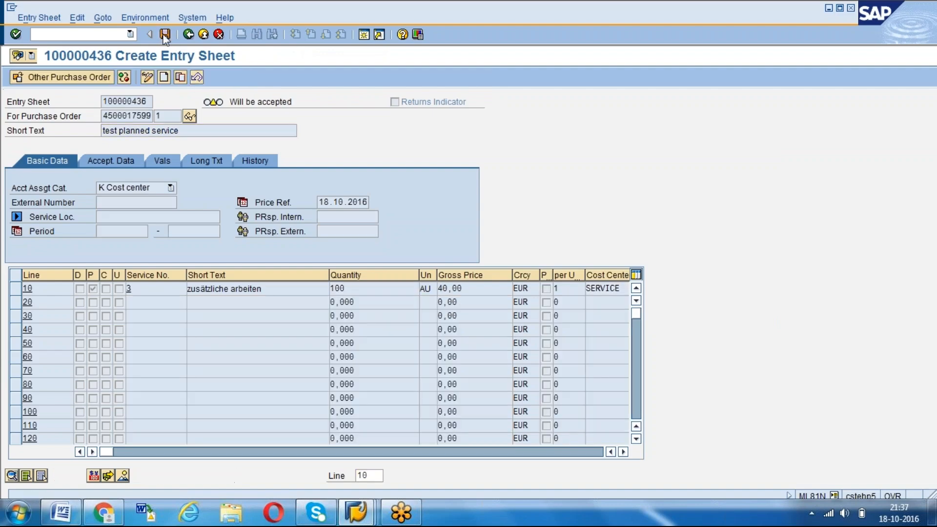
left_click(165, 34)
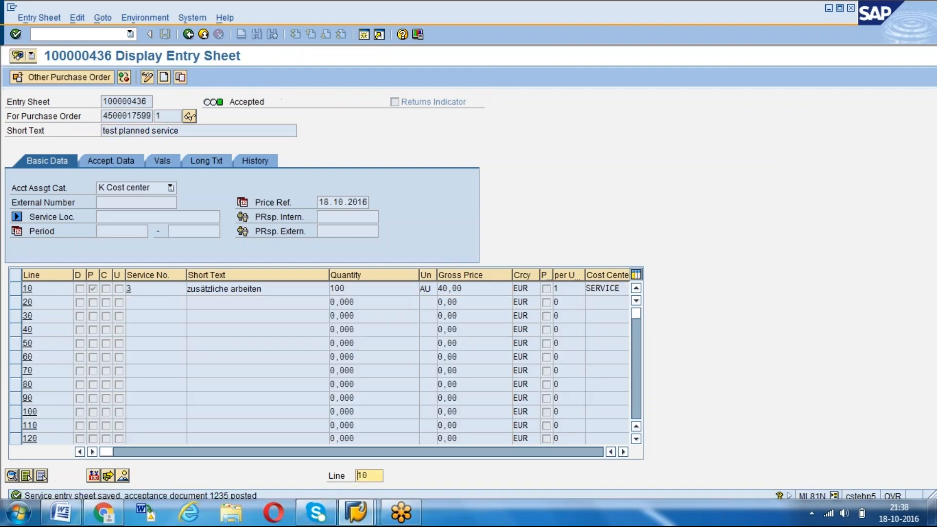
Switch to the purchase order session and start a new purchase order prefilled from the earlier test planned service order
key("alt+Tab")
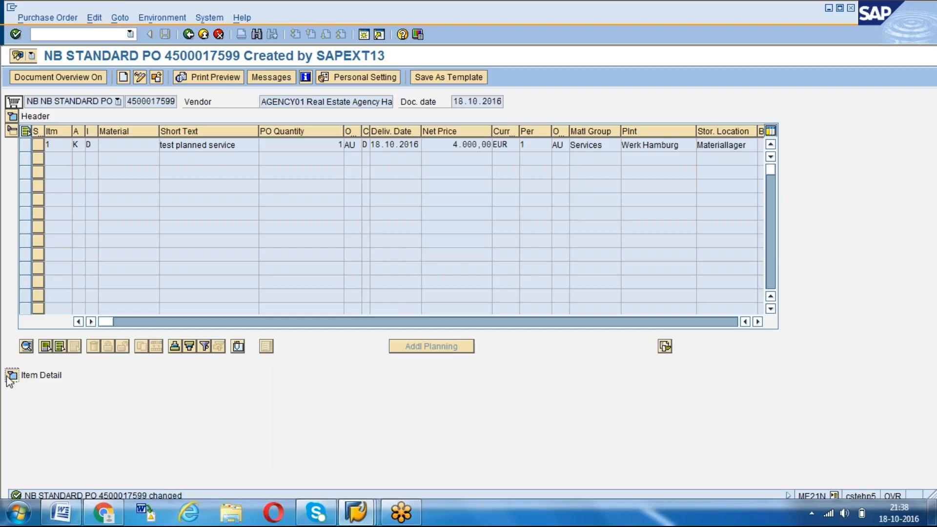
left_click(11, 375)
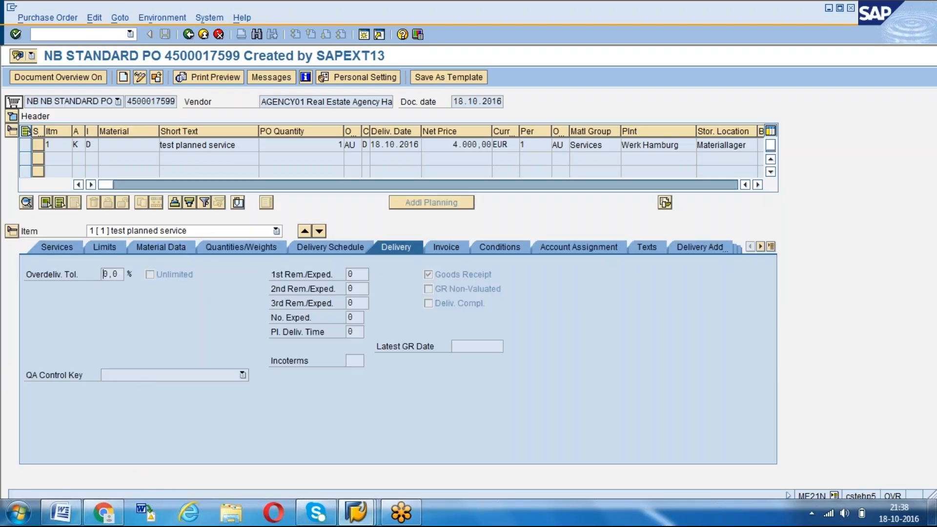
left_click(85, 34)
type("/nme23n")
key("Return")
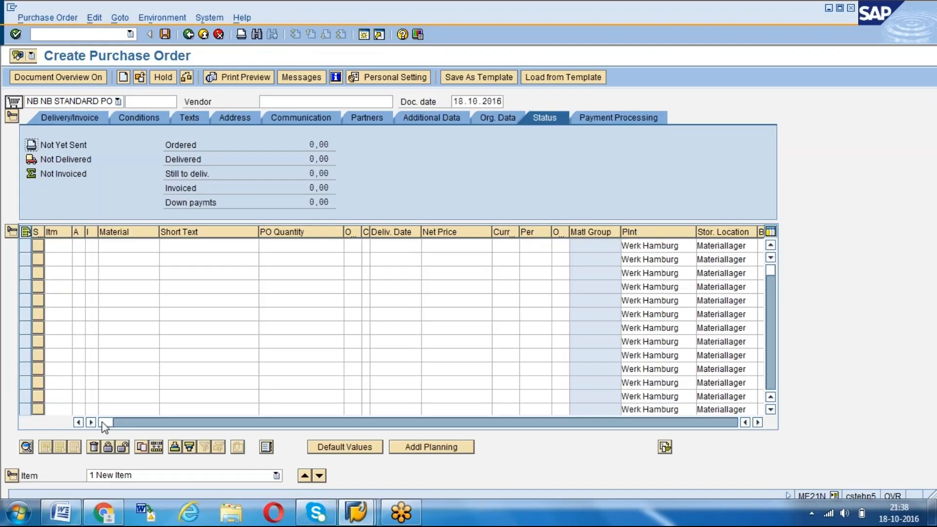
left_click_drag(103, 422, 439, 408)
left_click(523, 245)
type("450001759")
type("8")
key("Return")
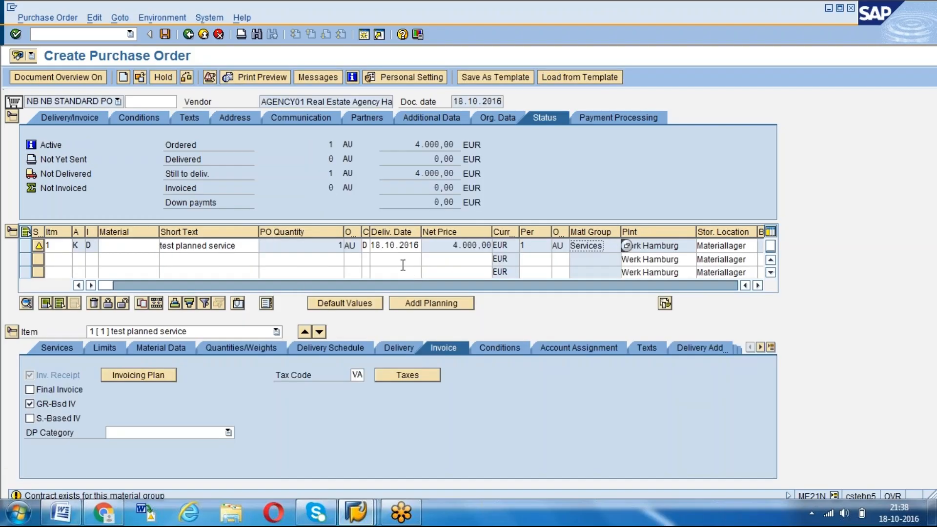
Clear the Unlimited option and set the overdelivery tolerance of item 1 to 20 % in its delivery data
left_click(398, 348)
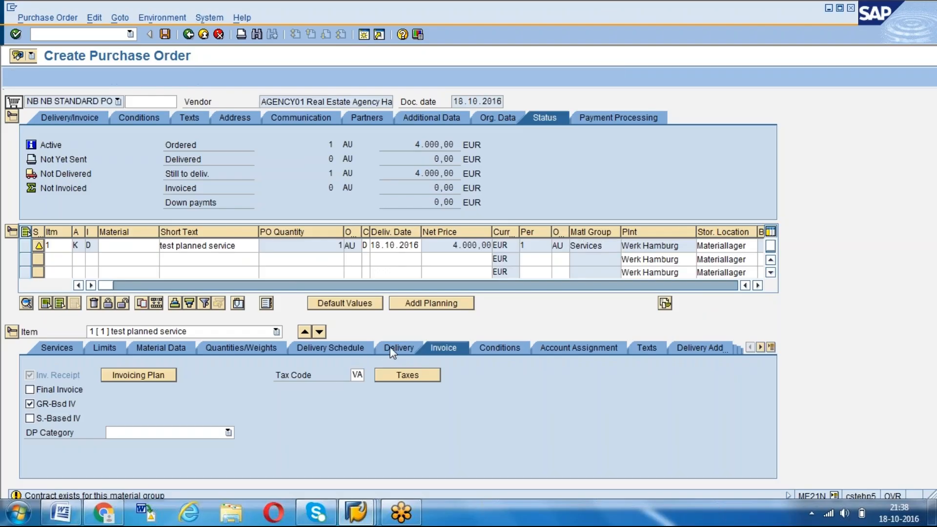
left_click(150, 275)
left_click(111, 272)
type("20")
key("Return")
Set the purchasing group to 002 in the header's organizational data and save the purchase order
left_click(13, 116)
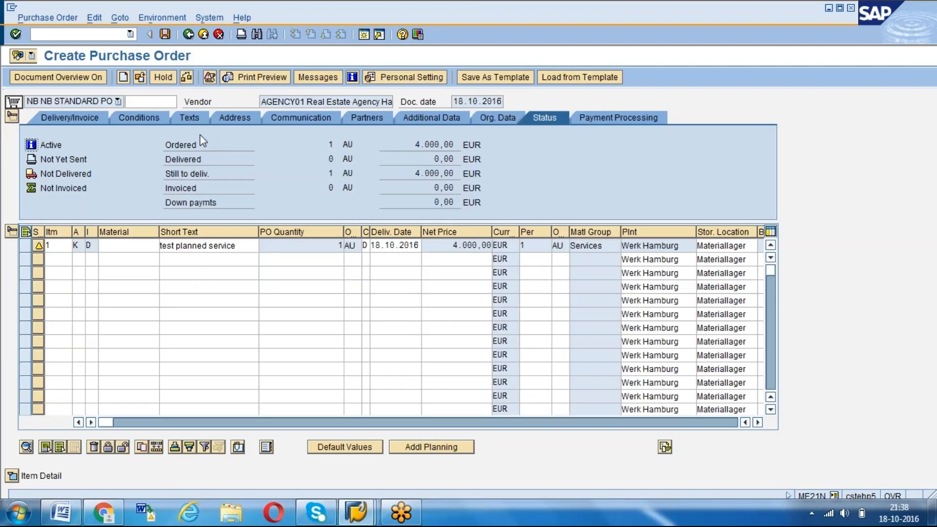
left_click(498, 119)
left_click(115, 160)
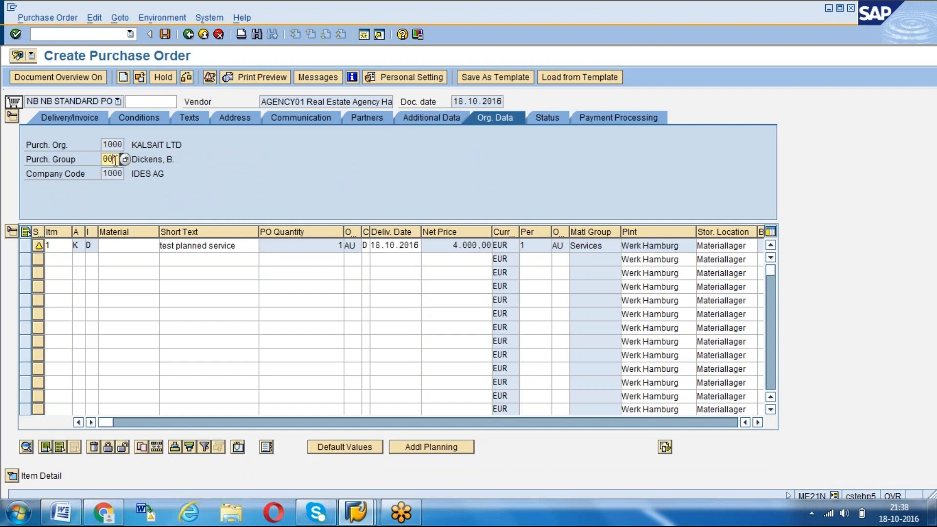
type("2")
key("Return")
key("ctrl+s")
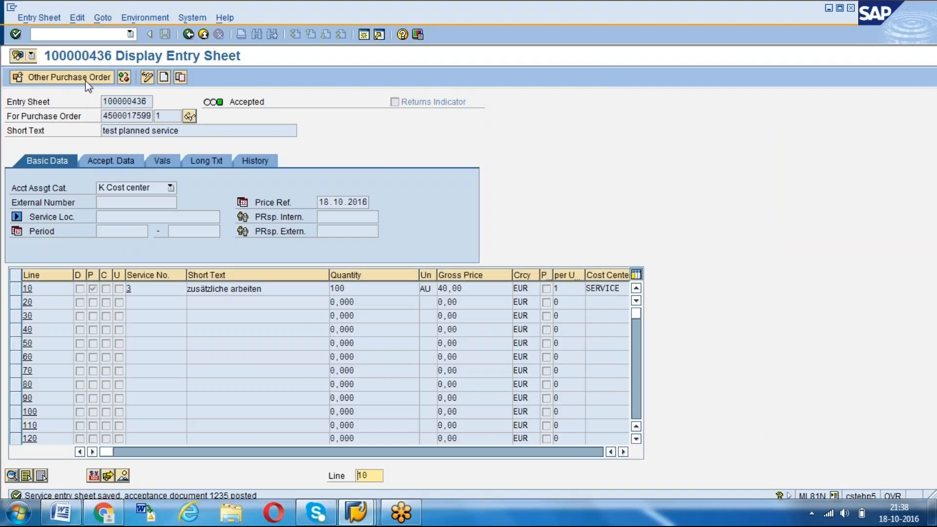
Return to the service entry session and load the newly saved purchase order
left_click(86, 78)
type("4500017599")
key("BackSpace")
key("BackSpace")
key("BackSpace")
type("600")
key("Return")
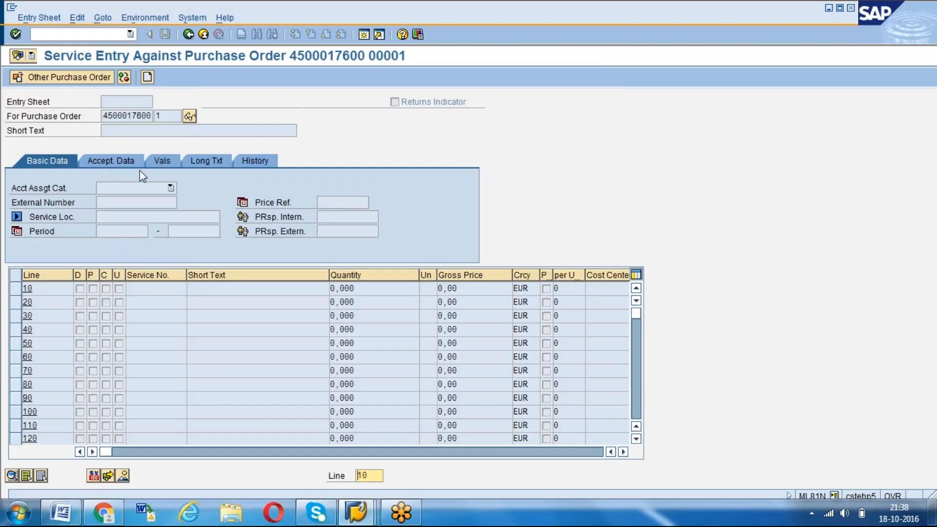
Create a new entry sheet for the purchase order with the short text test planned service
left_click(147, 76)
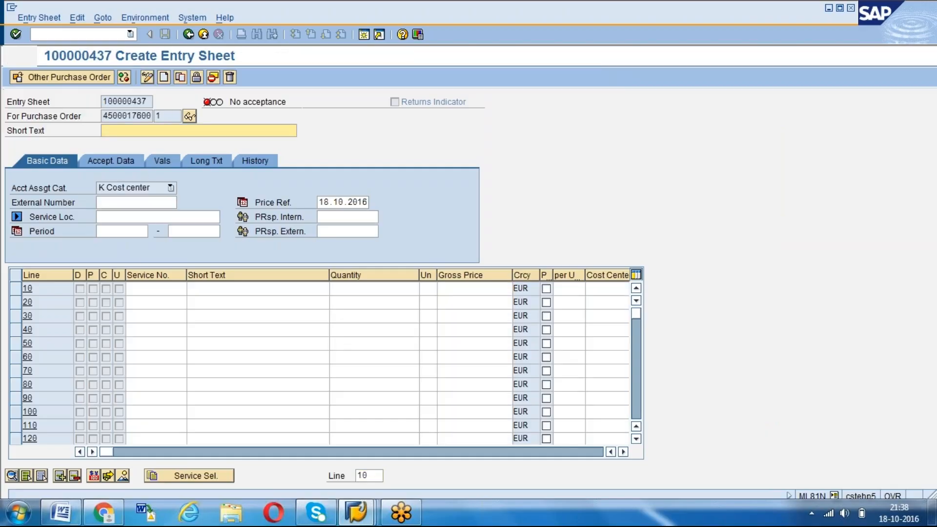
key("Down")
key("Down")
key("Return")
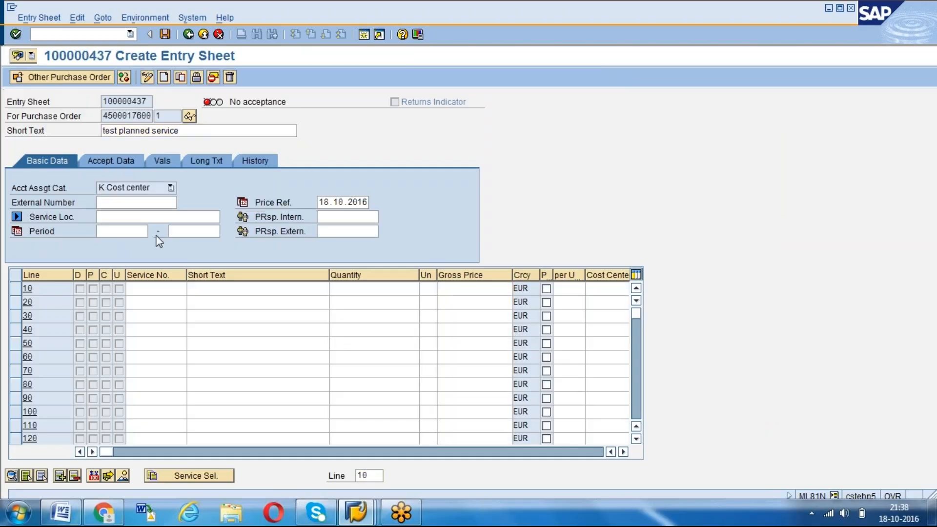
Adopt service line 10, zusätzliche arbeiten, from the purchase order into the new entry sheet
left_click(185, 481)
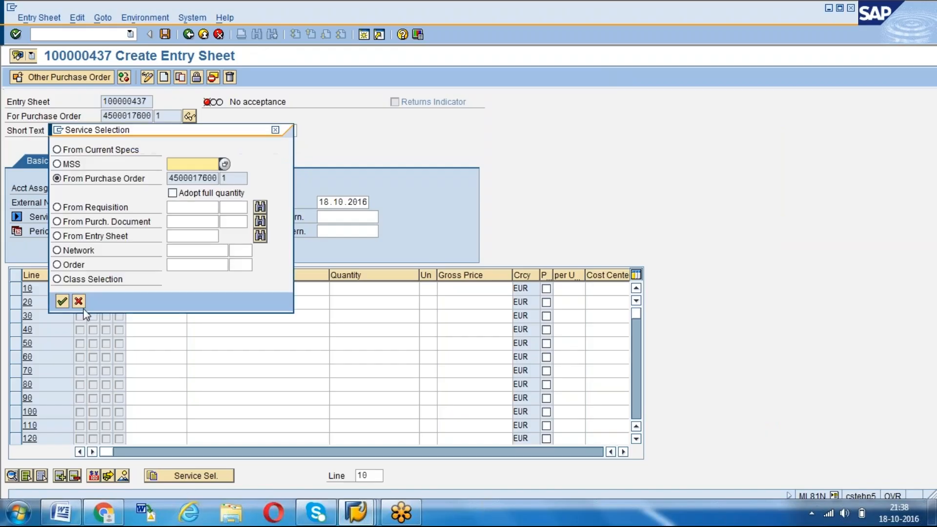
left_click(62, 301)
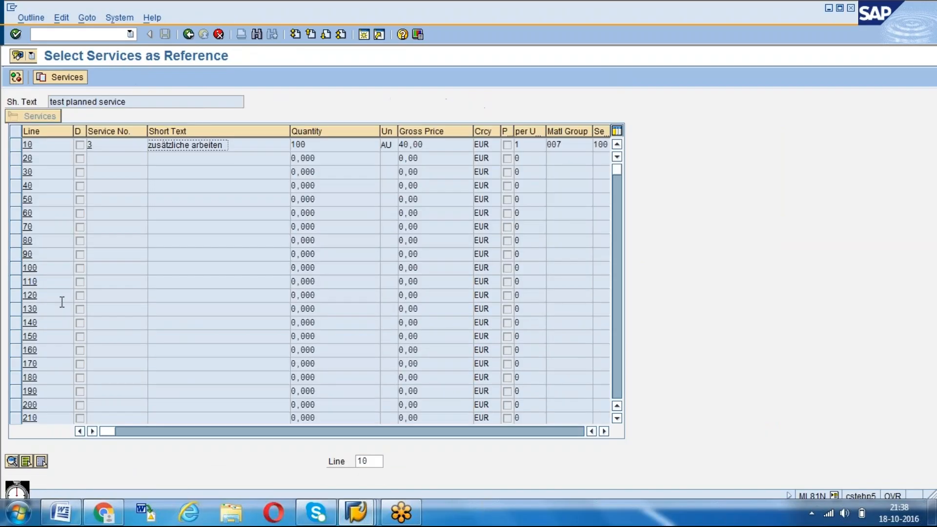
left_click(19, 154)
left_click(19, 144)
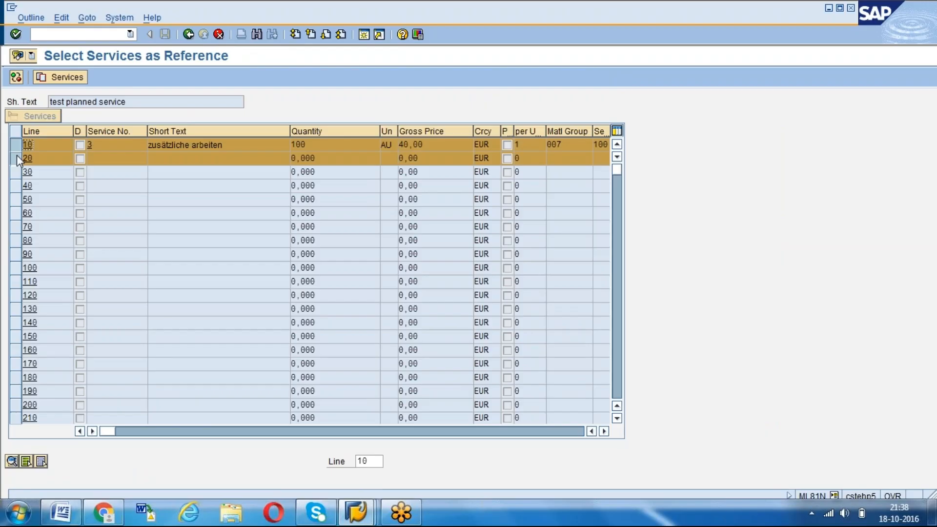
left_click(54, 78)
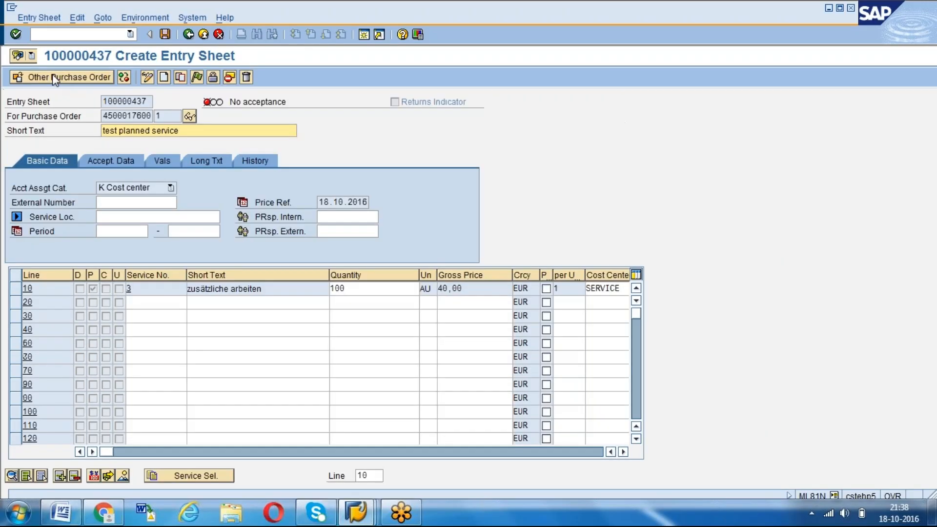
Try to set the quantity of service line 10 in the entry sheet to 110
left_click(361, 288)
key("BackSpace")
key("BackSpace")
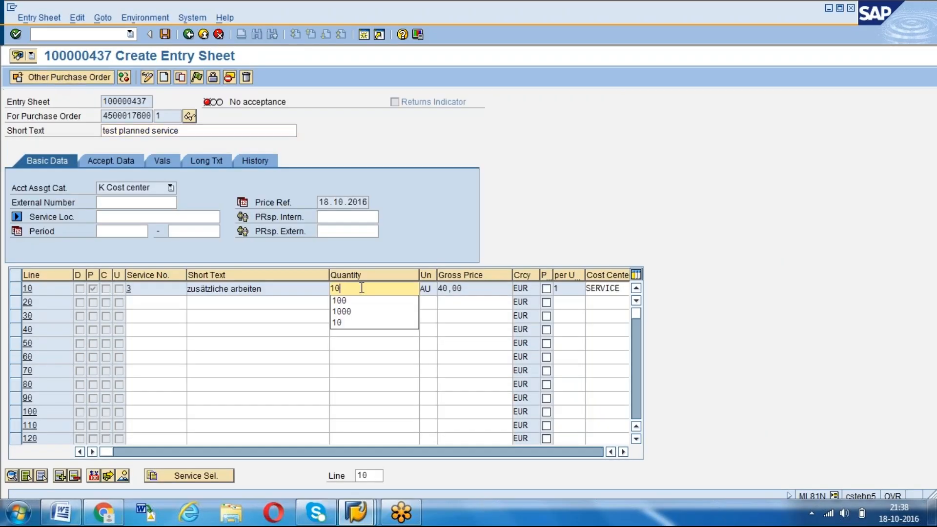
type("10")
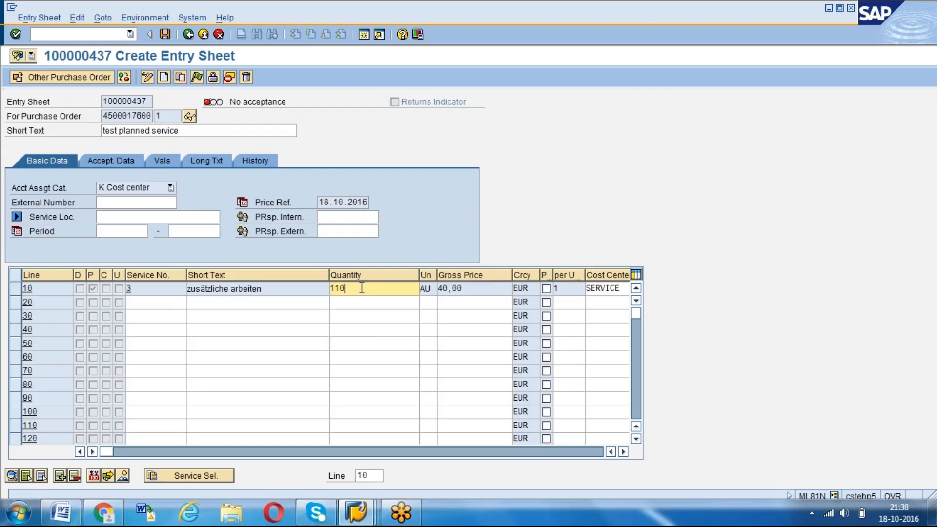
key("Return")
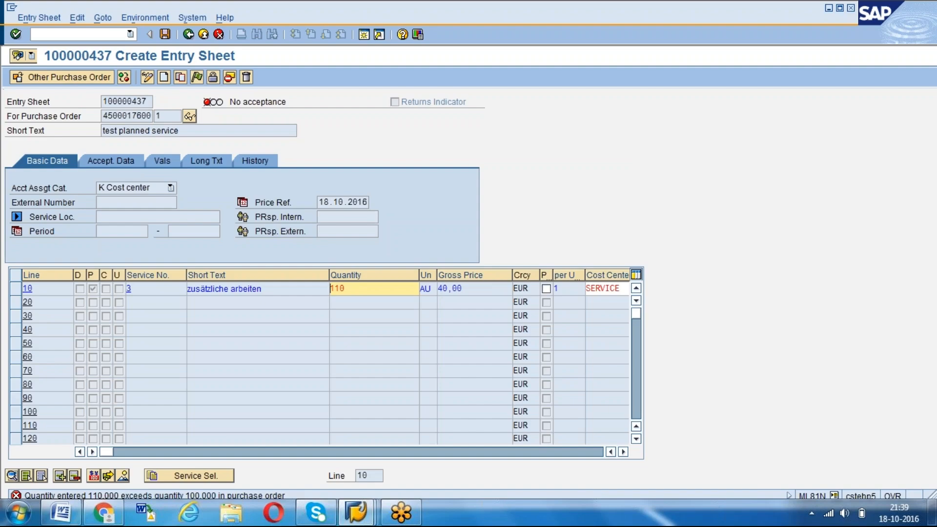
Display the newly created purchase order and check item 1's delivery tolerance and service lines
key("alt+Tab")
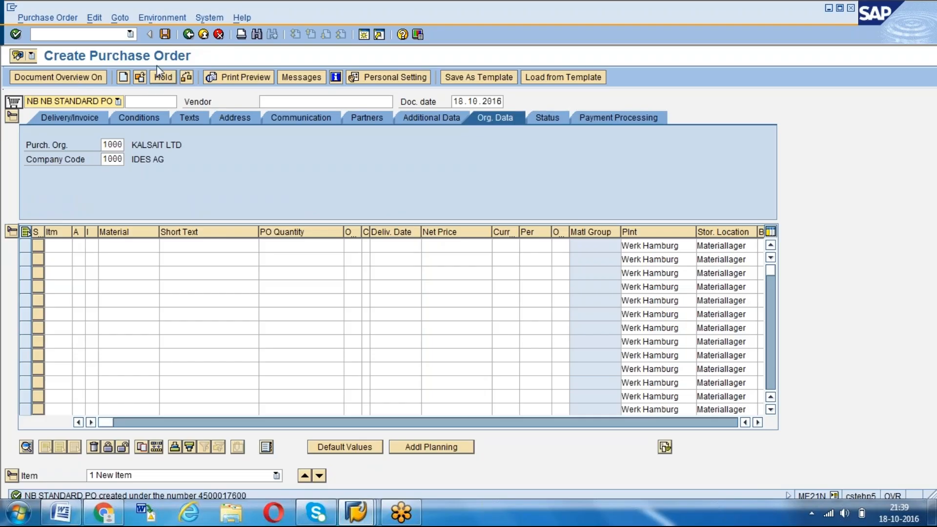
left_click(140, 77)
key("Return")
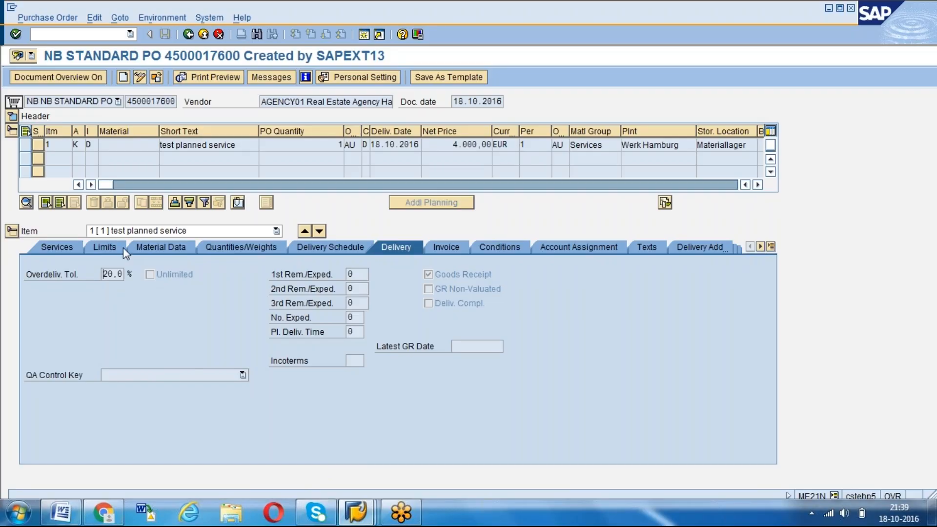
left_click(61, 247)
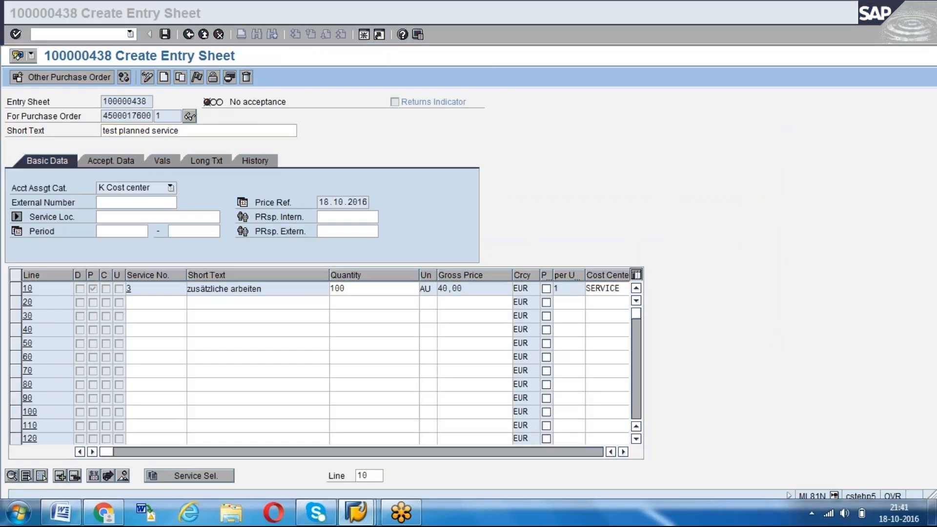
Set the quantity of service line 10 in the entry sheet to 110
left_click(388, 290)
key("BackSpace")
key("BackSpace")
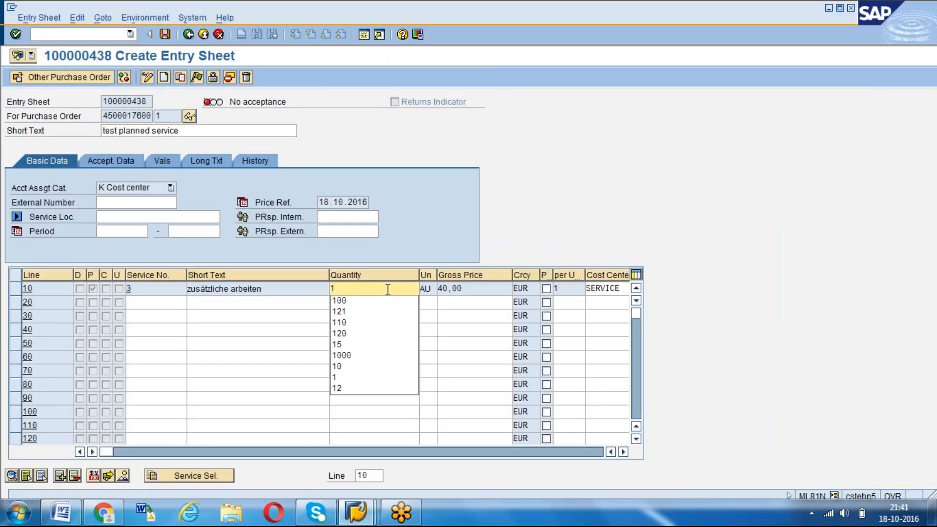
type("10")
key("Return")
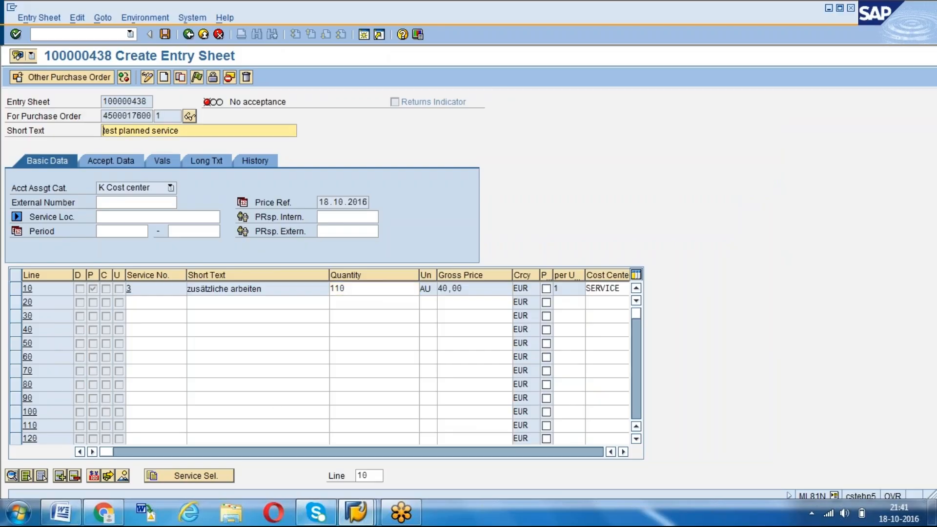
Examine the overfulfilment tolerance of service line 10 in the purchase order's service lines
left_click(356, 512)
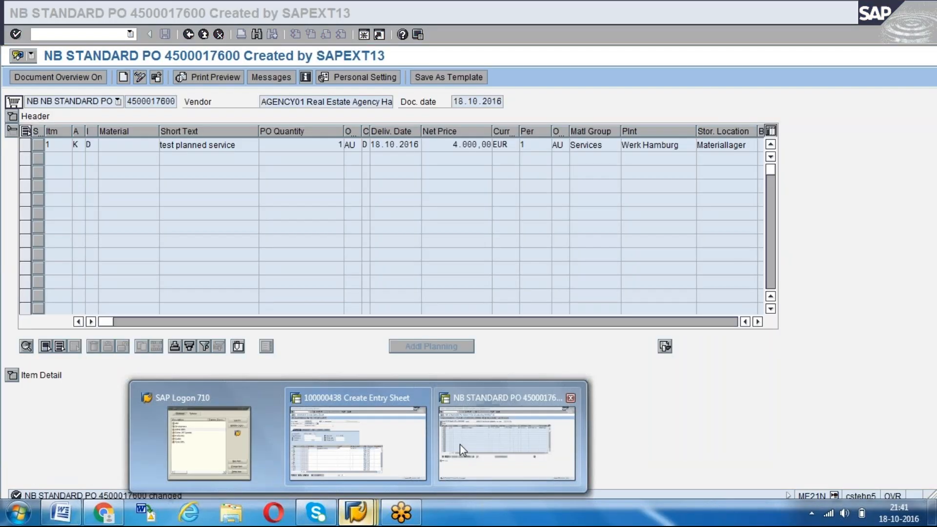
left_click(460, 444)
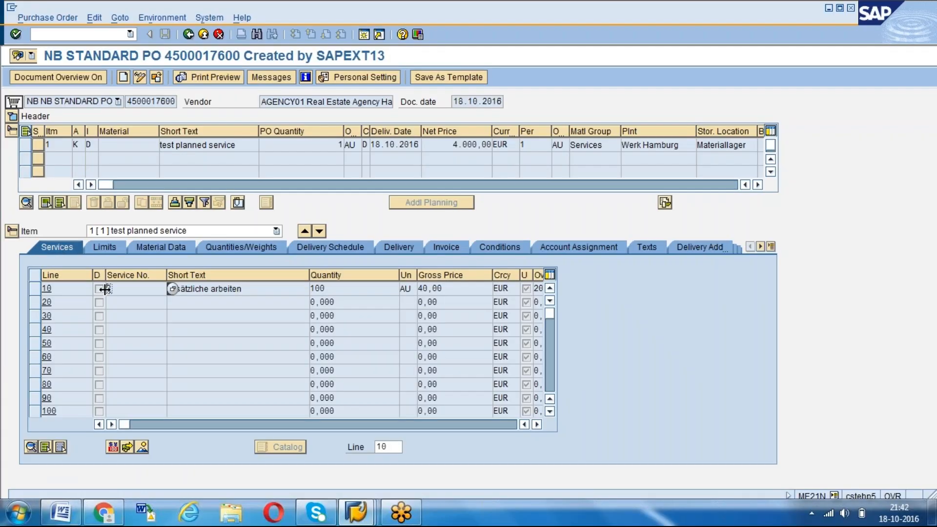
left_click(34, 288)
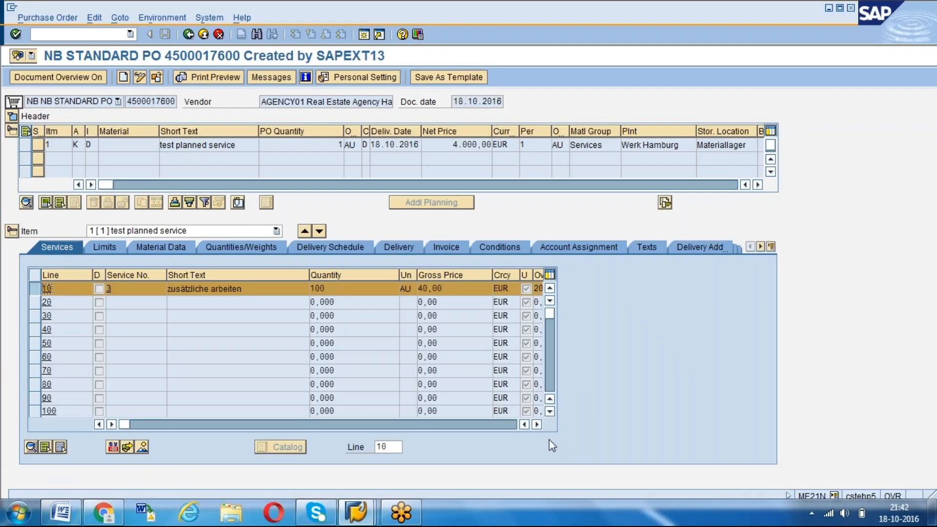
left_click(537, 425)
left_click(537, 424)
left_click(537, 425)
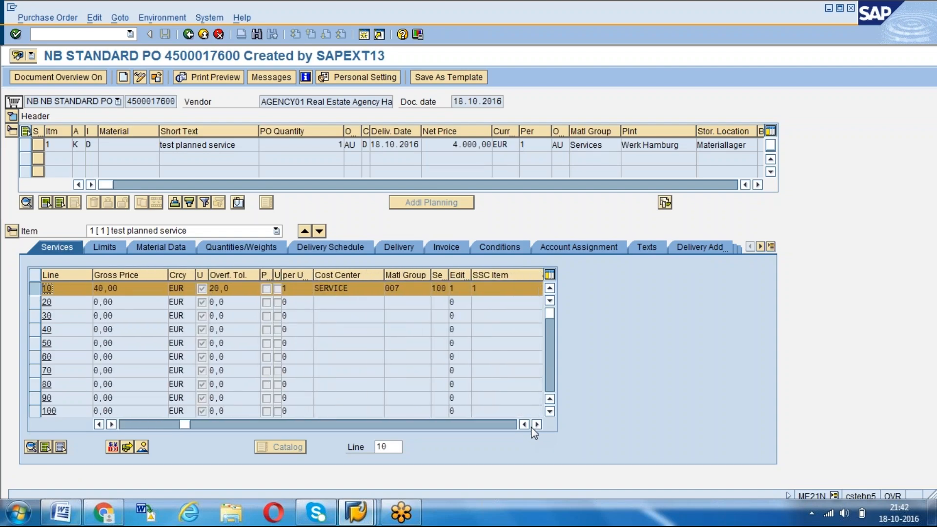
left_click(222, 289)
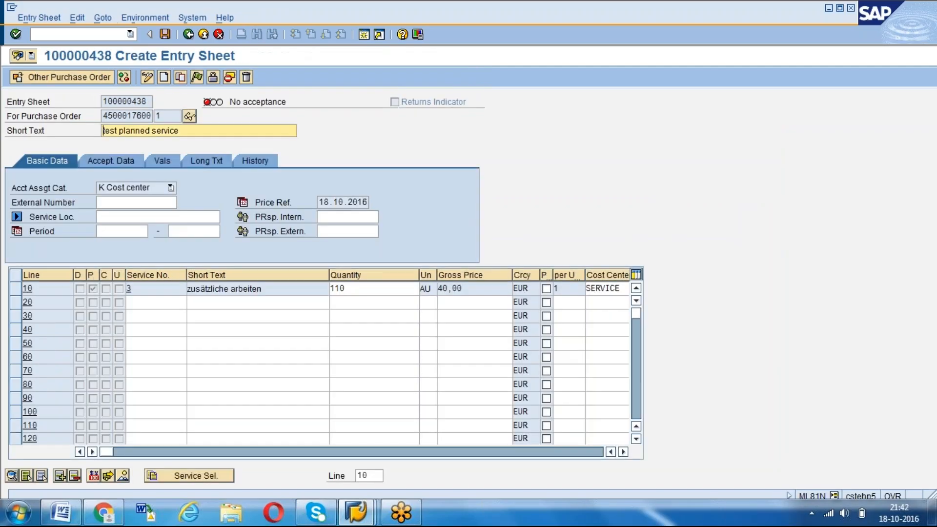
Test the quantities 119 and 120 on service line 10 of the entry sheet
left_click(364, 287)
type("119")
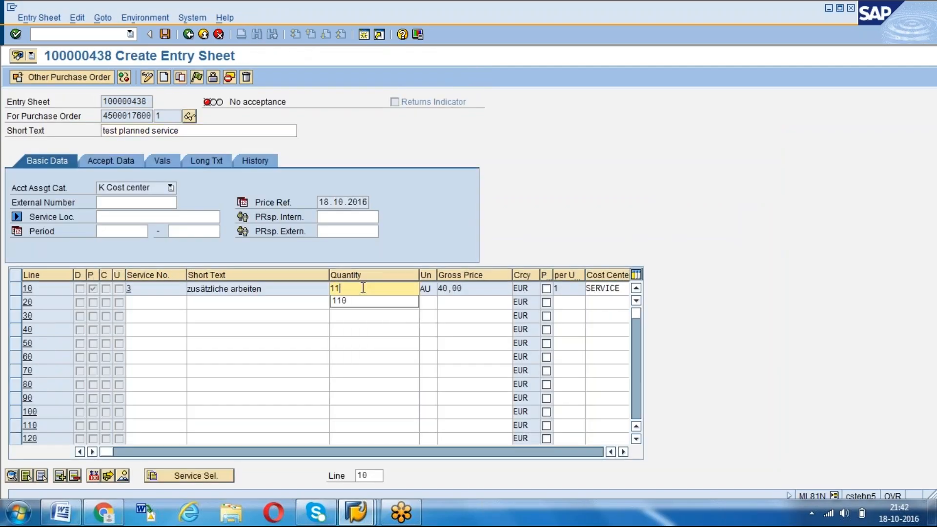
key("Return")
left_click(364, 289)
key("BackSpace")
key("BackSpace")
type("20")
key("Return")
Try to set the quantity of service line 10 to 121, above the 20 % tolerance
left_click(358, 288)
key("BackSpace")
type("1")
key("Return")
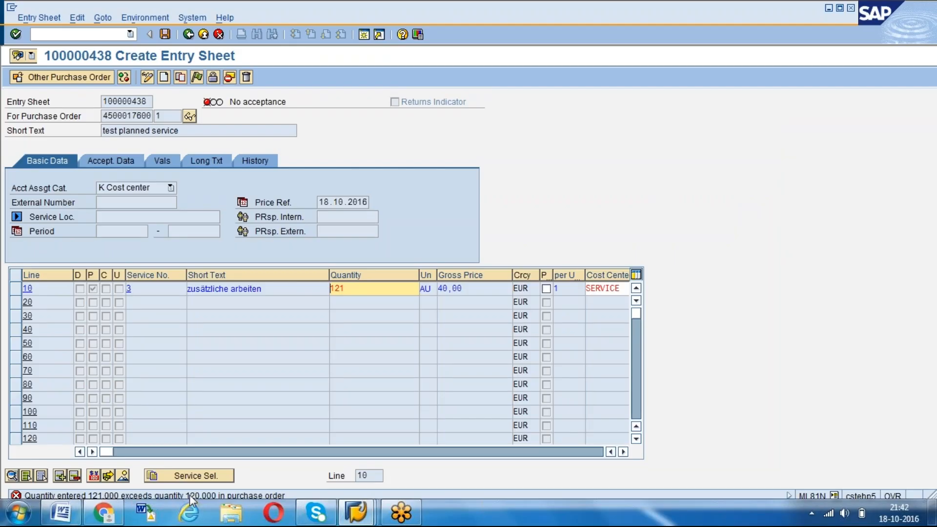
Set the quantity of service line 10 in the entry sheet back to 120
left_click(357, 288)
key("BackSpace")
type("0")
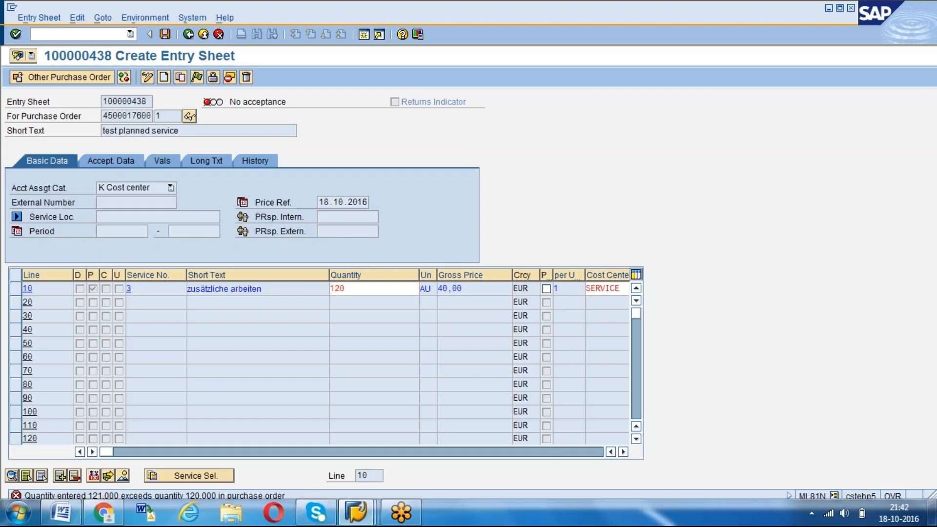
key("Return")
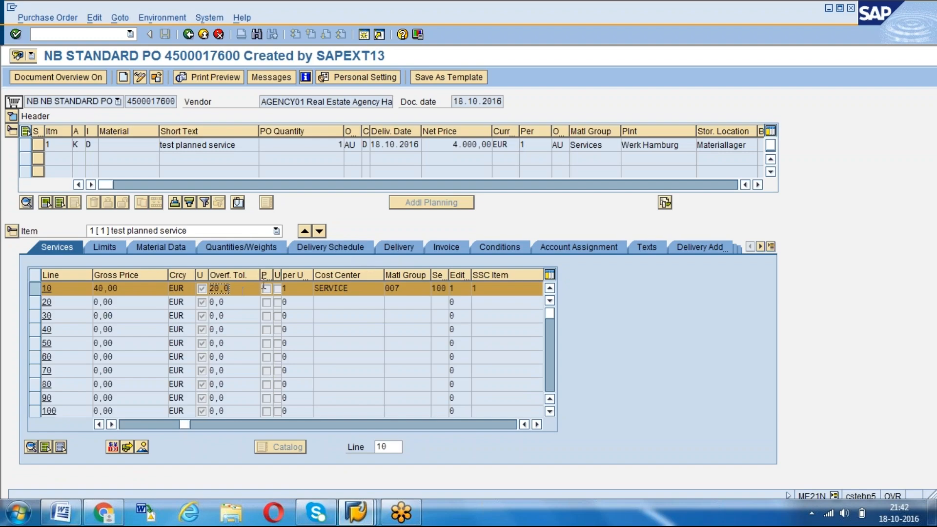
Open the delivery data of purchase order item 1 to check its overdelivery settings
left_click(392, 250)
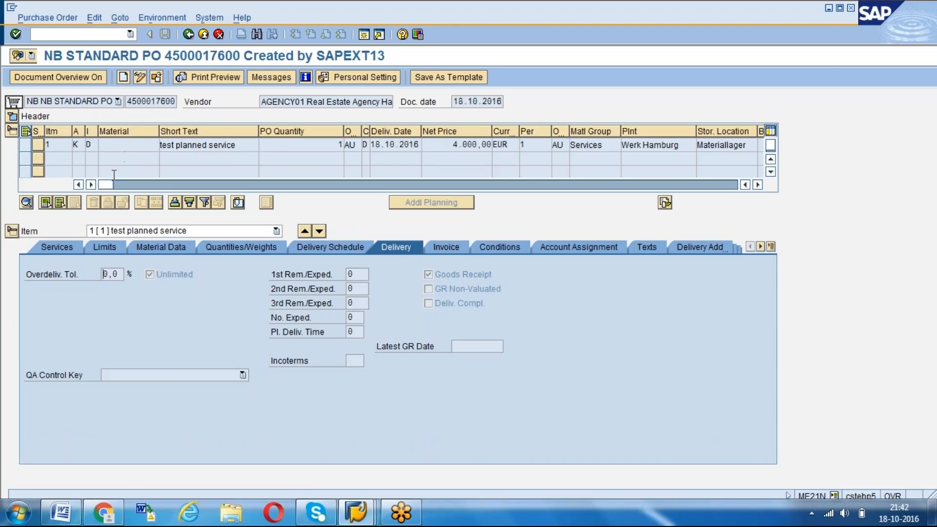
Check the overfulfilment tolerance of service line 10 in purchase order item 1
left_click(54, 246)
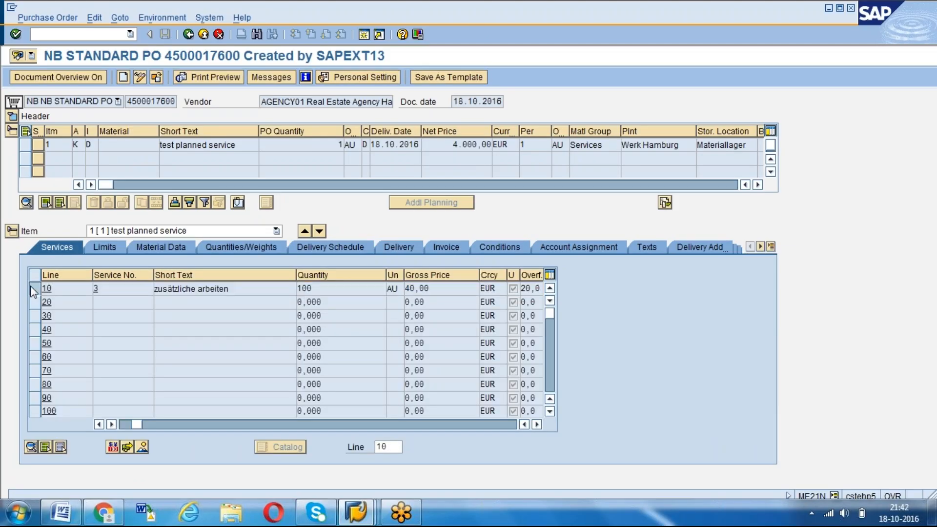
left_click(33, 289)
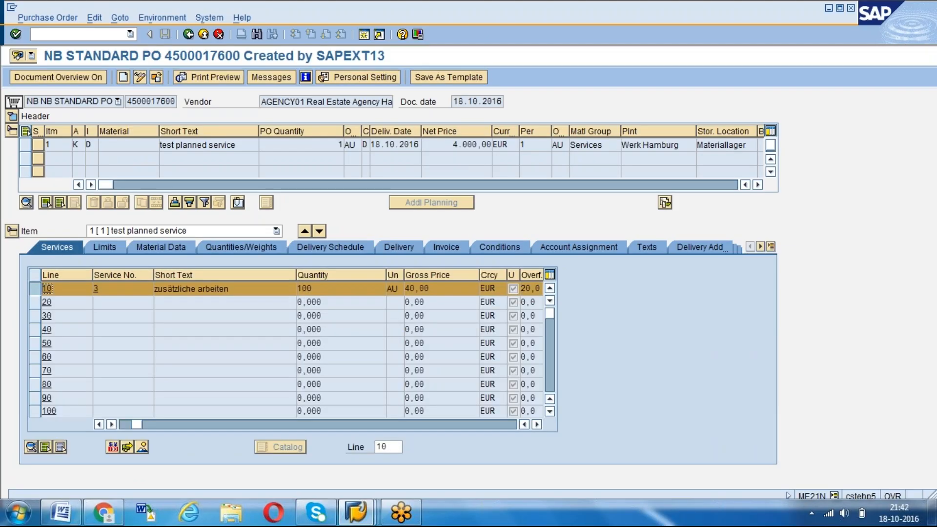
left_click(536, 424)
Accept and save the entry sheet with quantity 120 on service line 10, and exit to the start screen
key("alt+Tab")
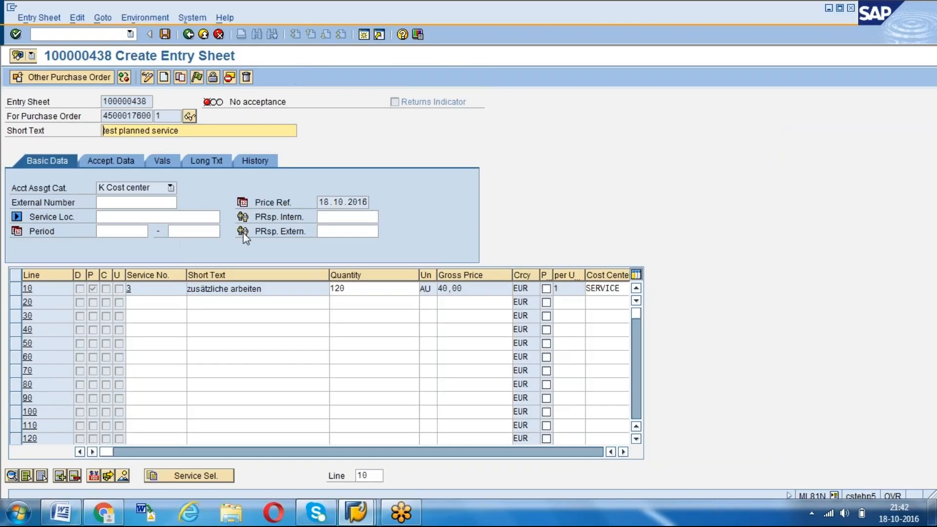
left_click(196, 77)
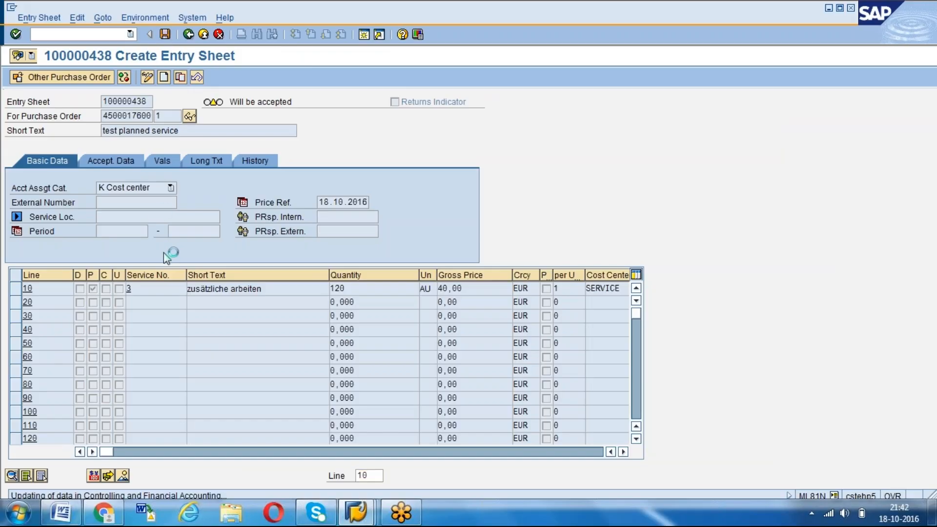
left_click(204, 34)
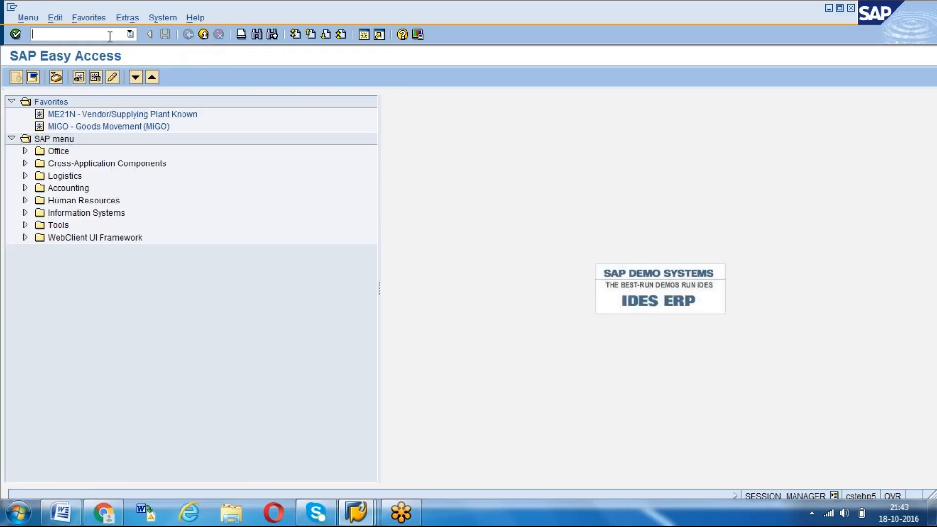
Open transaction ME2N for purchasing documents per document number
left_click(109, 36)
type("/NME2N")
key("Return")
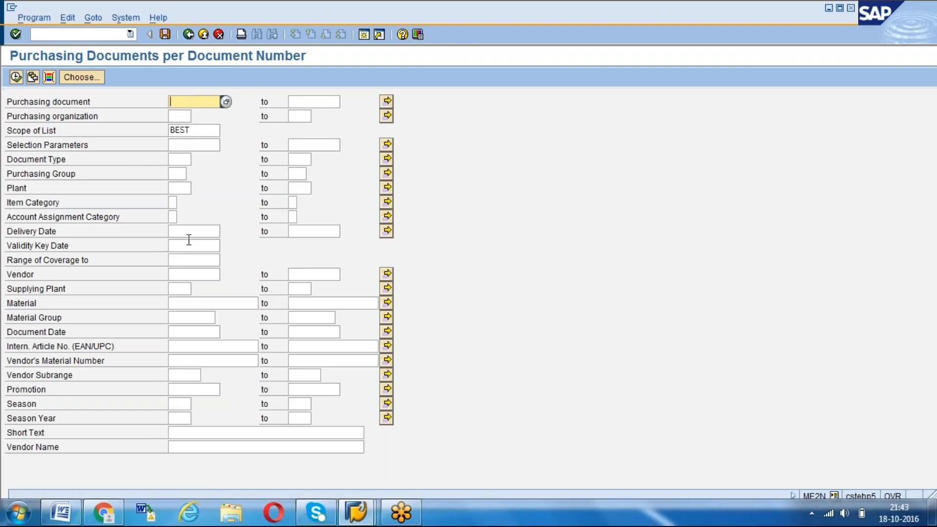
Restrict the purchasing document selection to vendor AGENCY12
left_click(183, 275)
key("Down")
key("Down")
key("Down")
key("Return")
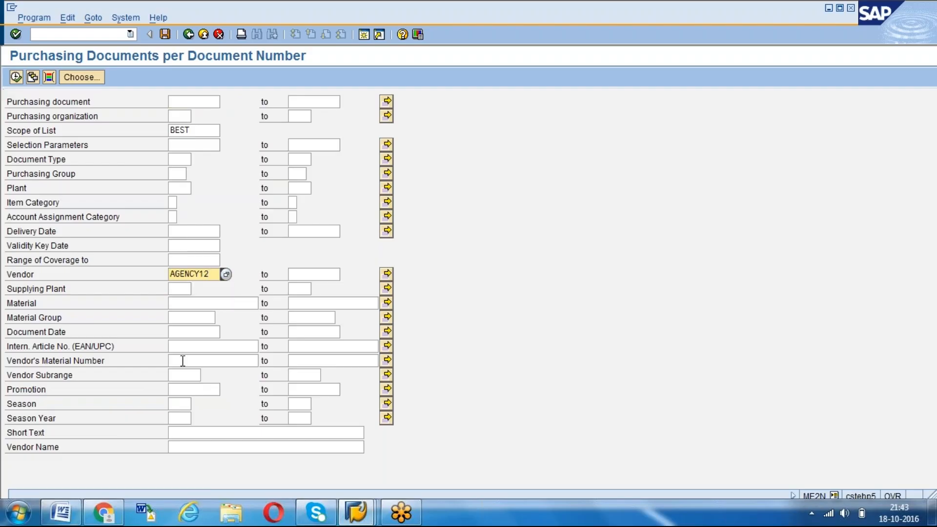
Set the document date range from 01.01.2016 to 18.10.2016, run the purchasing document list and review it
left_click(192, 331)
type("010")
key("Down")
key("Tab")
key("Down")
key("Return")
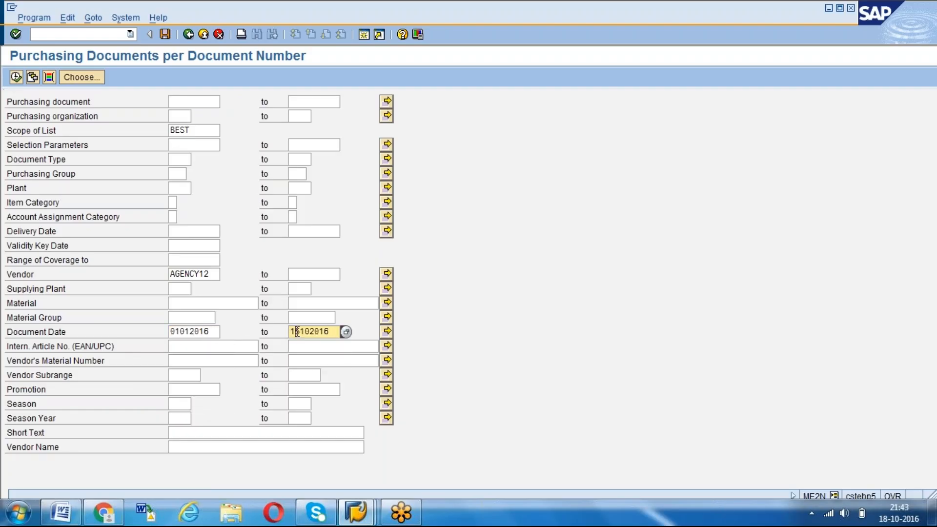
key("Return")
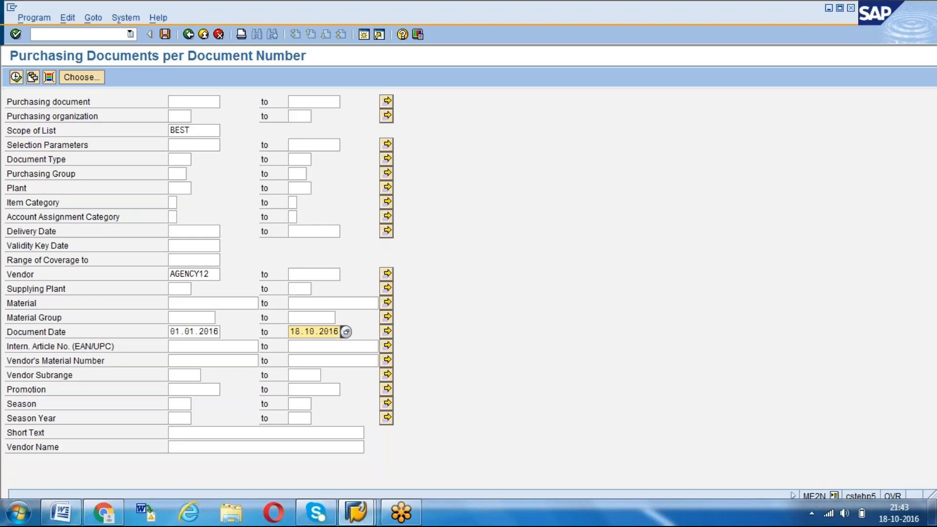
key("F8")
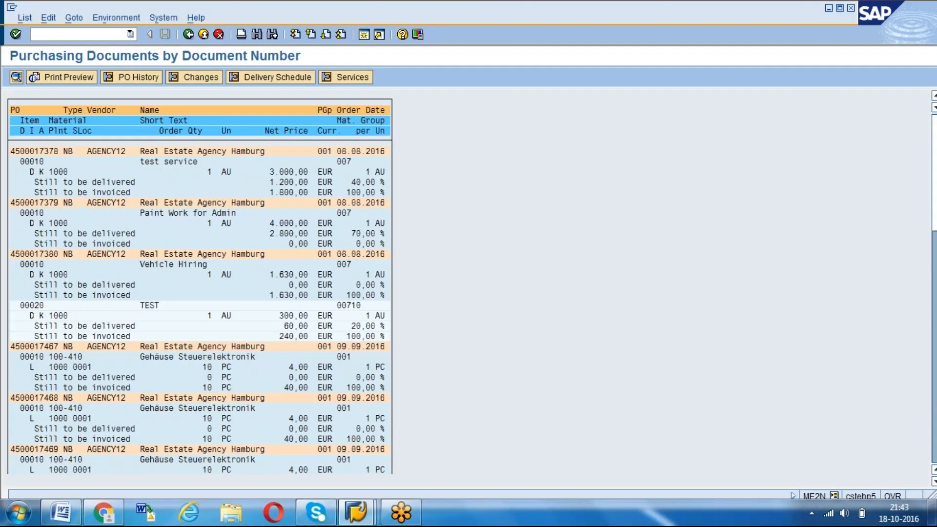
key("F3")
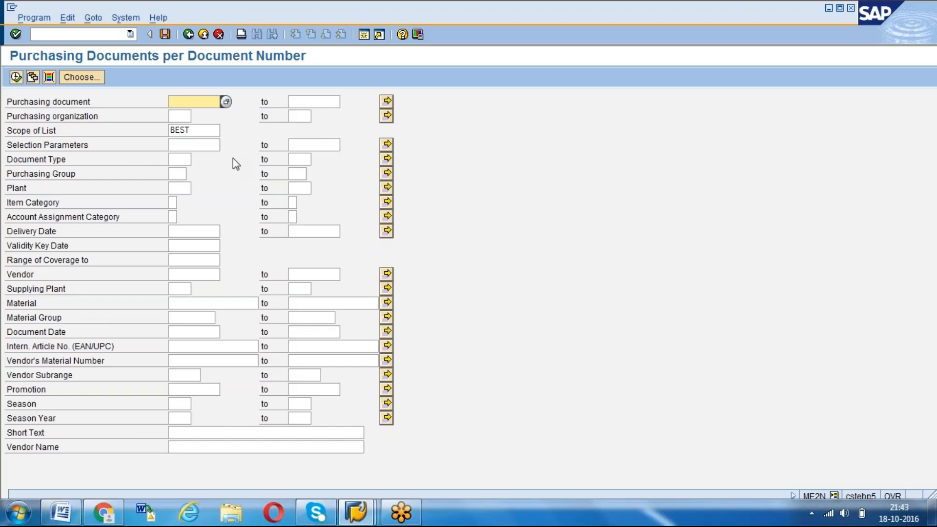
Leave ME2N and open transaction ME2S for services per purchase order
left_click(188, 34)
left_click(87, 35)
type("ME2S")
key("Return")
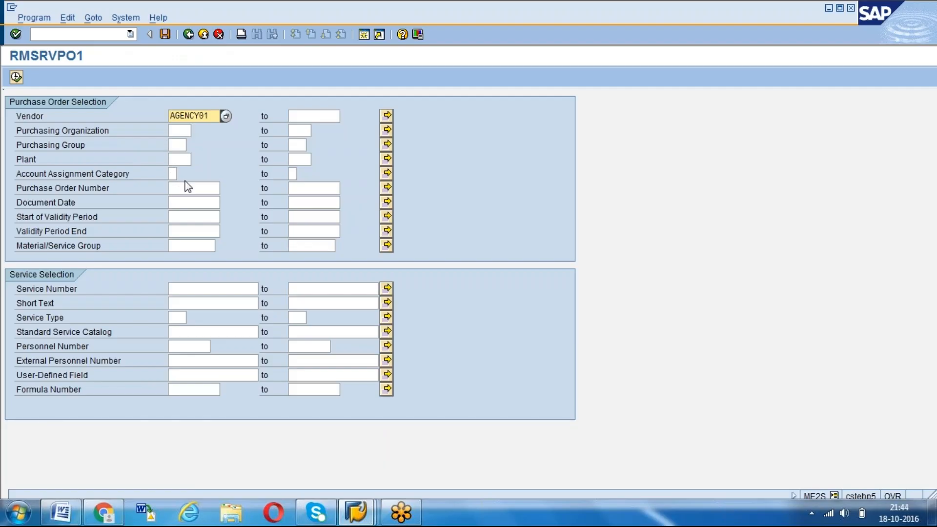
Run the services report for vendor AGENCY01 and purchasing organization 1000, review the quantities, and leave the report
left_click(179, 130)
type("1000")
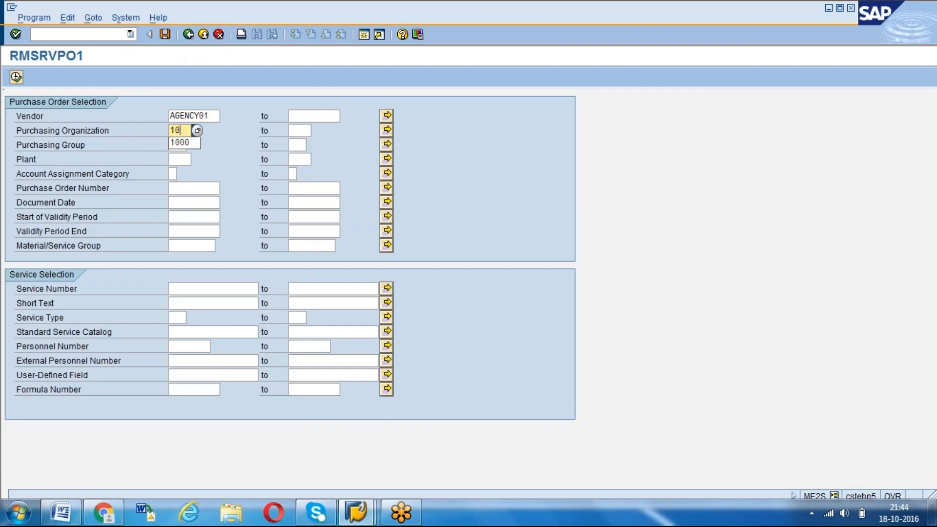
left_click(16, 76)
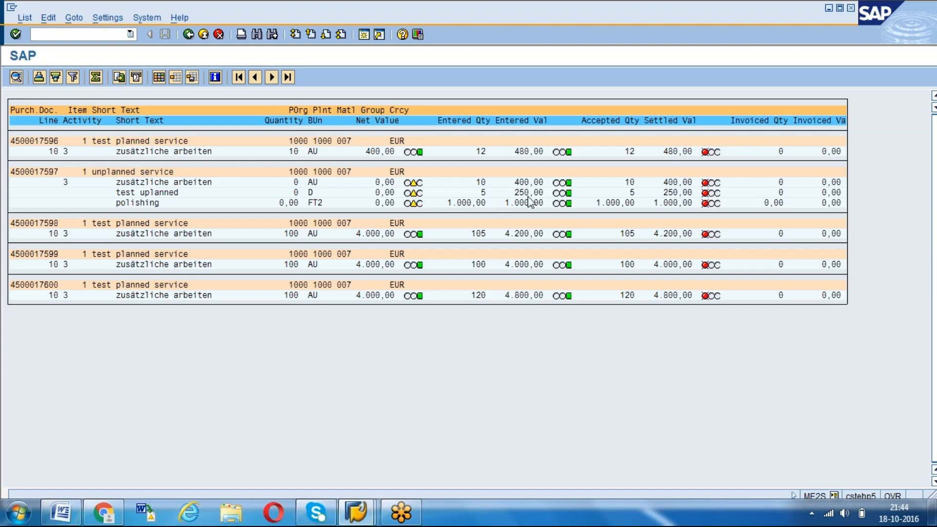
left_click(919, 24)
left_click(188, 35)
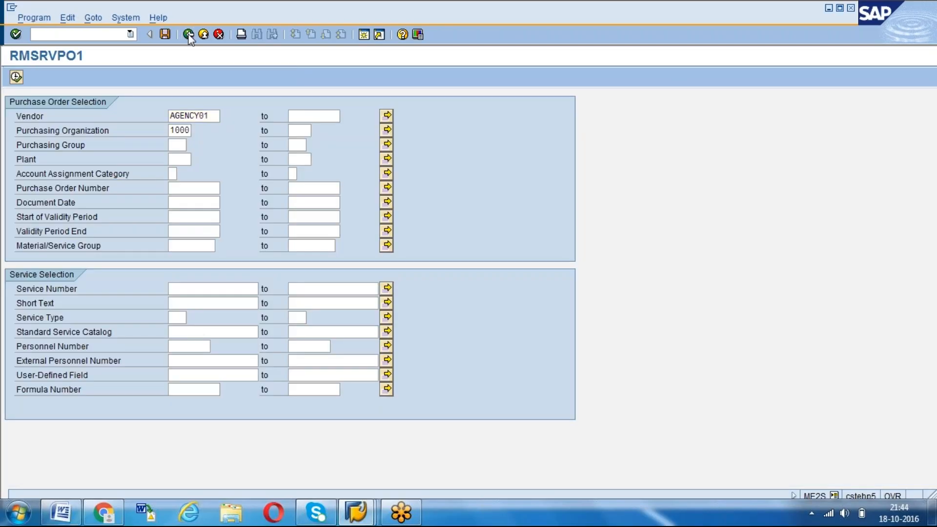
left_click(188, 35)
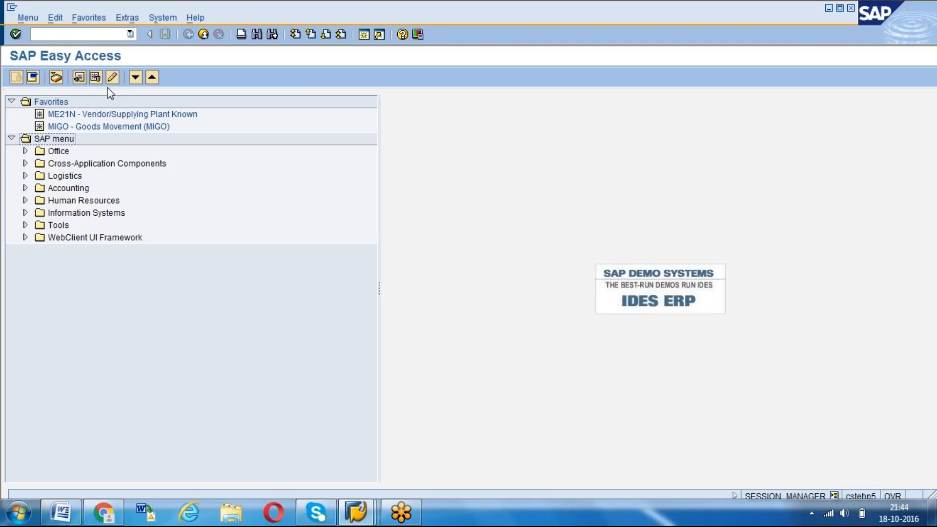
Open the report selection menu with transaction SAP1
left_click(25, 176)
left_click(25, 176)
left_click(65, 40)
type("/NS")
key("BackSpace")
key("BackSpace")
key("BackSpace")
type("SAP1")
key("Return")
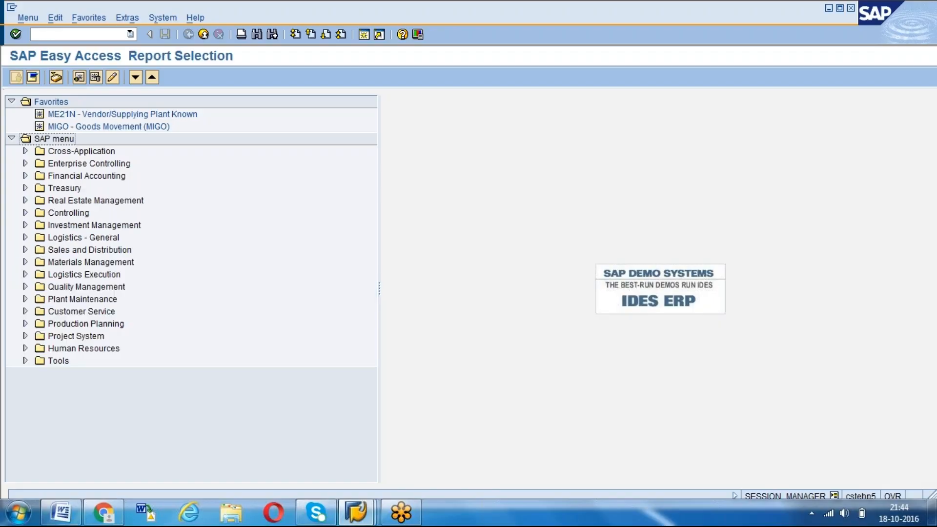
Find the Service Entry Sheet reports under Materials Management and open ML84 - List of Service Entry Sheets
left_click(25, 262)
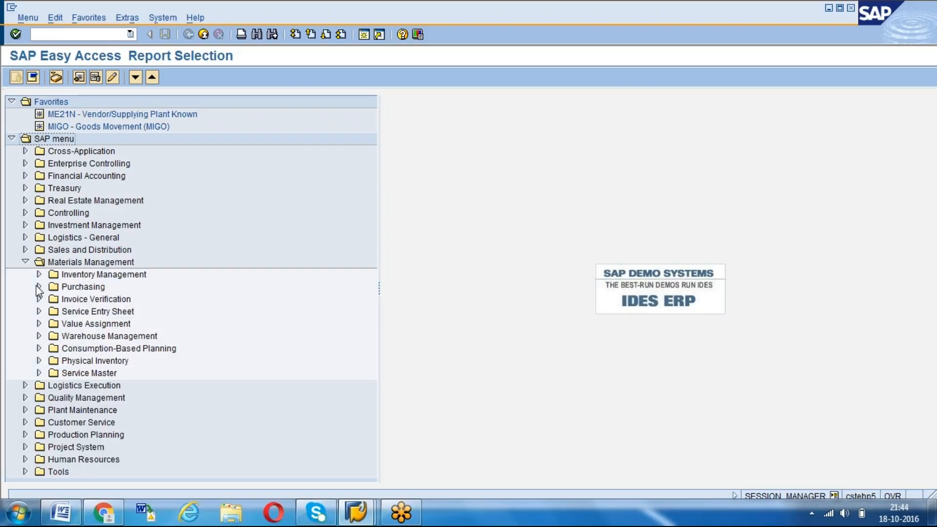
left_click(39, 311)
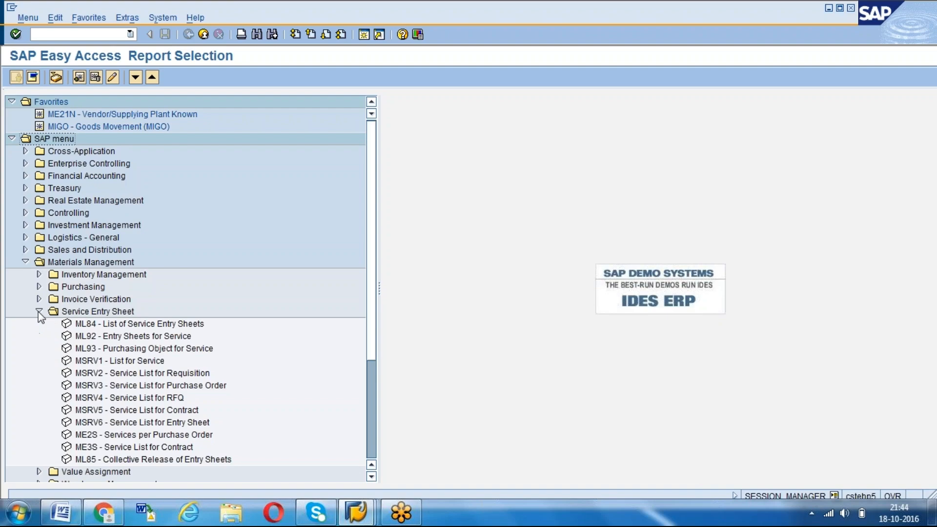
left_click_drag(373, 340, 376, 395)
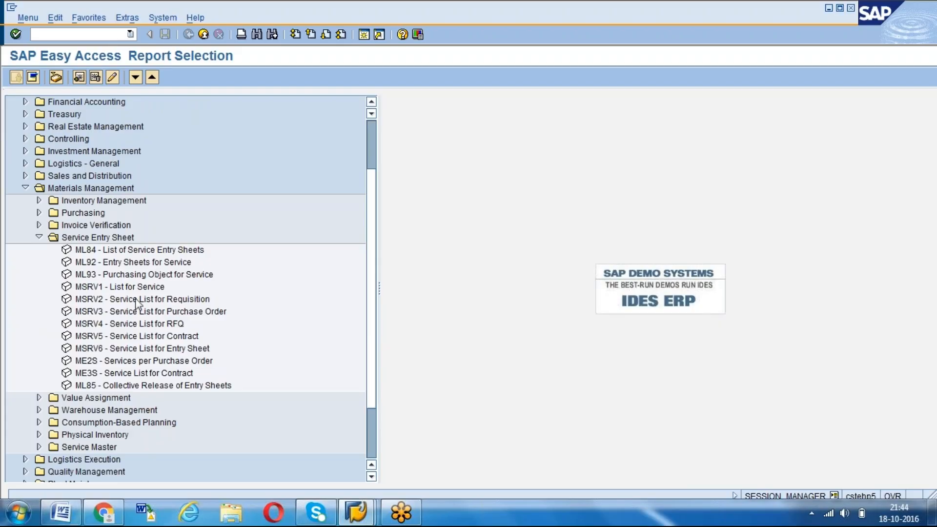
left_click(118, 362)
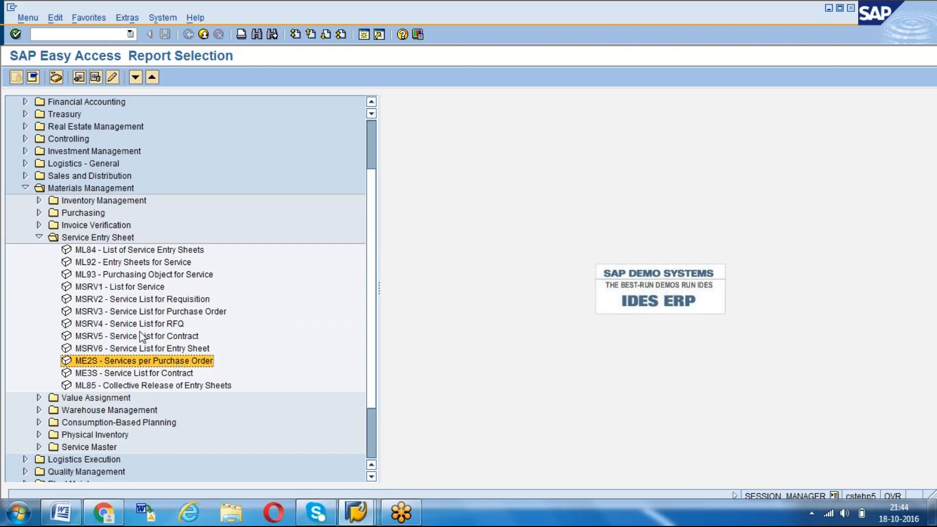
left_click(140, 252)
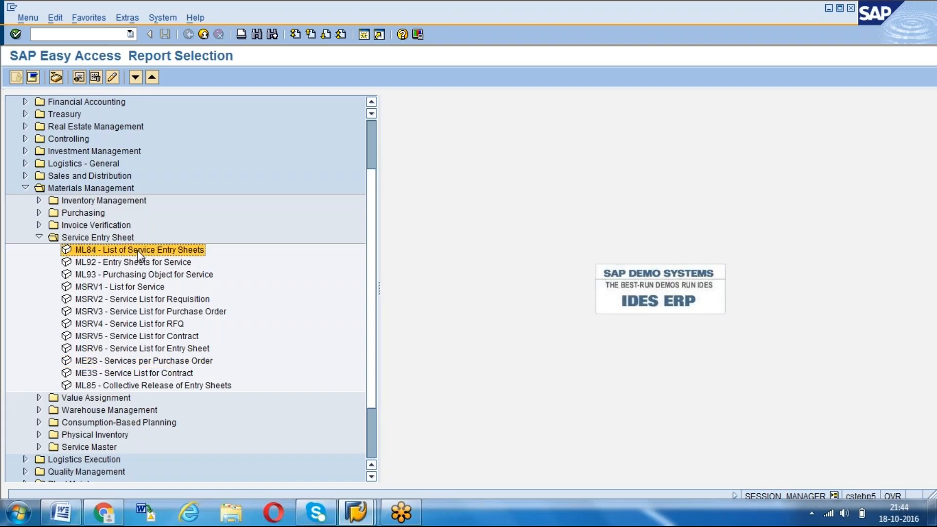
double_click(139, 253)
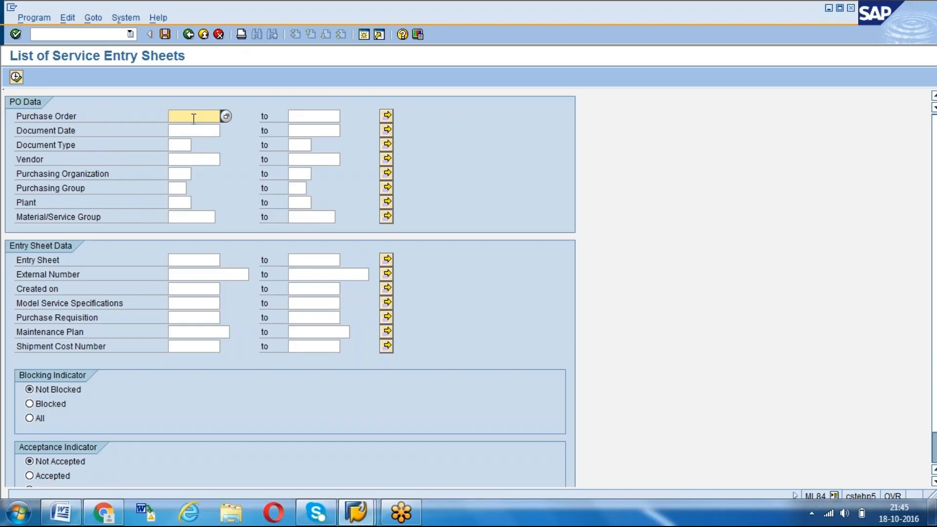
List the service entry sheets for plant 1000 created from 01.10.2016 to 01.11.2016
left_click(179, 203)
type("1000")
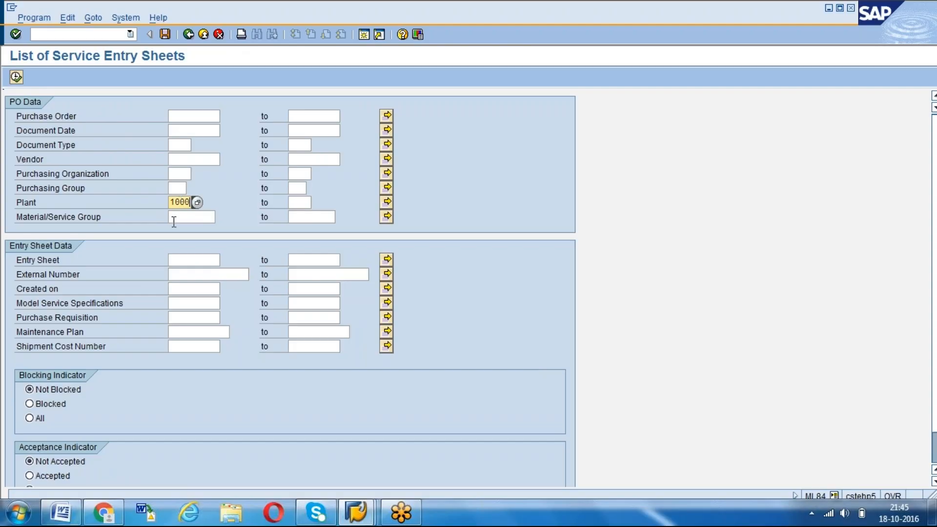
left_click(177, 290)
type("01102016")
key("Tab")
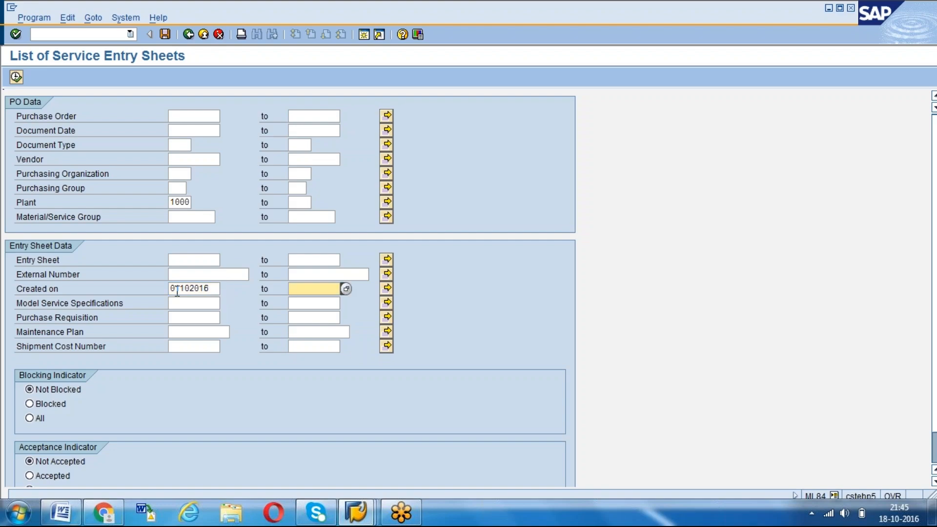
type("01112016")
left_click(17, 76)
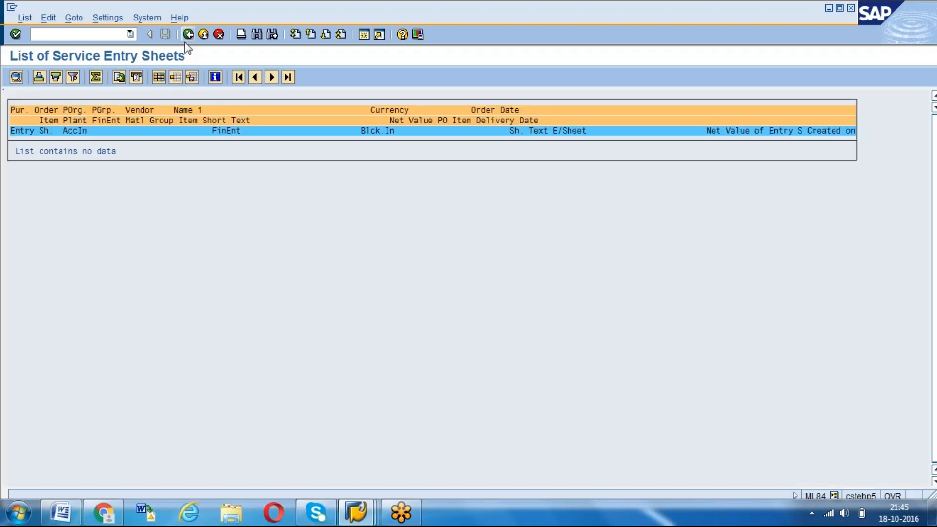
Return to the selection, set both the blocking and acceptance indicators to All, and rerun the entry sheet list
left_click(188, 34)
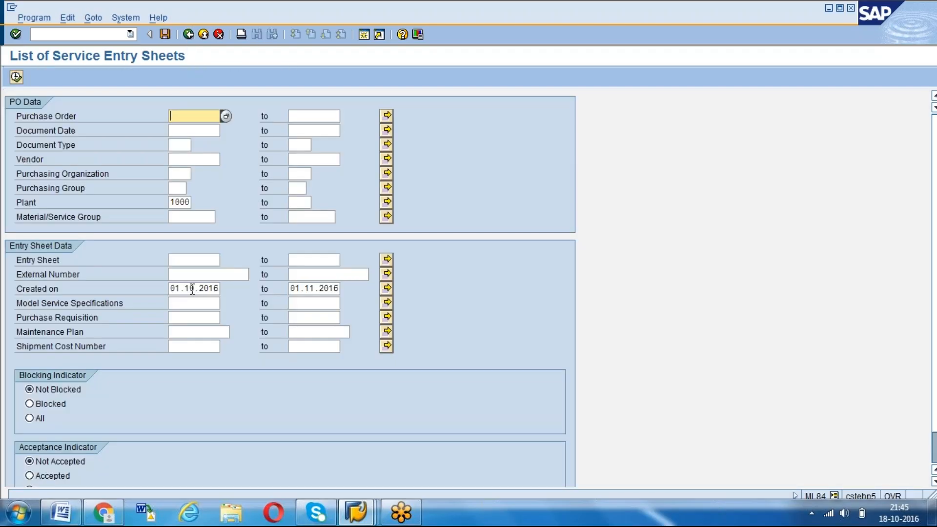
left_click(186, 289)
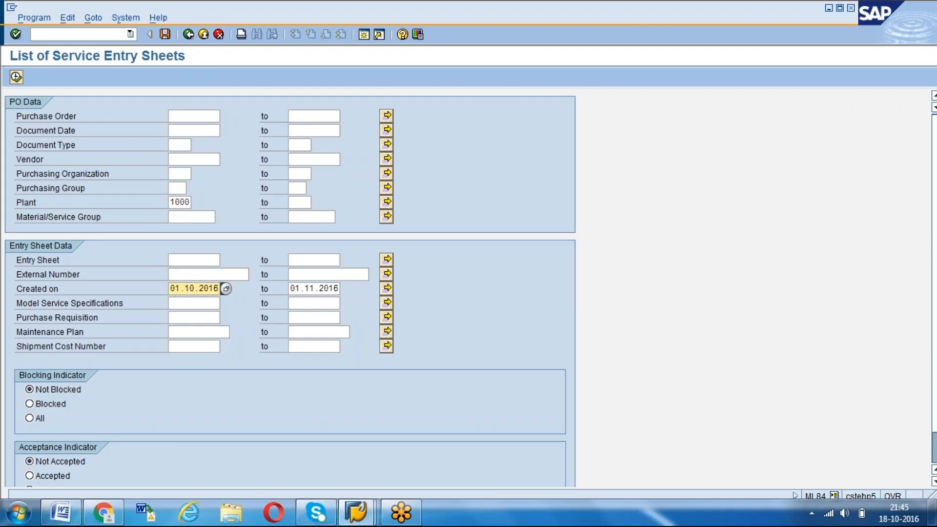
left_click(934, 448)
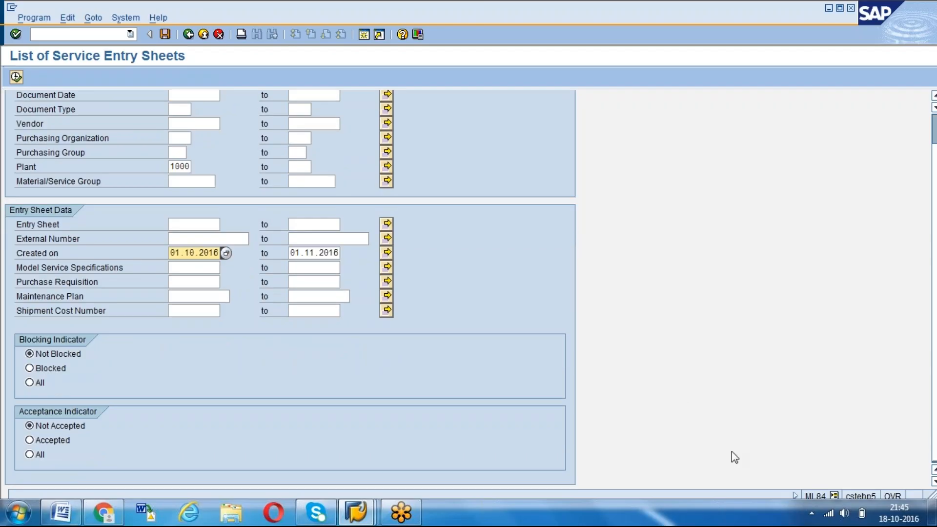
left_click(29, 383)
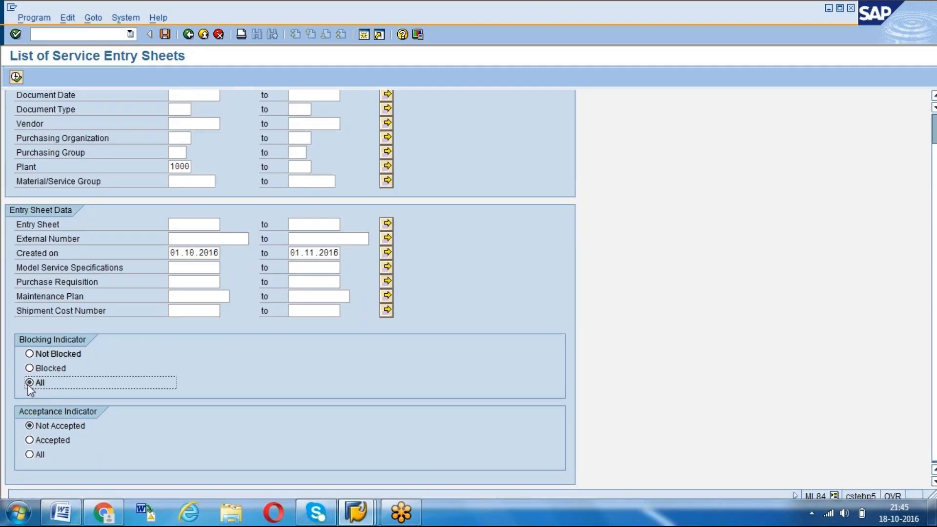
left_click(30, 454)
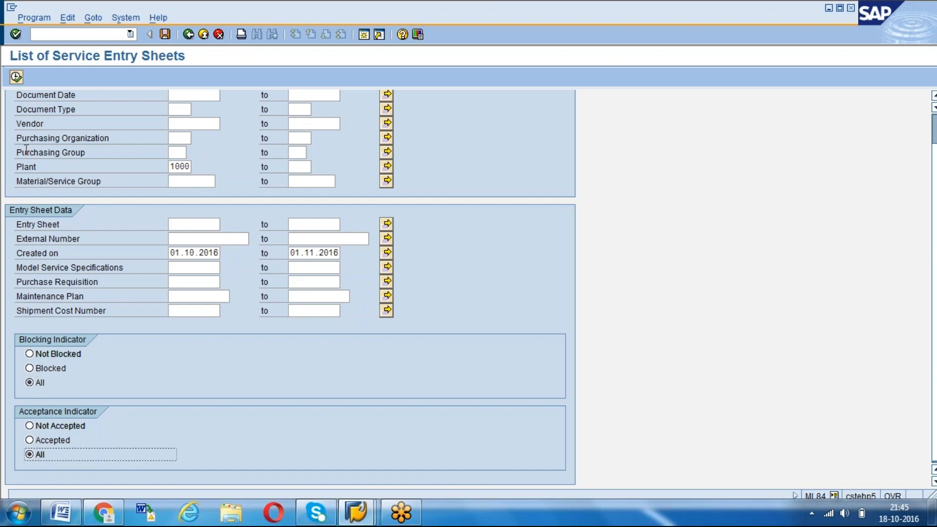
left_click(18, 78)
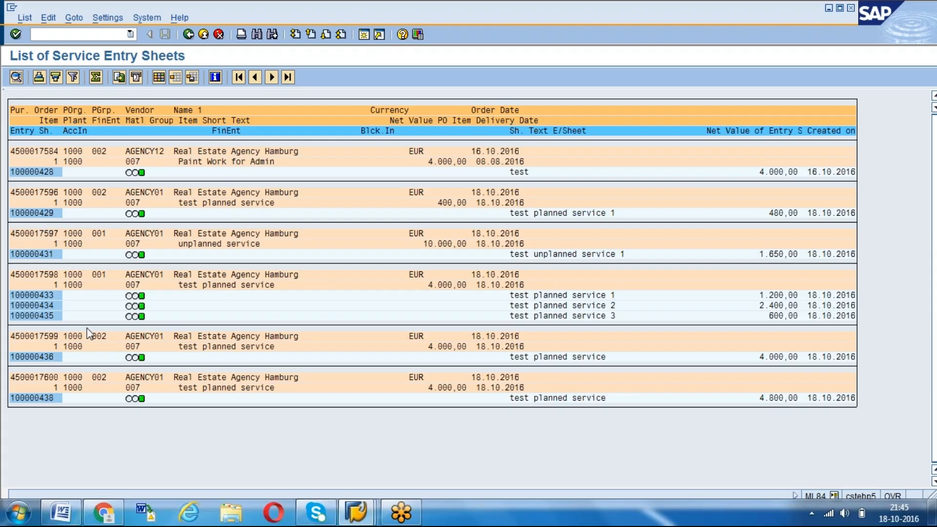
Examine the unplanned service order in the list, view the entry sheet for Paint Work for Admin, and return to the report menu
left_click(146, 234)
left_click(136, 243)
left_click_drag(424, 245, 464, 245)
double_click(44, 173)
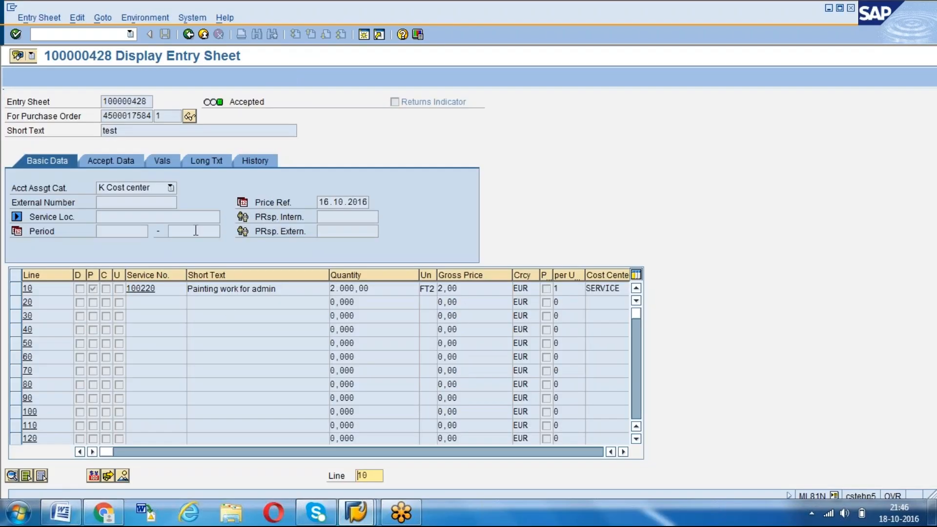
left_click(188, 35)
left_click(188, 35)
left_click(189, 34)
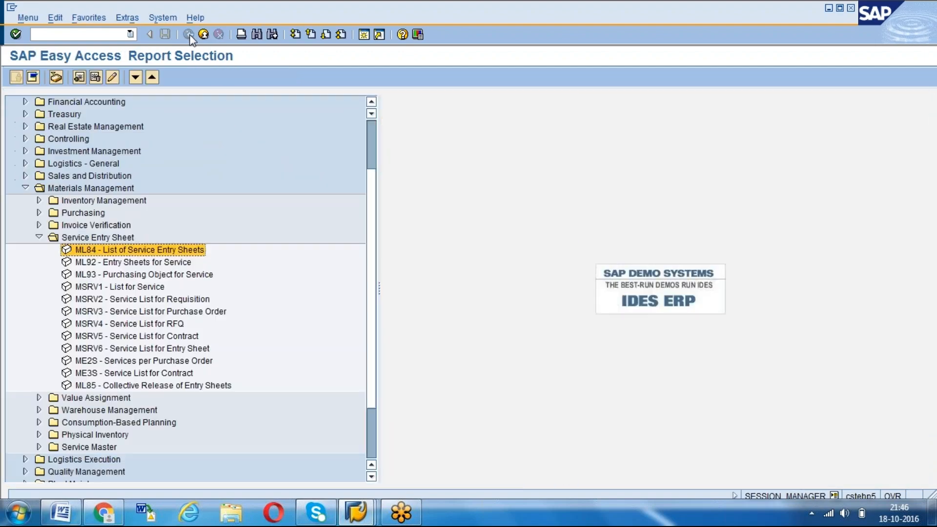
Run the ME2S Services per Purchase Order report for vendor AGENCY01 and purchasing organization 1000
double_click(122, 361)
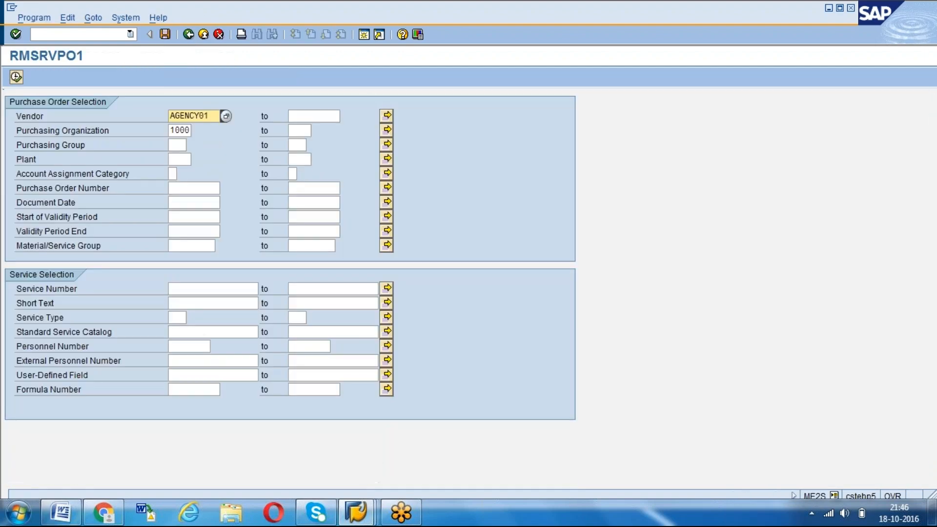
left_click(22, 78)
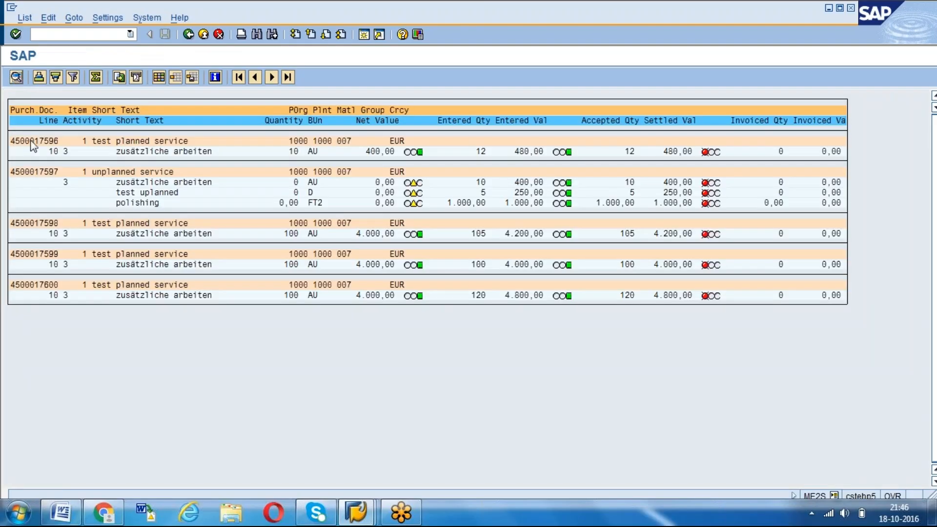
double_click(33, 143)
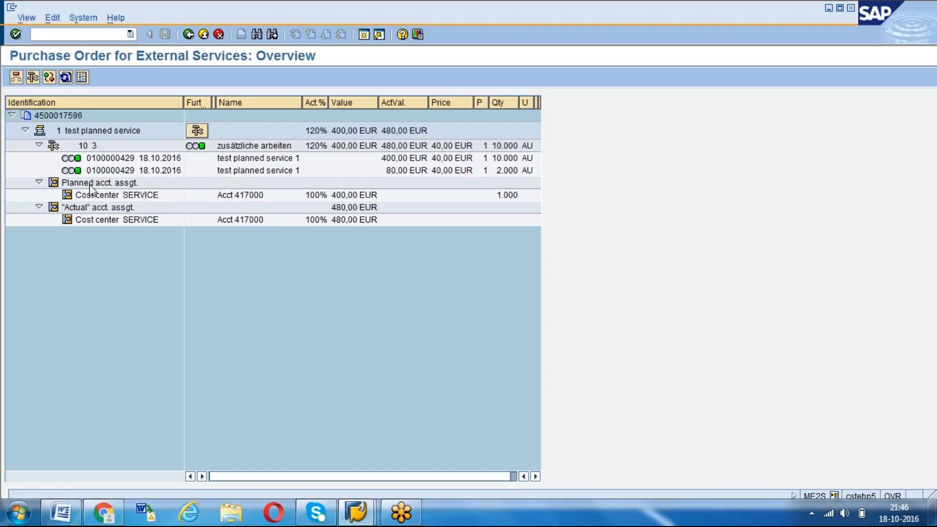
Examine the planned and actual cost center assignments of the test planned service, and return to the report menu
left_click(99, 197)
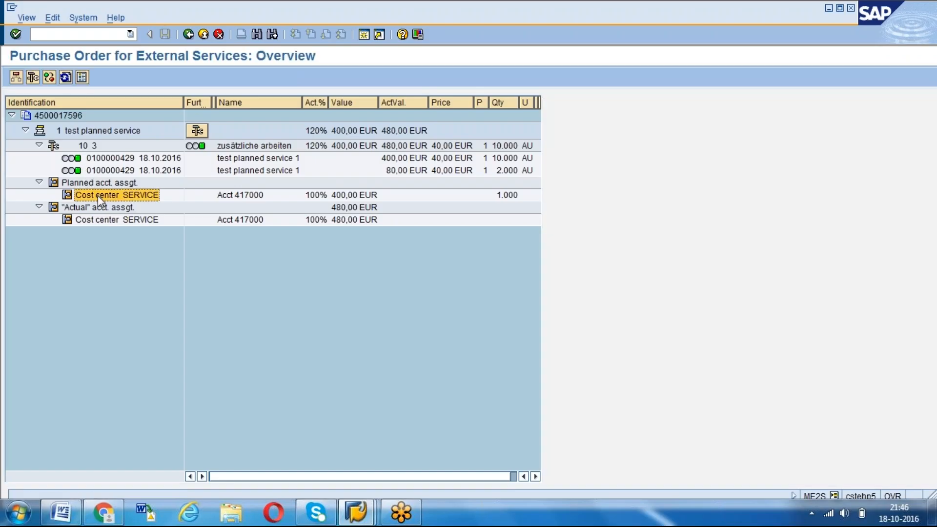
left_click(89, 222)
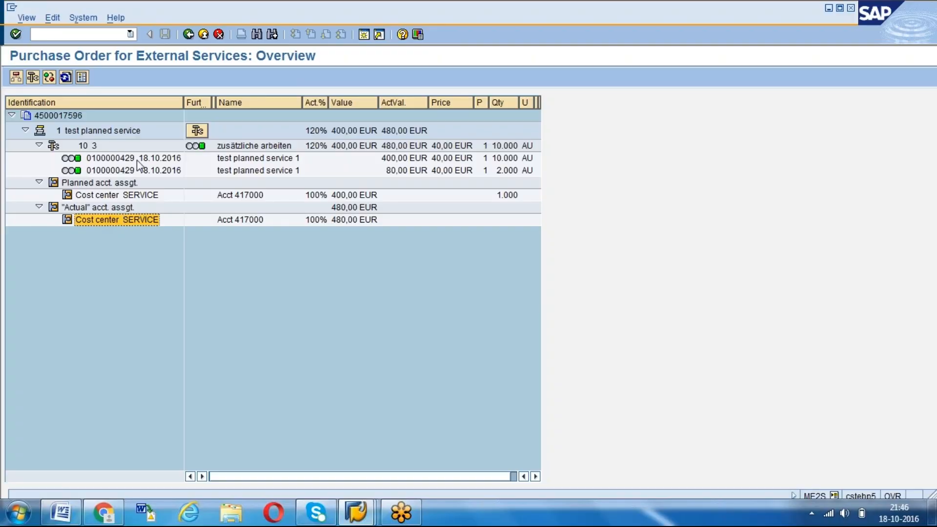
left_click(189, 36)
left_click(188, 36)
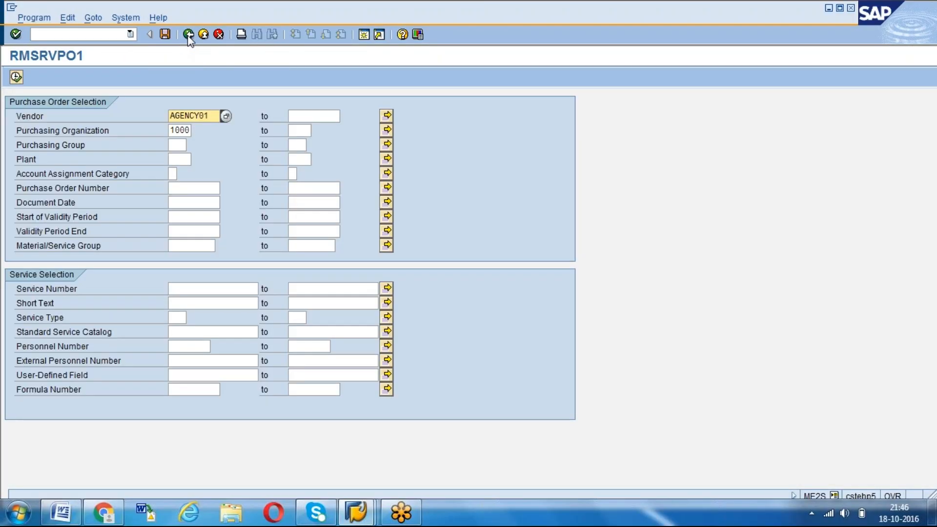
left_click(188, 36)
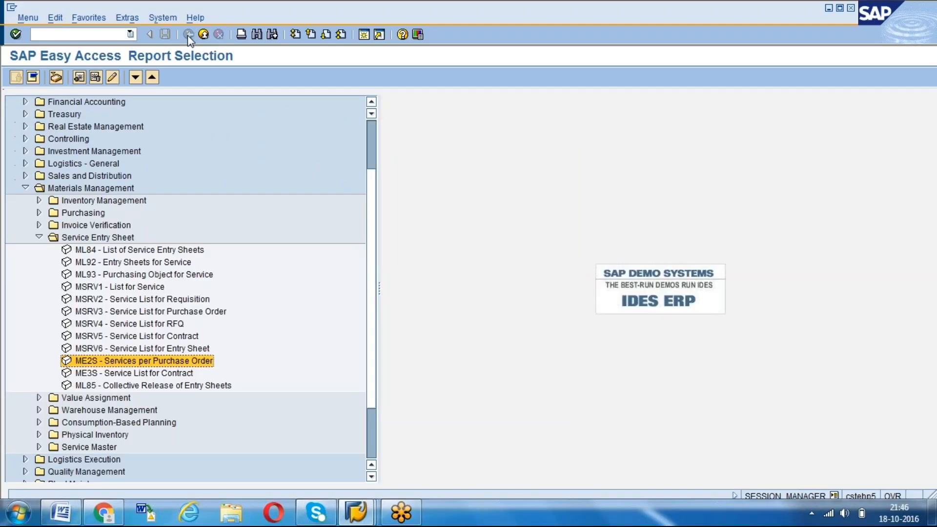
left_click(125, 249)
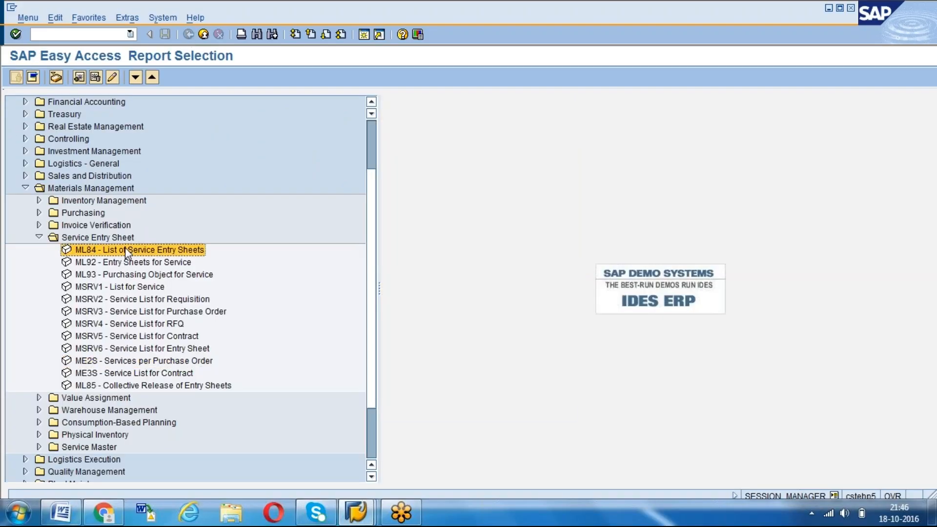
left_click(116, 361)
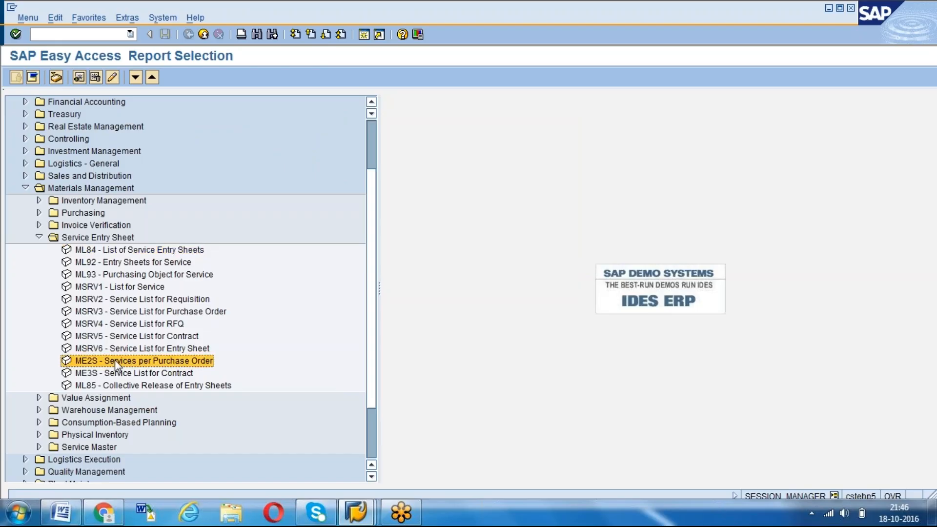
left_click(117, 313)
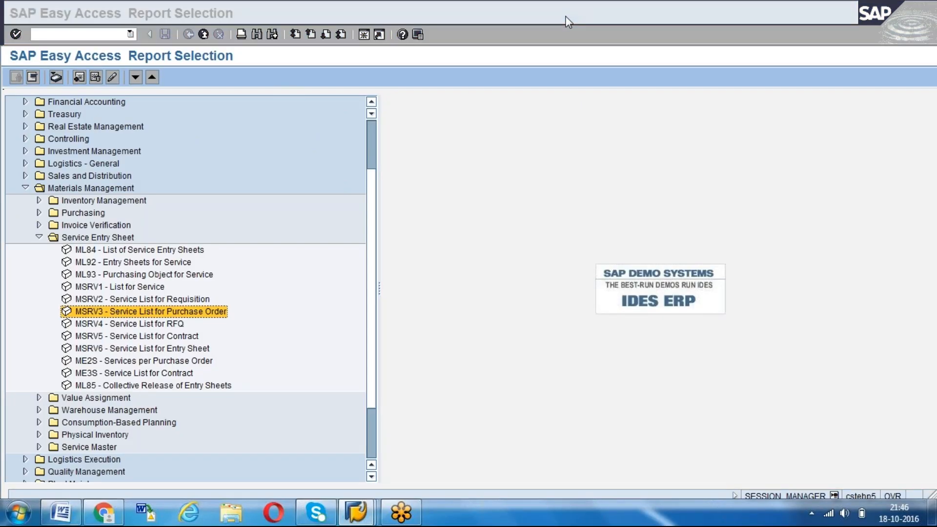
left_click(750, 195)
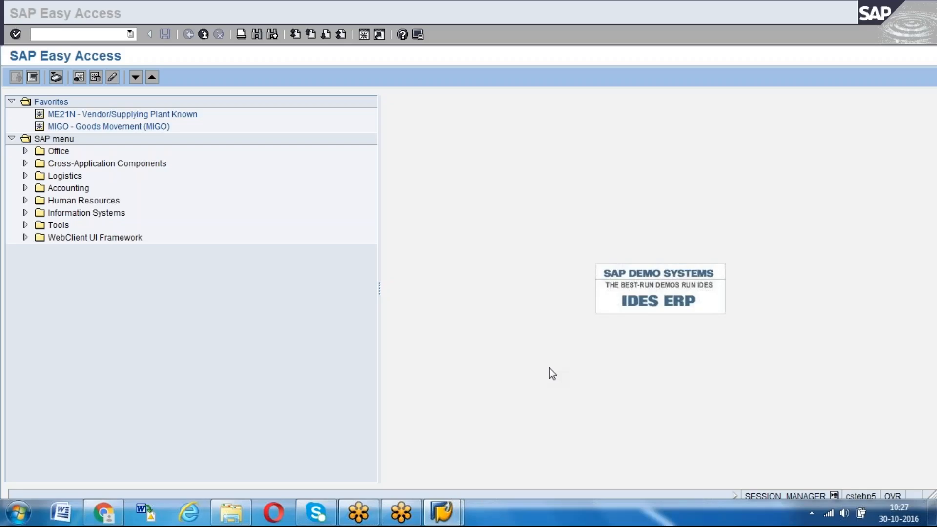
Open the standard purchase order display with transaction ME23N
left_click(246, 335)
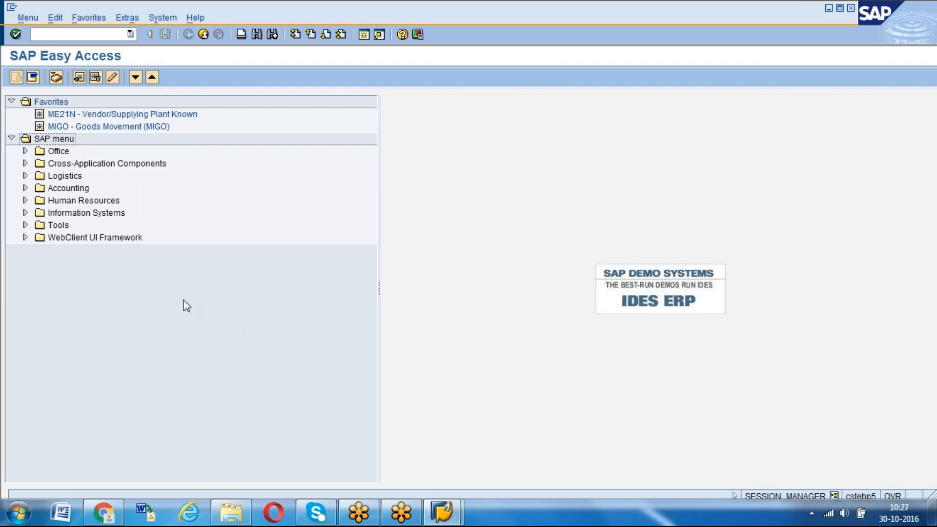
left_click(72, 35)
type("me21n")
key("Return")
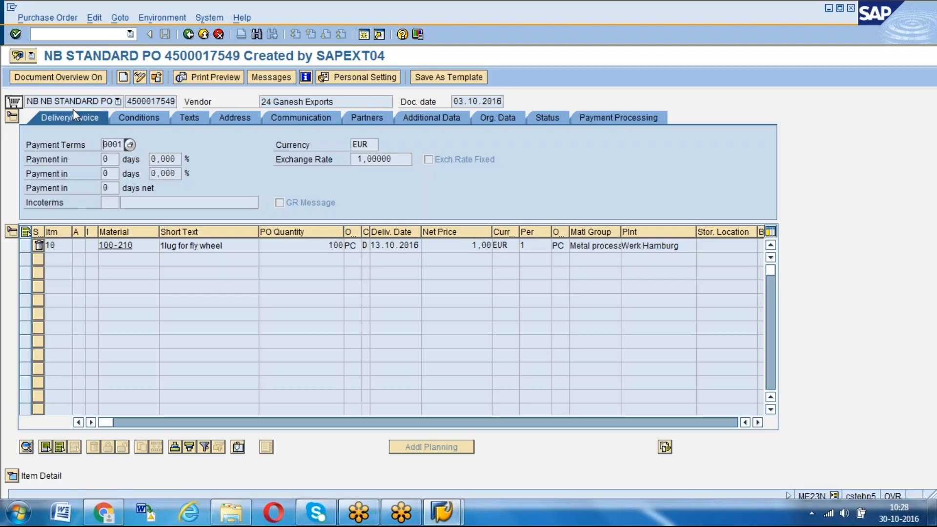
Examine the purchase order header's currency, vendor and organizational data
left_click(68, 118)
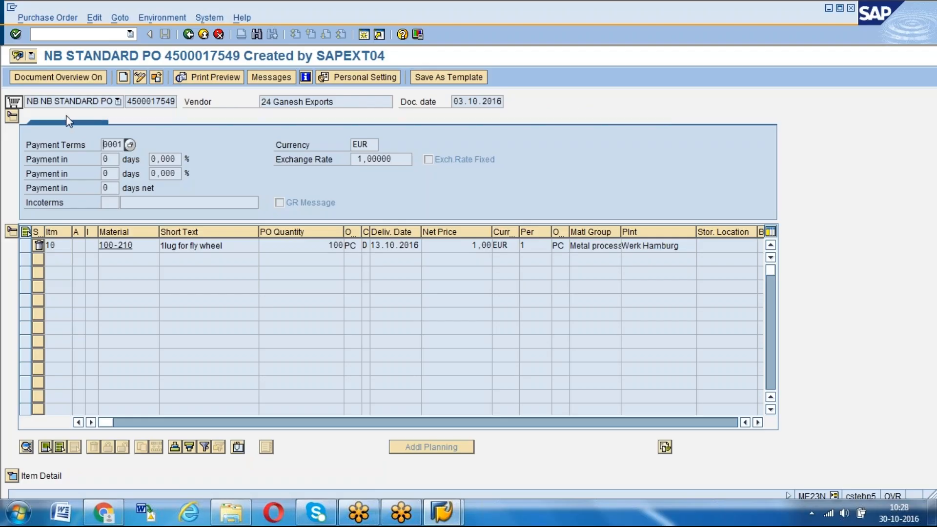
left_click(369, 145)
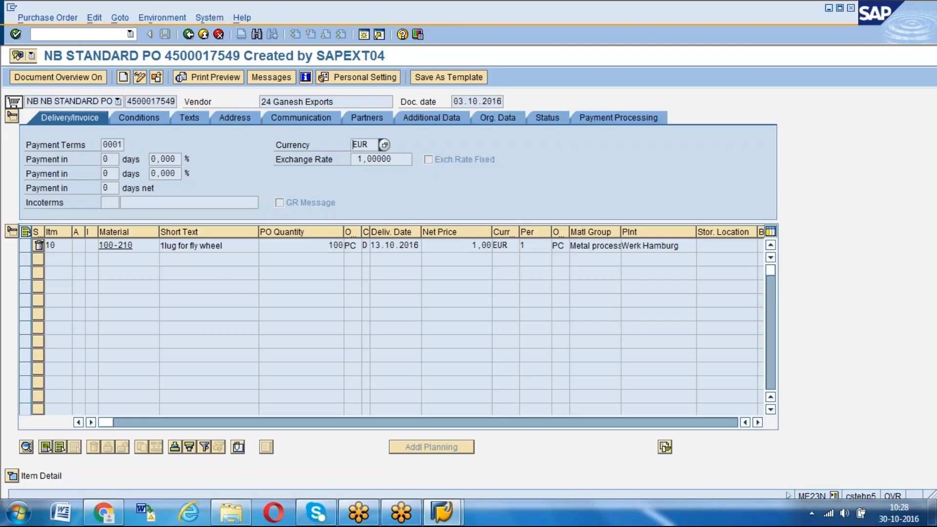
left_click_drag(371, 142, 354, 141)
left_click(271, 102)
left_click(502, 116)
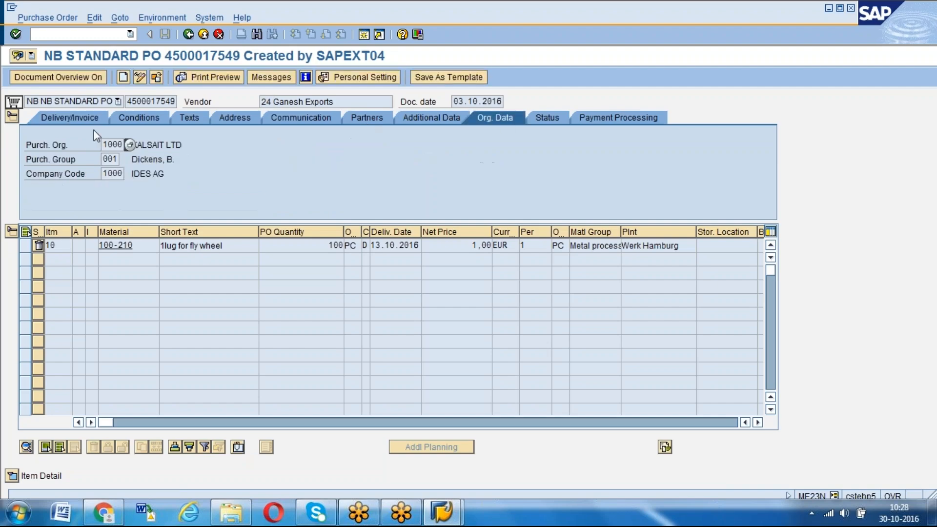
left_click_drag(103, 145, 128, 145)
left_click(128, 145)
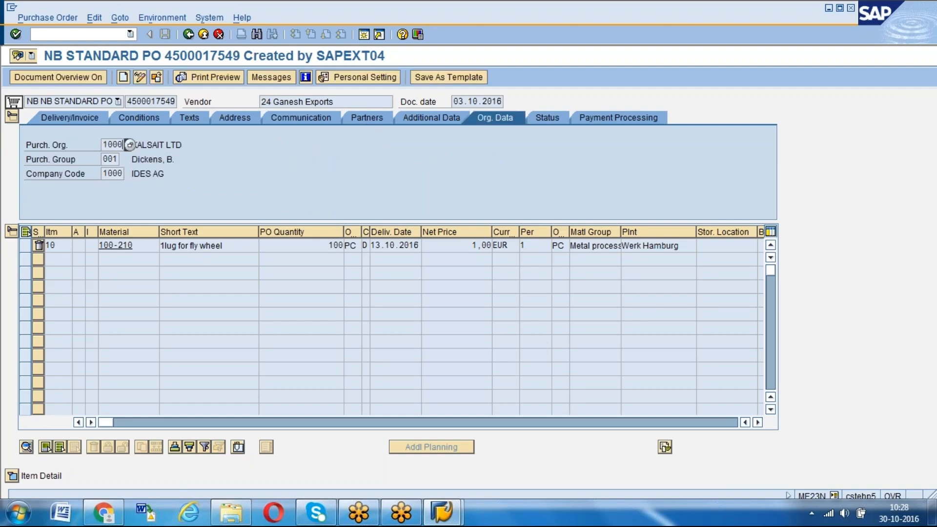
left_click(269, 103)
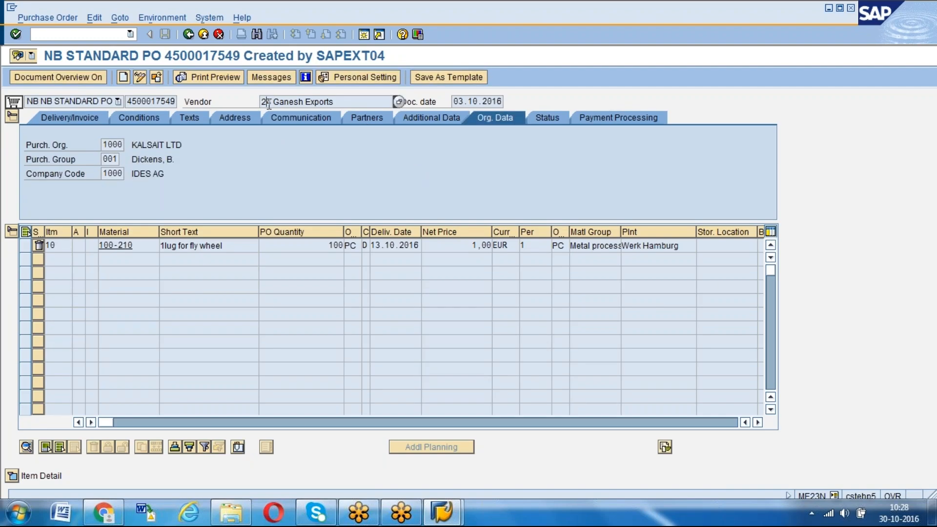
left_click(69, 119)
left_click(364, 145)
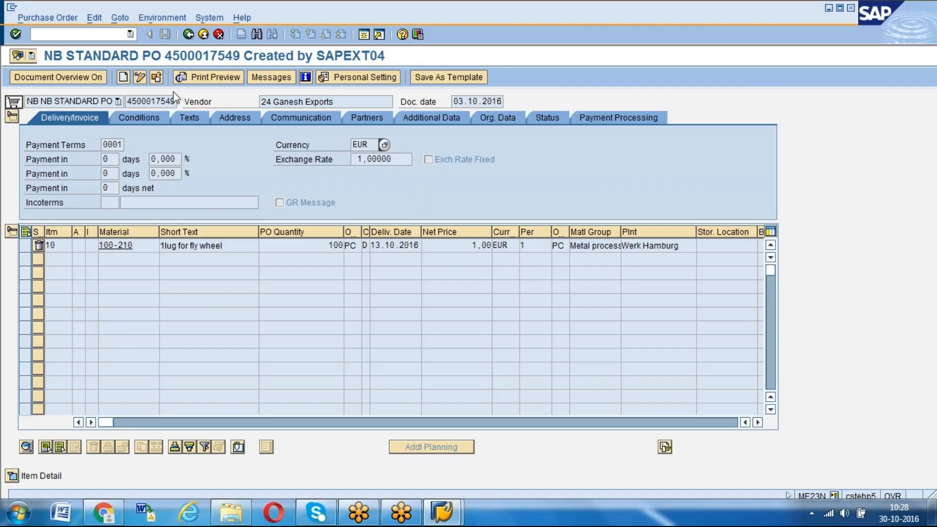
Leave the purchase order and open the currency exchange rates table with transaction OB08
left_click(32, 35)
type("/ob")
type("nOB")
type("0")
type("8")
left_click(39, 34)
key("BackSpace")
key("Return")
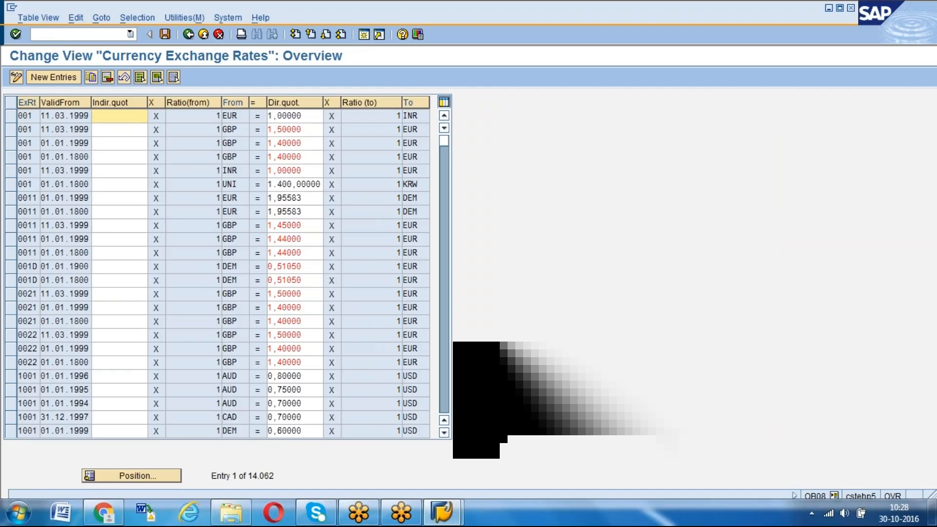
Start positioning to another exchange rate entry and choose rate type M, Standard translation at average rate
left_click(125, 476)
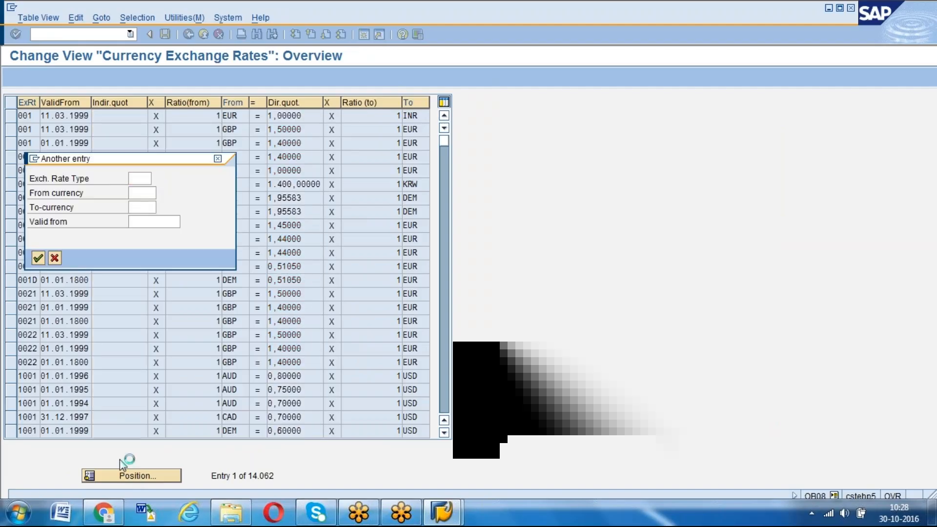
key("F4")
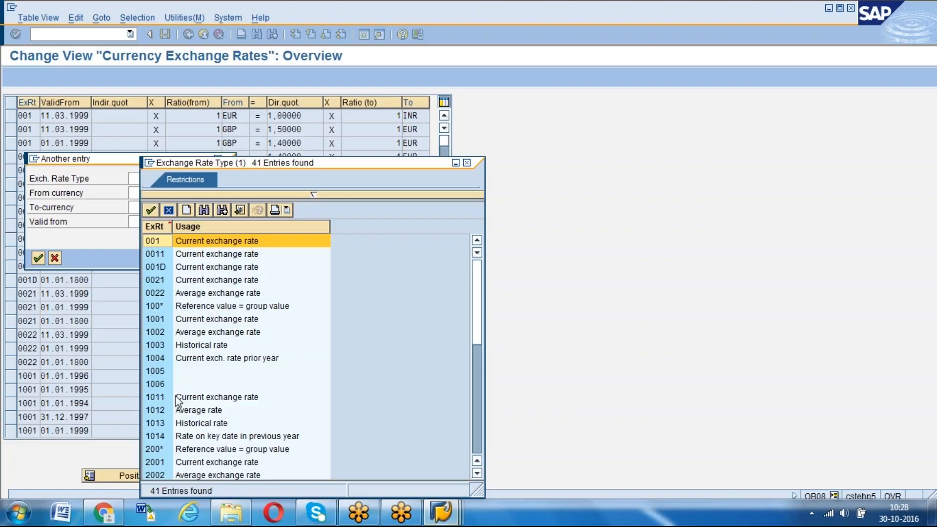
key("ctrl+f")
type("m")
key("Return")
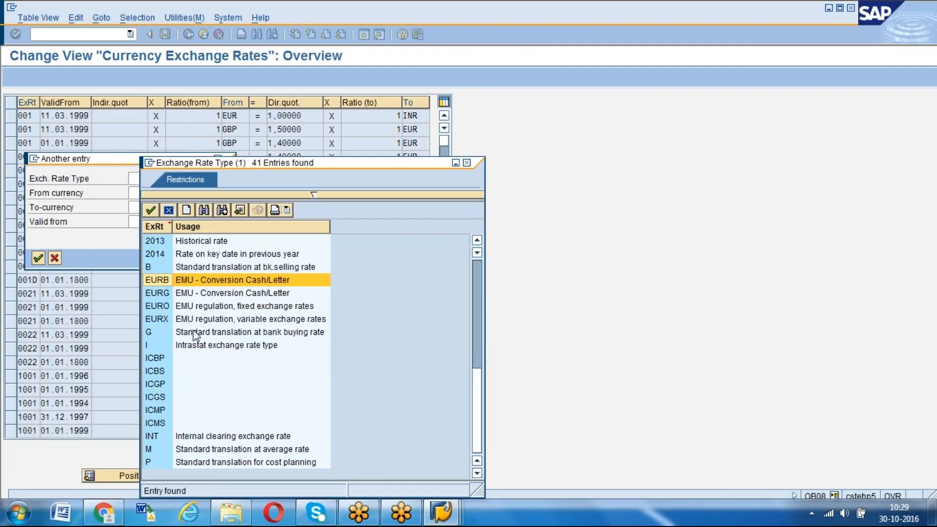
key("ctrl+g")
key("ctrl+g")
key("ctrl+g")
key("ctrl+g")
key("ctrl+g")
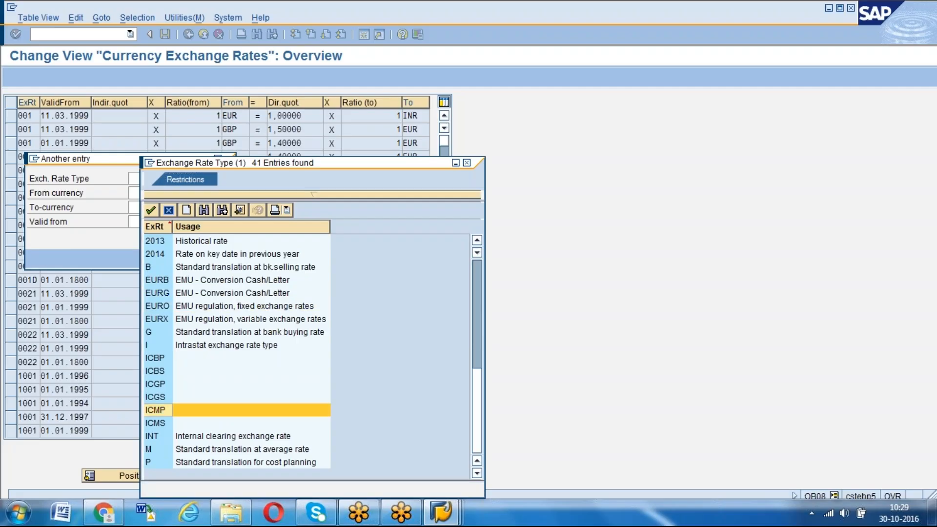
left_click(226, 453)
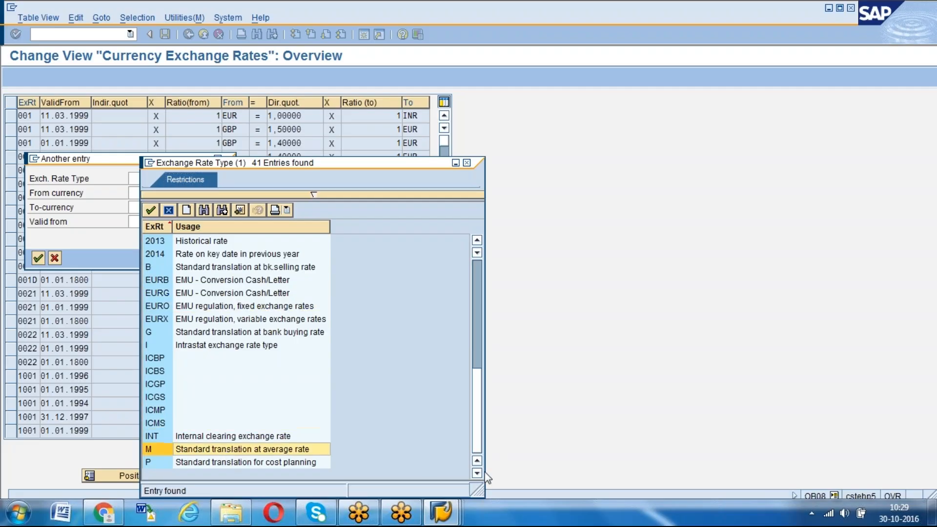
double_click(255, 450)
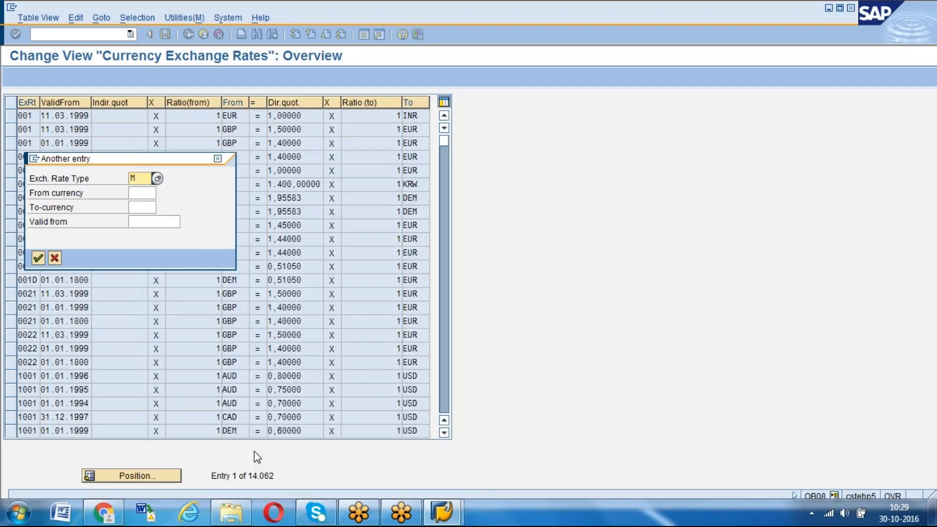
Position the exchange rate list at the entry from currency EUR to currency INR
key("Tab")
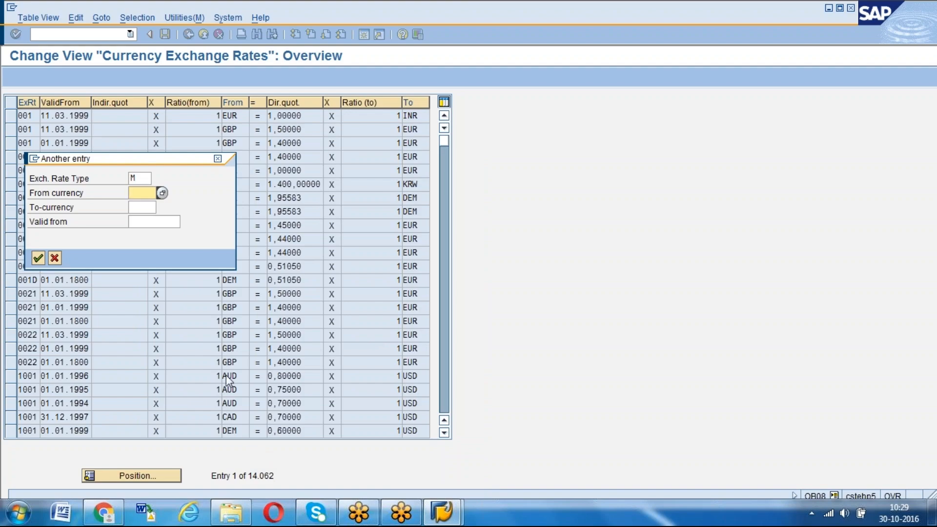
type("EUR")
key("Tab")
type("INR")
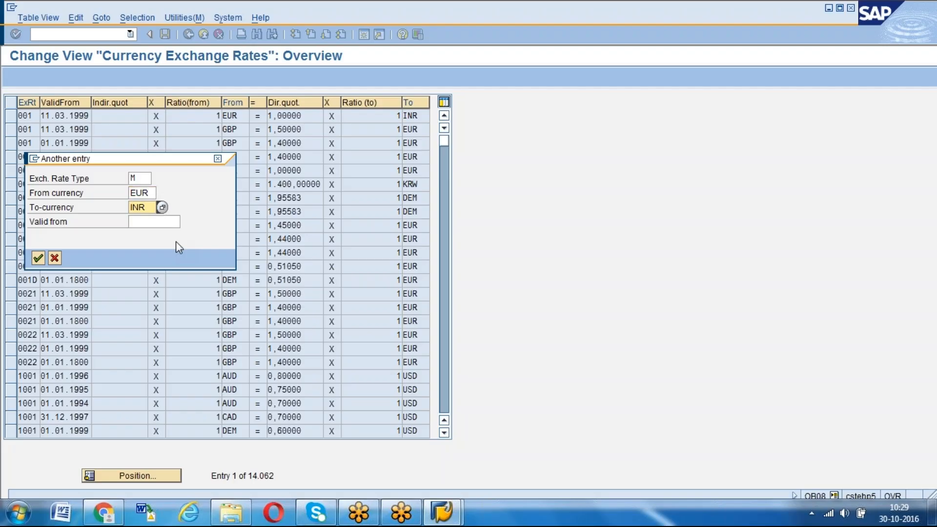
key("Return")
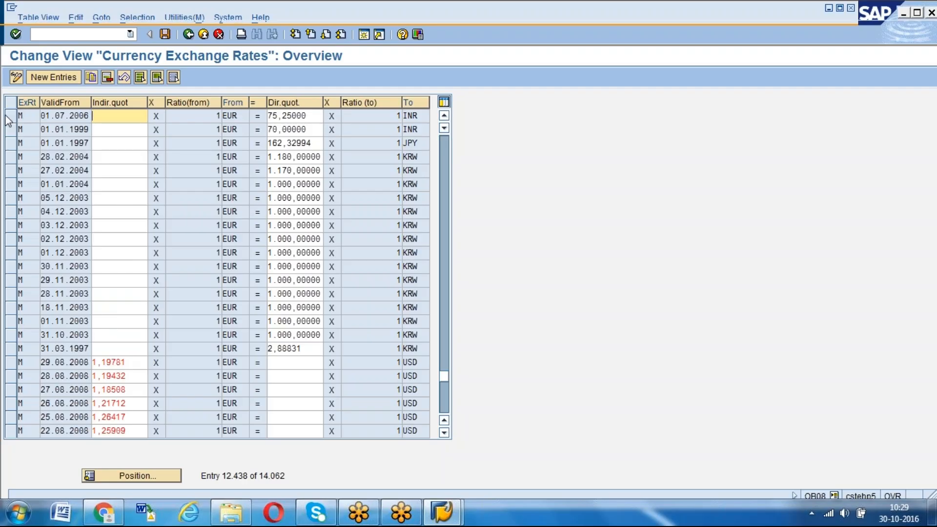
Copy the rate type M exchange rate entry valid from 01.07.2006 for EUR to INR
left_click(43, 115)
left_click_drag(43, 115, 88, 116)
left_click(59, 116)
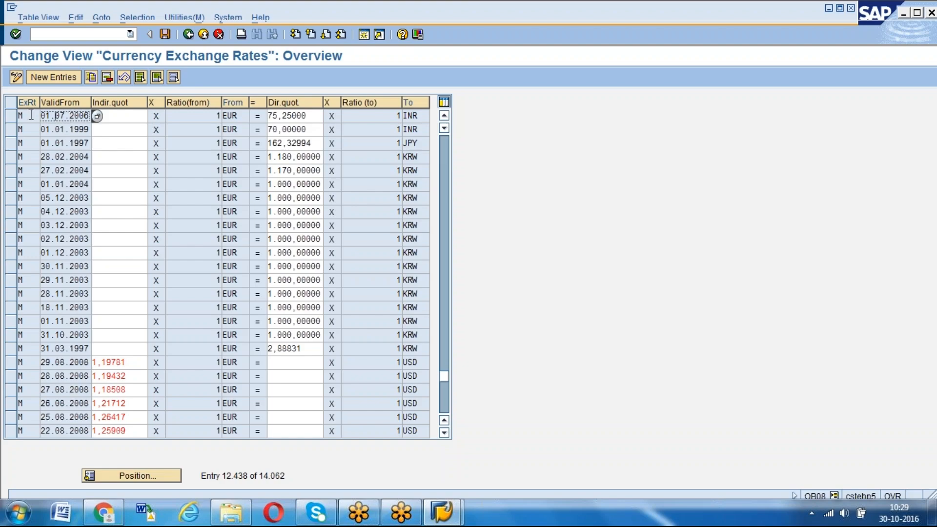
left_click(12, 116)
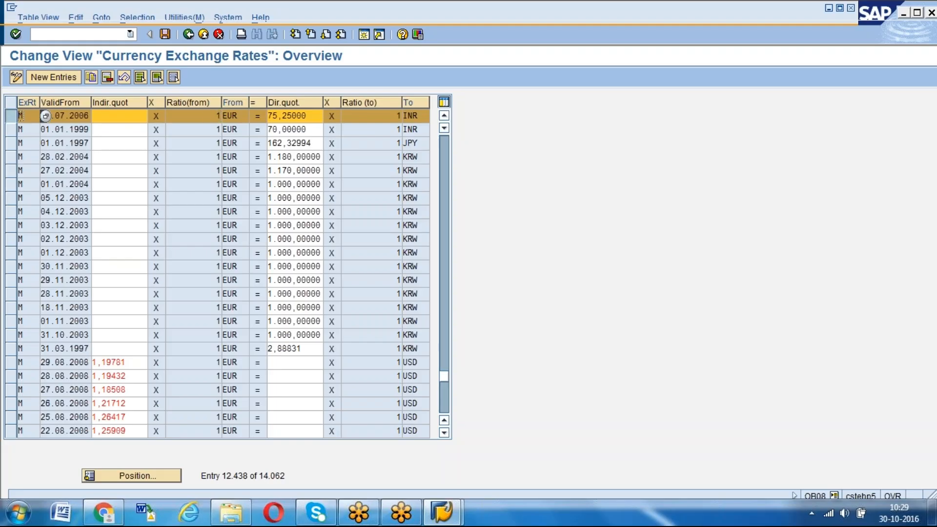
left_click(421, 115)
left_click(29, 115)
left_click(90, 77)
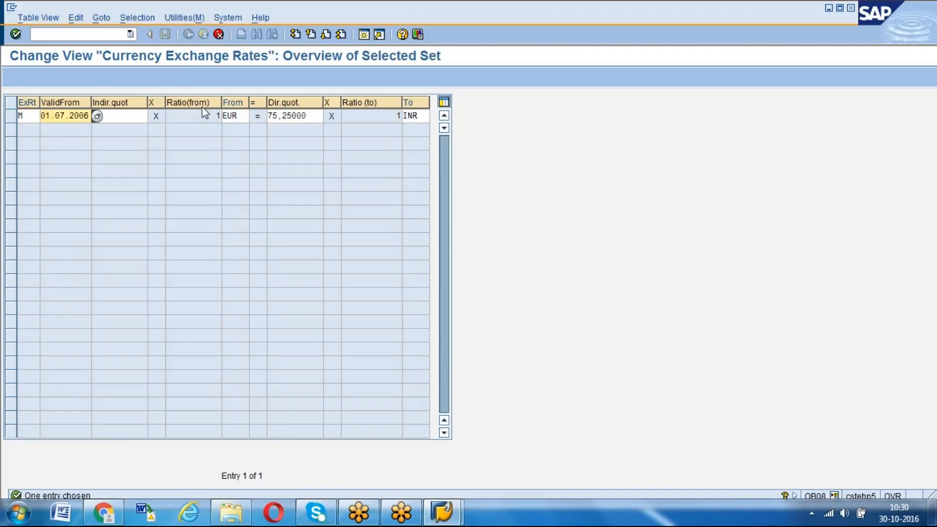
Set the copied entry's from-currency to TWD and its direct quotation to 5, with INR as the target currency
left_click(252, 116)
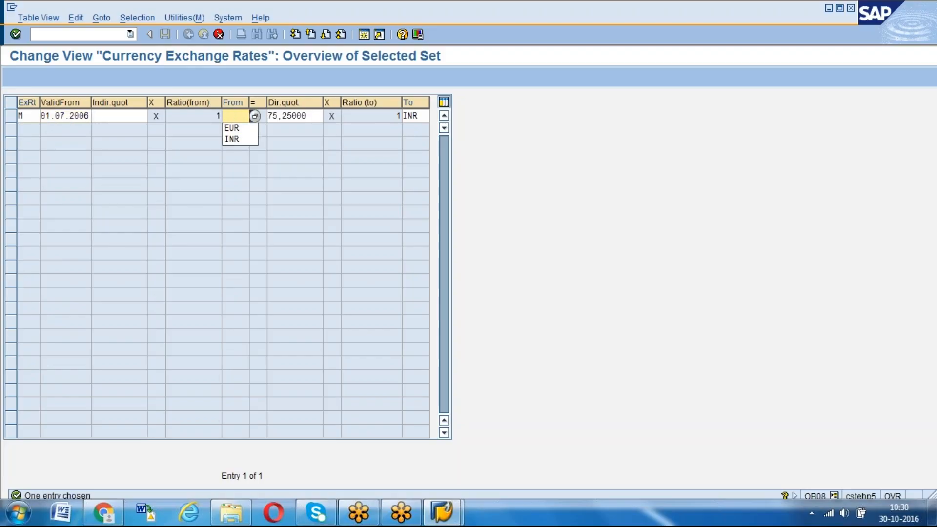
type("twd")
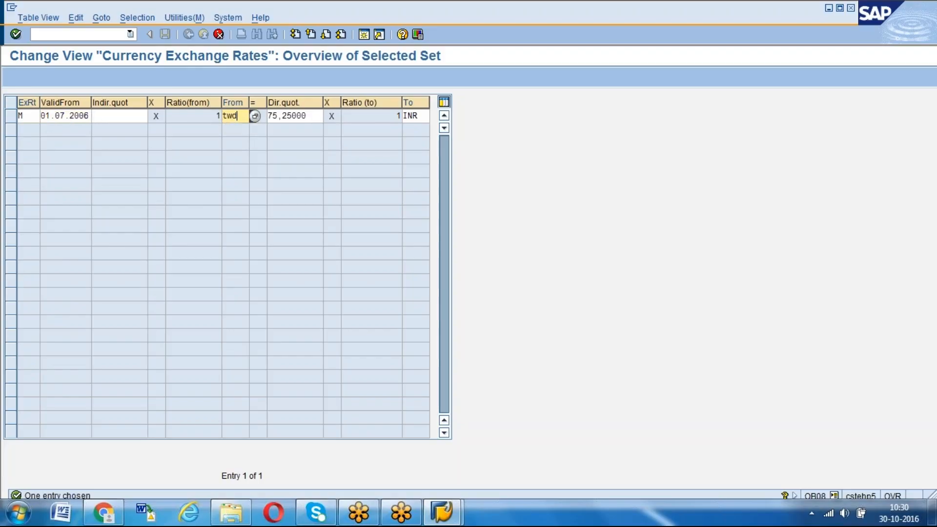
key("Tab")
key("Tab")
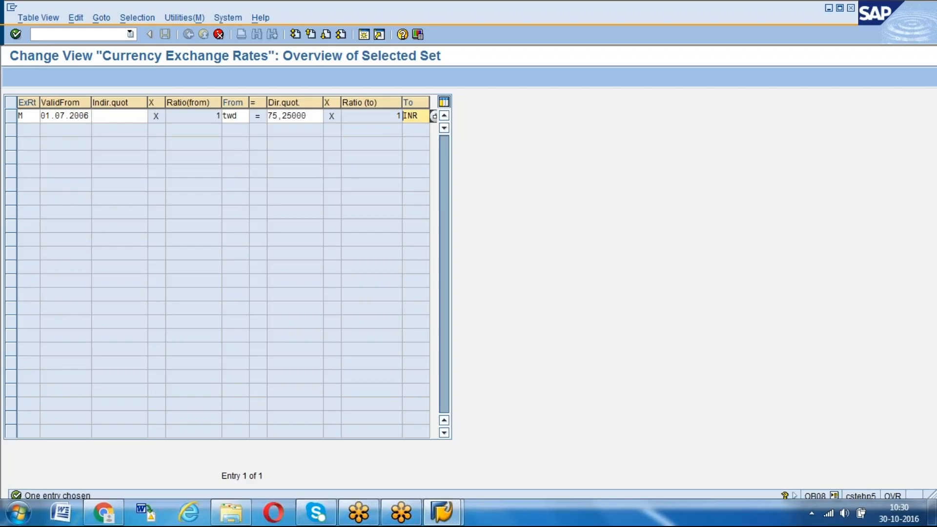
key("shift+Tab")
key("Delete")
key("Delete")
key("Delete")
key("Delete")
key("Delete")
key("Delete")
key("Delete")
key("Delete")
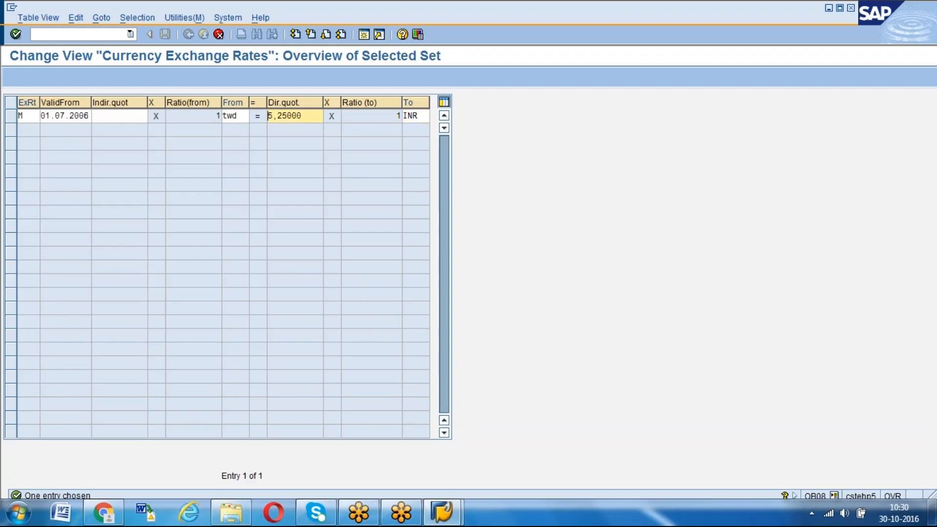
type("5")
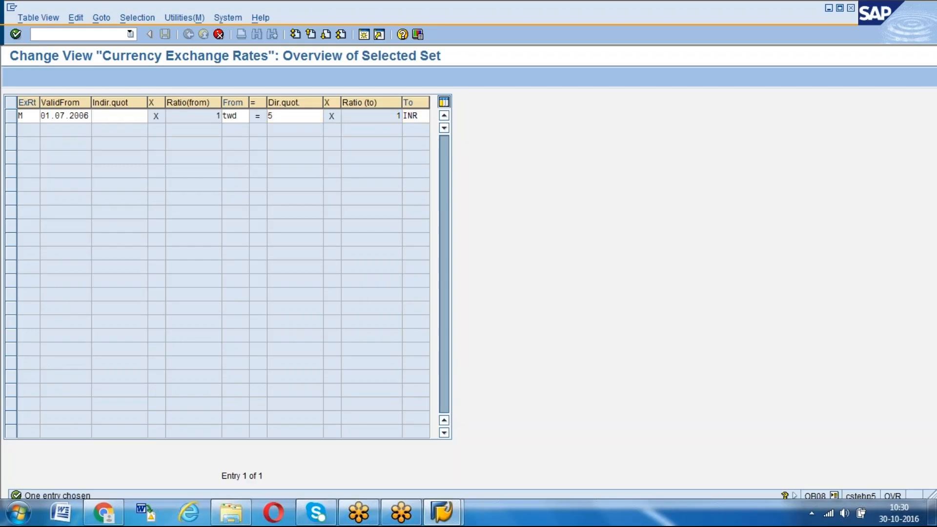
Maintain the missing TWD/INR translation ratios as 1 to 1, accept the customizing request and leave the exchange rate table
key("Return")
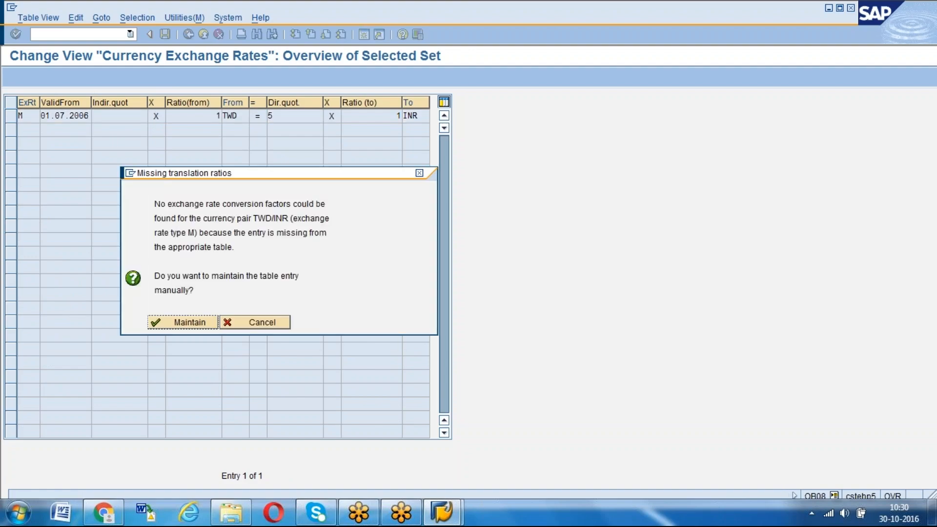
key("Return")
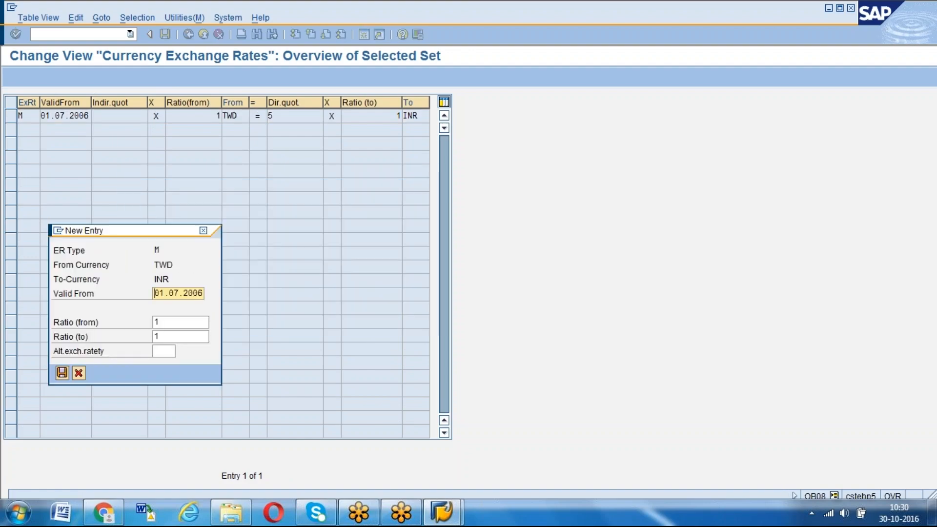
left_click(62, 372)
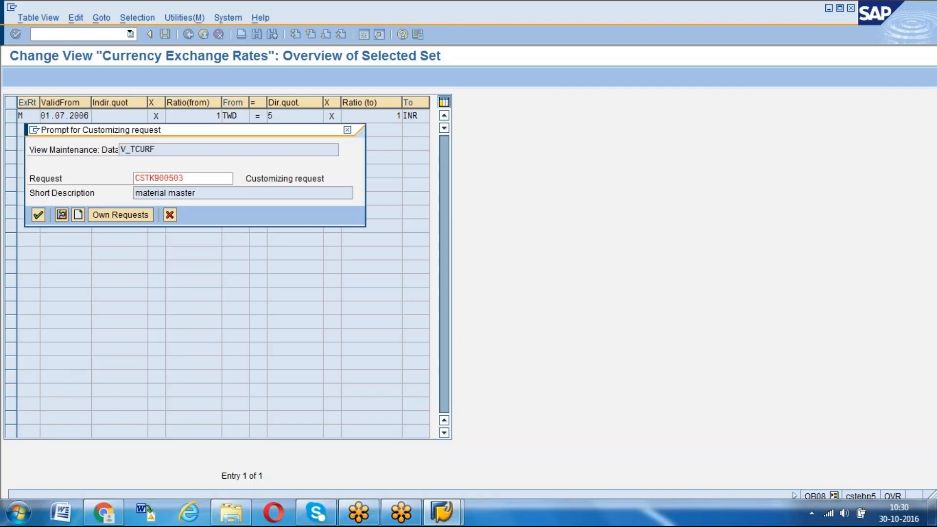
key("Return")
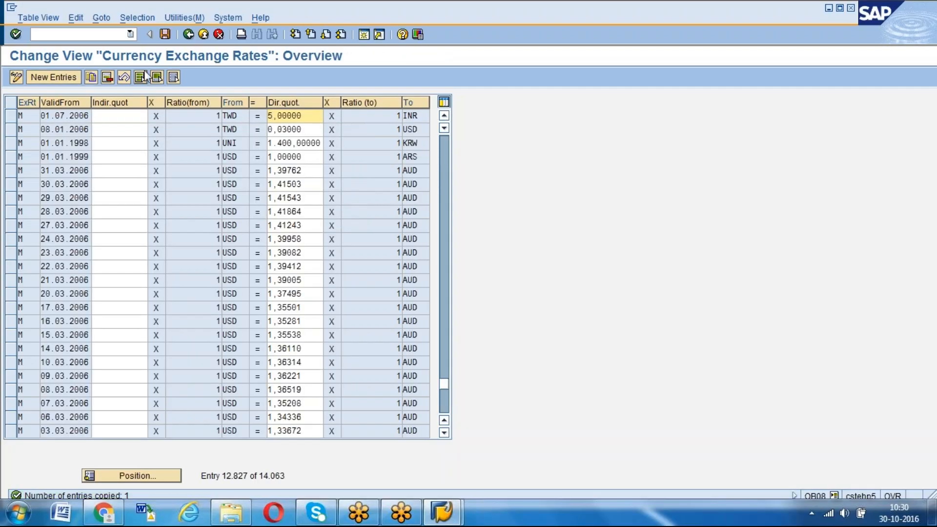
left_click(189, 35)
left_click(182, 236)
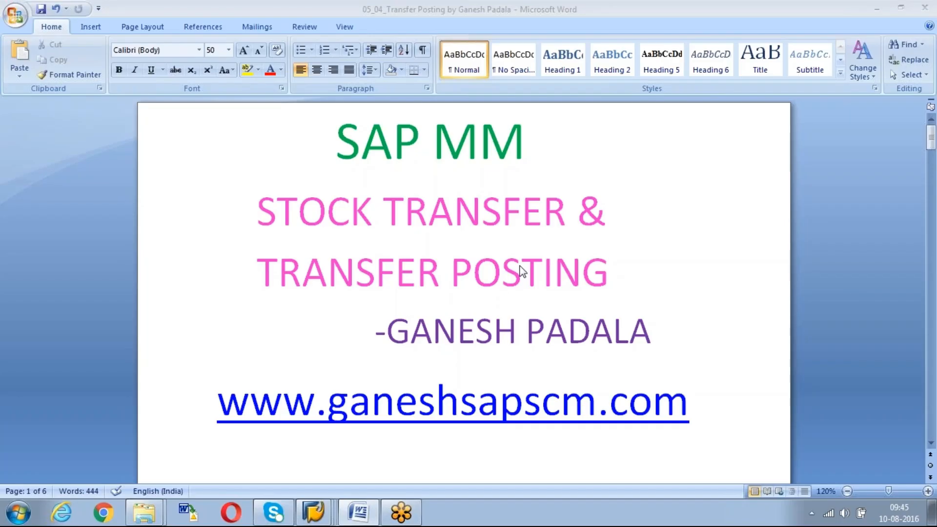
Read the transfer posting document's sections on plant-to-plant, material-to-material and storage location stock transfers
left_click(931, 422)
scroll(931, 422, "up", 10)
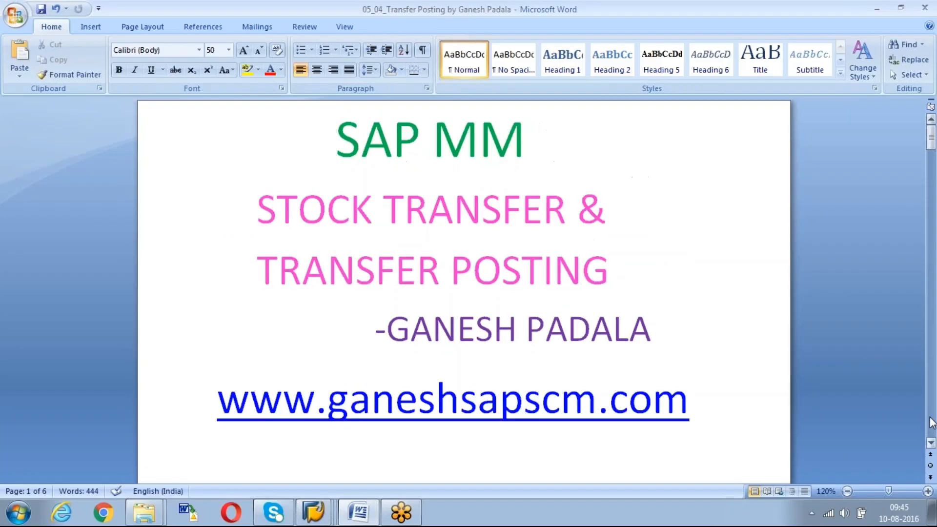
scroll(931, 423, "down", 10)
left_click(931, 423)
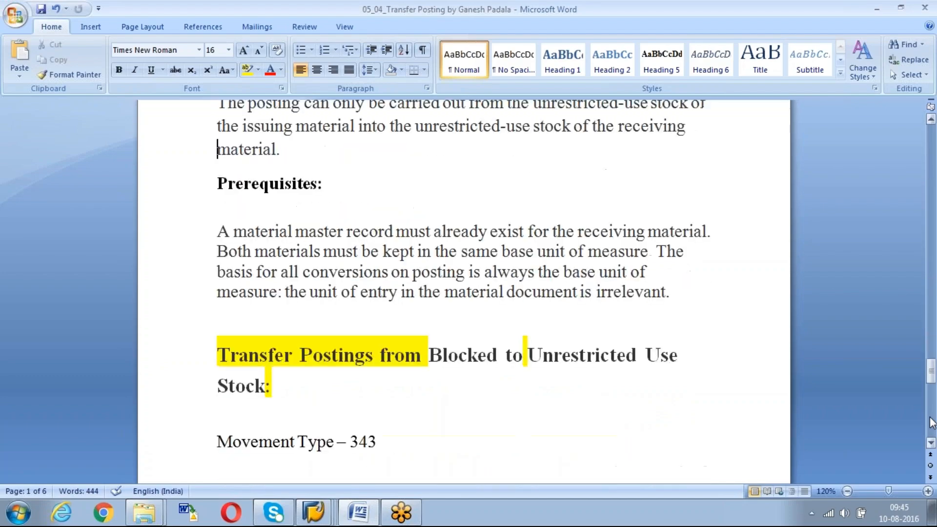
key("Page_Up")
key("Page_Up")
key("Page_Up")
key("Page_Up")
key("Page_Up")
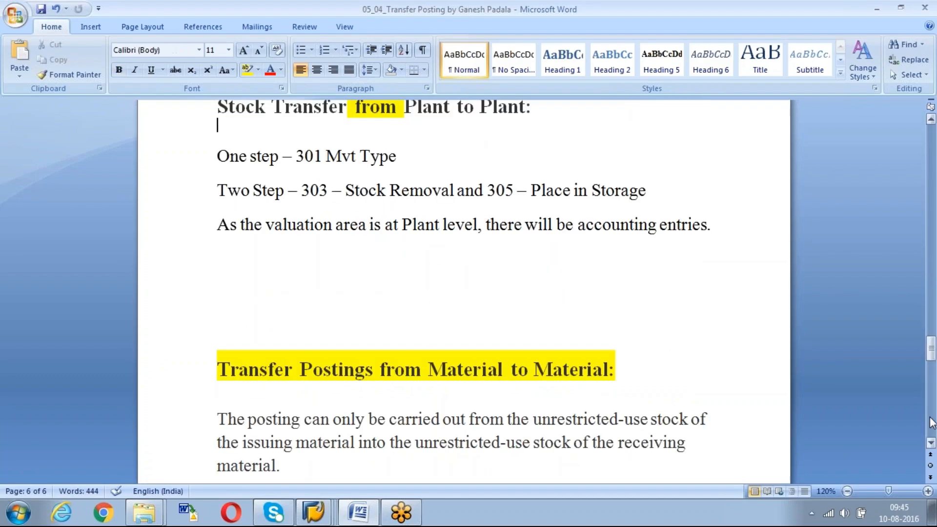
key("Page_Down")
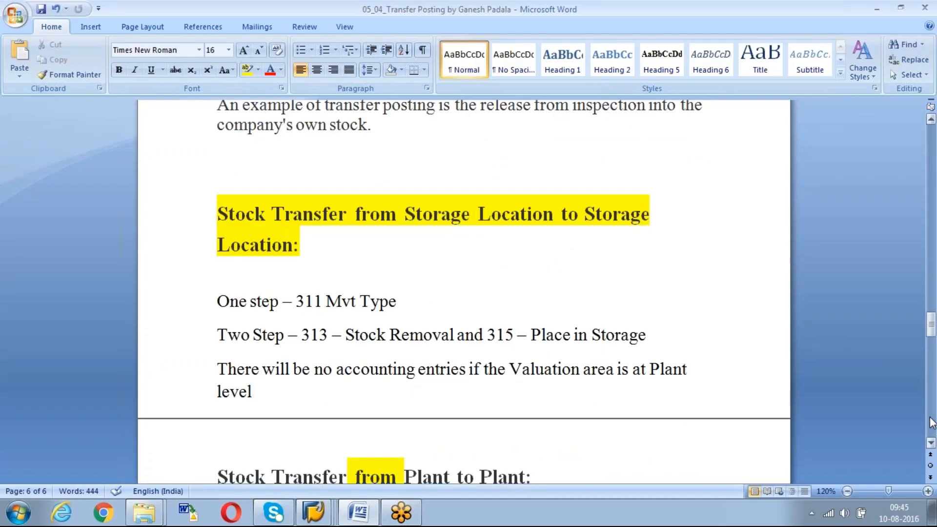
Switch to the SAP session displaying the Spark coil 3000 material document and check its transfer quantity
left_click(316, 514)
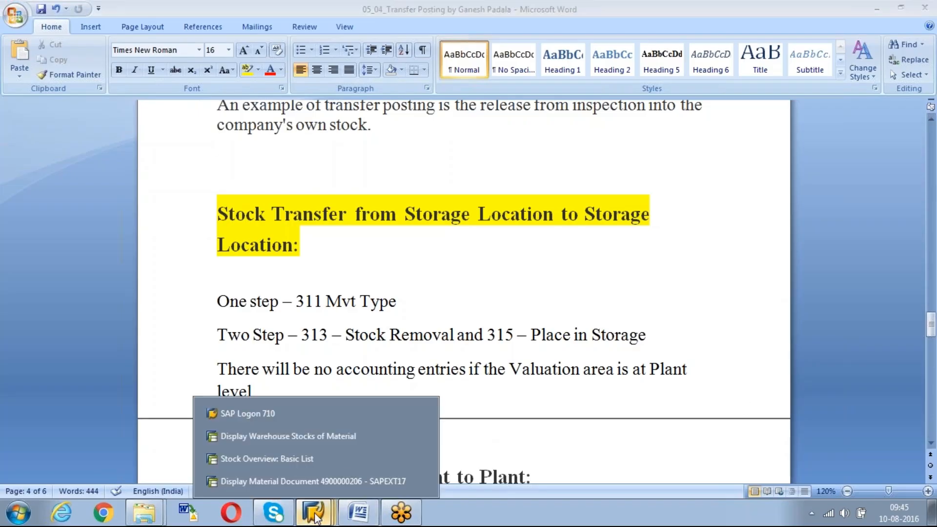
left_click(338, 479)
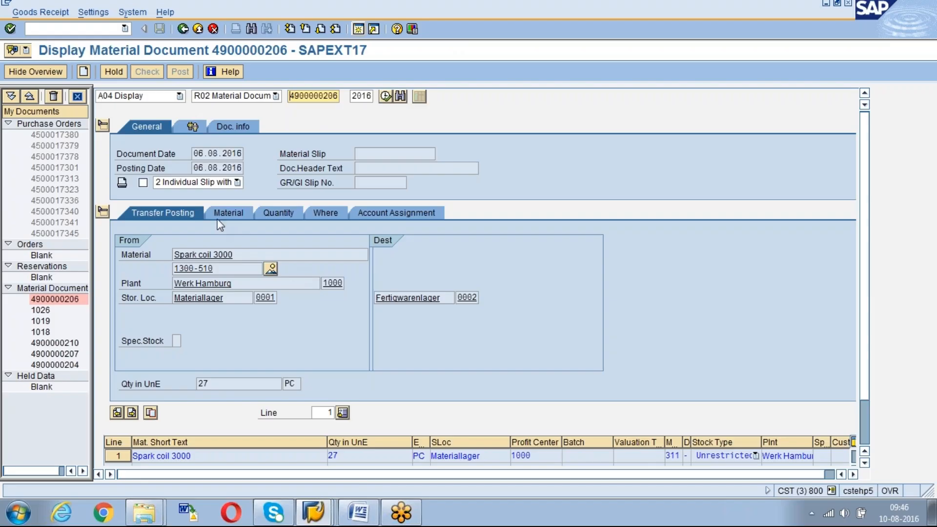
left_click(228, 383)
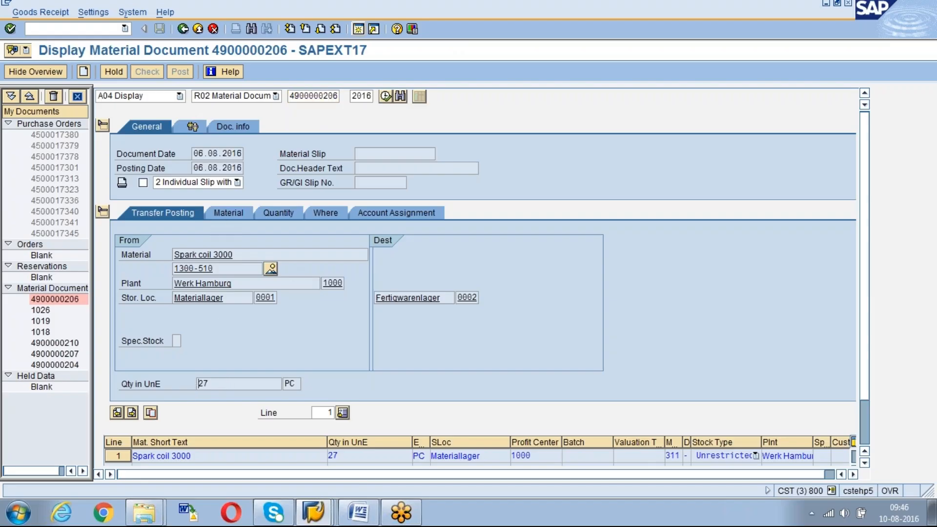
Examine the transfer item's material, quantity, location and account assignment details, including its movement type
left_click(252, 215)
left_click(274, 213)
left_click(326, 211)
left_click(389, 213)
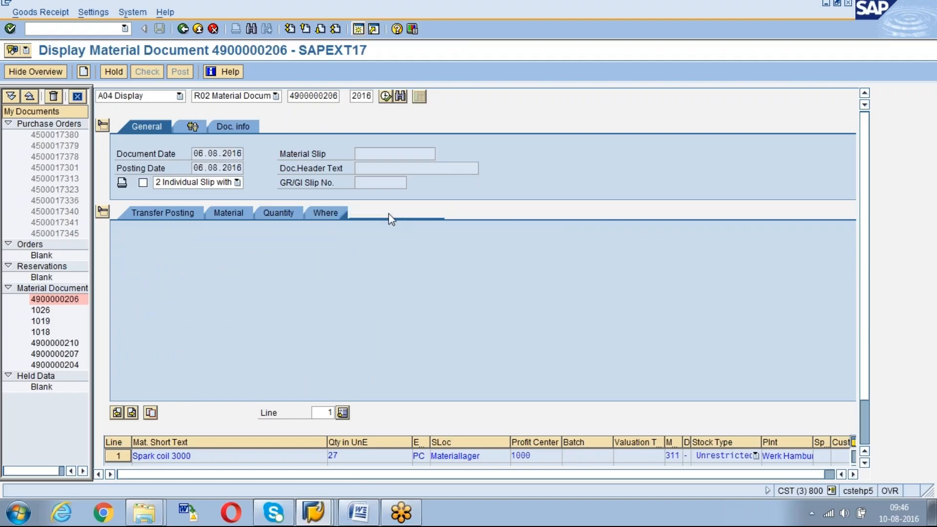
left_click(323, 211)
left_click(274, 212)
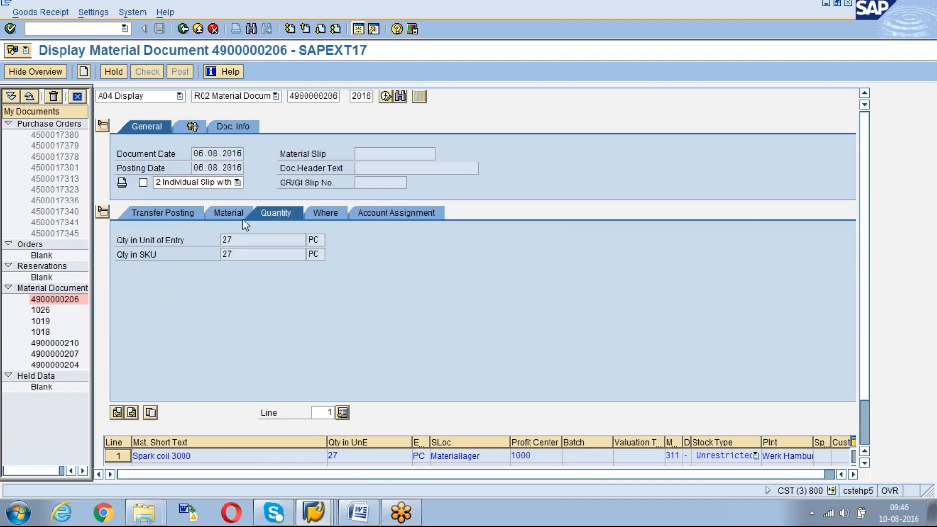
left_click(315, 212)
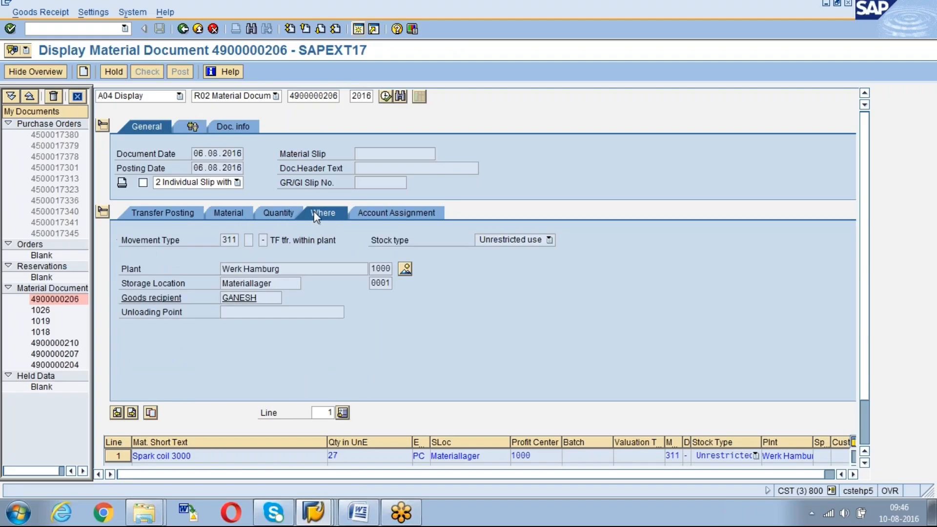
left_click(237, 240)
Open the material document's header document information and request its FI documents
left_click(233, 127)
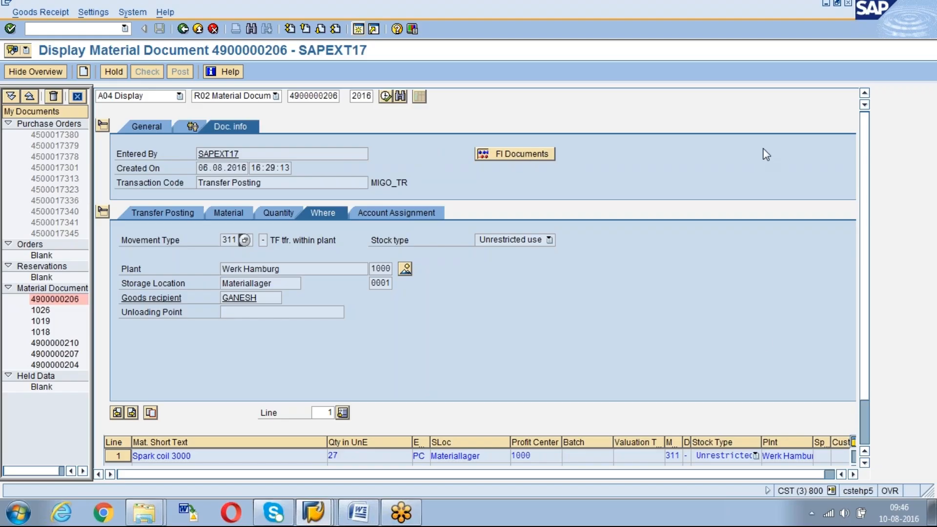
left_click(763, 317)
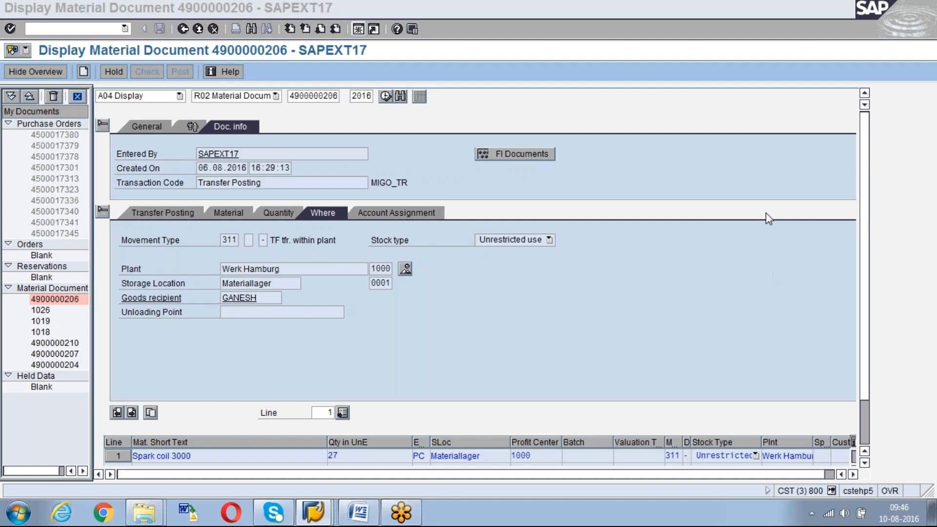
left_click(534, 155)
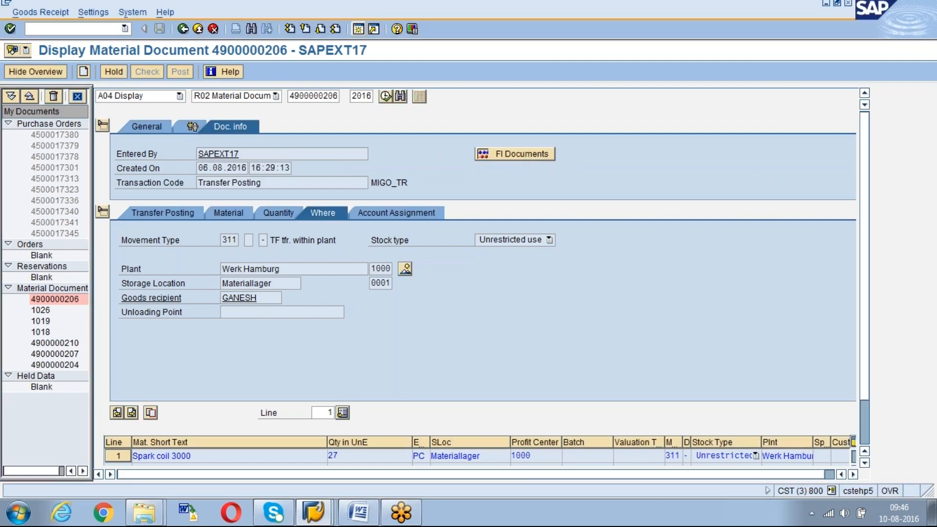
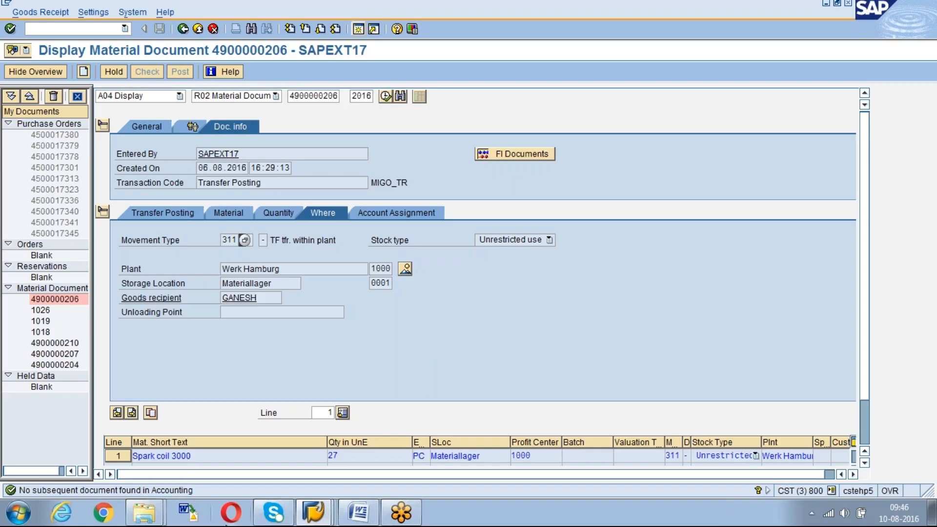
Switch to the Transfer Posting document in Word and add a purple-text line below the note about no accounting entries
left_click(372, 513)
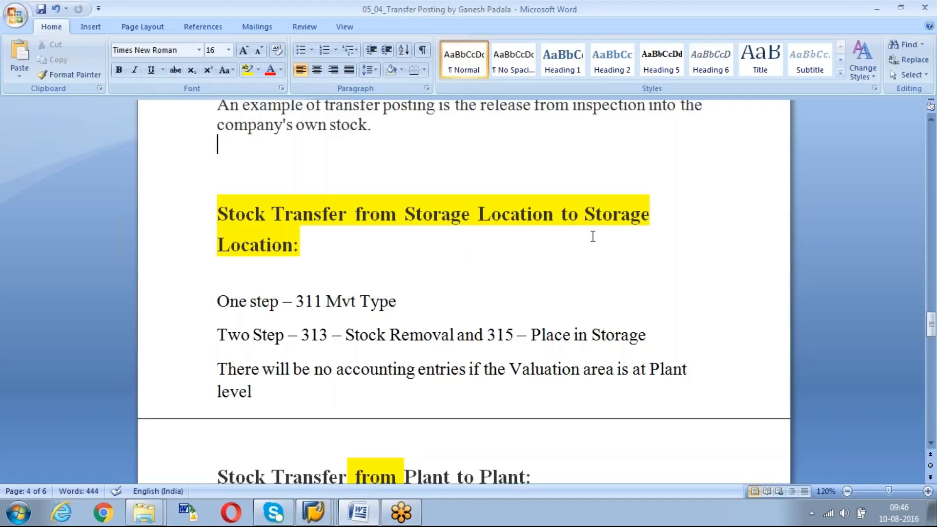
left_click(294, 252)
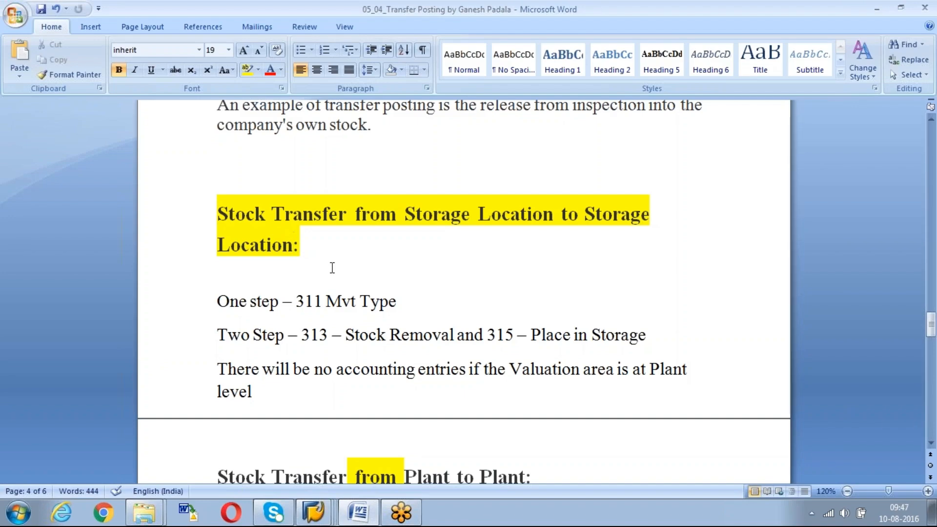
left_click(409, 306)
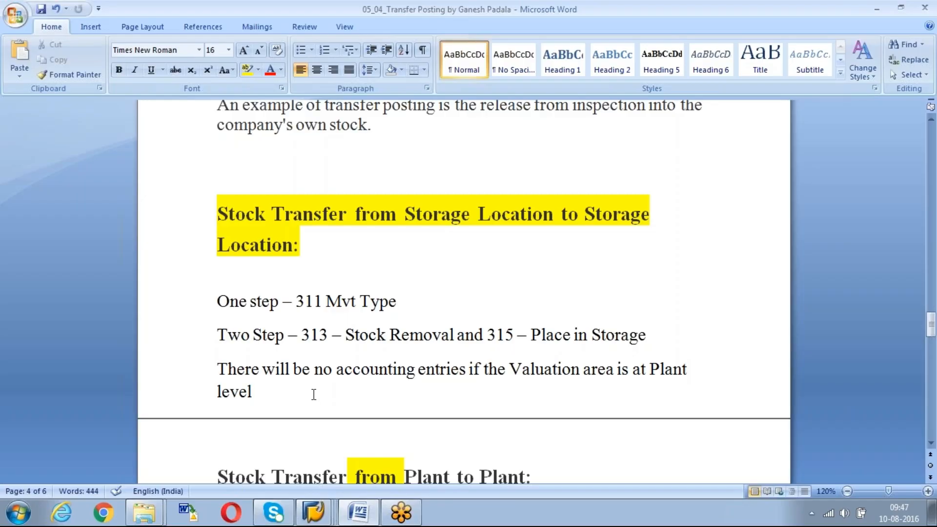
key("Return")
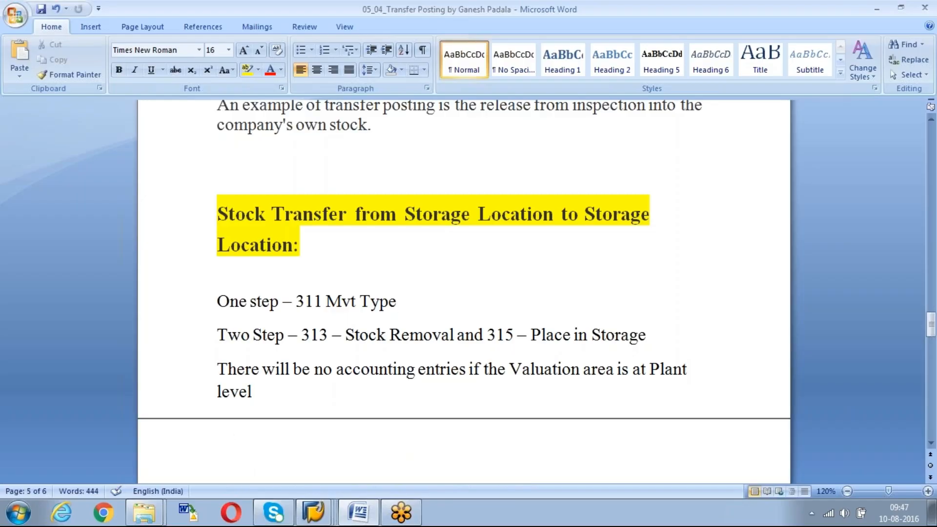
left_click(281, 69)
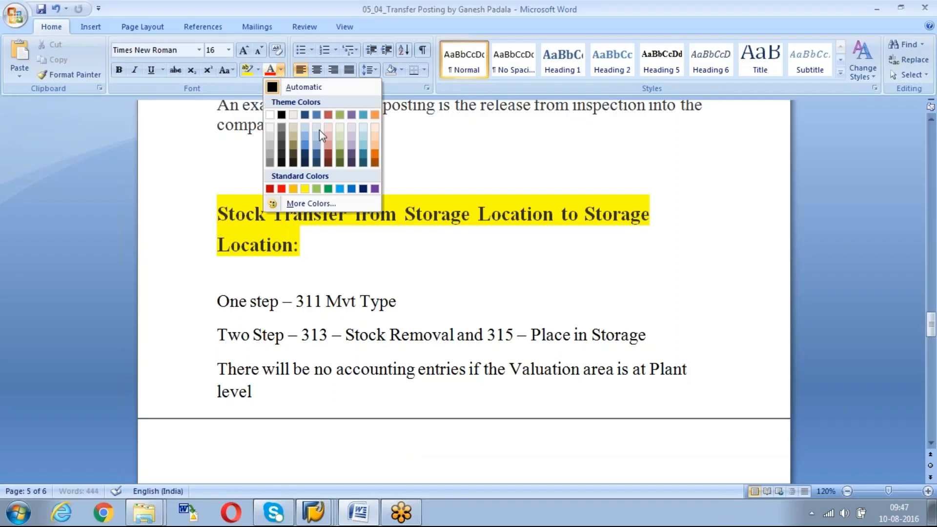
left_click(375, 188)
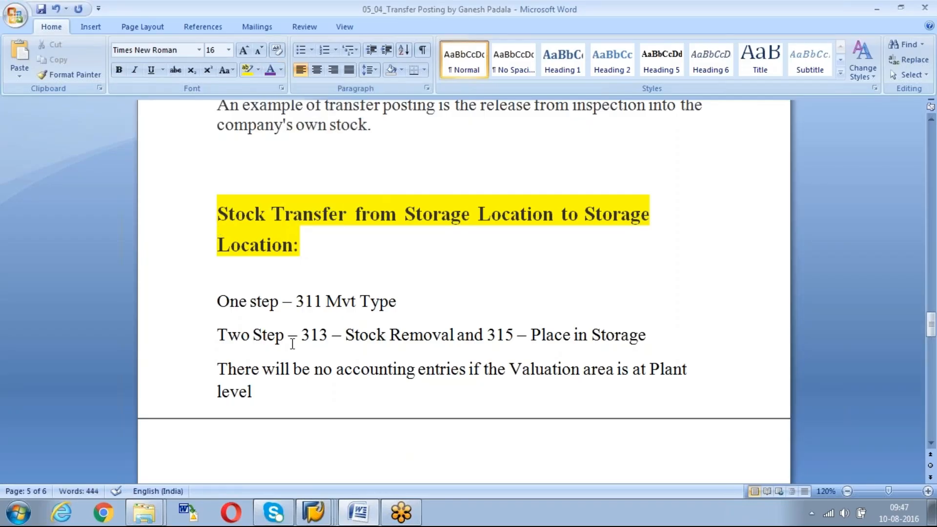
Begin the new purple sentence with "When we transfer the stock from one Storage"
type("When we ")
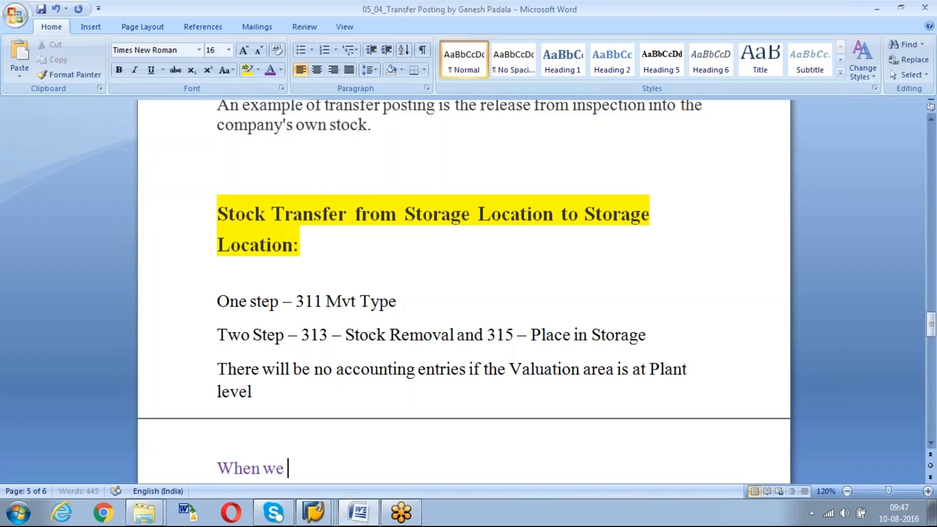
type("tran")
type("sfer the stock f")
type("rom one Pla")
type("nt to ")
type("a")
key("BackSpace")
key("BackSpace")
key("BackSpace")
key("BackSpace")
key("BackSpace")
key("BackSpace")
key("BackSpace")
key("BackSpace")
key("BackSpace")
key("BackSpace")
type("s")
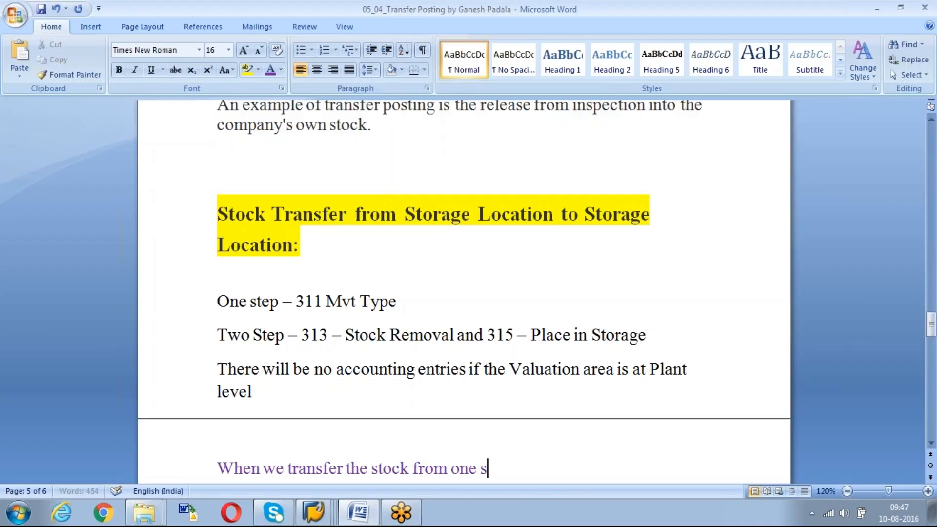
key("BackSpace")
type("Storage")
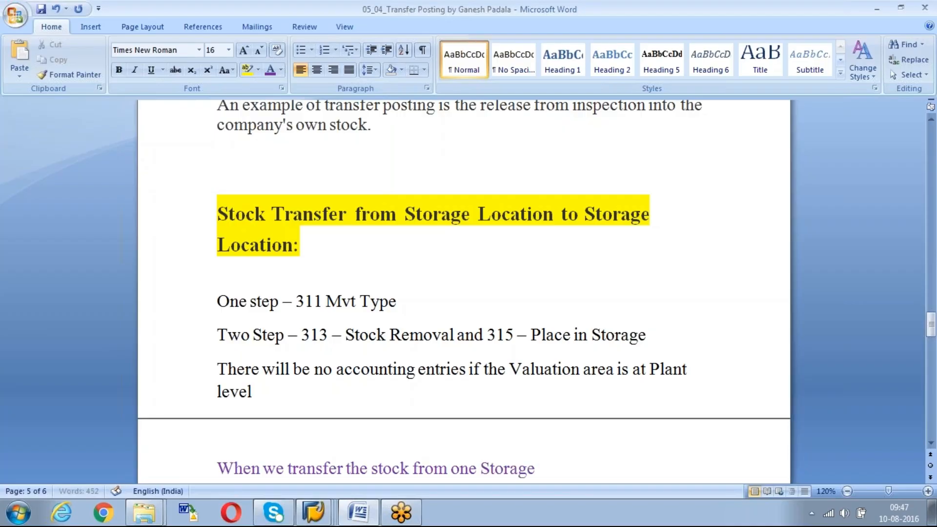
type(" Location to a")
Continue the sentence with "Location to another storage location within same Plant"
key("BackSpace")
type("to another")
type(" storag")
type("e locatio")
type("n und")
key("BackSpace")
key("BackSpace")
key("BackSpace")
key("BackSpace")
key("BackSpace")
key("BackSpace")
type("withi")
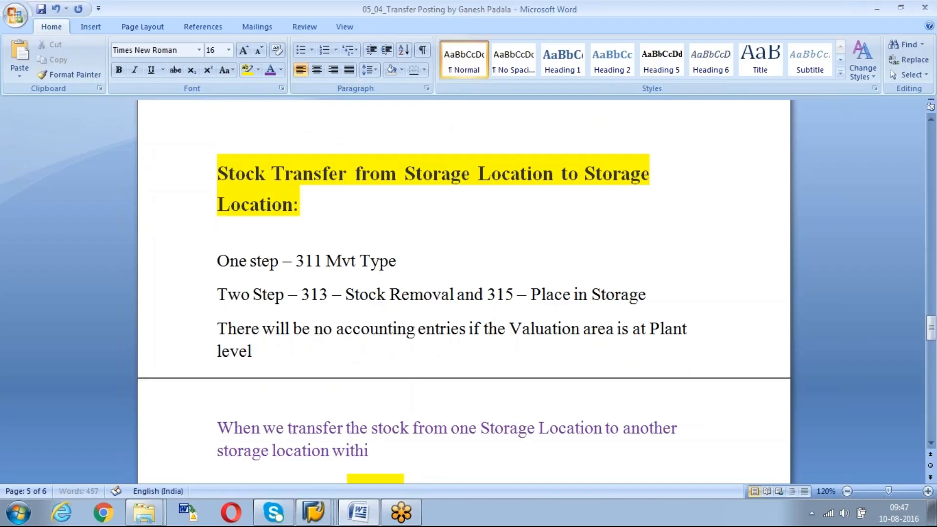
type("n samp")
key("BackSpace")
type("e Plant")
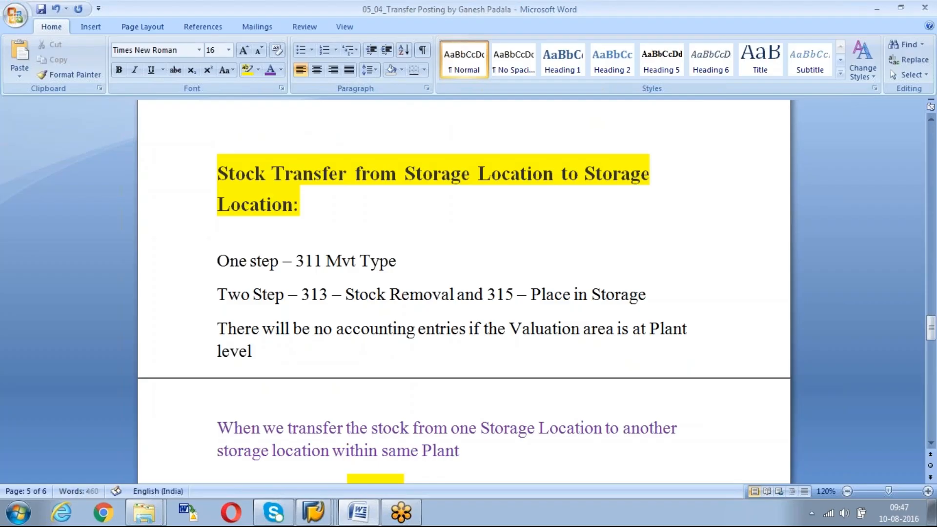
type(" (as Plant Valuation area")
Add the parenthetical remark "(as Plant is Valuation area)" after "same Plant"
key("Left")
key("Left")
key("Left")
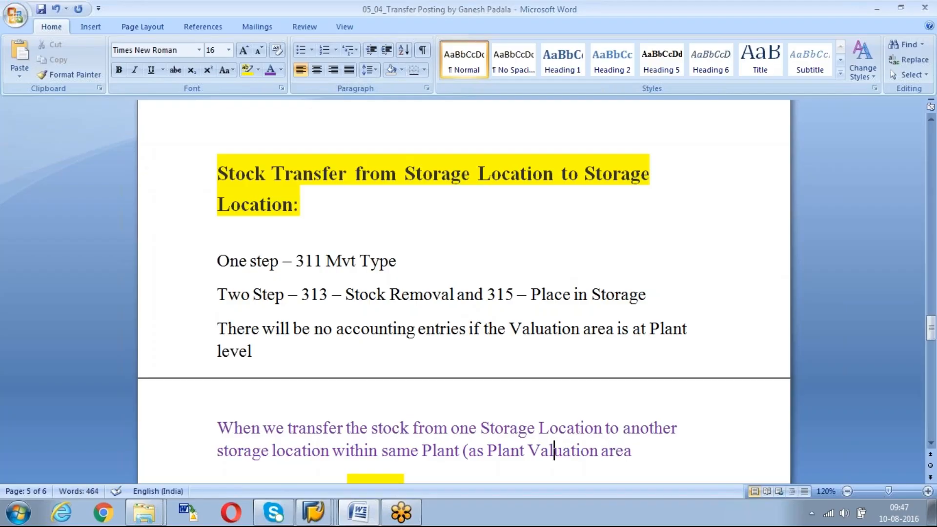
type("is")
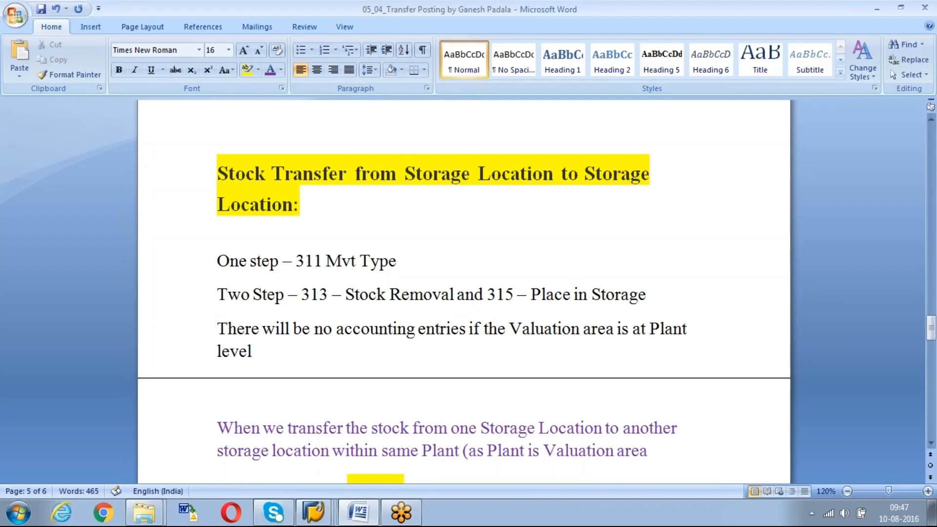
key("Right")
key("Right")
key("Right")
key("Right")
key("Right")
key("Right")
key("Right")
key("Right")
key("Right")
key("Right")
key("Right")
key("Right")
key("Right")
type(")")
type(", there")
type(" will b")
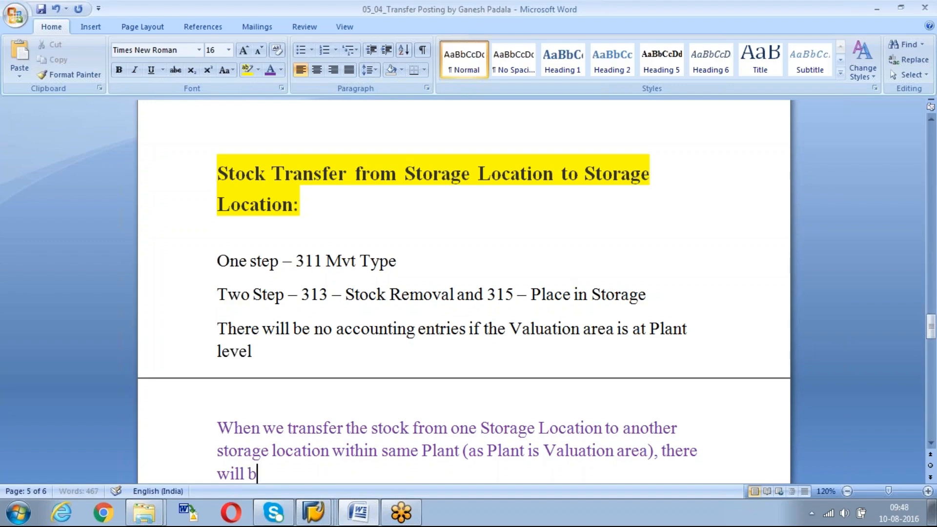
type("e no accounting entries")
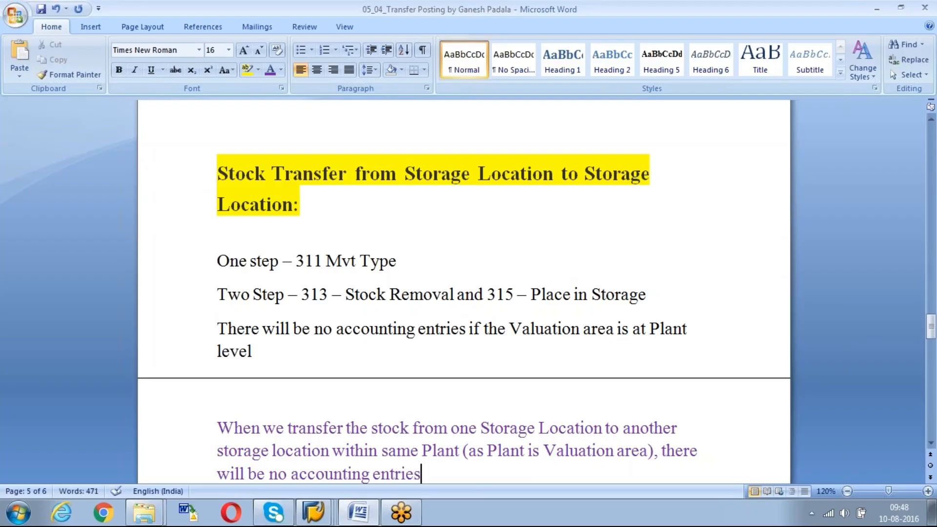
Switch to the Stock Overview session in SAP and return from the basic list to its selection screen
double_click(304, 293)
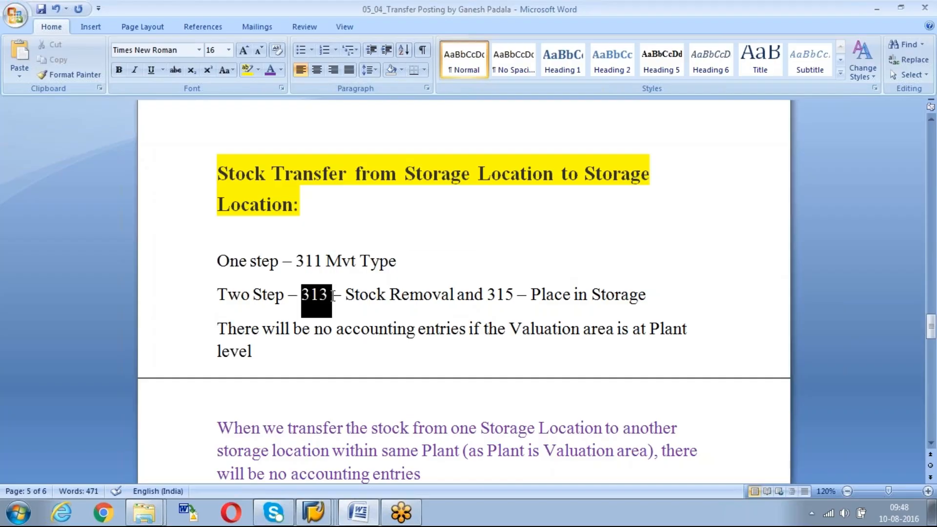
key("alt+Tab")
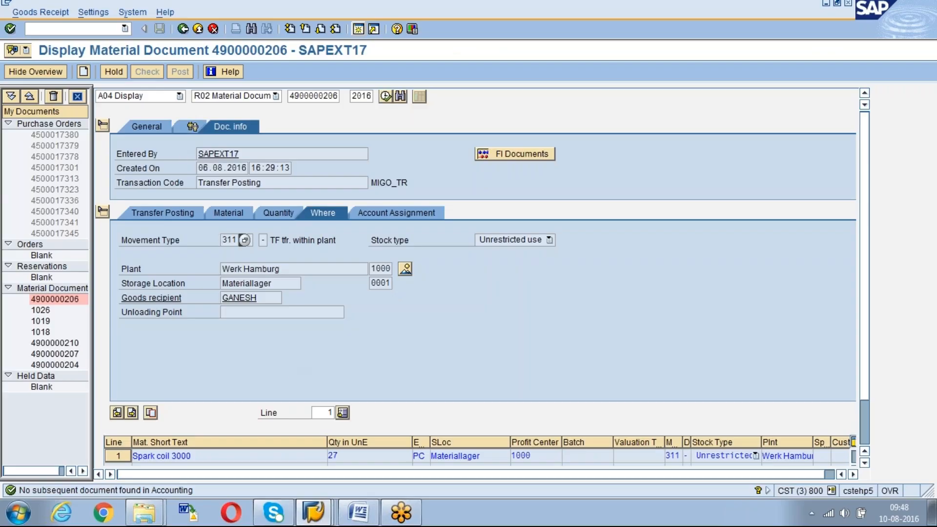
left_click(331, 511)
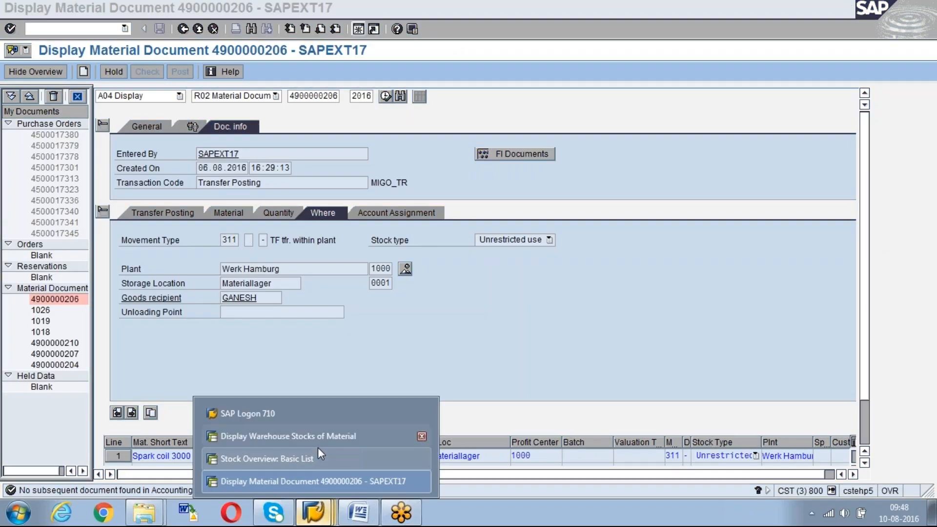
left_click(312, 458)
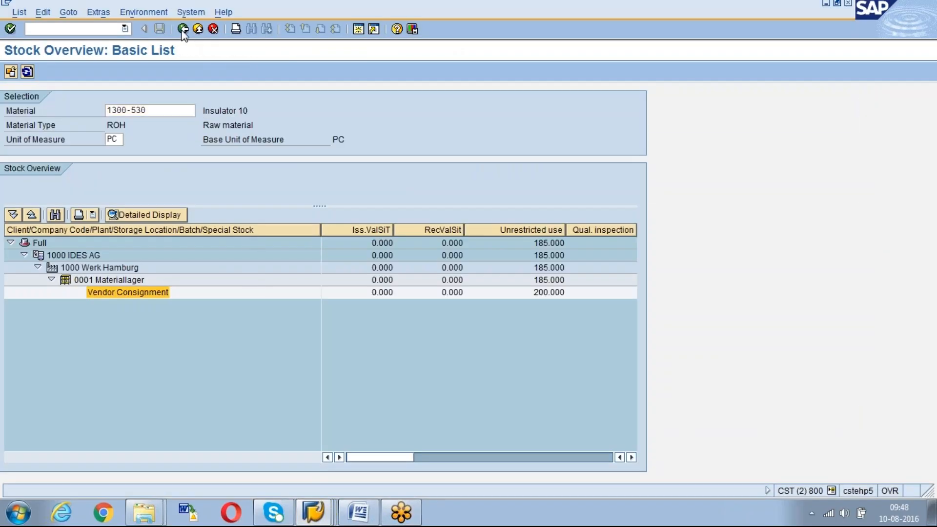
left_click(137, 115)
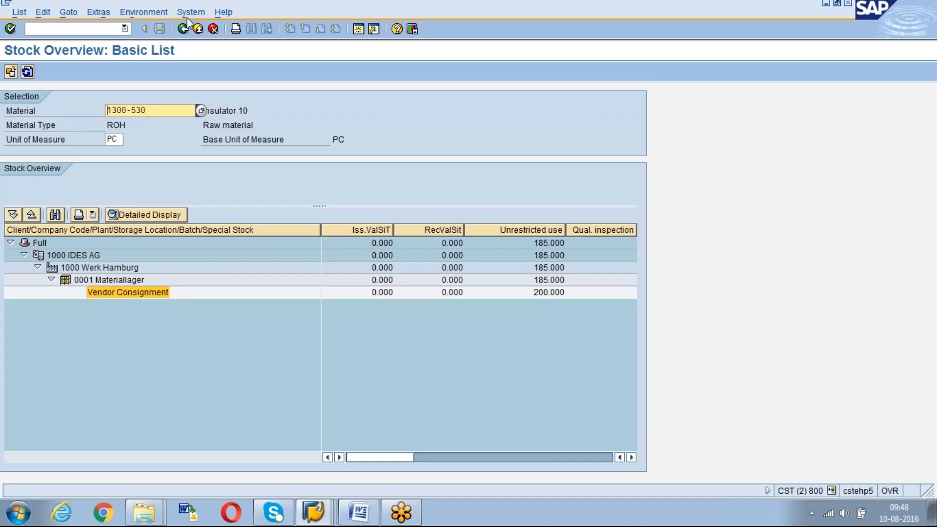
left_click(183, 29)
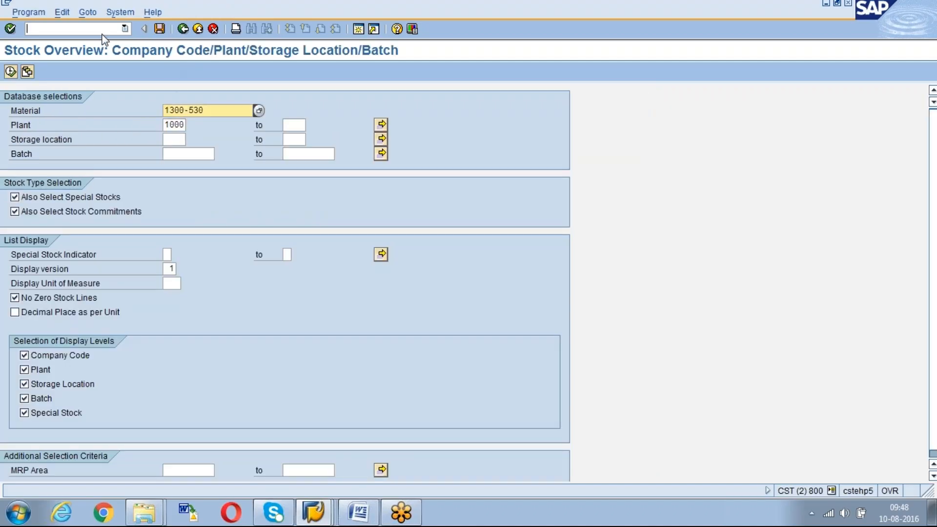
Restart the stock overview with /nmmbe and run it for material 1300-510 in plant 1000
left_click(102, 31)
type("/nm")
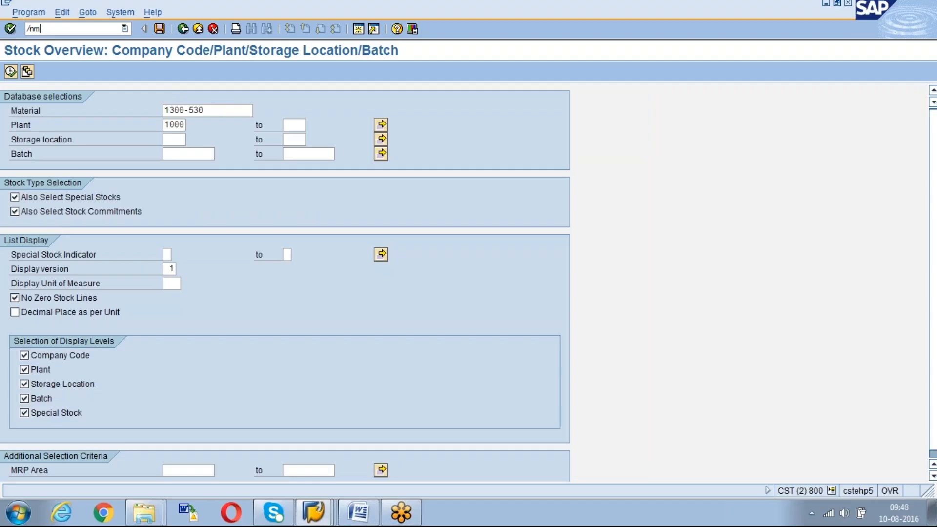
key("Return")
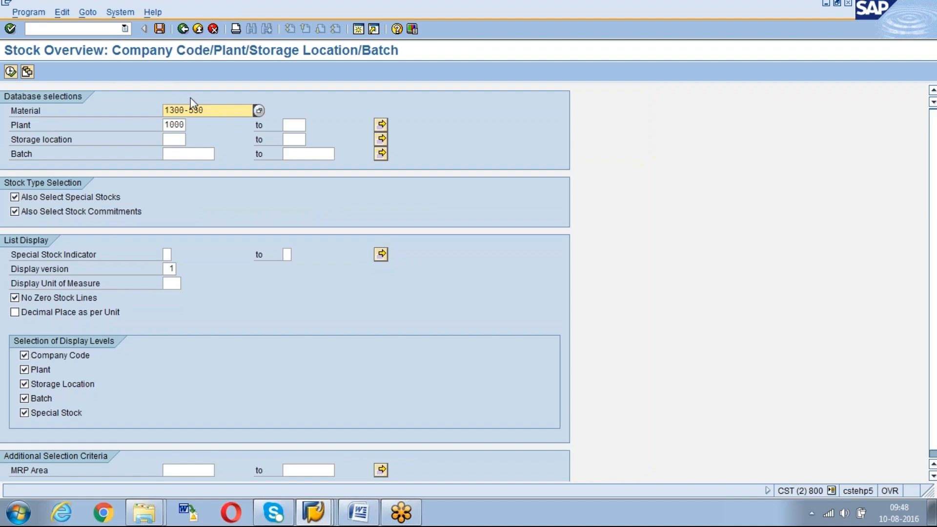
left_click(11, 74)
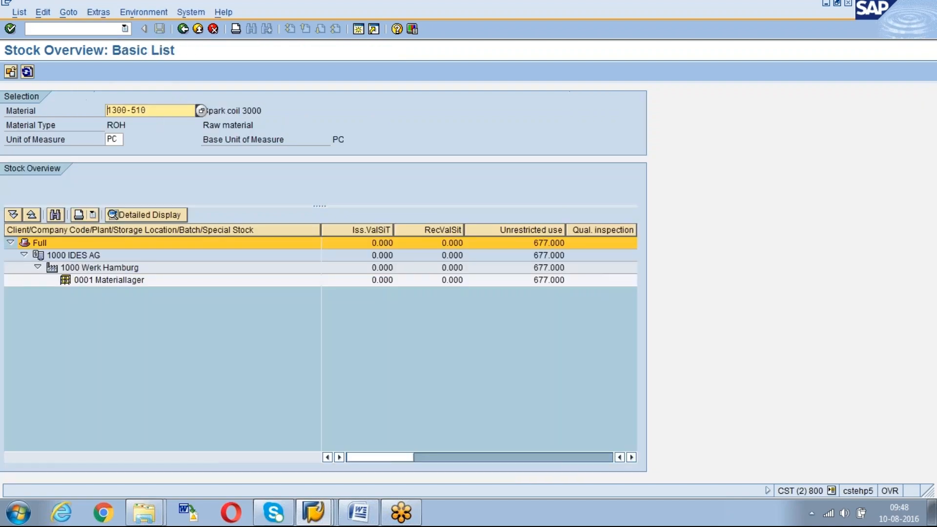
Move the Blocked stock column of the overview list further forward, between Stck trans.(plnt) and Transfer (SLoc)
left_click_drag(455, 448, 629, 456)
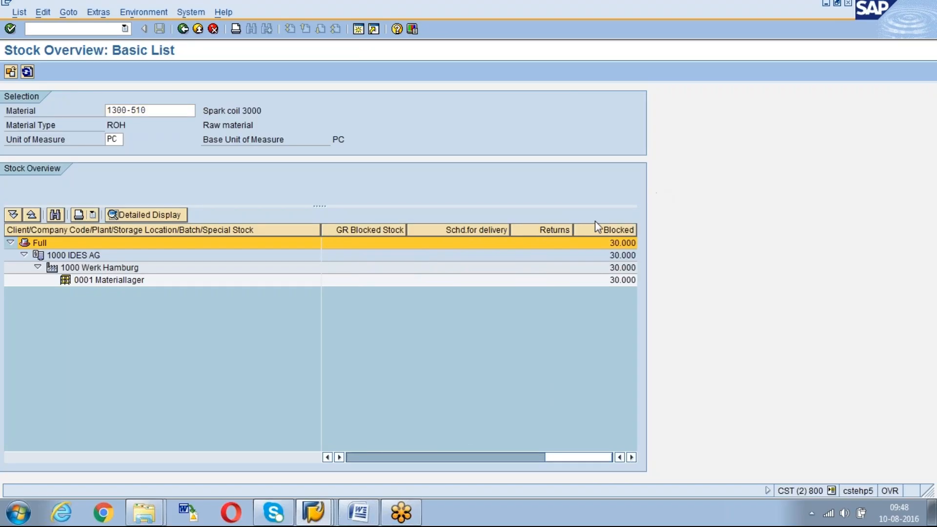
left_click_drag(599, 229, 337, 230)
left_click_drag(578, 463, 543, 458)
left_click_drag(577, 229, 344, 230)
left_click_drag(540, 457, 522, 461)
left_click_drag(552, 226, 335, 227)
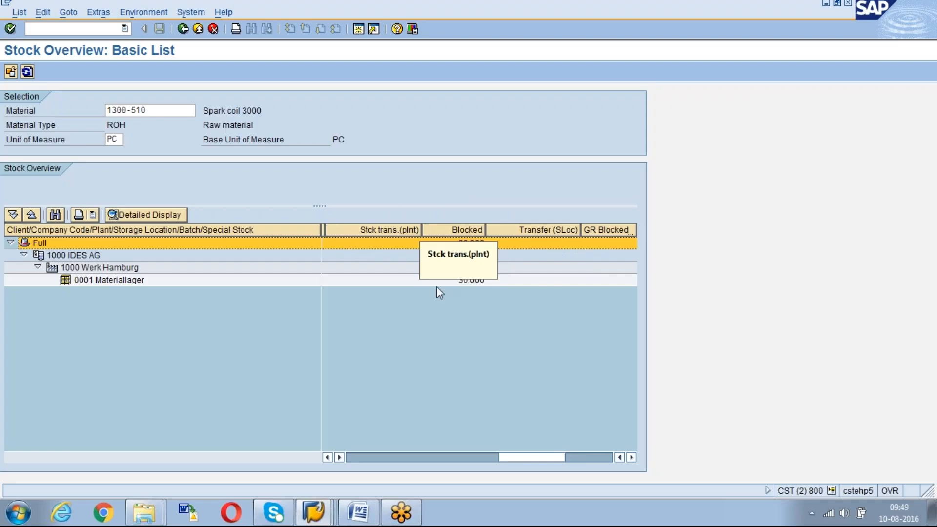
left_click_drag(507, 457, 349, 458)
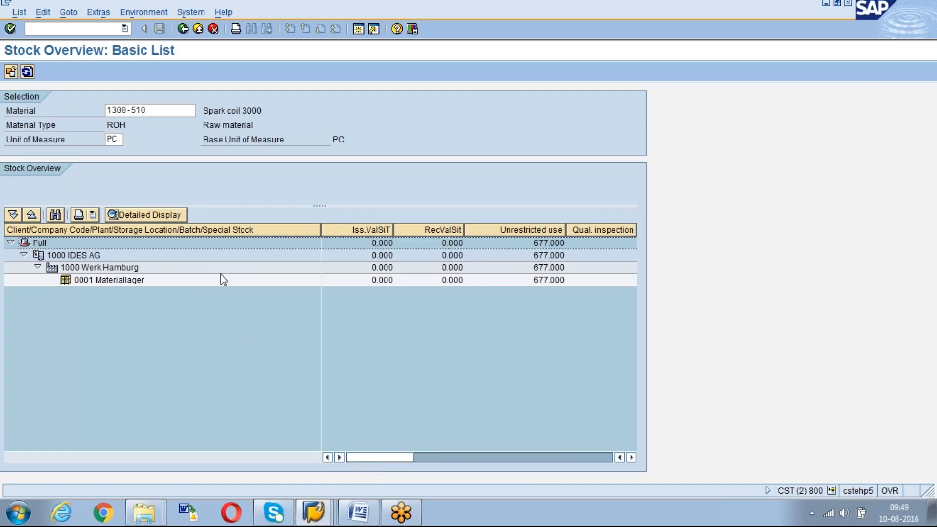
Switch to the Display Material Document session and restart the goods movement transaction
left_click(314, 512)
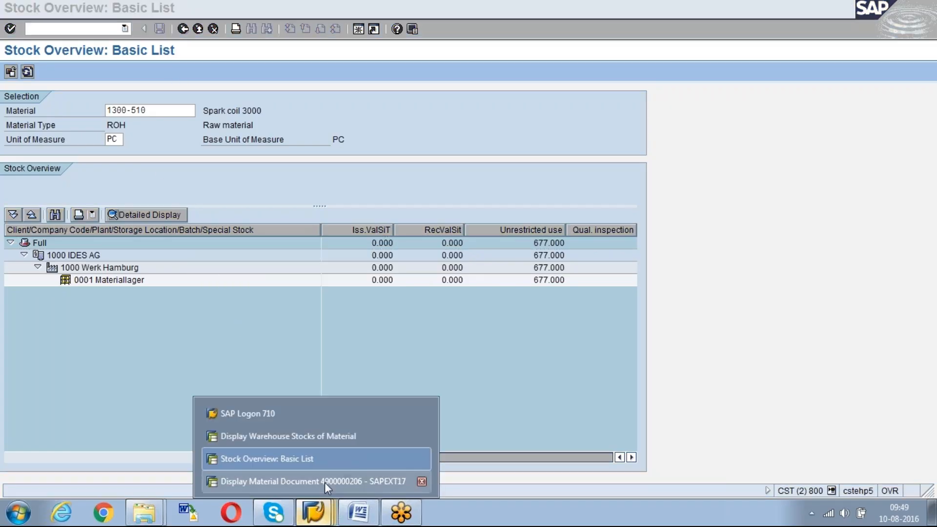
left_click(324, 480)
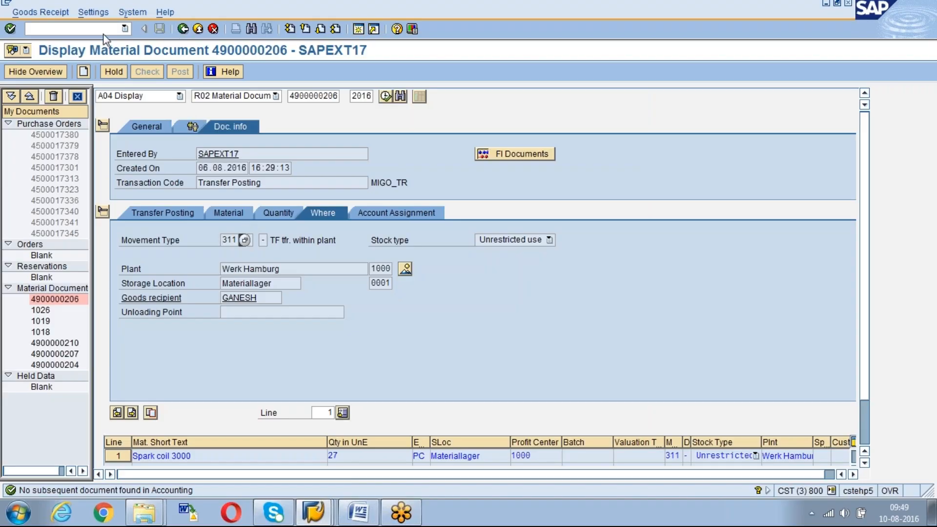
left_click(126, 30)
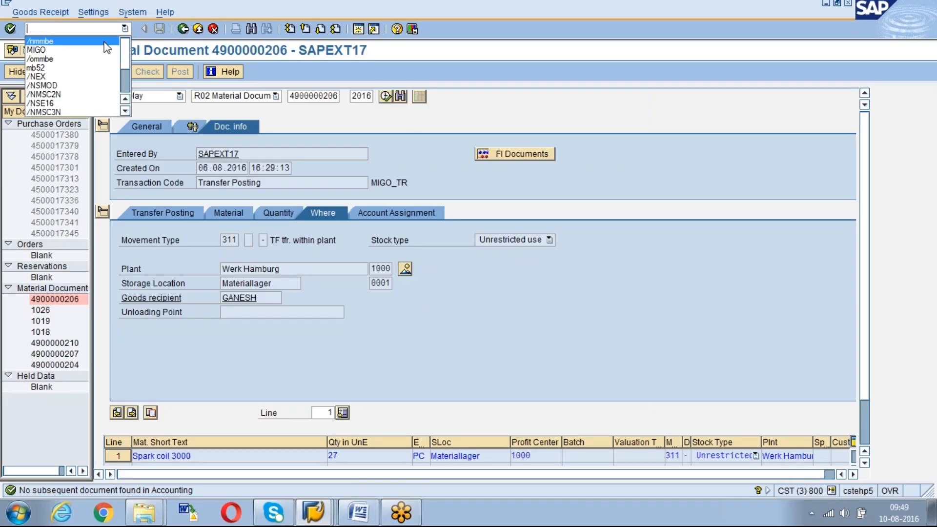
left_click(105, 28)
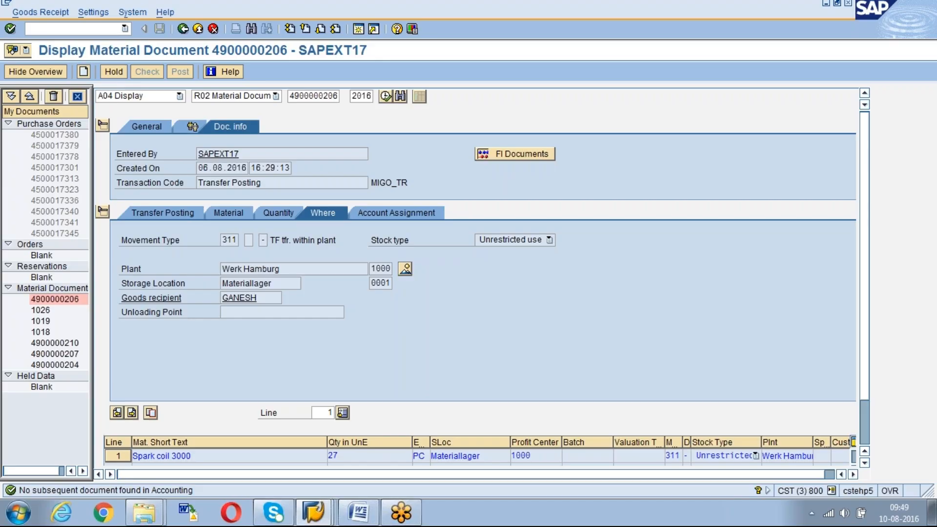
key("Return")
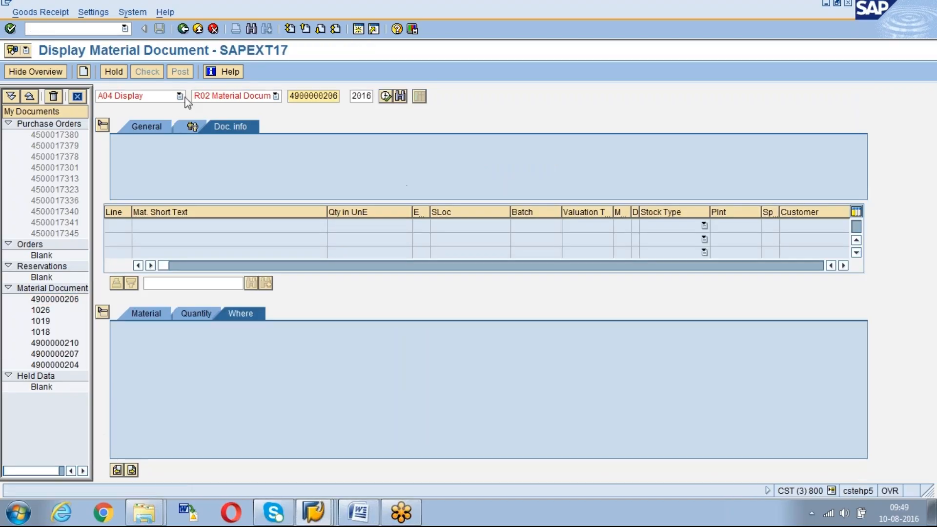
Set up a Transfer Posting with reference Other and movement type 313, and close the default-values tip
left_click(181, 96)
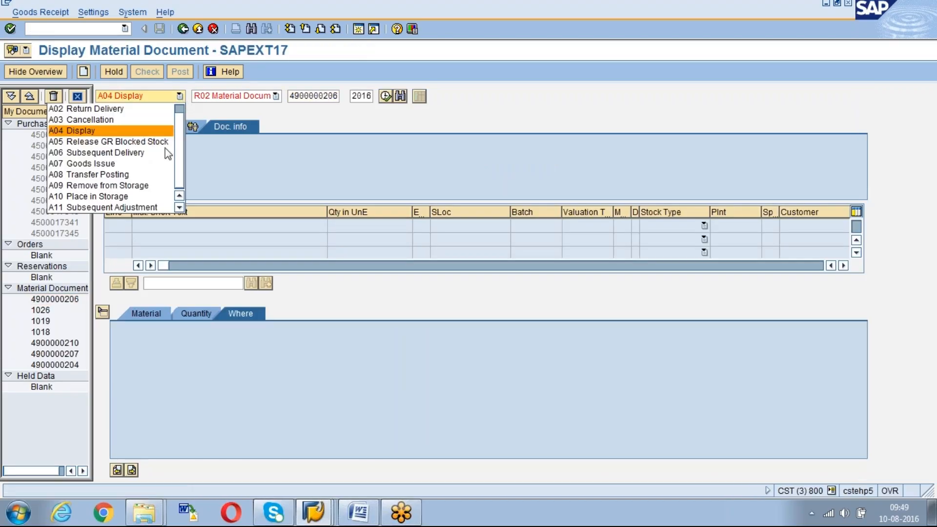
left_click(153, 176)
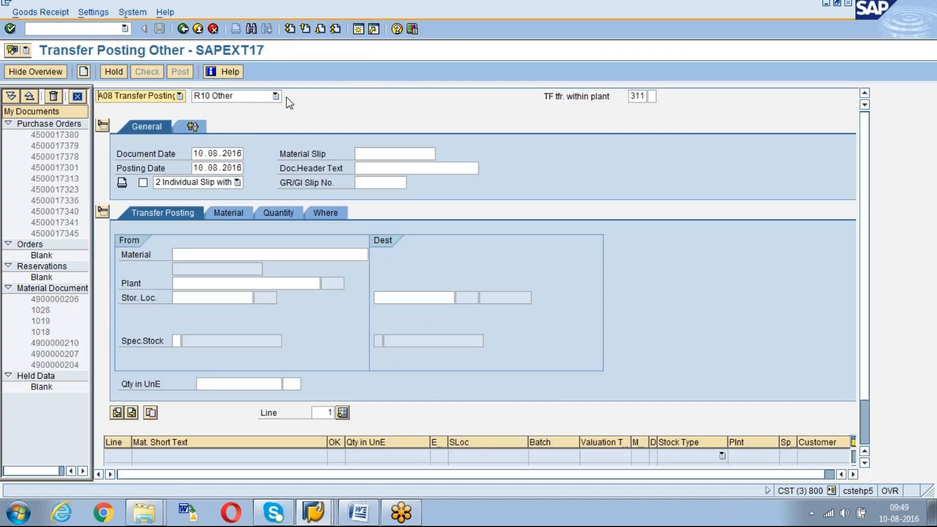
left_click(639, 97)
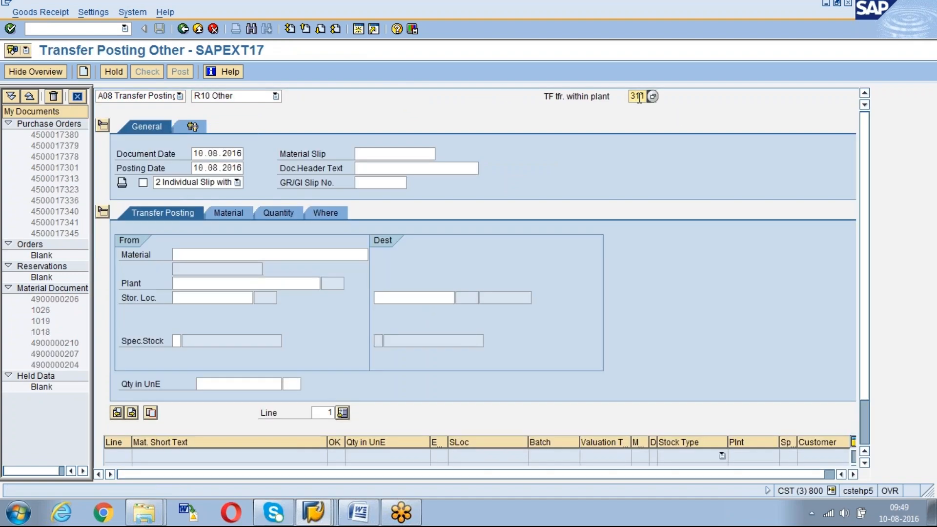
key("Return")
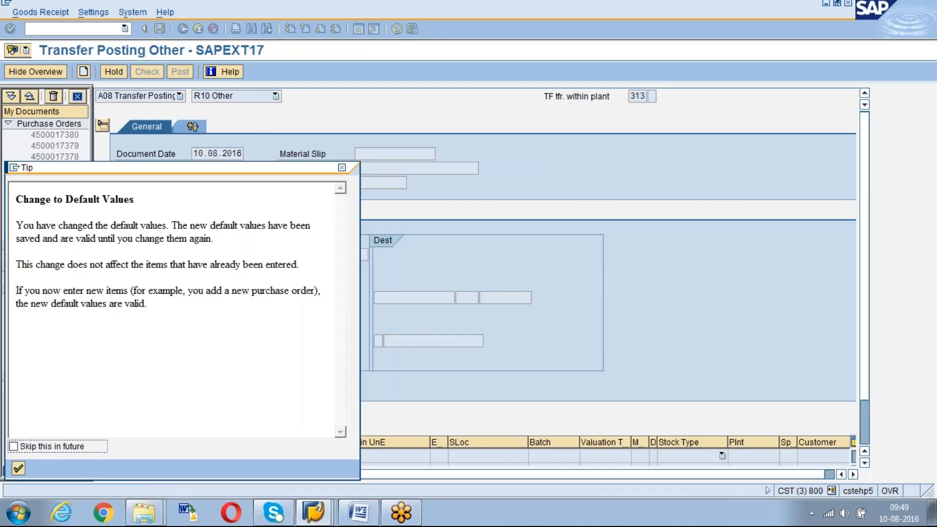
key("Return")
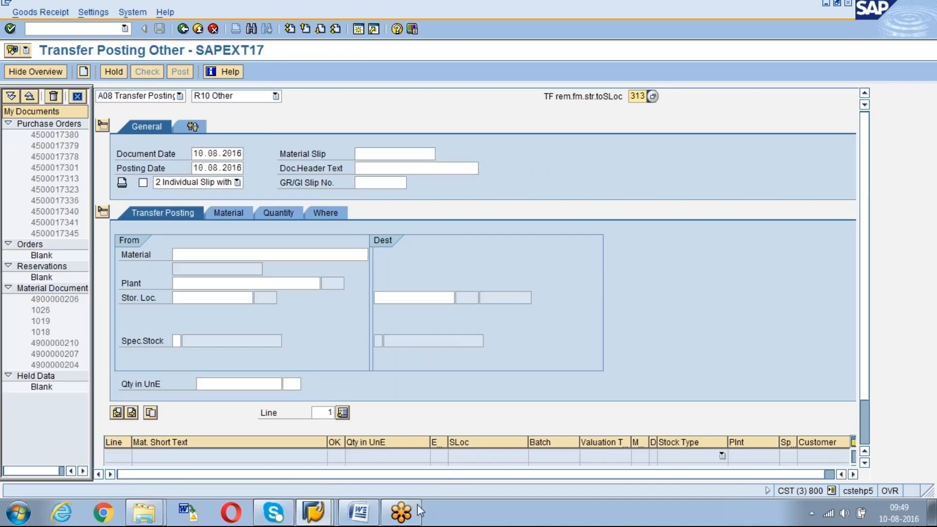
Review the one-step and two-step movement types noted in the Word document, and return to the SAP transfer posting
left_click(358, 512)
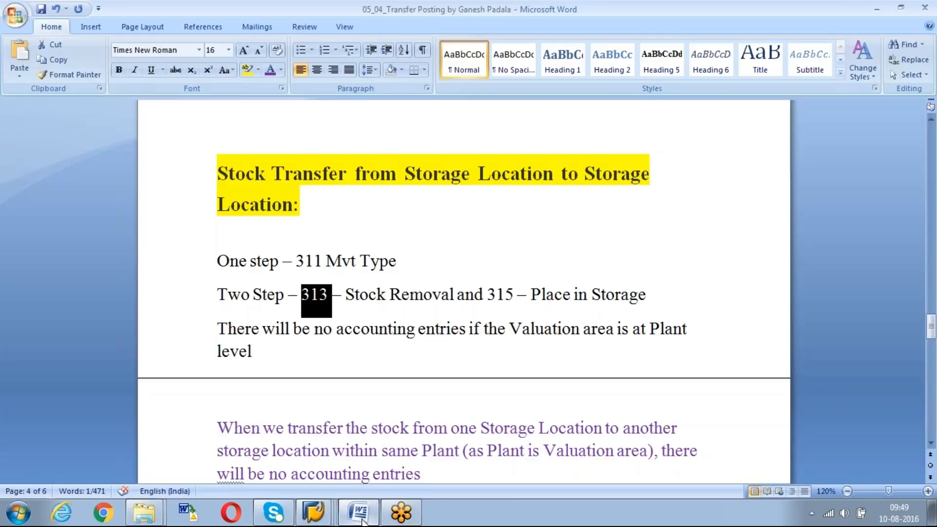
left_click(399, 325)
left_click(390, 303)
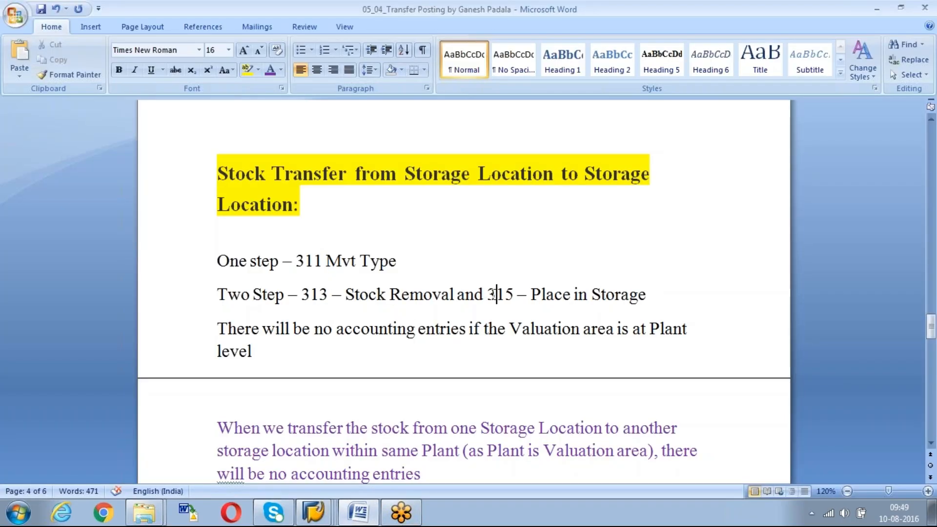
key("alt+Tab")
Open the list of possible movement types for the transfer posting and dismiss the default-values tip
left_click(652, 96)
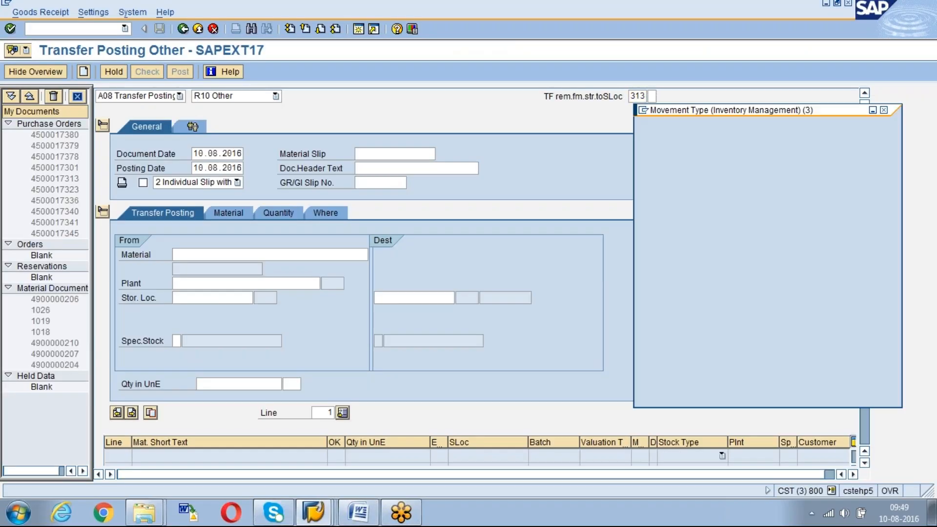
key("ctrl+f")
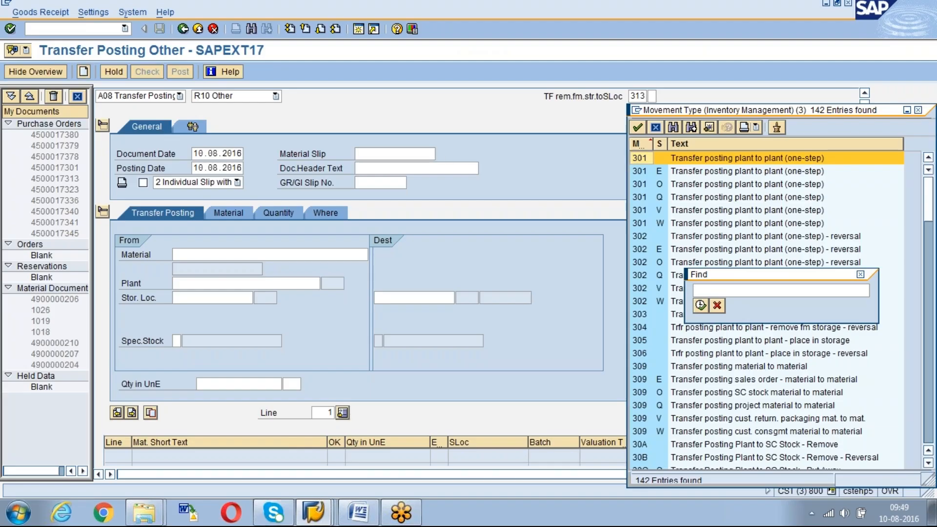
key("Return")
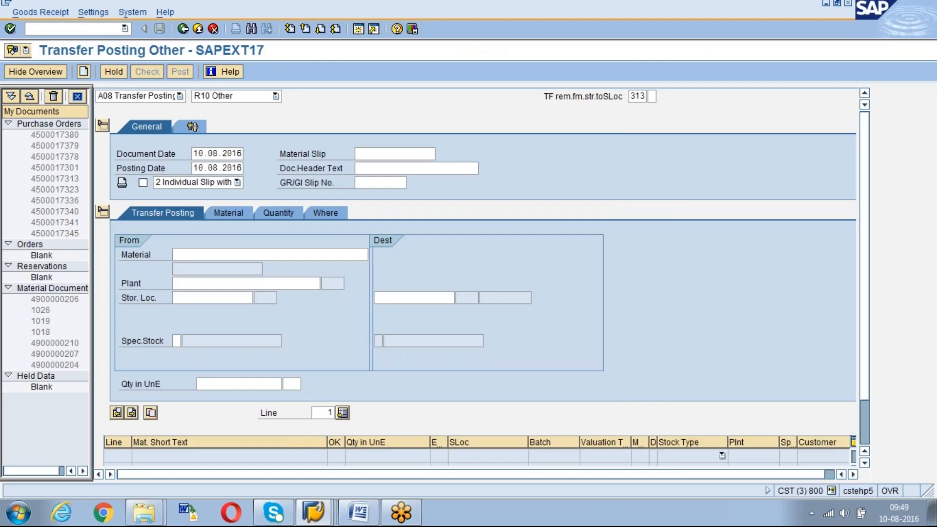
key("F4")
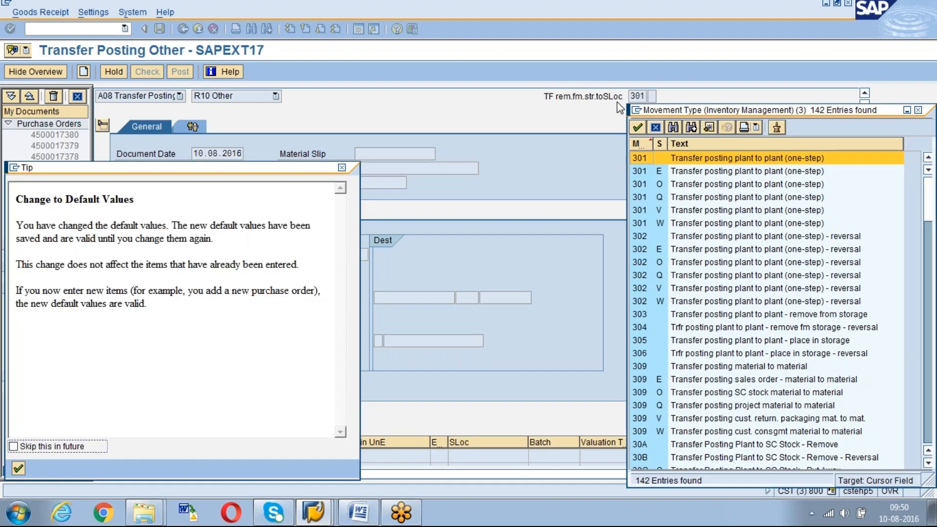
left_click(342, 168)
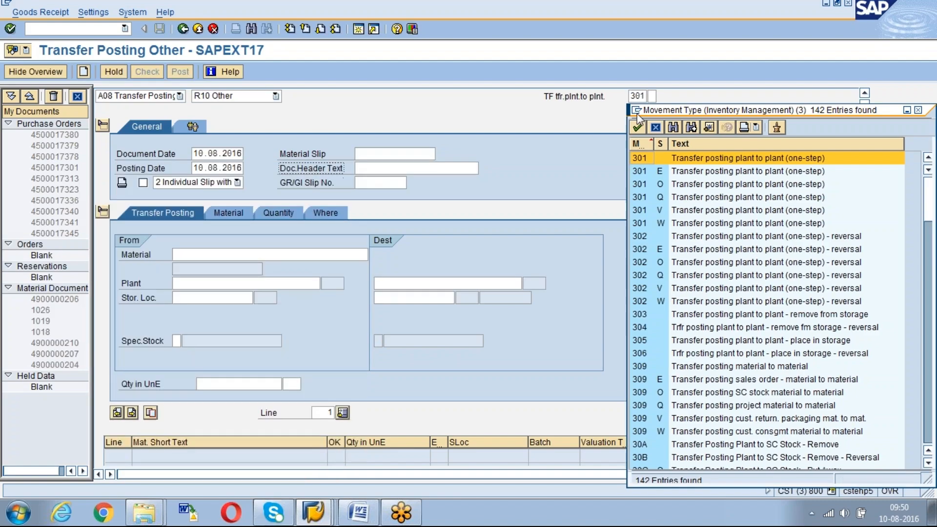
Find 313 in the movement type list and select Transfer posting SLoc to SLoc - remove from storage
left_click_drag(659, 111, 246, 117)
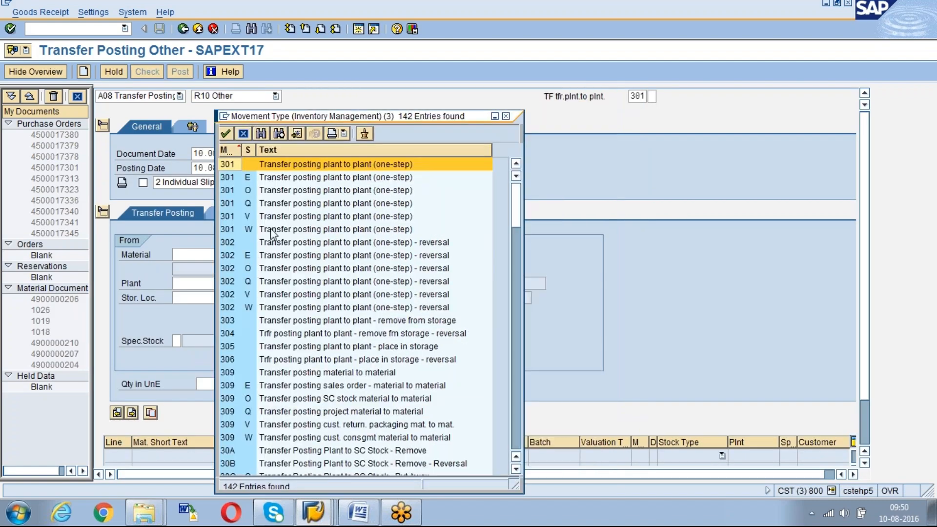
left_click(262, 133)
type("313")
key("Return")
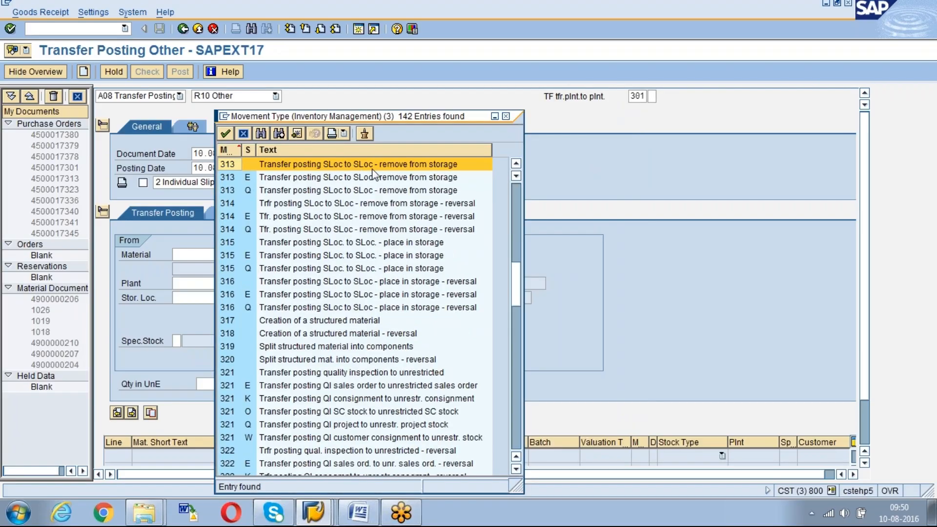
double_click(393, 166)
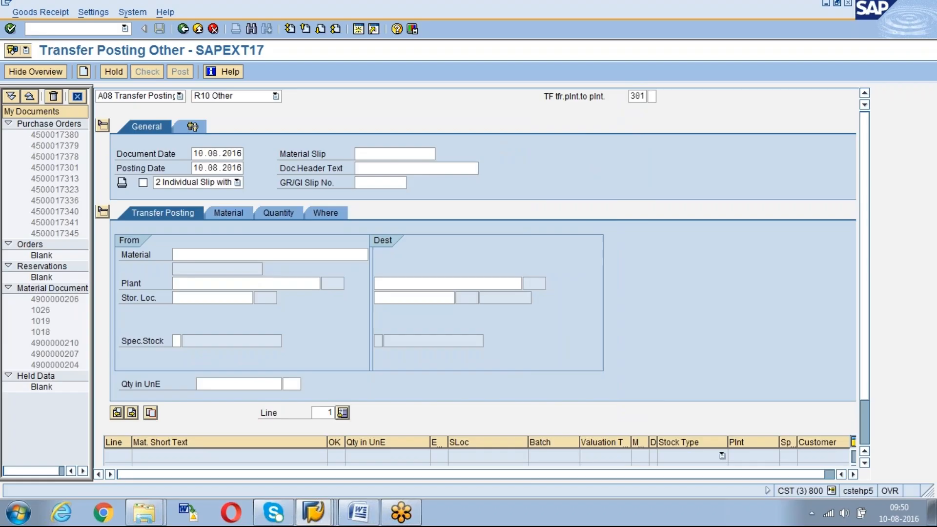
key("Return")
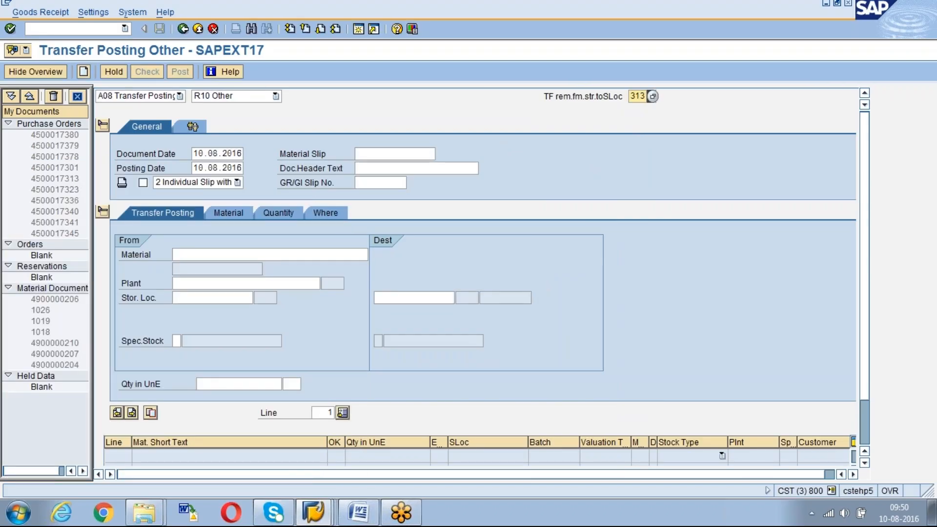
Enter material 1300-510 and plant 1000 as the source of the transfer posting
left_click(203, 250)
key("Down")
key("Return")
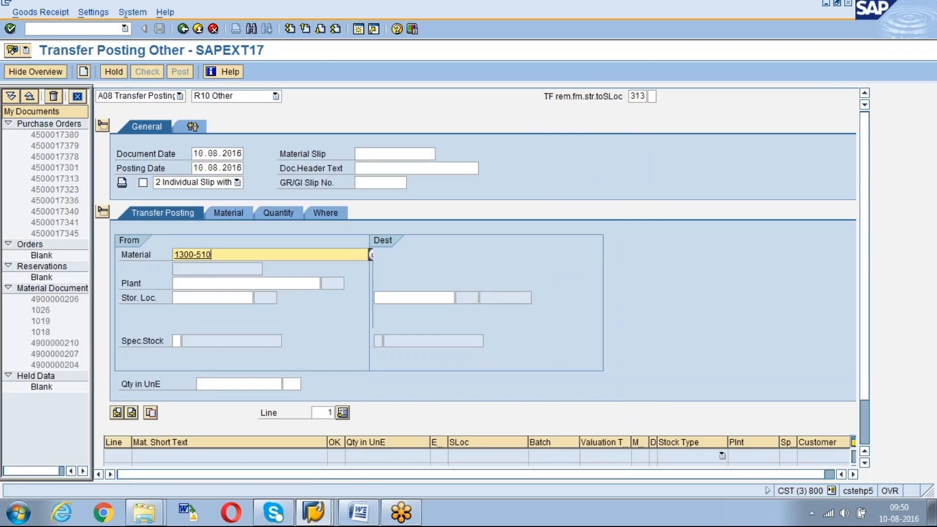
key("Return")
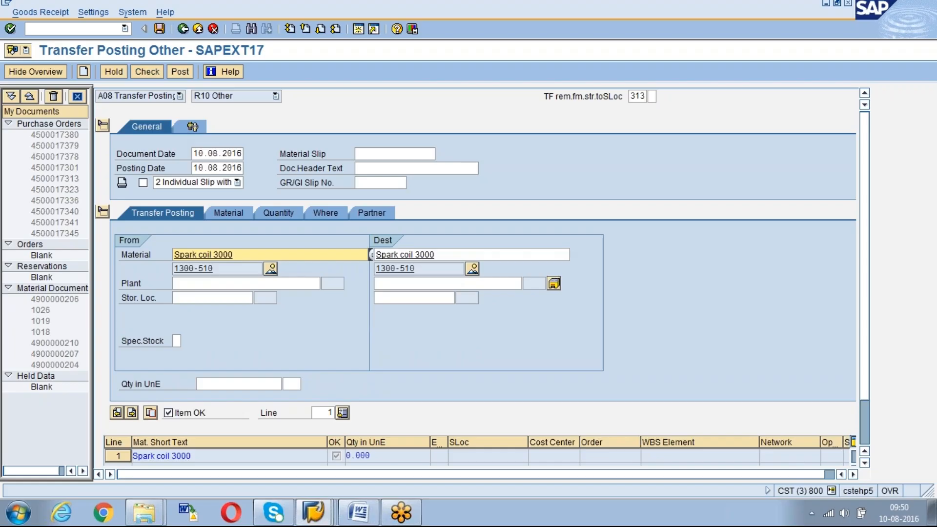
left_click(186, 283)
type("1")
key("Down")
key("Return")
key("Return")
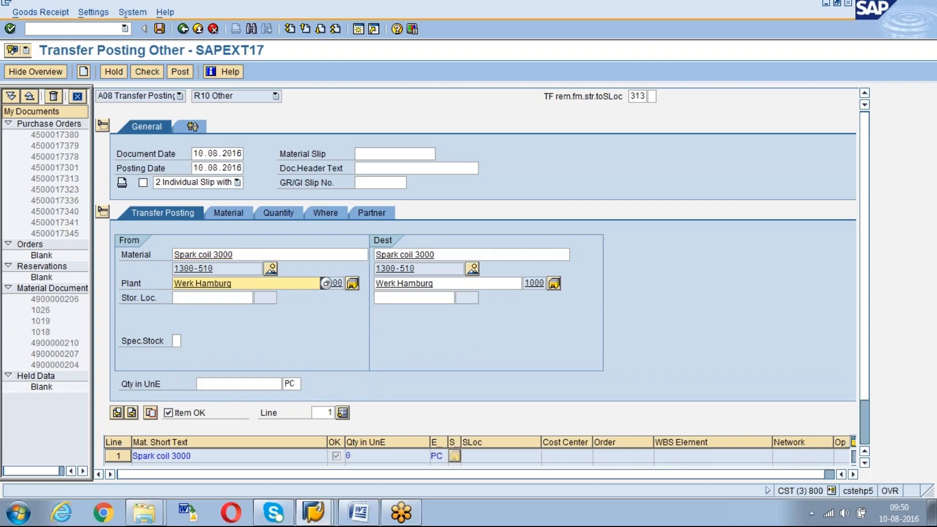
Set the source storage location to 0001 and the destination storage location to Fertigwarenlager
left_click(209, 297)
type("0001")
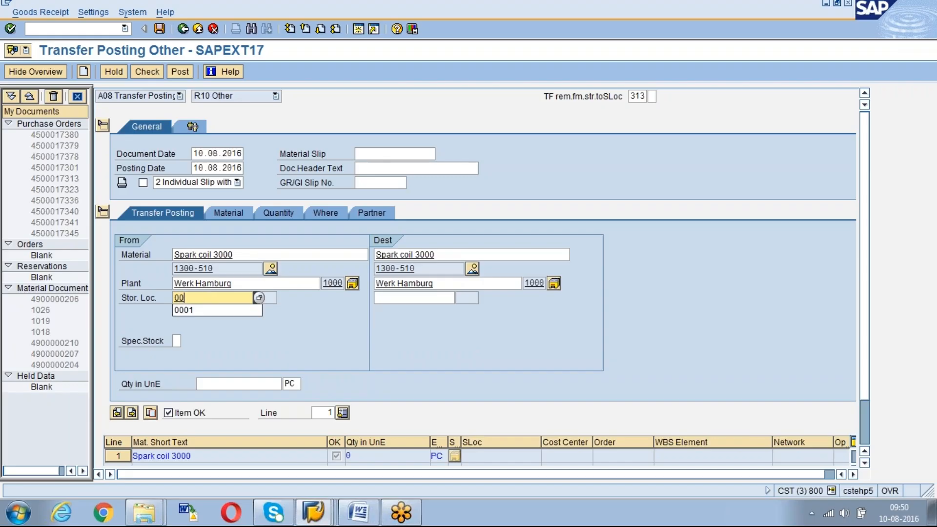
key("Tab")
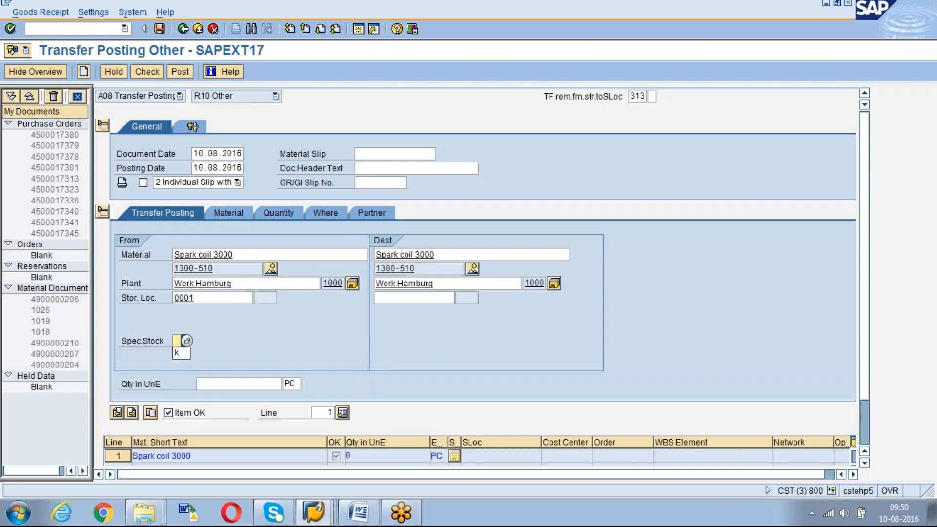
left_click(416, 298)
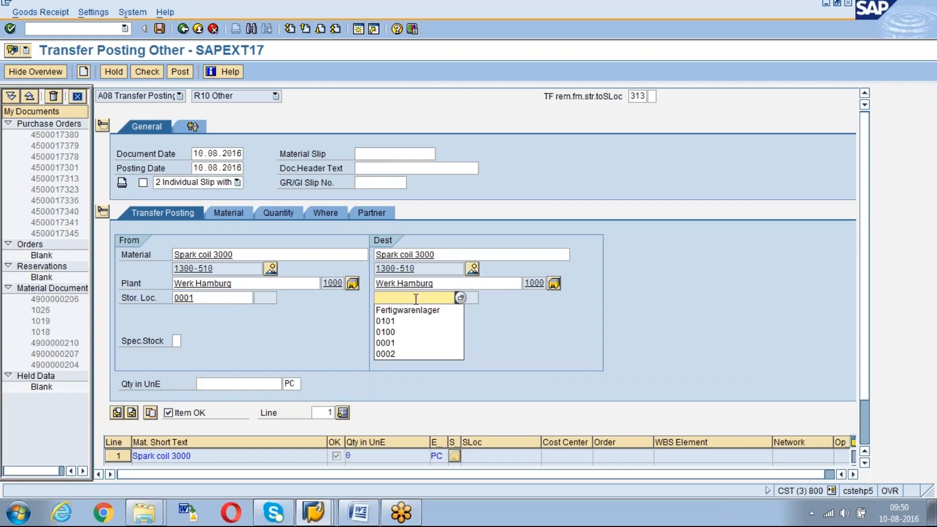
key("Down")
key("Down")
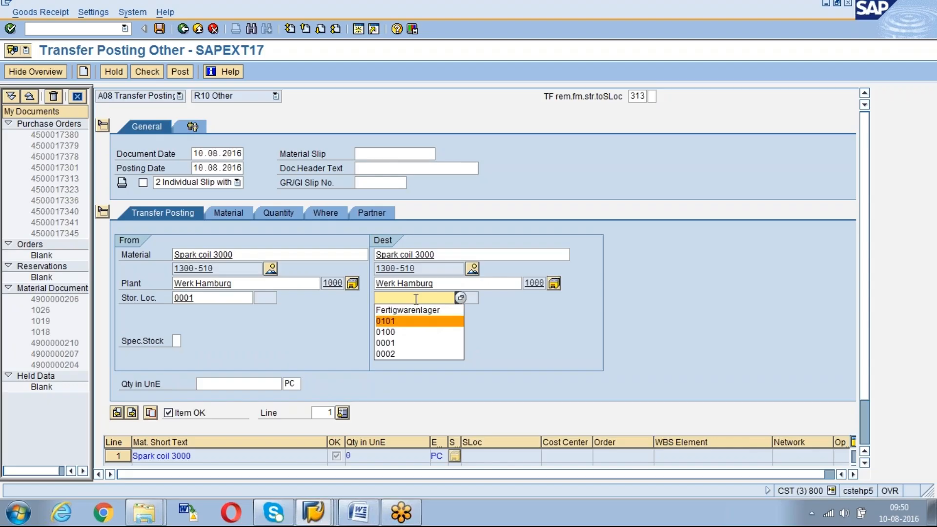
key("BackSpace")
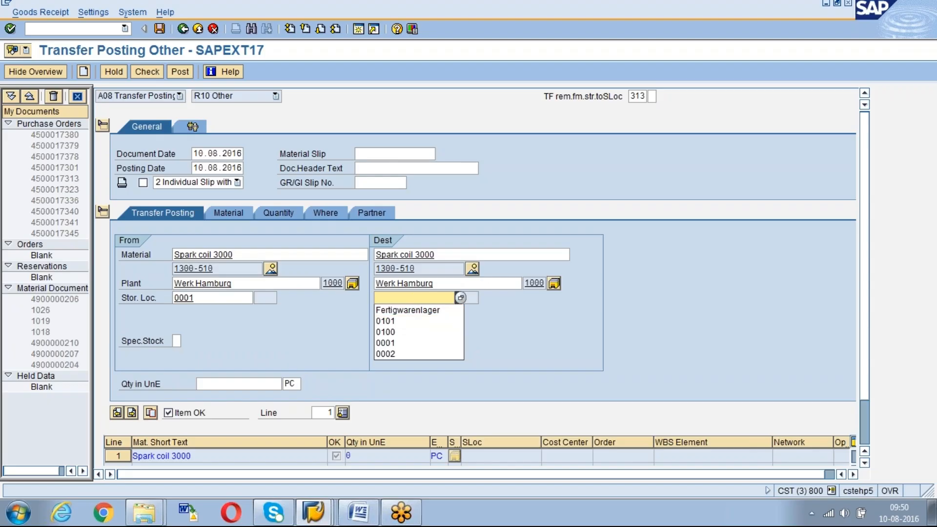
key("Down")
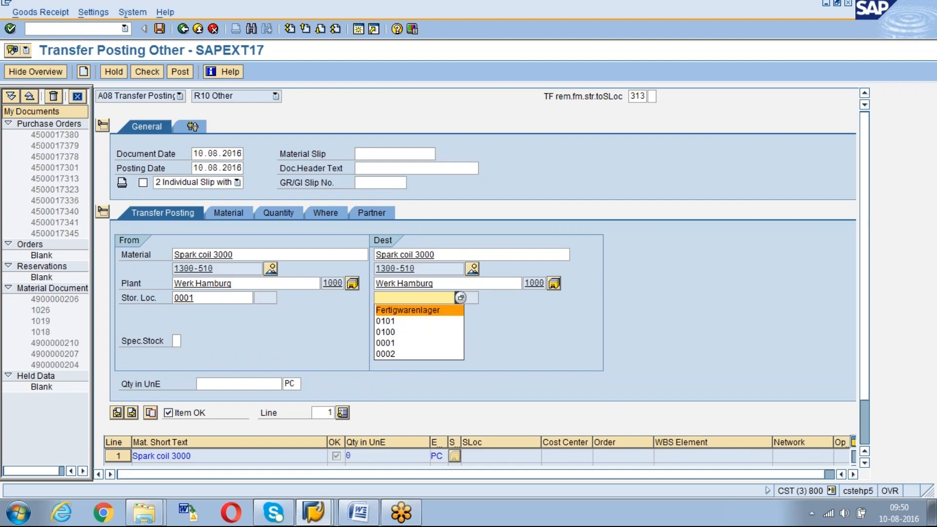
key("Return")
key("Return")
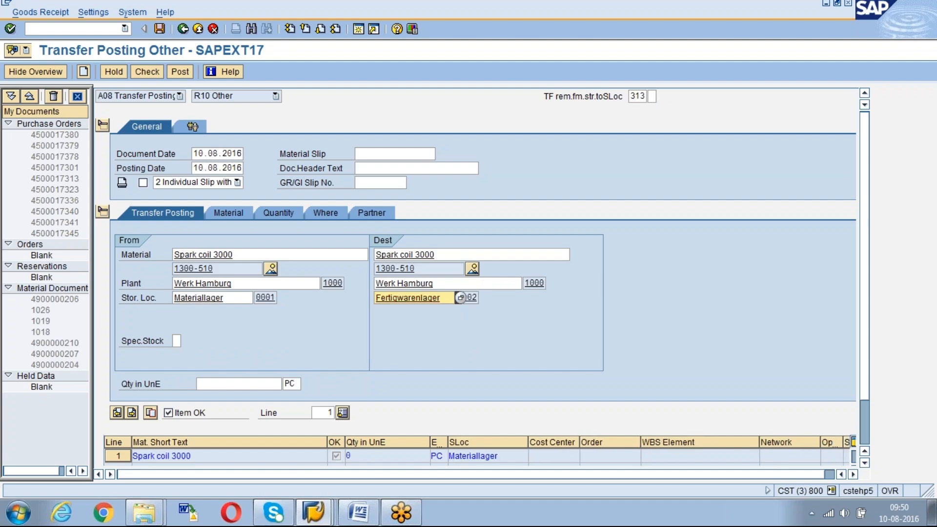
Enter a transfer quantity of 100 for the item
left_click(212, 383)
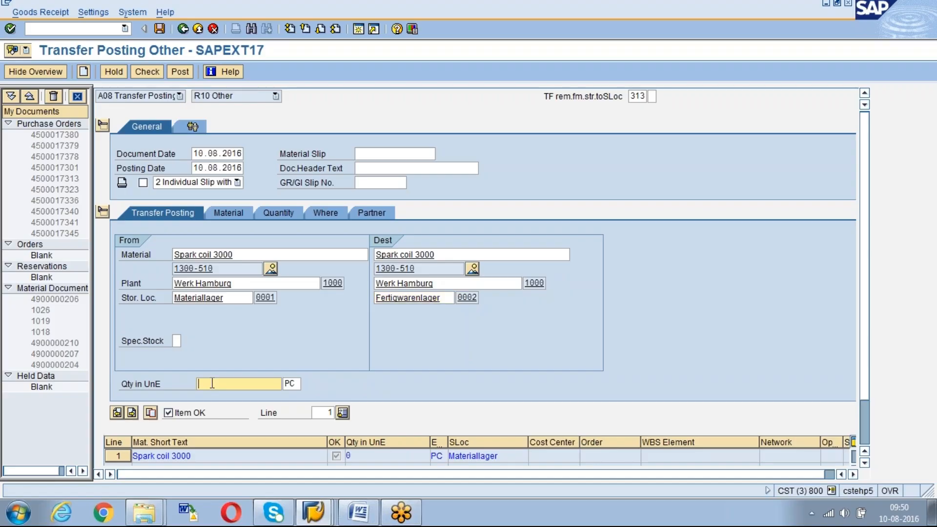
type("100")
key("Return")
Enter the goods recipient's name in the item's Where details
left_click(238, 212)
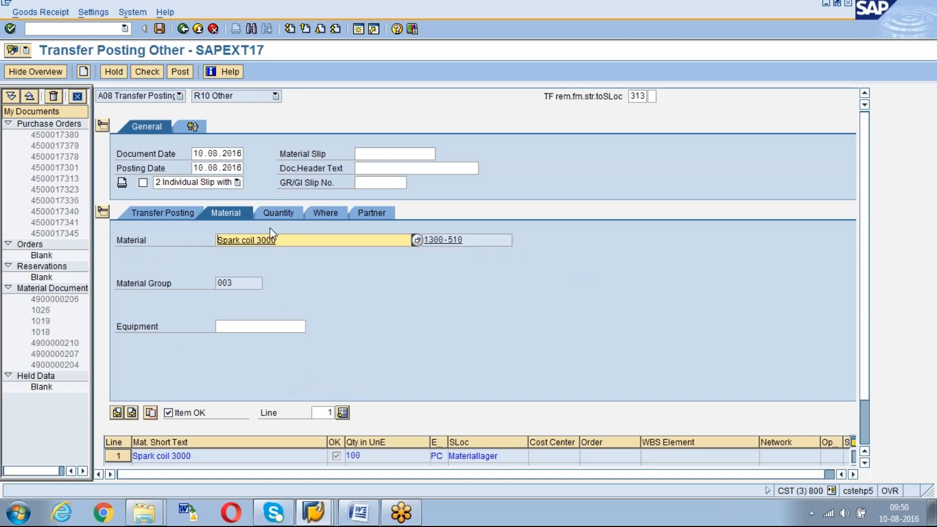
left_click(282, 213)
left_click(330, 209)
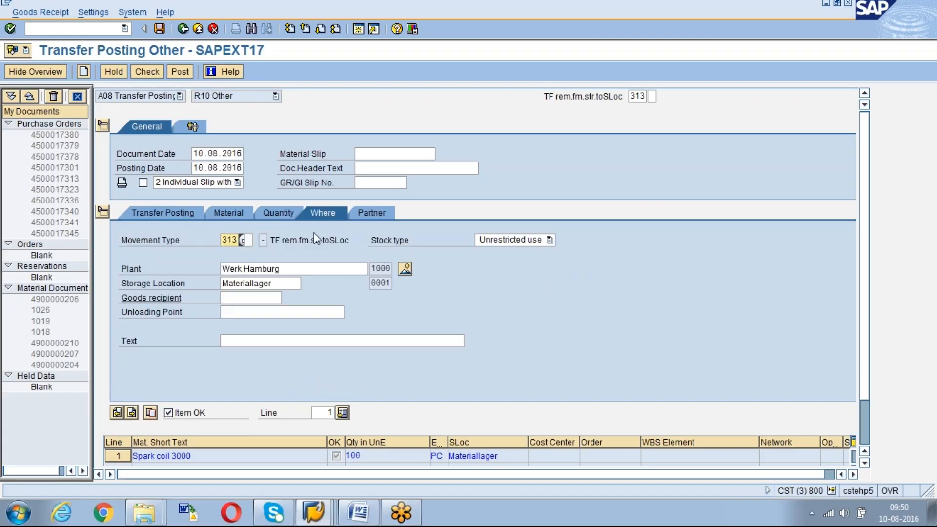
left_click(255, 299)
type("ganesh")
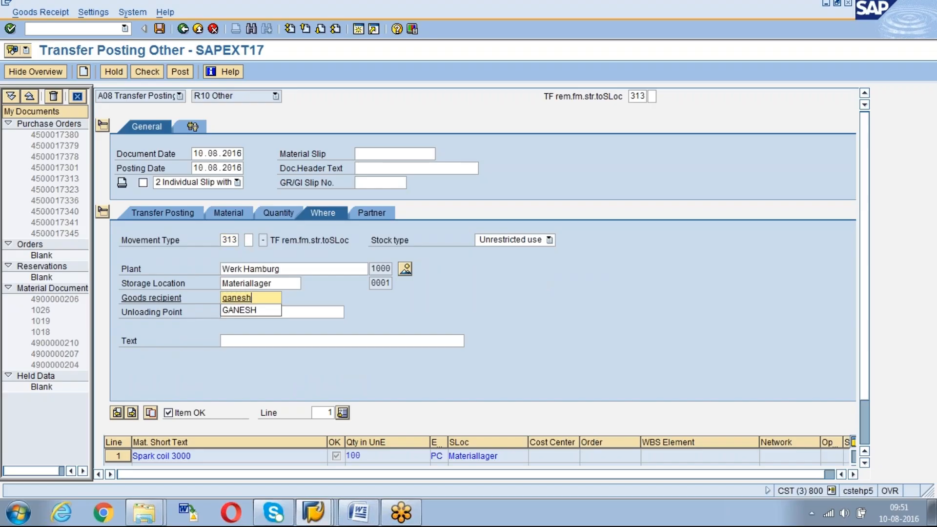
Enter AGENCY07 as the vendor in the item's partner details
left_click(375, 218)
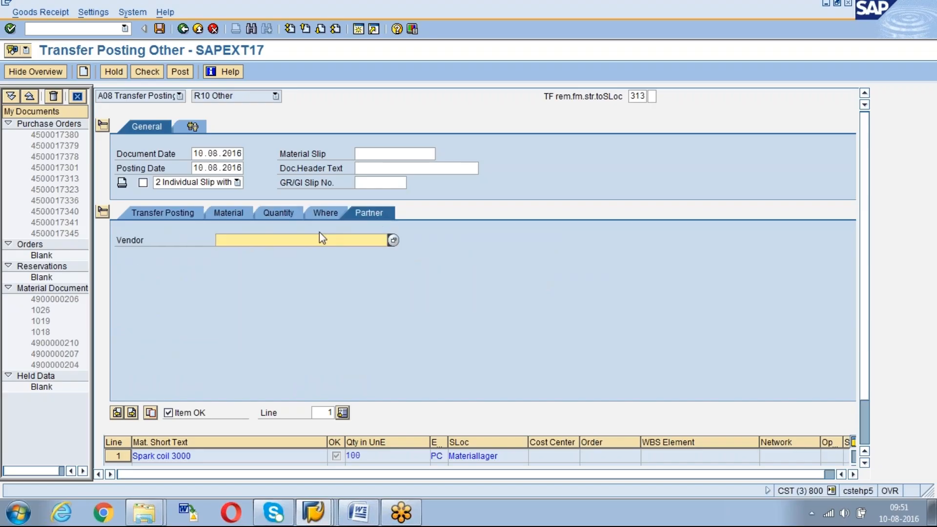
key("Down")
key("Return")
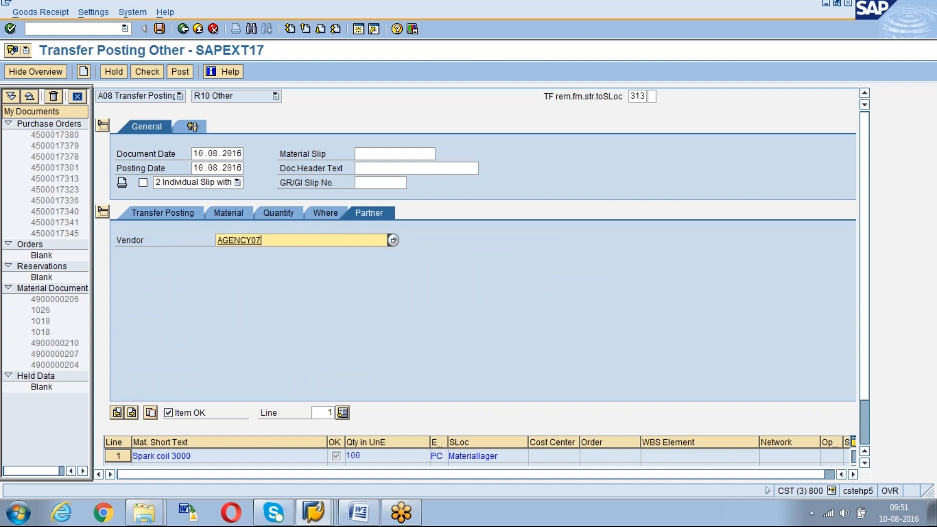
Go back through the item details to the transfer posting data, and check and post the document
left_click(322, 213)
left_click(276, 213)
left_click(224, 212)
left_click(155, 214)
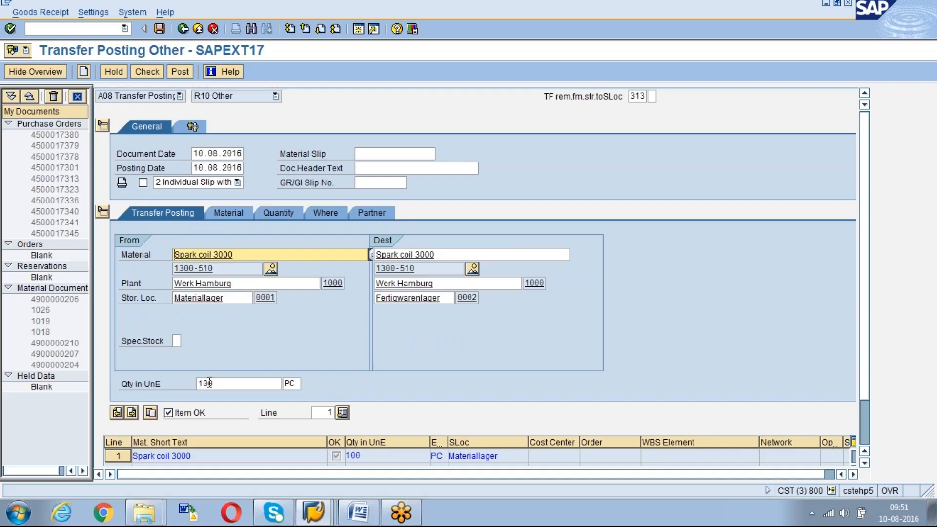
left_click(143, 72)
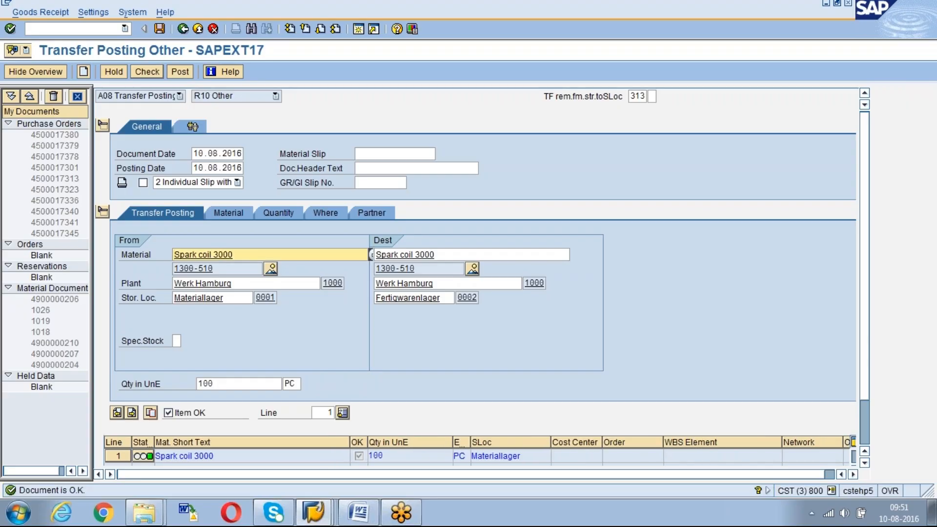
left_click(180, 72)
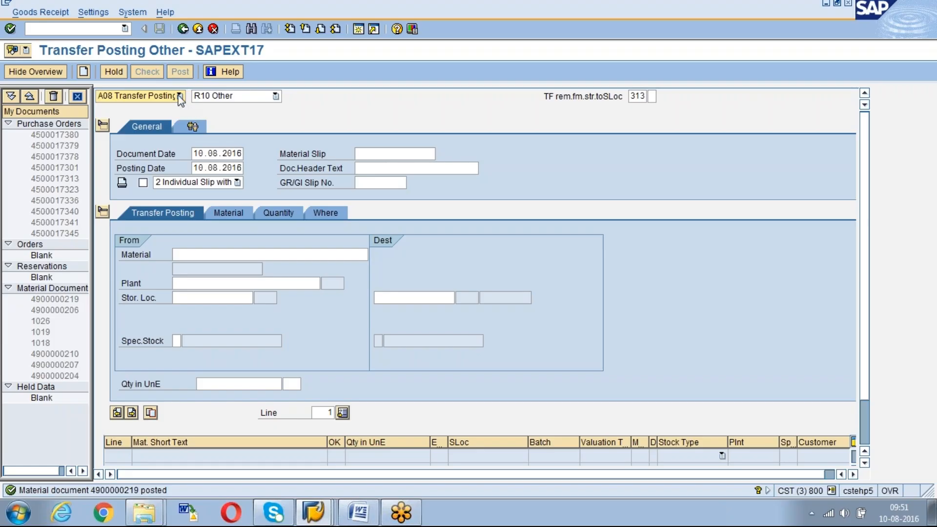
Switch to the stock overview session and rerun the overview for material 1300-510 in plant 1000
key("alt+Tab")
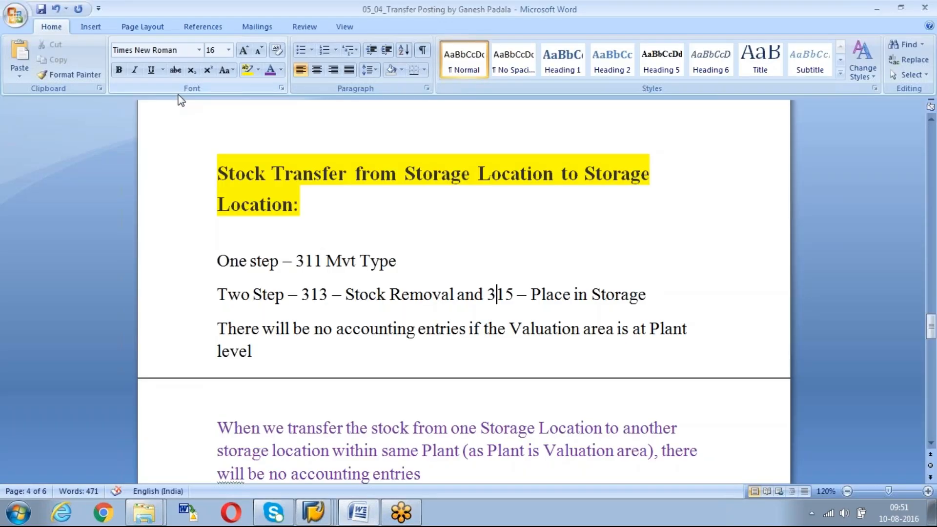
key("alt+Tab")
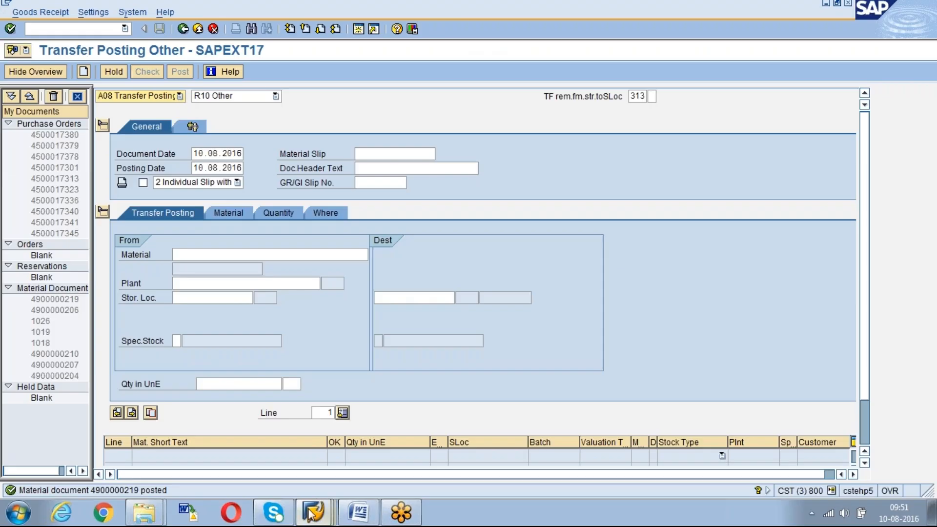
left_click(313, 512)
left_click(313, 458)
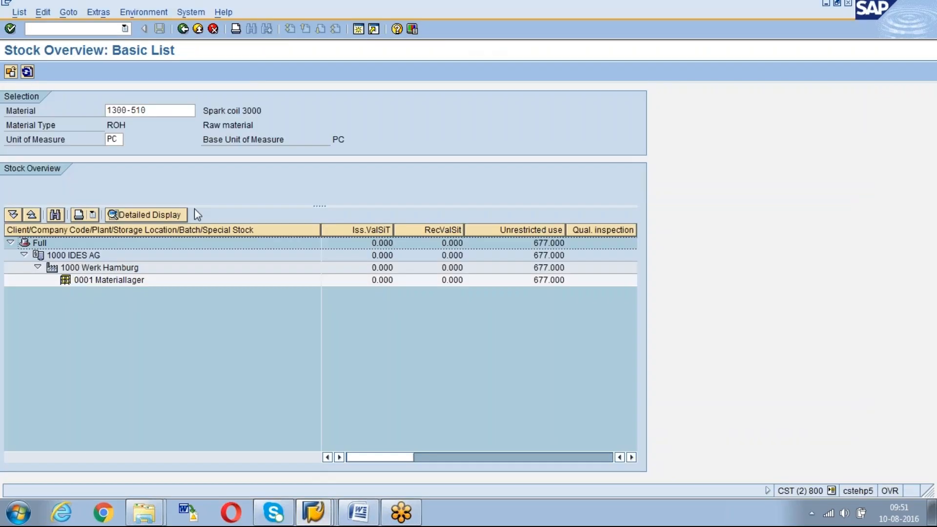
left_click(184, 29)
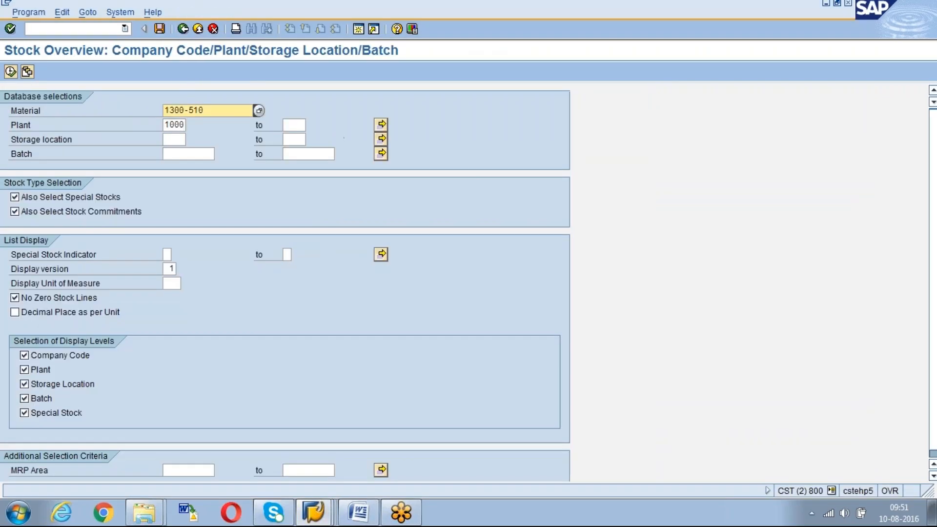
left_click(10, 72)
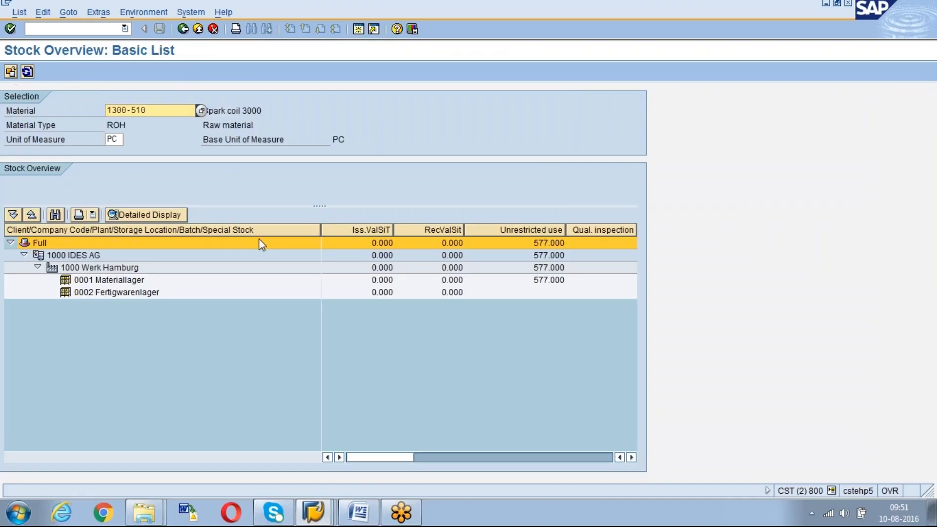
Examine the unrestricted-use stock of storage locations 0001 and 0002 and the Transfer (SLoc) stock of 0002
left_click(544, 276)
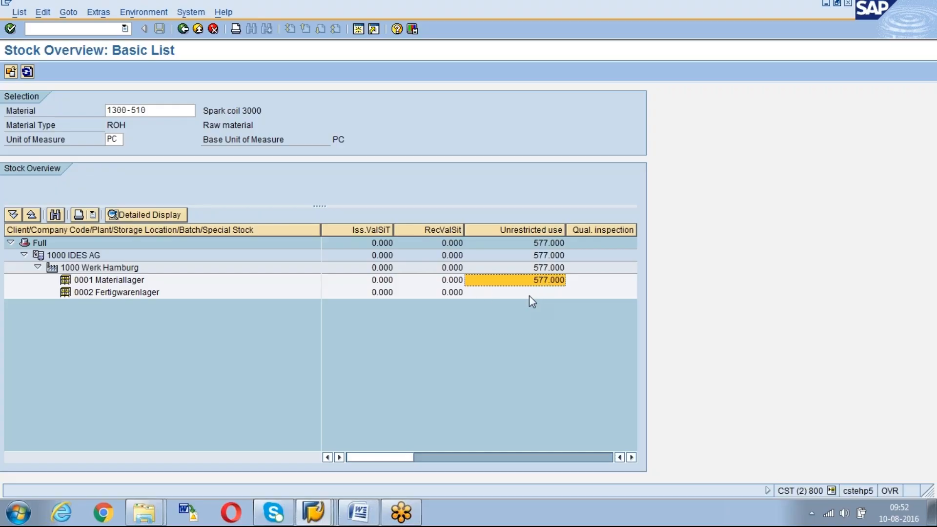
left_click(531, 294)
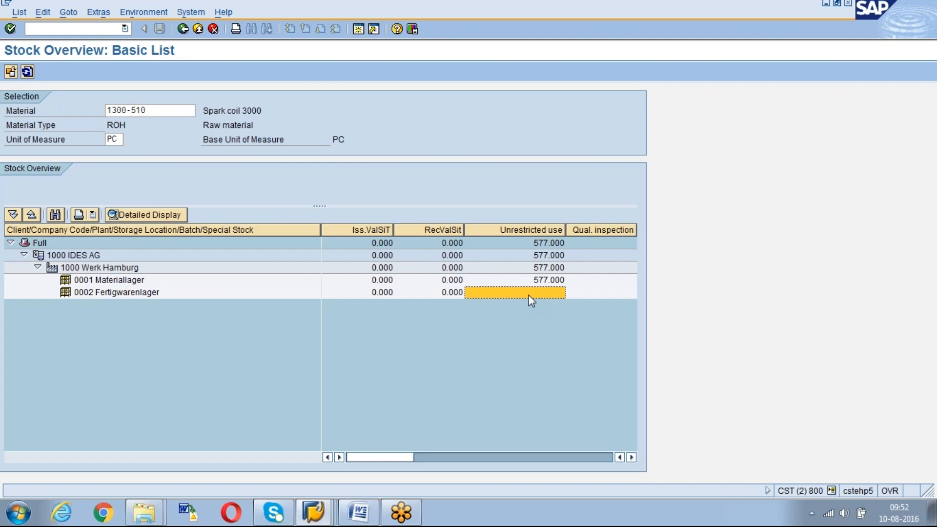
left_click_drag(373, 457, 526, 470)
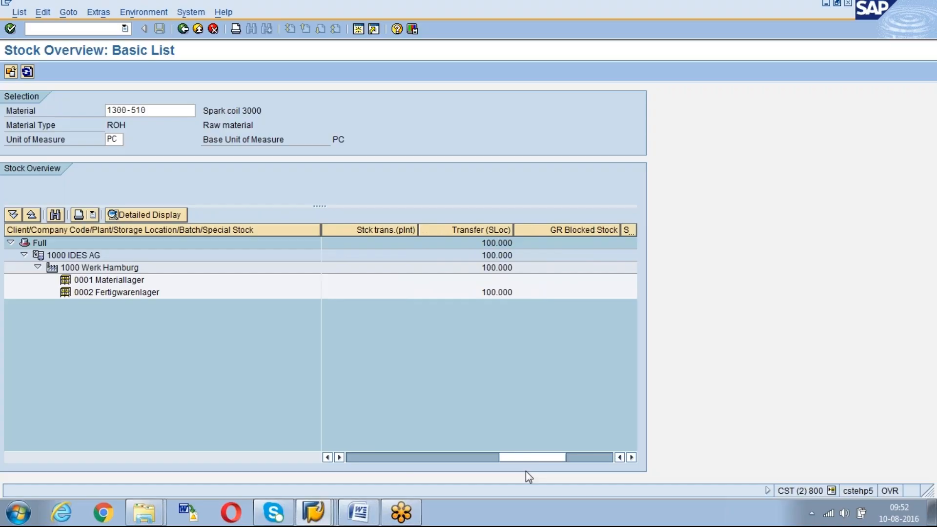
left_click(490, 292)
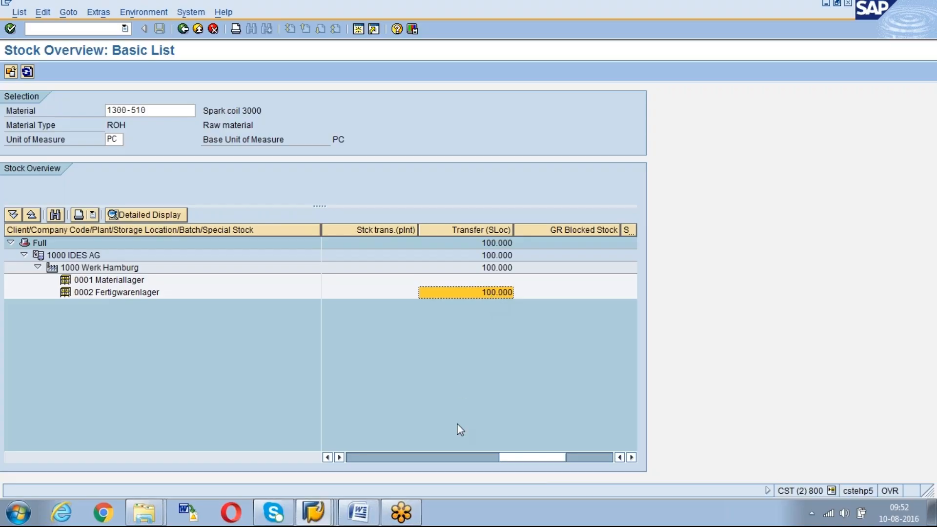
left_click_drag(520, 456, 372, 456)
left_click(536, 293)
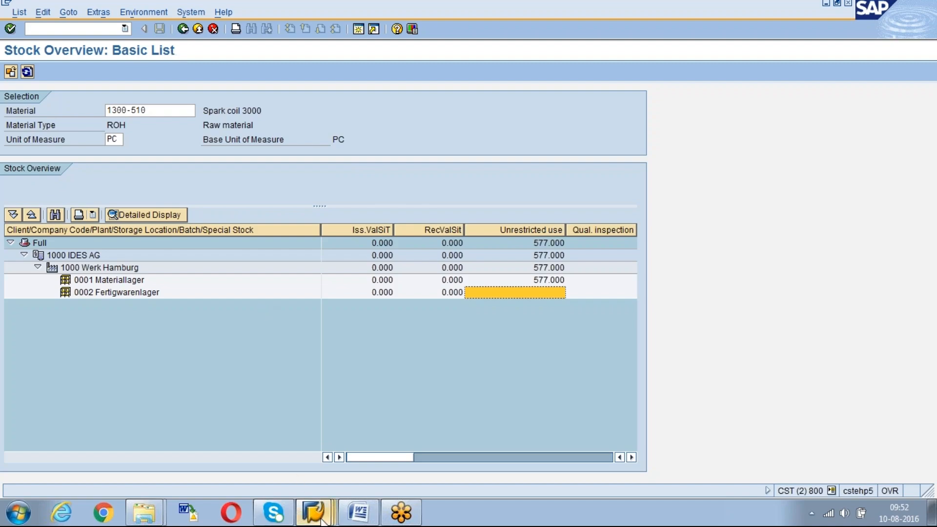
Start transaction MB5T in a new session and run the stock-in-transit report for material 1300-510, receiving plant 1000
mouse_move(320, 521)
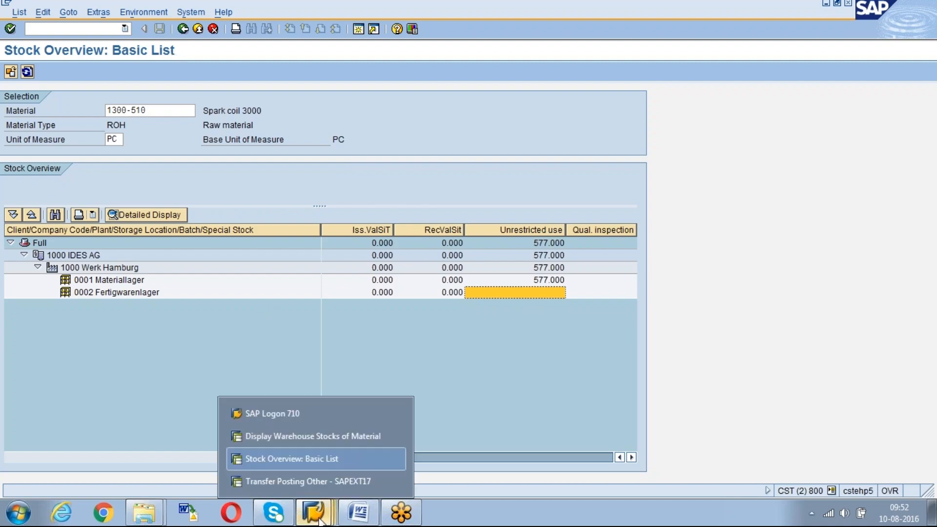
left_click(326, 439)
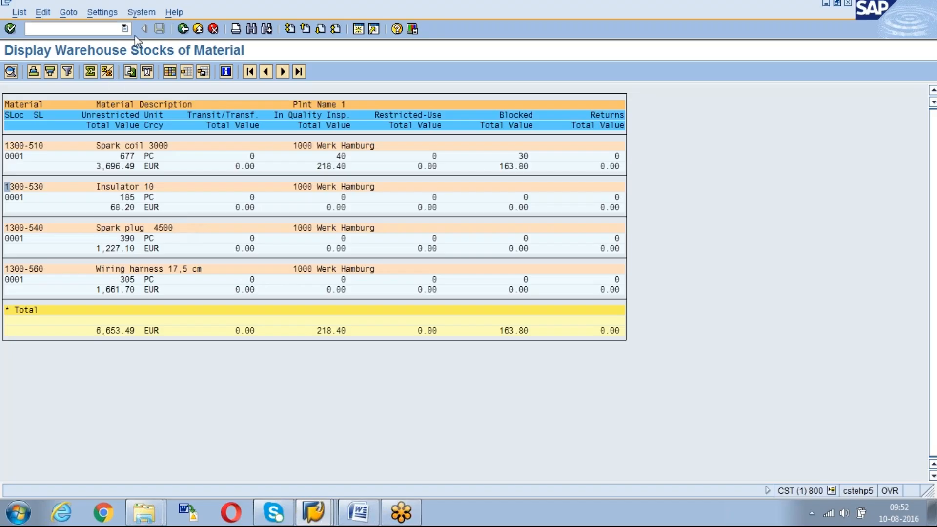
left_click(356, 30)
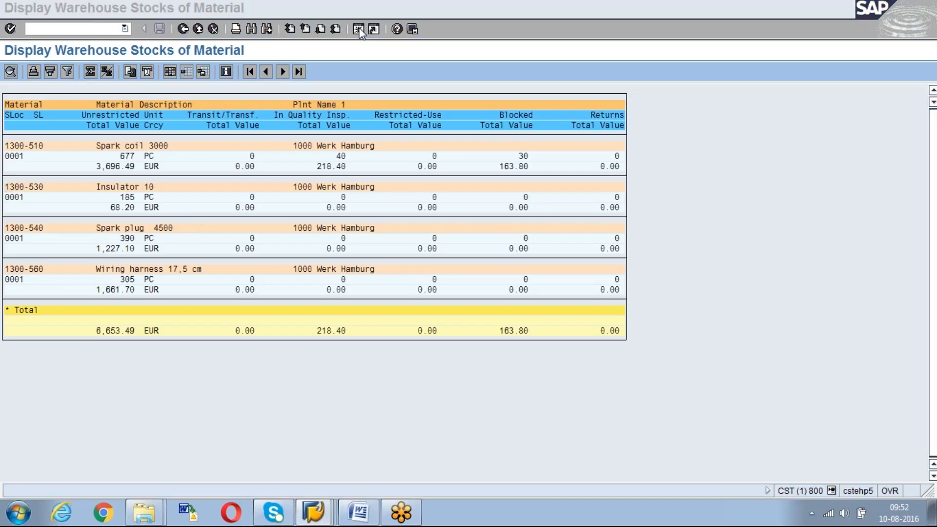
type("mb")
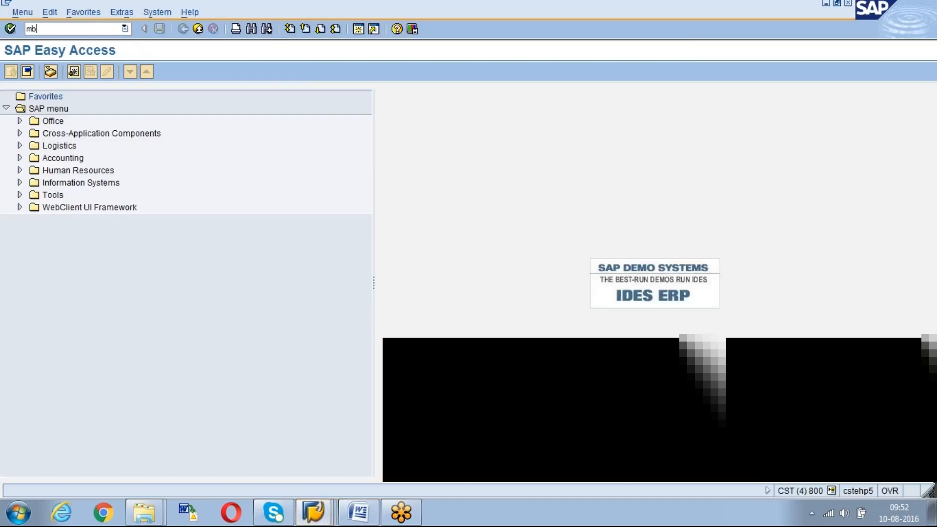
type("5t")
key("Return")
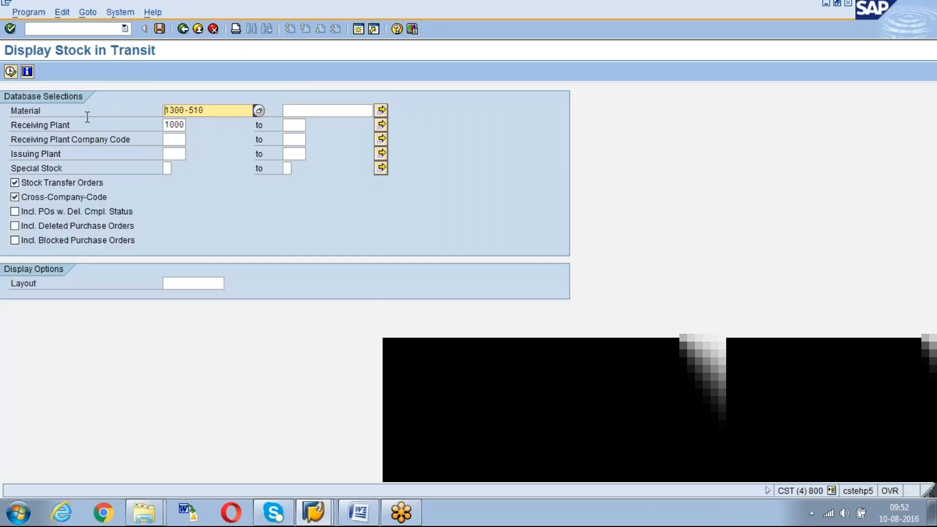
left_click(10, 72)
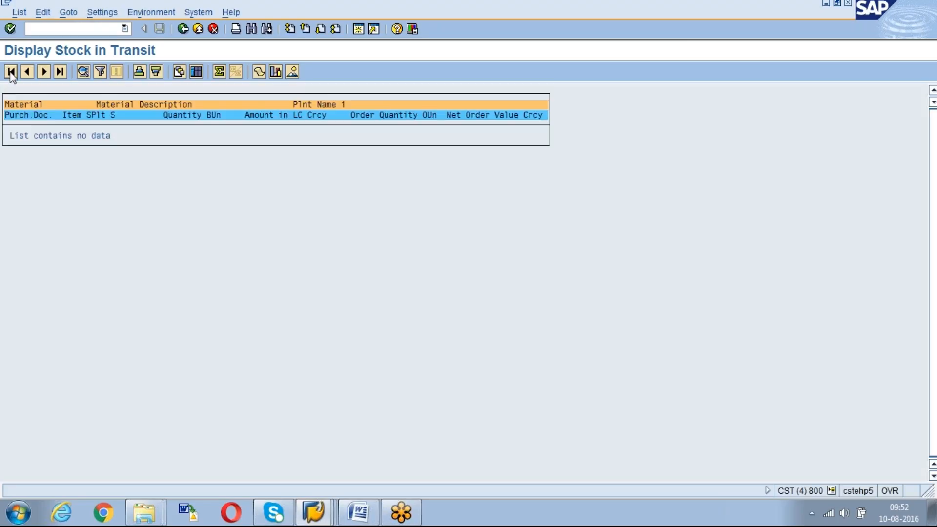
Rerun the stock-in-transit report including delivery-completed, deleted and blocked purchase orders, and leave the report session
left_click(183, 28)
left_click(15, 211)
left_click(15, 225)
left_click(14, 240)
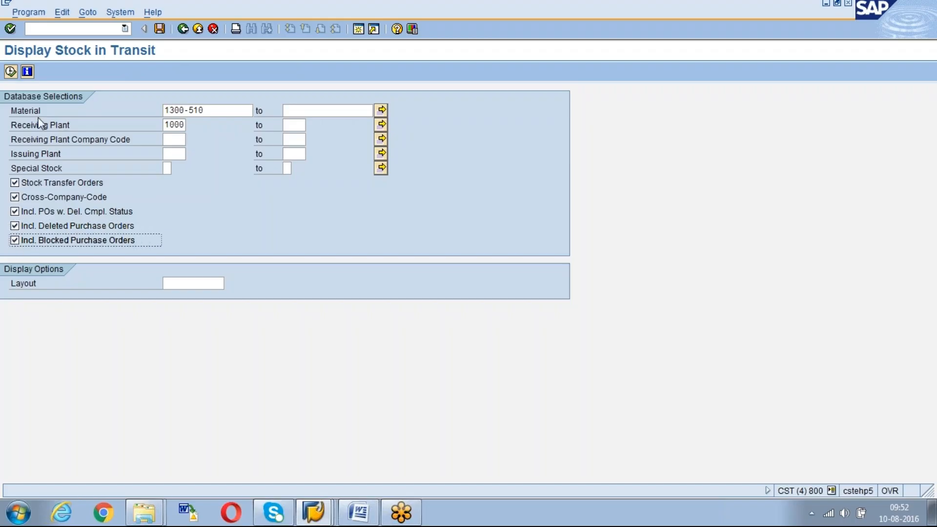
left_click(11, 73)
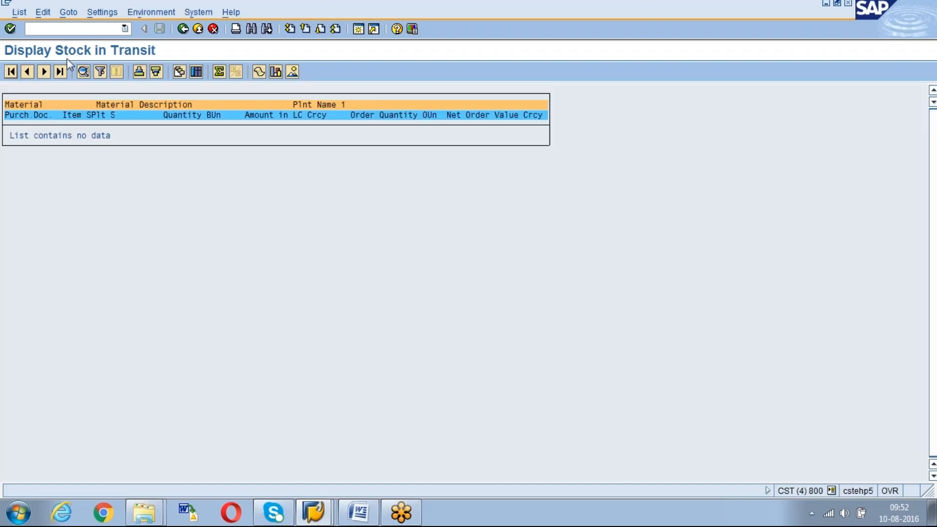
left_click(183, 28)
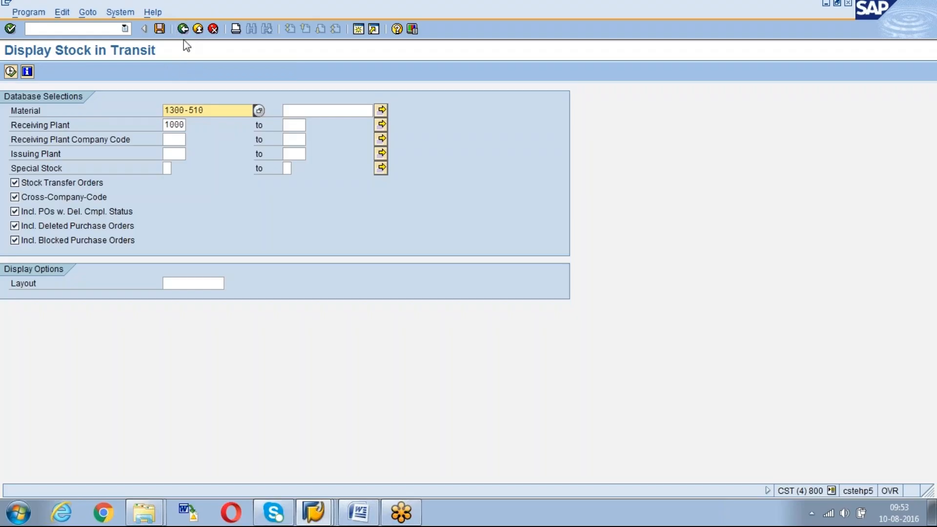
left_click(180, 34)
left_click(179, 34)
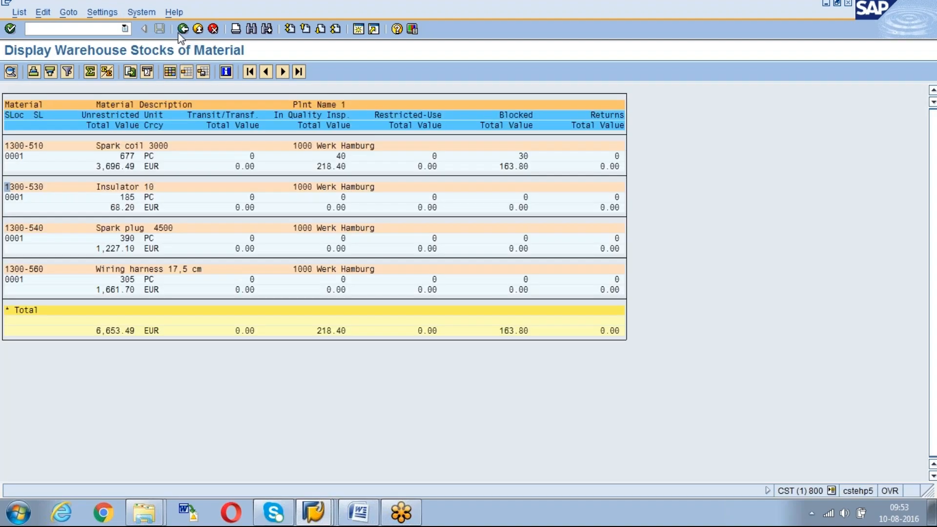
Check storage location 0002's Transfer (SLoc) quantity again in the stock overview, and return to the transfer posting session
double_click(381, 171)
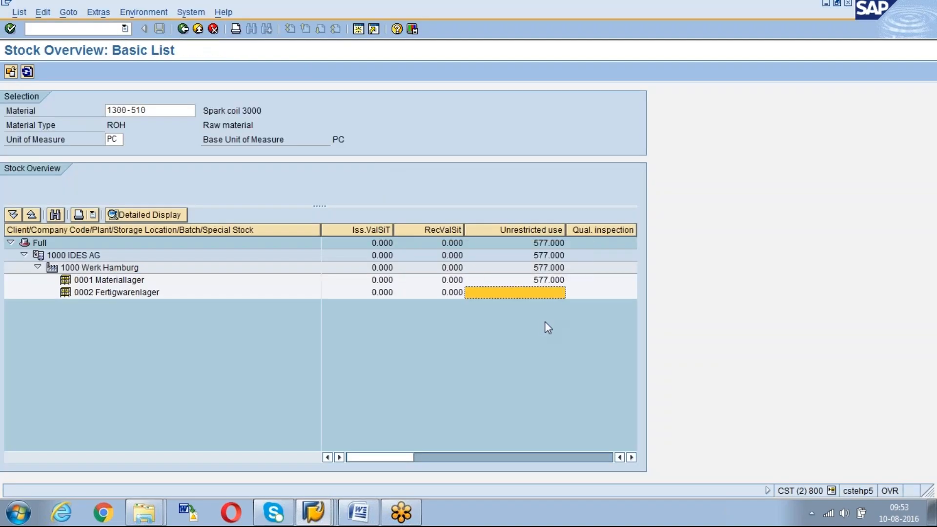
left_click_drag(393, 458, 556, 485)
left_click_drag(397, 456, 553, 455)
left_click(497, 291)
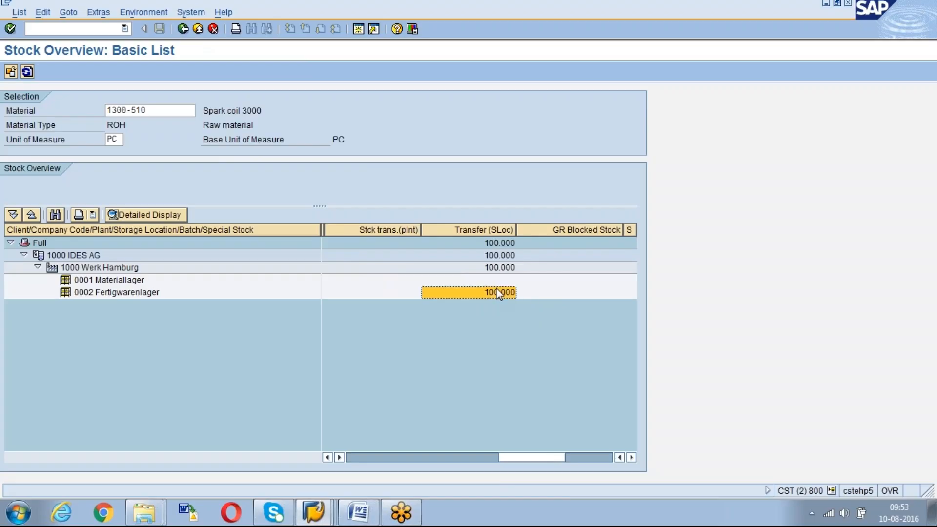
left_click_drag(517, 455, 356, 454)
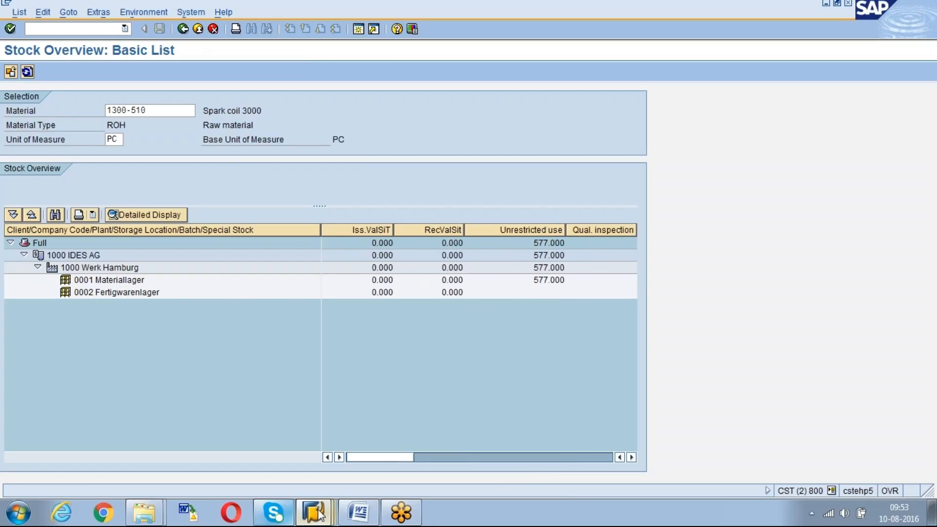
left_click(313, 512)
left_click(316, 458)
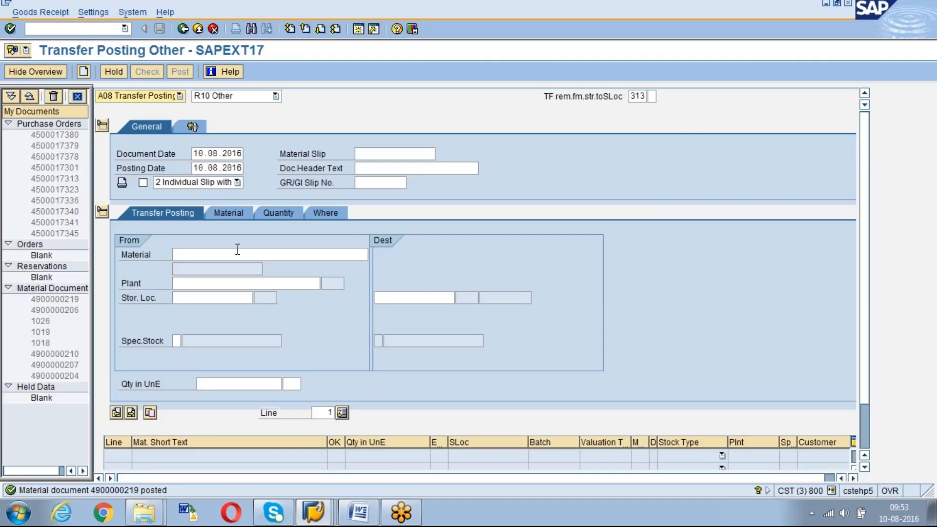
Try the A09 Remove from Storage transaction, and switch back to A08 Transfer Posting
left_click(180, 96)
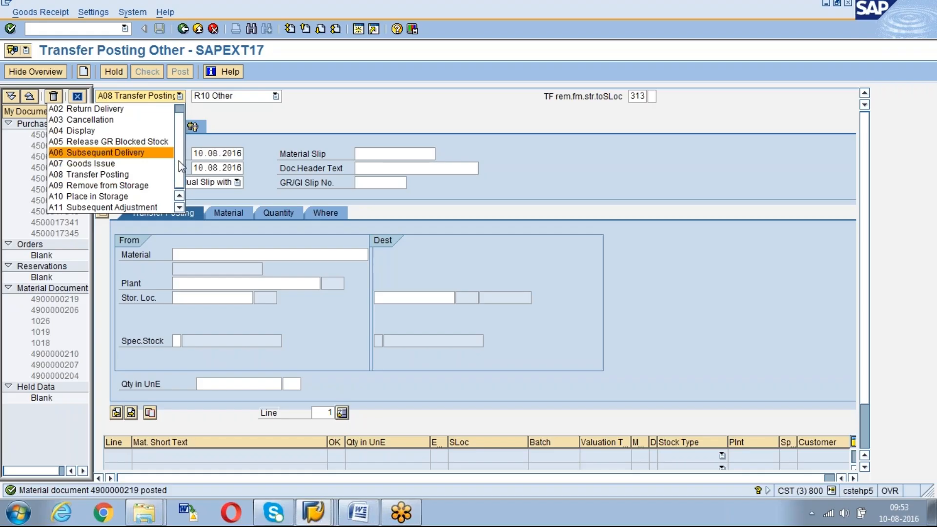
left_click(168, 185)
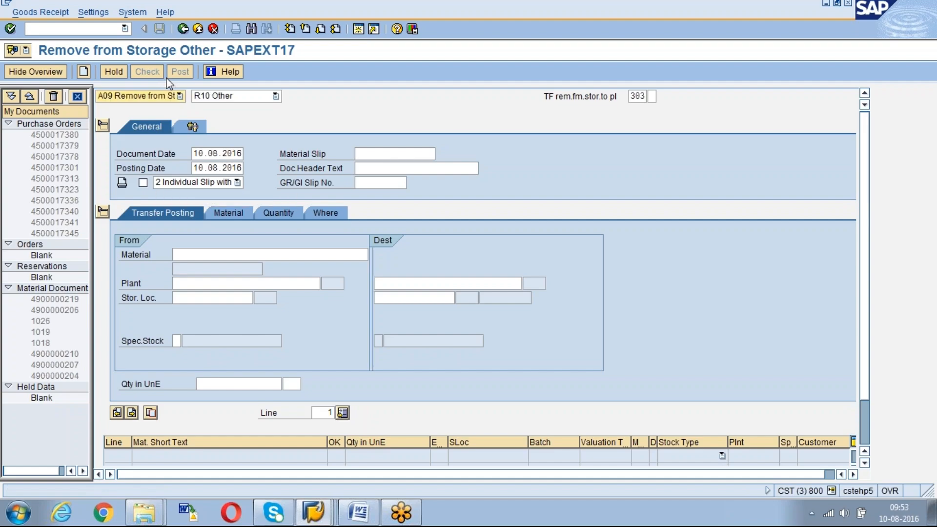
left_click(179, 96)
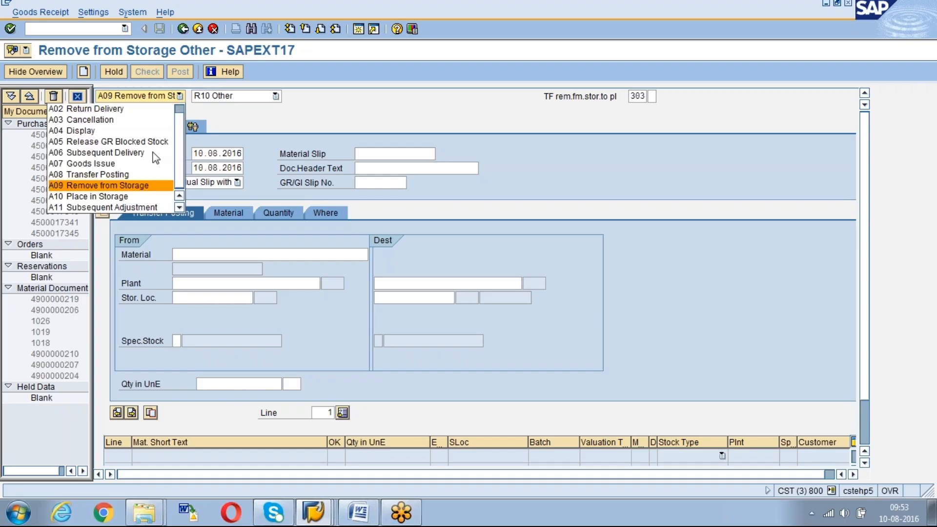
left_click(134, 174)
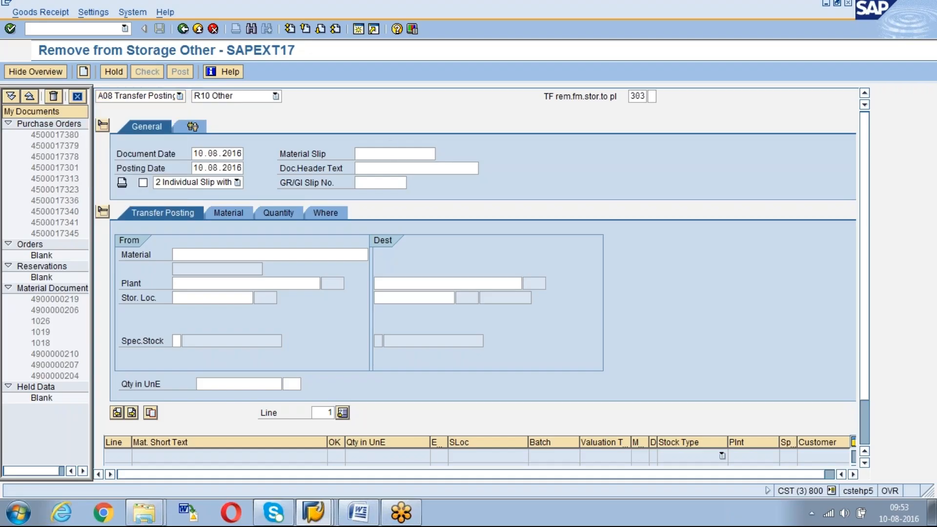
Find movement type 315, SLoc to SLoc place in storage, in the value list and set it for the transfer posting
left_click(643, 96)
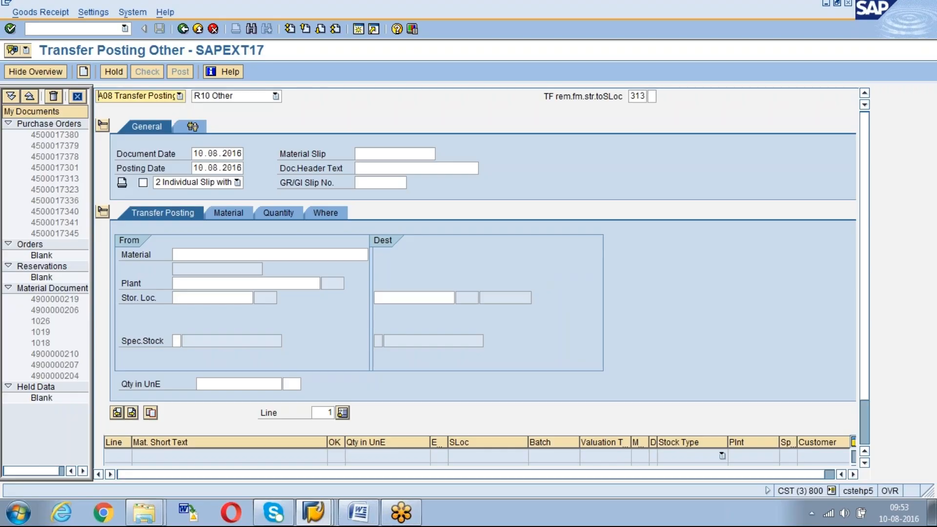
left_click(653, 96)
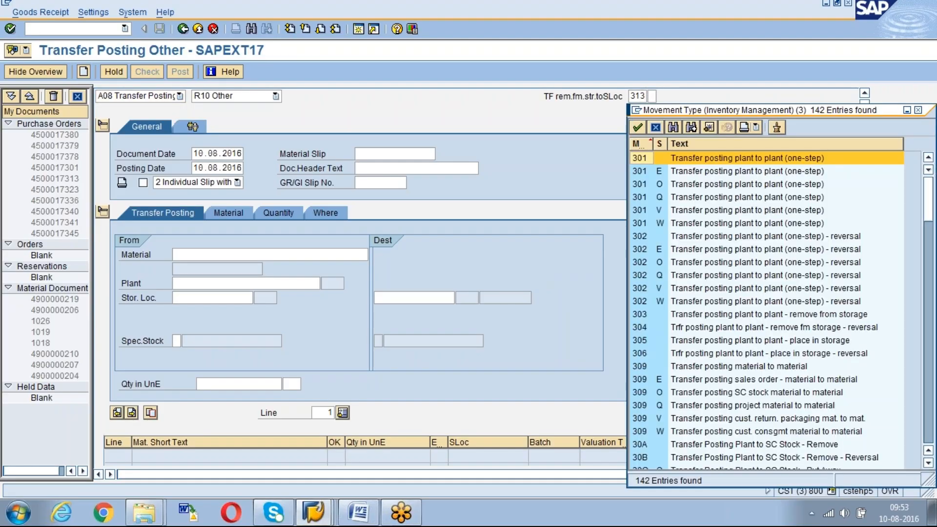
left_click_drag(712, 109, 427, 81)
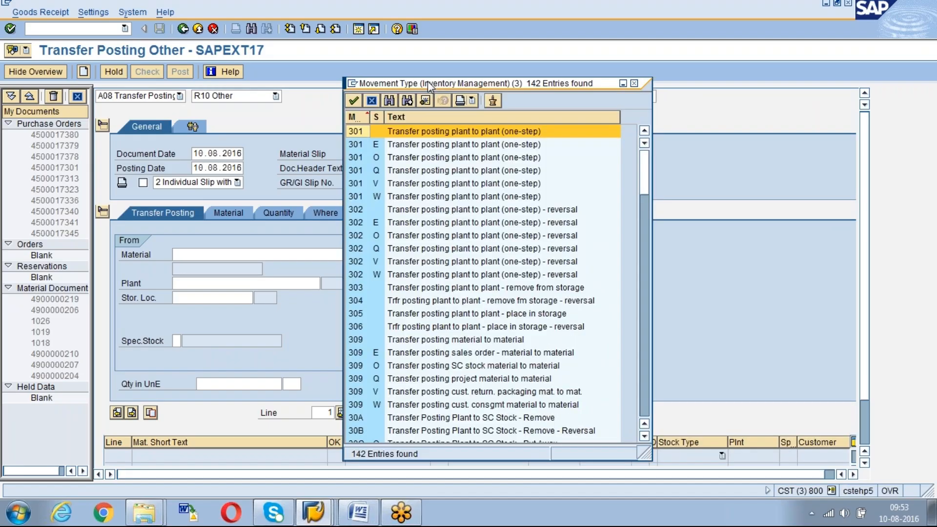
left_click(390, 104)
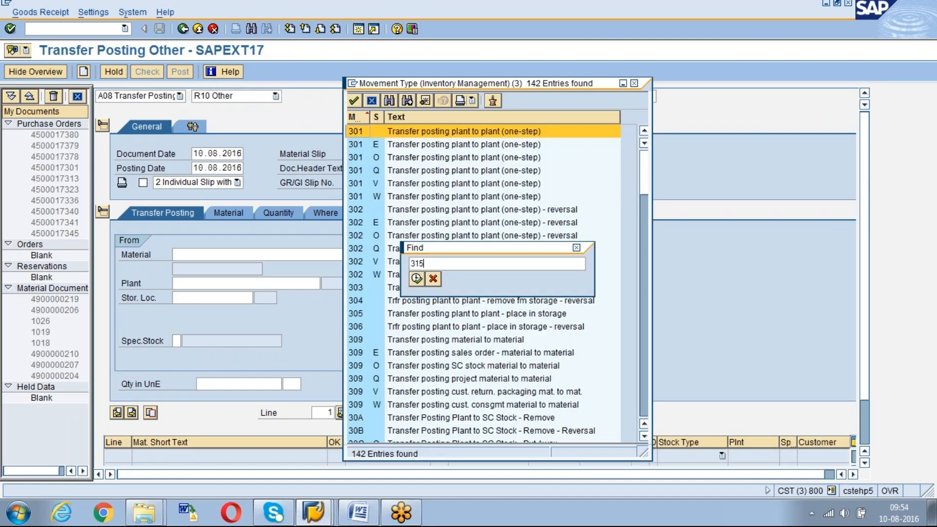
key("Return")
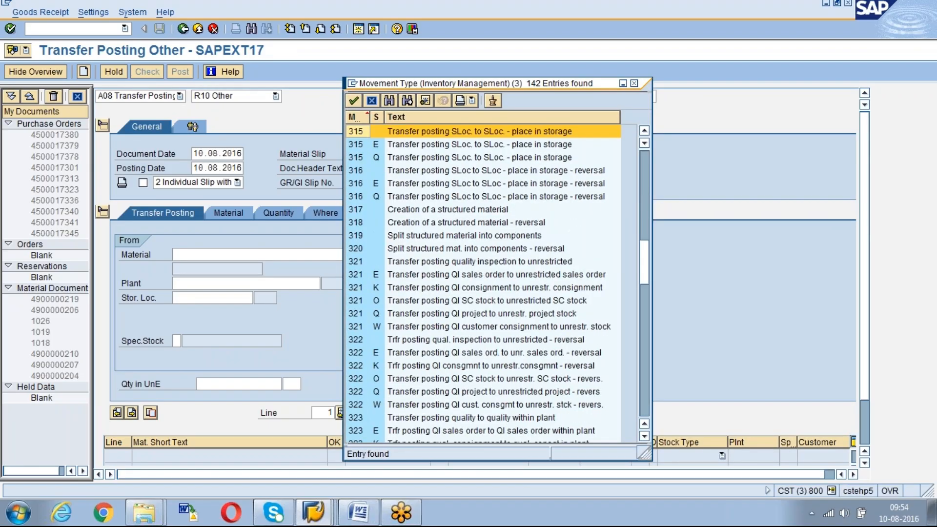
double_click(510, 133)
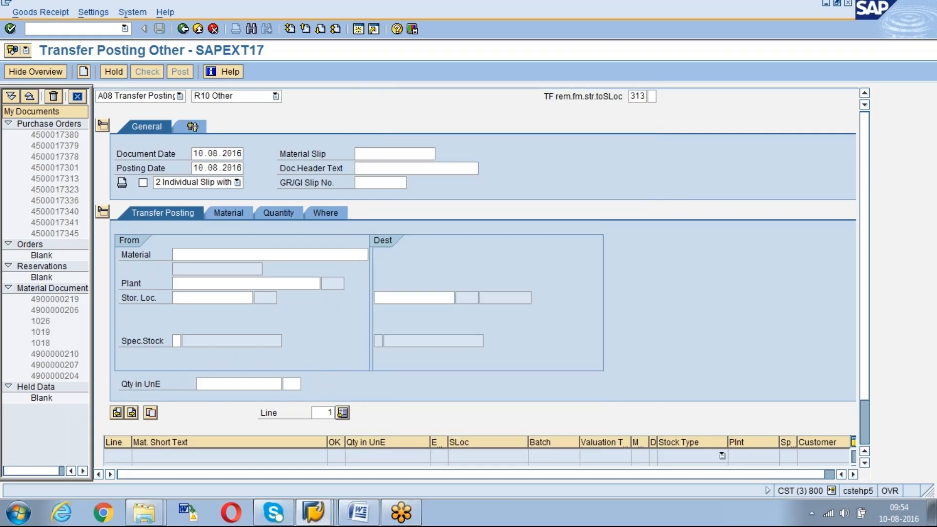
key("Return")
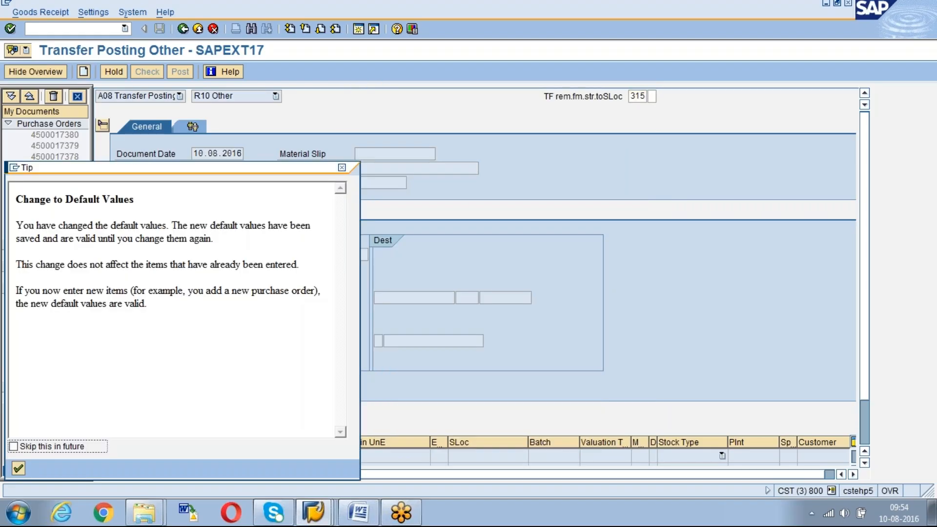
key("Return")
left_click(277, 97)
left_click(241, 120)
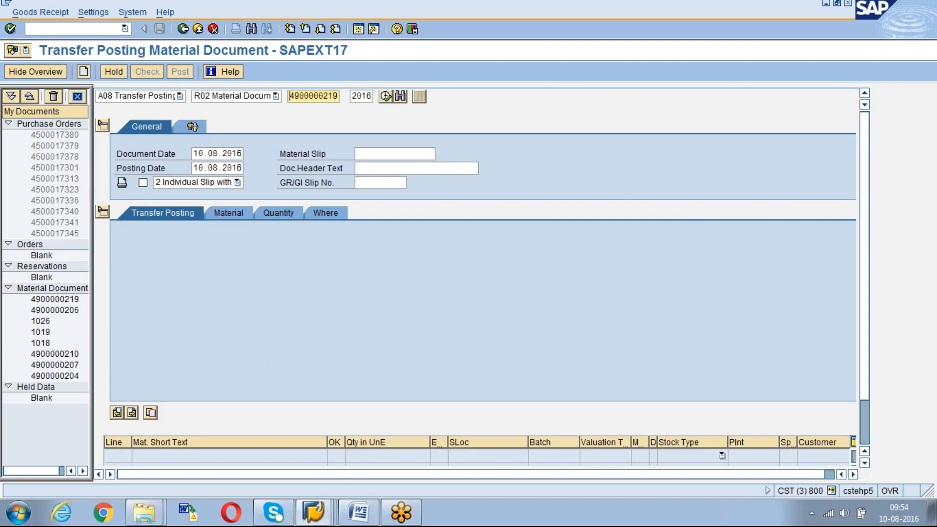
key("Return")
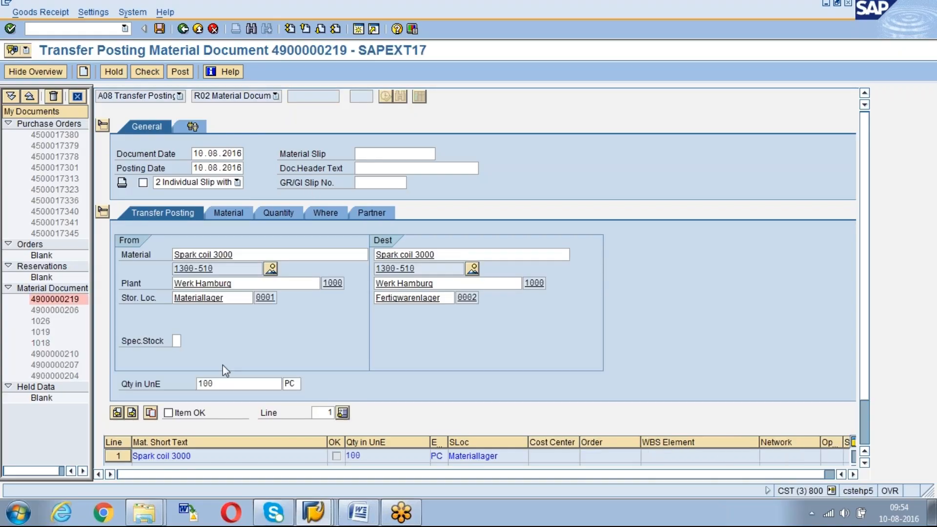
Review the item's quantity, material and location details, and set its partner vendor to AGENCY07
left_click(223, 383)
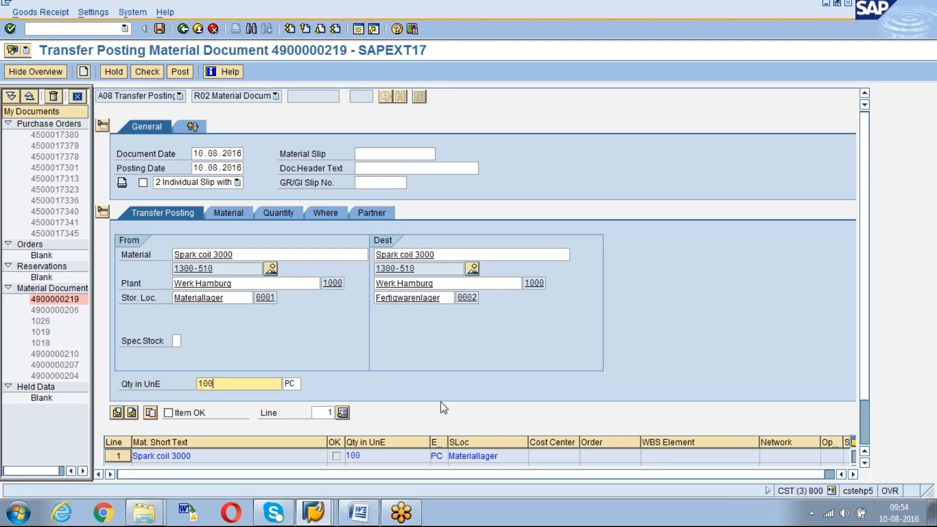
left_click(233, 212)
left_click(285, 214)
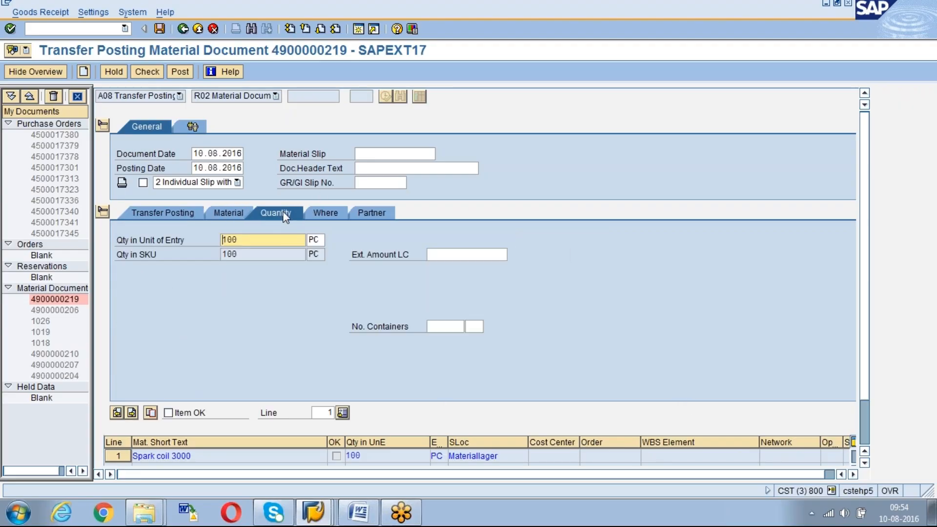
left_click(327, 213)
left_click(368, 213)
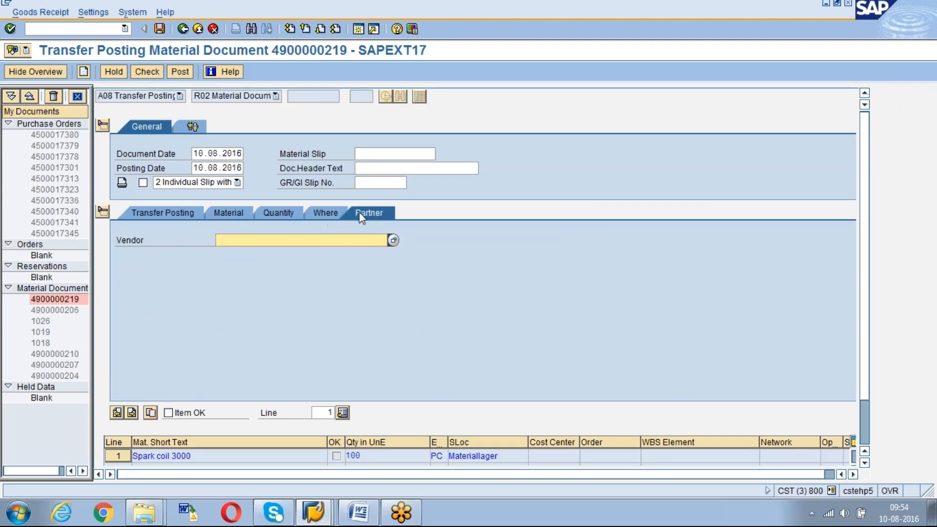
left_click(253, 256)
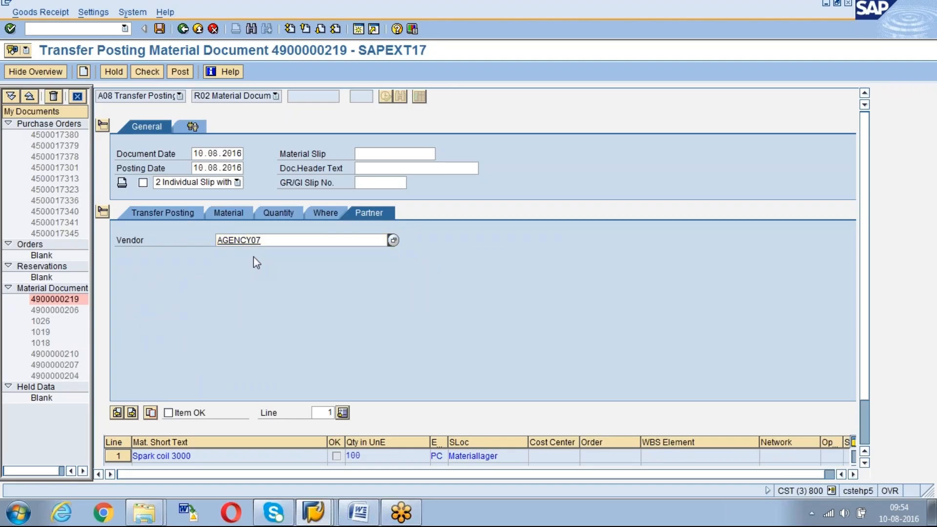
left_click(227, 213)
left_click(158, 214)
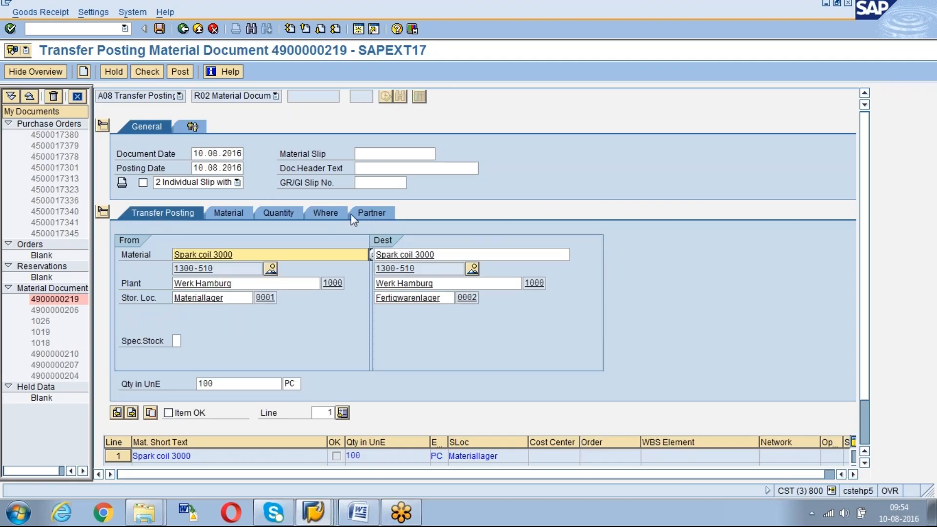
Mark the Spark coil 3000 item as OK, then check and post the transfer posting
scroll(872, 426, "down", 3)
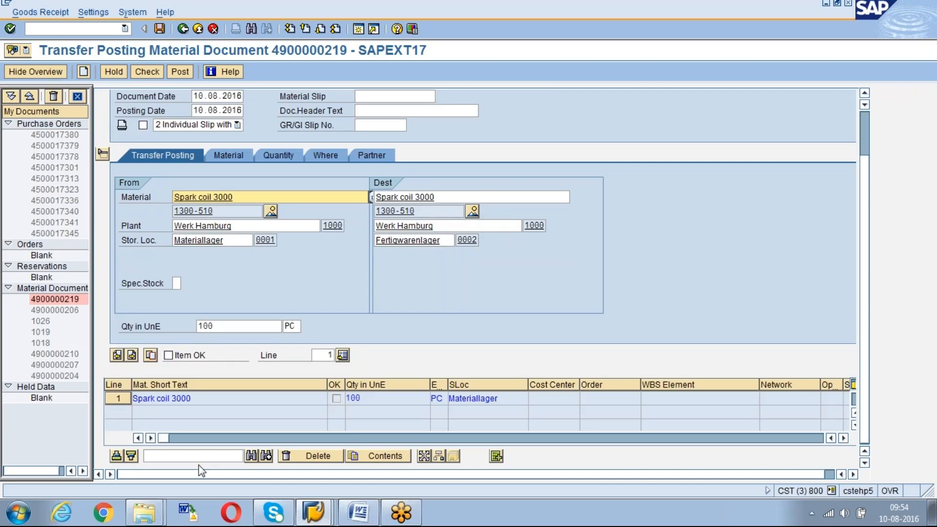
left_click(169, 355)
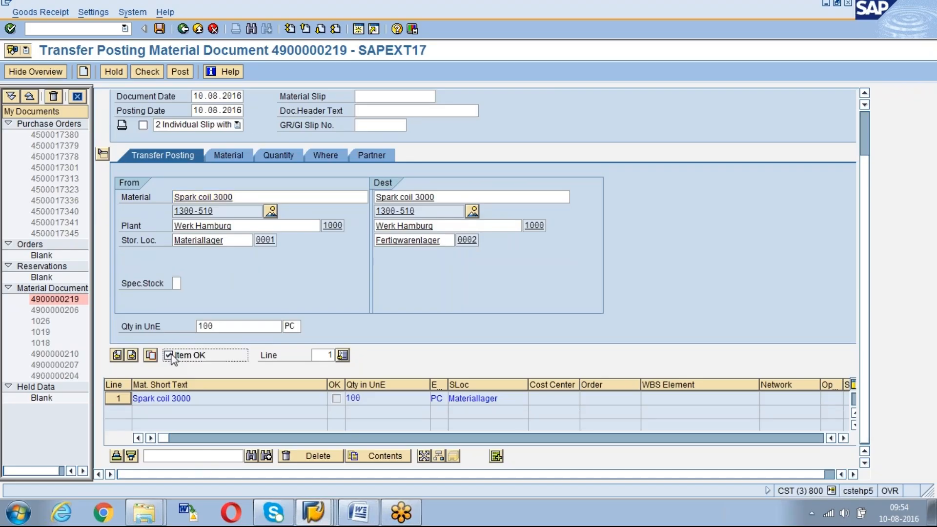
left_click(153, 72)
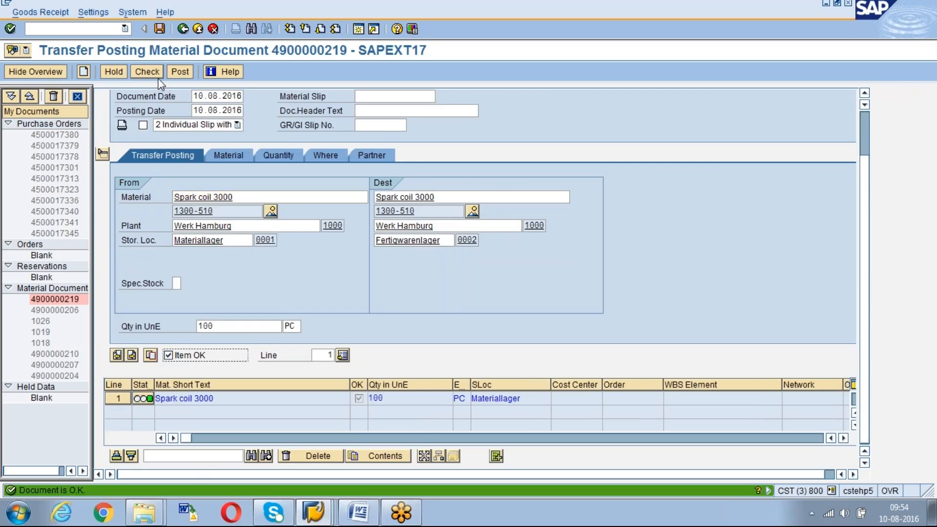
left_click(179, 72)
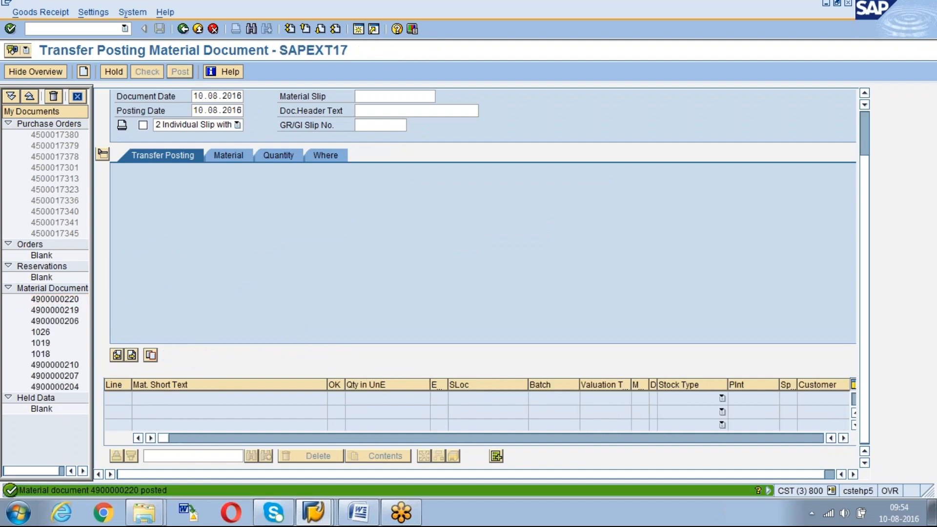
Refresh and rerun the stock overview for material 1300-510 in plant 1000, and examine its Transfer (SLoc) quantities
key("alt+Tab")
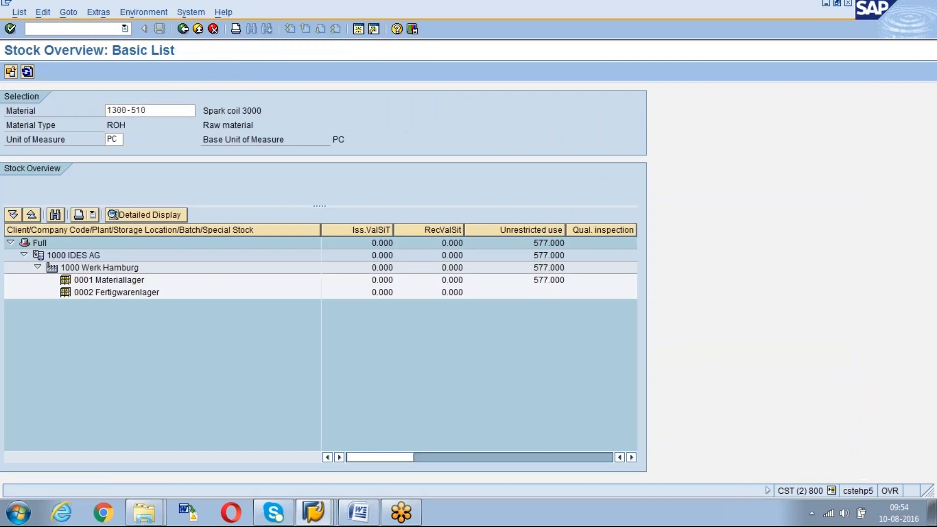
left_click(27, 72)
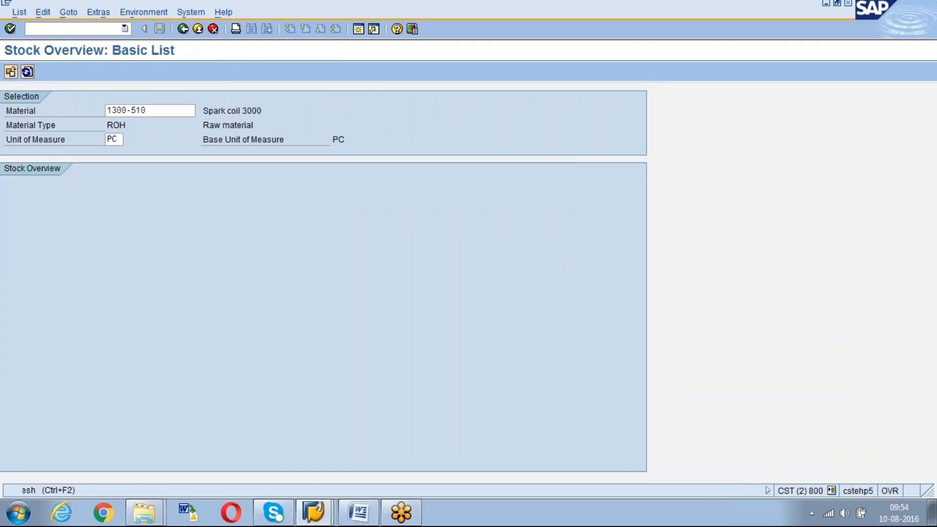
left_click(26, 72)
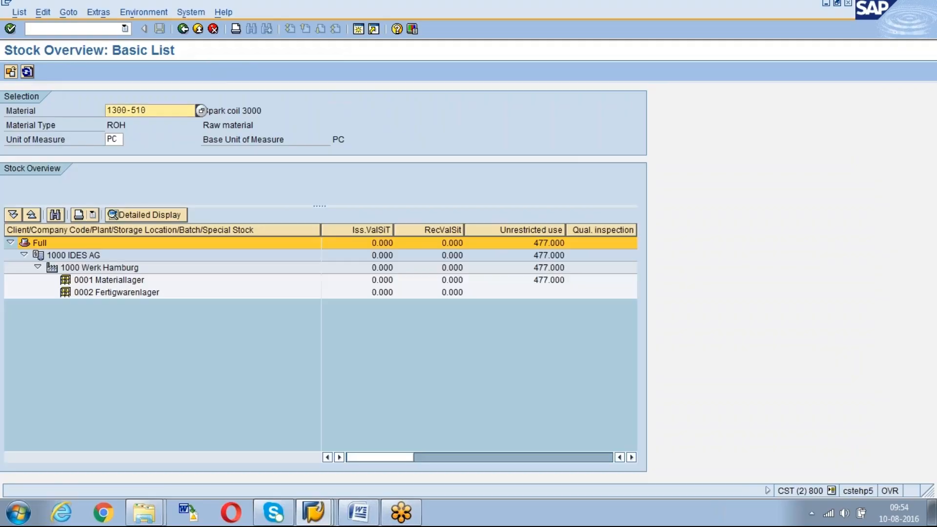
left_click(183, 30)
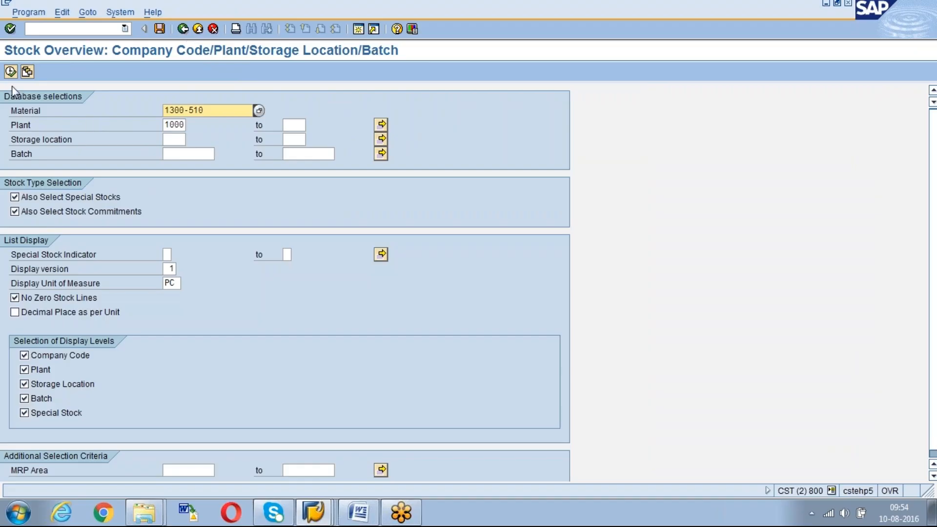
left_click(11, 72)
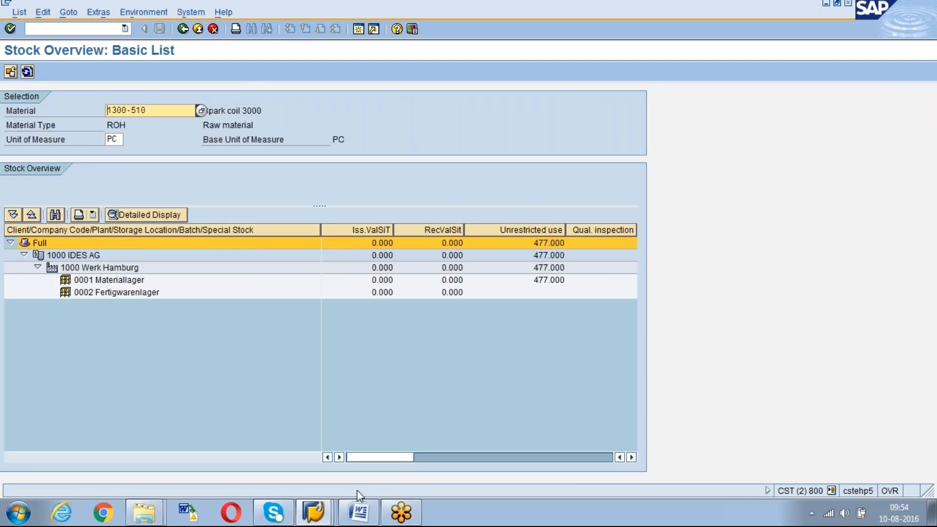
left_click_drag(382, 458, 552, 448)
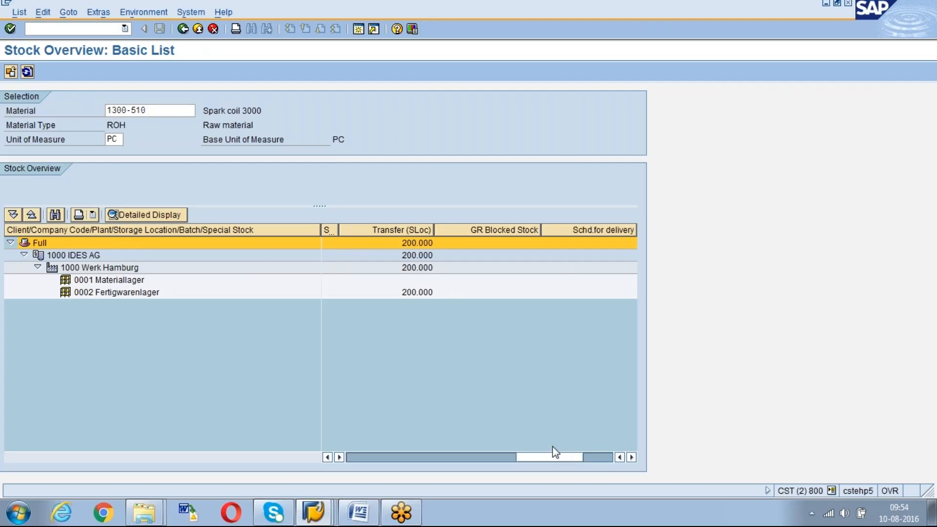
key("alt+Tab")
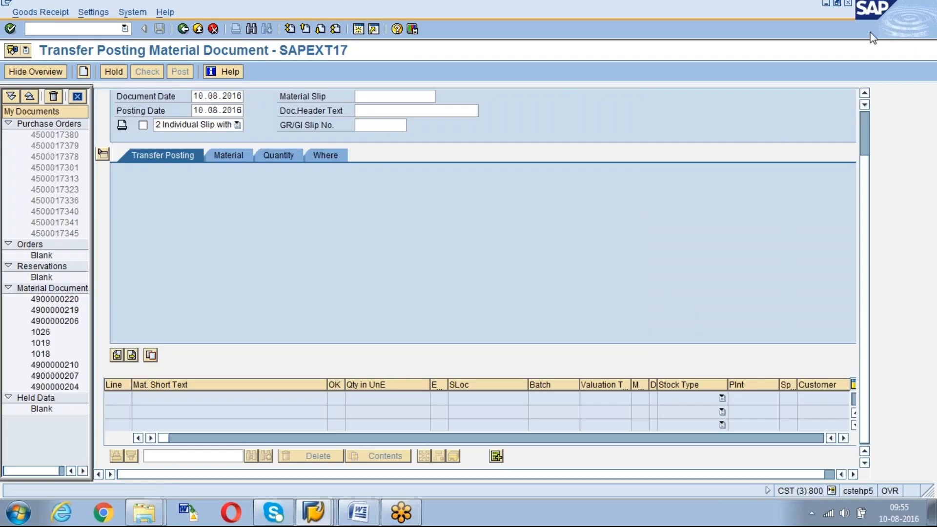
key("alt+Tab")
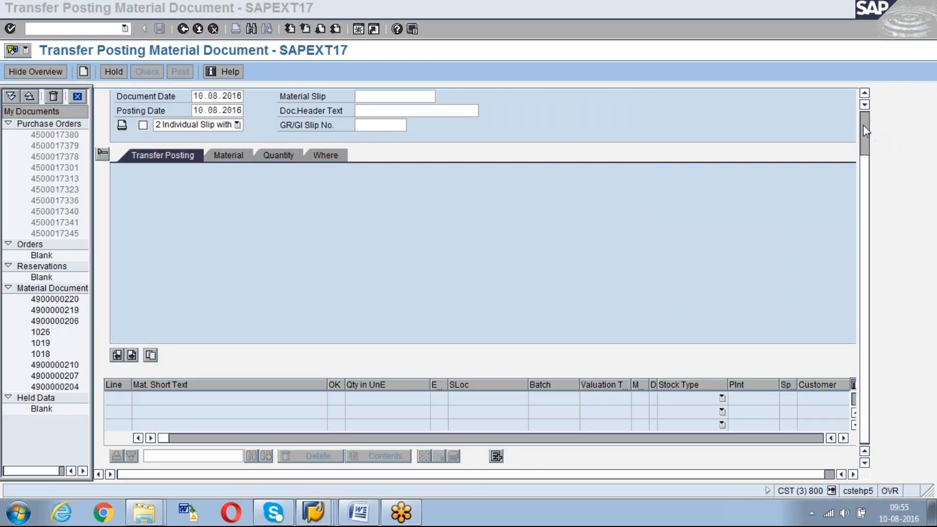
left_click(864, 126)
left_click(873, 46)
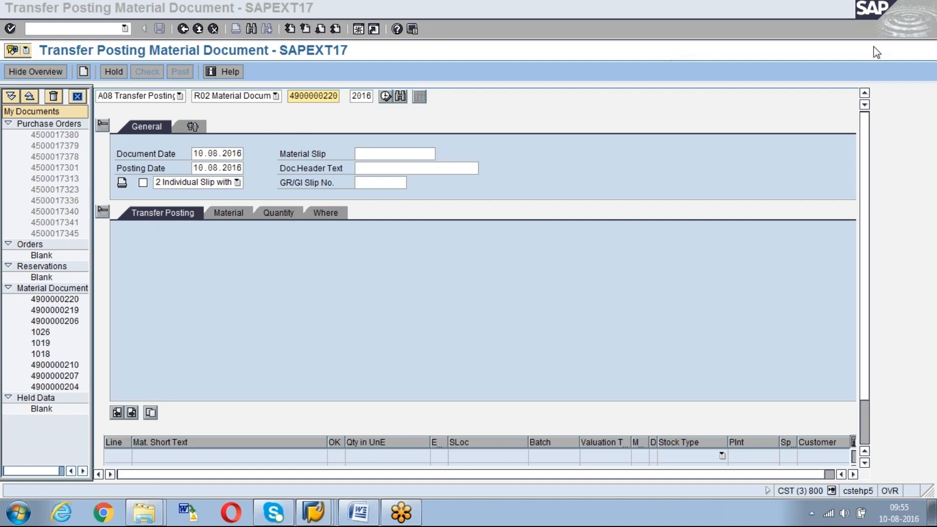
left_click(217, 115)
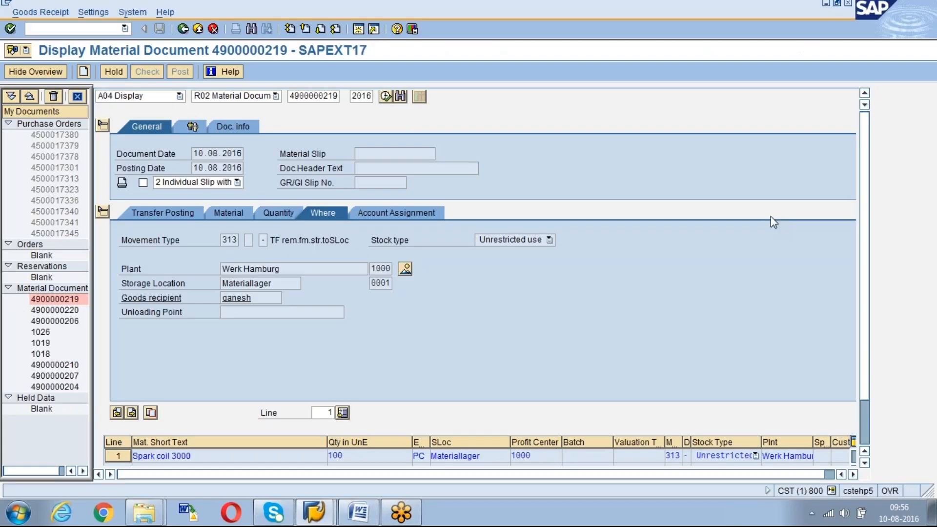
Run the MB51 material document list for material 1300-510 in plant 1000
left_click(54, 28)
type("/nmb51")
key("Return")
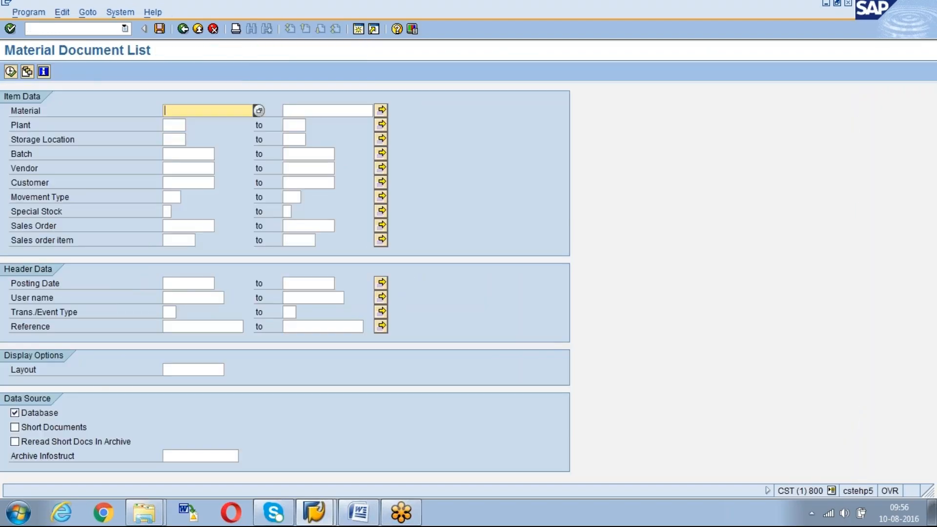
key("space")
key("Down")
key("Return")
key("Tab")
type("1000")
key("F8")
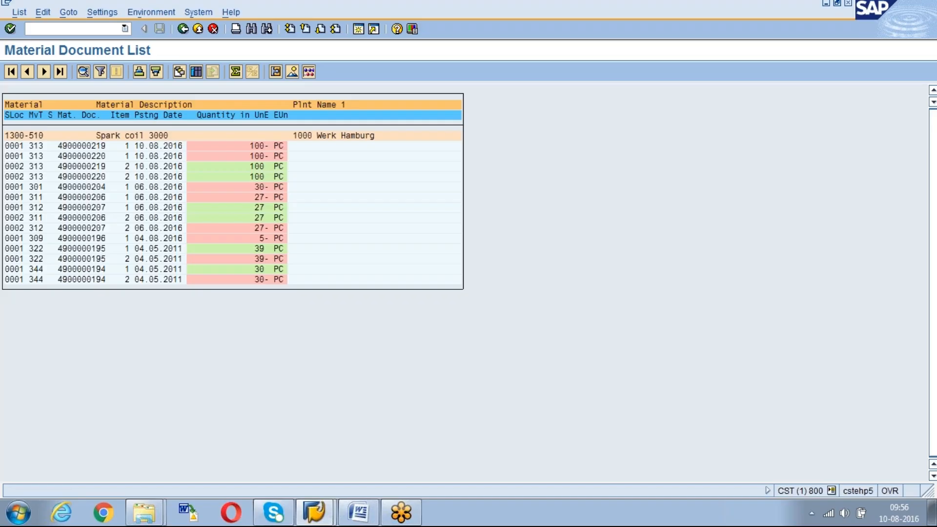
Rerun the material document list restricted to movement types 313 to 315
key("F3")
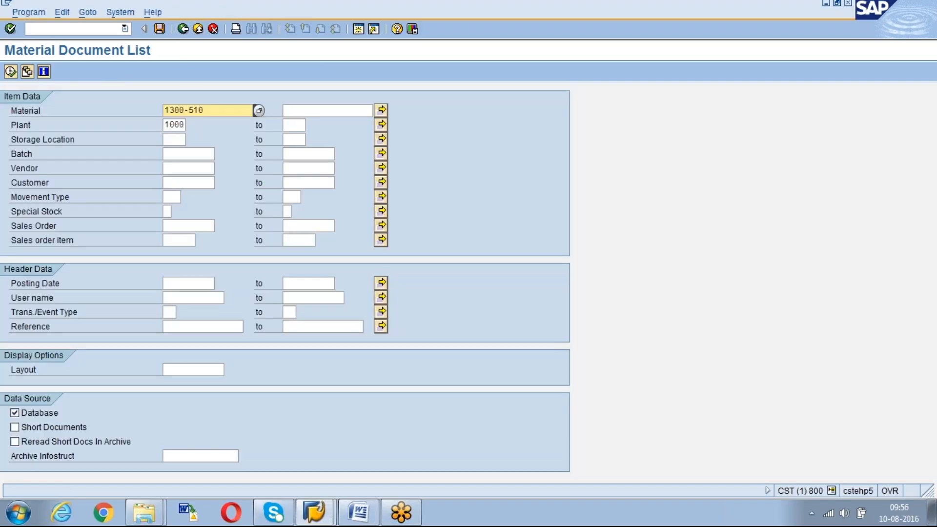
left_click(173, 199)
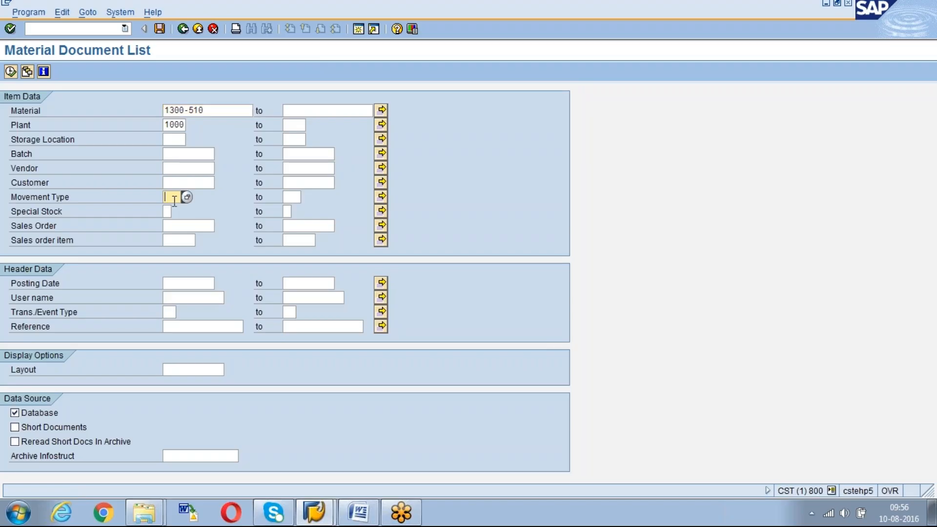
type("313")
key("Tab")
type("315")
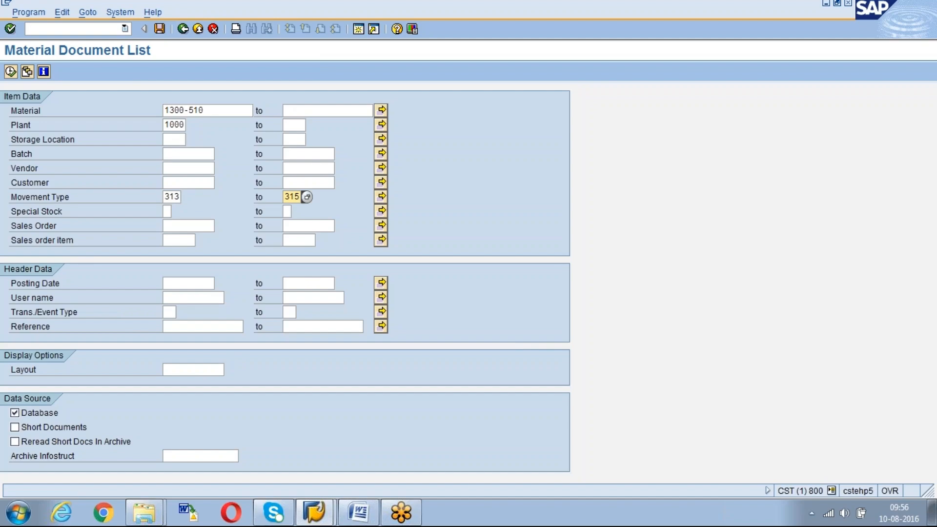
key("F8")
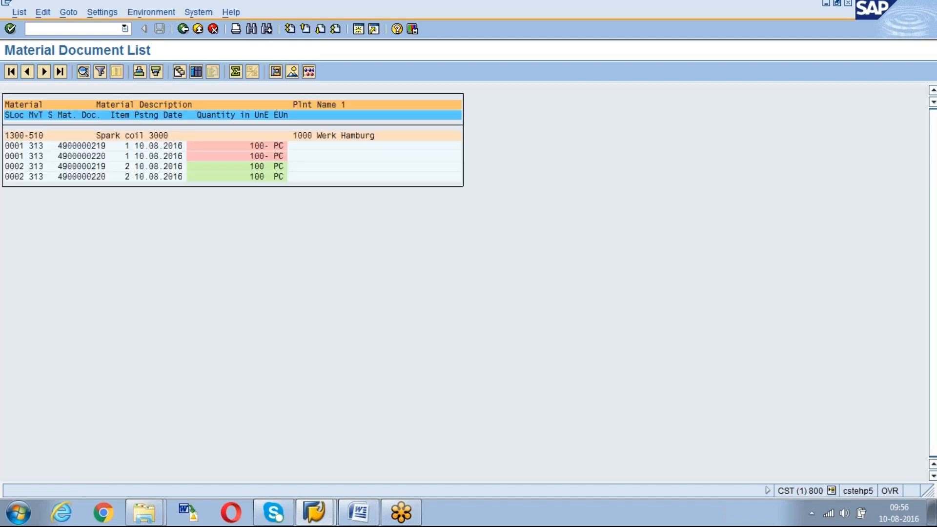
left_click(59, 167)
Open a new session and run the stock overview for material 1300-510 in plant 1000
left_click(315, 512)
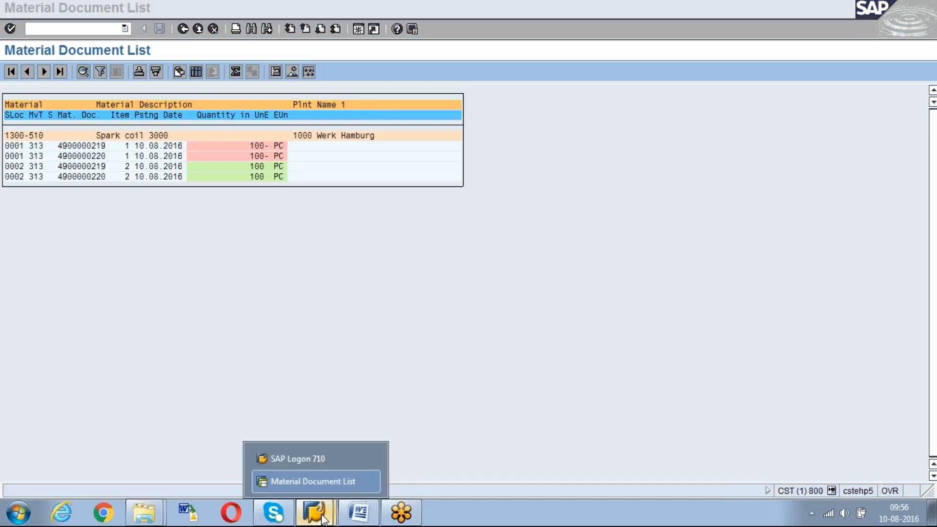
left_click(256, 244)
left_click(358, 29)
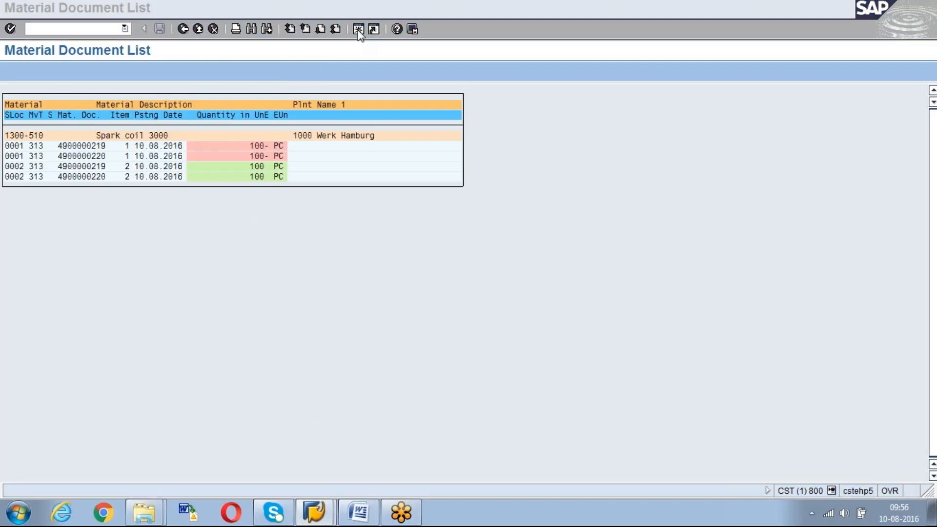
type("mb")
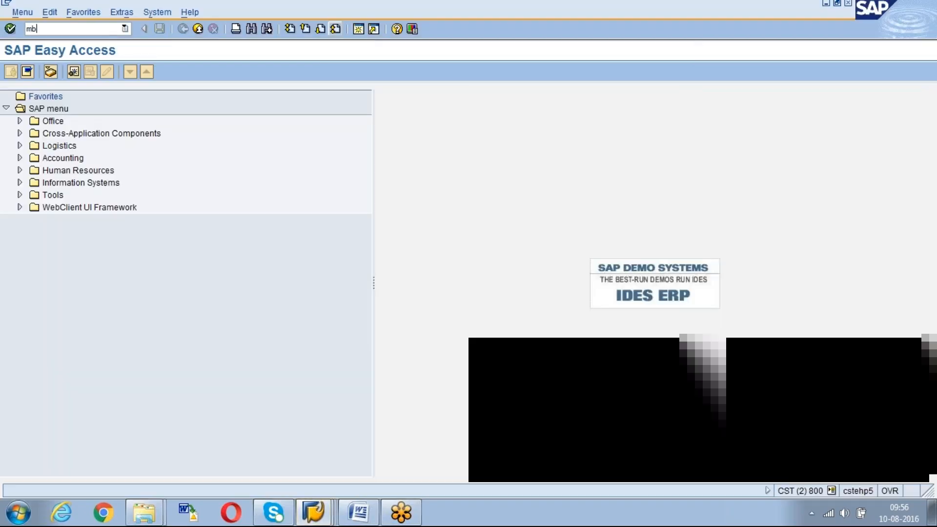
type("mbe")
key("Return")
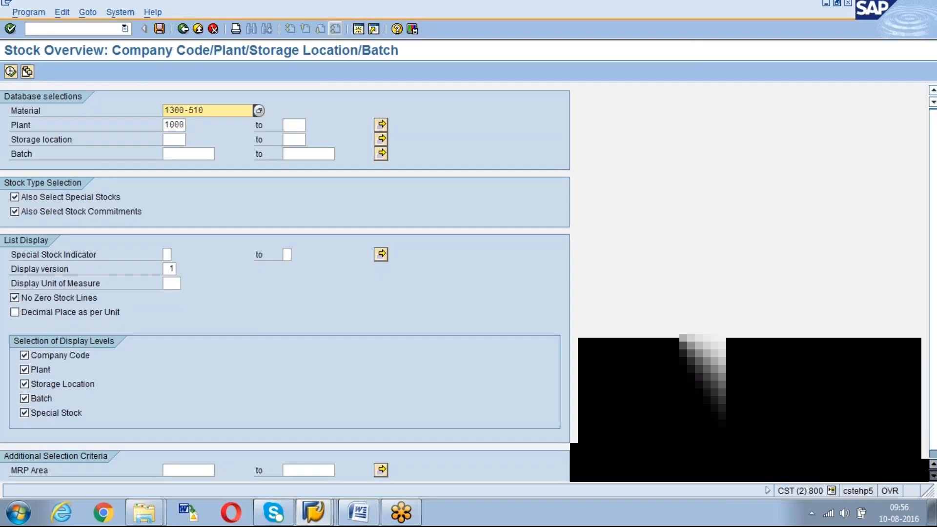
left_click(11, 72)
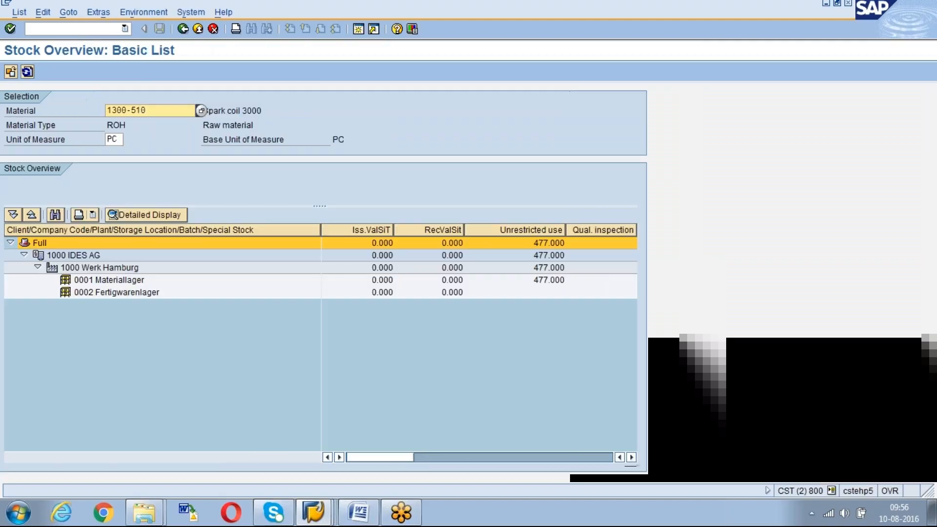
Check storage location 0001's unrestricted stock and 0002's Transfer (SLoc) quantity, and return to the material document list
left_click(551, 280)
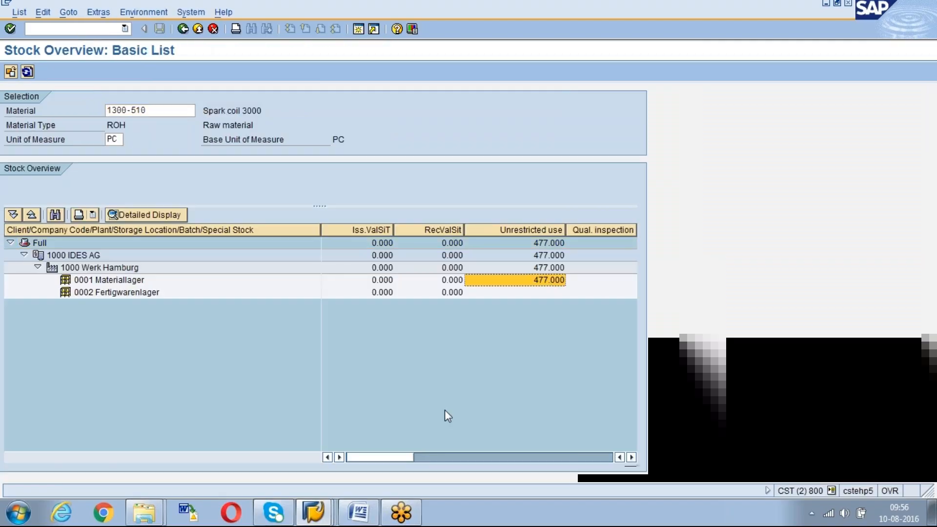
left_click_drag(378, 455, 545, 461)
left_click(426, 293)
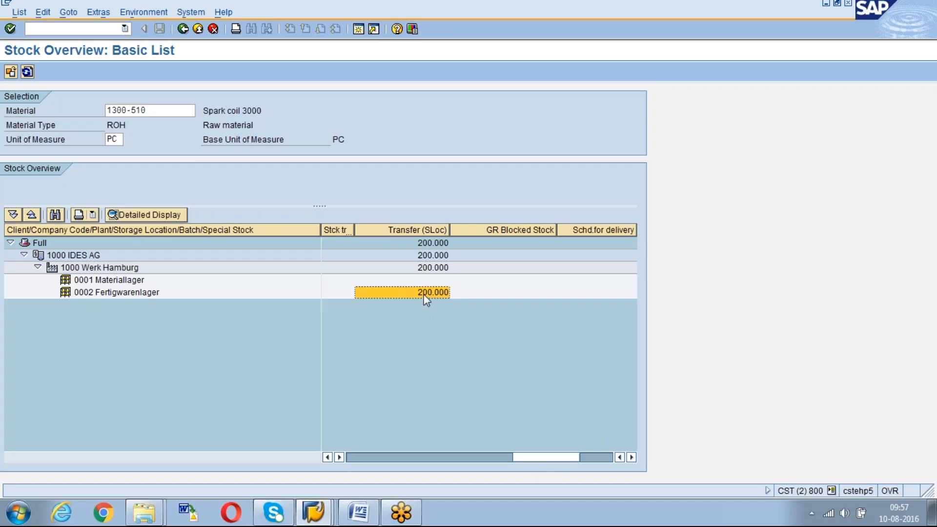
key("alt+Tab")
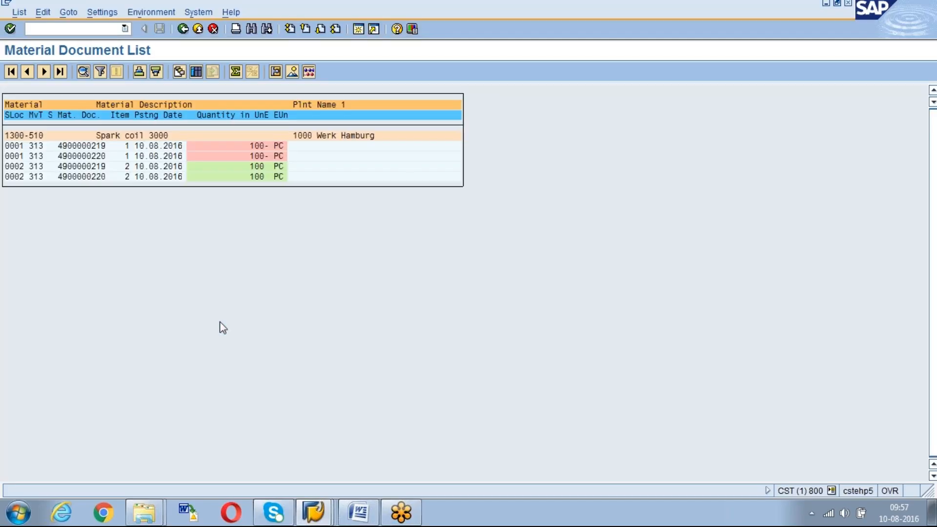
left_click(359, 28)
type("migo")
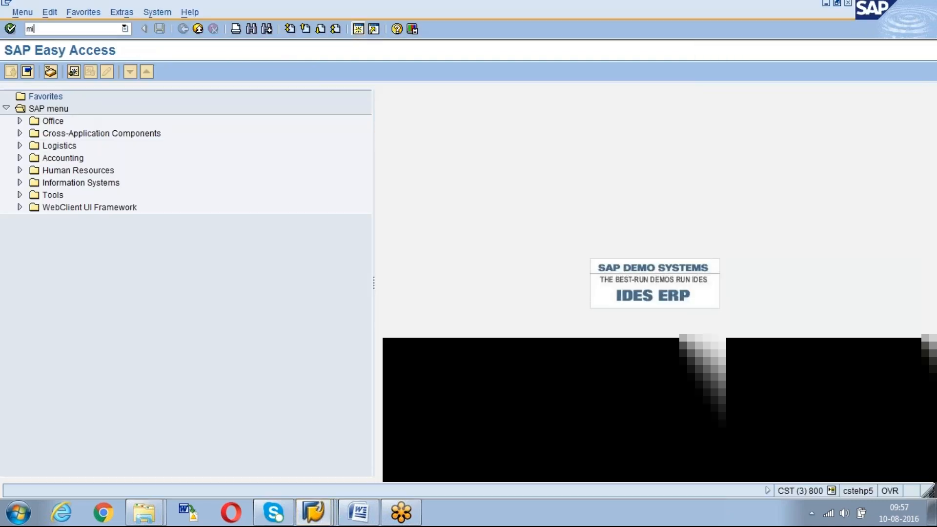
key("Return")
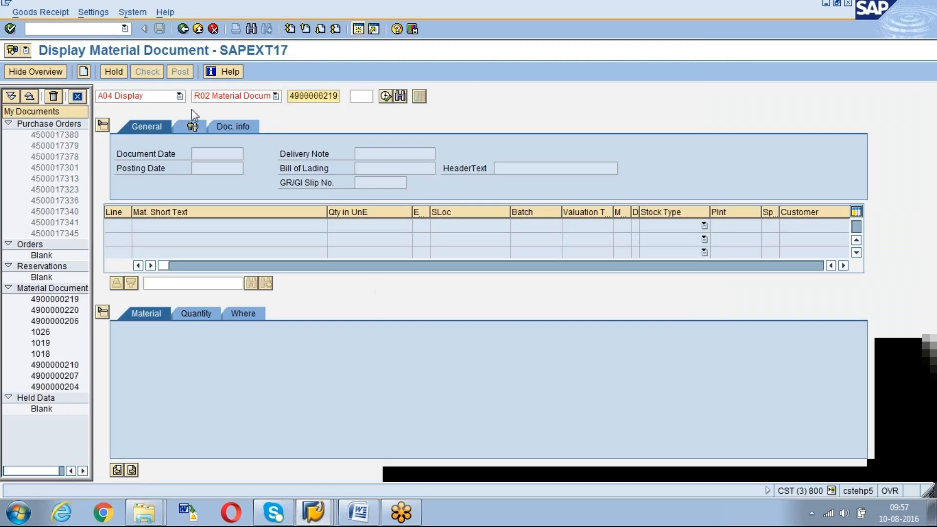
left_click(179, 95)
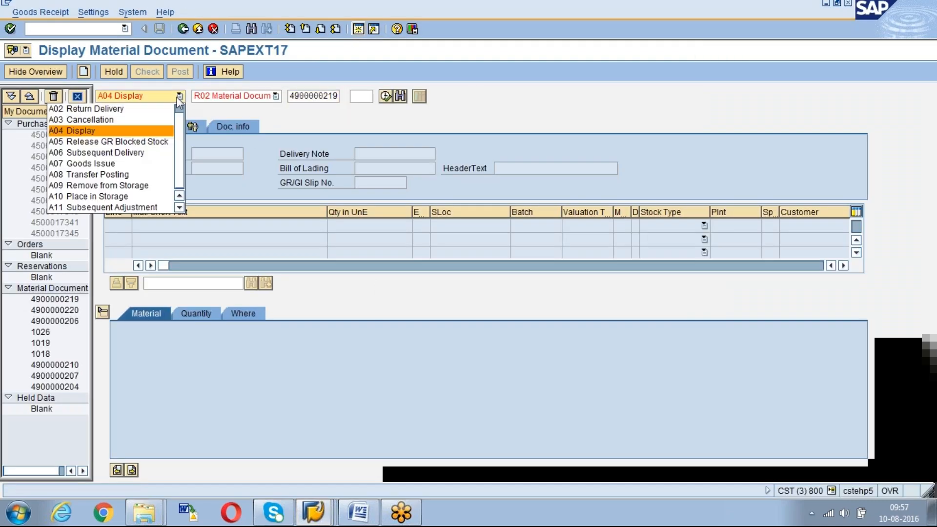
left_click(120, 174)
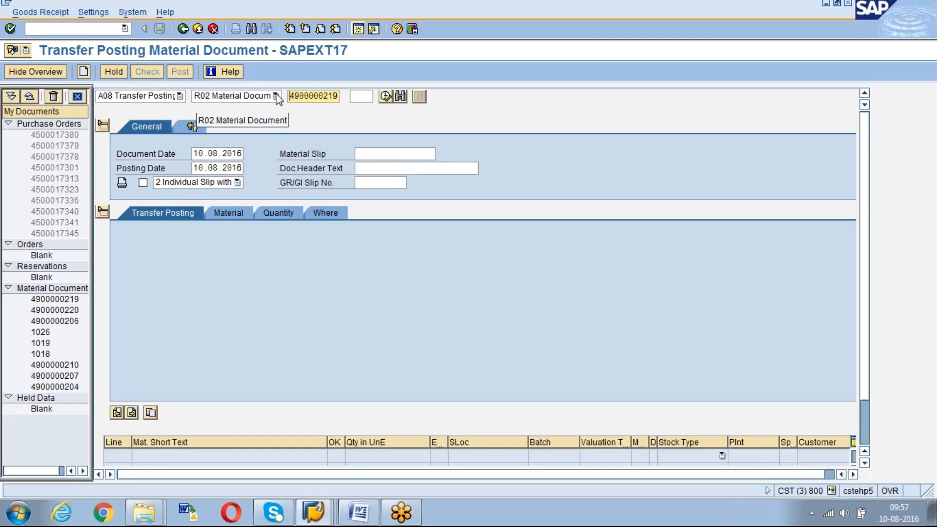
key("Return")
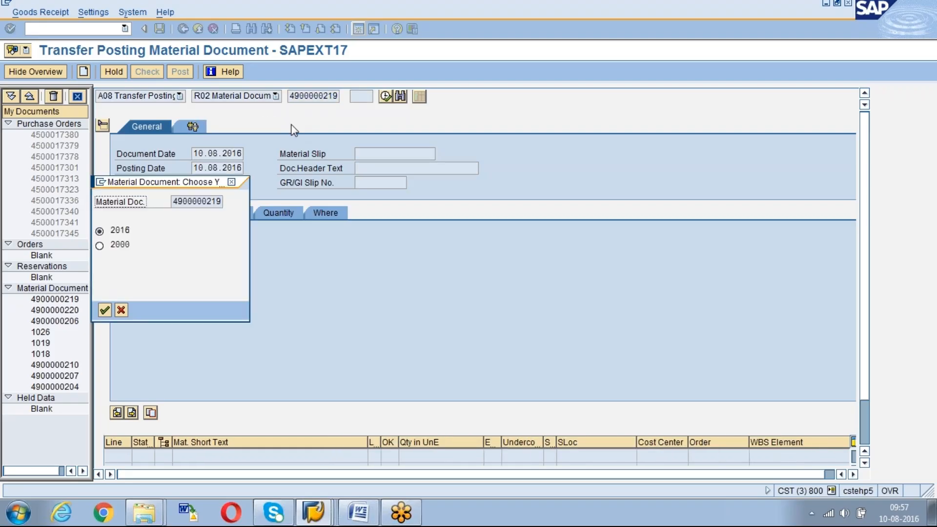
key("Return")
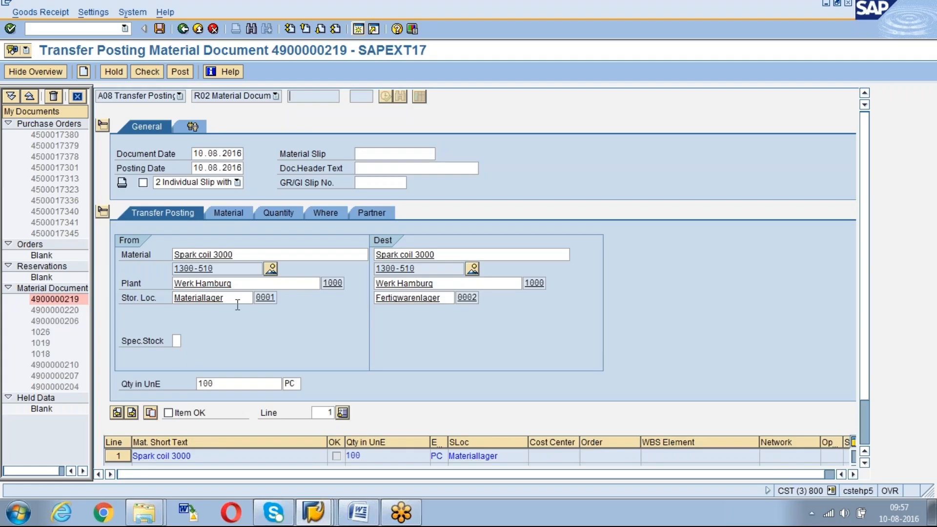
Set the item's movement type to 315, mark the item as OK, run the document check and close its log
left_click(281, 217)
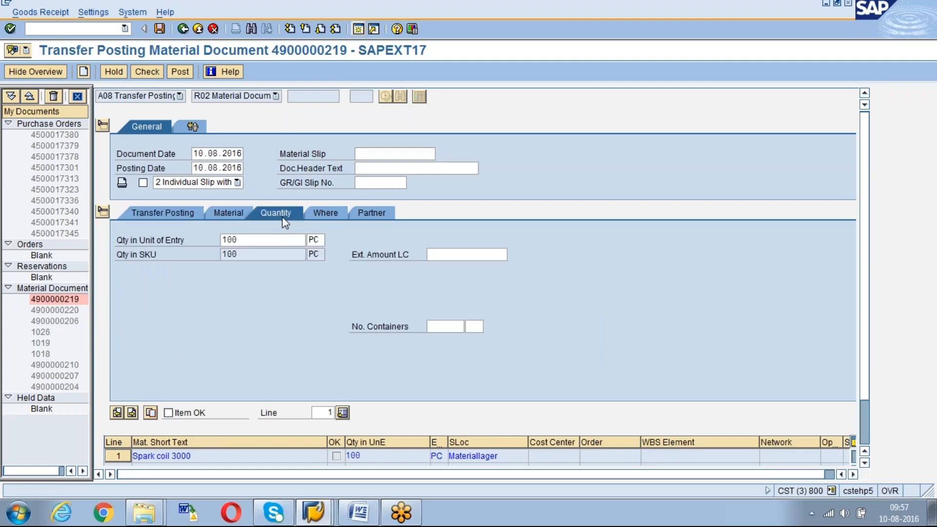
left_click(323, 214)
left_click(233, 239)
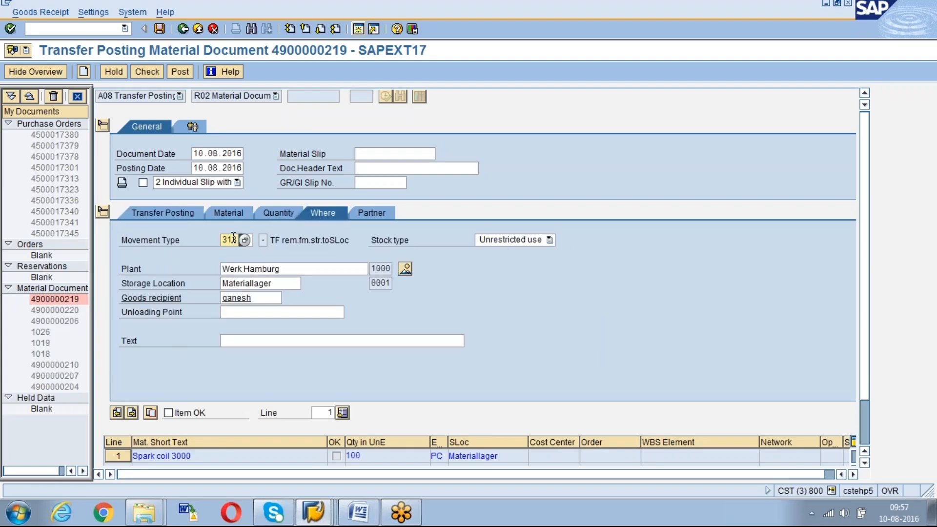
type("5")
key("Return")
left_click(169, 413)
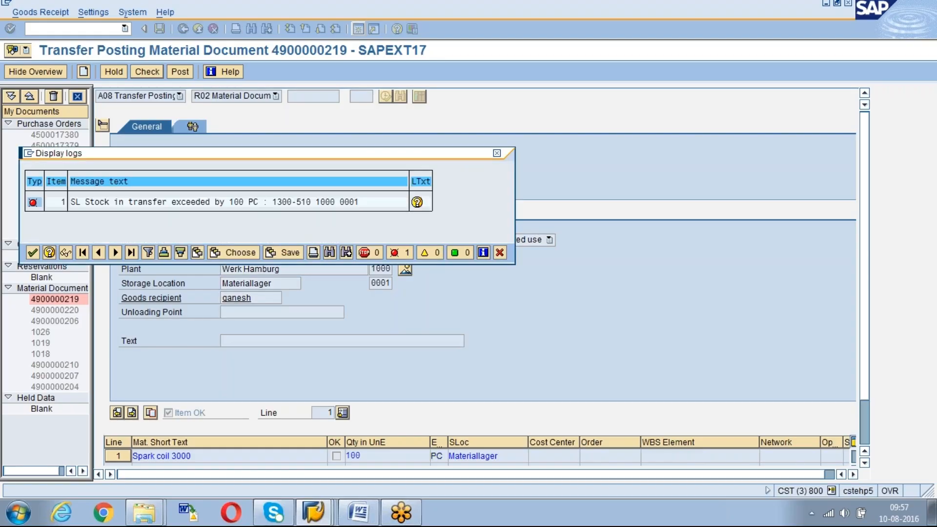
key("Return")
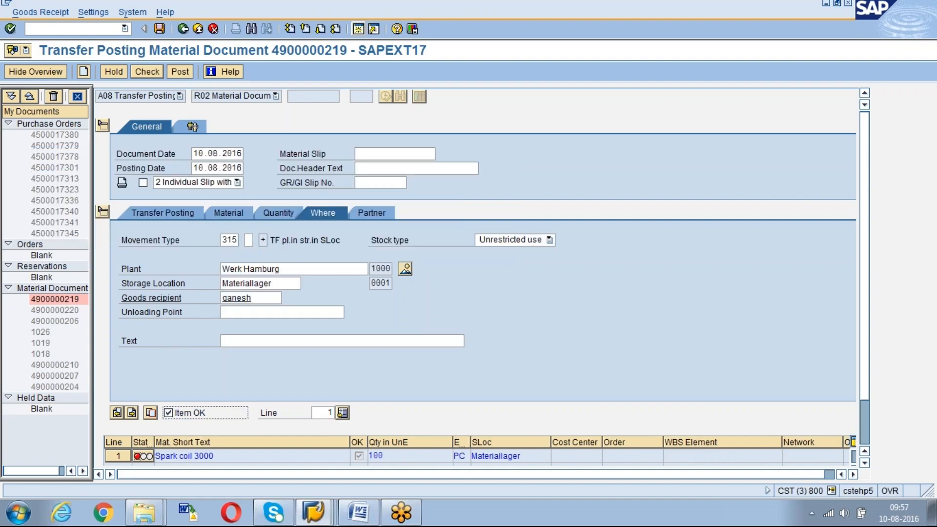
Review the item's material, quantity, movement type, and source and destination storage locations for the transfer posting
left_click(236, 215)
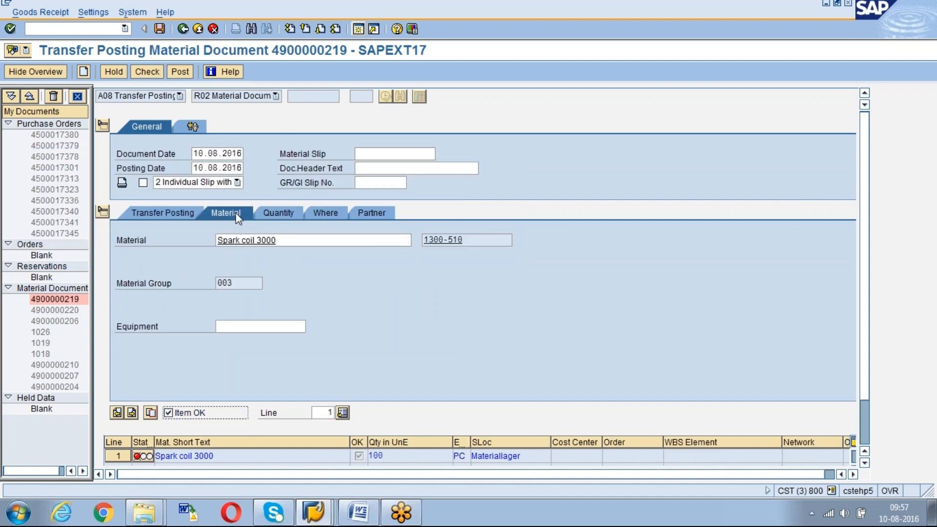
left_click(187, 211)
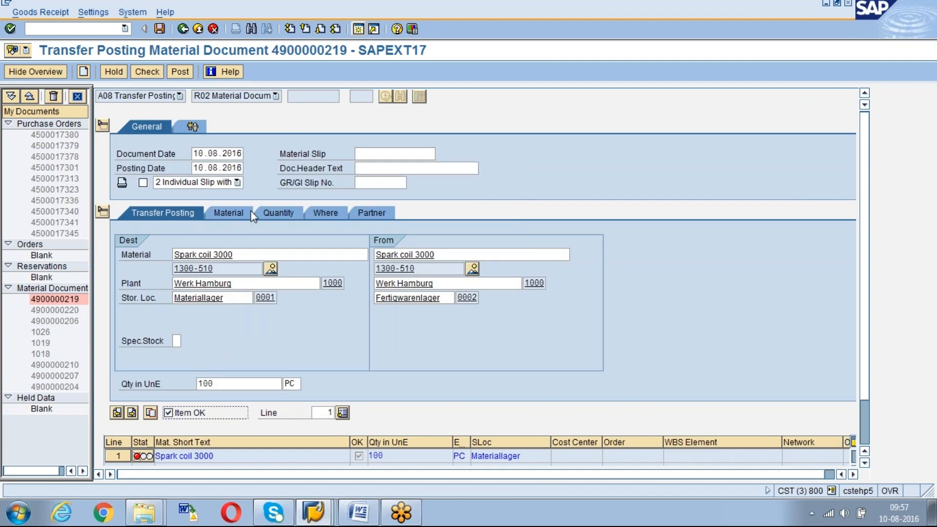
left_click(287, 210)
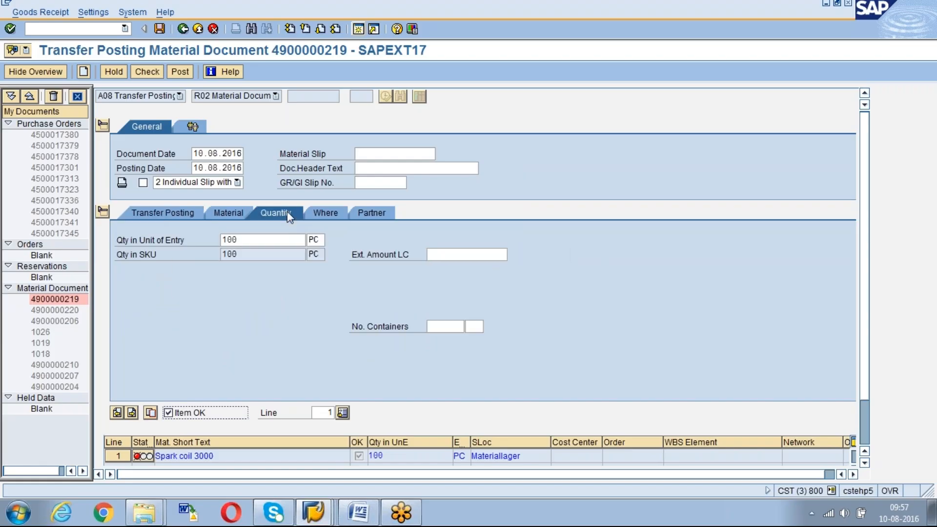
left_click(321, 214)
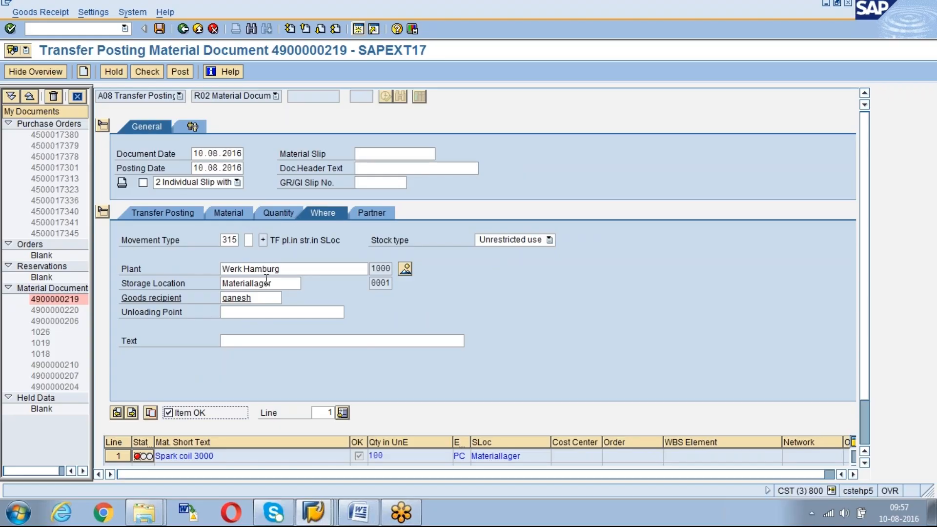
left_click(268, 213)
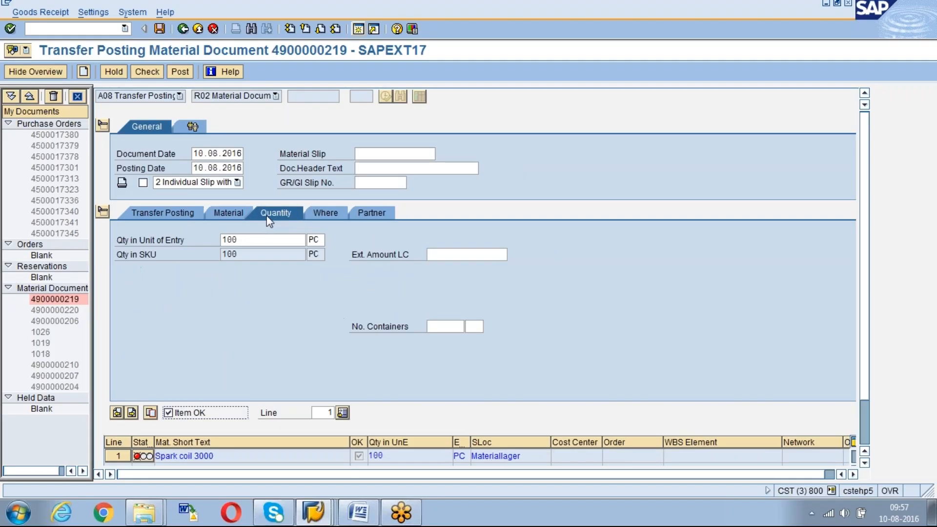
left_click(240, 215)
left_click(177, 215)
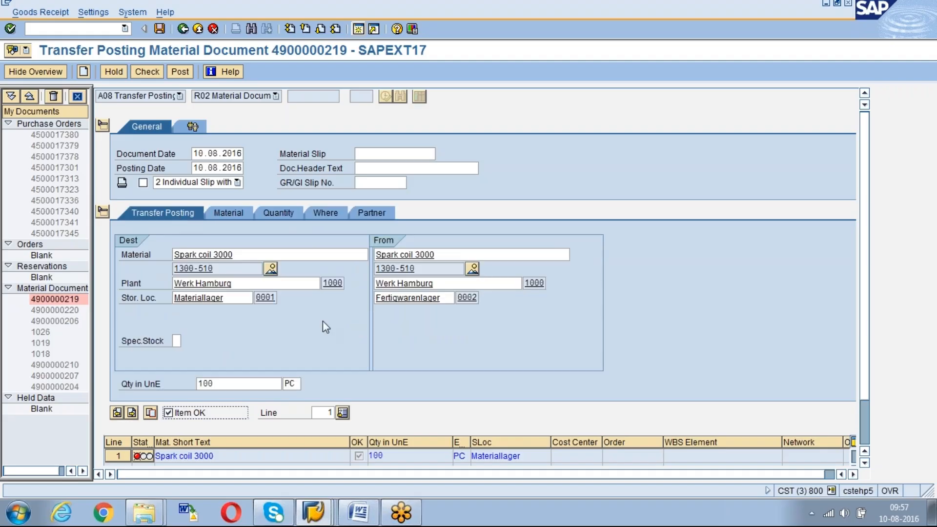
left_click(442, 297)
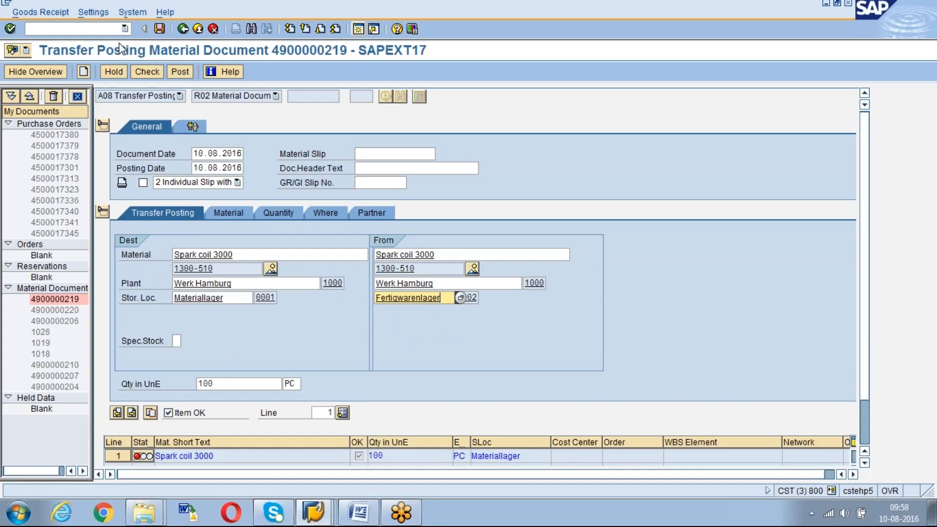
left_click(96, 29)
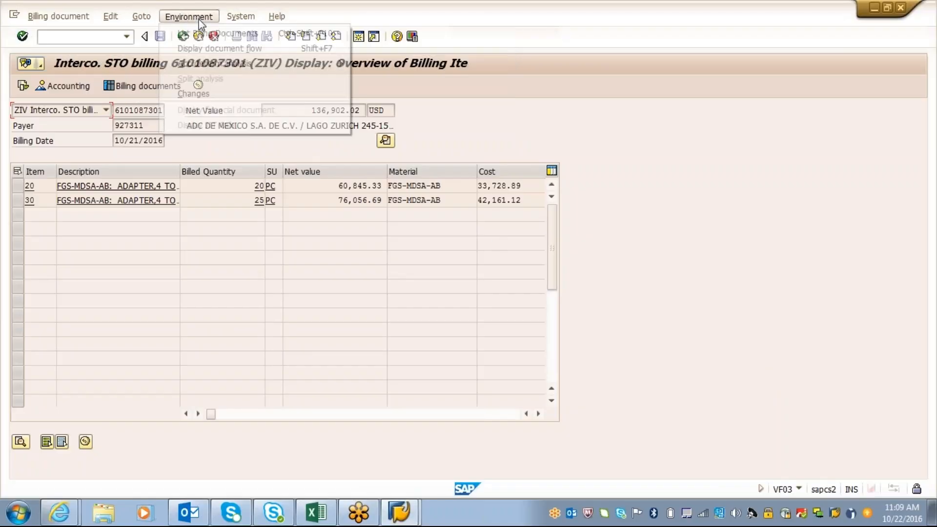
Open the header output of the intercompany STO billing document and view the transmission medium options for output ZZIN
left_click(144, 19)
left_click(144, 20)
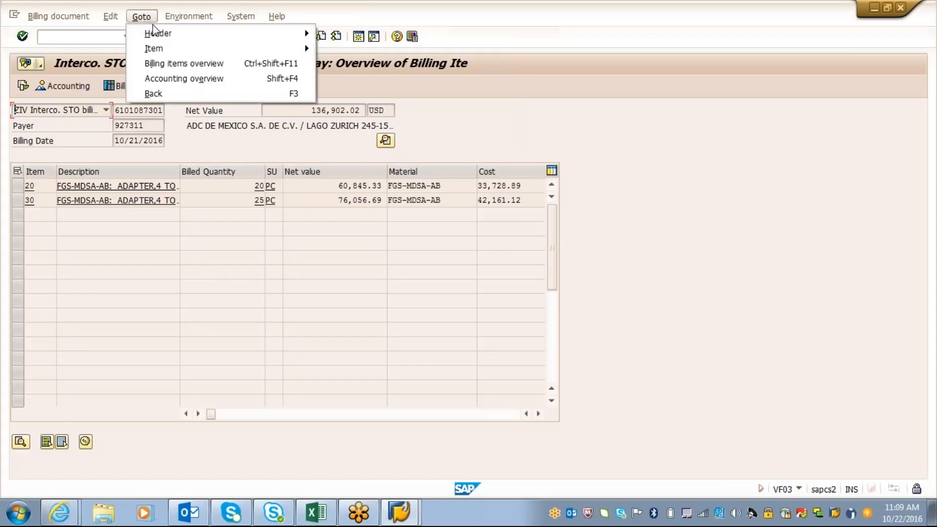
mouse_move(169, 36)
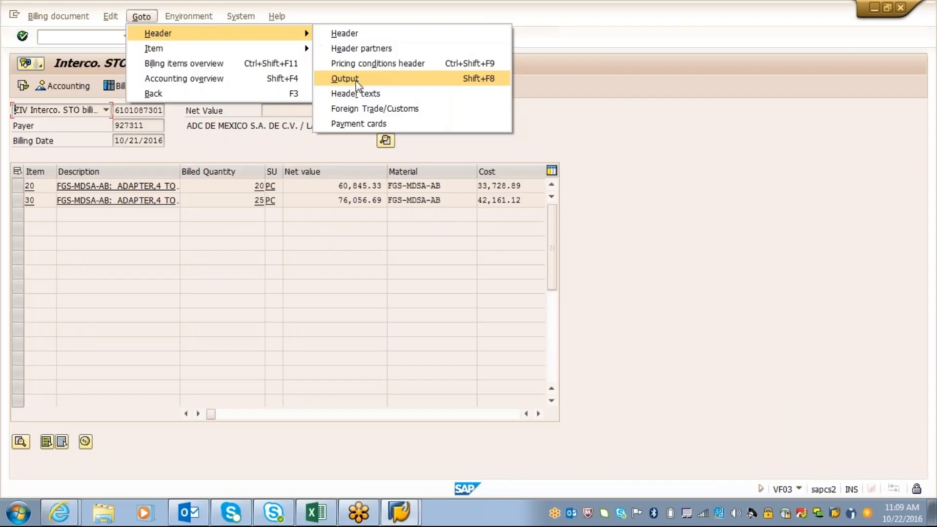
left_click(355, 80)
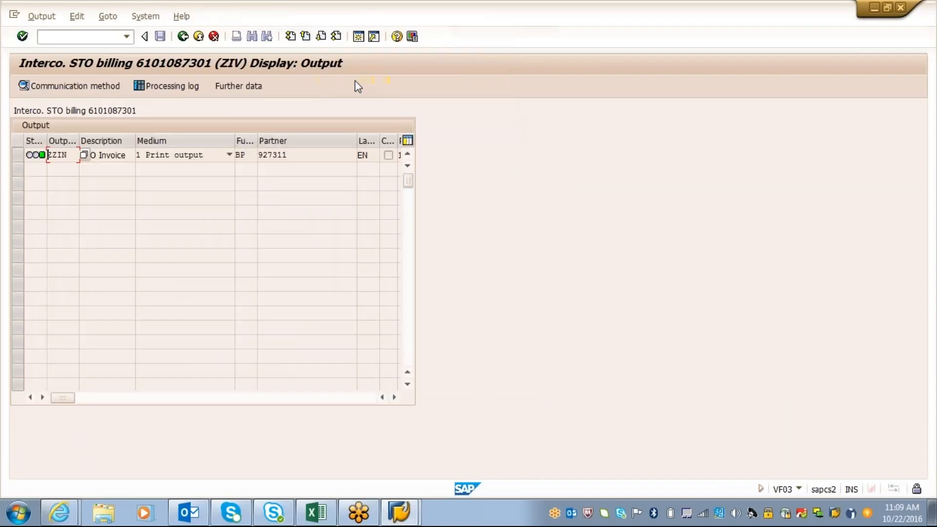
left_click(102, 154)
left_click(228, 156)
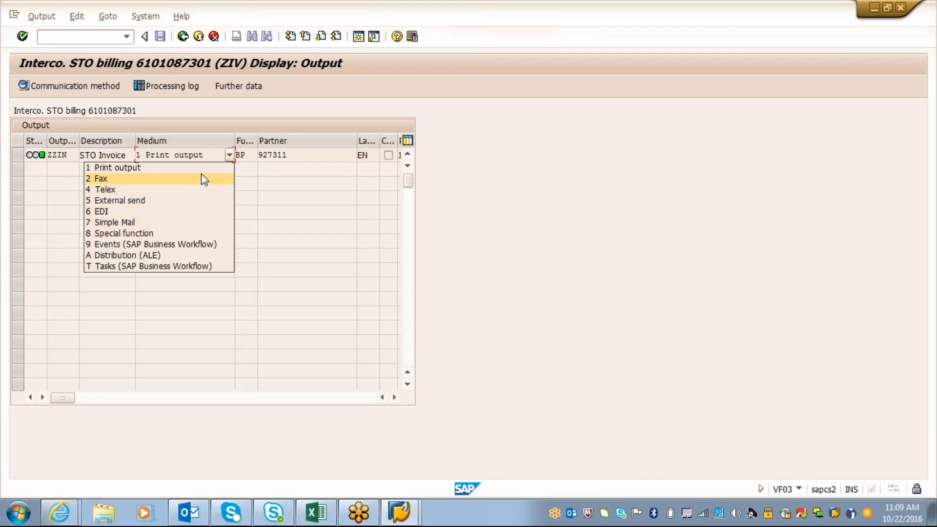
left_click(253, 171)
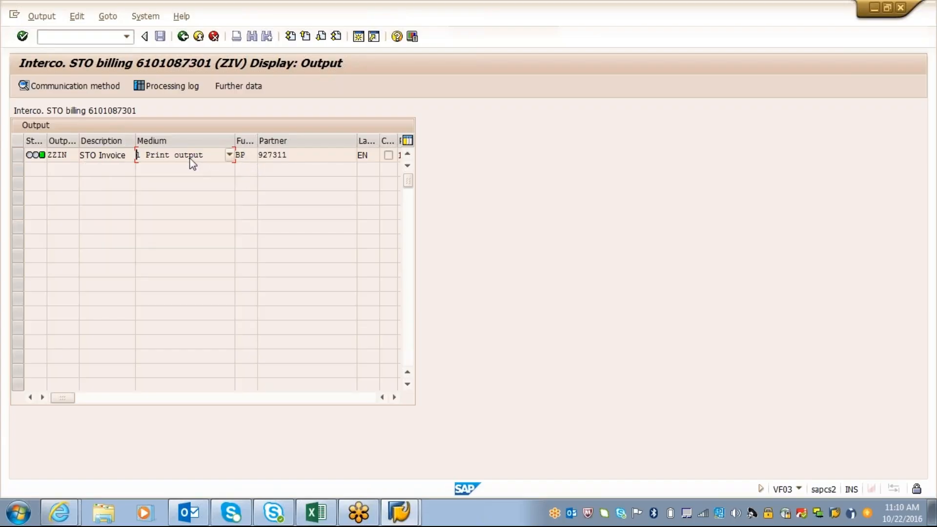
View the communication method of output ZZIN, including its logical destination, and return to the output list
left_click(17, 155)
left_click(57, 87)
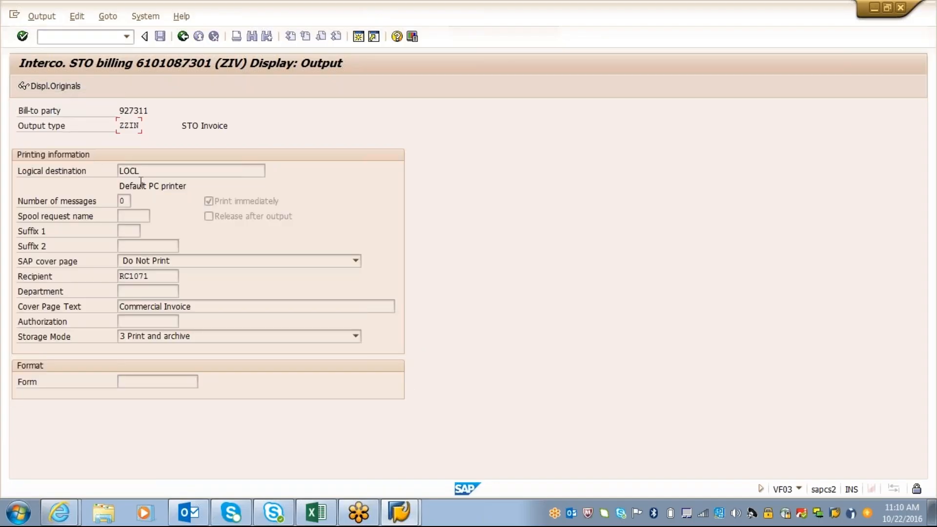
left_click(120, 171)
left_click(183, 36)
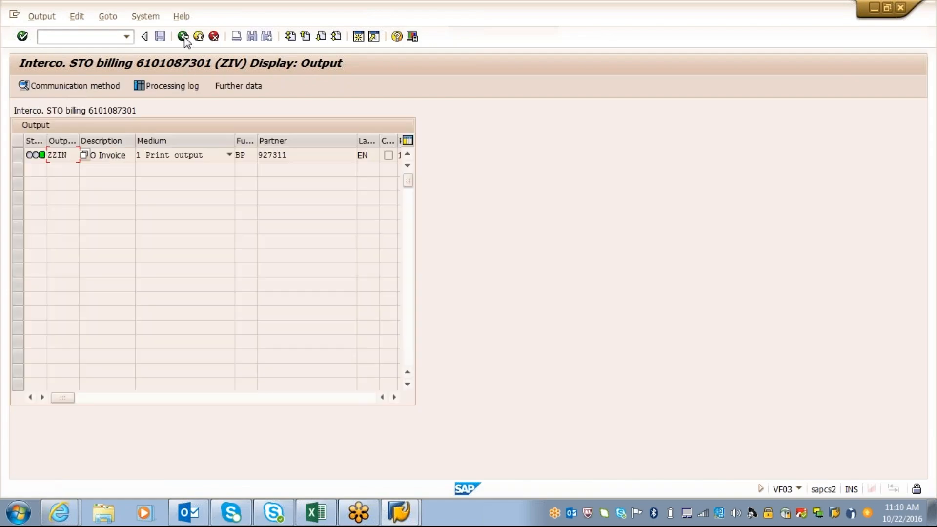
Examine the further data of output ZZIN, including its dispatch time options, and return to the output list
left_click(18, 155)
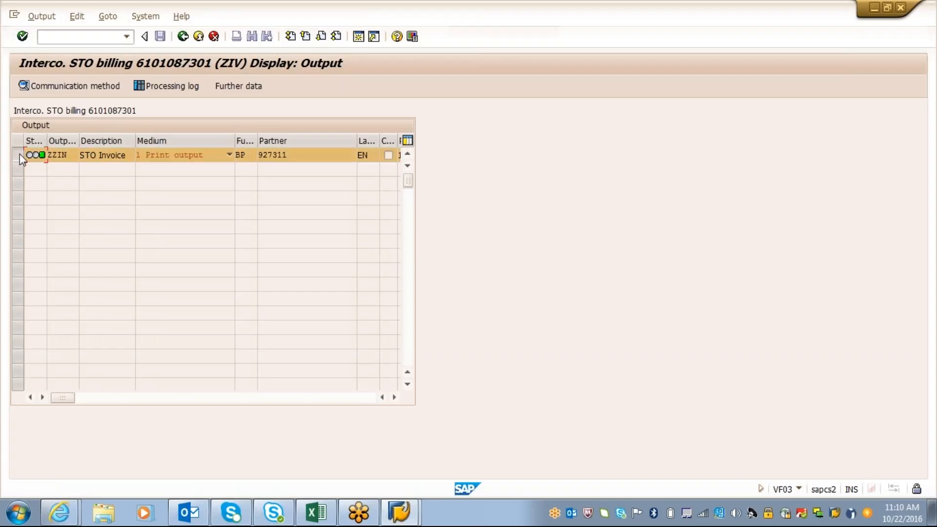
left_click(239, 88)
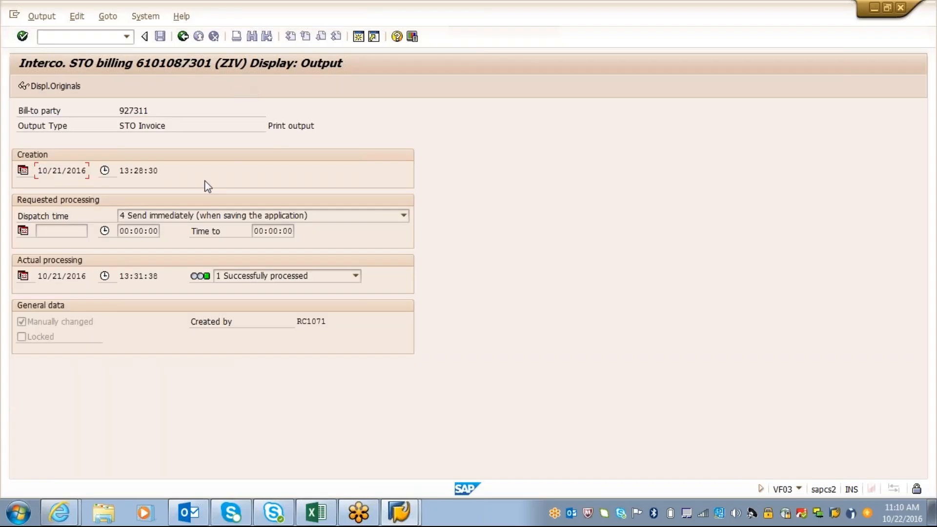
left_click(208, 216)
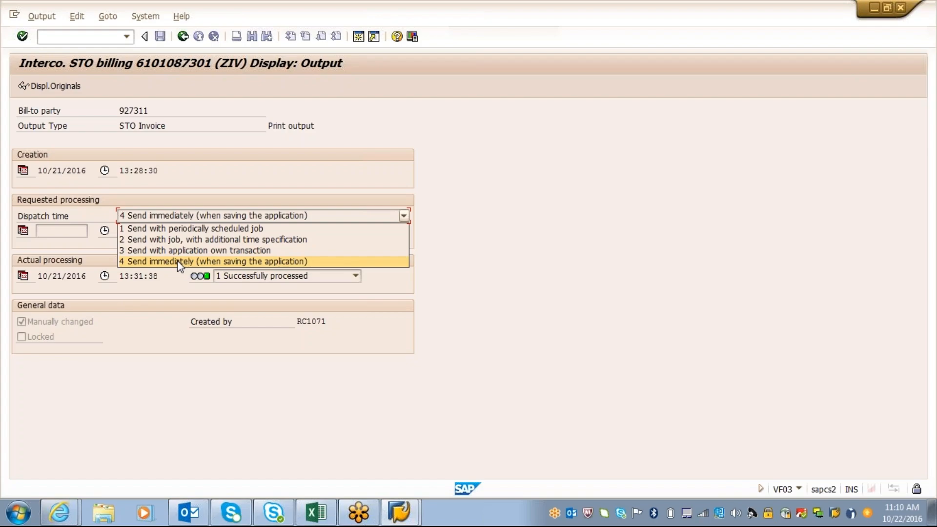
left_click(210, 165)
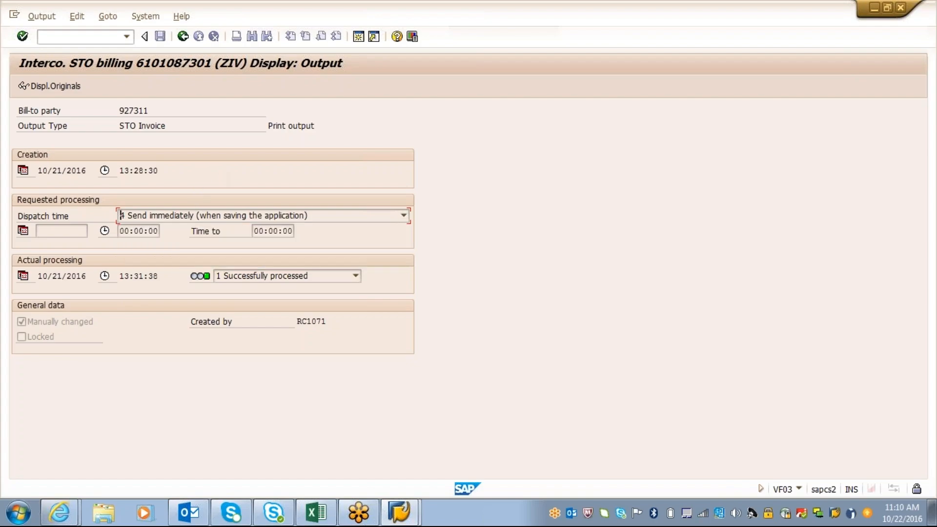
left_click(186, 40)
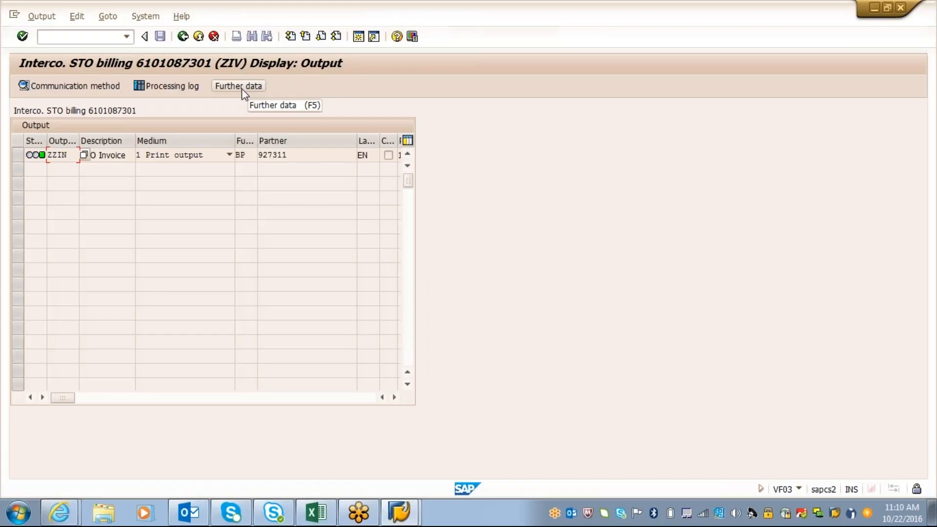
Open the display of billing output condition records (VV33) in a new session
left_click_drag(71, 155, 45, 155)
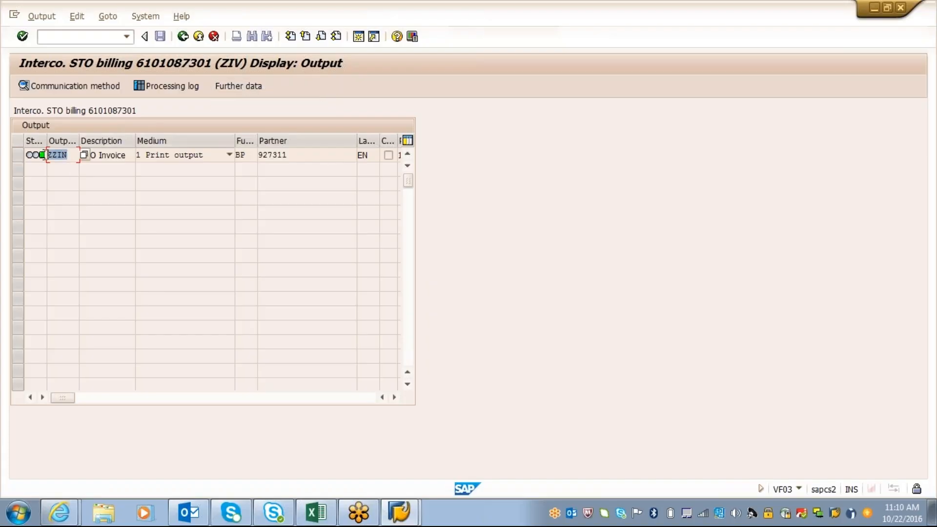
left_click(86, 36)
type("/ovv33")
key("Return")
Enter ZZIN as the output type for the billing condition records, checking it against the billing document's output, and open the key combinations
type("z")
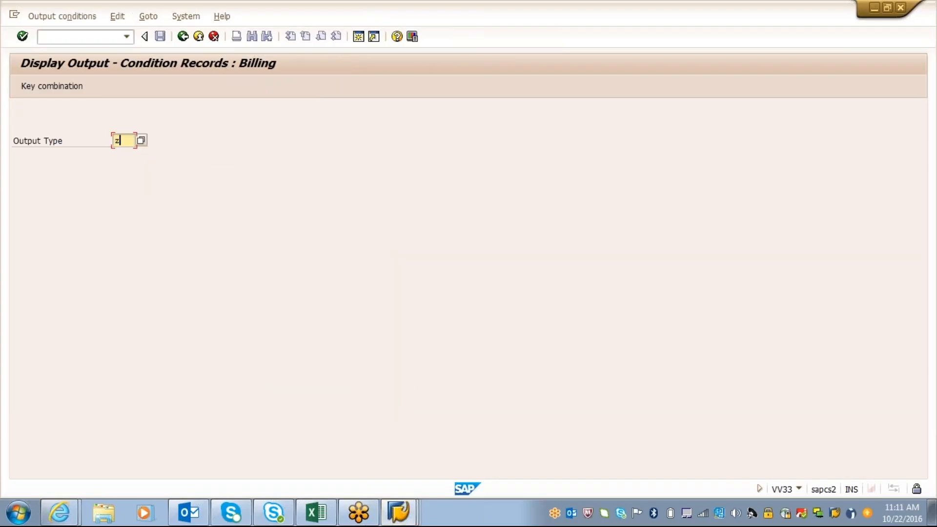
type("z")
key("alt")
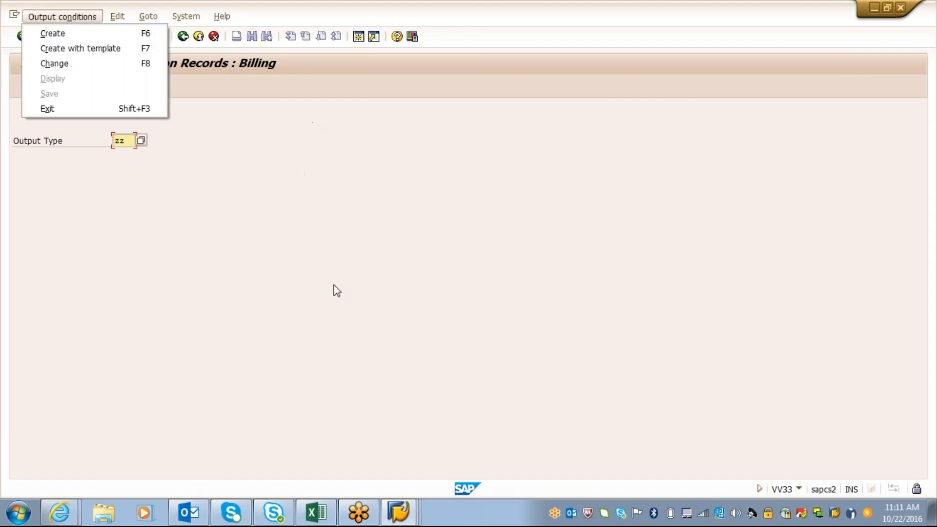
left_click(403, 513)
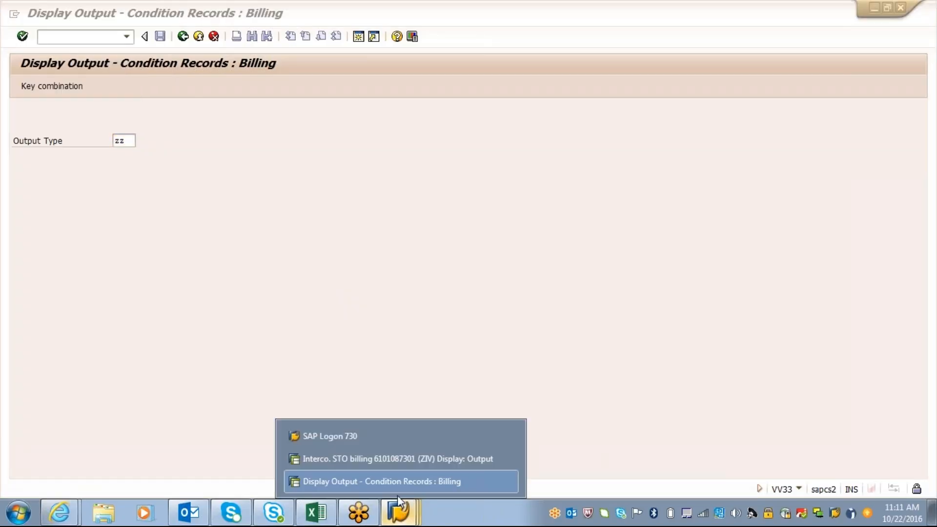
left_click(398, 461)
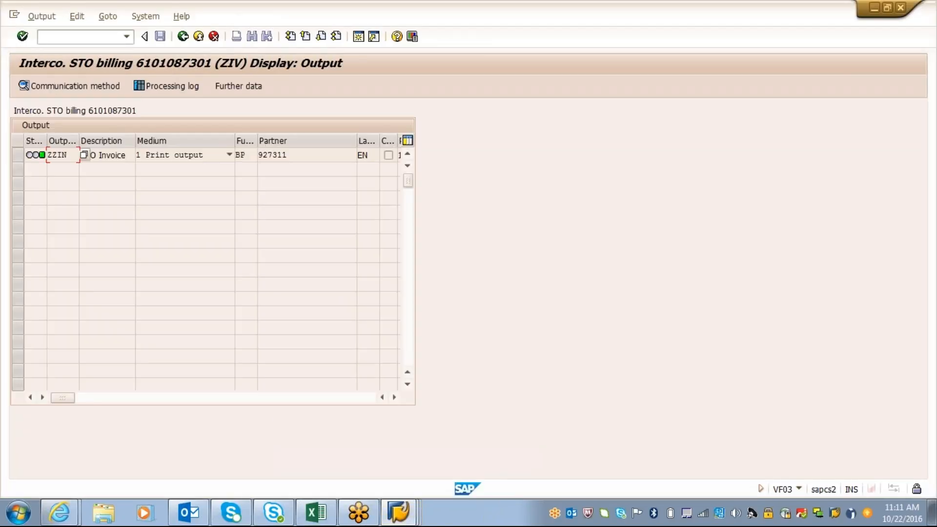
left_click(399, 513)
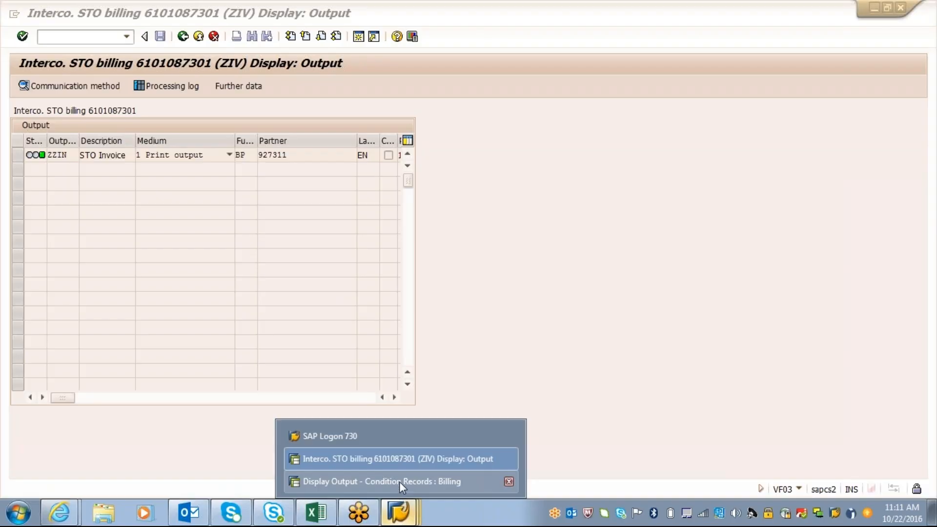
left_click(399, 482)
type("in")
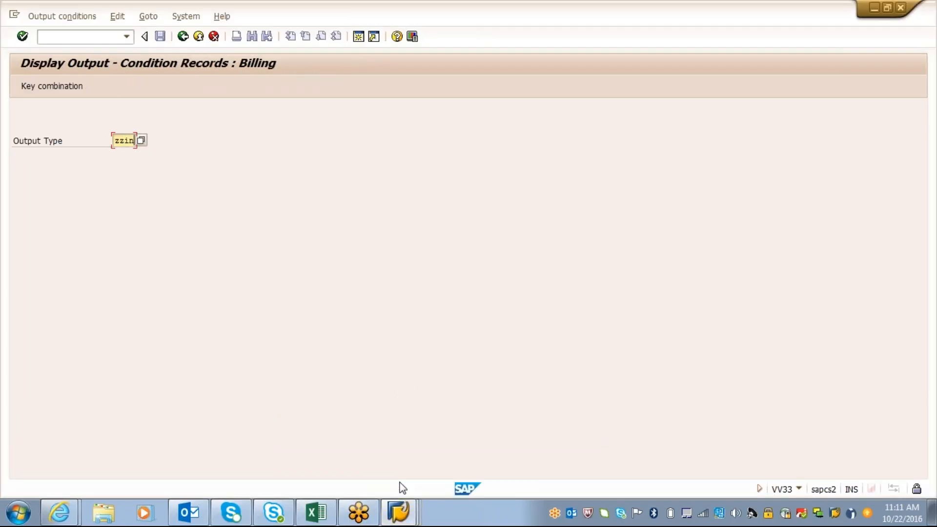
key("Return")
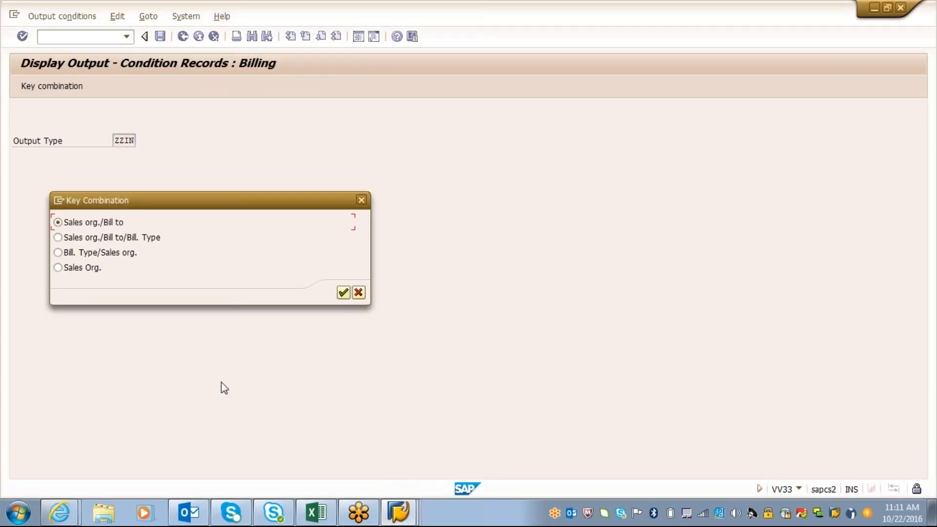
Search the ZZIN condition records by the Sales Org. key combination for sales organization 2731 and return to the output type entry
left_click(58, 267)
key("Return")
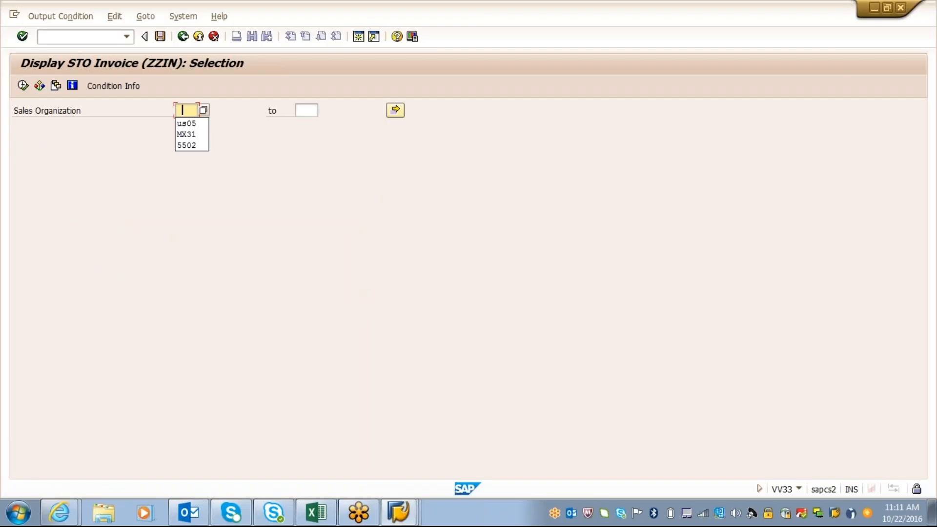
key("BackSpace")
type("2731")
key("shift+Home")
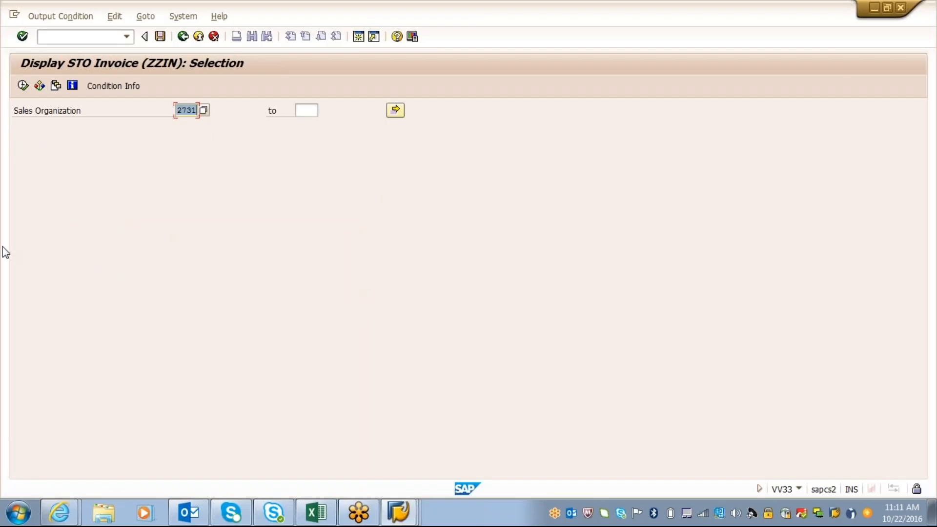
left_click(23, 85)
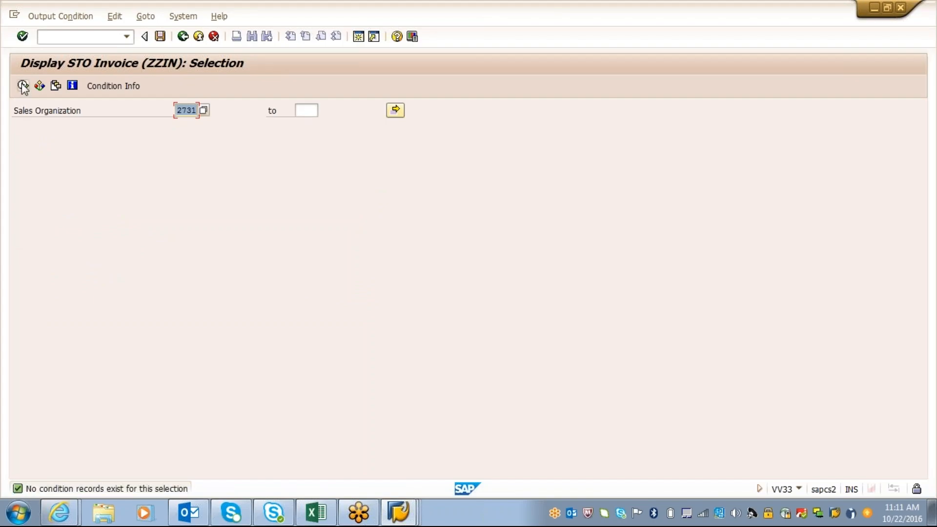
left_click(182, 37)
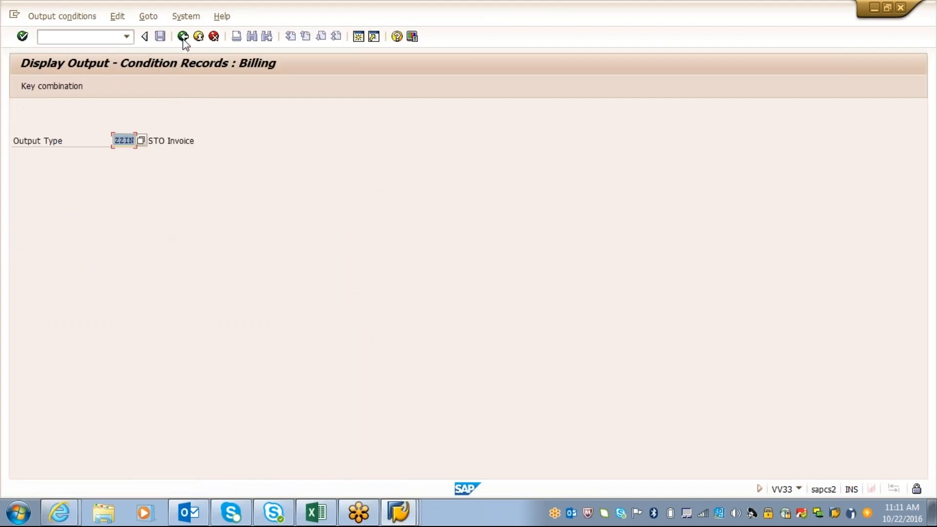
Choose the Bill. Type/Sales org. key combination for ZZIN and check the billing type of the intercompany STO billing document in the other session
key("Return")
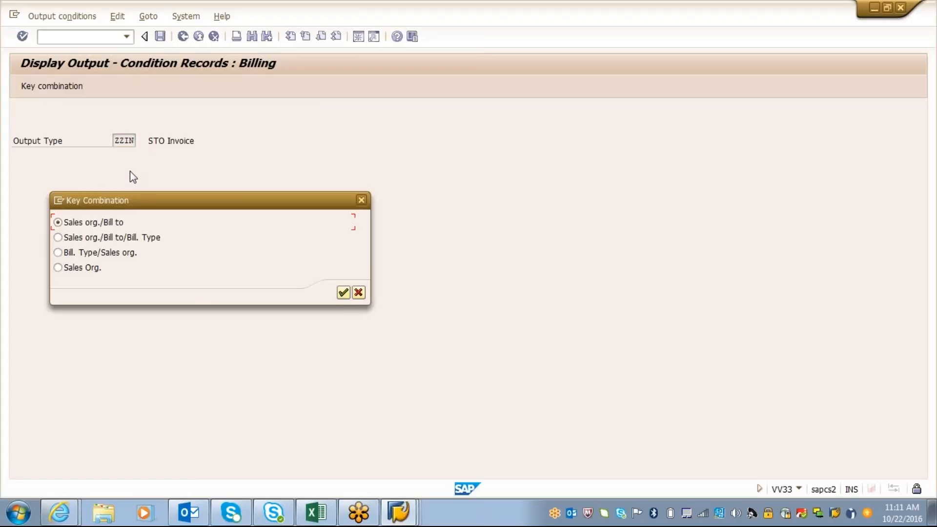
left_click(58, 253)
key("Return")
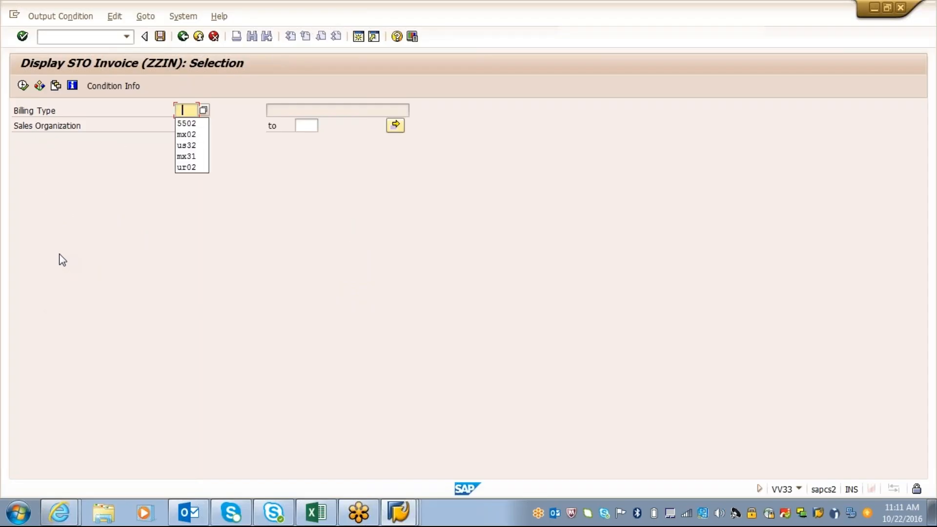
key("alt")
mouse_move(396, 518)
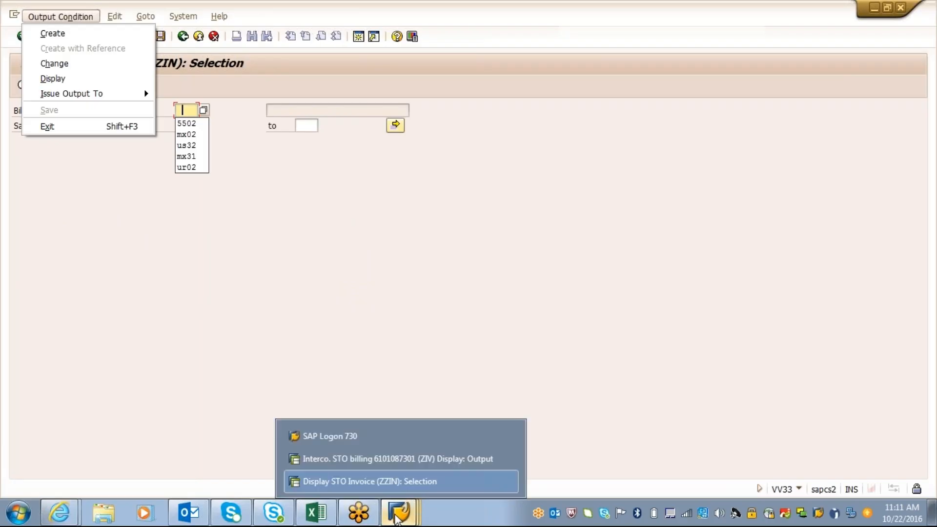
left_click(393, 458)
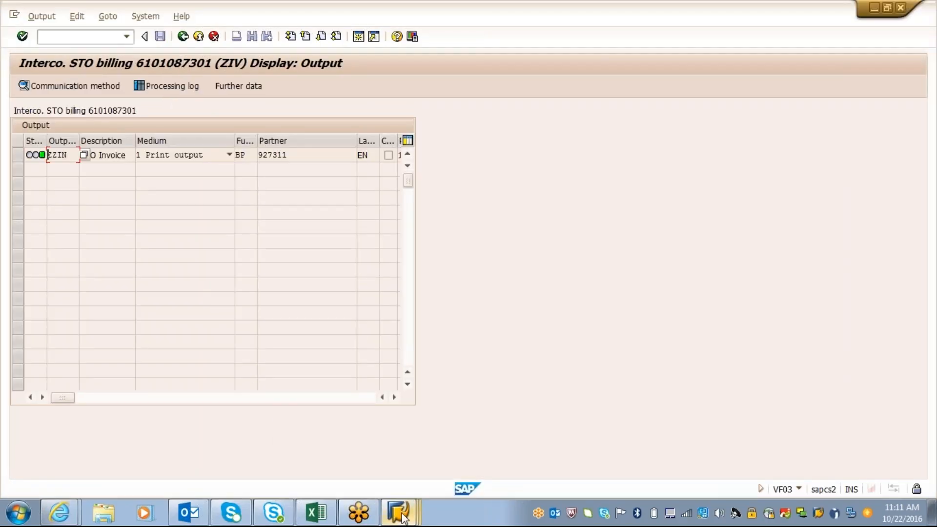
mouse_move(402, 514)
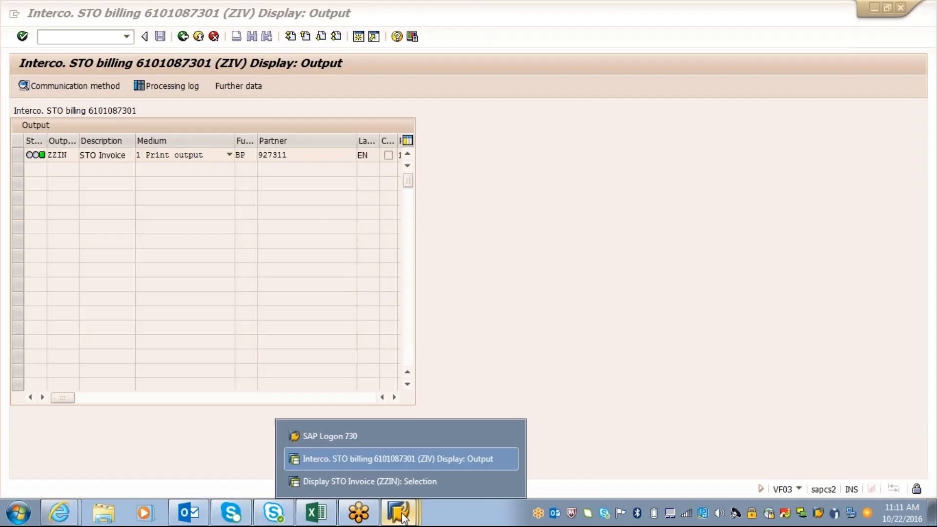
left_click(394, 479)
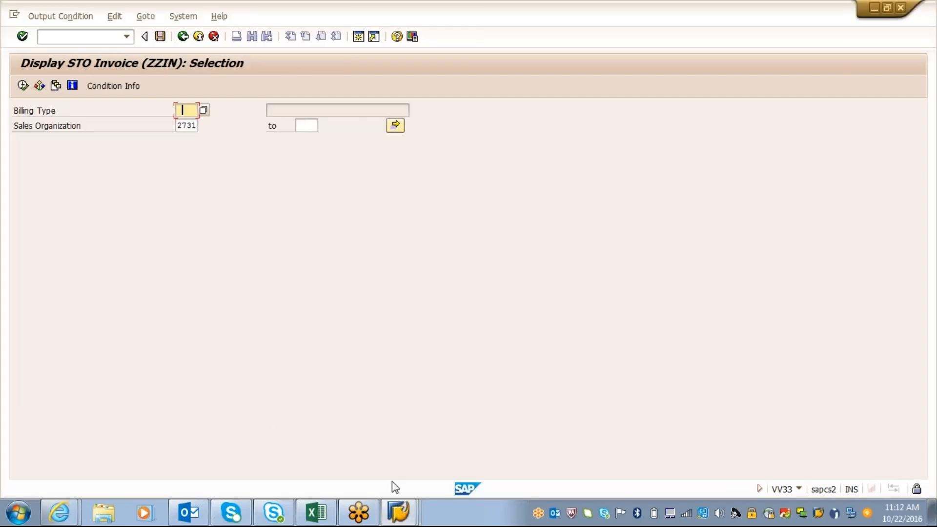
Set the billing type to ZIV and search the ZZIN condition records for sales organization 2731
type("mx")
key("BackSpace")
key("BackSpace")
type("zvi")
key("BackSpace")
type("iv")
key("Return")
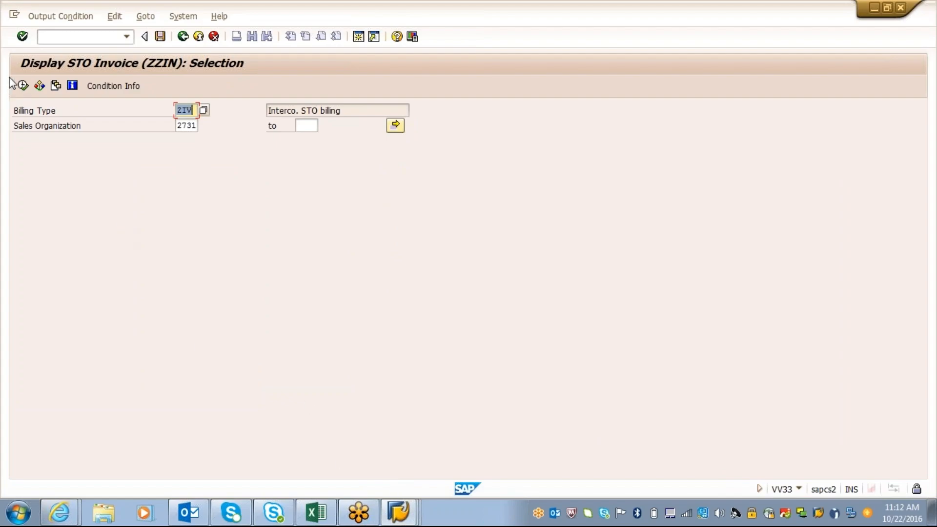
left_click(24, 86)
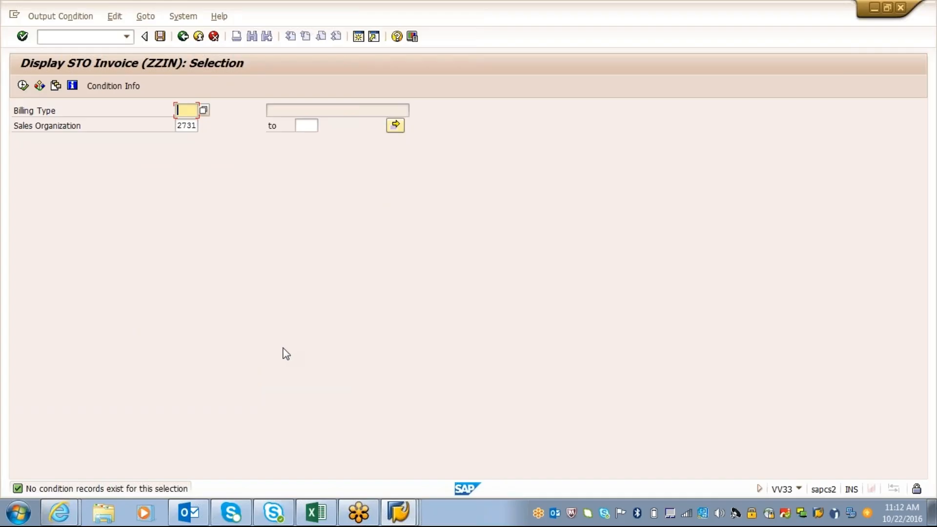
Check the processing log of output ZZIN in the billing document session and return to the billing items overview
left_click(398, 512)
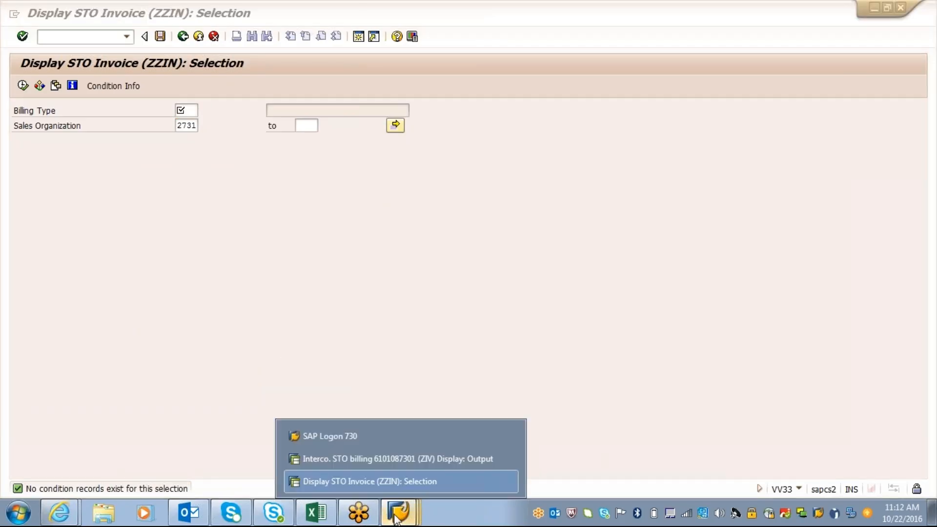
left_click(388, 459)
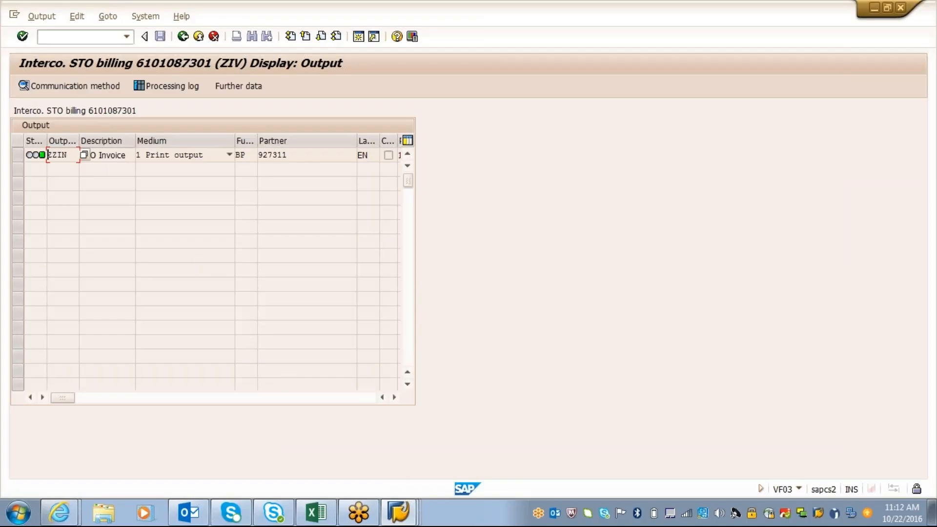
left_click(17, 155)
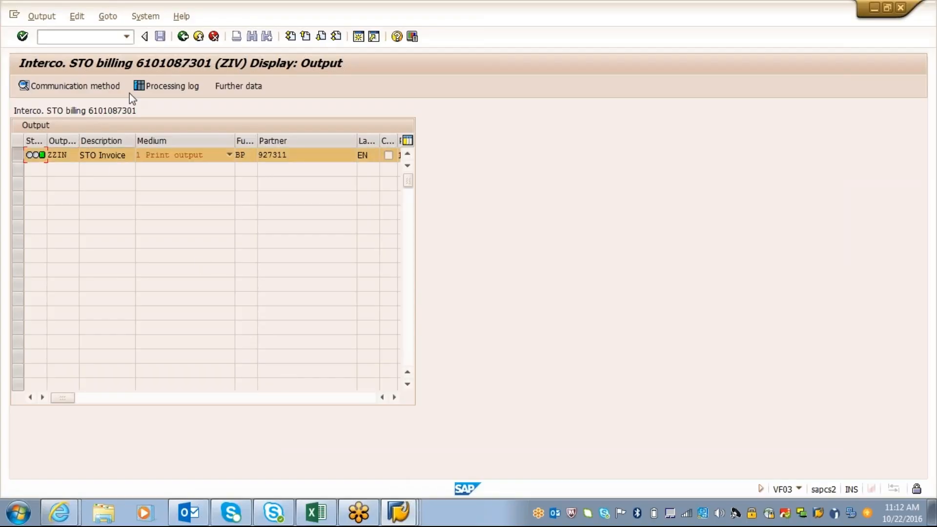
left_click(141, 86)
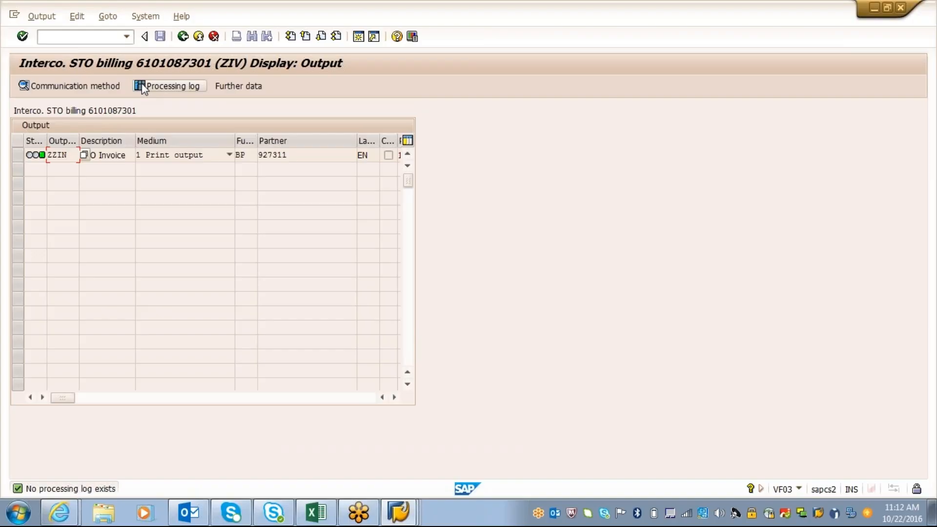
left_click(183, 36)
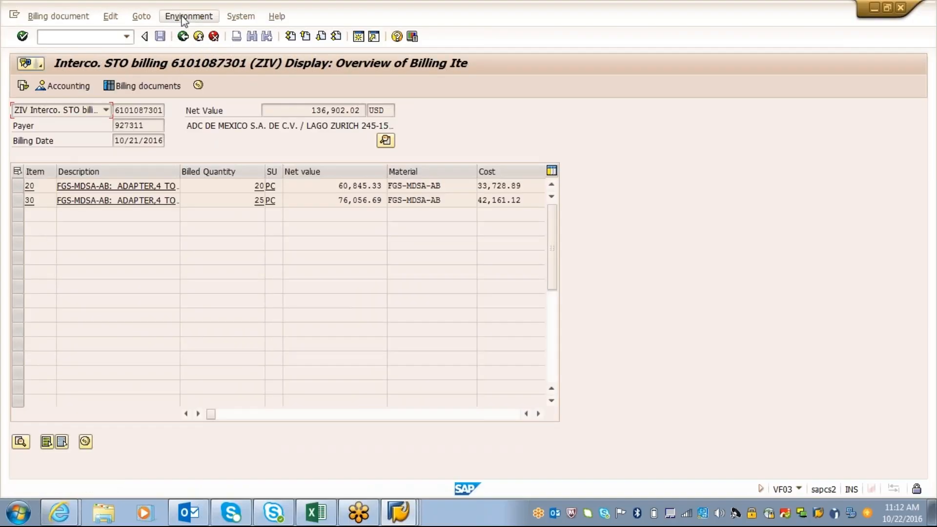
Reopen the header output of the billing document and examine the remaining columns of the ZZIN line, including processing date and time
left_click(184, 20)
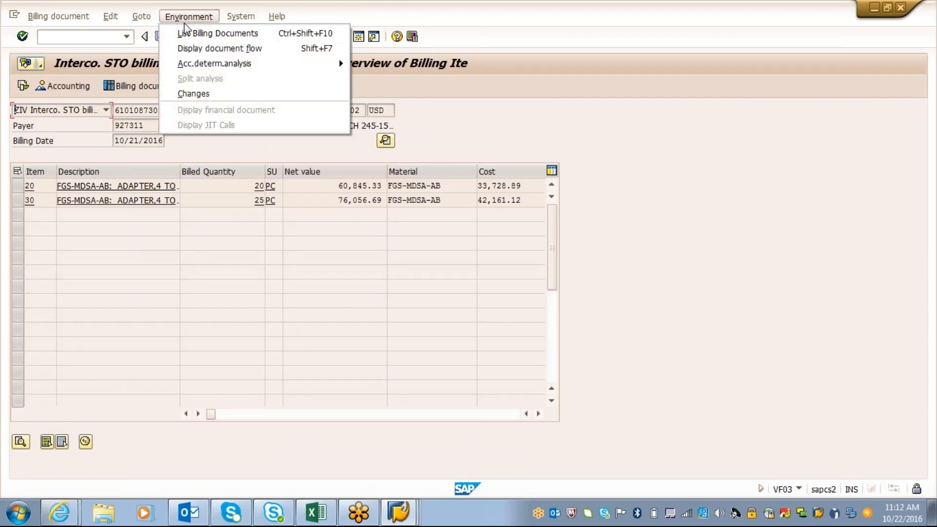
mouse_move(141, 18)
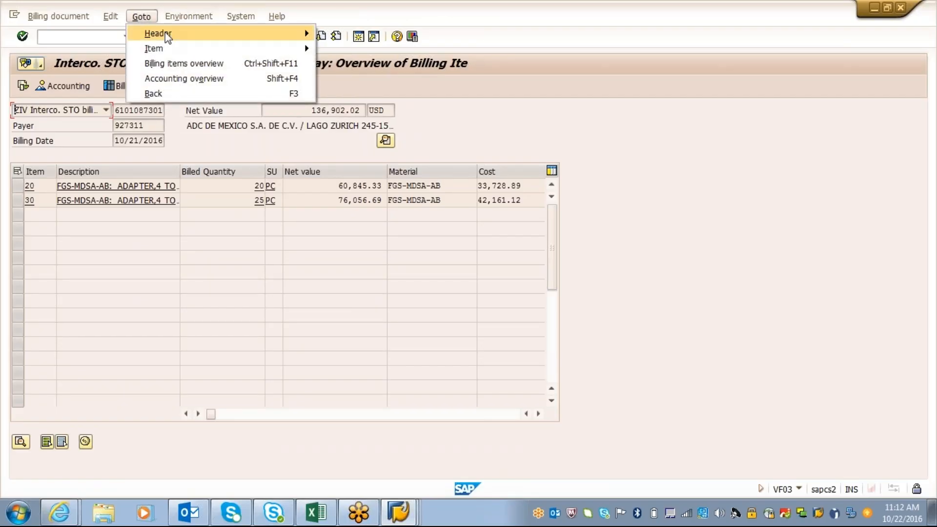
mouse_move(173, 34)
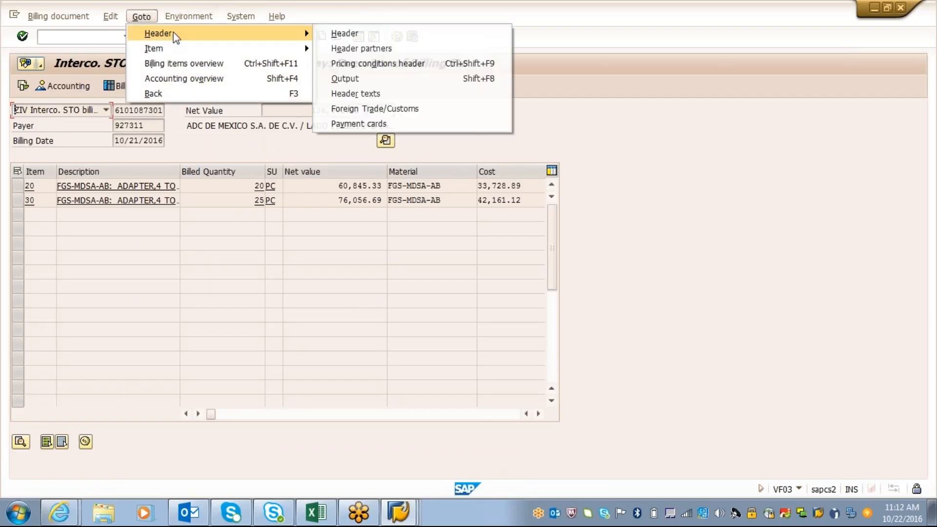
left_click(348, 81)
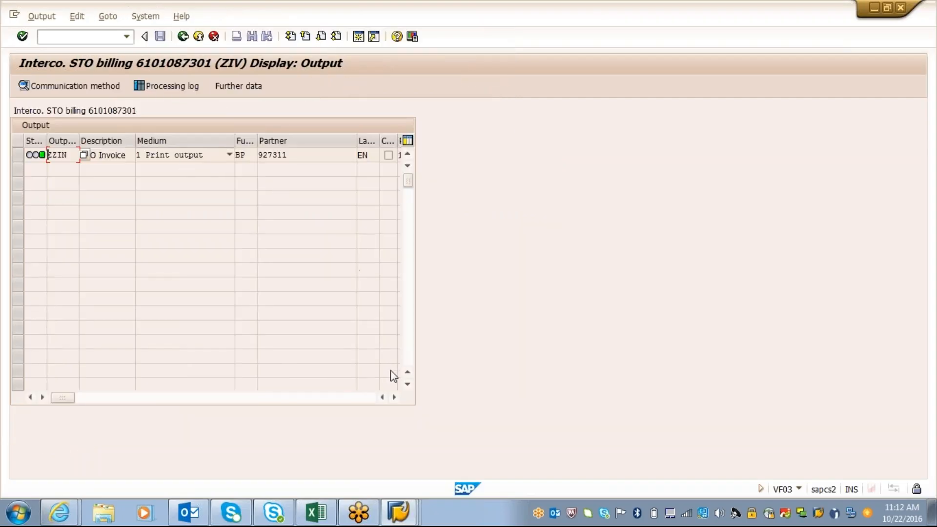
left_click(395, 397)
left_click(395, 397)
left_click(394, 398)
left_click(395, 397)
left_click(394, 397)
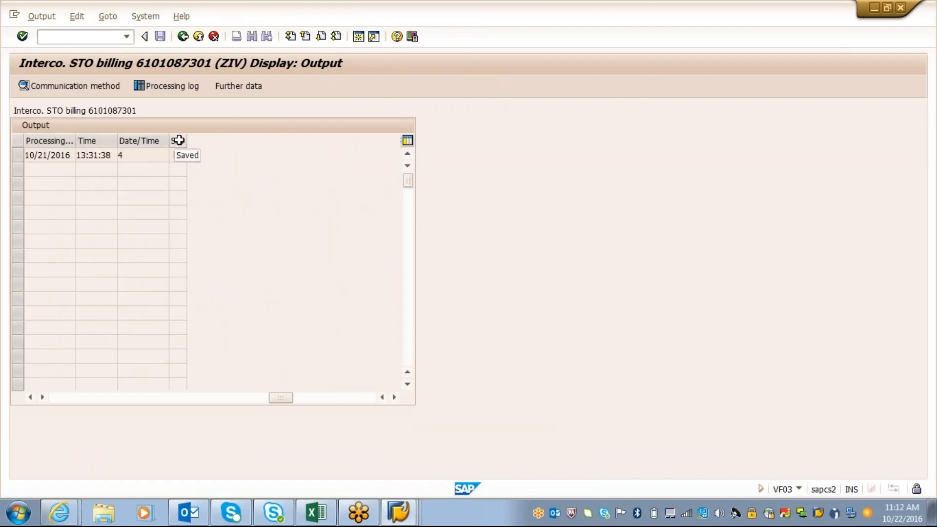
left_click_drag(279, 397, 46, 381)
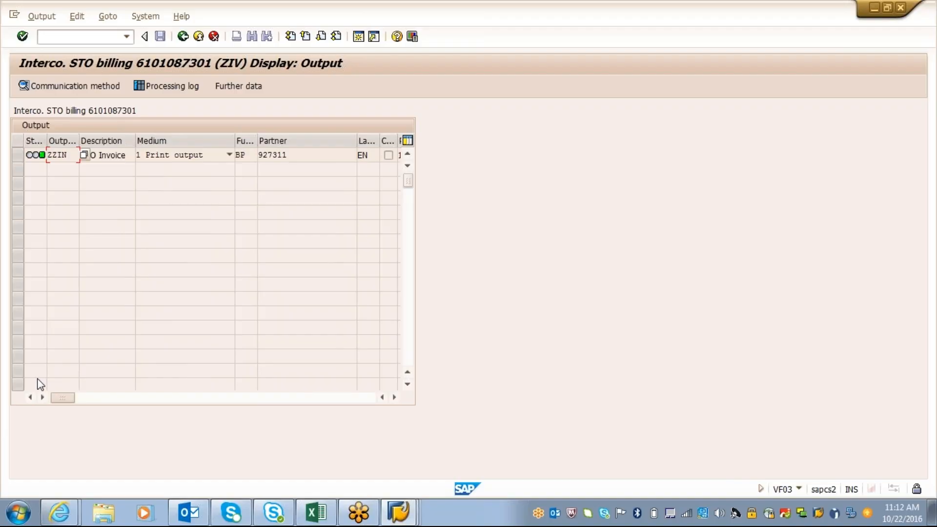
Return to the ZZIN condition record session and open the selection with the Sales org./Bill to/Bill. Type key combination
left_click(399, 512)
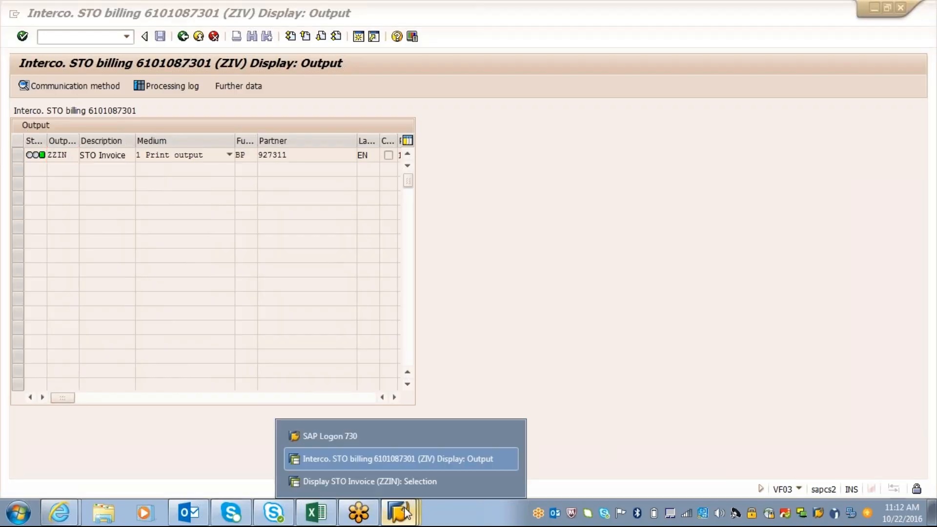
left_click(396, 482)
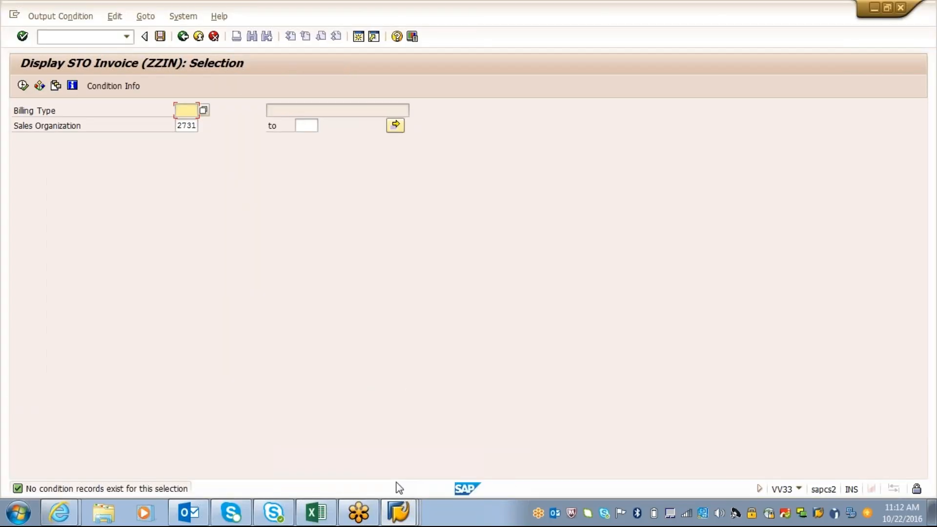
left_click(182, 38)
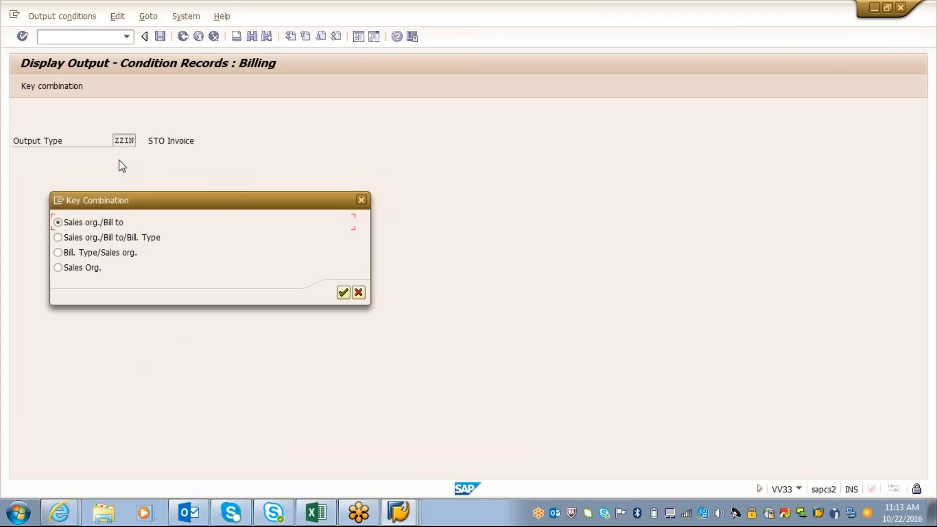
left_click(58, 238)
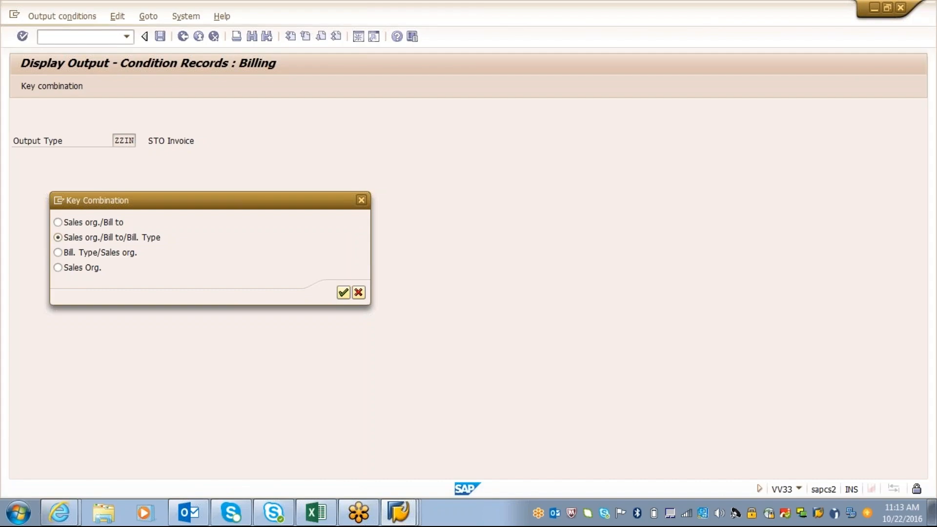
key("Return")
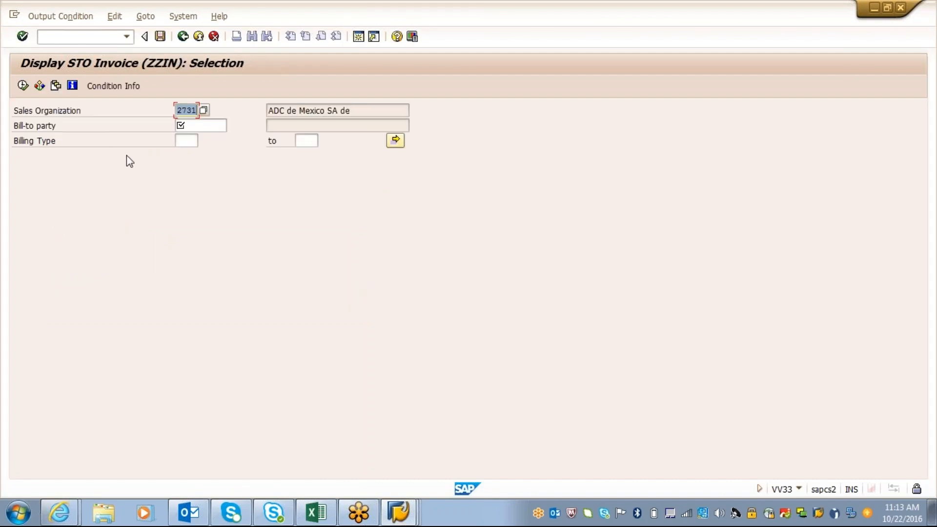
Switch to the billing document session, check the trading partner in the header data, and return to the billing items overview
left_click(200, 126)
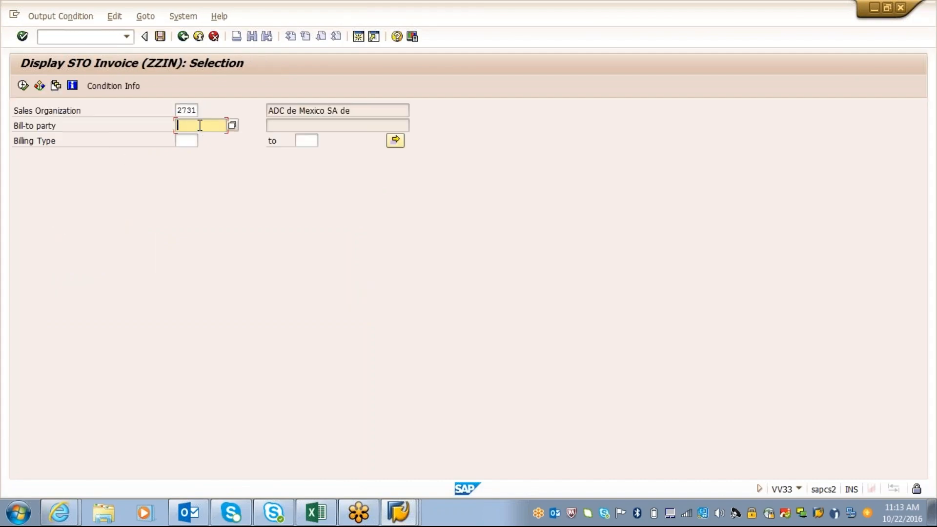
left_click(399, 517)
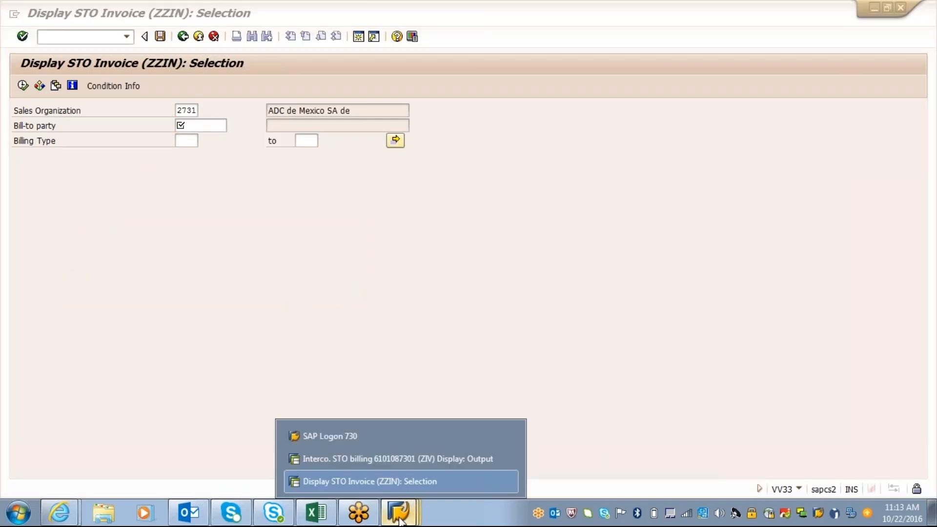
left_click(397, 458)
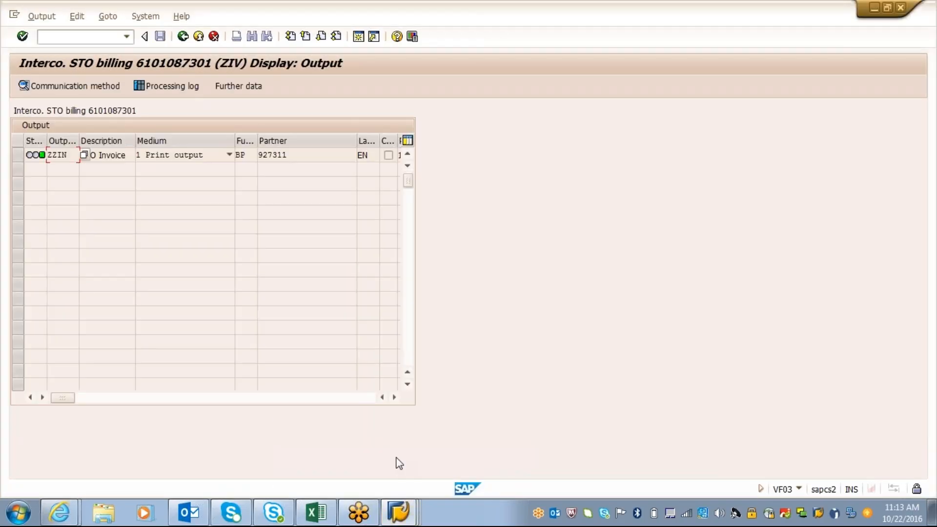
left_click(182, 39)
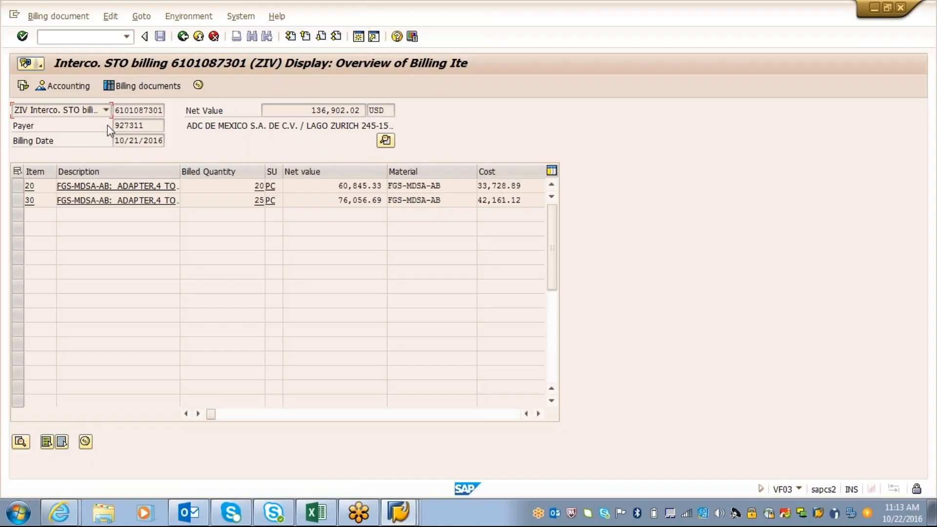
left_click(141, 17)
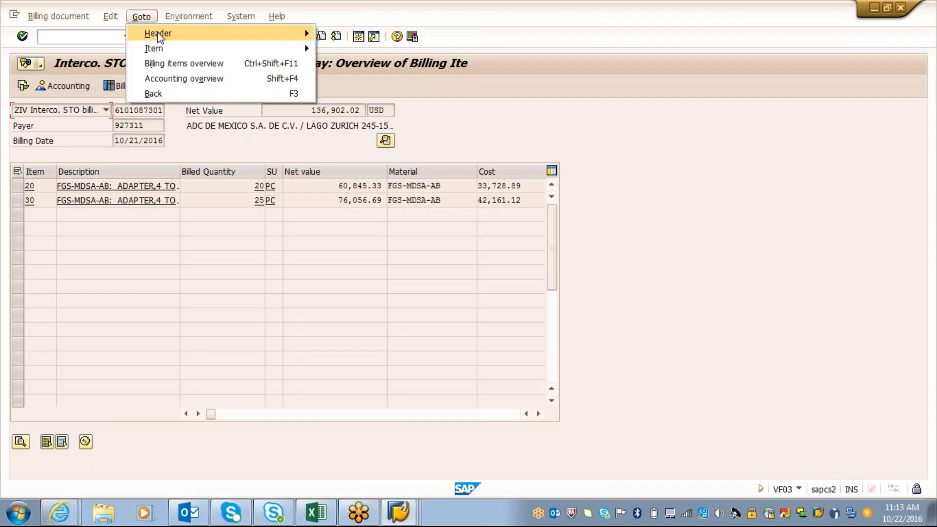
mouse_move(157, 35)
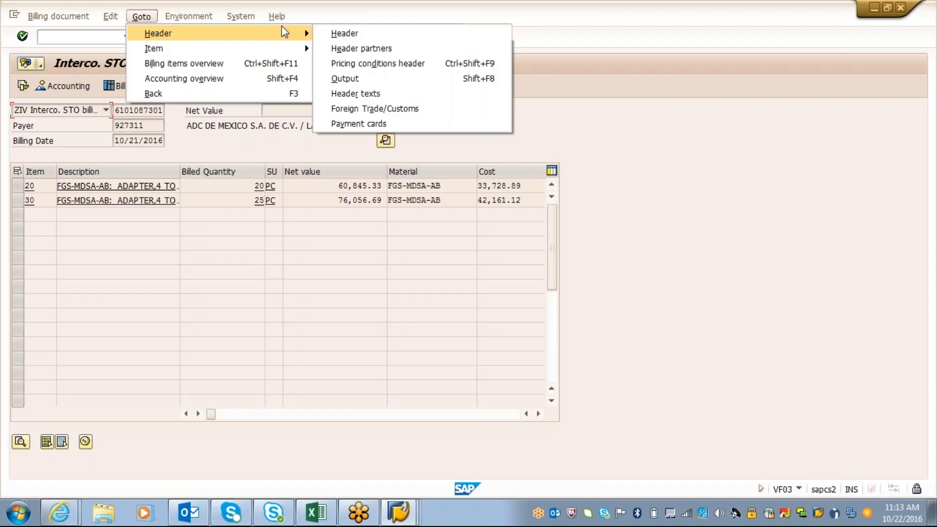
left_click(350, 34)
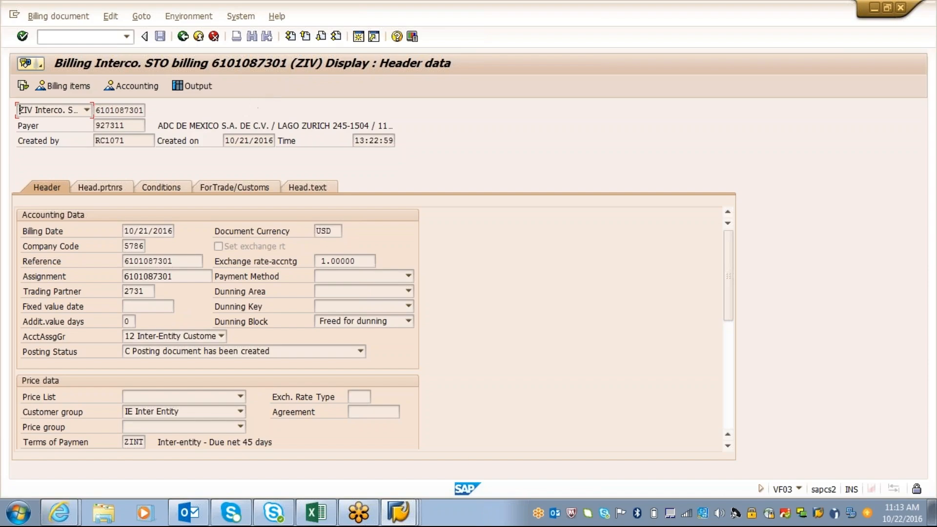
left_click(148, 291)
left_click(182, 37)
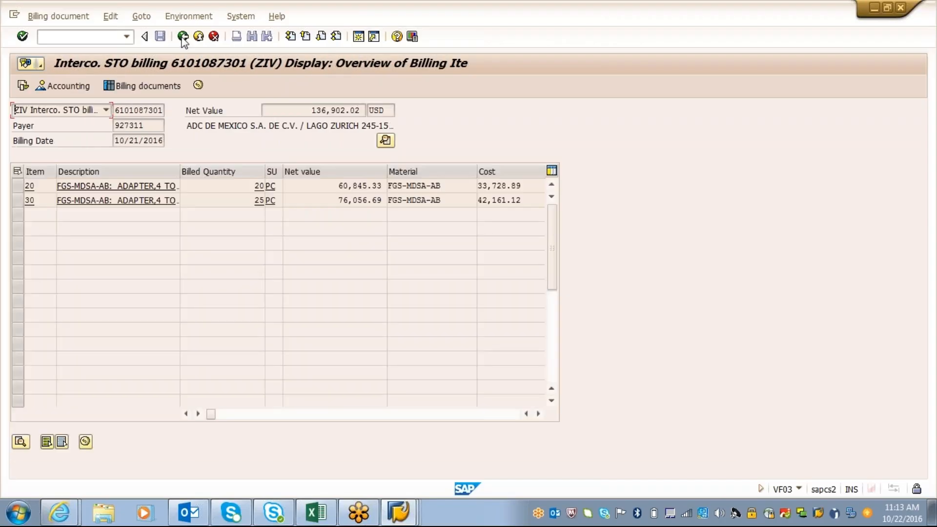
Enter the billing document's payer number as the bill-to party in the ZZIN selection and check it against the document
left_click_drag(148, 125, 113, 127)
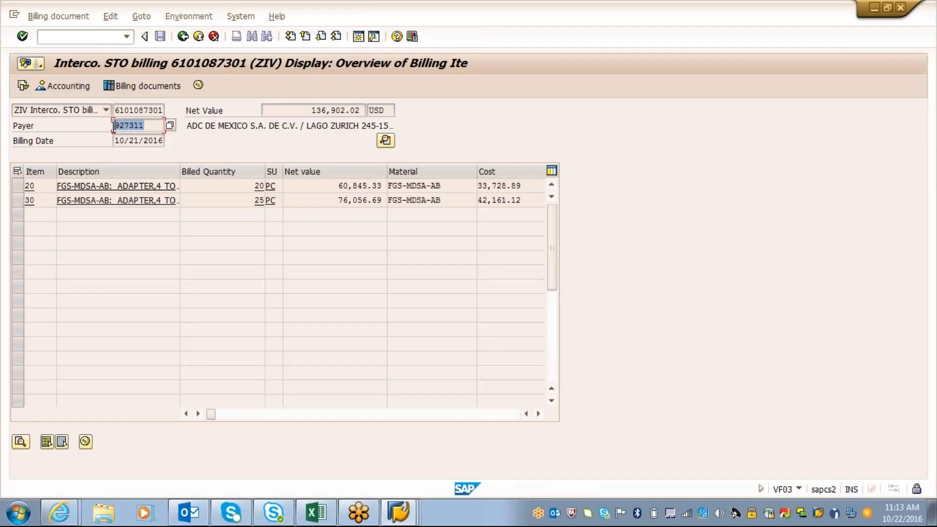
key("ctrl+c")
left_click(400, 515)
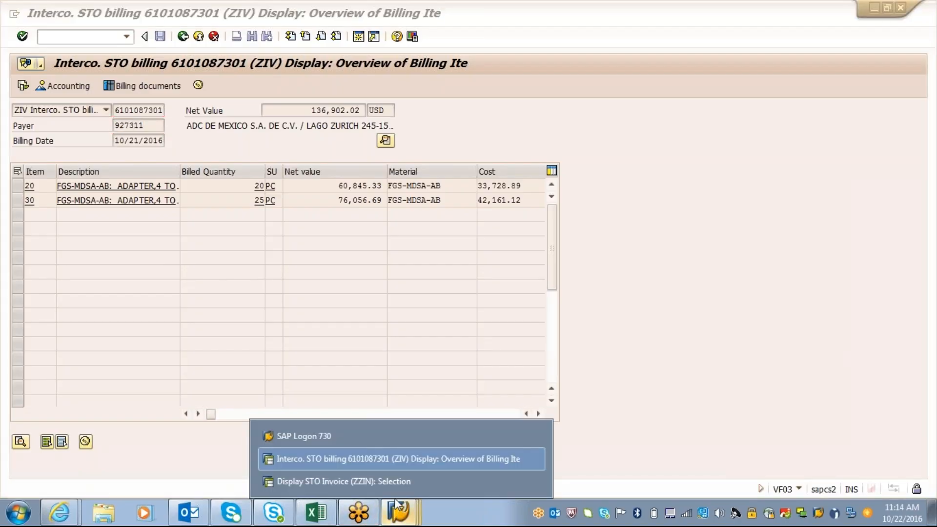
left_click(391, 479)
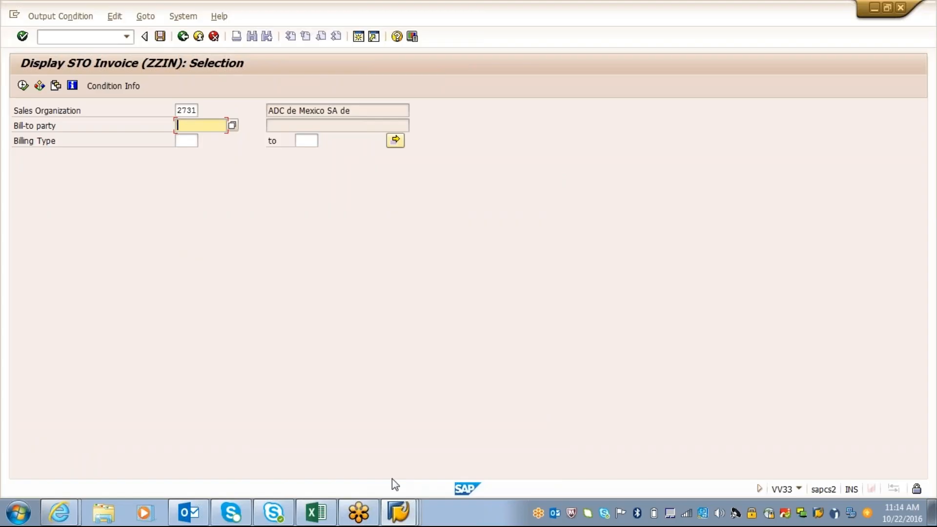
type("927311")
left_click(399, 513)
left_click(403, 459)
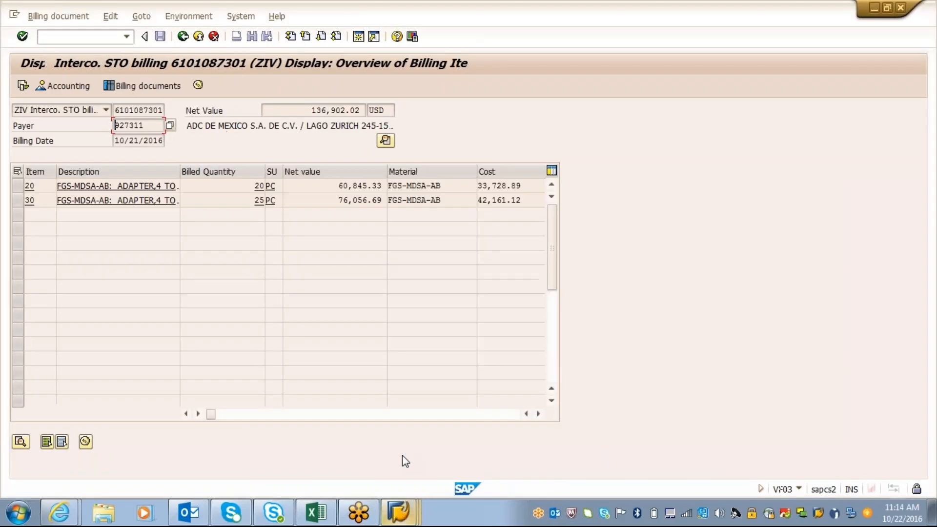
left_click(398, 513)
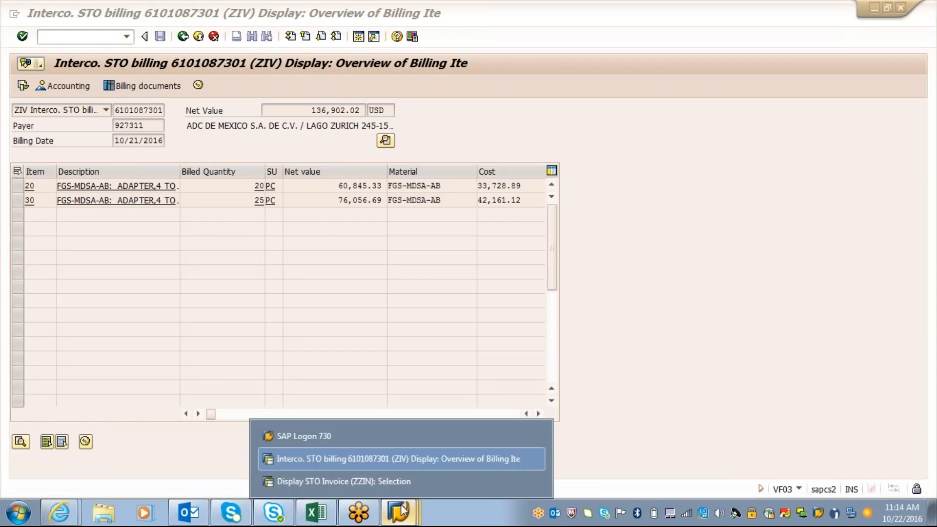
left_click(396, 480)
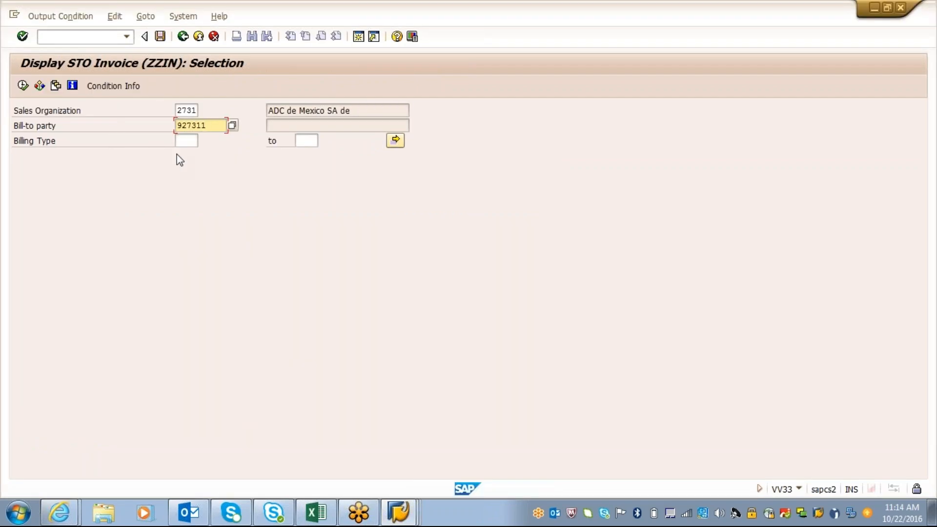
Set the billing type to ZIV and search the ZZIN condition records for sales organization 2731 and the entered bill-to party
left_click(183, 141)
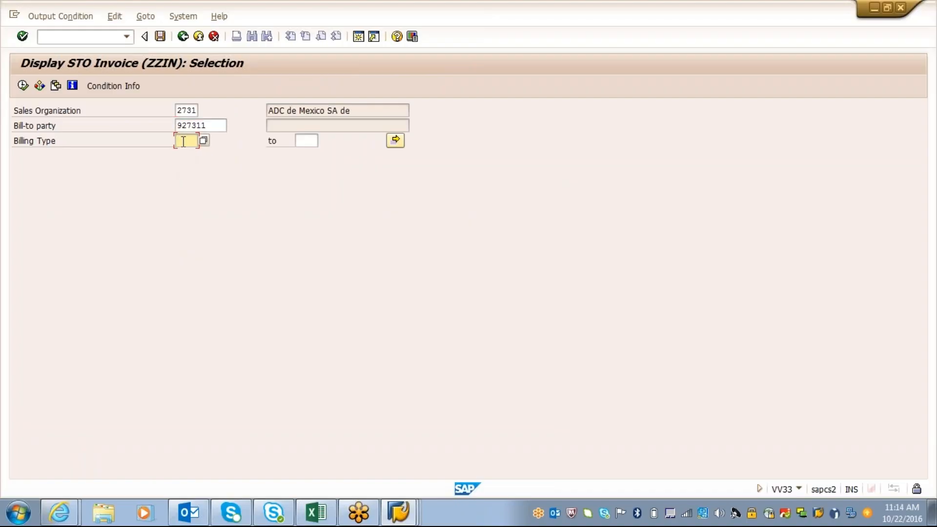
type("ZIV")
key("Return")
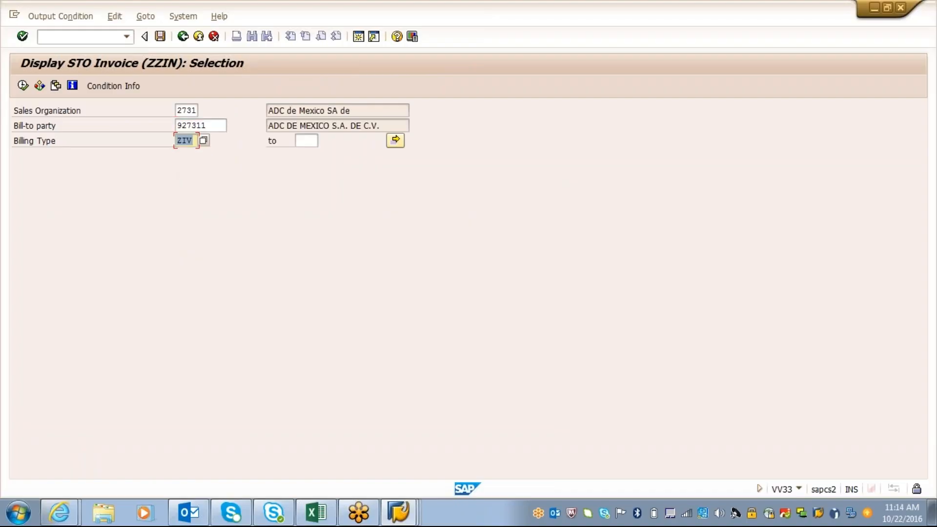
left_click(22, 86)
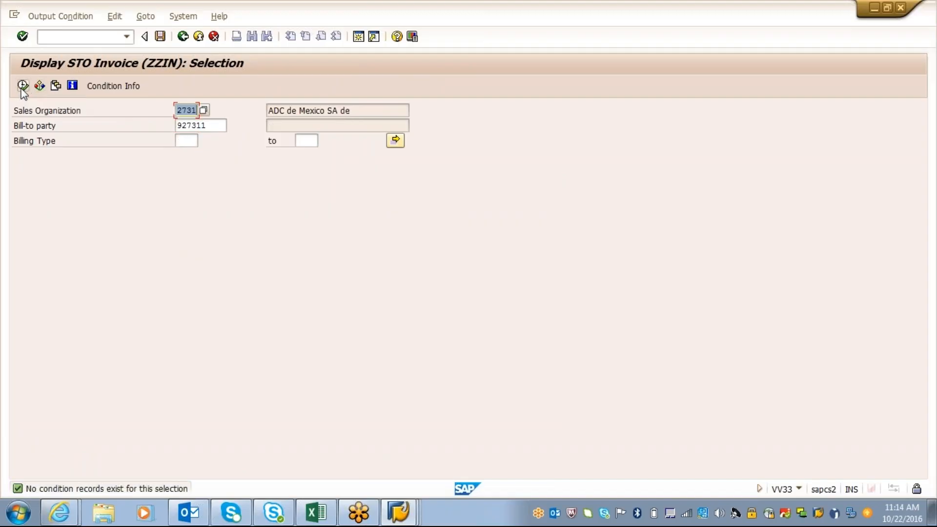
Return to the billing document session and open the header data of the intercompany STO billing document
left_click(409, 513)
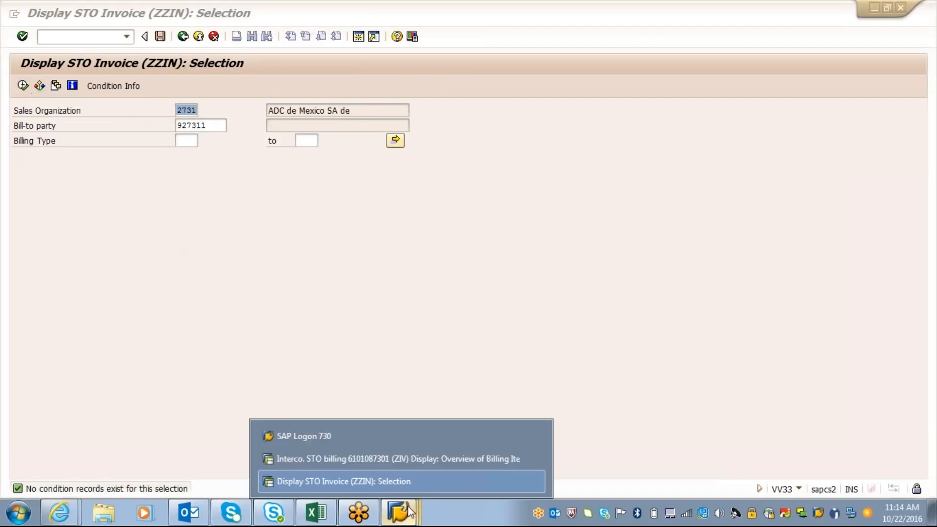
left_click(398, 461)
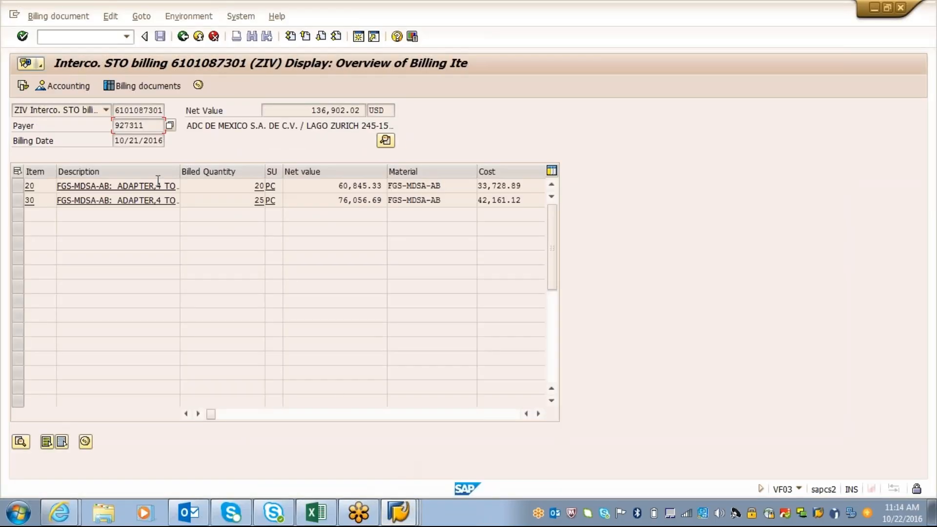
left_click(142, 17)
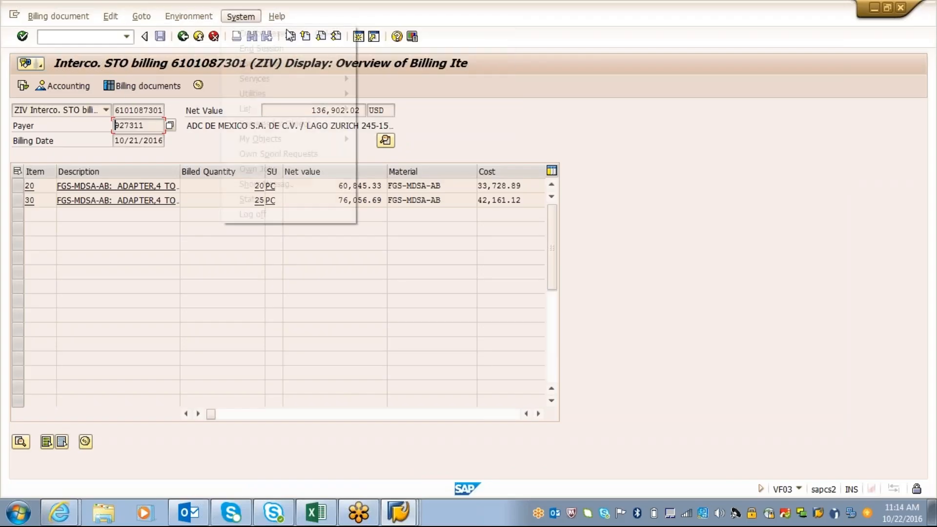
mouse_move(142, 20)
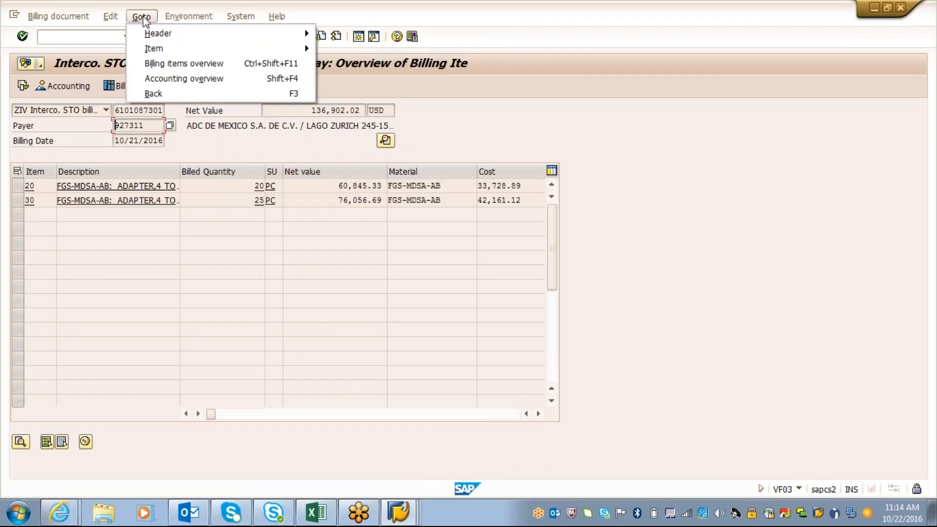
mouse_move(179, 33)
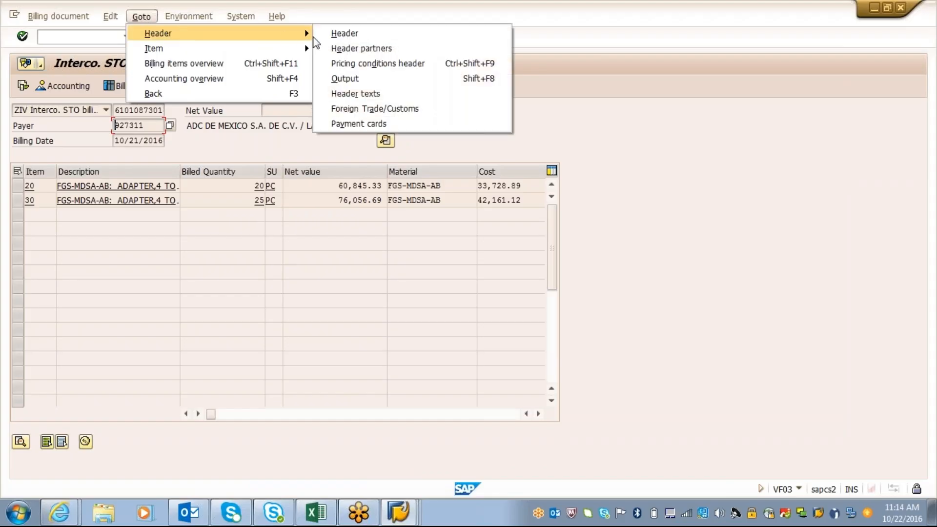
left_click(342, 34)
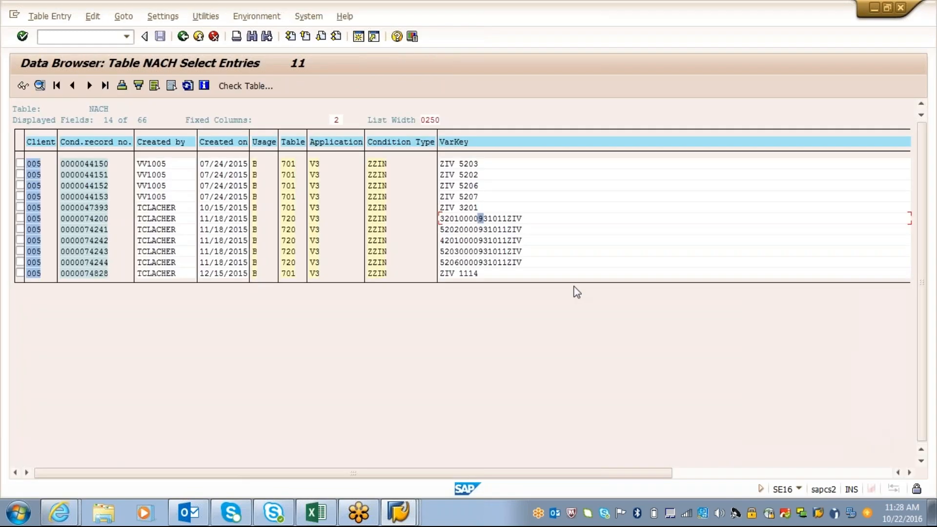
Go back to the table NACH selection and list the entries for condition type ZZIN again
left_click(182, 37)
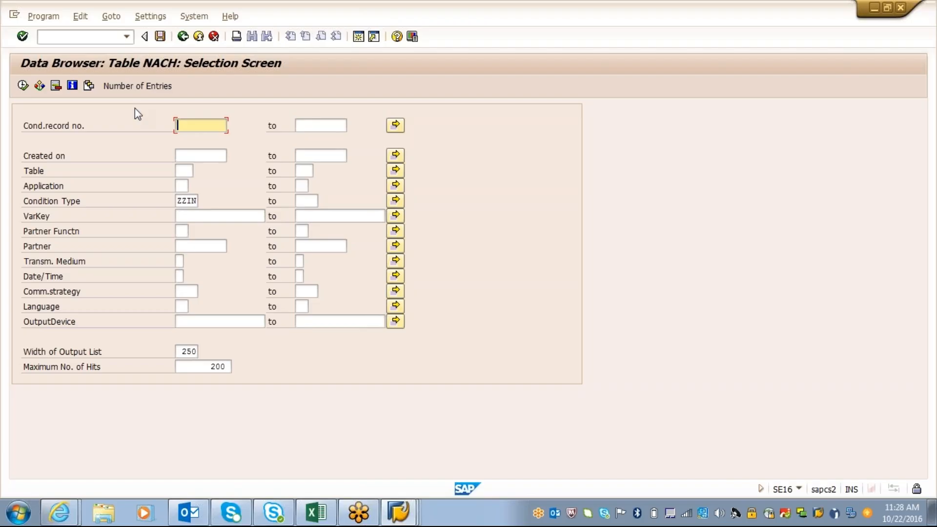
left_click(178, 201)
key("F8")
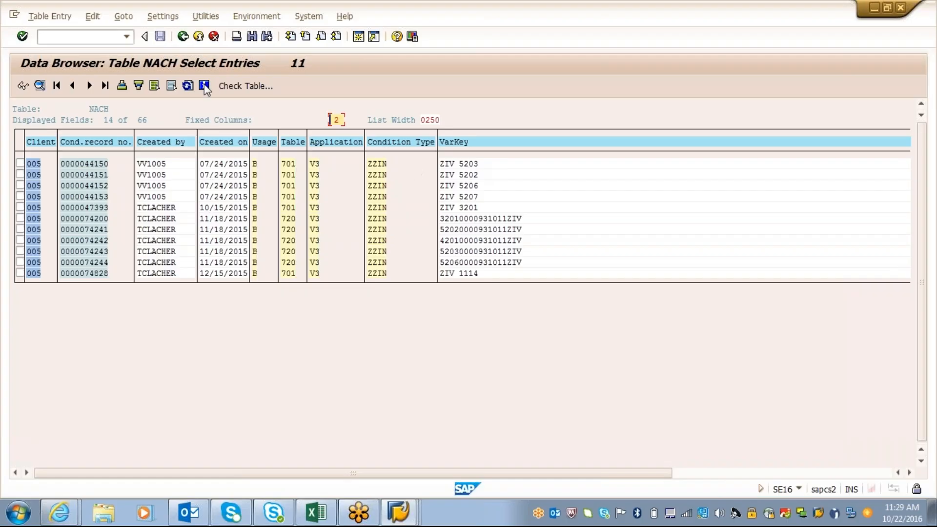
Open transaction V/08 in a new session
left_click(90, 38)
type("/")
type("o")
type("v/0")
type("8")
key("Return")
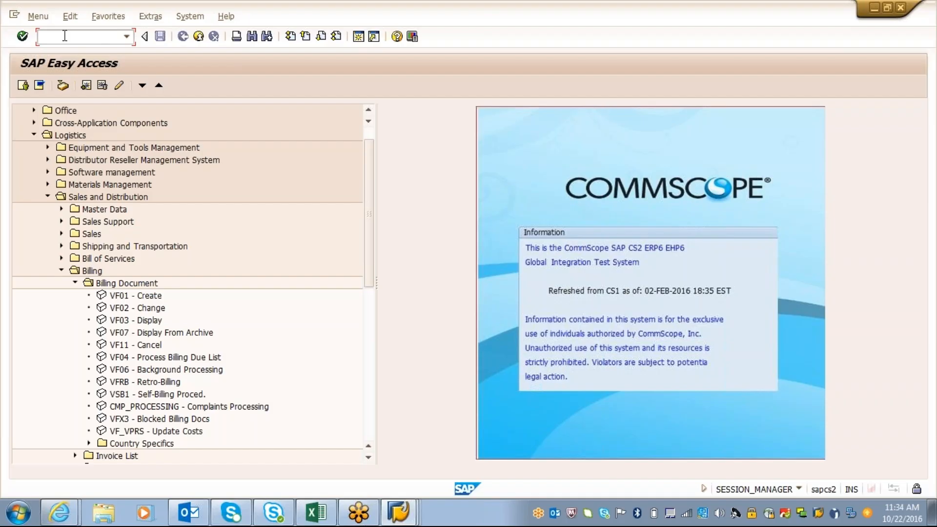
type("/")
Display the purchase order with transaction ME23N
key("Return")
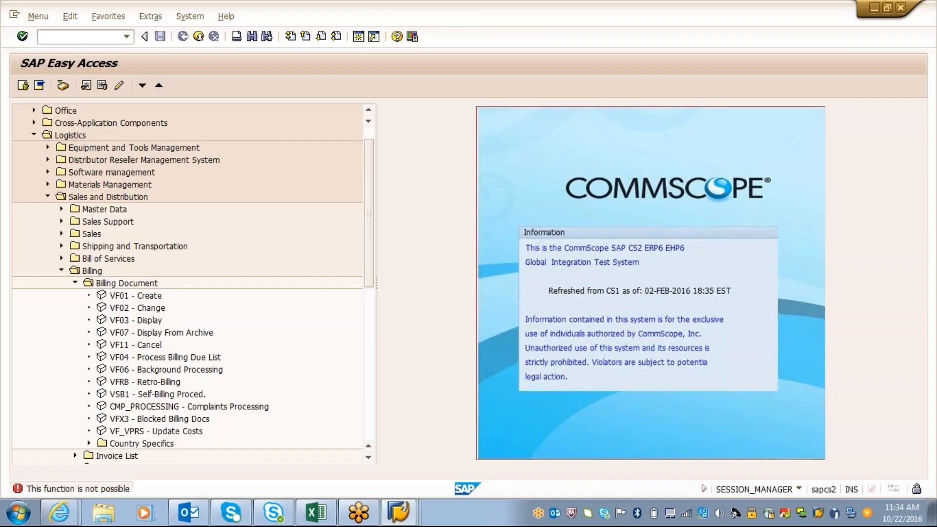
type("/nme23n")
key("Return")
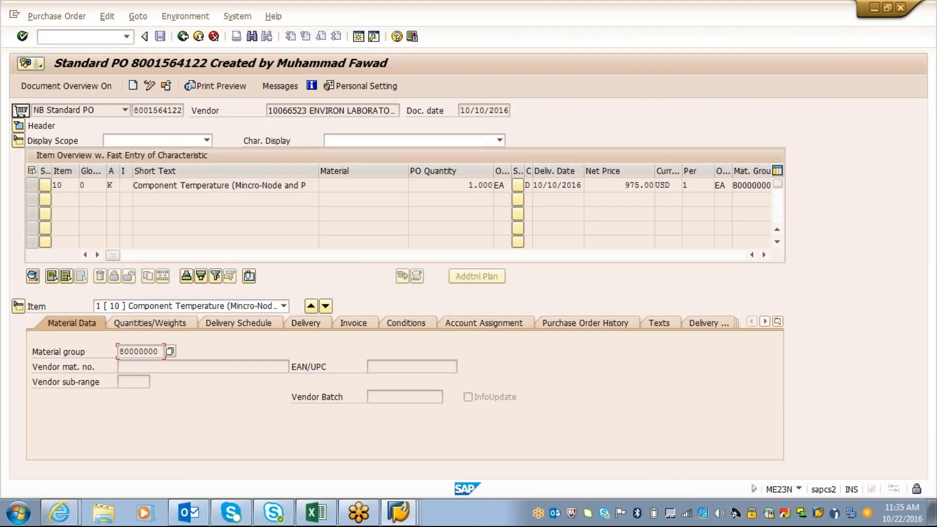
Open the purchase order's output messages and examine the XNEM line's output type, description and available transmission media
left_click(272, 91)
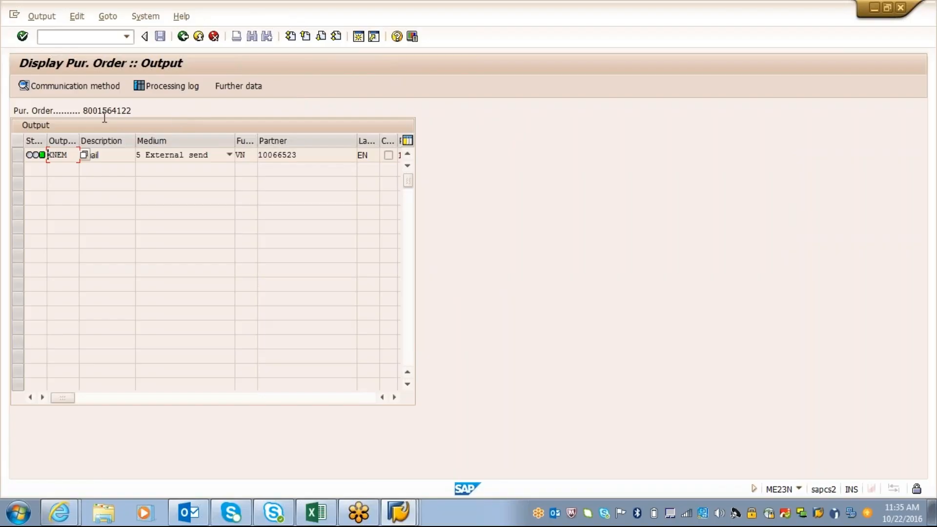
left_click(108, 156)
left_click(57, 154)
left_click(226, 160)
left_click(224, 155)
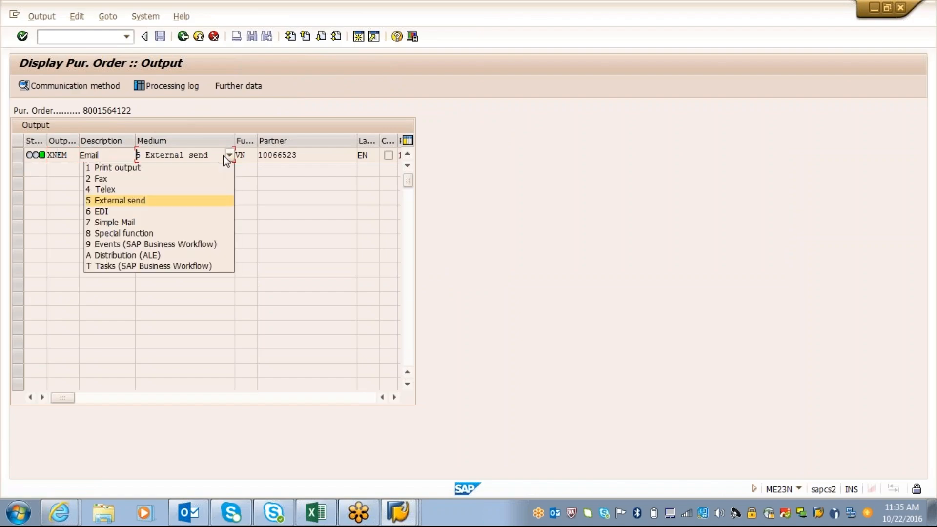
left_click(229, 154)
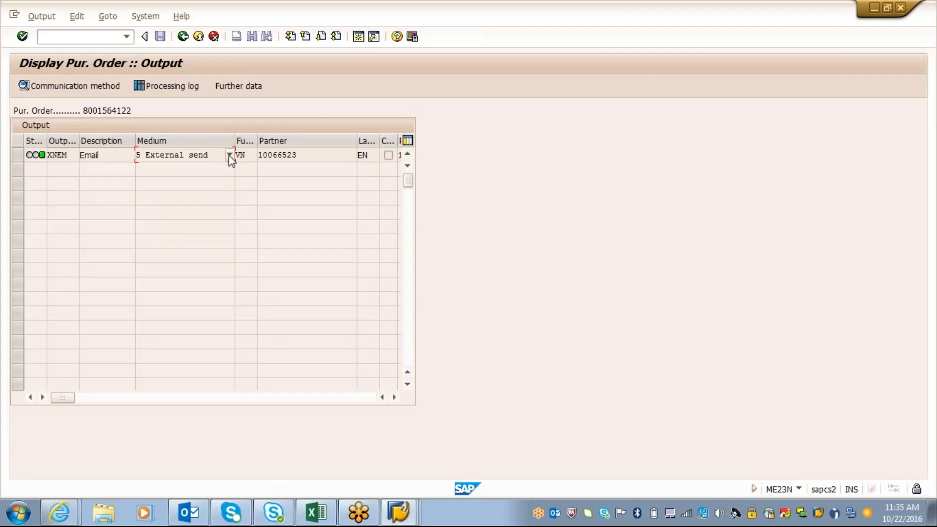
left_click(204, 158)
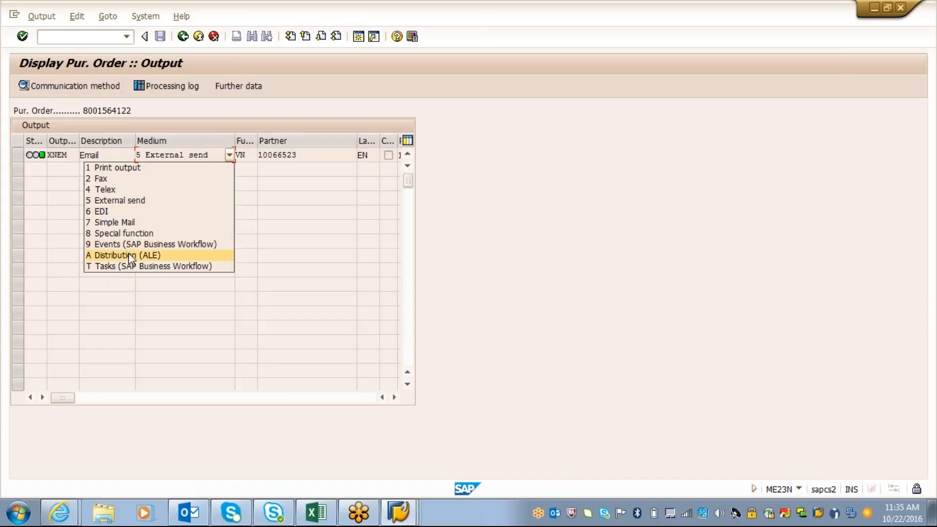
left_click(267, 179)
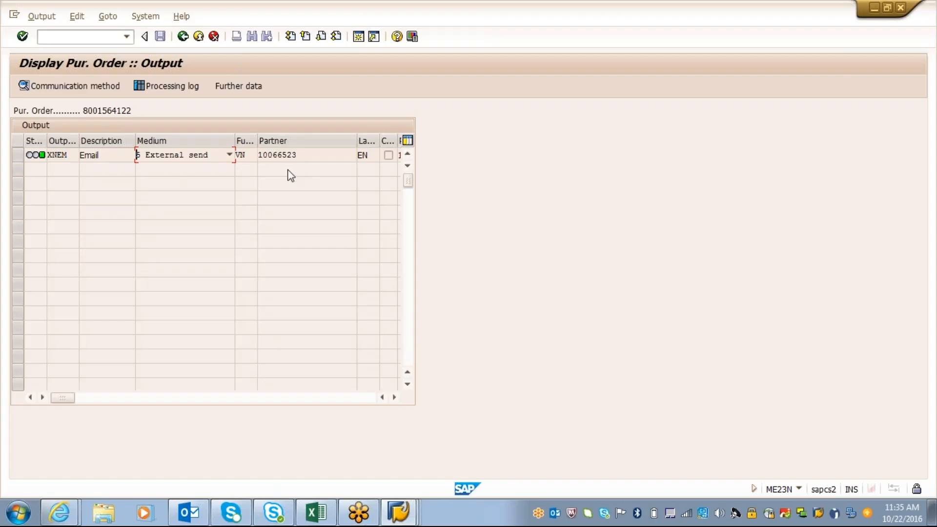